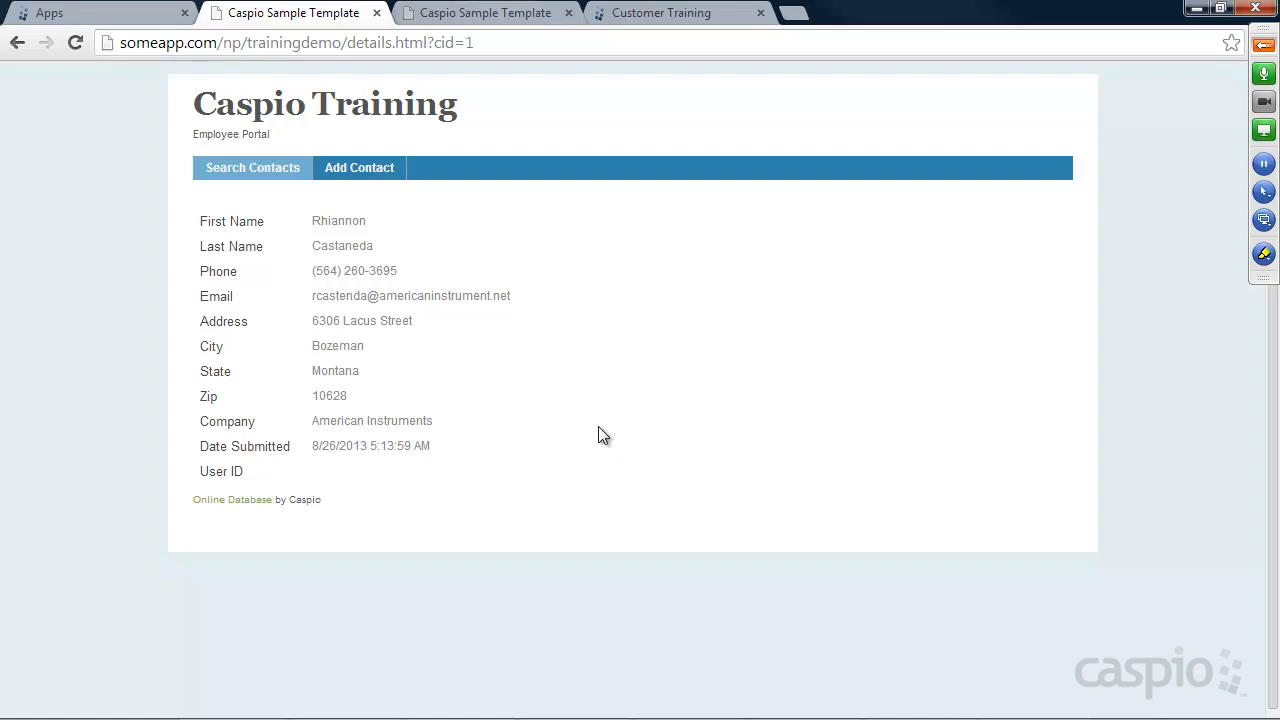
View the sample site's Add Contact form, then its Search Contacts form
{"action": "left_click", "coordinate": [358, 170]}
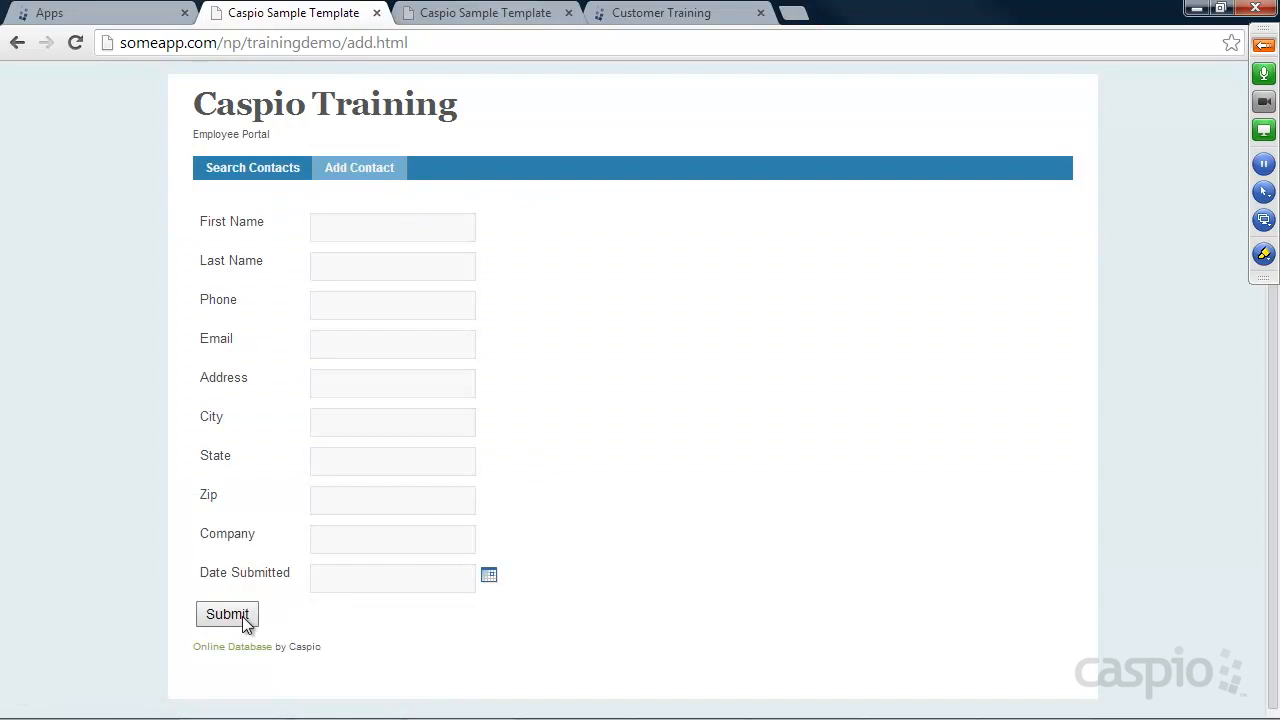
{"action": "left_click", "coordinate": [260, 167]}
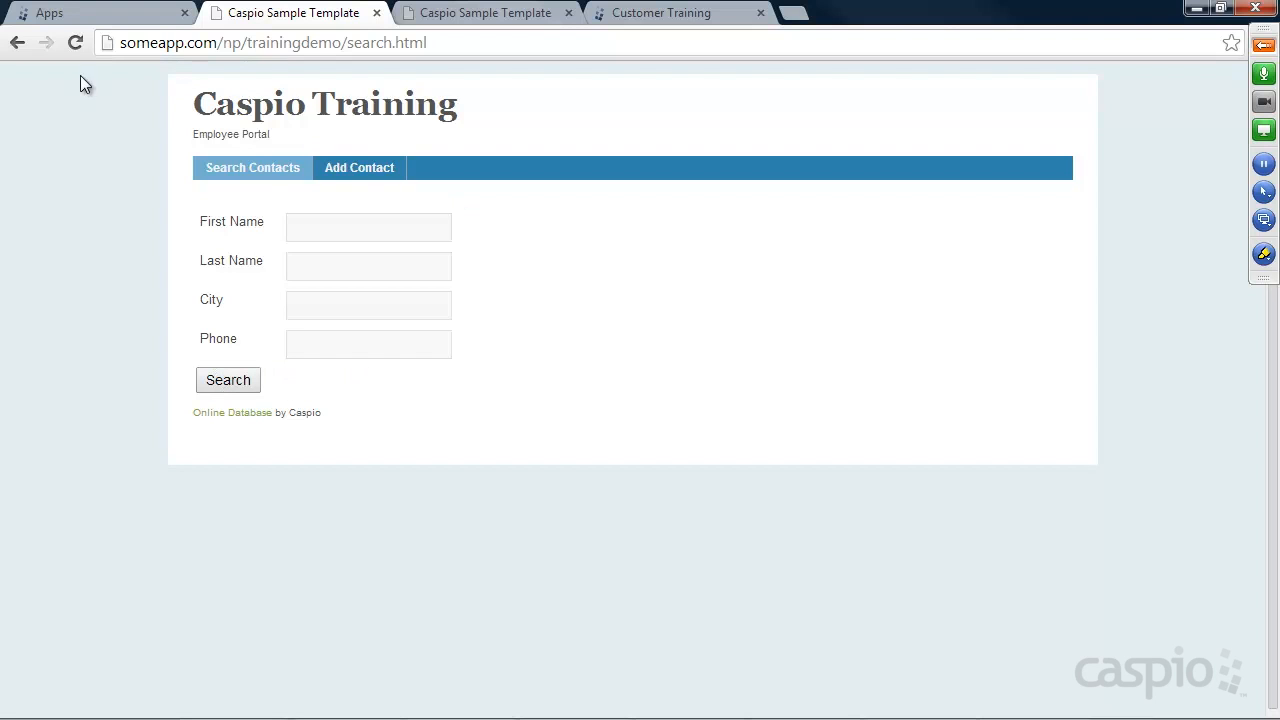
Create a new blank app named 'Sample App' from the Apps home page
{"action": "left_click", "coordinate": [91, 12]}
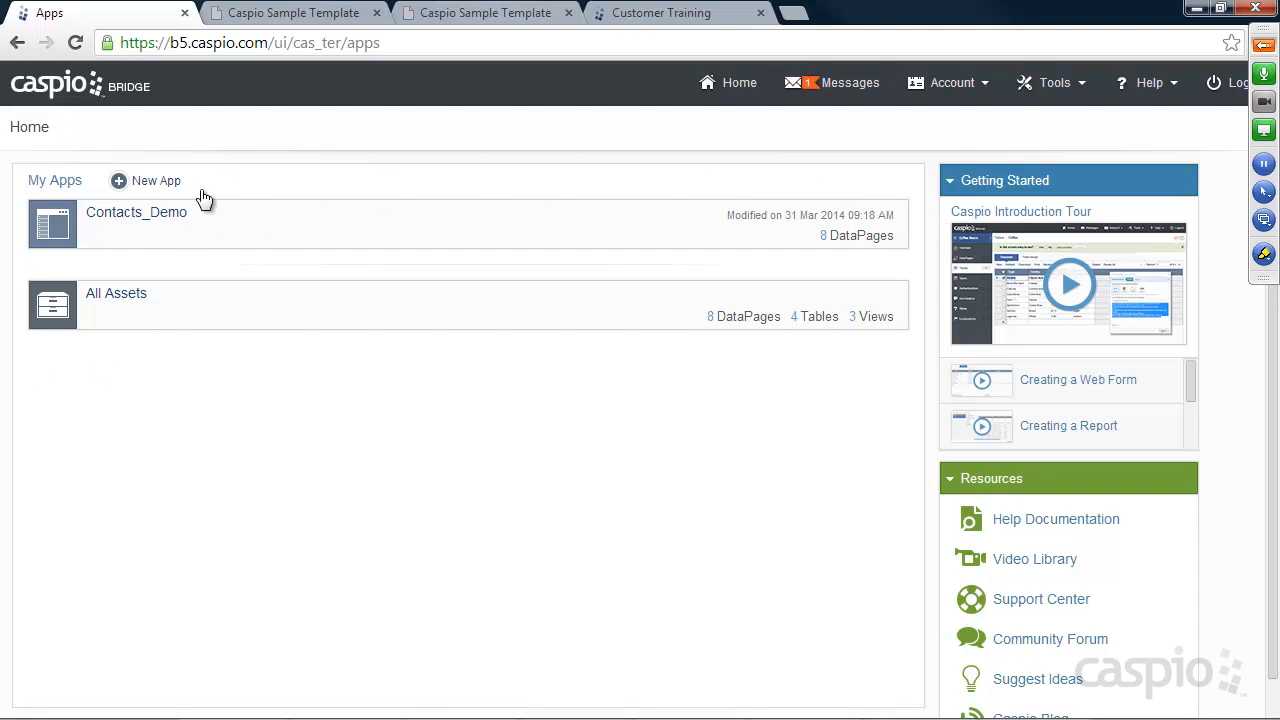
{"action": "left_click", "coordinate": [152, 182]}
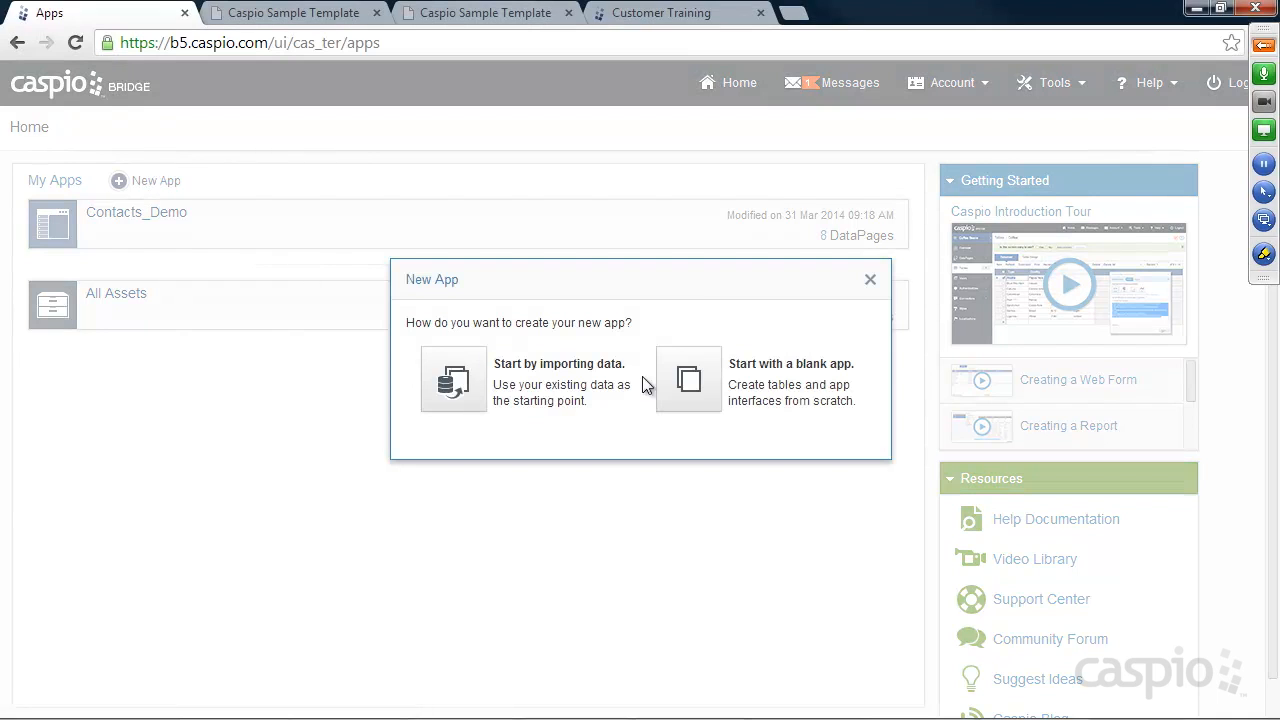
{"action": "left_click", "coordinate": [694, 378]}
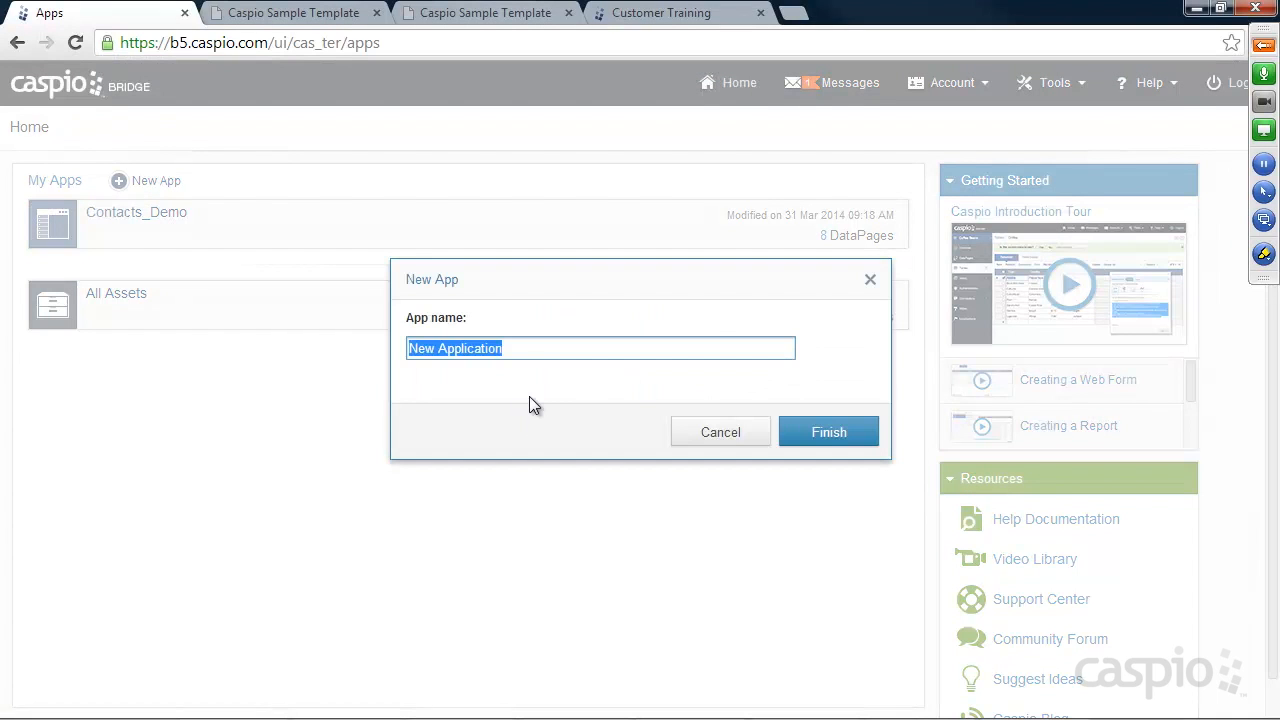
{"action": "type", "text": "ZSam"}
{"action": "key", "text": "BackSpace"}
{"action": "key", "text": "BackSpace"}
{"action": "key", "text": "BackSpace"}
{"action": "key", "text": "BackSpace"}
{"action": "type", "text": "Sample App"}
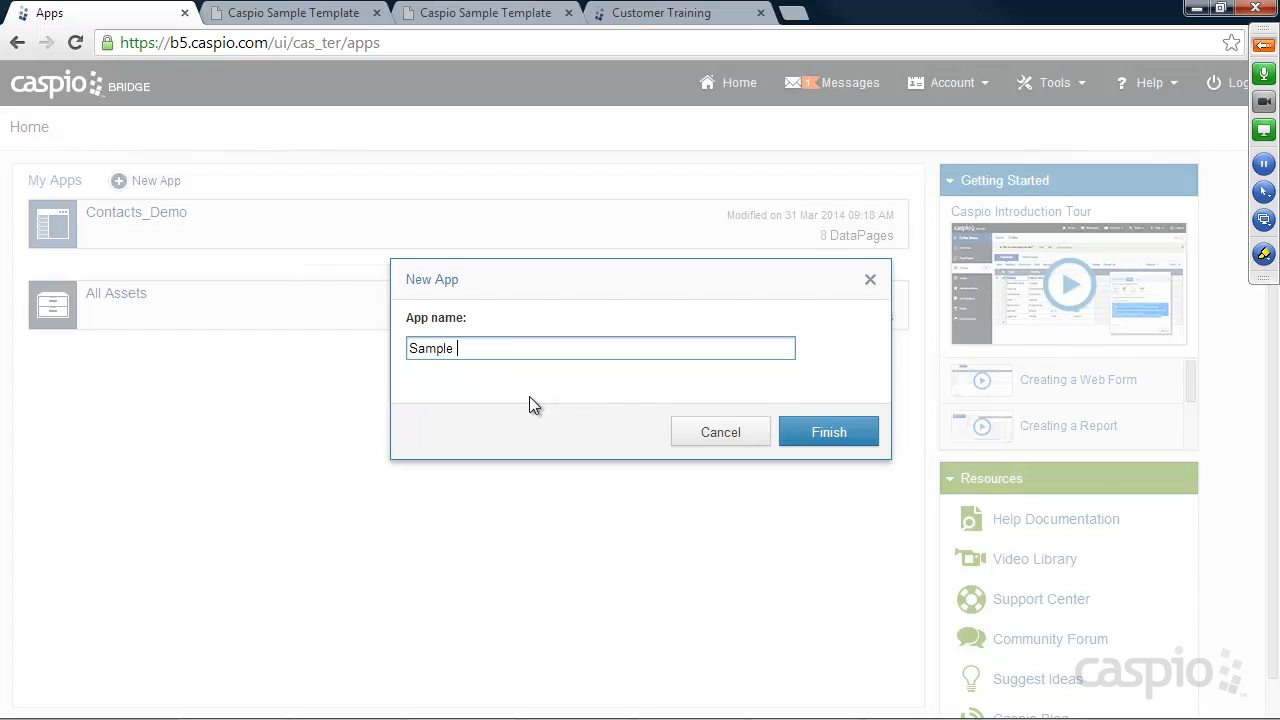
{"action": "key", "text": "Return"}
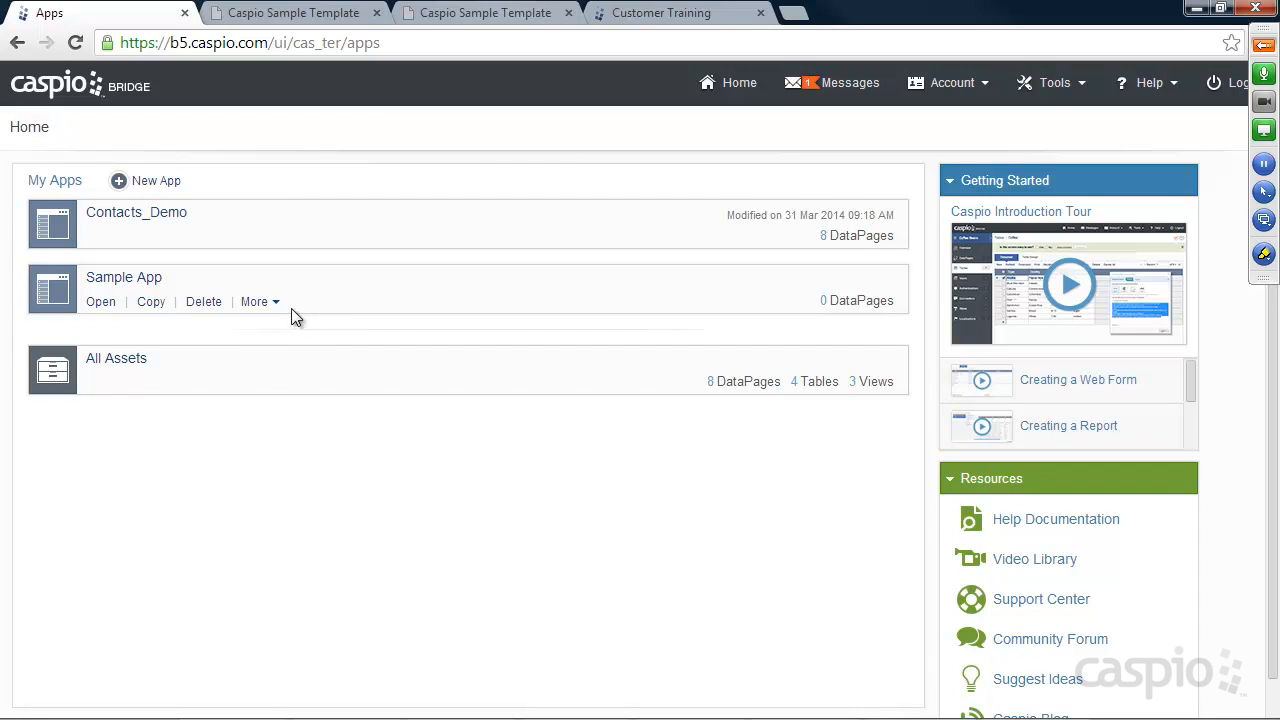
Unmute all GoToMeeting attendees, then mute them all and collapse the control panel
{"action": "left_click", "coordinate": [1264, 46]}
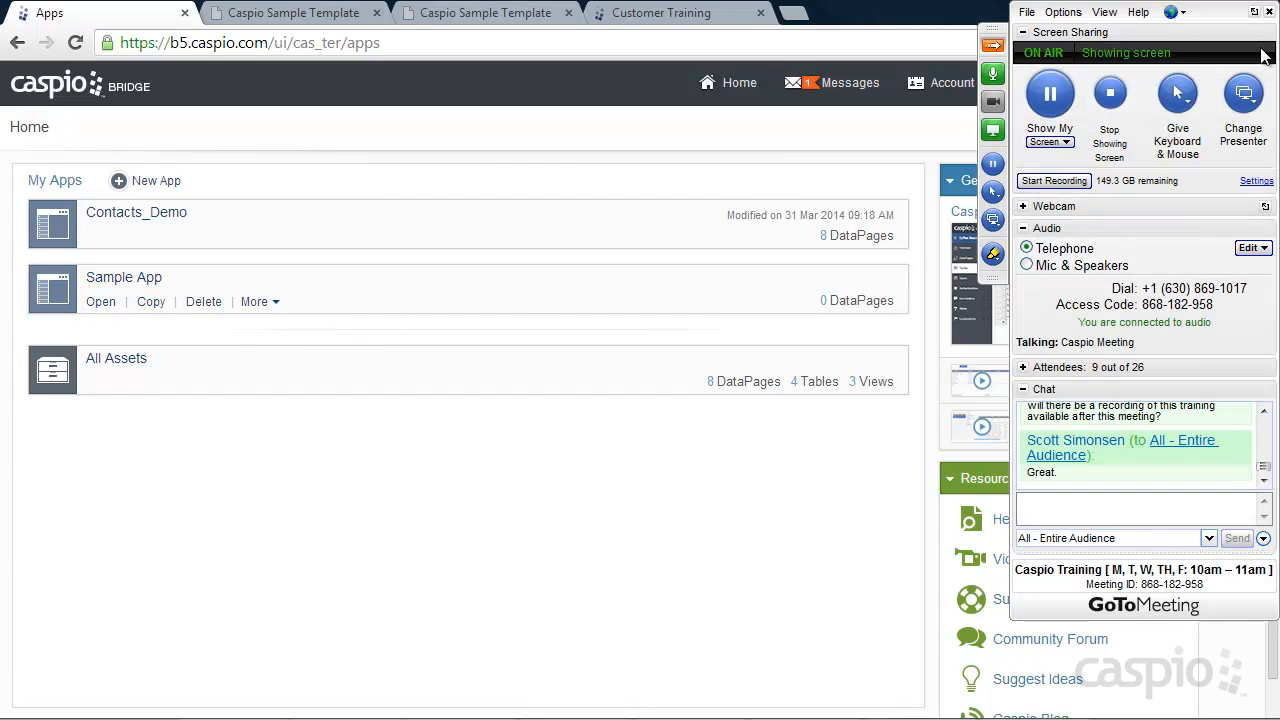
{"action": "left_click", "coordinate": [1035, 367]}
{"action": "left_click", "coordinate": [1111, 513]}
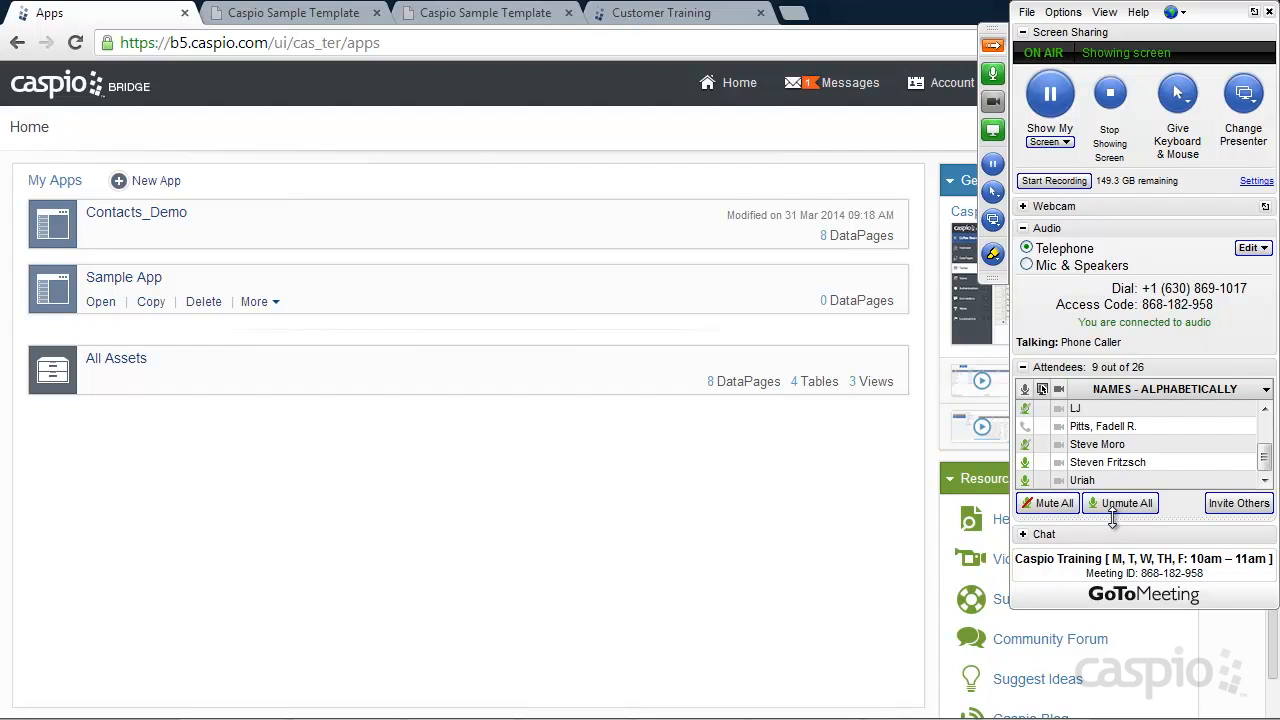
{"action": "left_click", "coordinate": [1060, 508]}
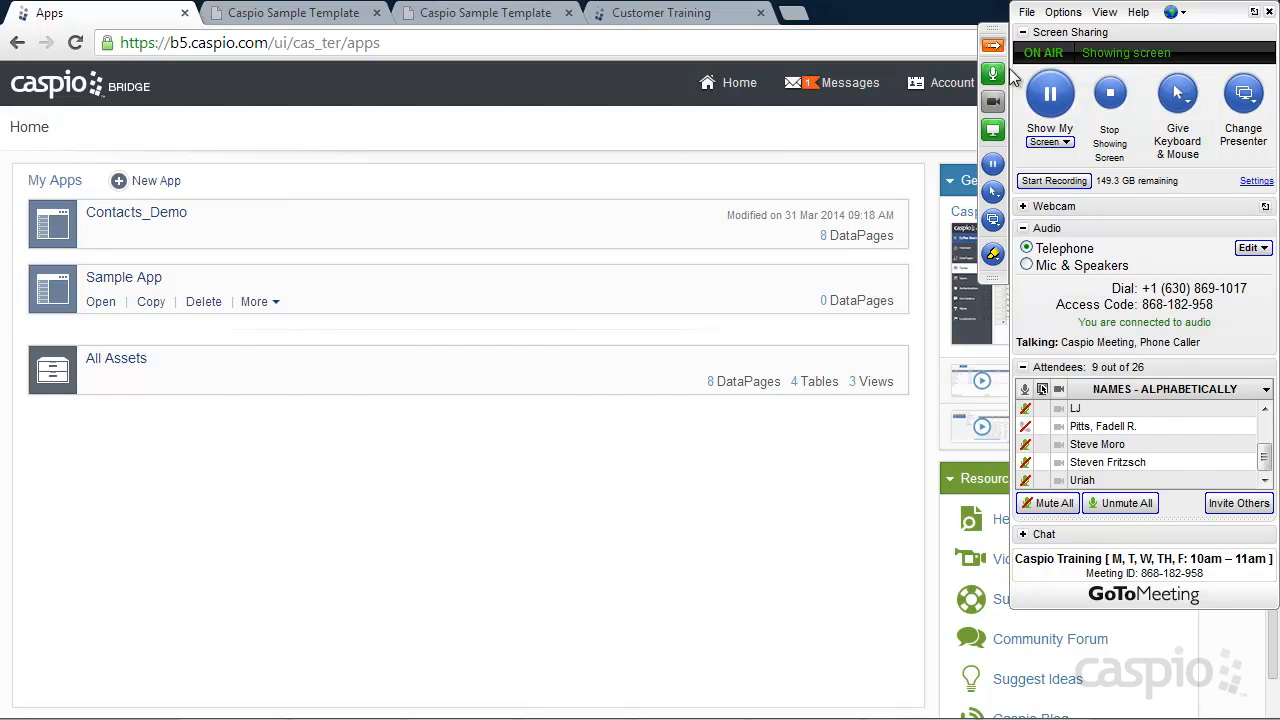
{"action": "left_click", "coordinate": [993, 47]}
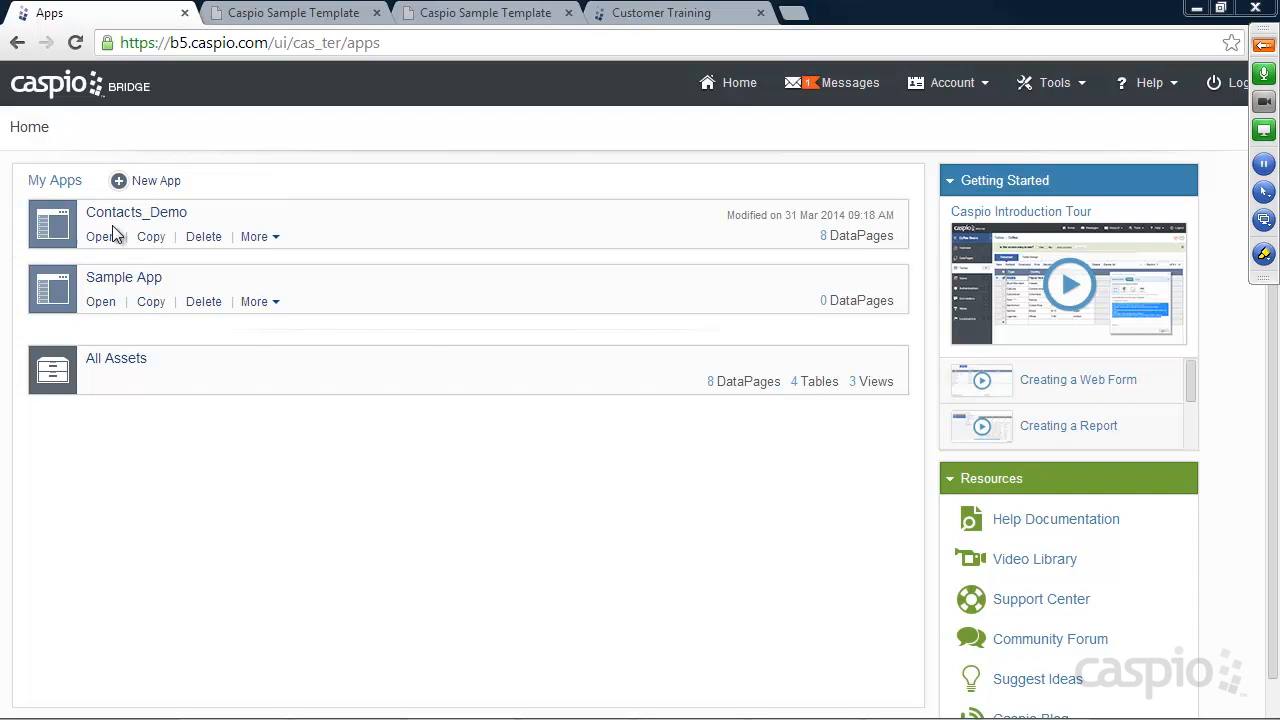
Browse Messages, then Account > My Profile and Account > Access Permissions
{"action": "left_click", "coordinate": [841, 88]}
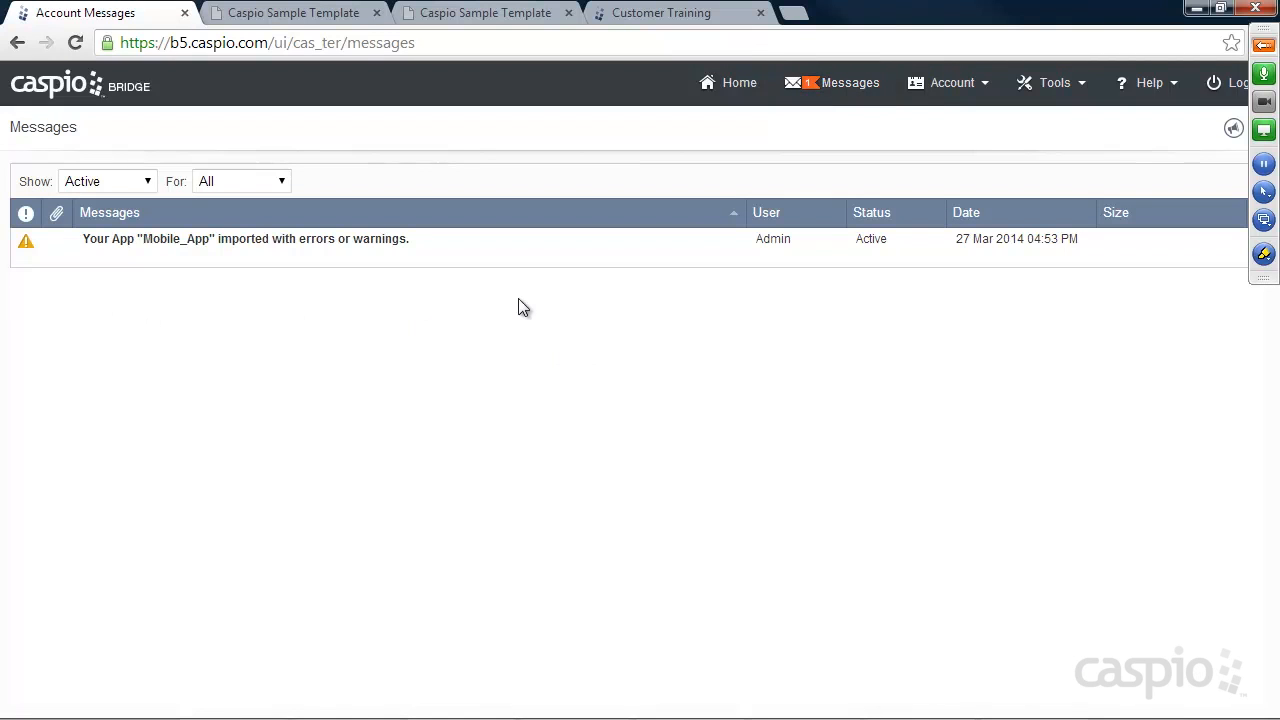
{"action": "left_click", "coordinate": [975, 88]}
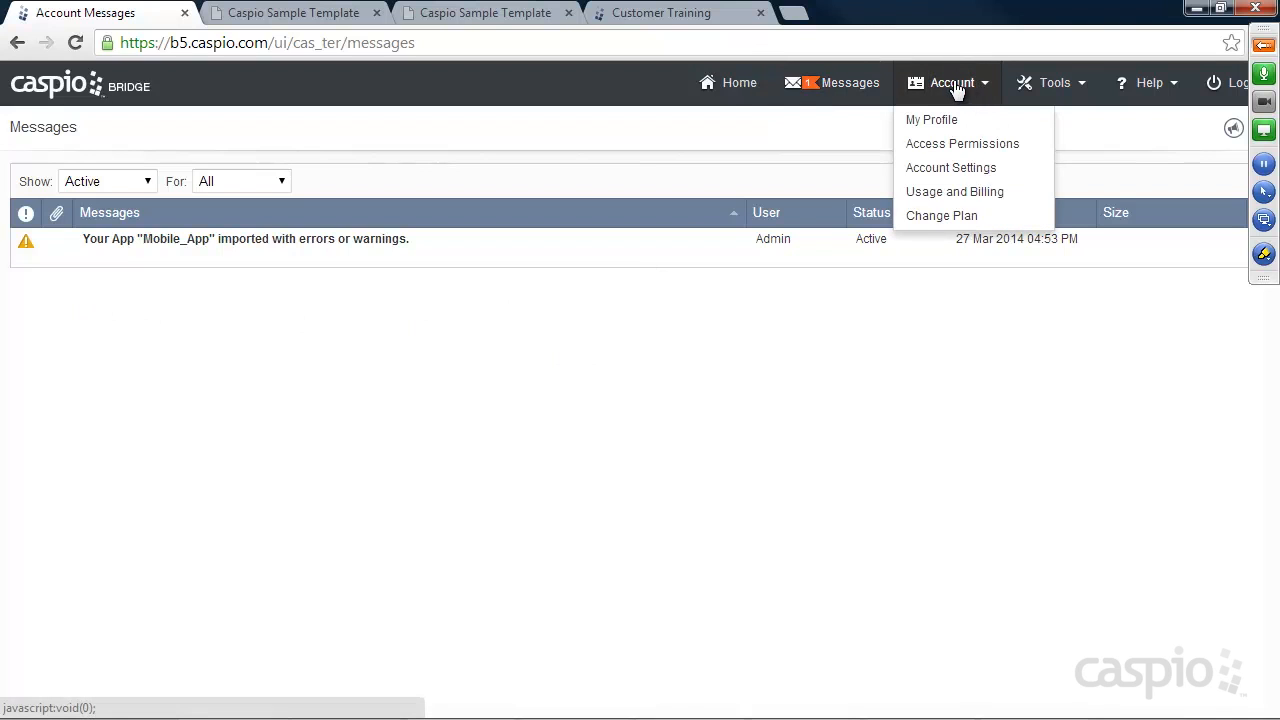
{"action": "left_click", "coordinate": [935, 121]}
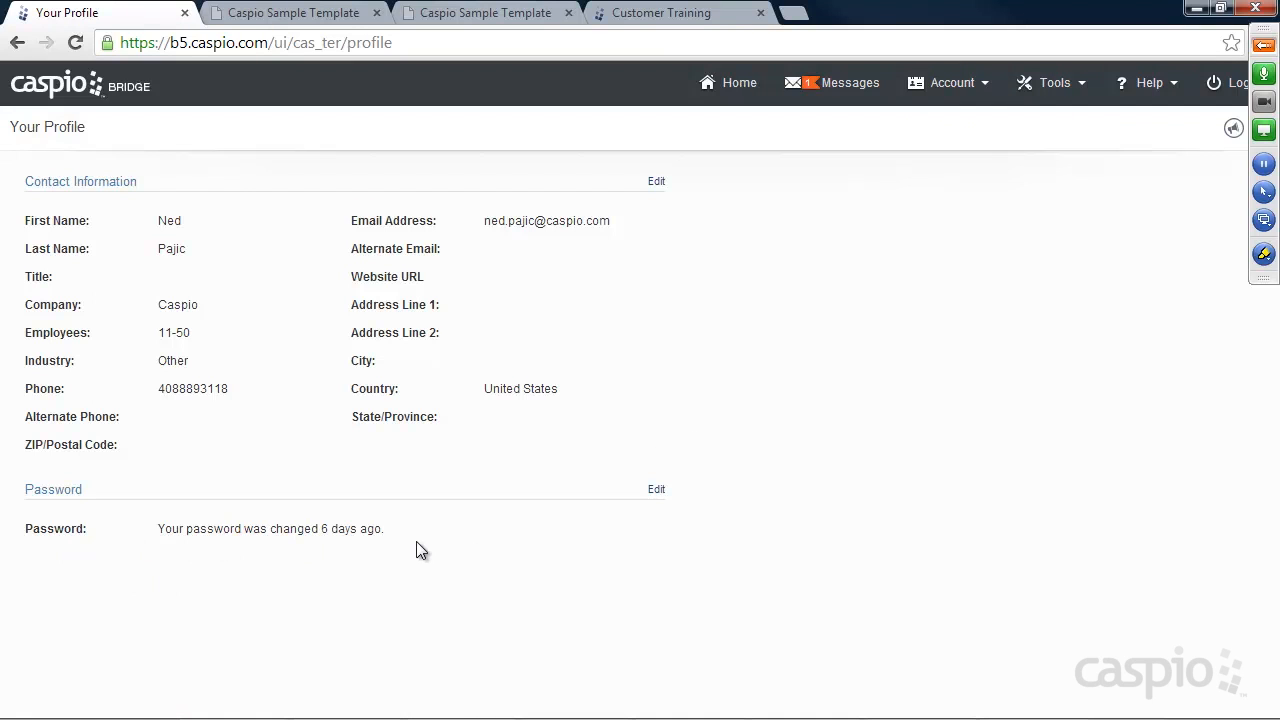
{"action": "left_click", "coordinate": [970, 84]}
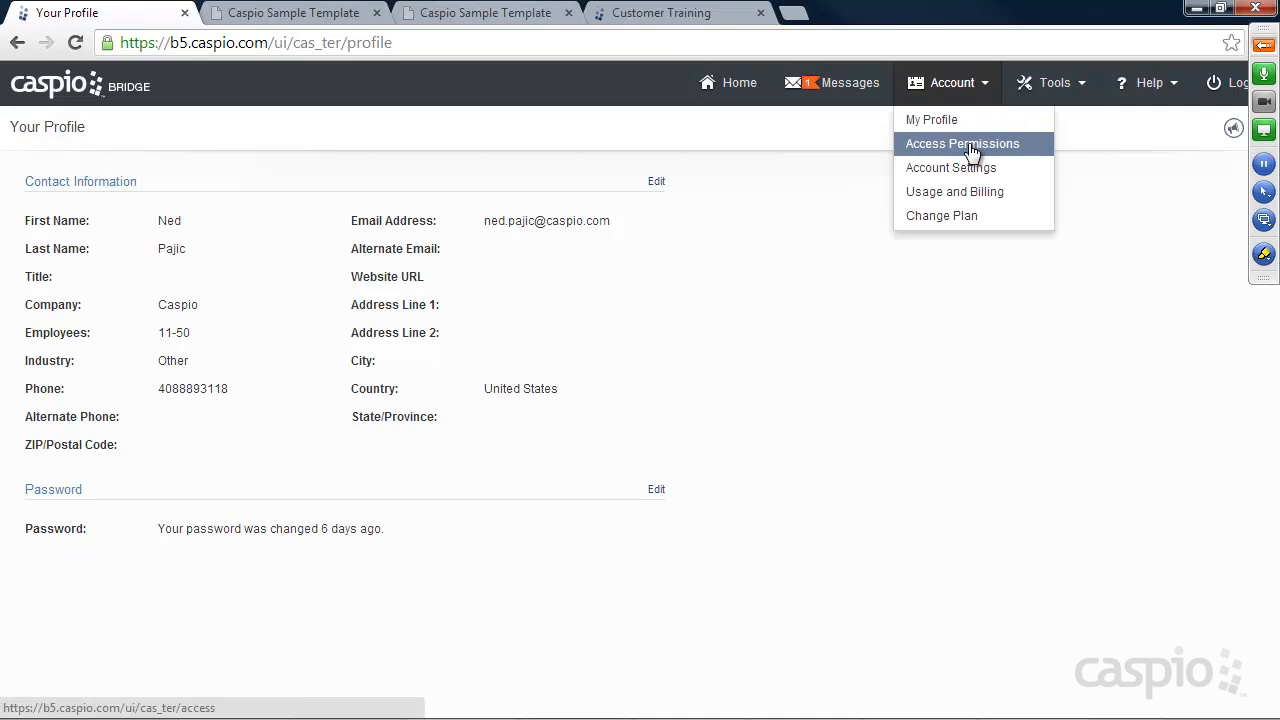
{"action": "left_click", "coordinate": [970, 146]}
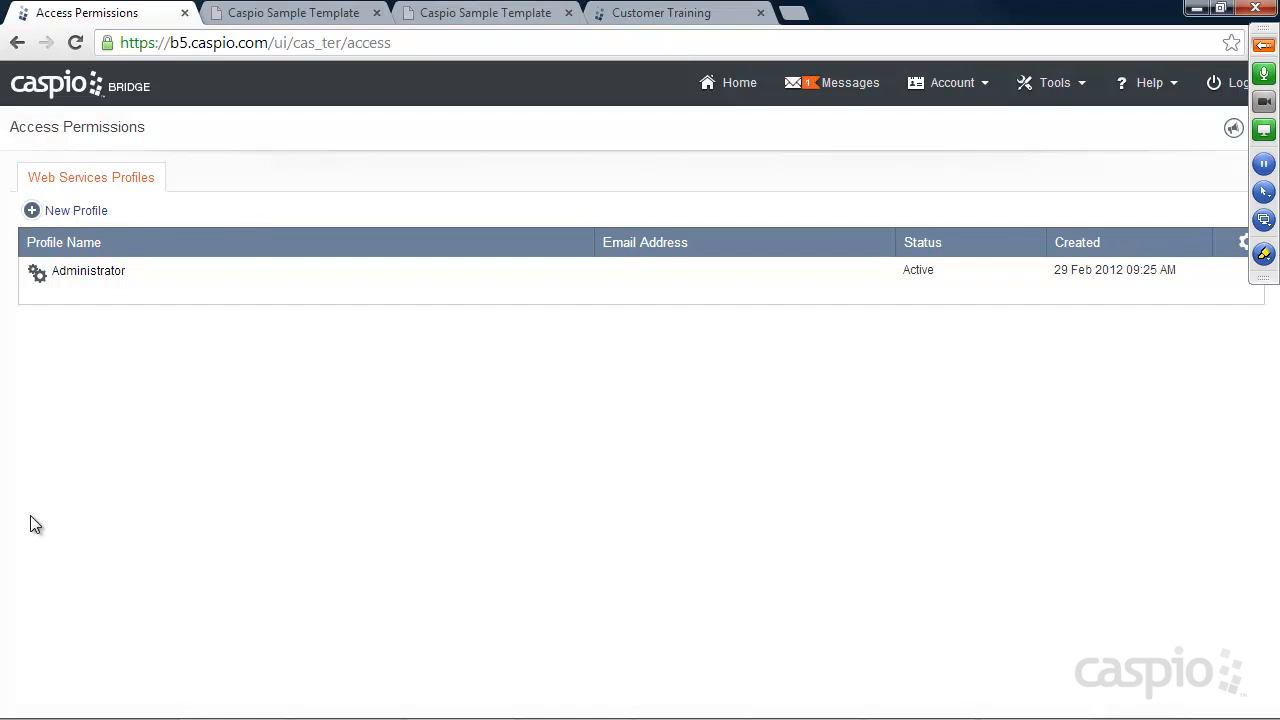
{"action": "left_click", "coordinate": [977, 90]}
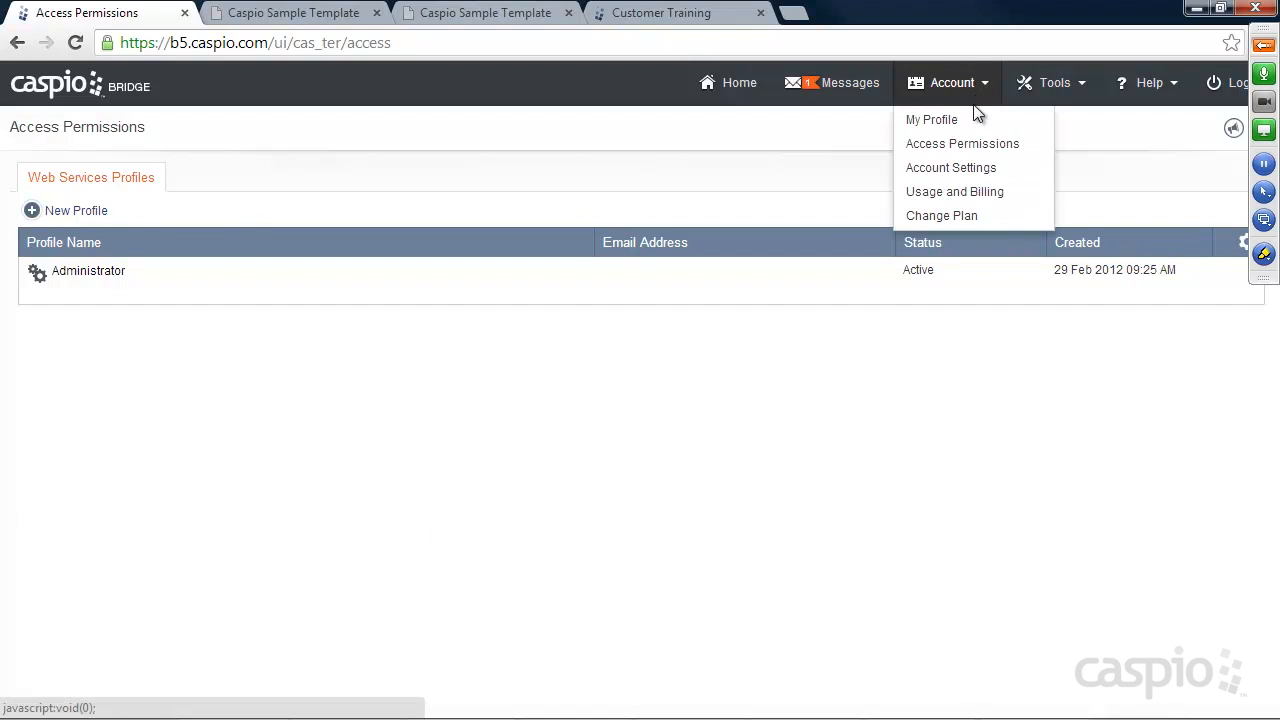
Review Account Settings defaults (Pacific time zone, New Style, English), then return Home
{"action": "left_click", "coordinate": [966, 176]}
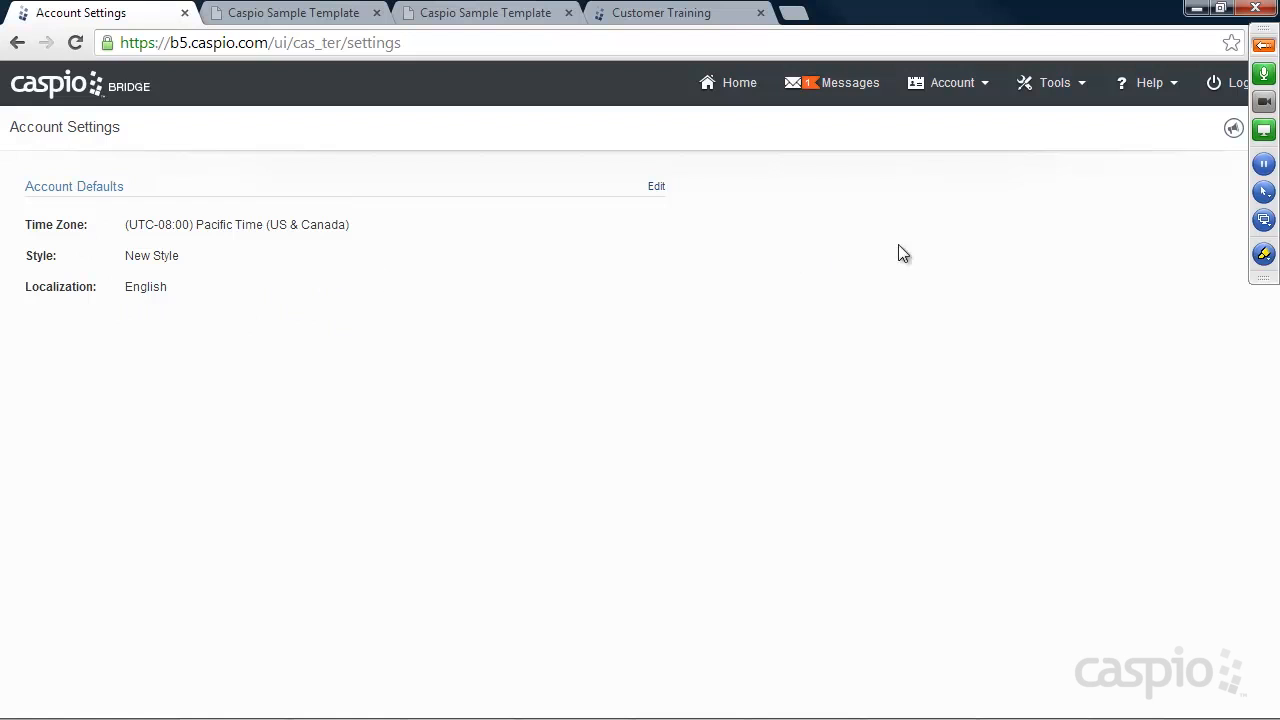
{"action": "left_click", "coordinate": [969, 88]}
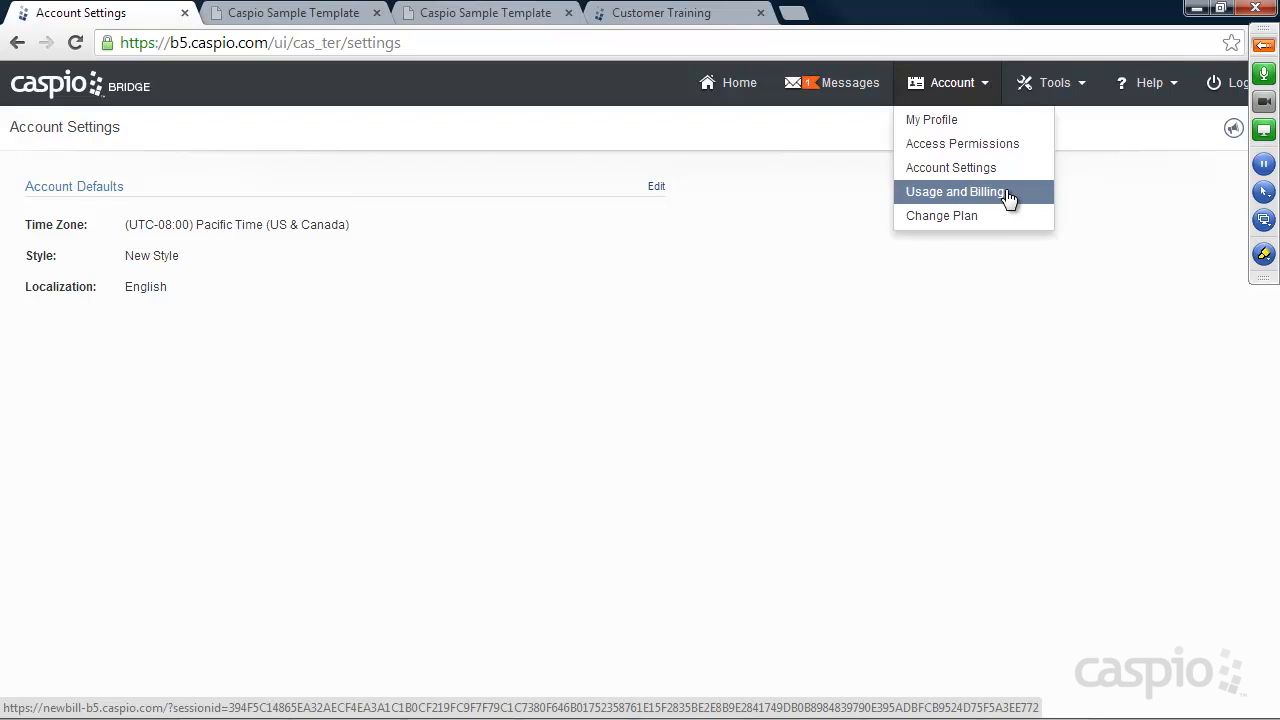
{"action": "mouse_move", "coordinate": [1066, 86]}
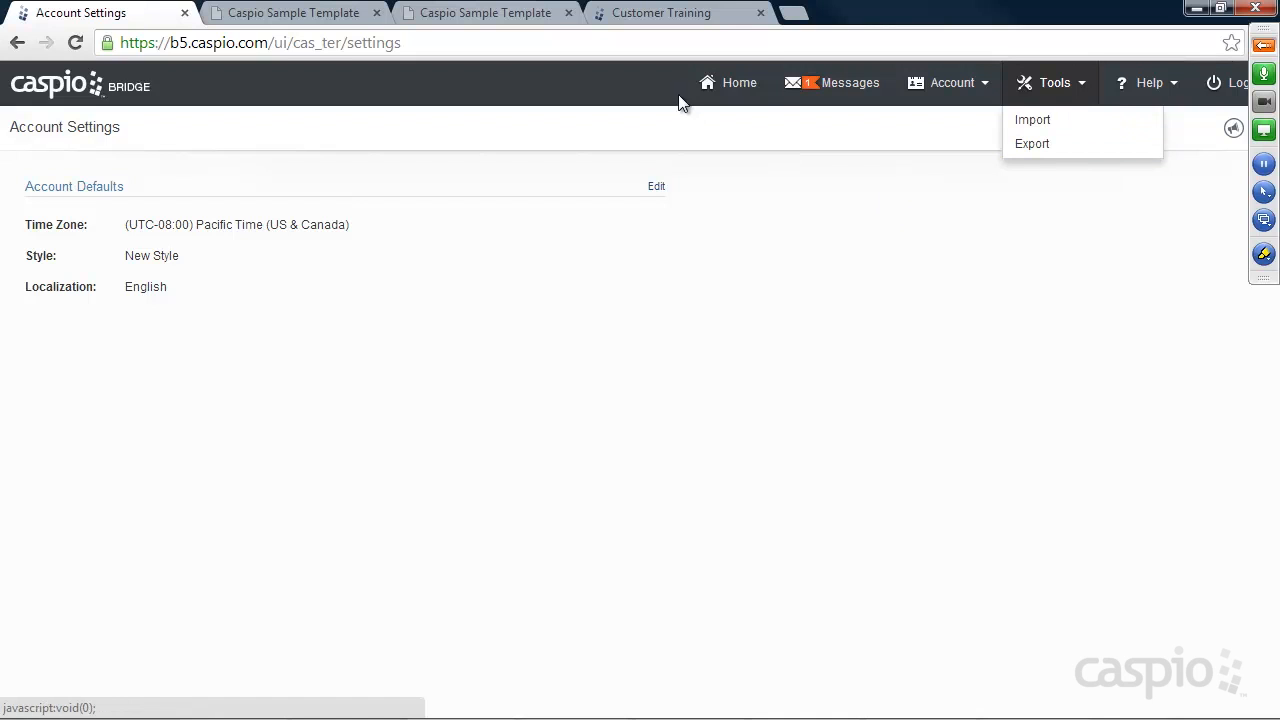
{"action": "left_click", "coordinate": [752, 90]}
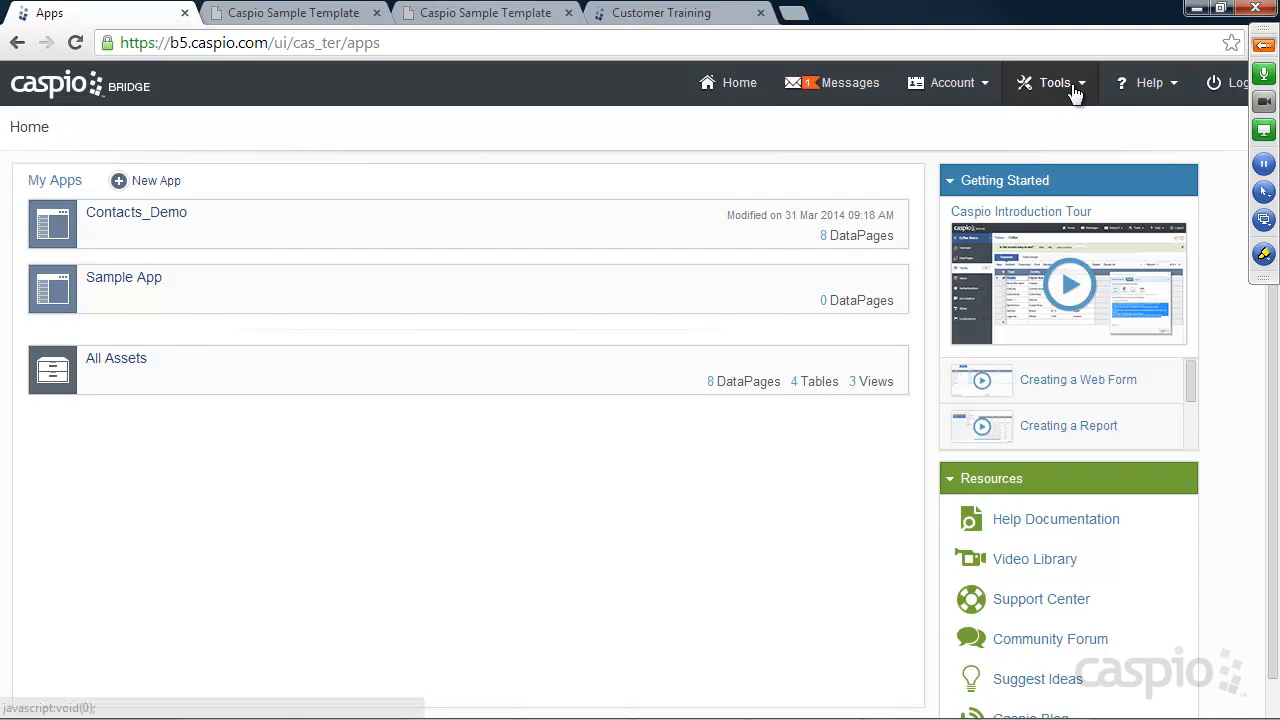
Set the Export page to export the Contacts_Demo app with its three tables and data
{"action": "left_click", "coordinate": [1046, 146]}
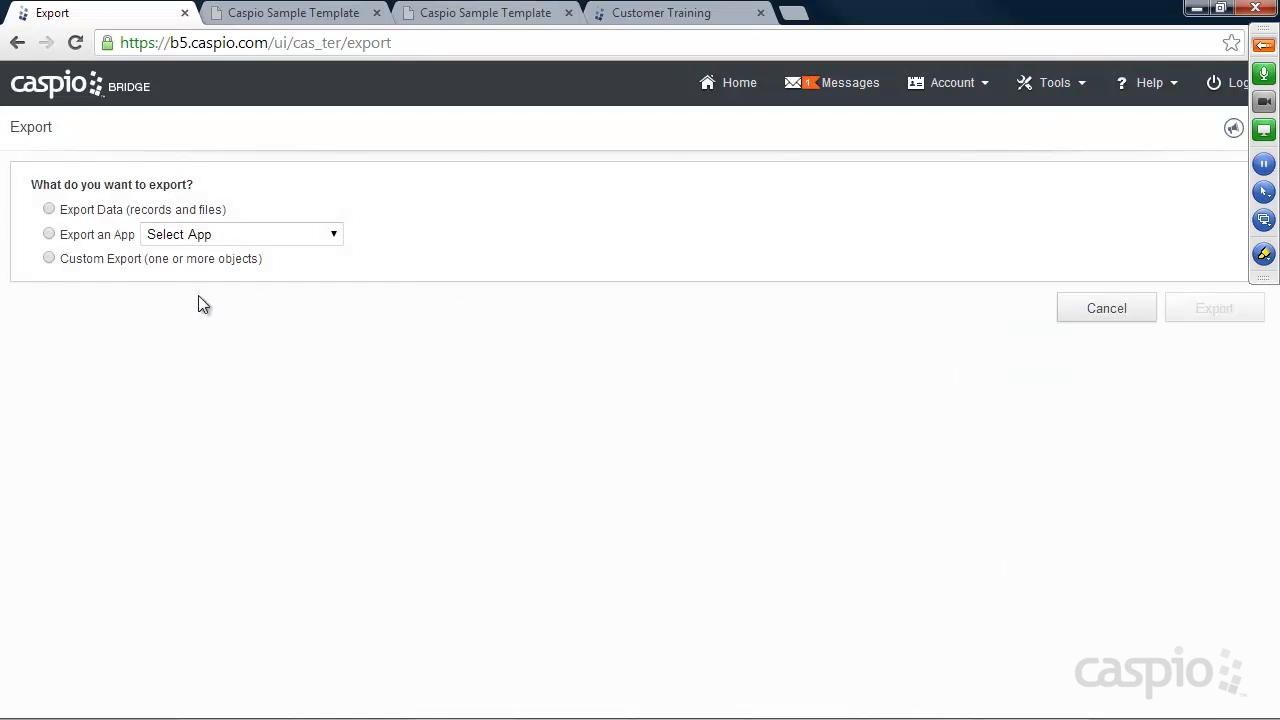
{"action": "left_click", "coordinate": [50, 210]}
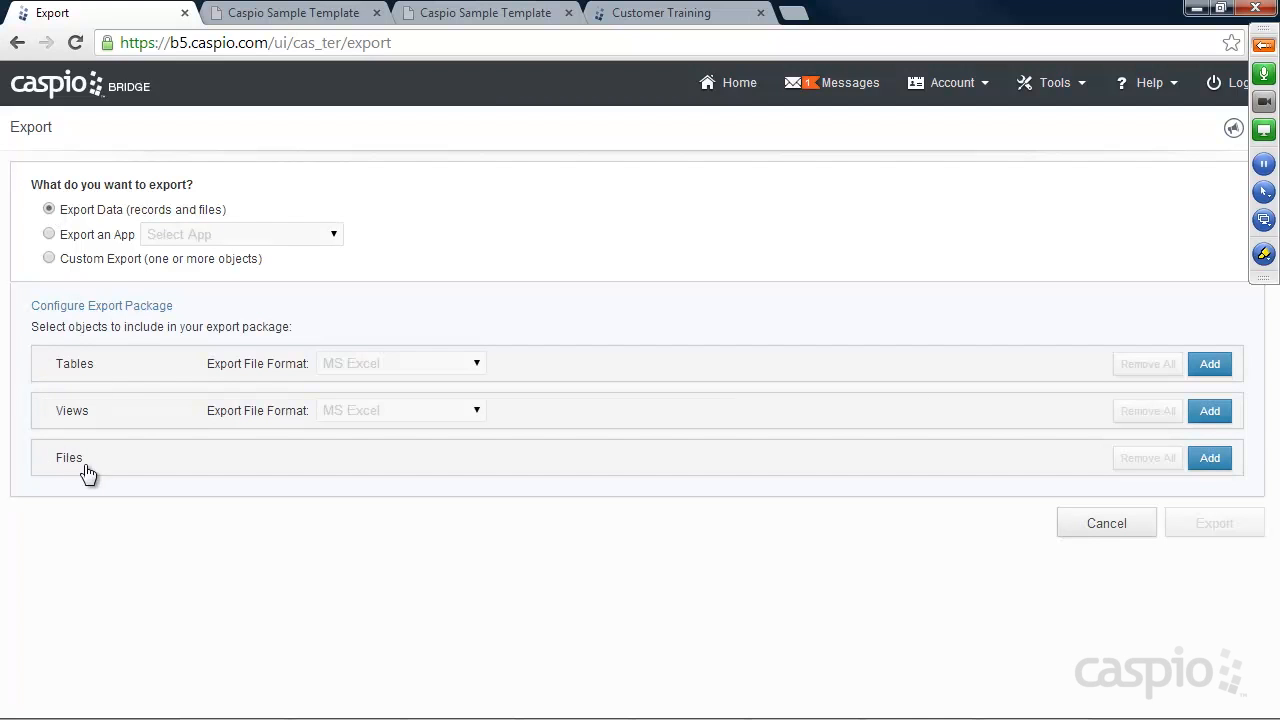
{"action": "left_click", "coordinate": [50, 234]}
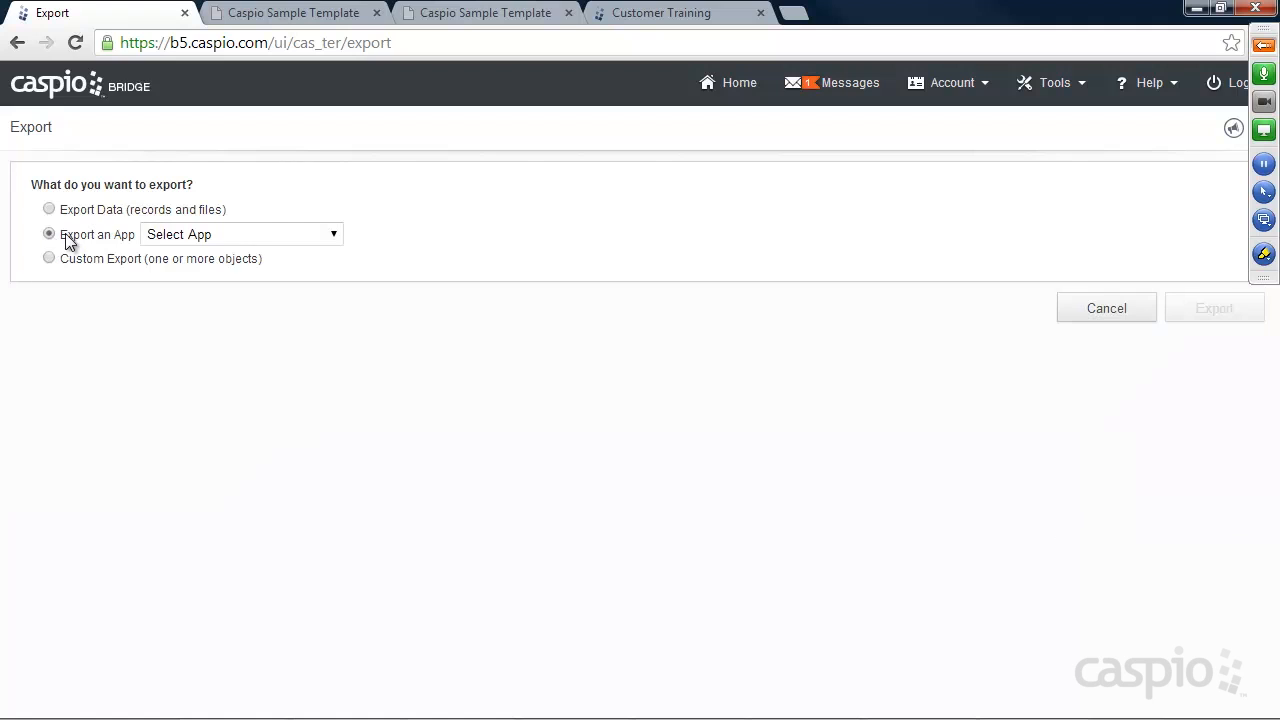
{"action": "left_click", "coordinate": [200, 234]}
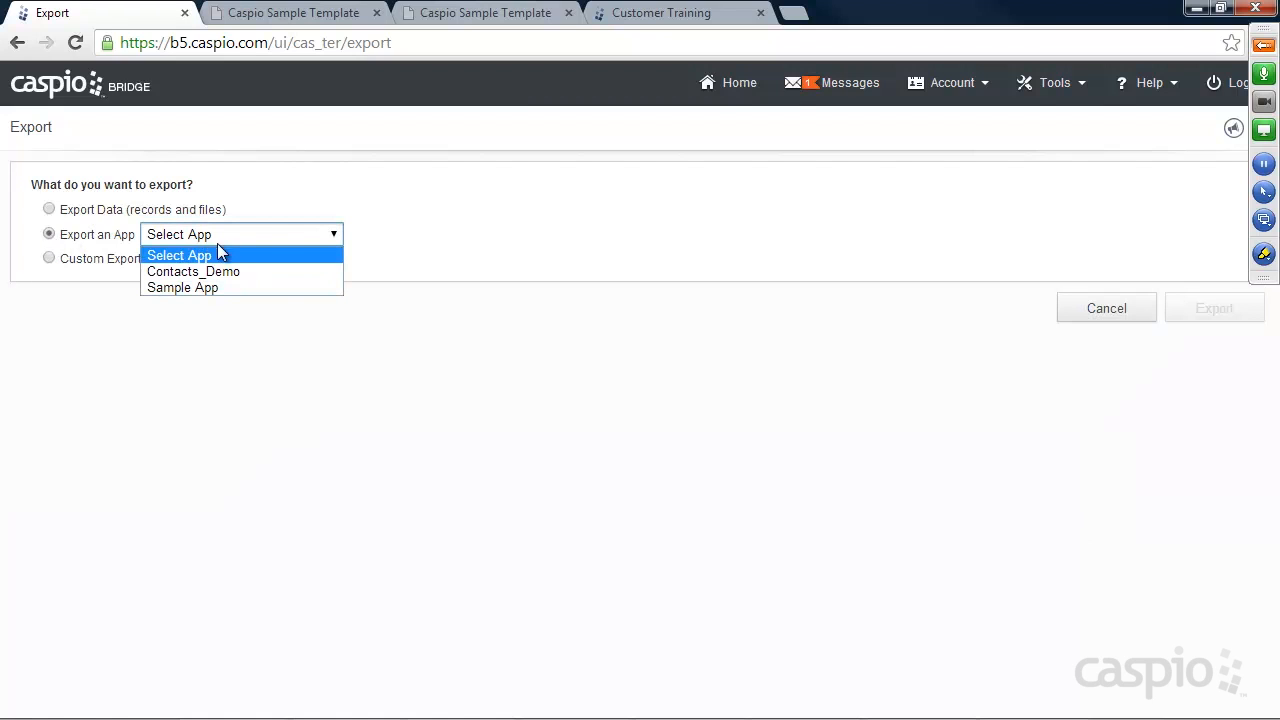
{"action": "left_click", "coordinate": [214, 271]}
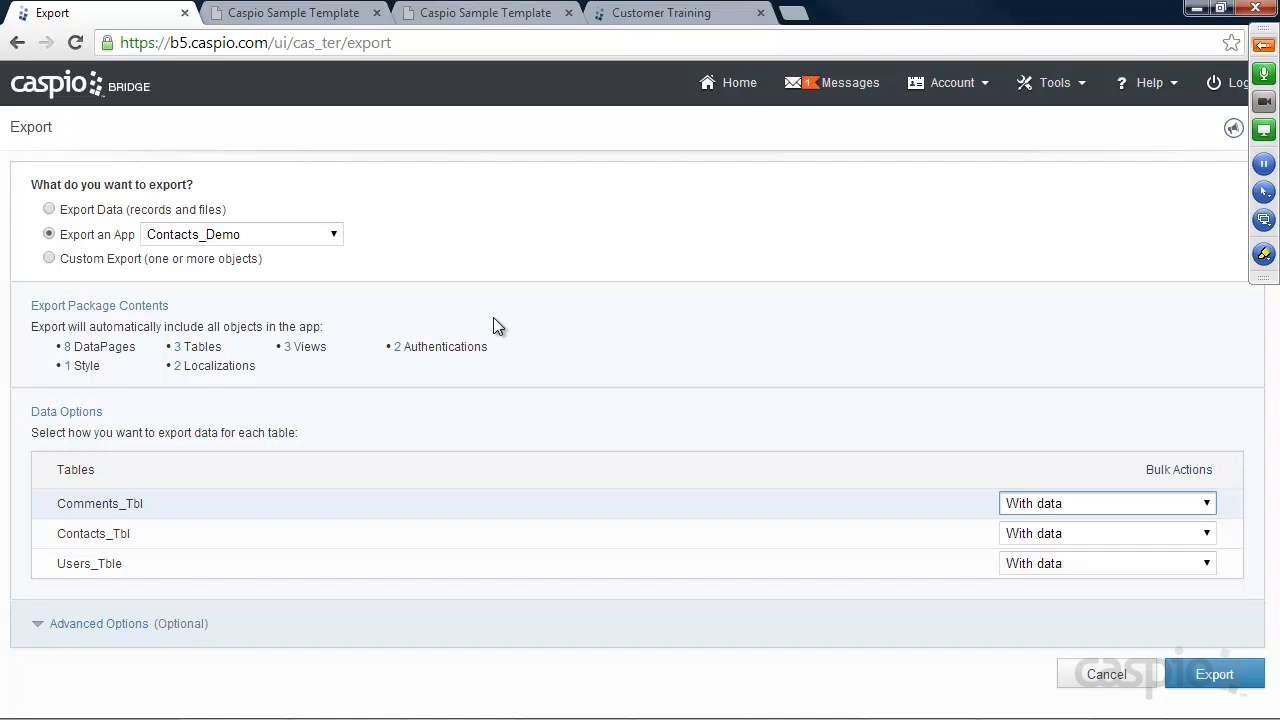
{"action": "left_click", "coordinate": [1050, 82]}
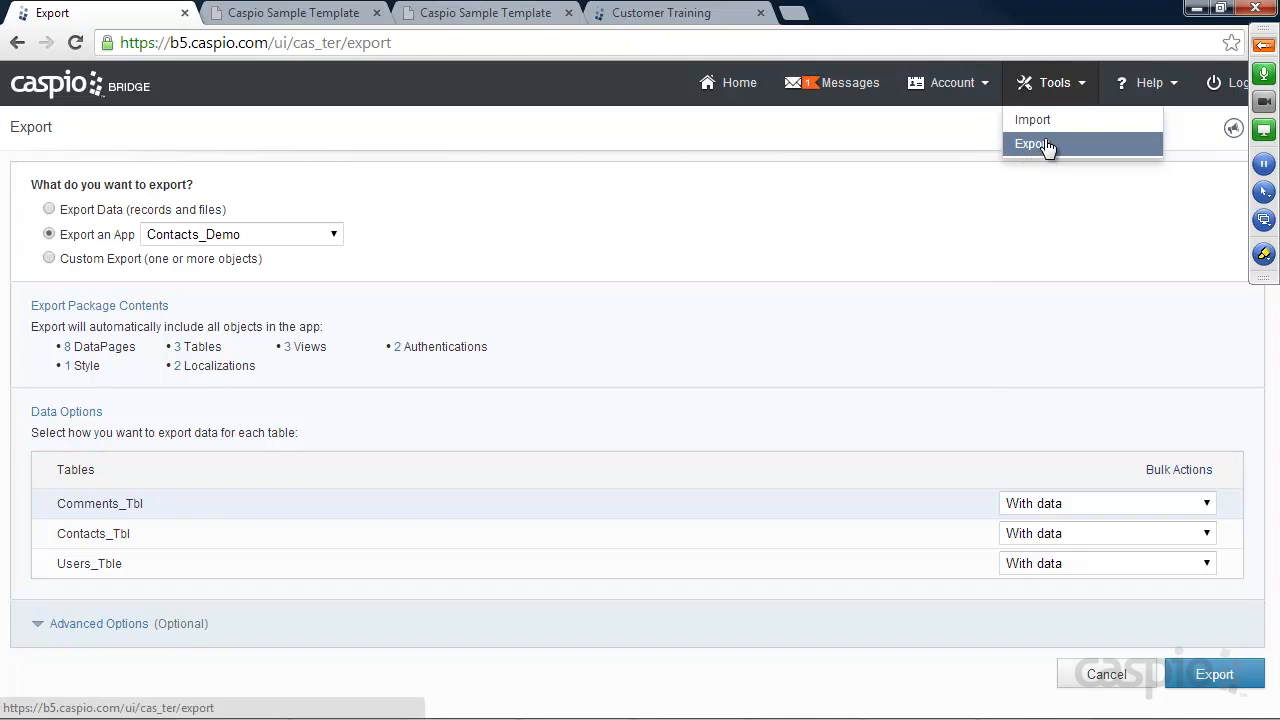
{"action": "left_click", "coordinate": [1155, 95]}
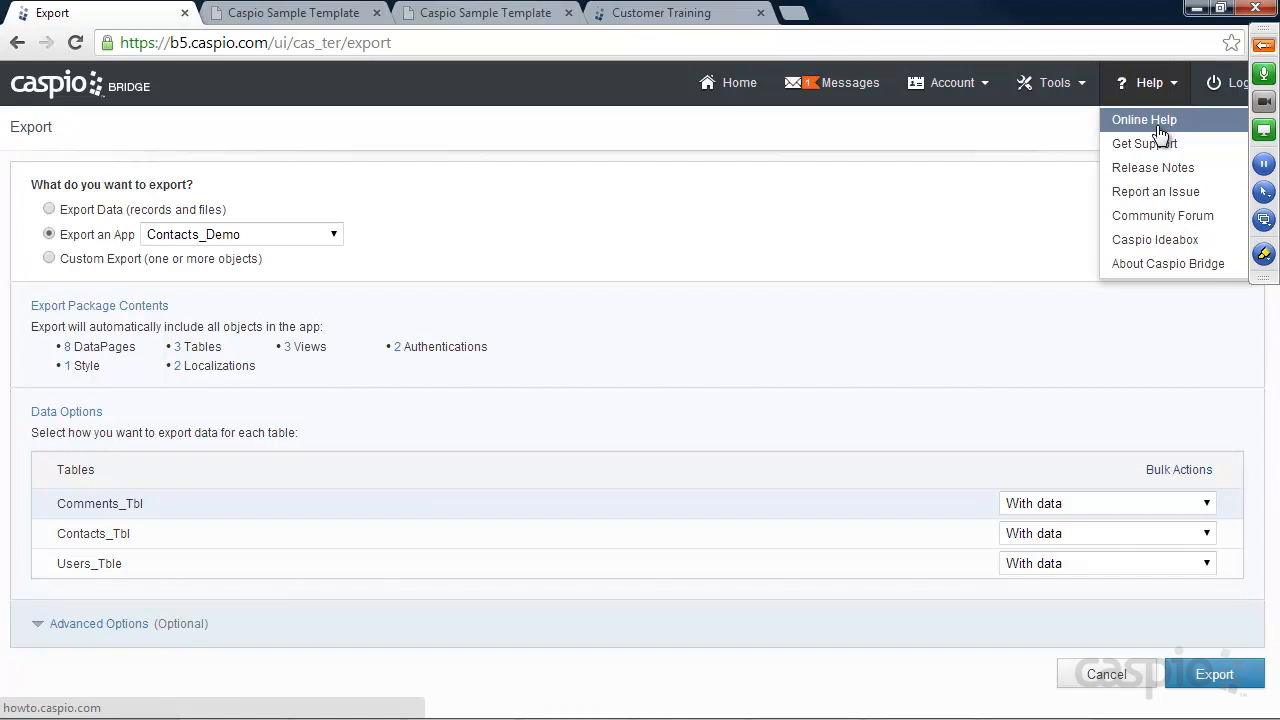
Briefly unmute all GoToMeeting attendees, mute everyone again, and tuck the panel away
{"action": "left_click", "coordinate": [1264, 45]}
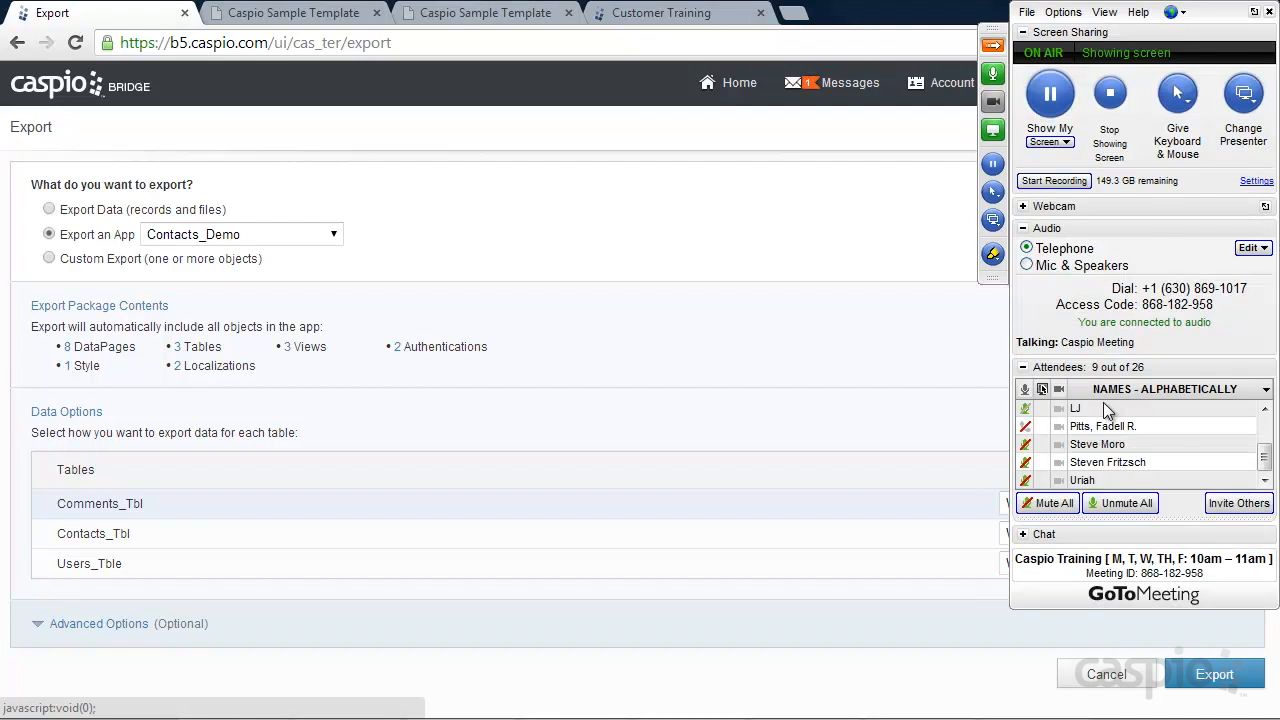
{"action": "left_click", "coordinate": [1120, 503]}
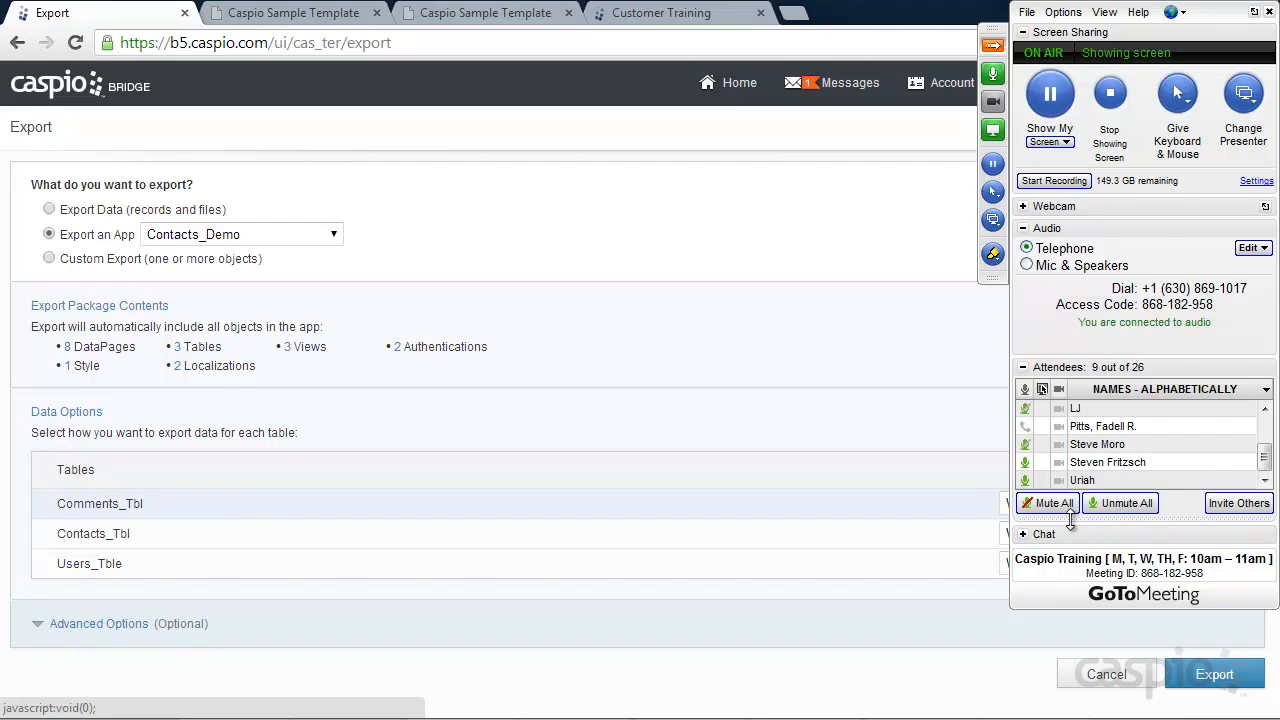
{"action": "left_click", "coordinate": [1056, 506]}
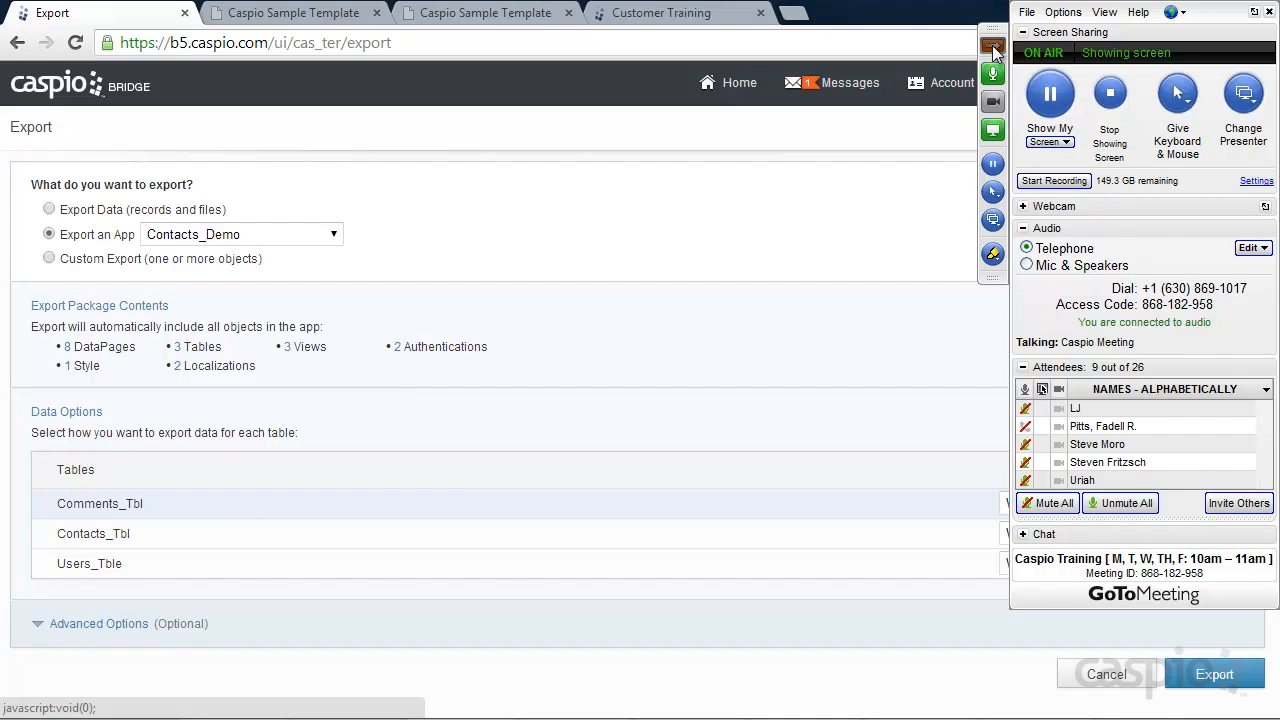
{"action": "left_click", "coordinate": [993, 47]}
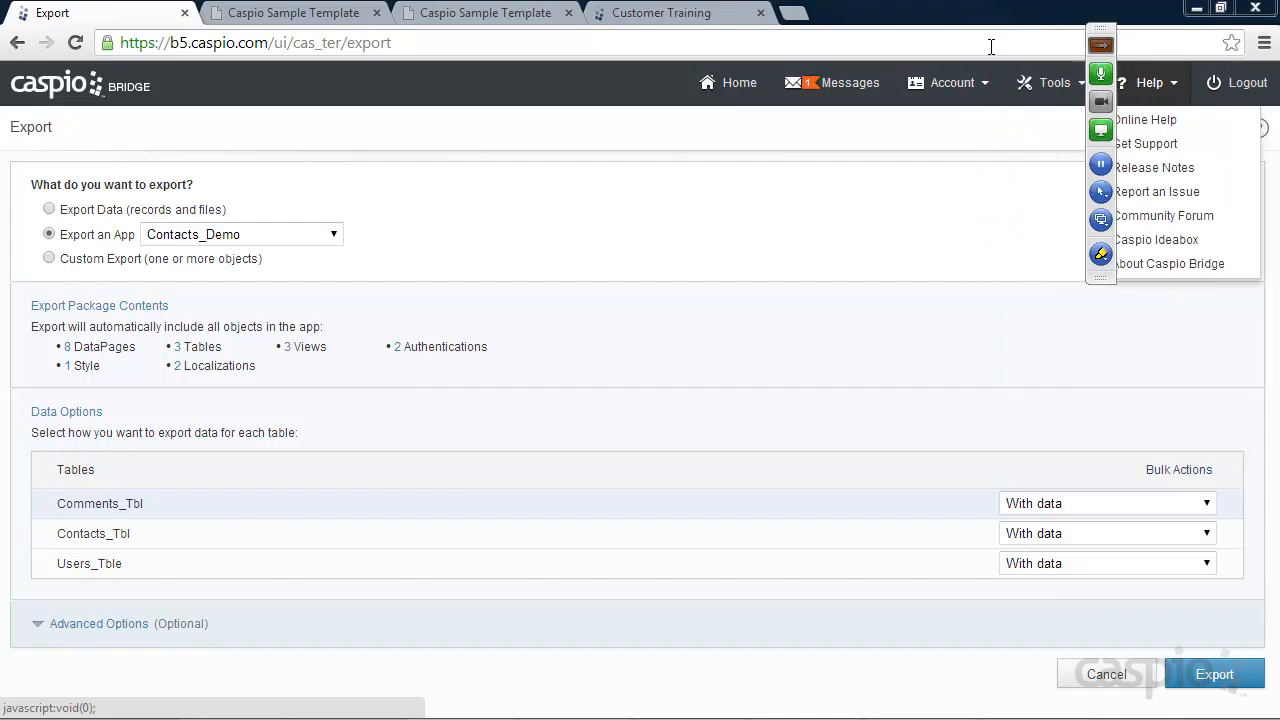
Abandon the export and delete Sample App with everything in it, then start a new app
{"action": "left_click", "coordinate": [731, 80]}
{"action": "left_click", "coordinate": [752, 394]}
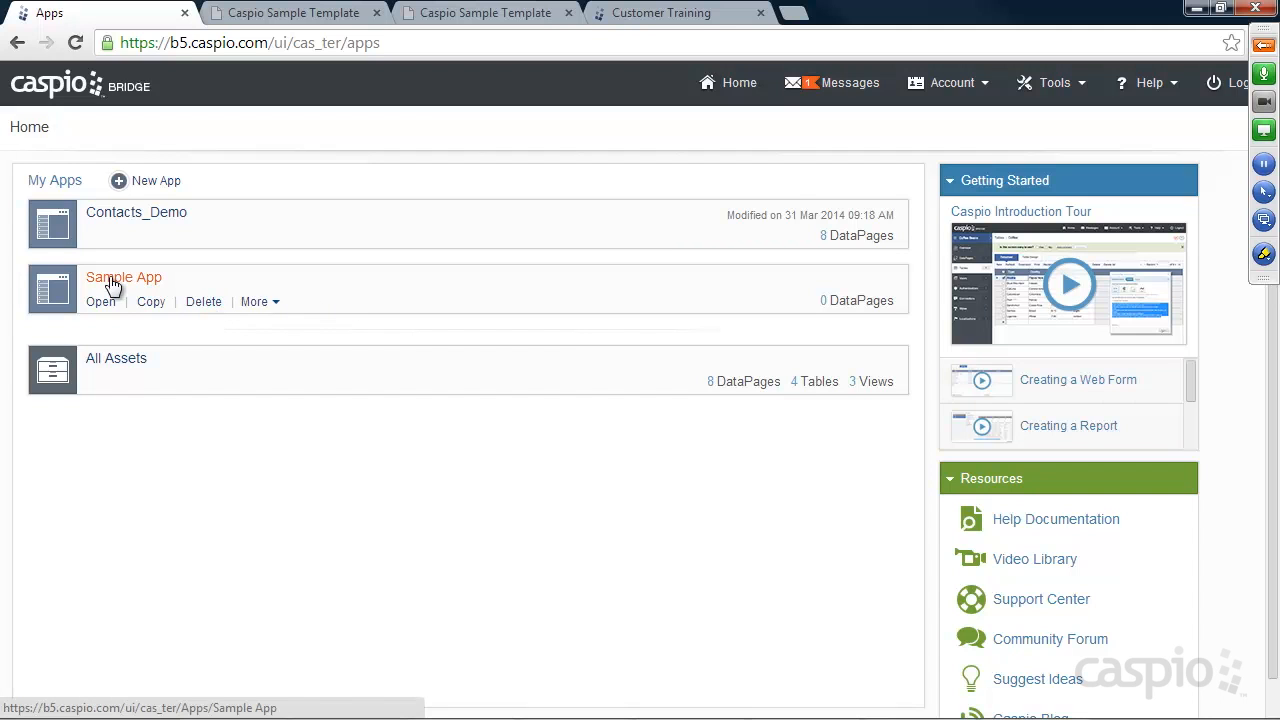
{"action": "left_click", "coordinate": [200, 302]}
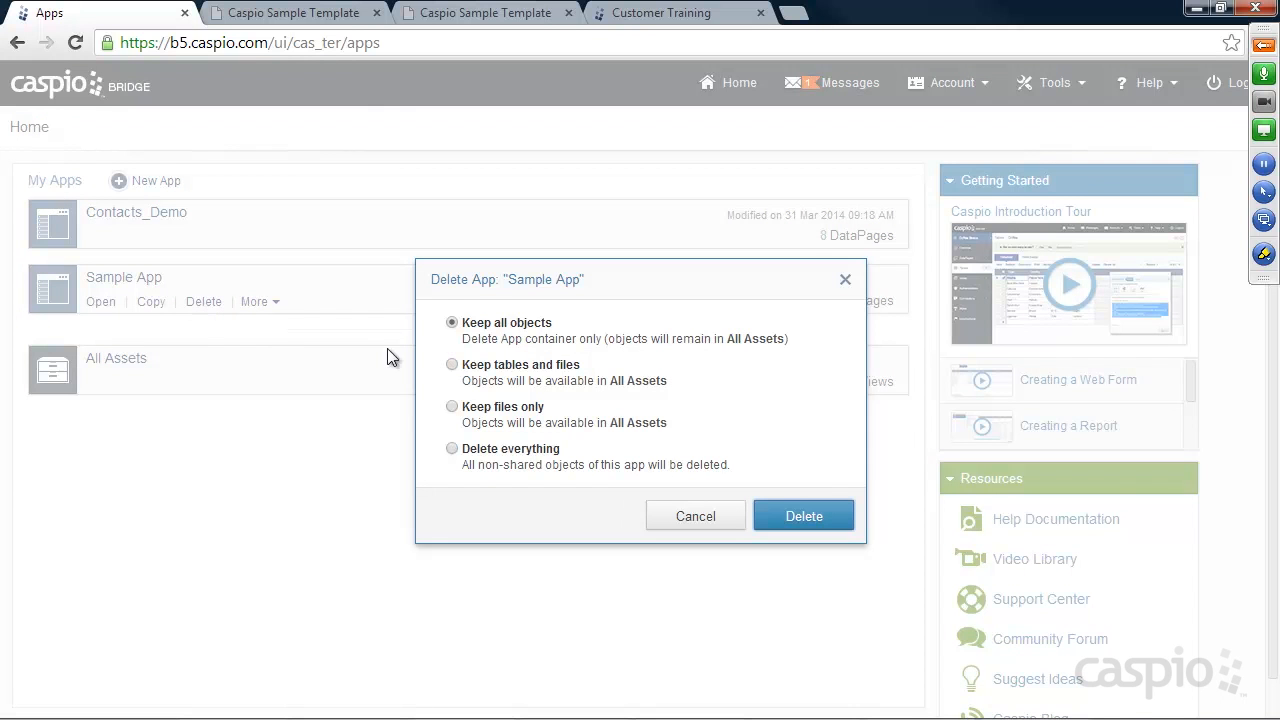
{"action": "left_click", "coordinate": [490, 452]}
{"action": "left_click", "coordinate": [808, 515]}
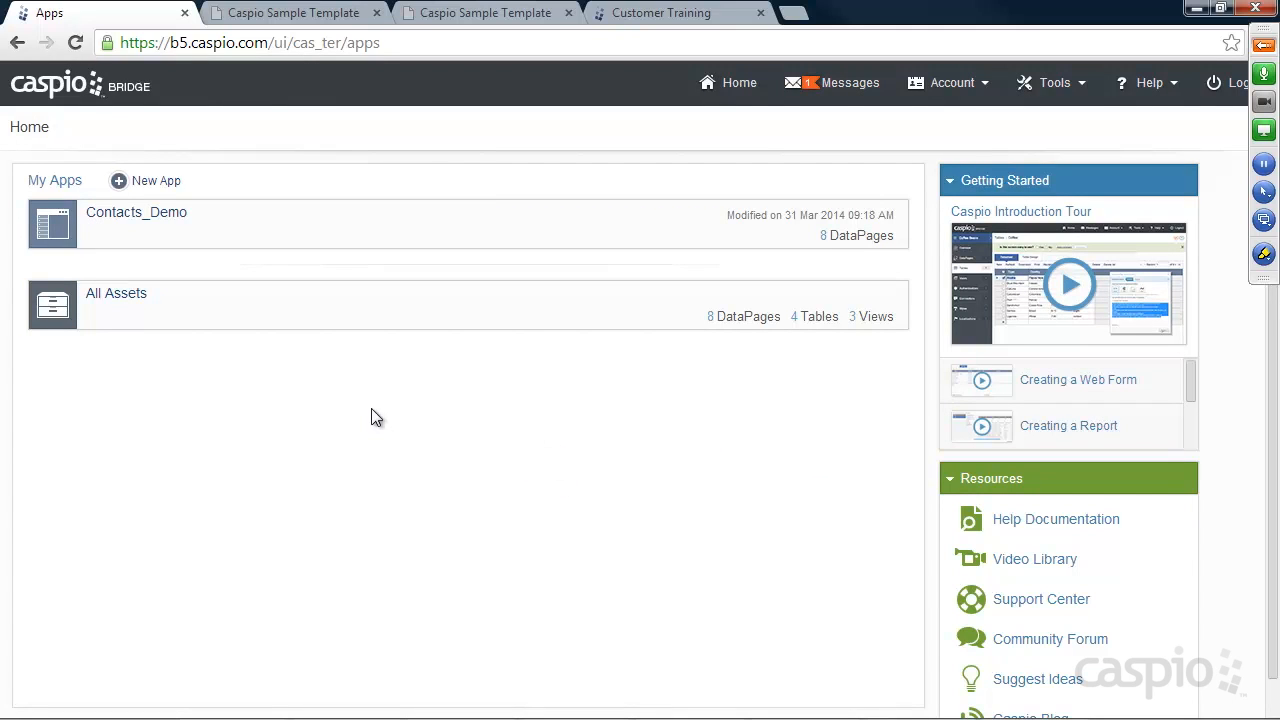
{"action": "left_click", "coordinate": [160, 182]}
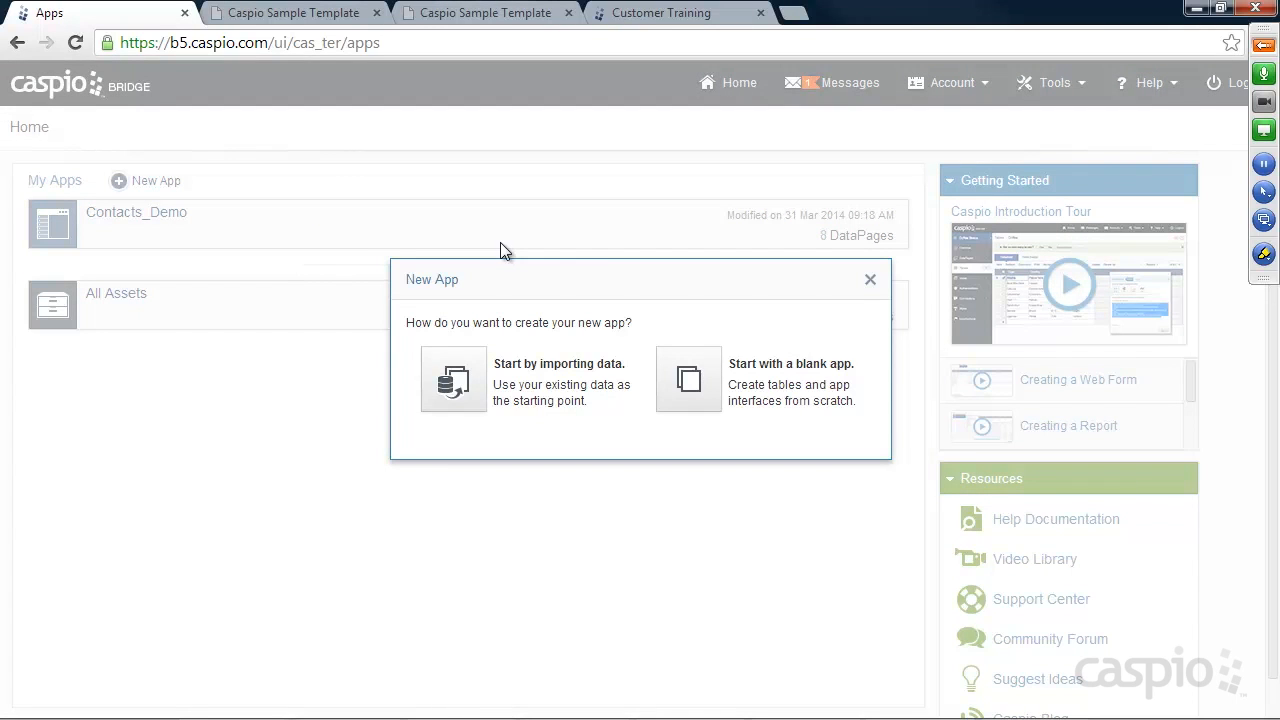
{"action": "key", "text": "alt+Tab"}
{"action": "key", "text": "alt+Tab"}
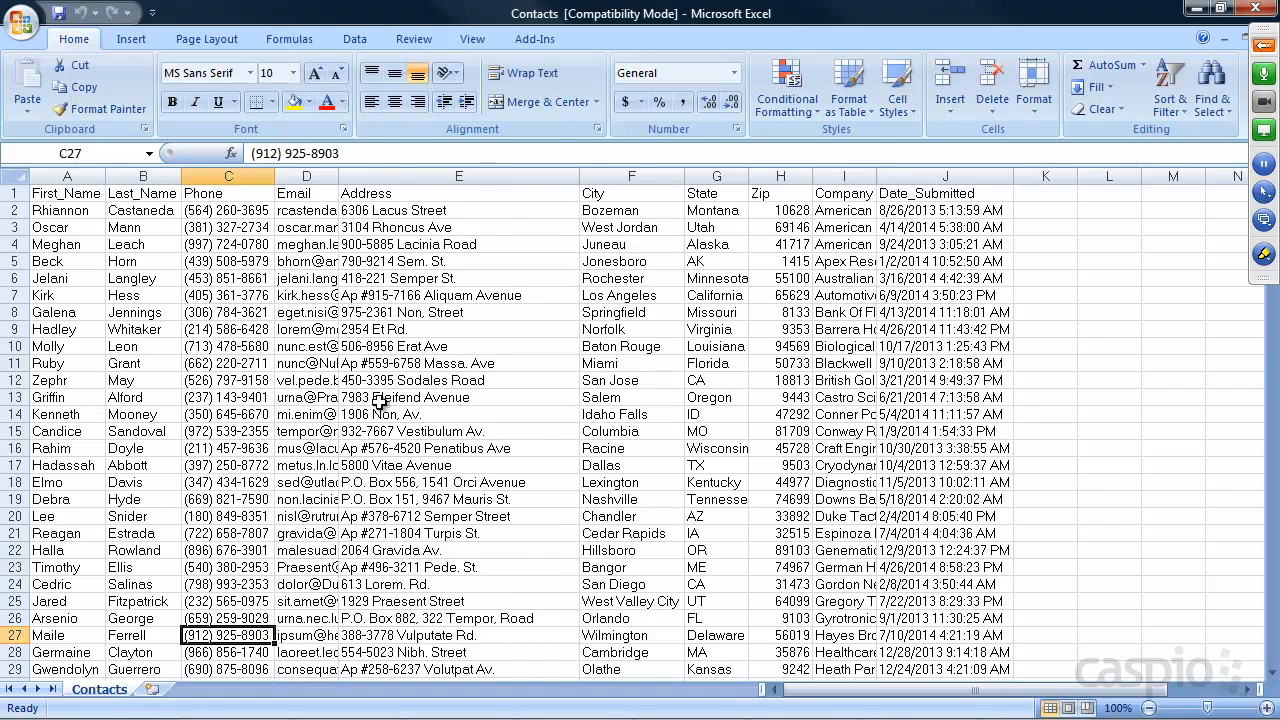
{"action": "key", "text": "alt+Tab"}
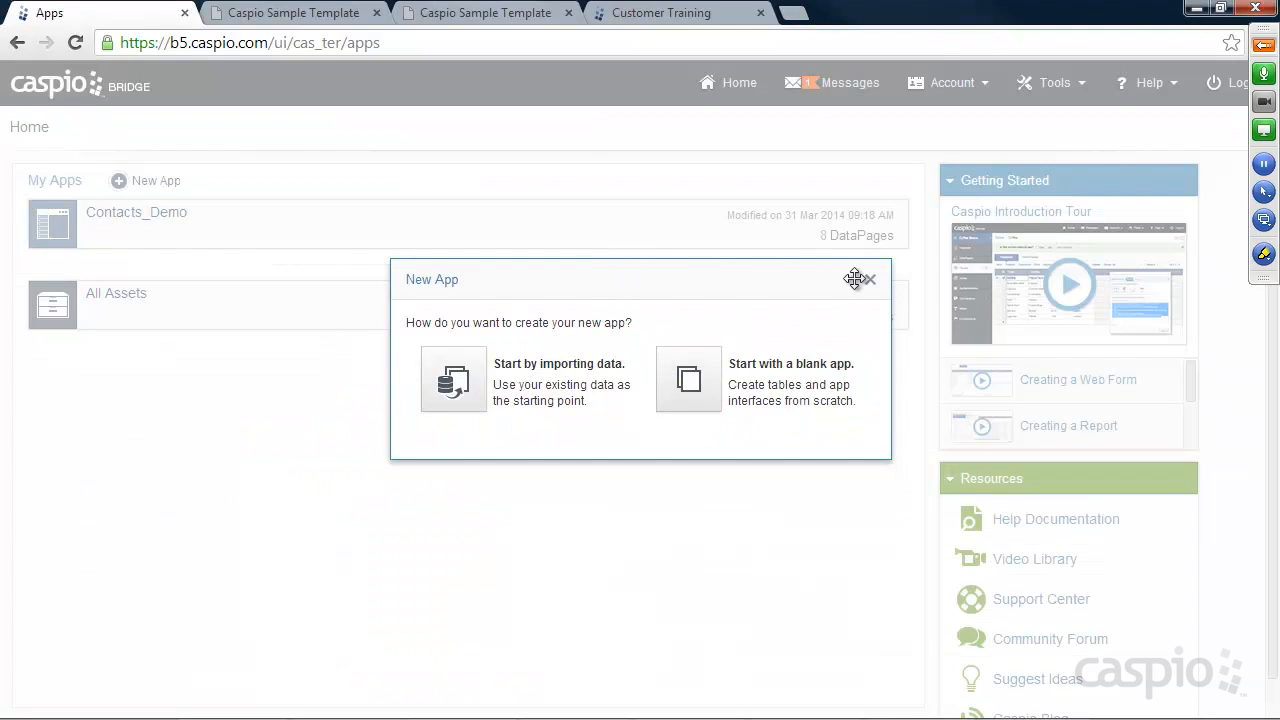
{"action": "left_click", "coordinate": [870, 281]}
Create a new app 'Contact Management' by importing and uploading Contacts.xls
{"action": "left_click", "coordinate": [152, 182]}
{"action": "left_click", "coordinate": [450, 385]}
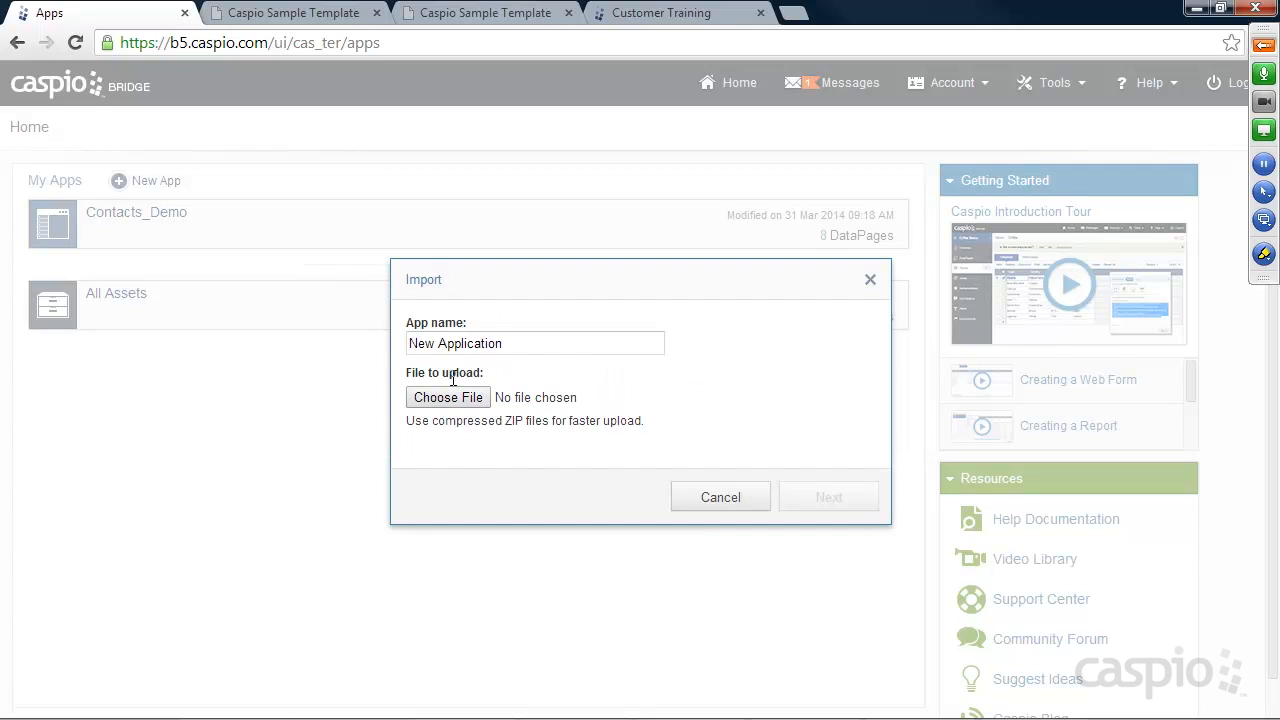
{"action": "left_click_drag", "start_coordinate": [520, 345], "coordinate": [398, 352]}
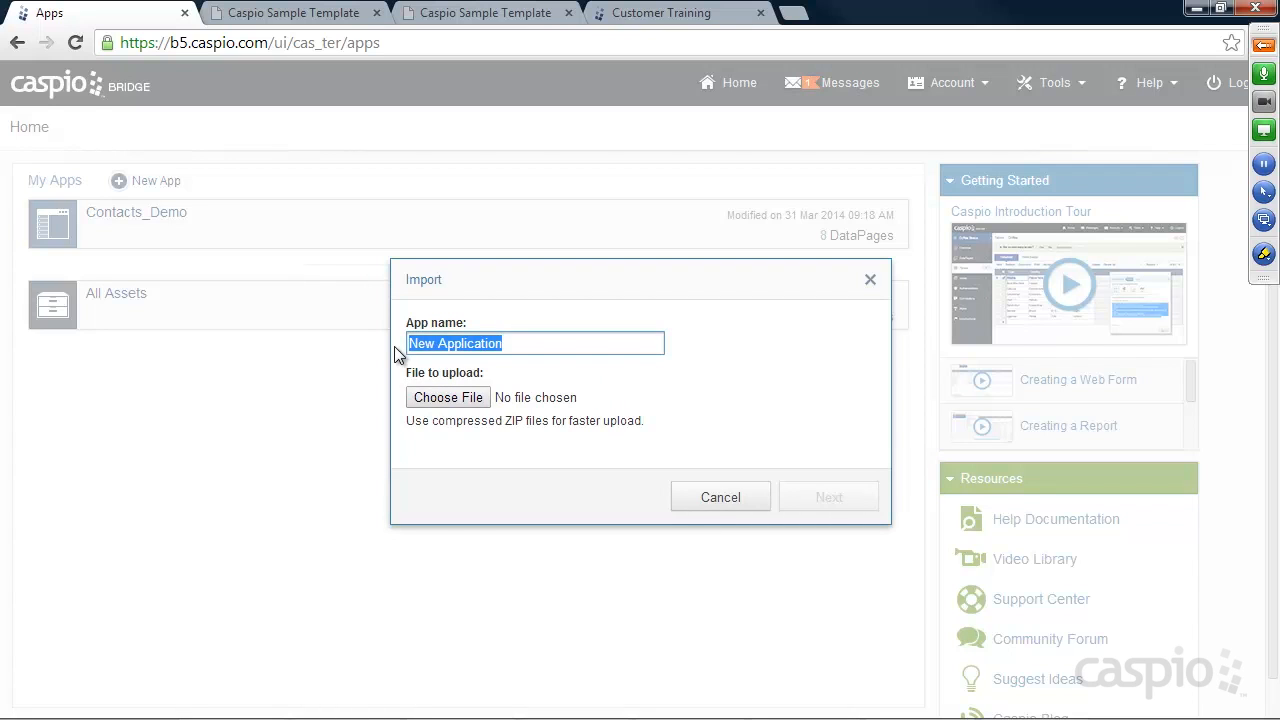
{"action": "type", "text": "Contact Management"}
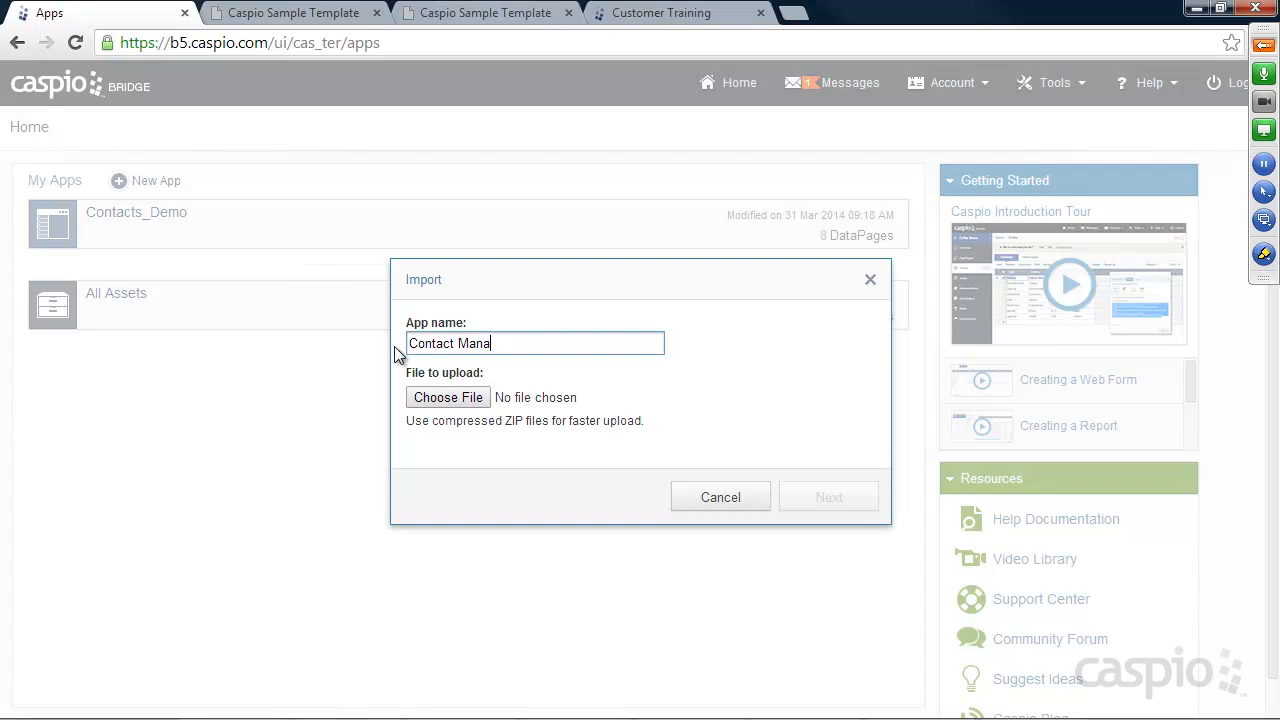
{"action": "left_click", "coordinate": [458, 397]}
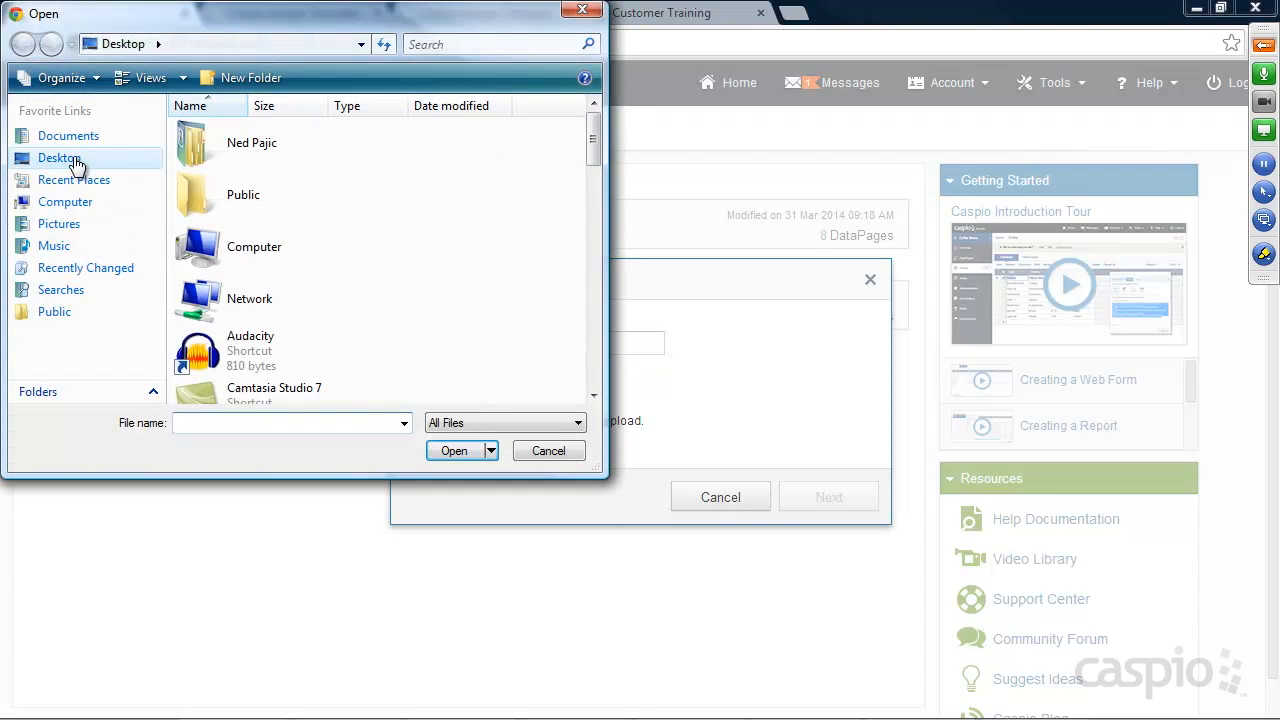
{"action": "scroll", "coordinate": [597, 151], "scroll_direction": "down", "scroll_amount": 1}
{"action": "left_click_drag", "start_coordinate": [597, 150], "coordinate": [575, 303]}
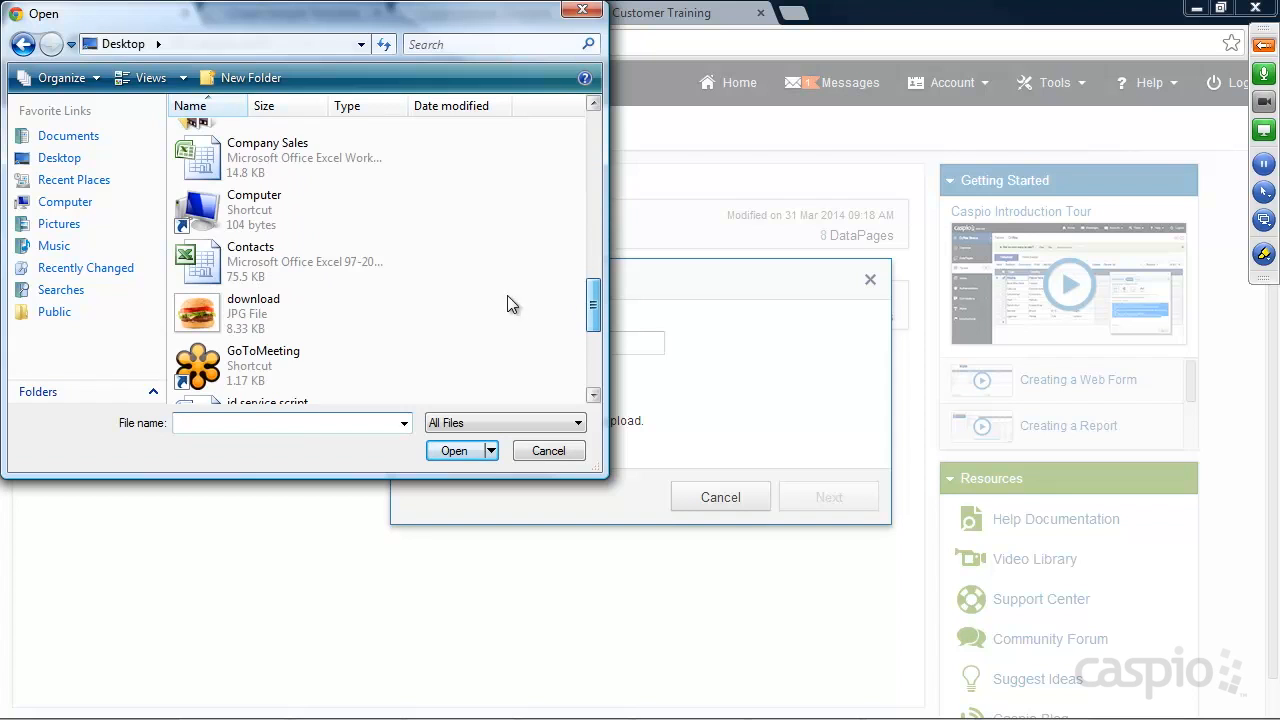
{"action": "left_click", "coordinate": [262, 260]}
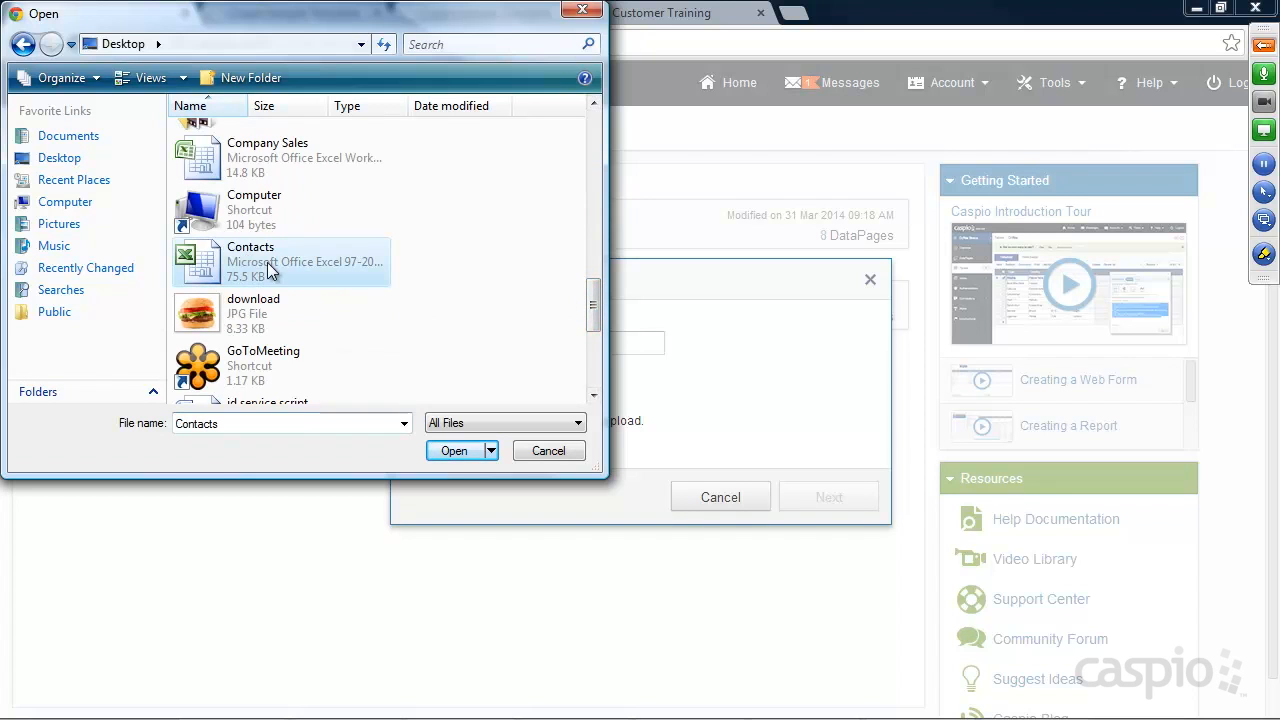
{"action": "left_click", "coordinate": [456, 449]}
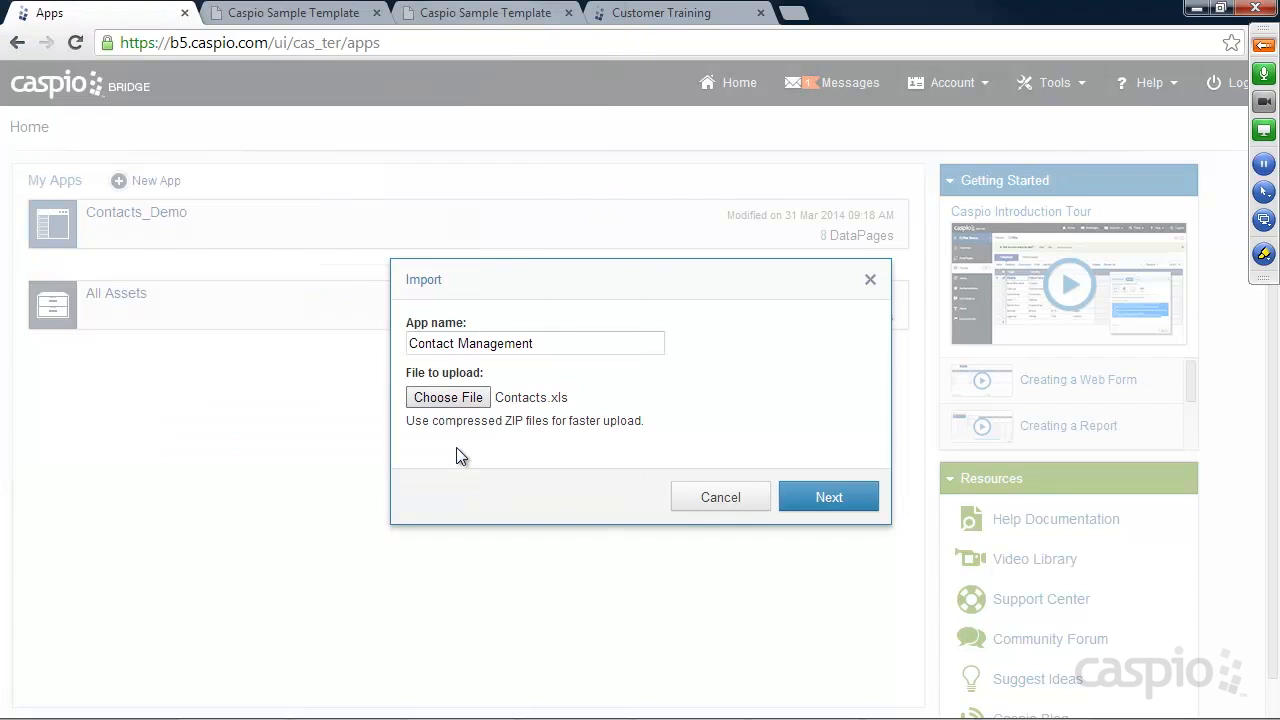
{"action": "left_click", "coordinate": [826, 498]}
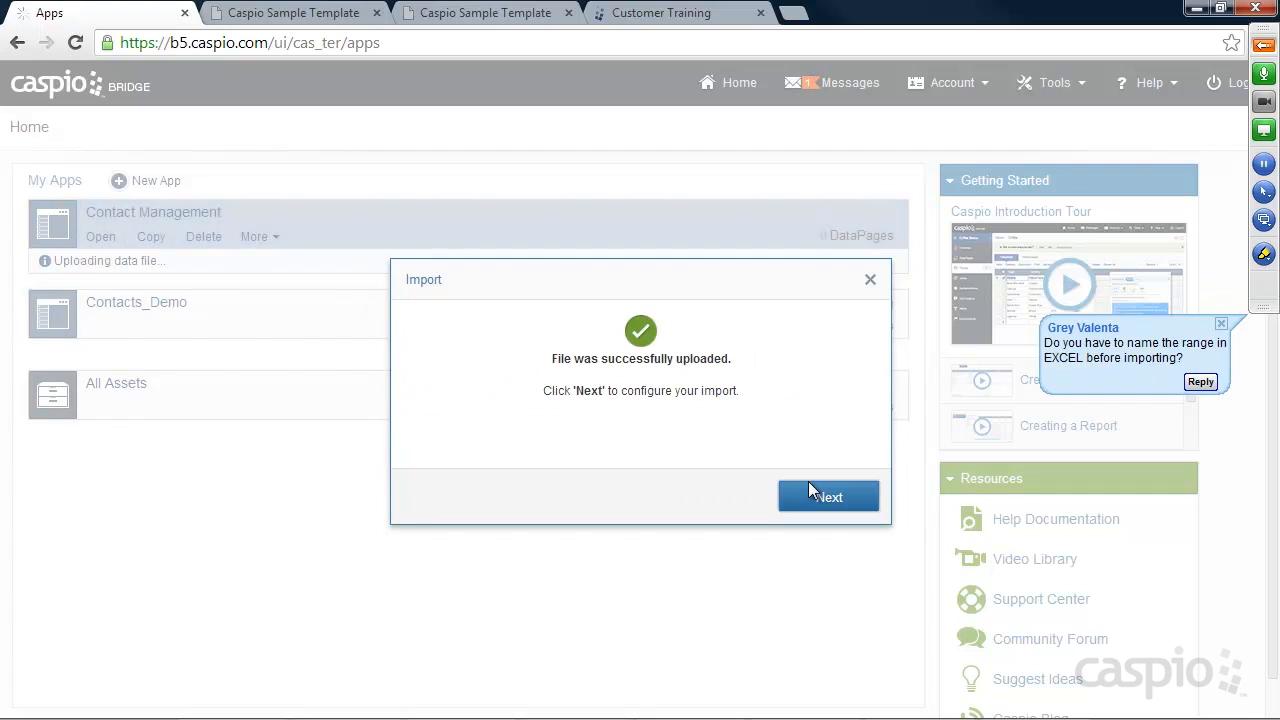
Keep Create New with destination table Contacts and advance to Configure Fields
{"action": "left_click", "coordinate": [830, 497]}
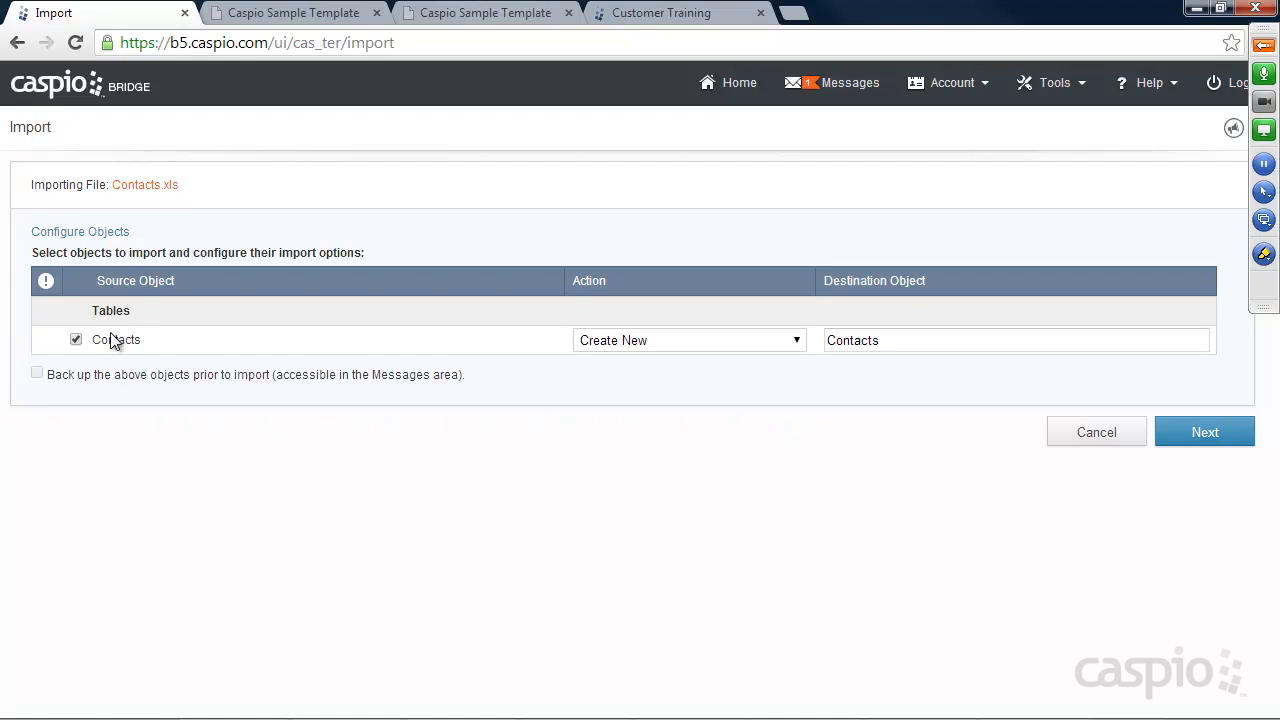
{"action": "left_click", "coordinate": [800, 345]}
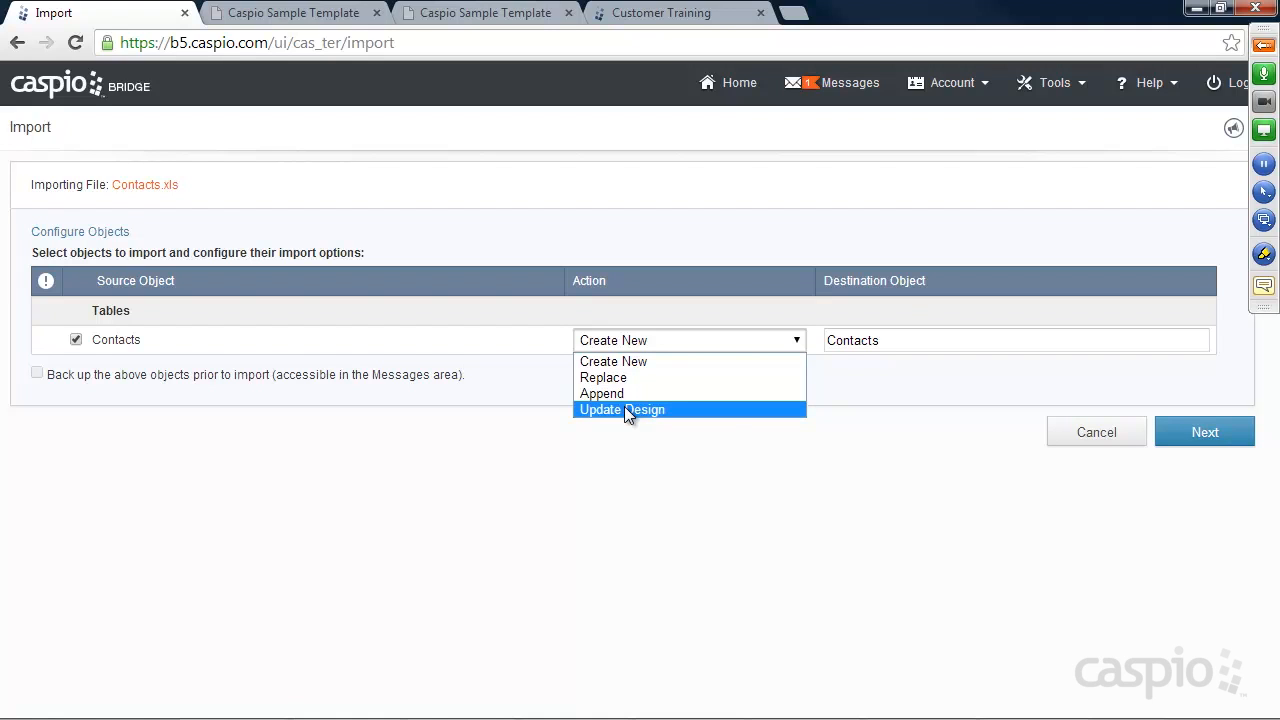
{"action": "left_click", "coordinate": [865, 434]}
{"action": "left_click", "coordinate": [892, 340]}
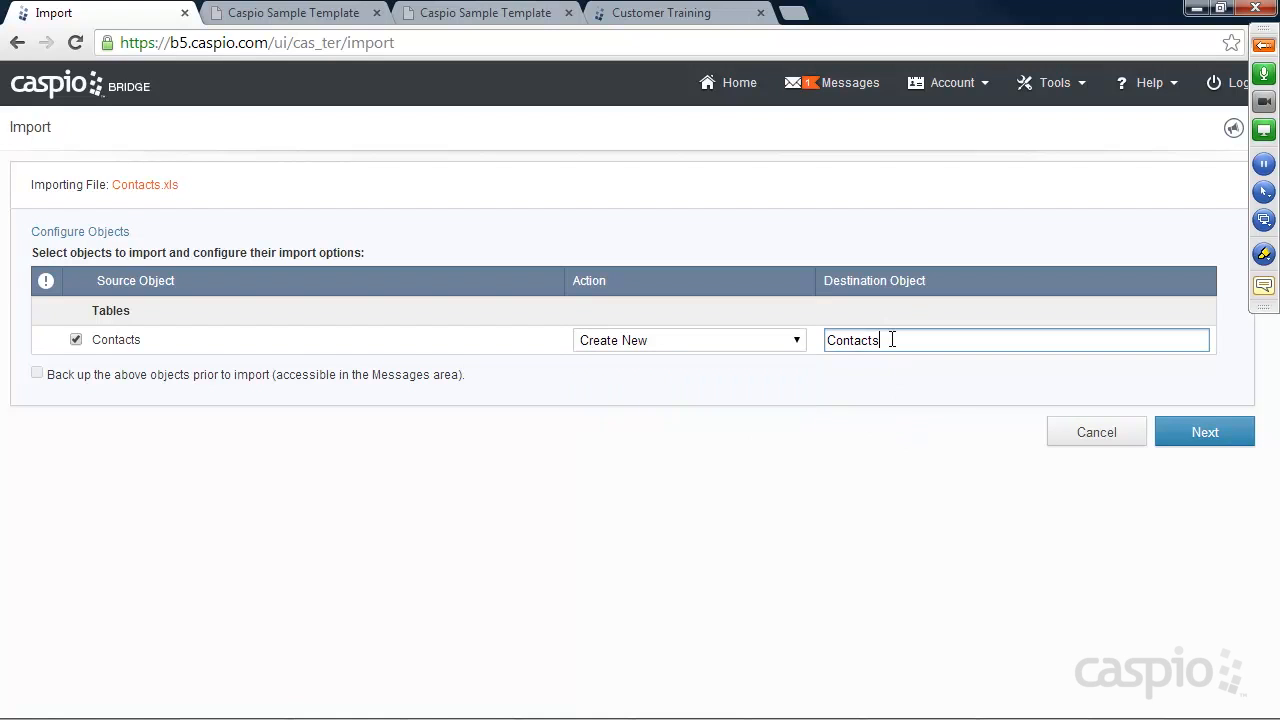
{"action": "left_click", "coordinate": [1198, 432]}
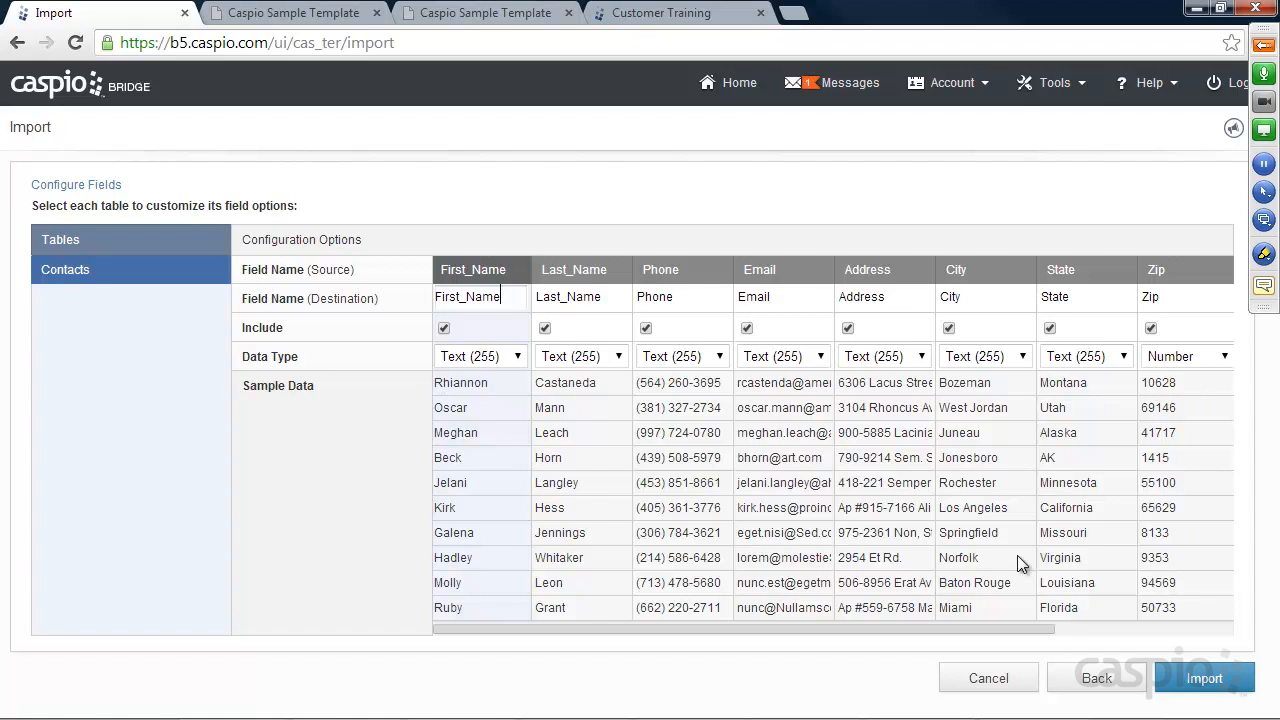
Keep First_Name and Last_Name included, leave First_Name as Text (255), and run the import
{"action": "left_click_drag", "start_coordinate": [937, 631], "coordinate": [832, 621]}
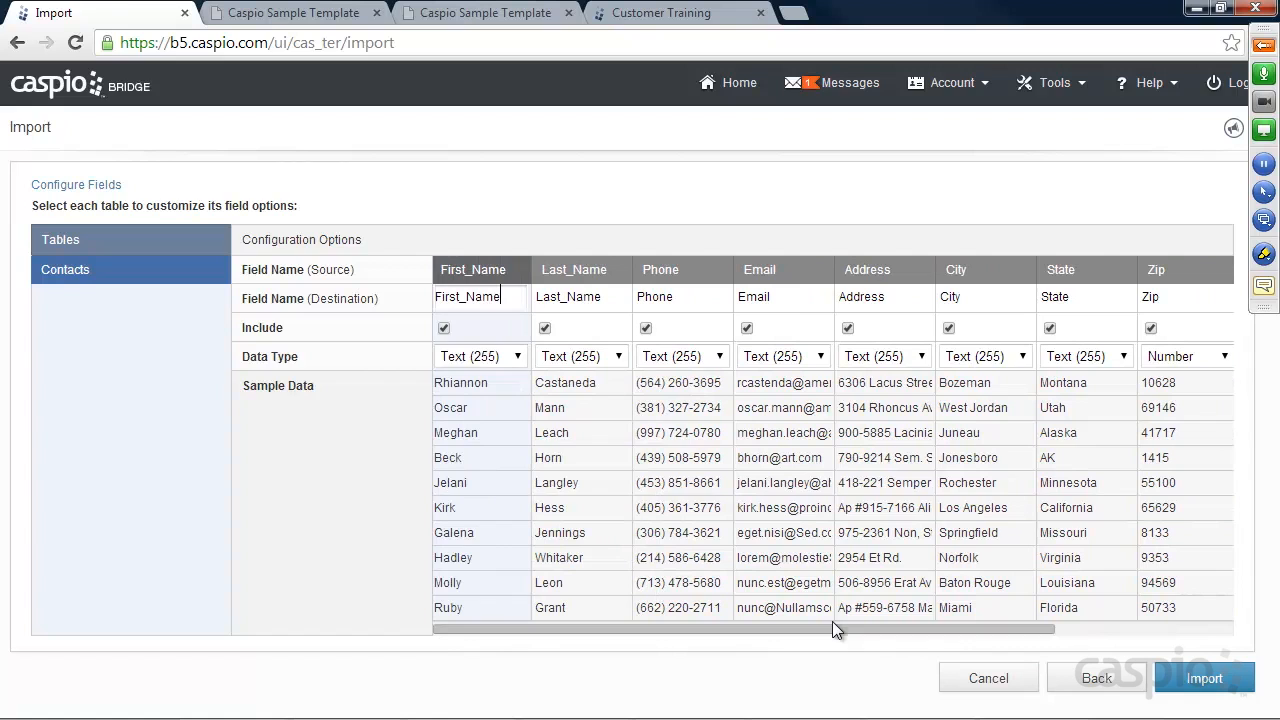
{"action": "left_click", "coordinate": [444, 328]}
{"action": "left_click", "coordinate": [545, 328]}
{"action": "left_click", "coordinate": [544, 329]}
{"action": "left_click", "coordinate": [444, 328]}
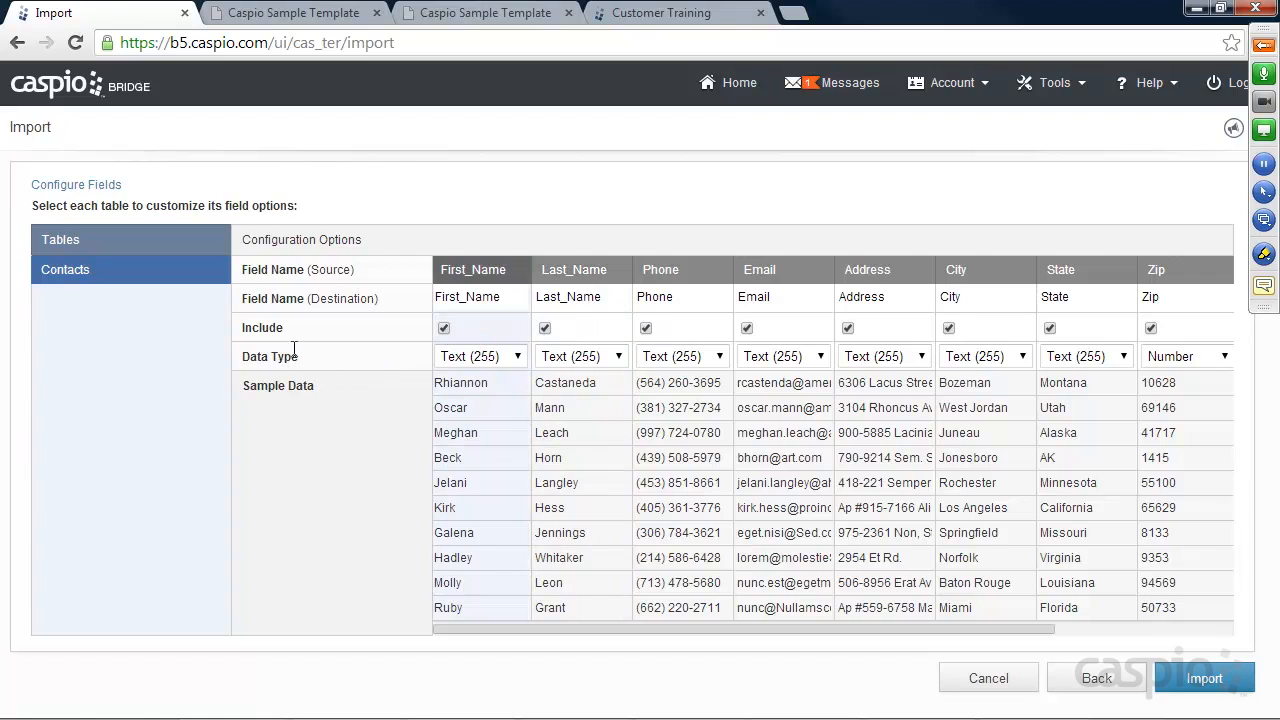
{"action": "left_click", "coordinate": [524, 356]}
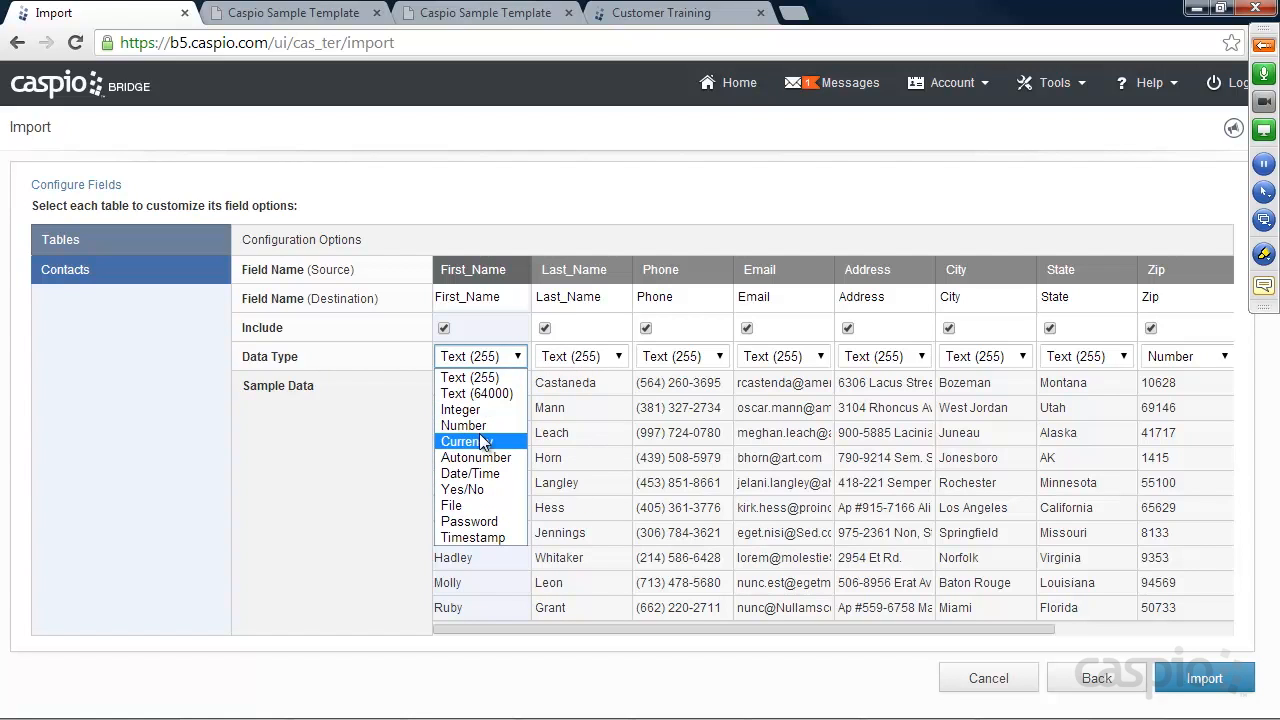
{"action": "left_click", "coordinate": [403, 326]}
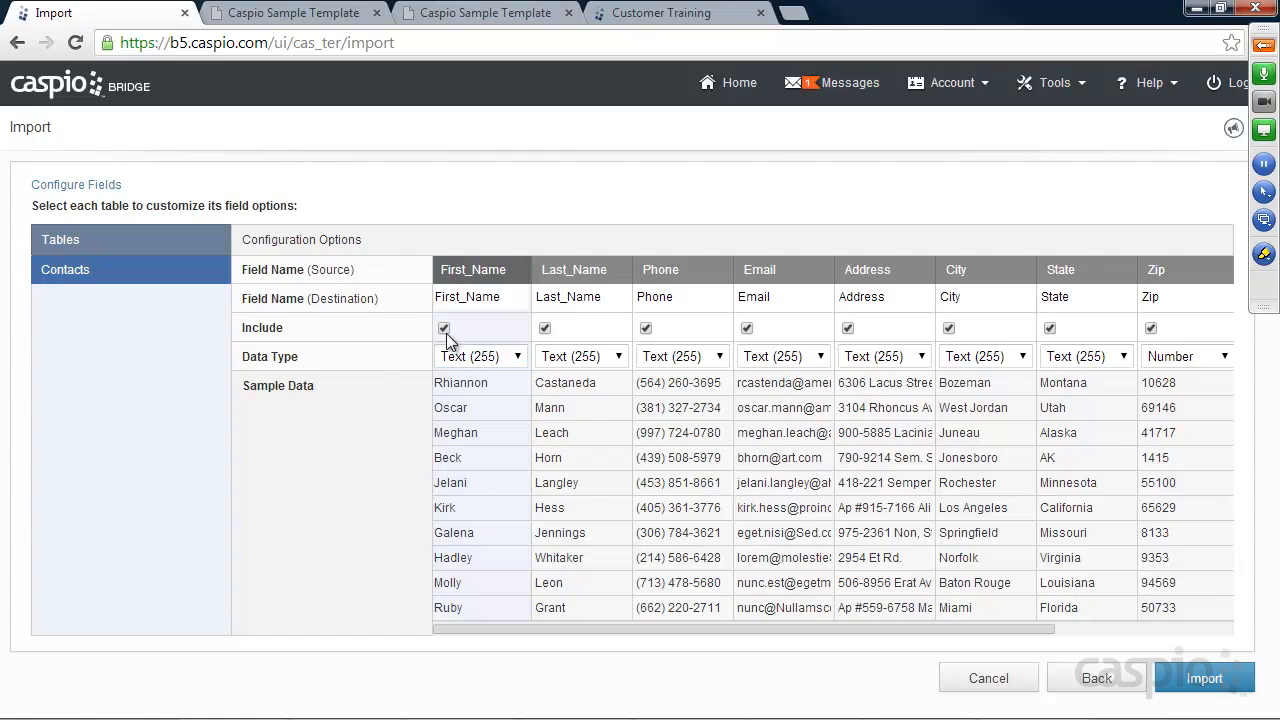
{"action": "left_click", "coordinate": [1207, 679]}
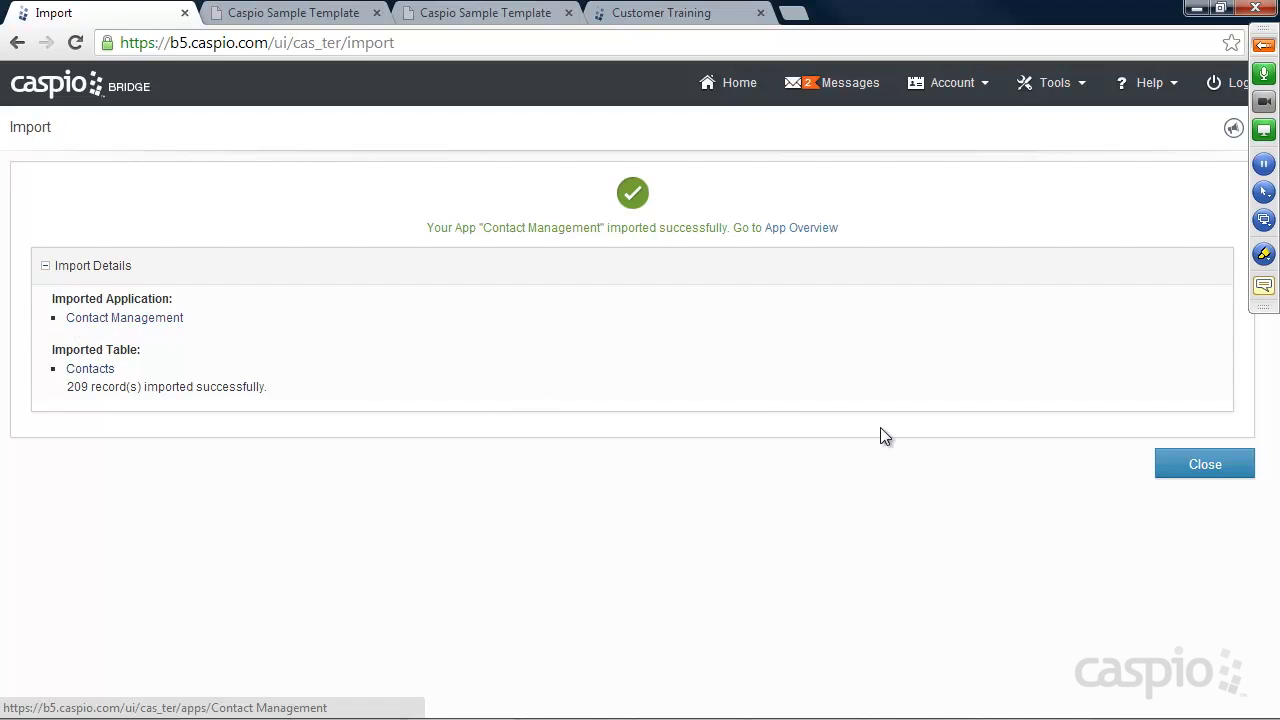
Close the import summary, open the Contacts_Demo app, and expand the GoToMeeting panel
{"action": "left_click", "coordinate": [1205, 466]}
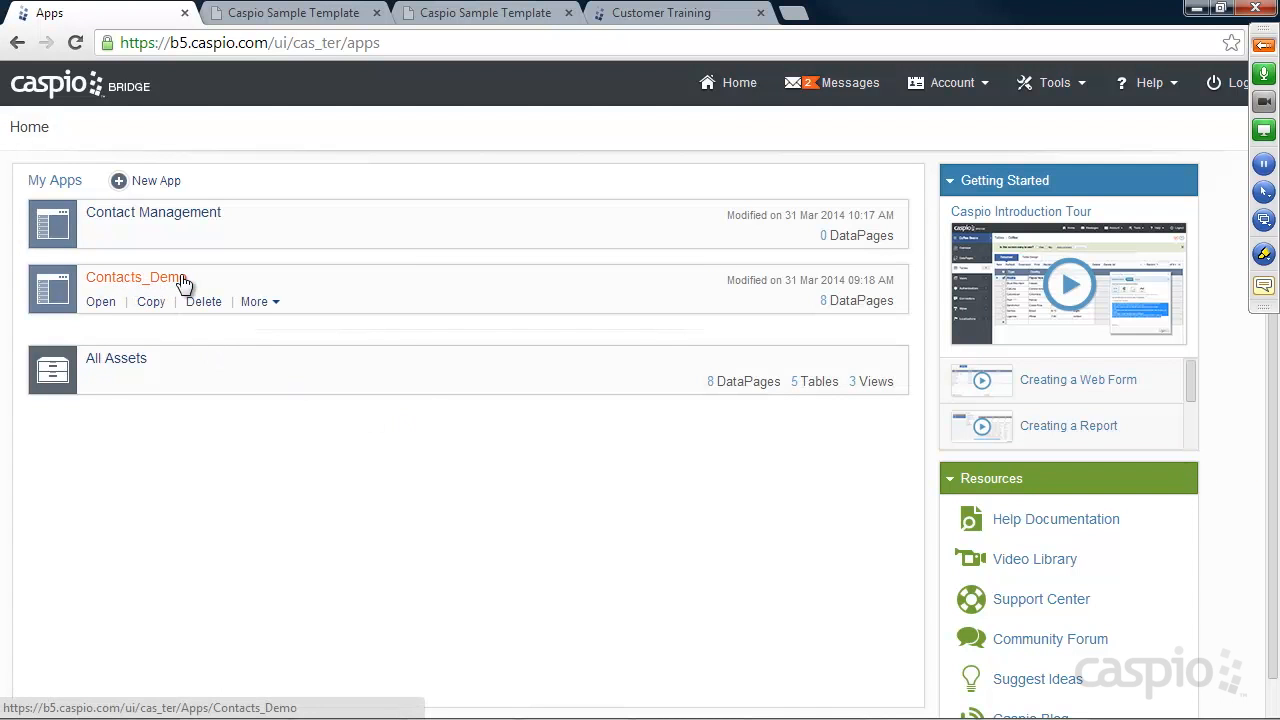
{"action": "left_click", "coordinate": [103, 303]}
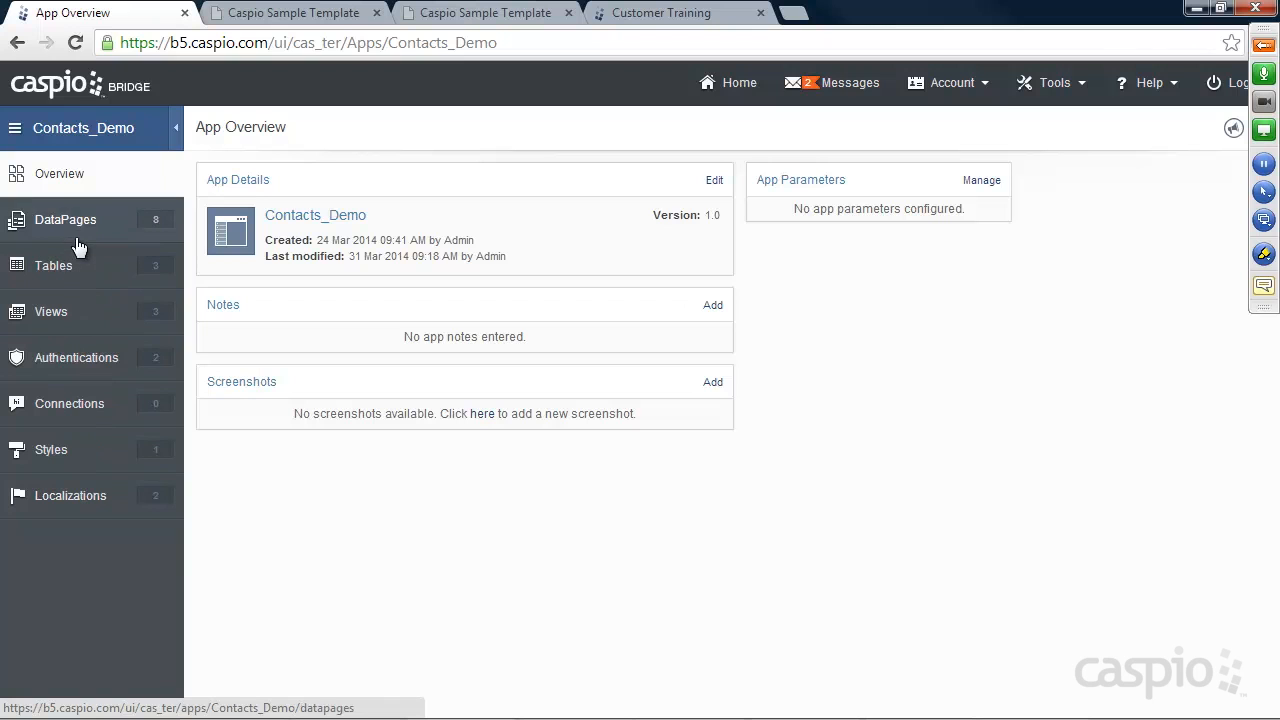
{"action": "left_click", "coordinate": [1263, 45]}
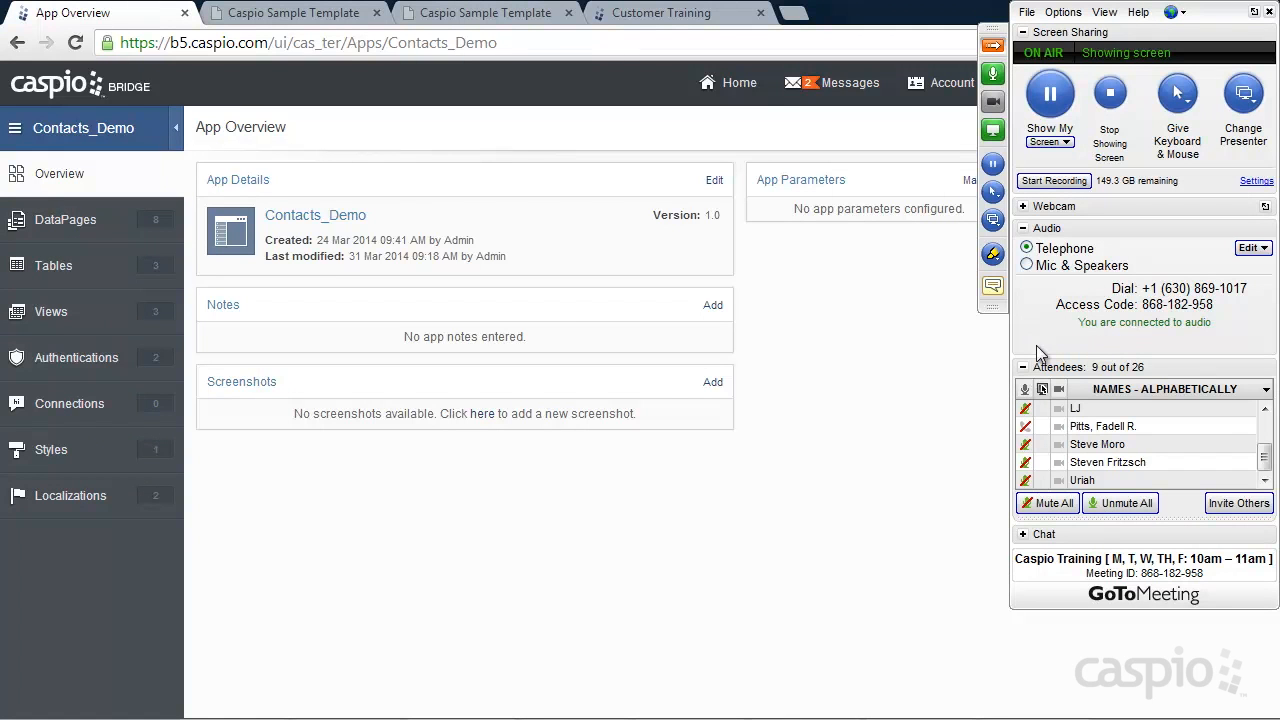
Check the meeting chat and the Excel Contacts workbook, then collapse the meeting panel and return to Caspio
{"action": "left_click", "coordinate": [1030, 533]}
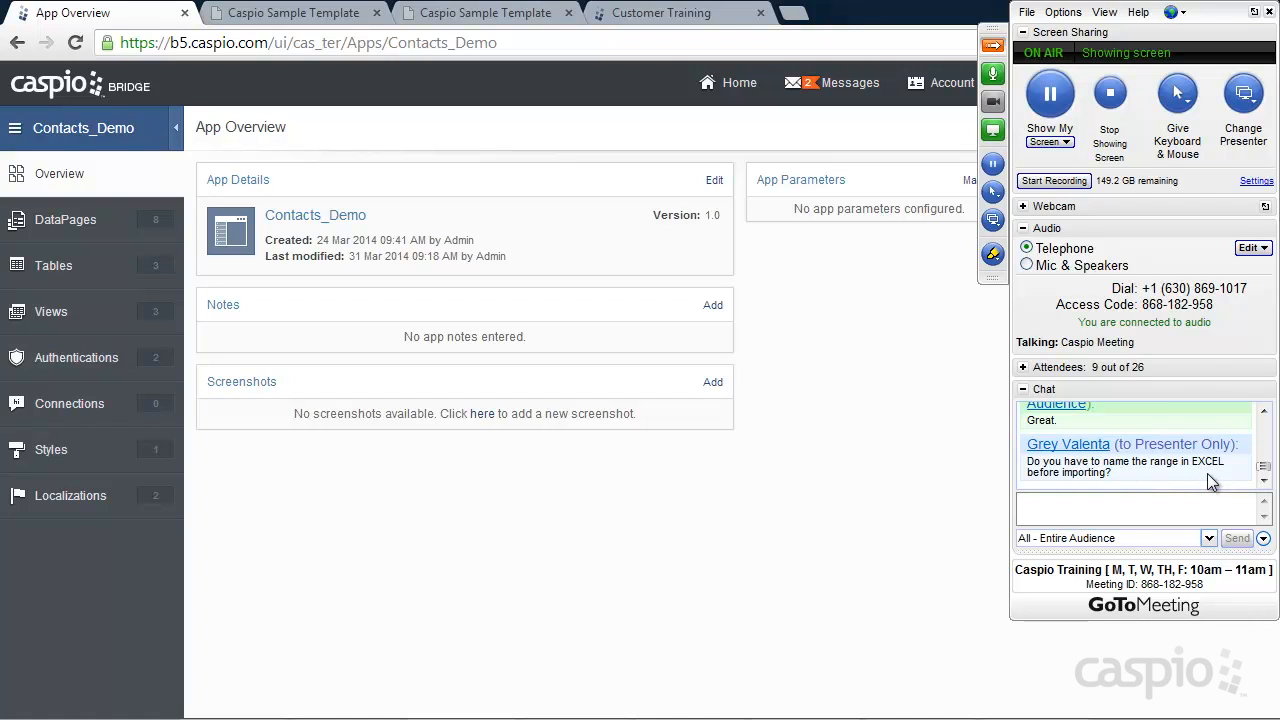
{"action": "left_click", "coordinate": [1099, 509]}
{"action": "key", "text": "alt+Tab"}
{"action": "left_click", "coordinate": [632, 338]}
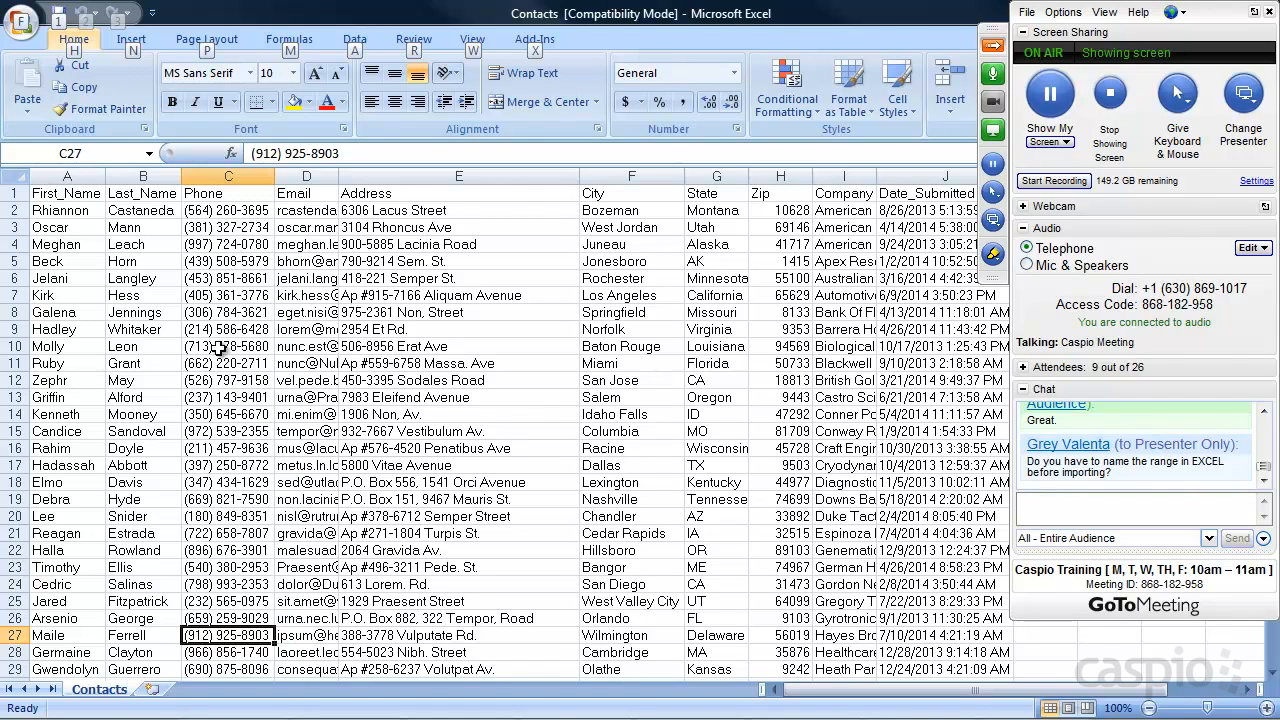
{"action": "left_click", "coordinate": [993, 47]}
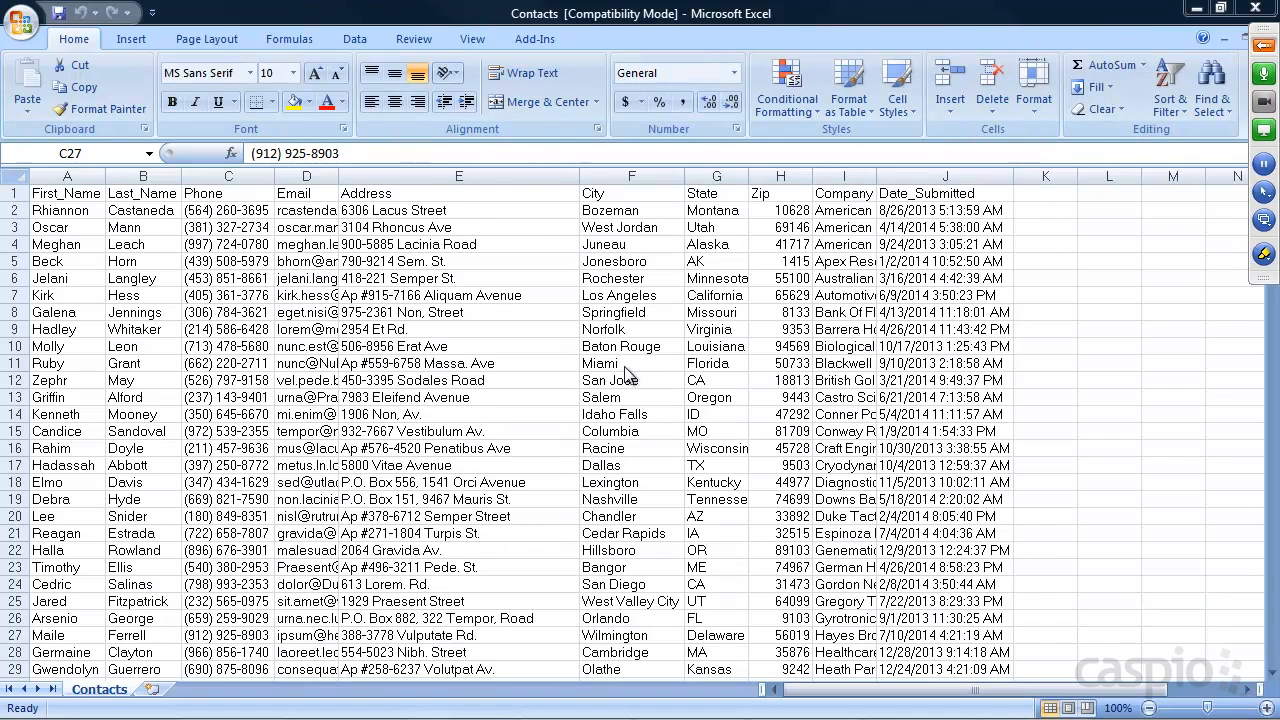
{"action": "key", "text": "alt+Tab"}
{"action": "key", "text": "alt+Tab"}
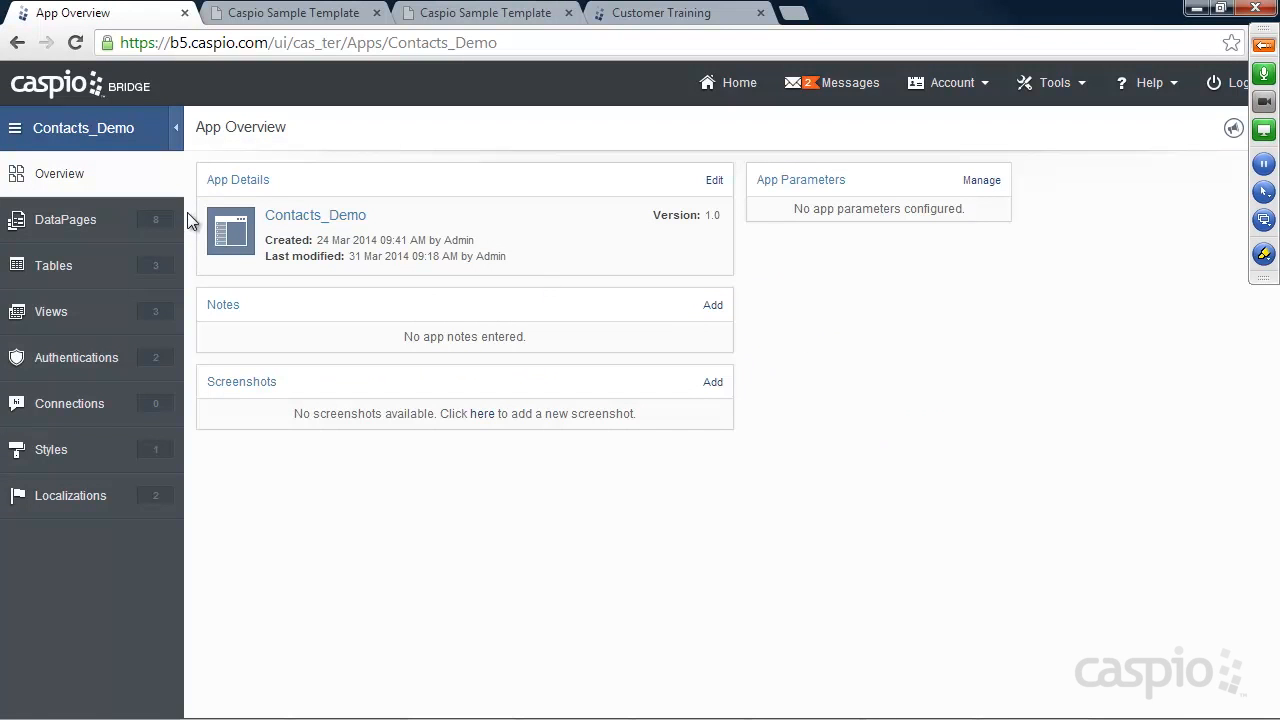
Go back Home, open the Contact Management app, and start a new app note
{"action": "left_click", "coordinate": [58, 96]}
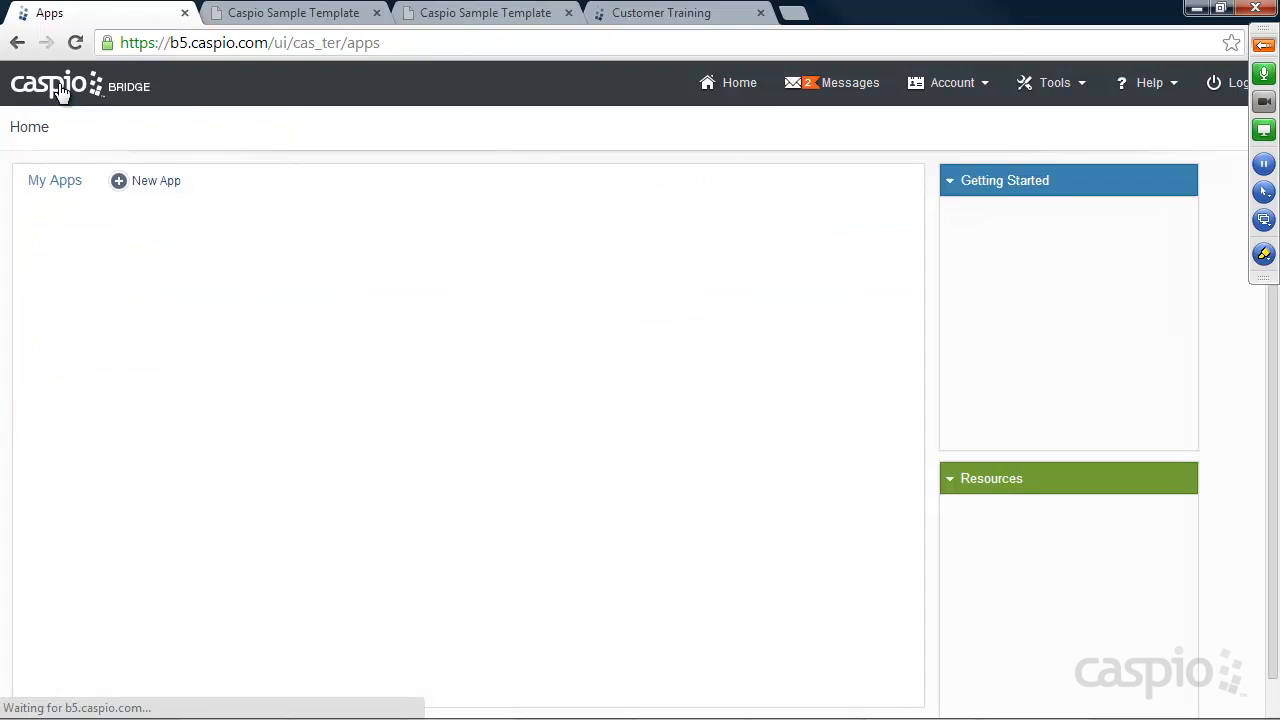
{"action": "mouse_move", "coordinate": [183, 284]}
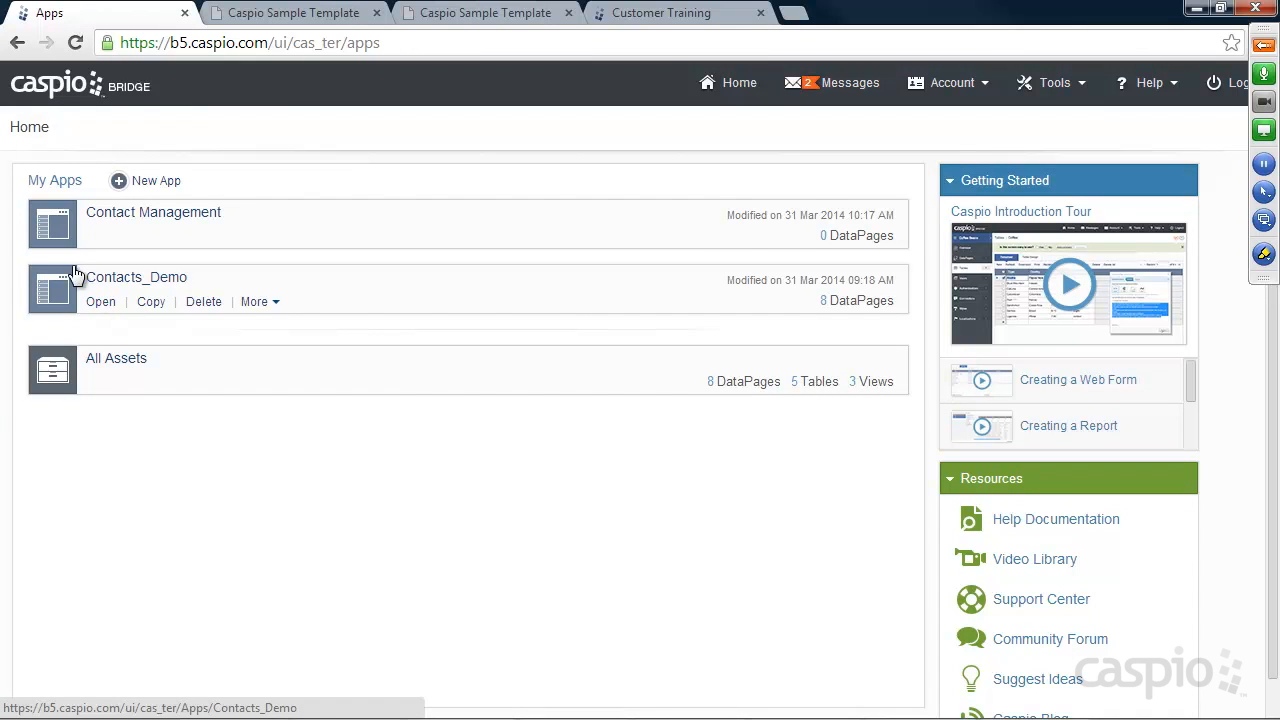
{"action": "mouse_move", "coordinate": [269, 247]}
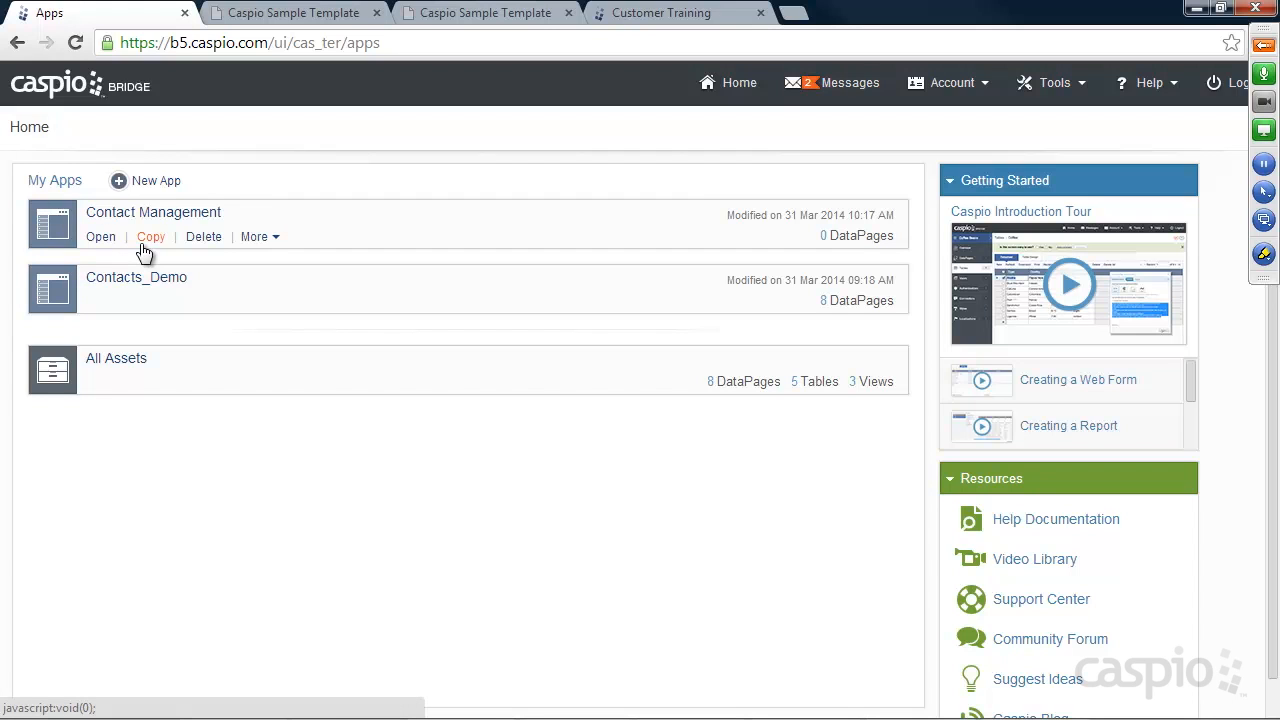
{"action": "left_click", "coordinate": [101, 237]}
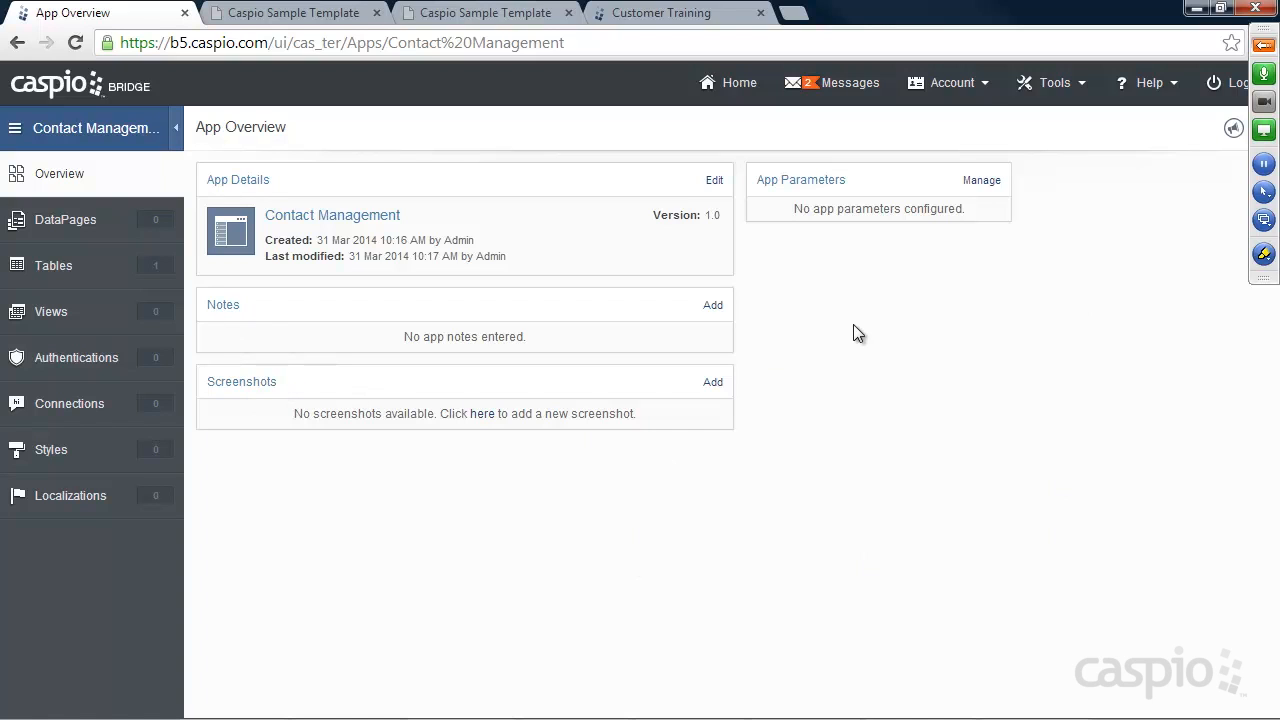
{"action": "left_click", "coordinate": [713, 305]}
Save the app note 'Starting to build my app' and bring up the meeting control panel
{"action": "type", "text": "Starting to bbu"}
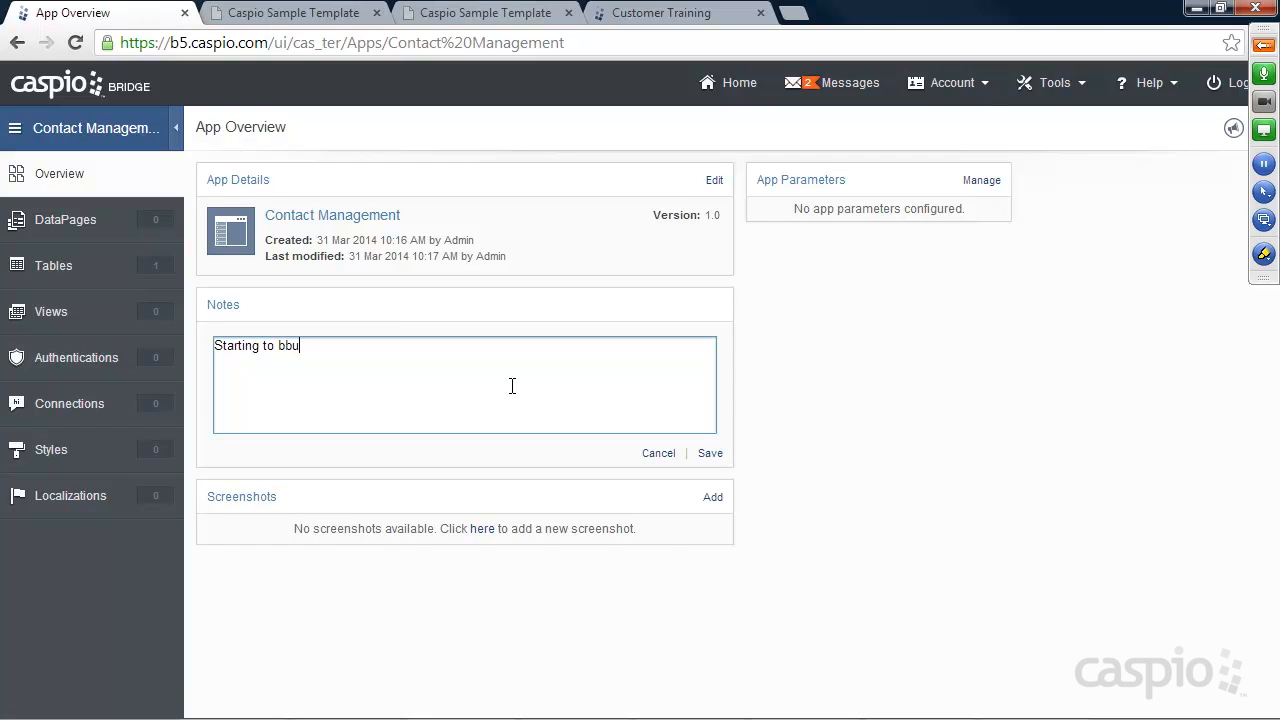
{"action": "key", "text": "BackSpace"}
{"action": "key", "text": "BackSpace"}
{"action": "type", "text": "uild my app"}
{"action": "left_click", "coordinate": [711, 453]}
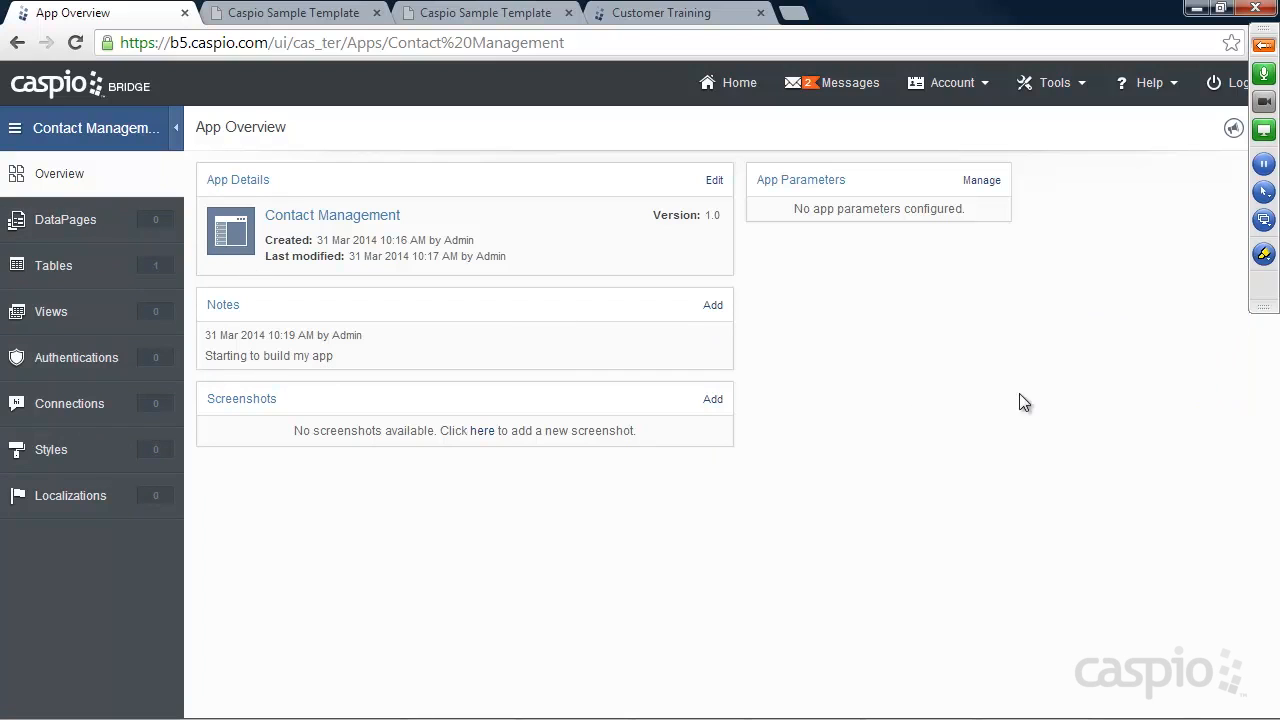
{"action": "left_click", "coordinate": [1264, 45]}
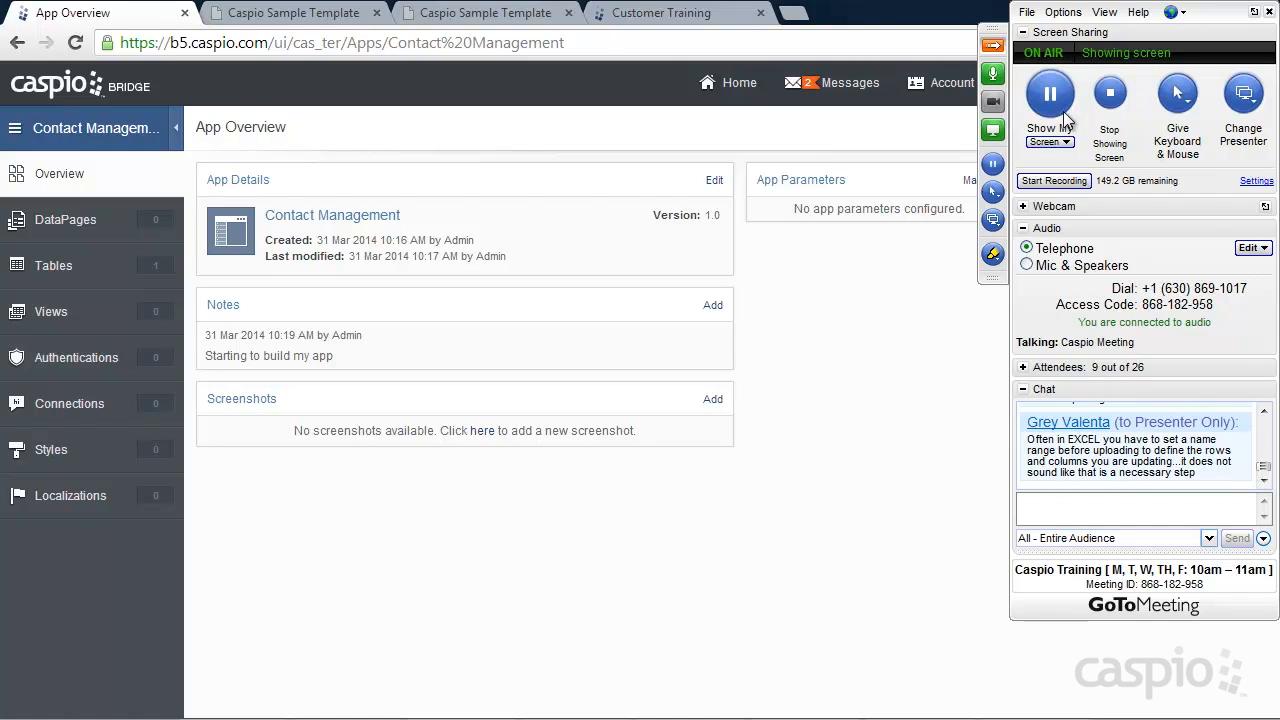
Hide the GoToMeeting panel to reveal the Contact Management overview with its saved note
{"action": "left_click", "coordinate": [993, 47]}
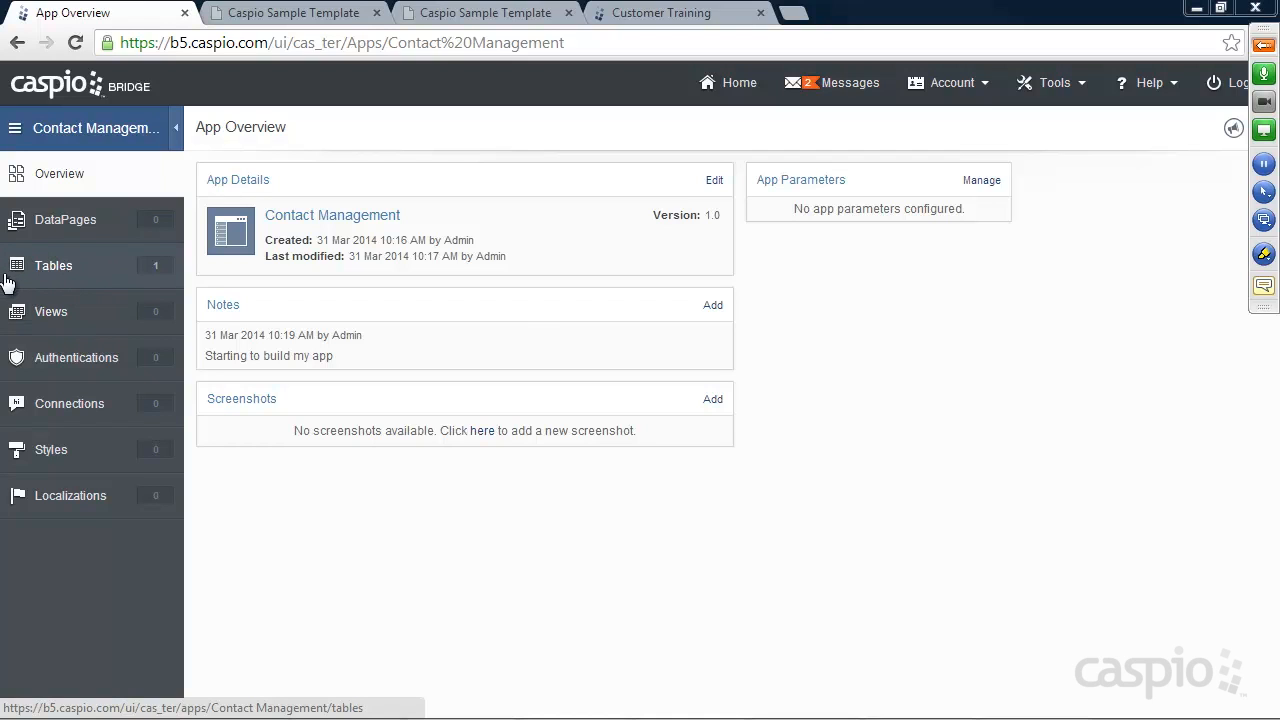
Open the Contacts table's records, then view its ten-field Table Design
{"action": "left_click", "coordinate": [64, 268]}
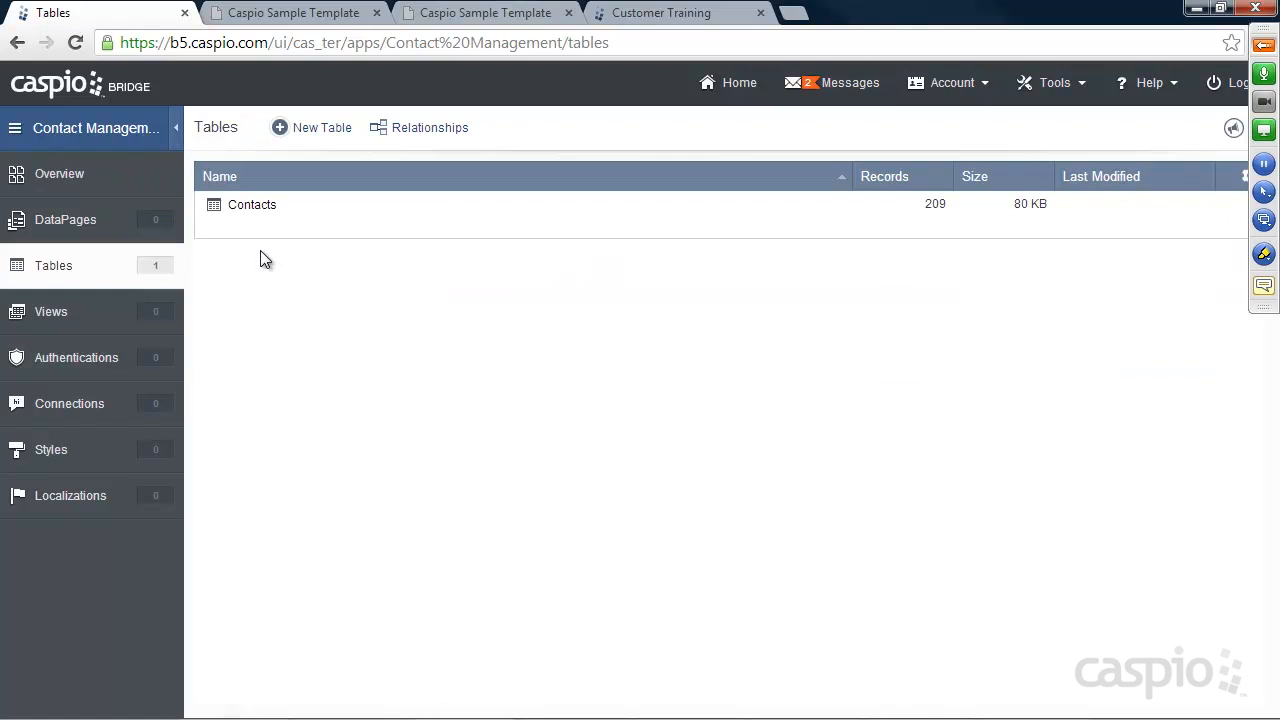
{"action": "mouse_move", "coordinate": [246, 214]}
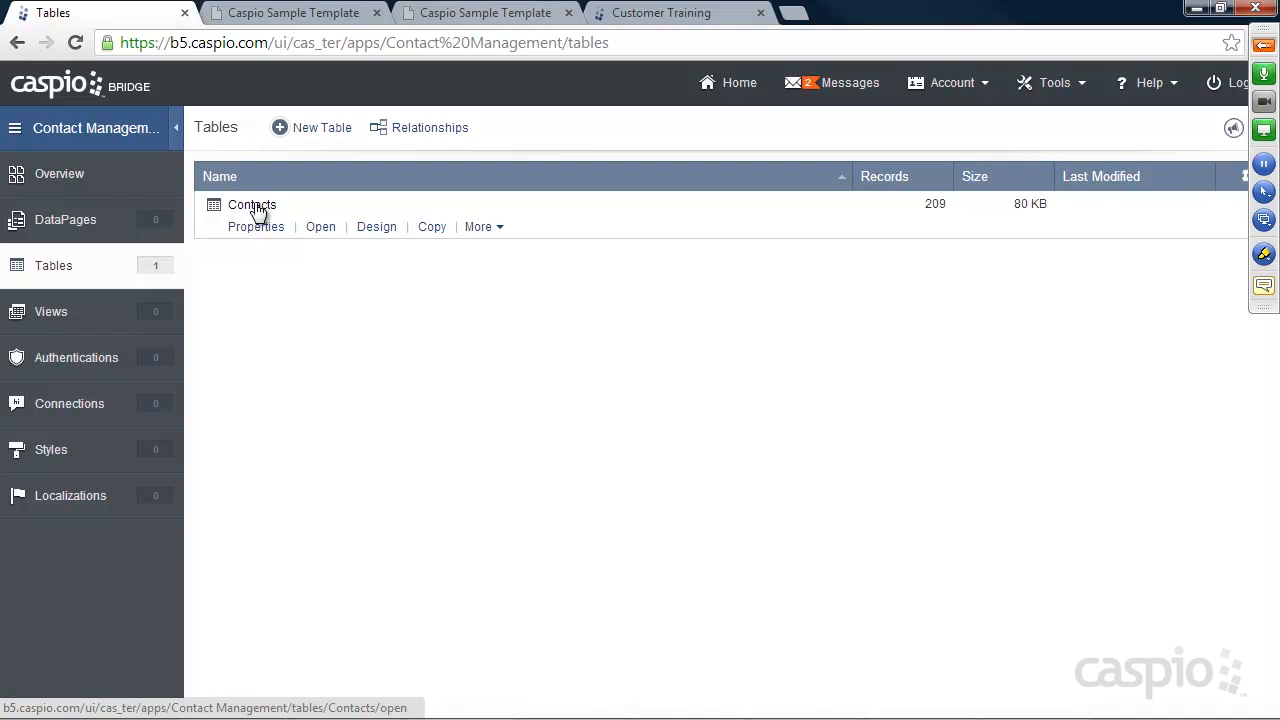
{"action": "left_click", "coordinate": [320, 230]}
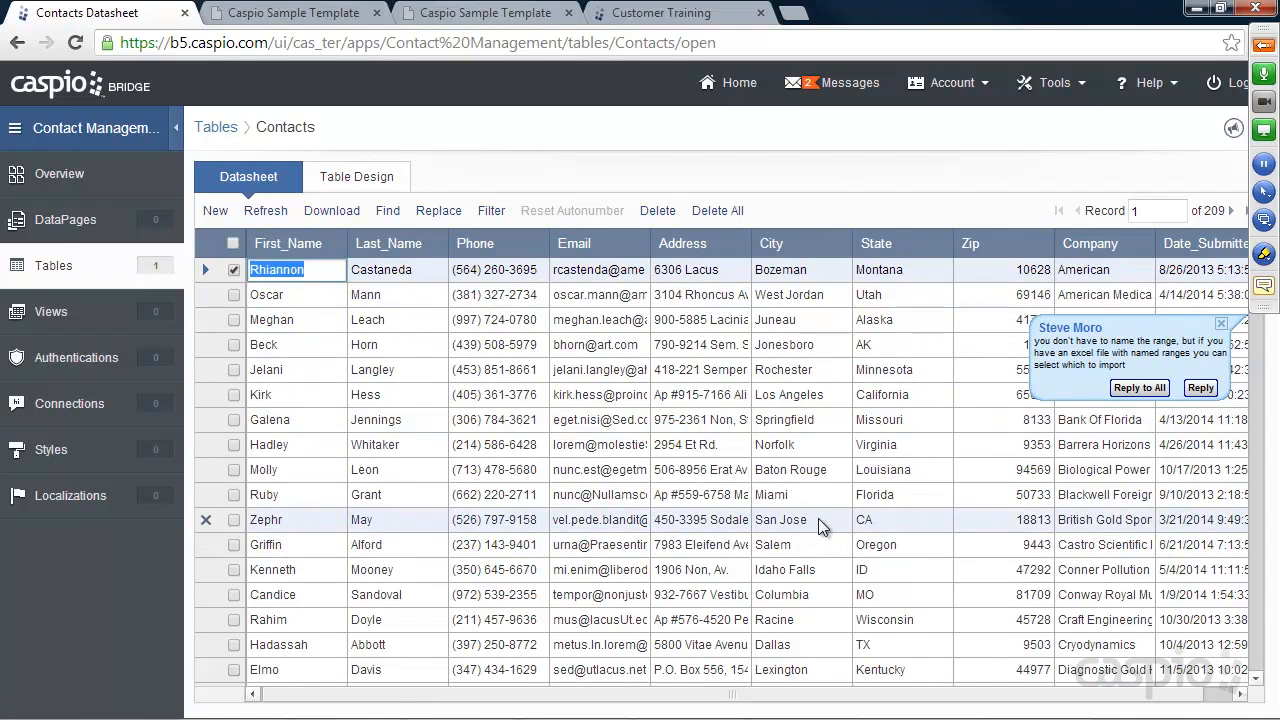
{"action": "left_click", "coordinate": [350, 174]}
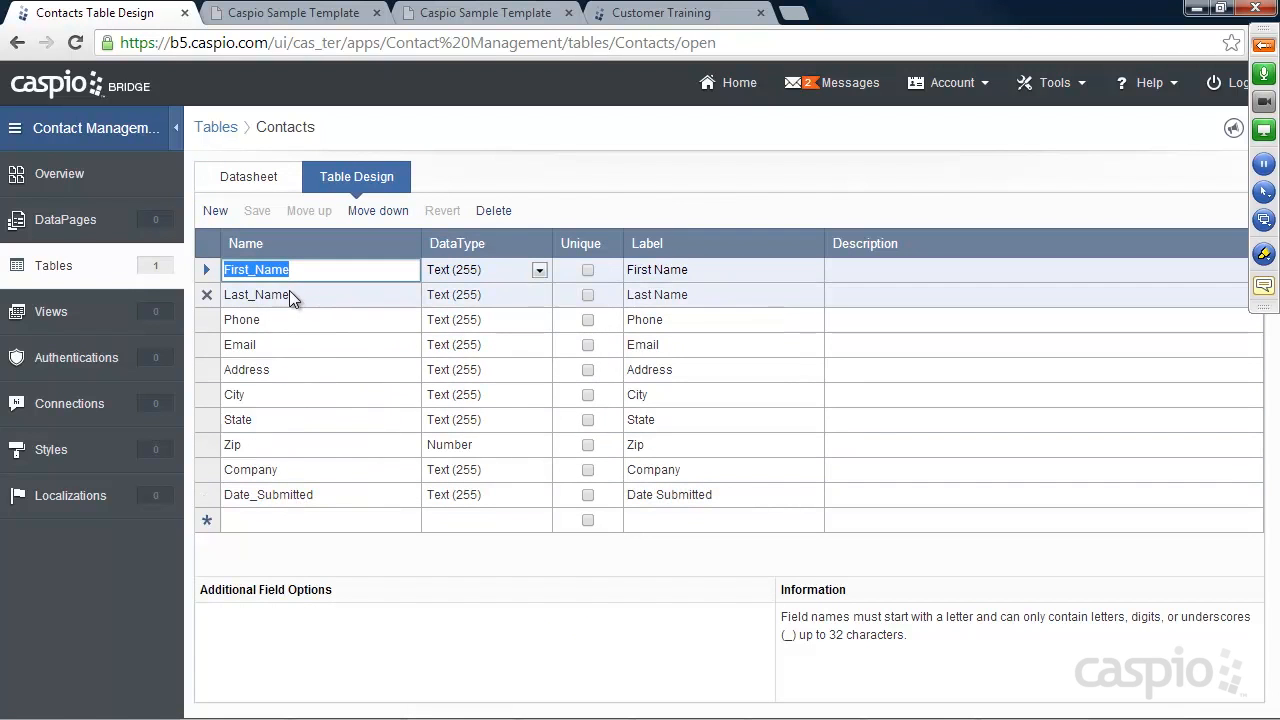
Compare the Contacts field design with its records, then return to the Tables list
{"action": "left_click", "coordinate": [270, 519]}
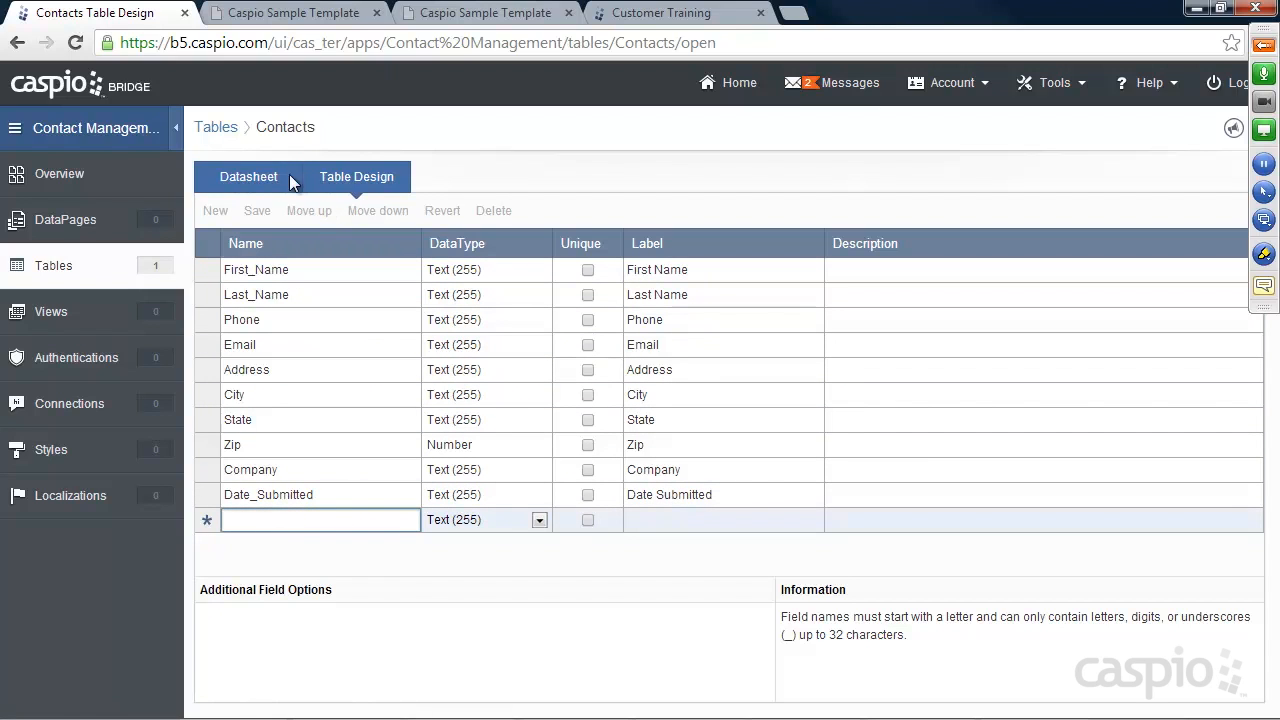
{"action": "left_click", "coordinate": [246, 176]}
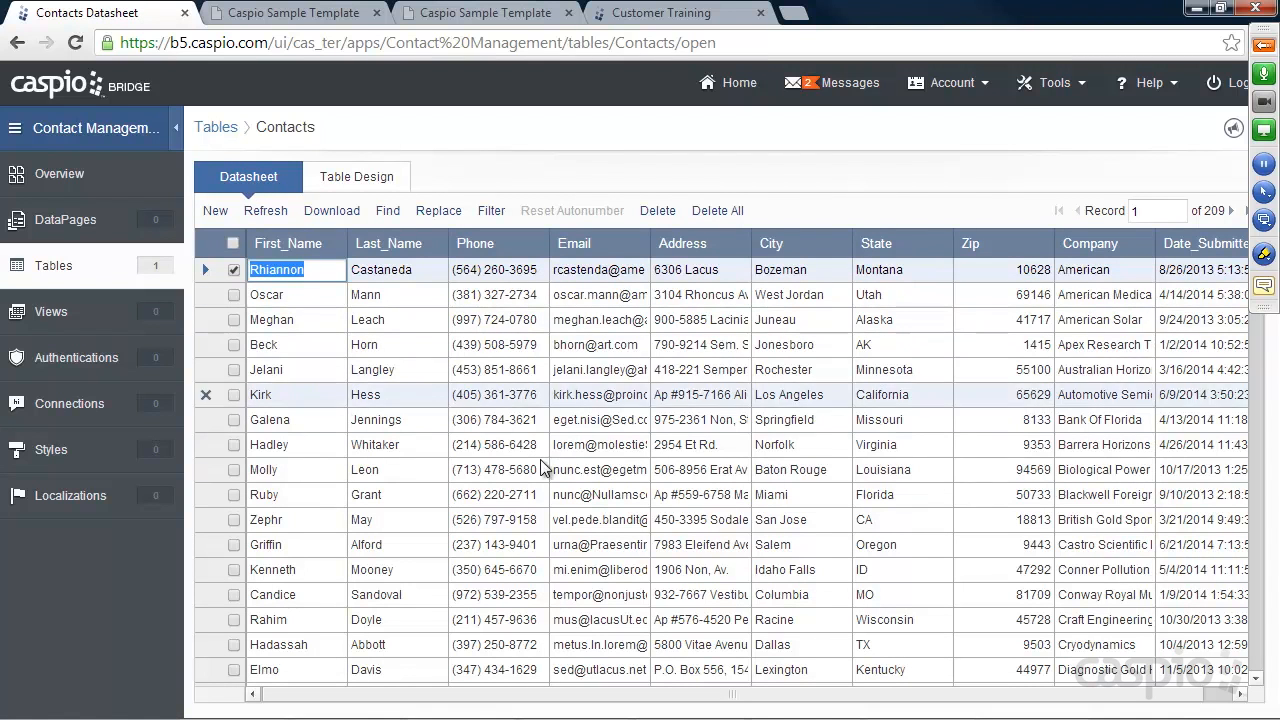
{"action": "left_click", "coordinate": [353, 178]}
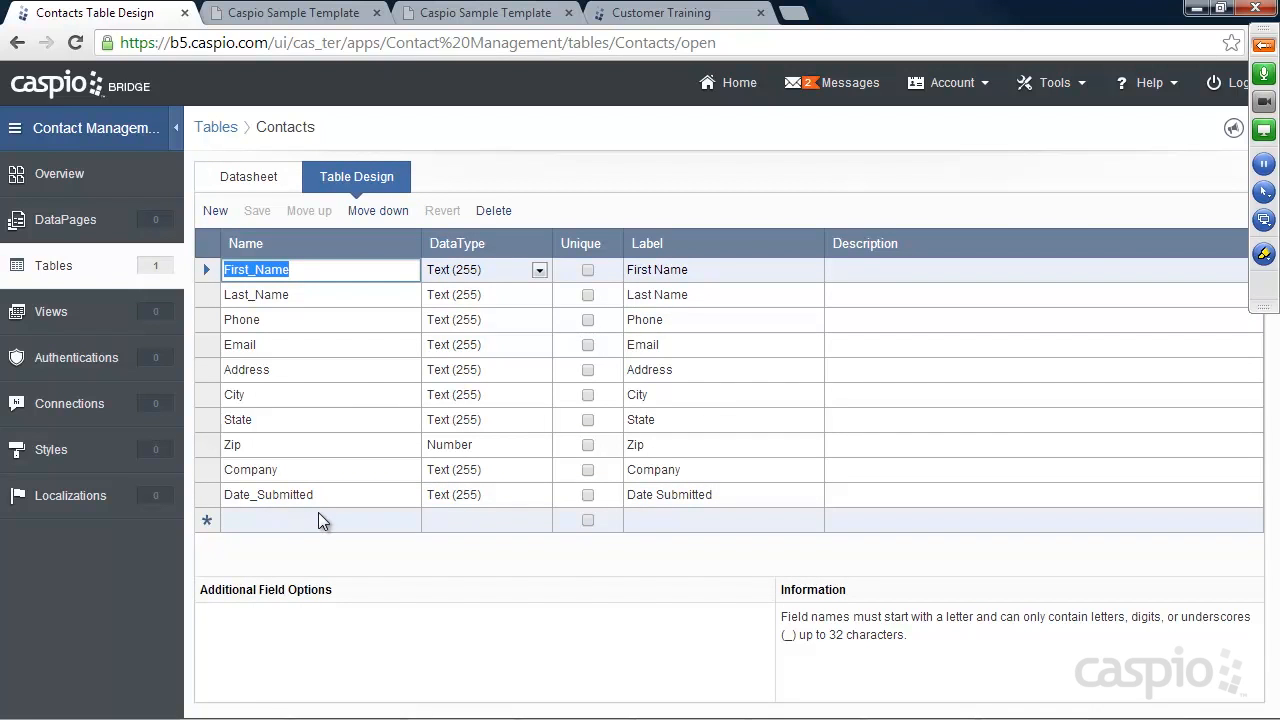
{"action": "left_click", "coordinate": [1256, 56]}
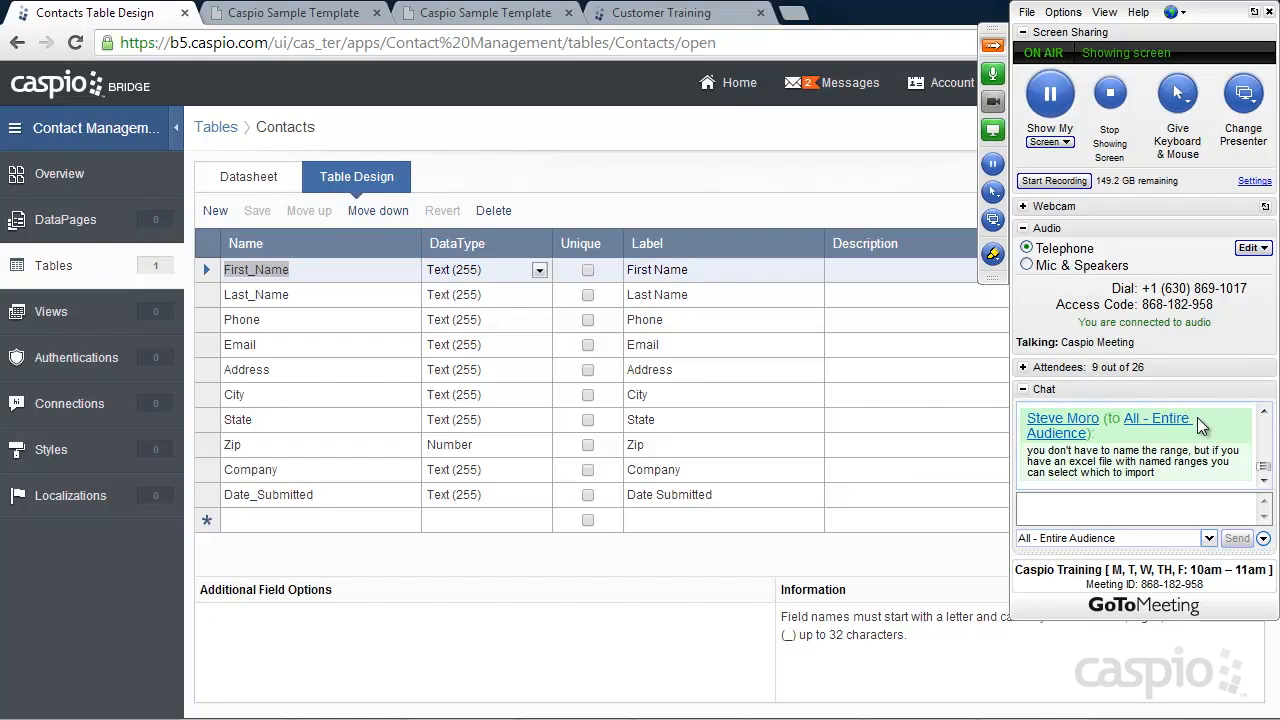
{"action": "left_click", "coordinate": [993, 48]}
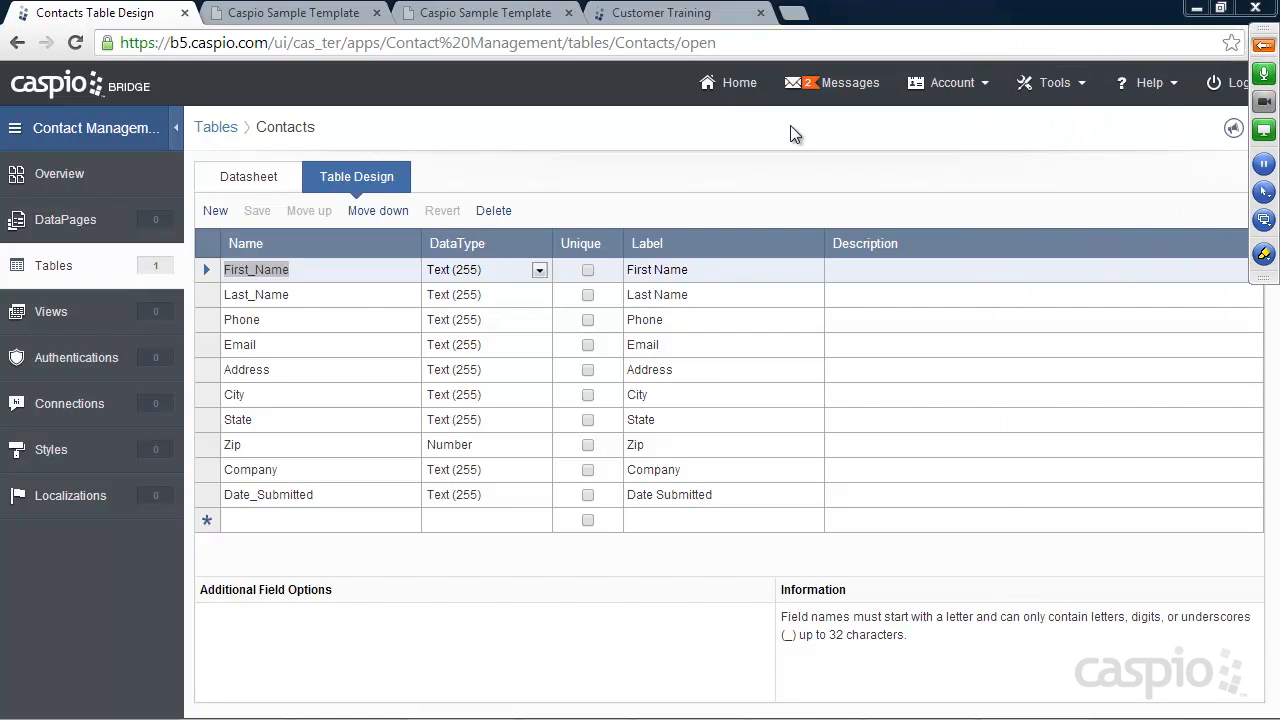
{"action": "left_click", "coordinate": [57, 267]}
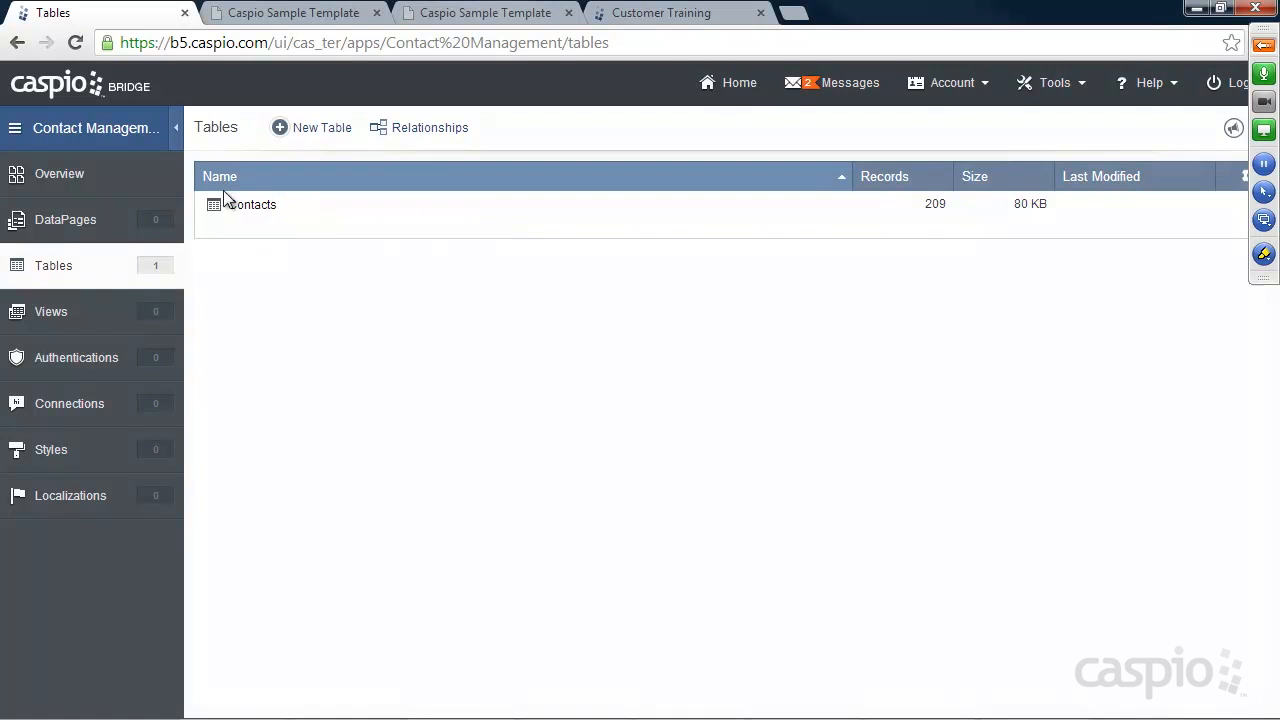
Create a table named Table_Name with fields First_Name, Last_Name and Phone
{"action": "mouse_move", "coordinate": [242, 218]}
{"action": "left_click", "coordinate": [326, 136]}
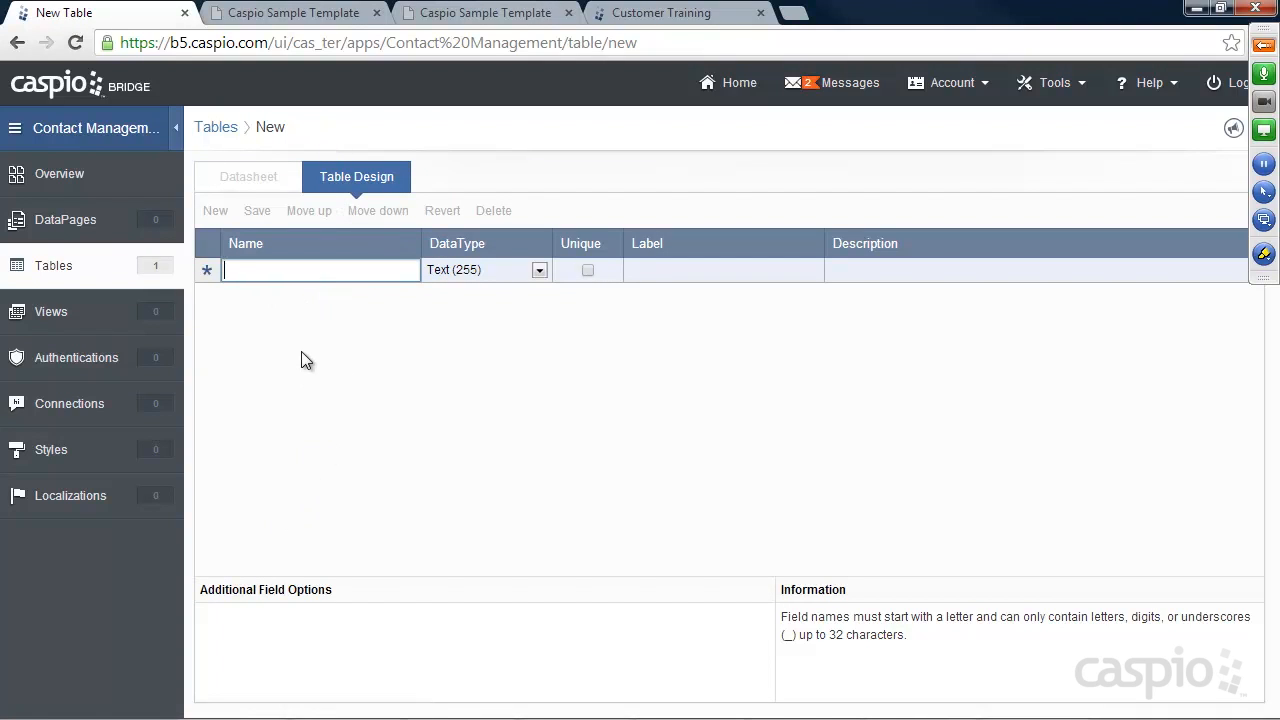
{"action": "type", "text": "First_Name"}
{"action": "left_click", "coordinate": [260, 293]}
{"action": "type", "text": "L"}
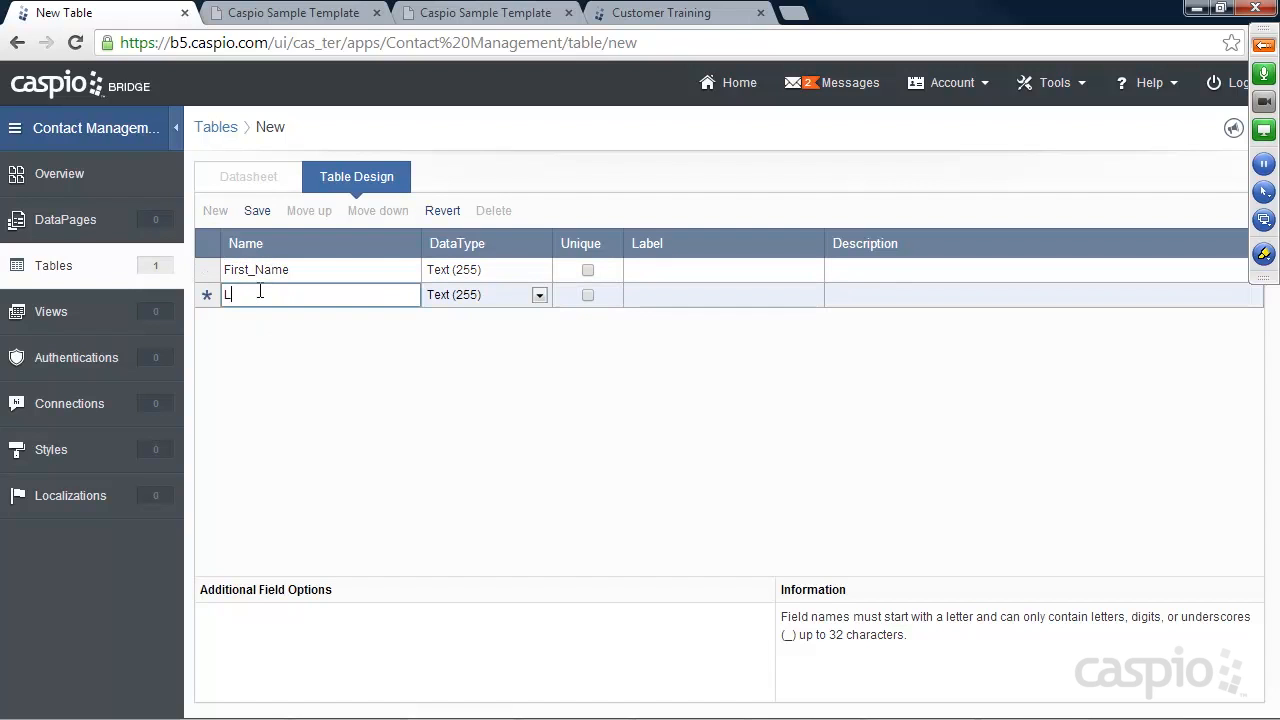
{"action": "type", "text": "ast_Name"}
{"action": "key", "text": "Return"}
{"action": "left_click", "coordinate": [300, 327]}
{"action": "type", "text": "Phone"}
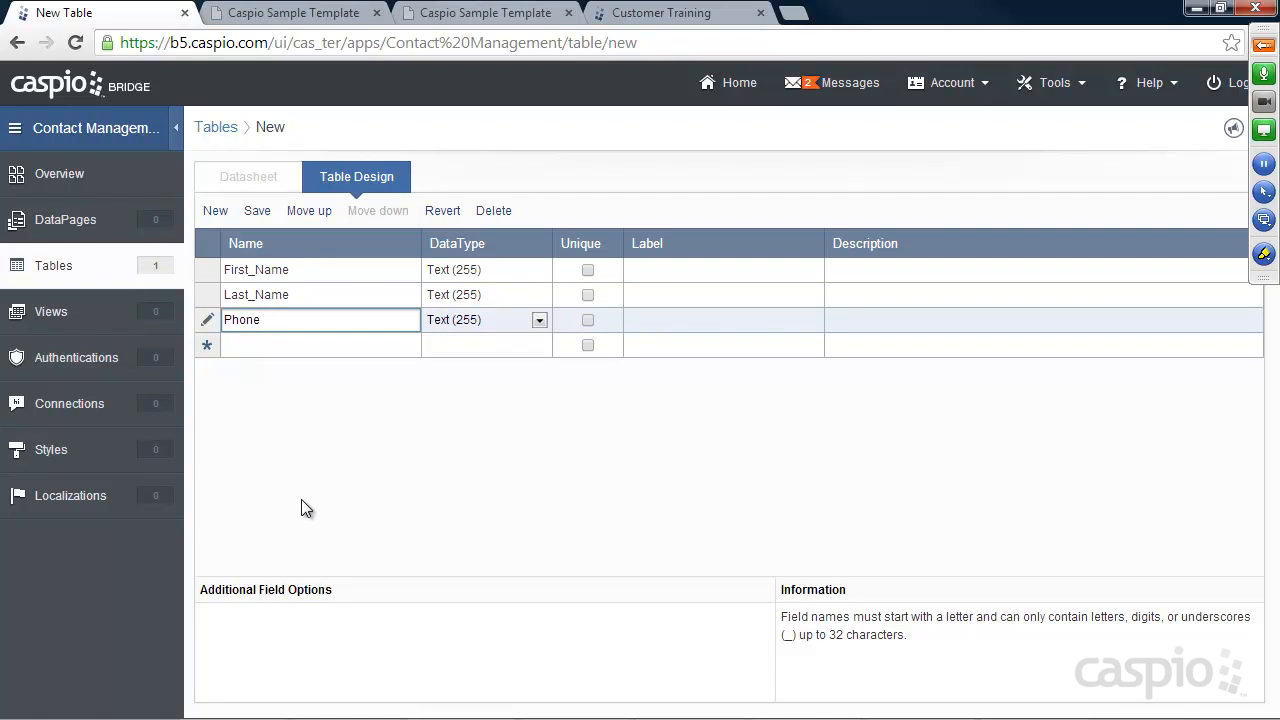
{"action": "left_click", "coordinate": [257, 212]}
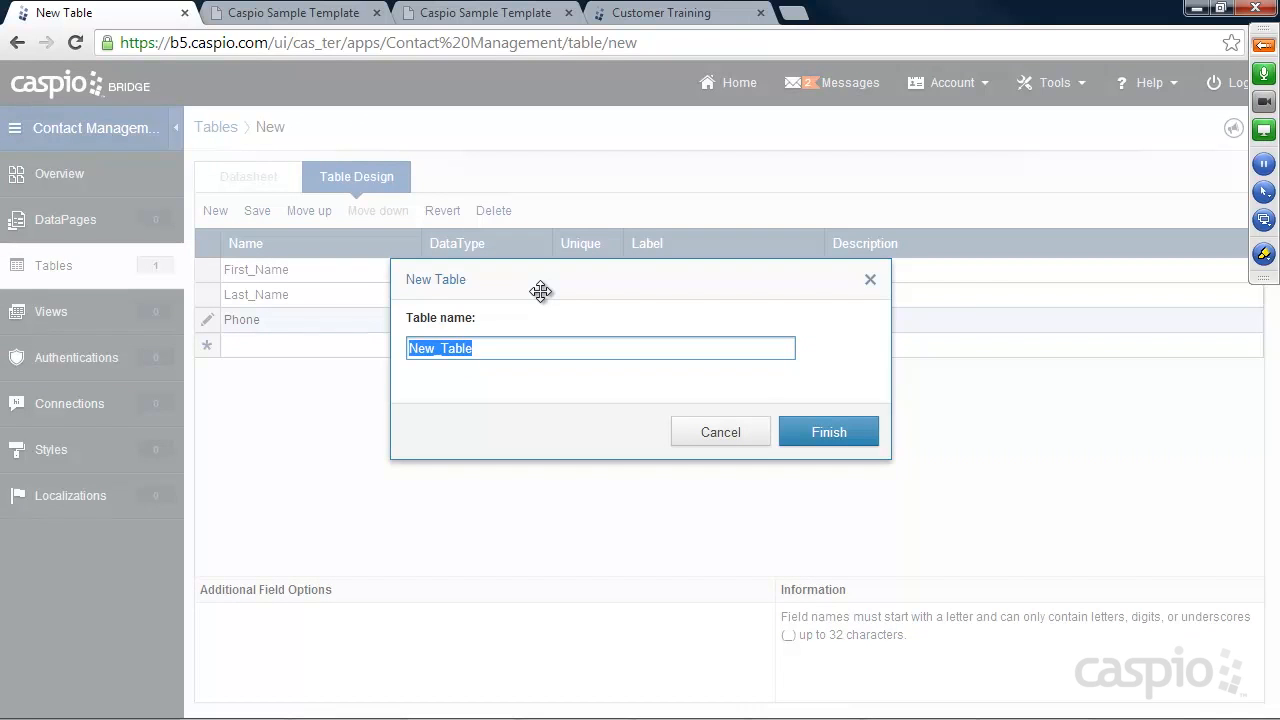
{"action": "type", "text": "Table"}
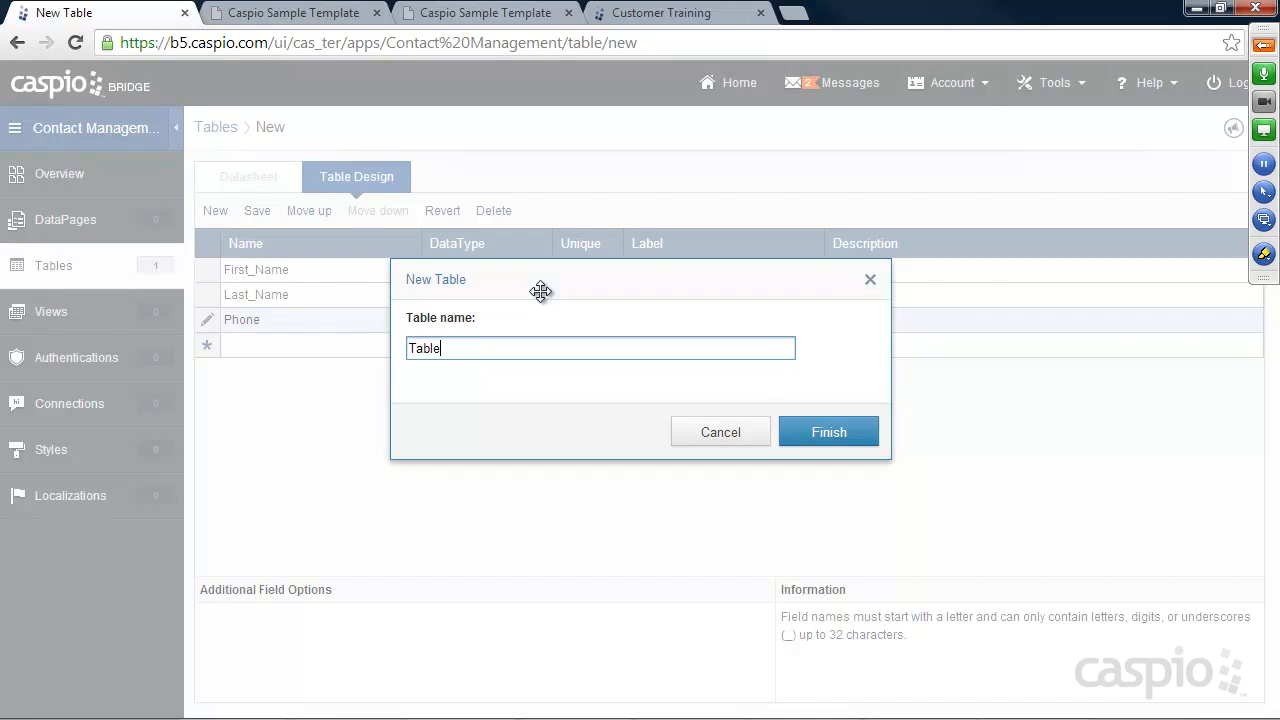
{"action": "type", "text": "_Name"}
{"action": "left_click", "coordinate": [826, 432]}
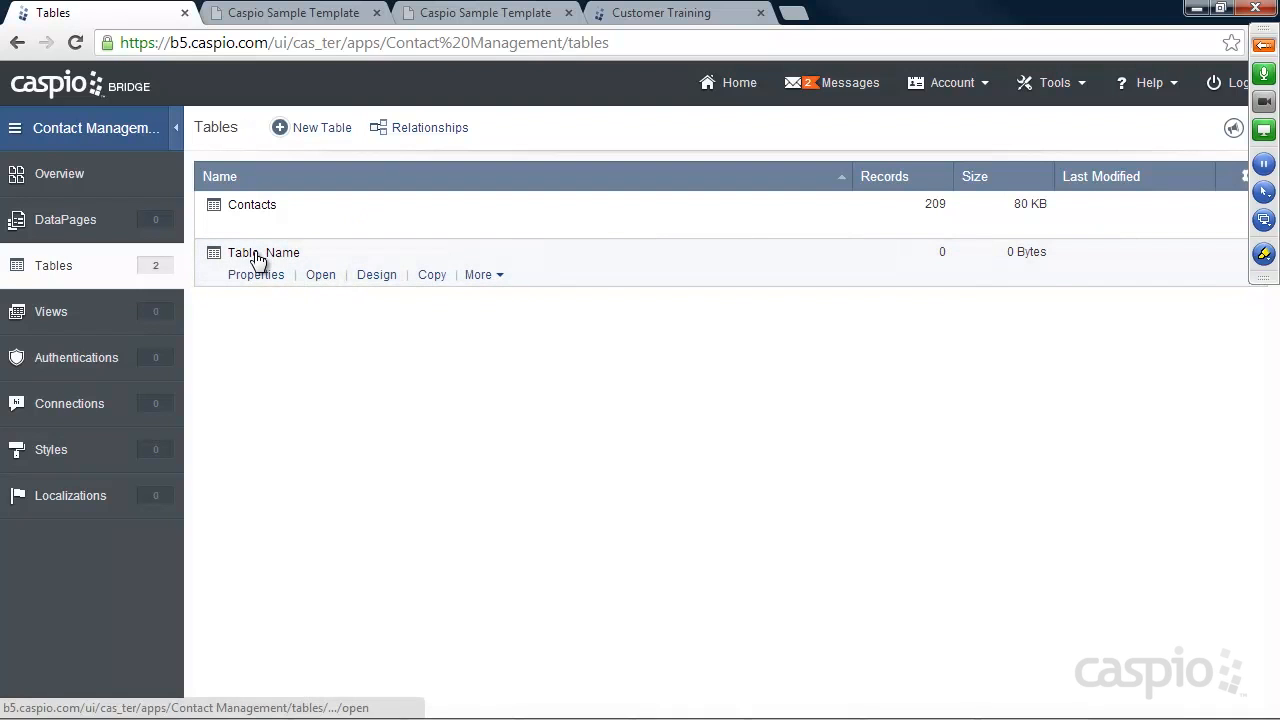
View the empty Table_Name and the Contacts records, return to Tables, and expand the meeting panel
{"action": "left_click", "coordinate": [321, 275]}
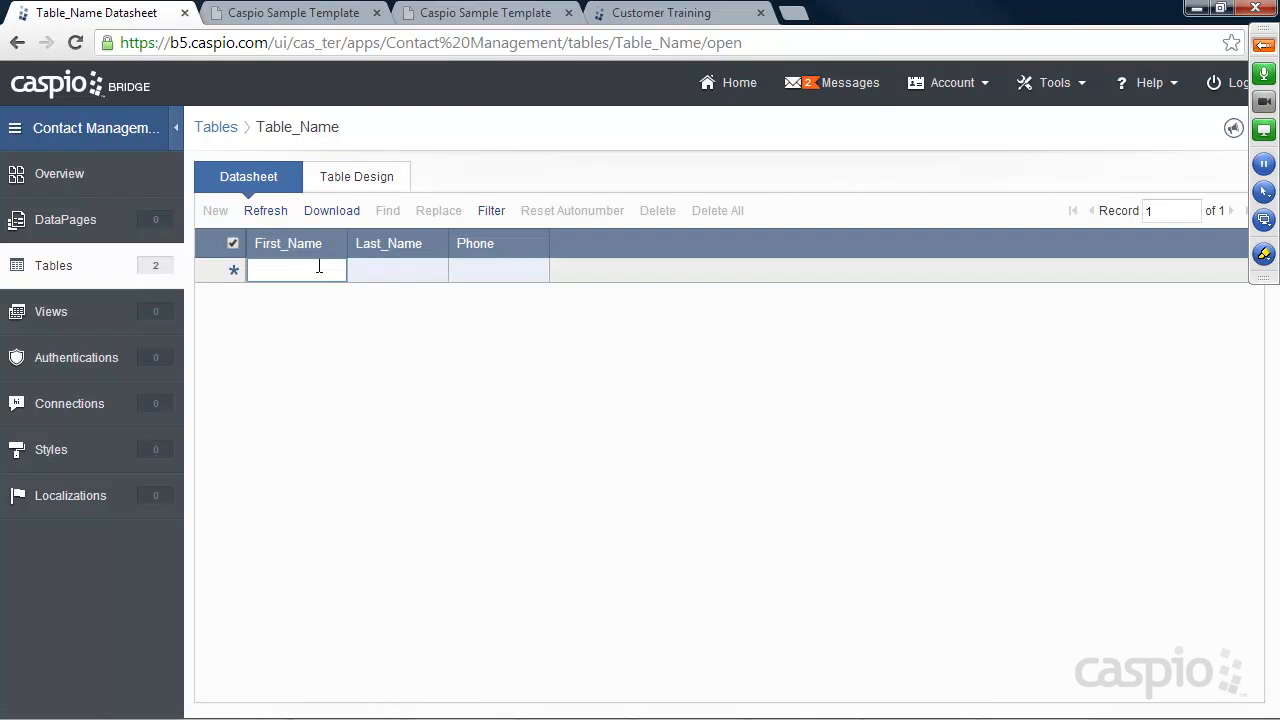
{"action": "left_click", "coordinate": [56, 270]}
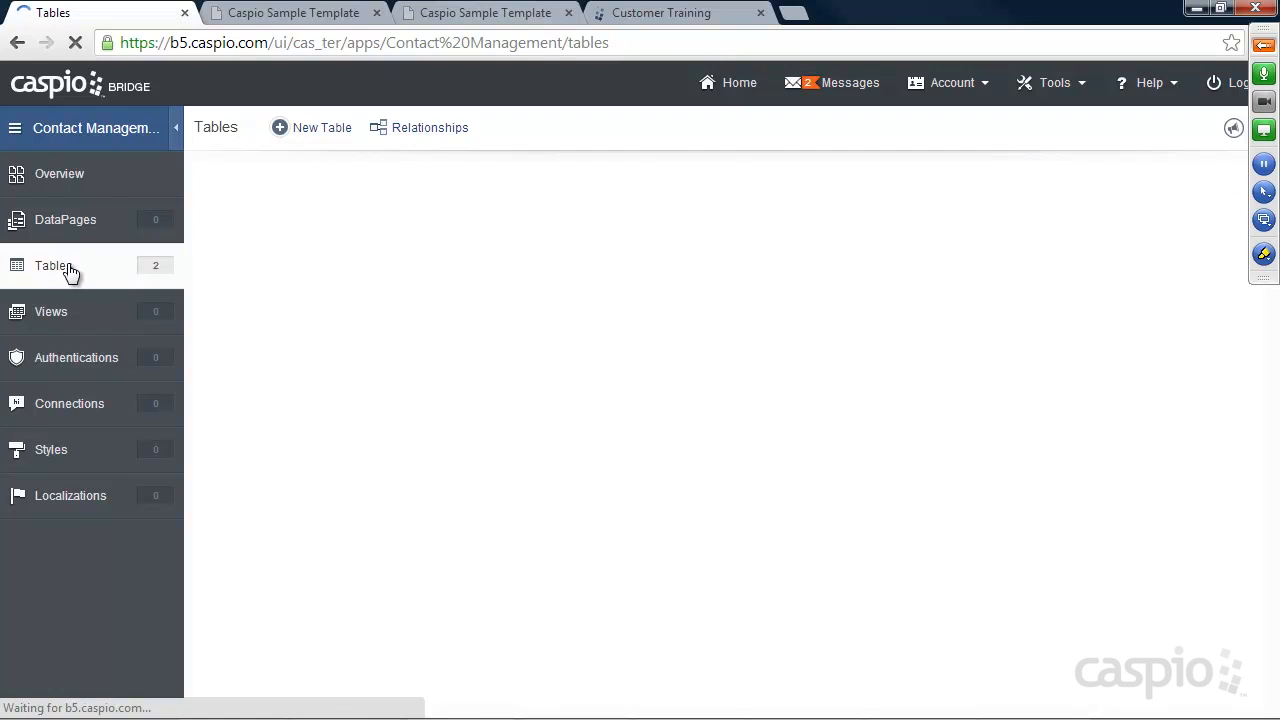
{"action": "left_click", "coordinate": [312, 230]}
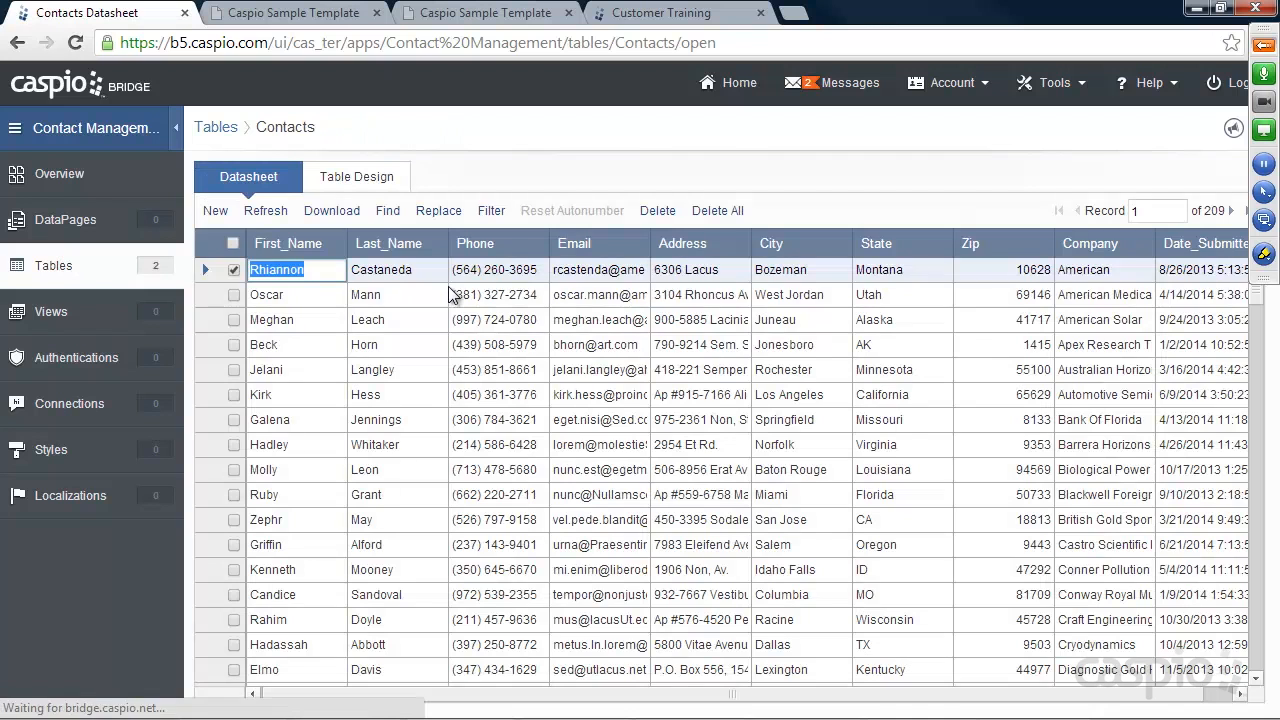
{"action": "left_click", "coordinate": [66, 272]}
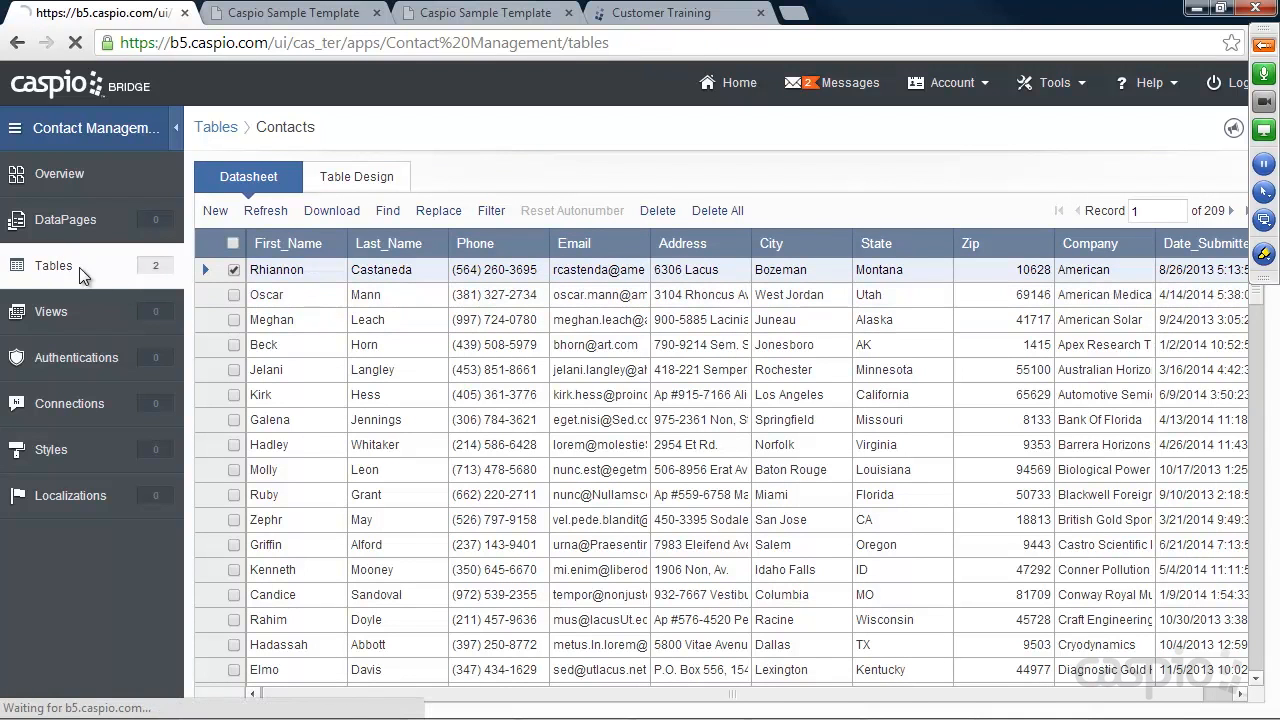
{"action": "left_click", "coordinate": [1263, 46]}
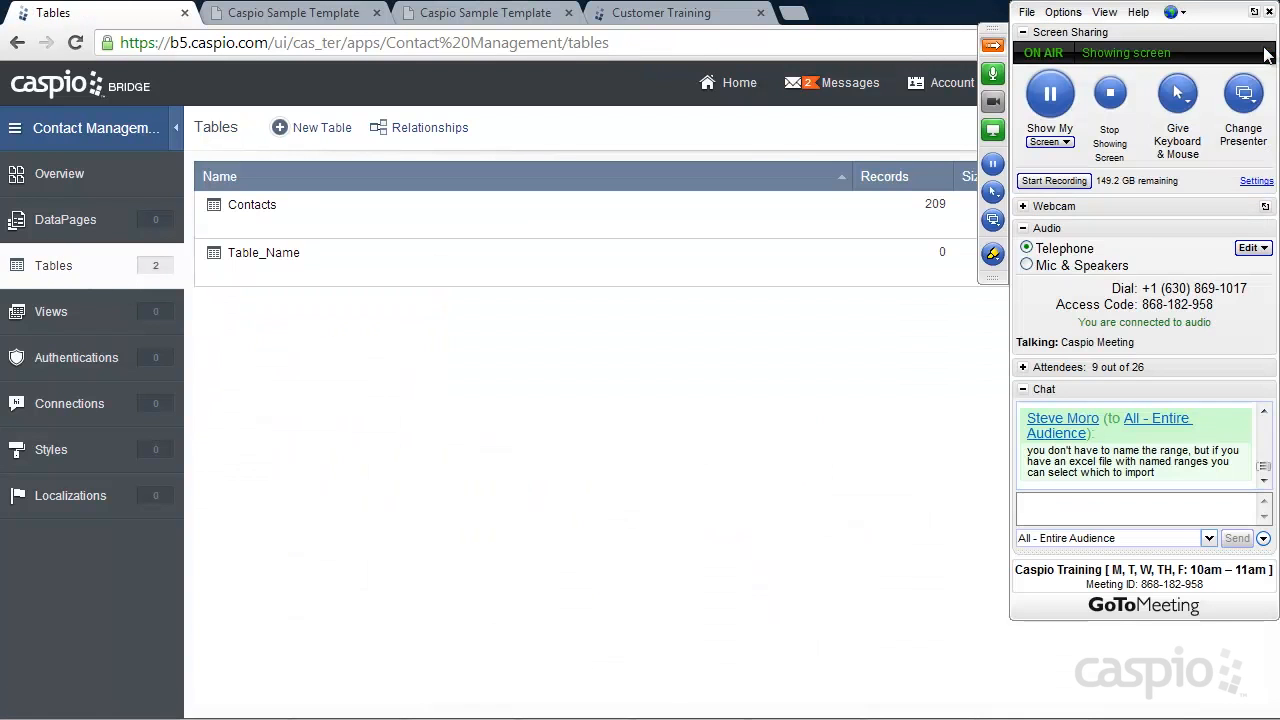
Show the attendee list, mute all other participants, and collapse the GoToMeeting control panel
{"action": "left_click", "coordinate": [1022, 367]}
{"action": "left_click", "coordinate": [1066, 530]}
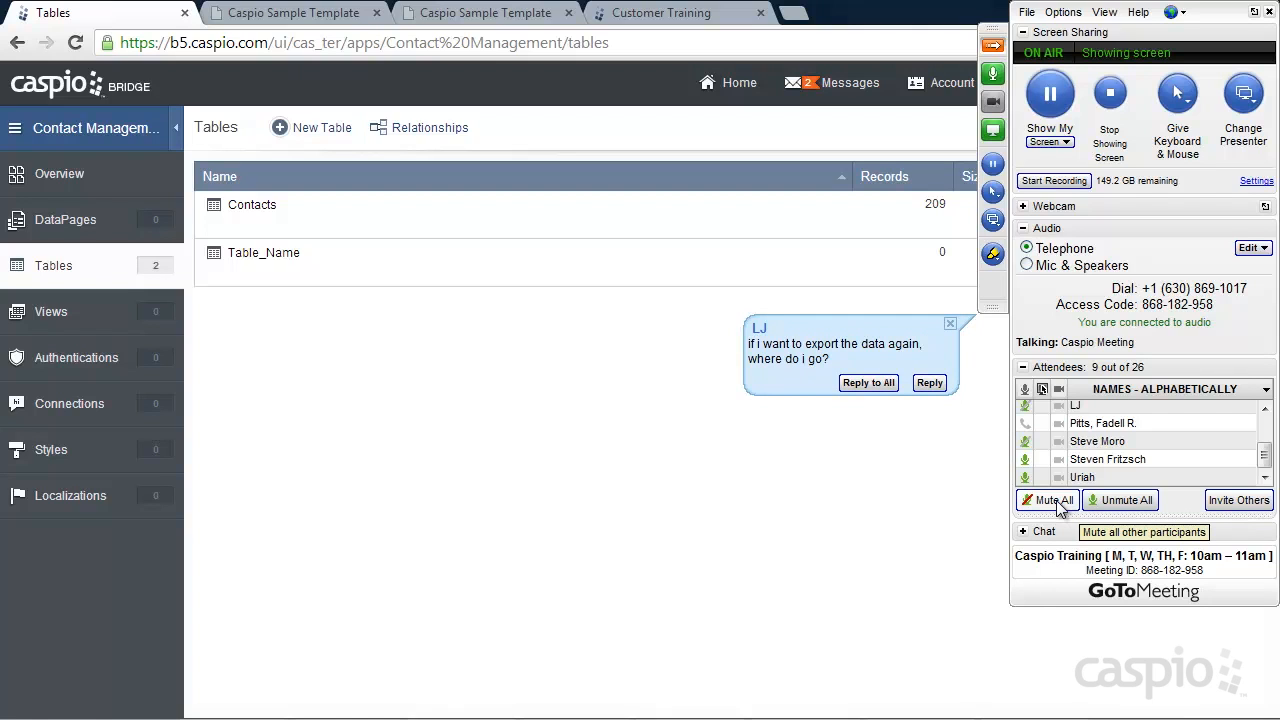
{"action": "left_click", "coordinate": [1058, 501]}
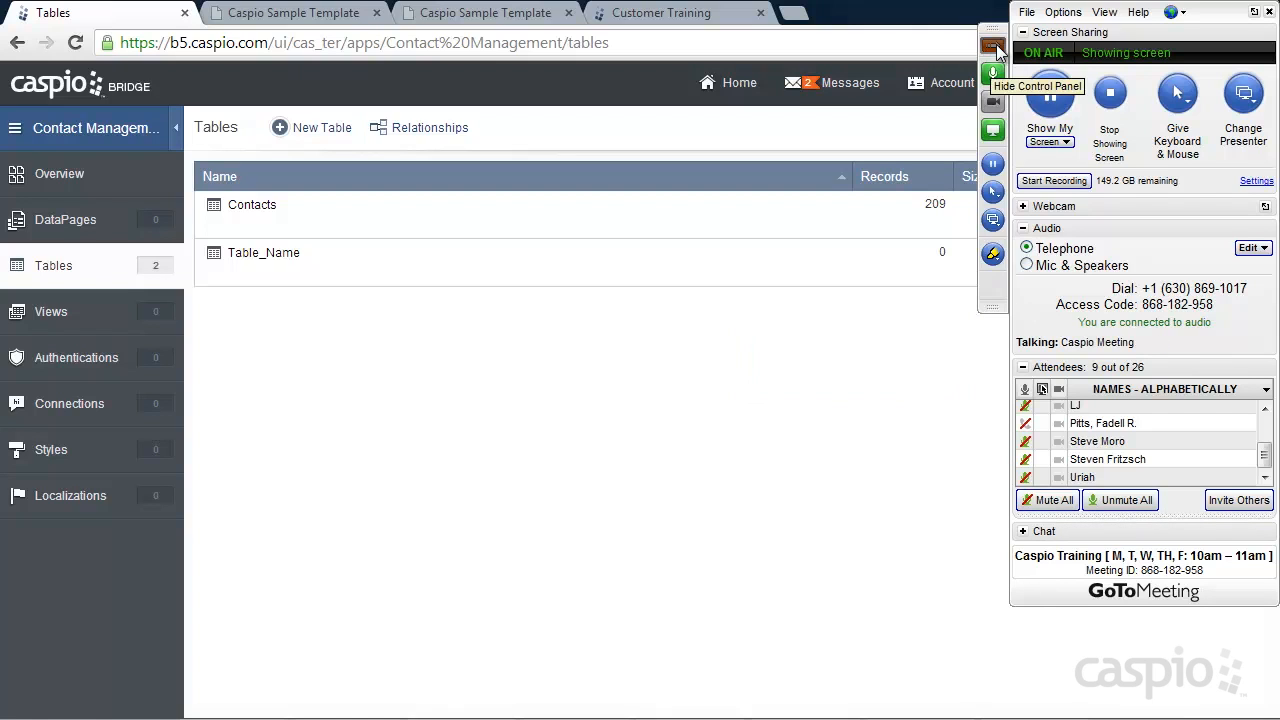
{"action": "left_click", "coordinate": [997, 50]}
{"action": "mouse_move", "coordinate": [280, 206]}
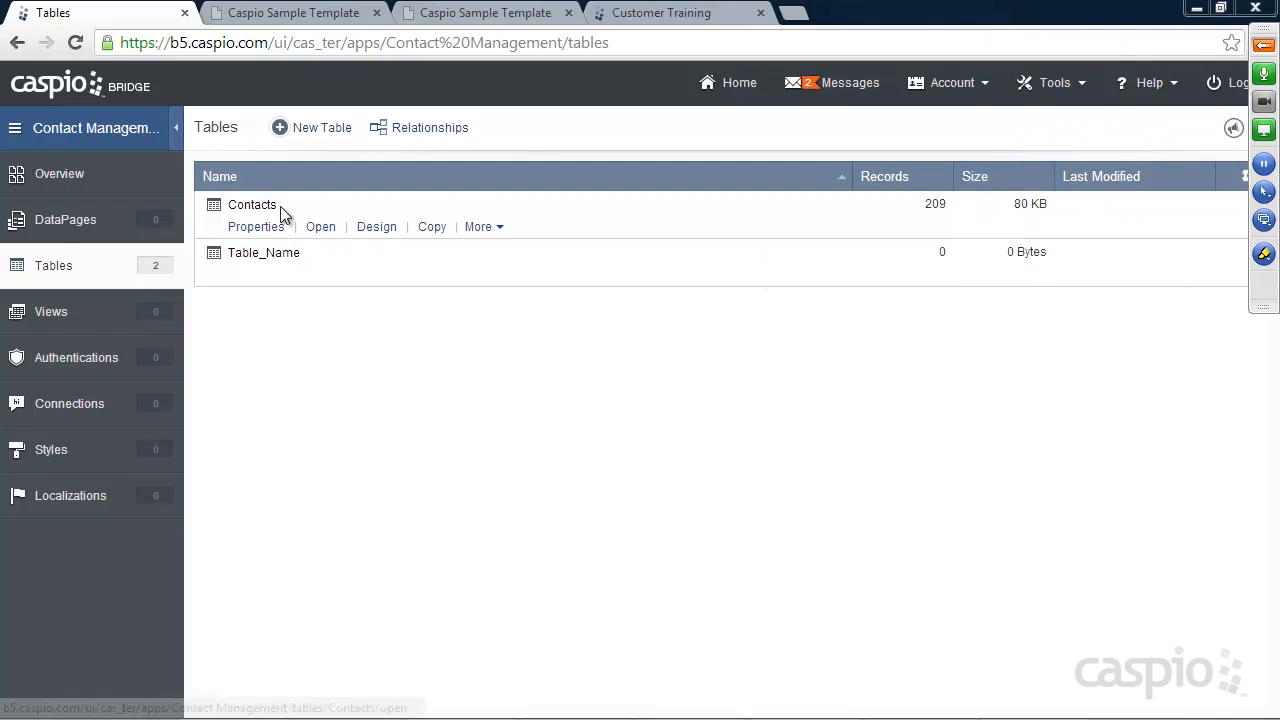
{"action": "mouse_move", "coordinate": [266, 257]}
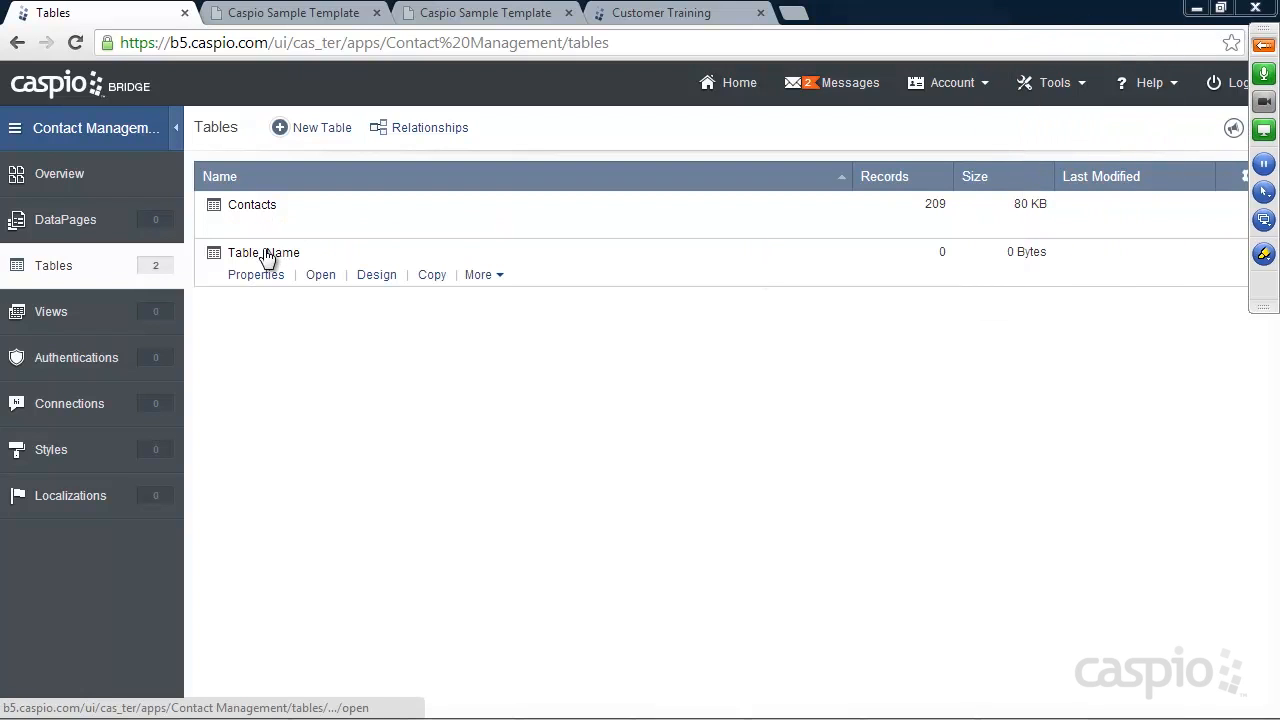
{"action": "mouse_move", "coordinate": [408, 222]}
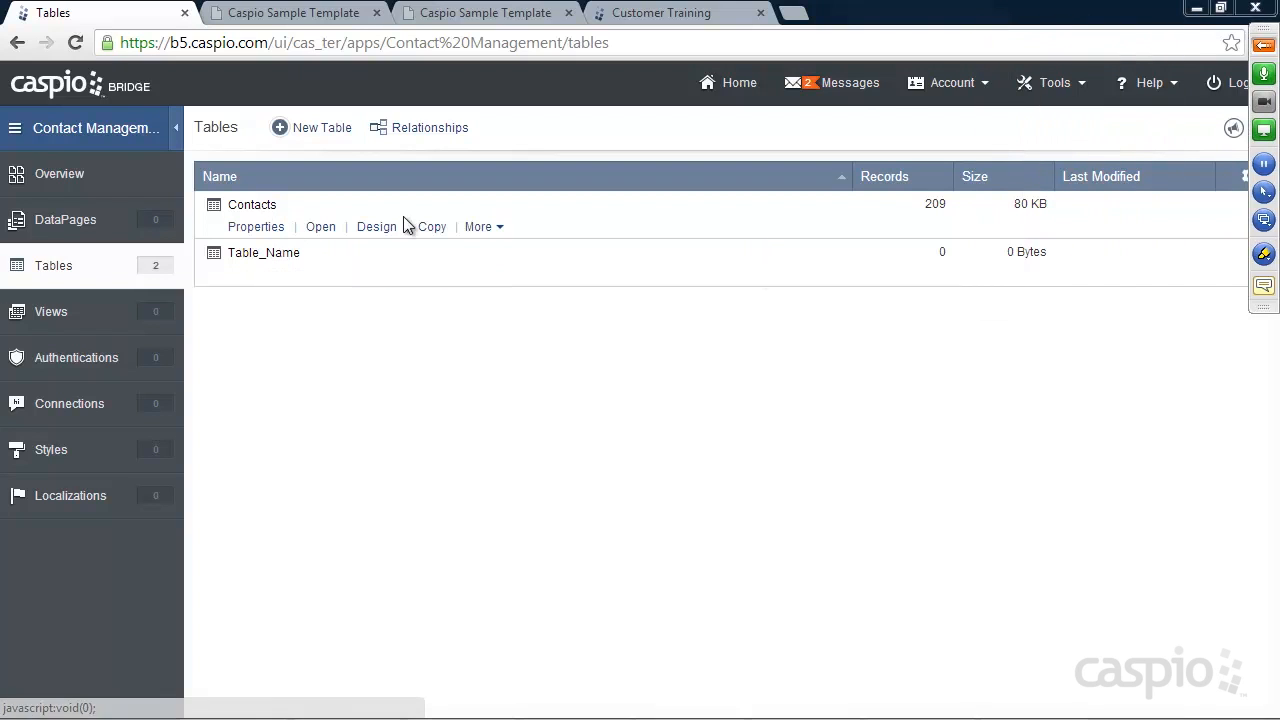
{"action": "left_click", "coordinate": [491, 230]}
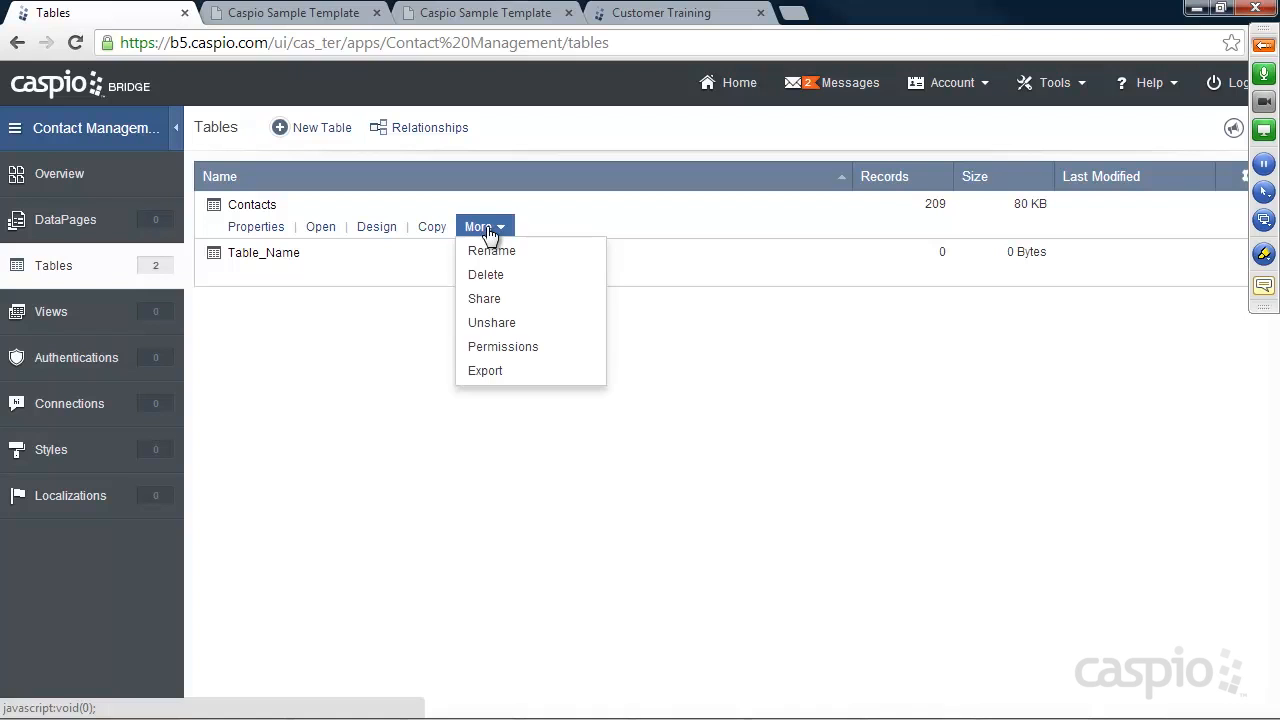
{"action": "left_click", "coordinate": [489, 373]}
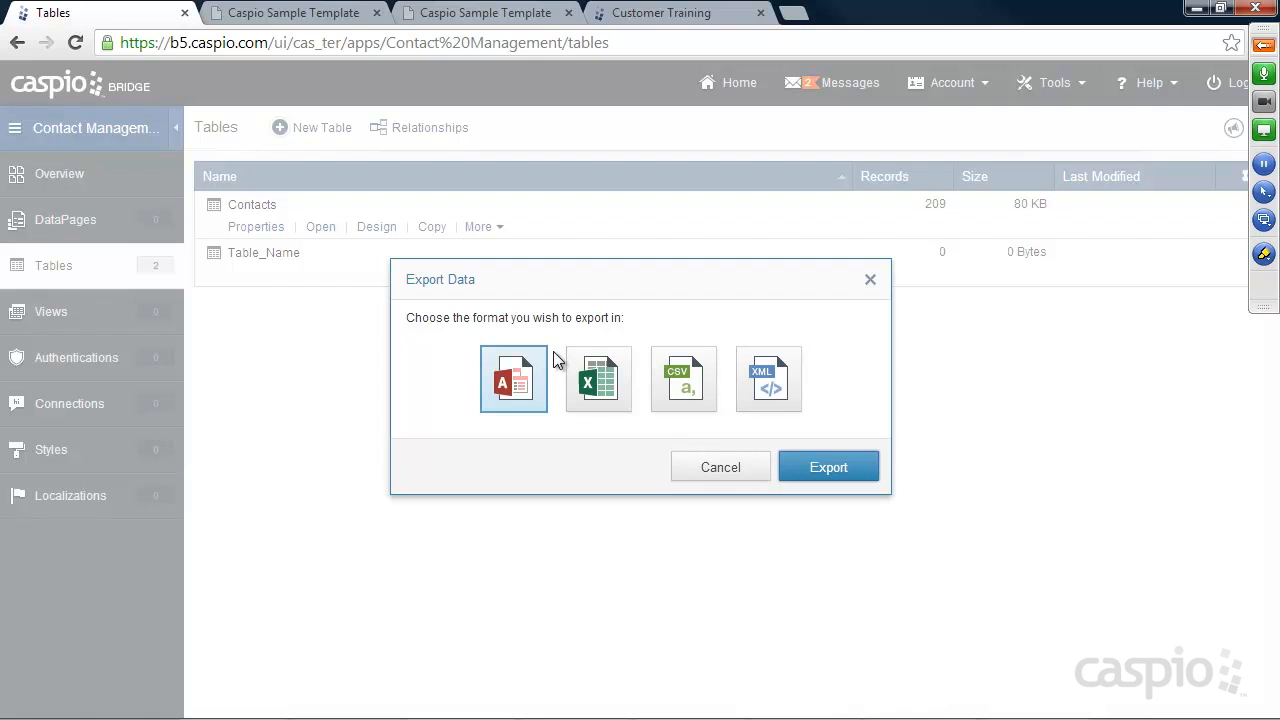
{"action": "left_click", "coordinate": [729, 477]}
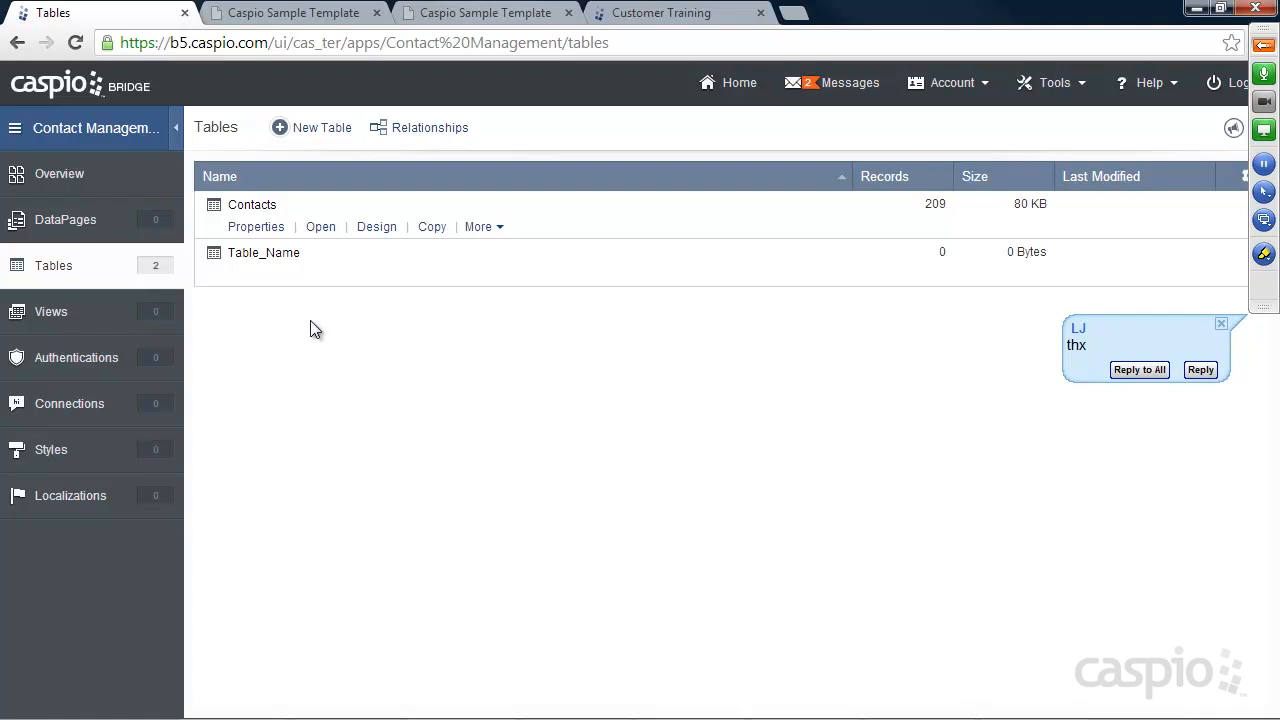
Delete the empty Table_Name table via More > Delete and confirm the deletion
{"action": "mouse_move", "coordinate": [271, 277]}
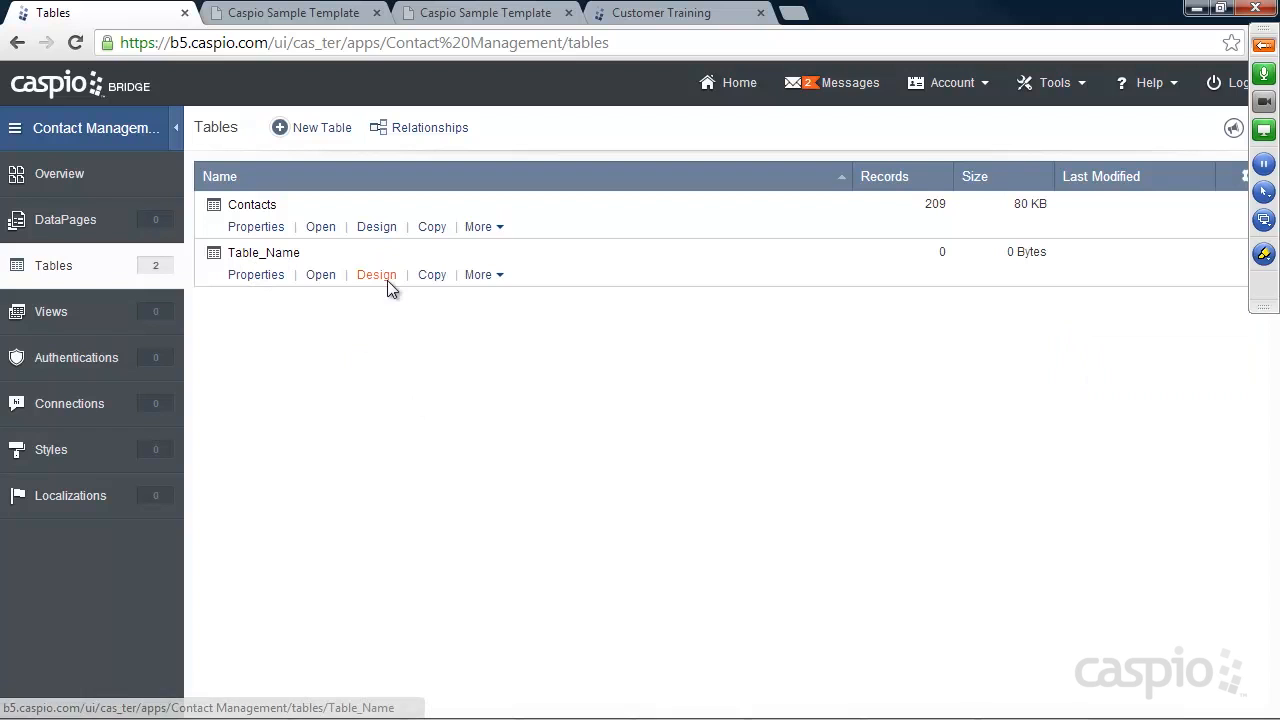
{"action": "left_click", "coordinate": [482, 277]}
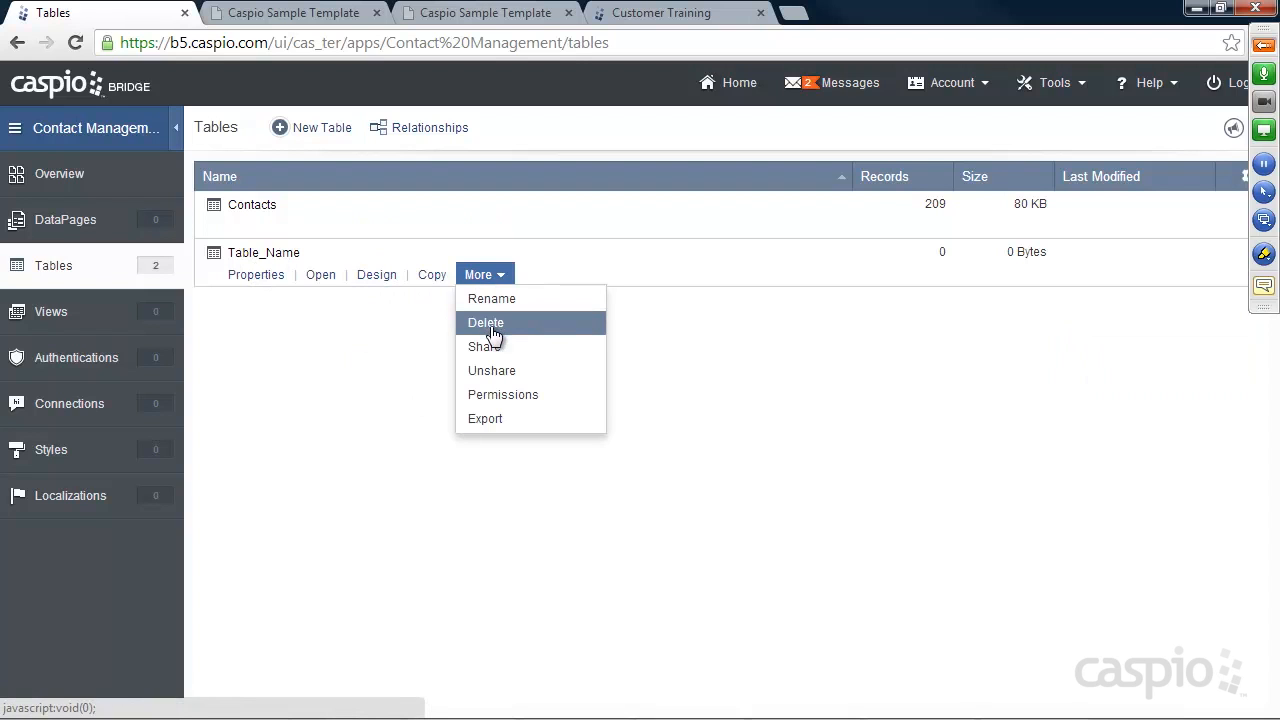
{"action": "left_click", "coordinate": [492, 326]}
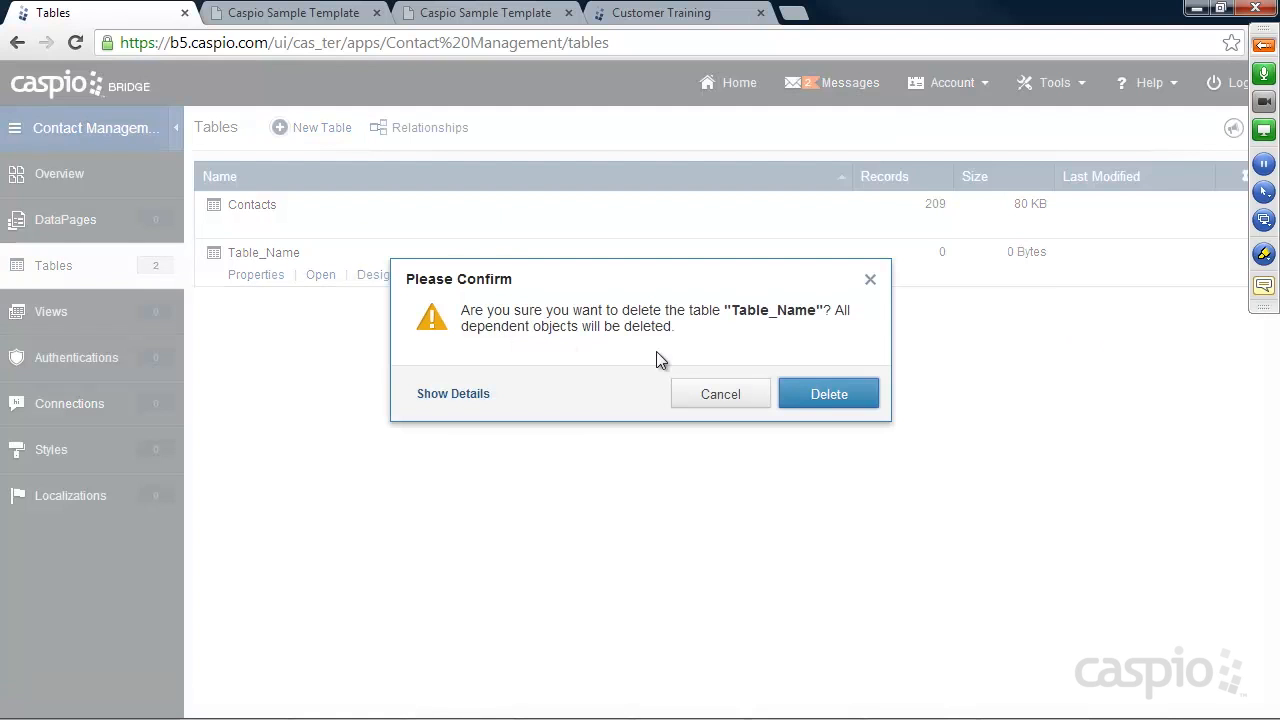
{"action": "left_click", "coordinate": [837, 400]}
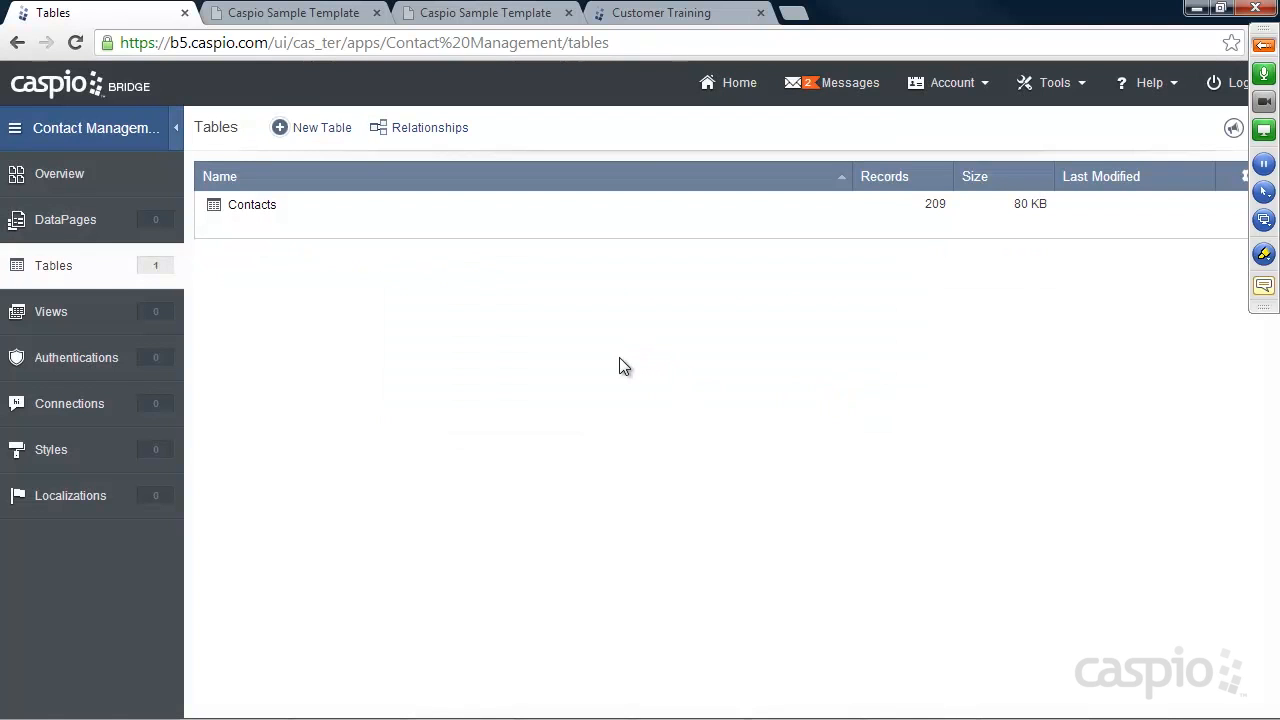
{"action": "mouse_move", "coordinate": [936, 235]}
Start a new DataPage, compare form types, settle on Submission Form, then view the sample template site
{"action": "left_click", "coordinate": [85, 224]}
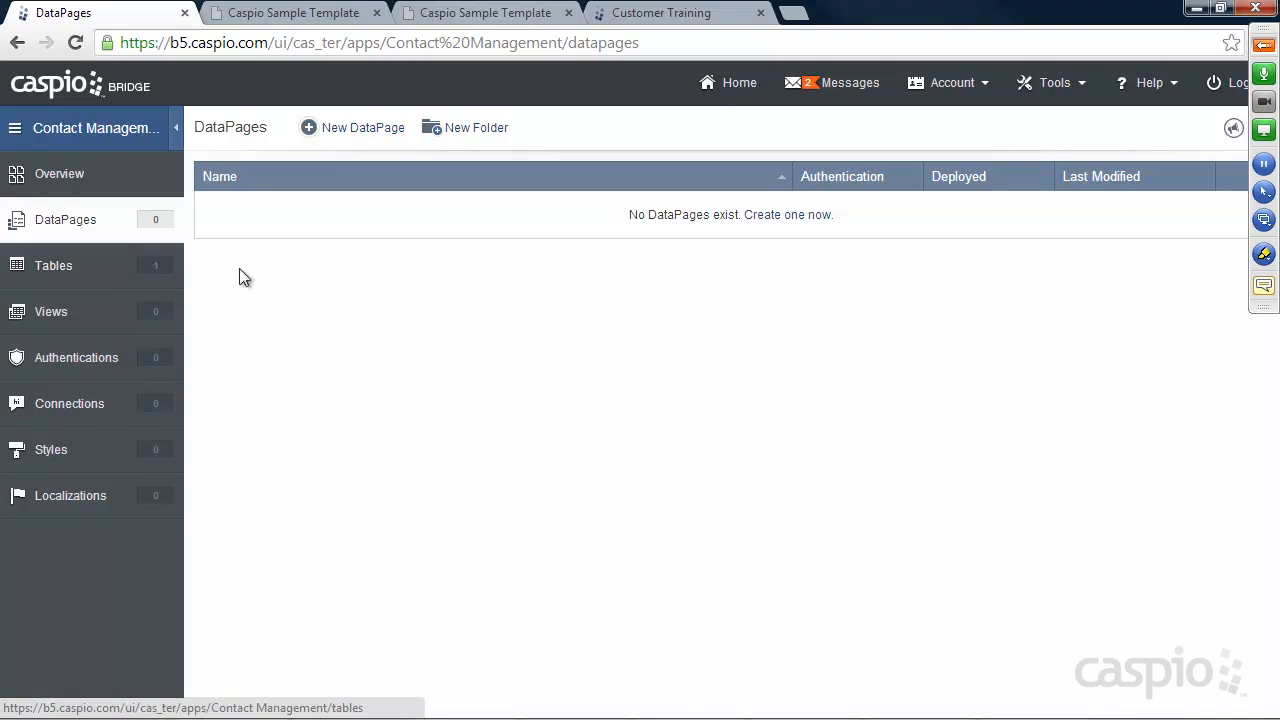
{"action": "left_click", "coordinate": [370, 131]}
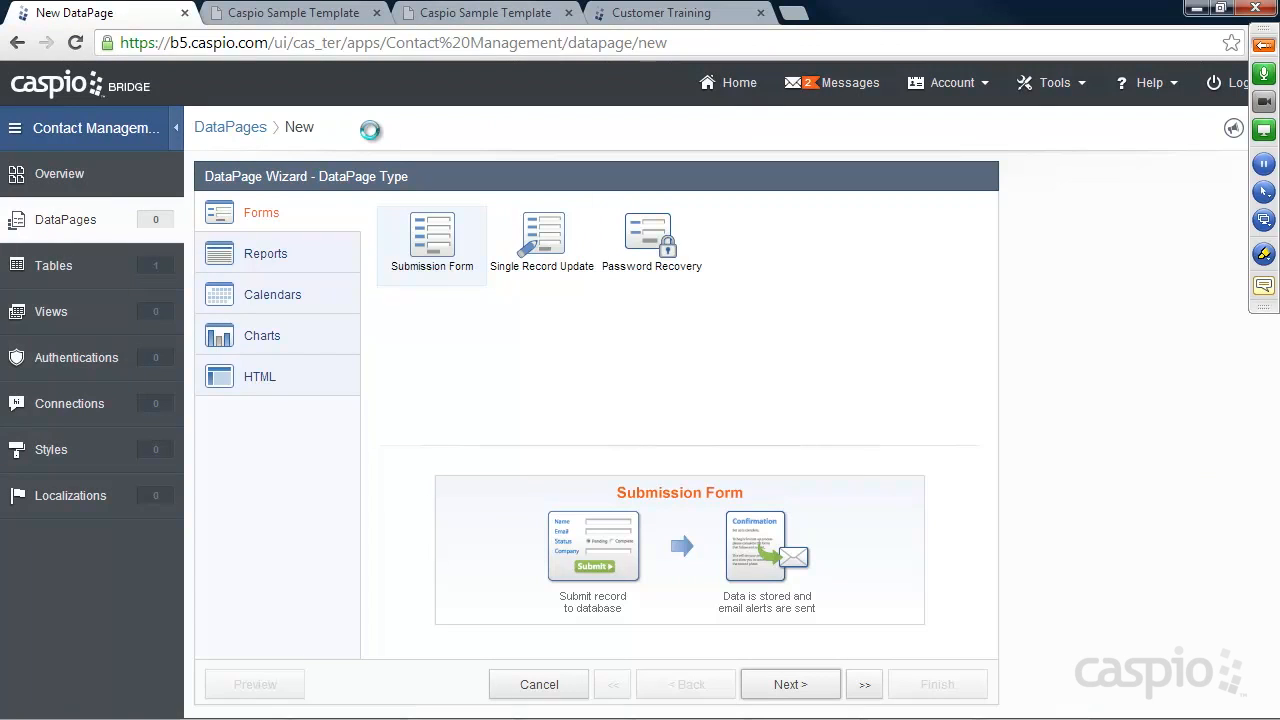
{"action": "left_click", "coordinate": [435, 270]}
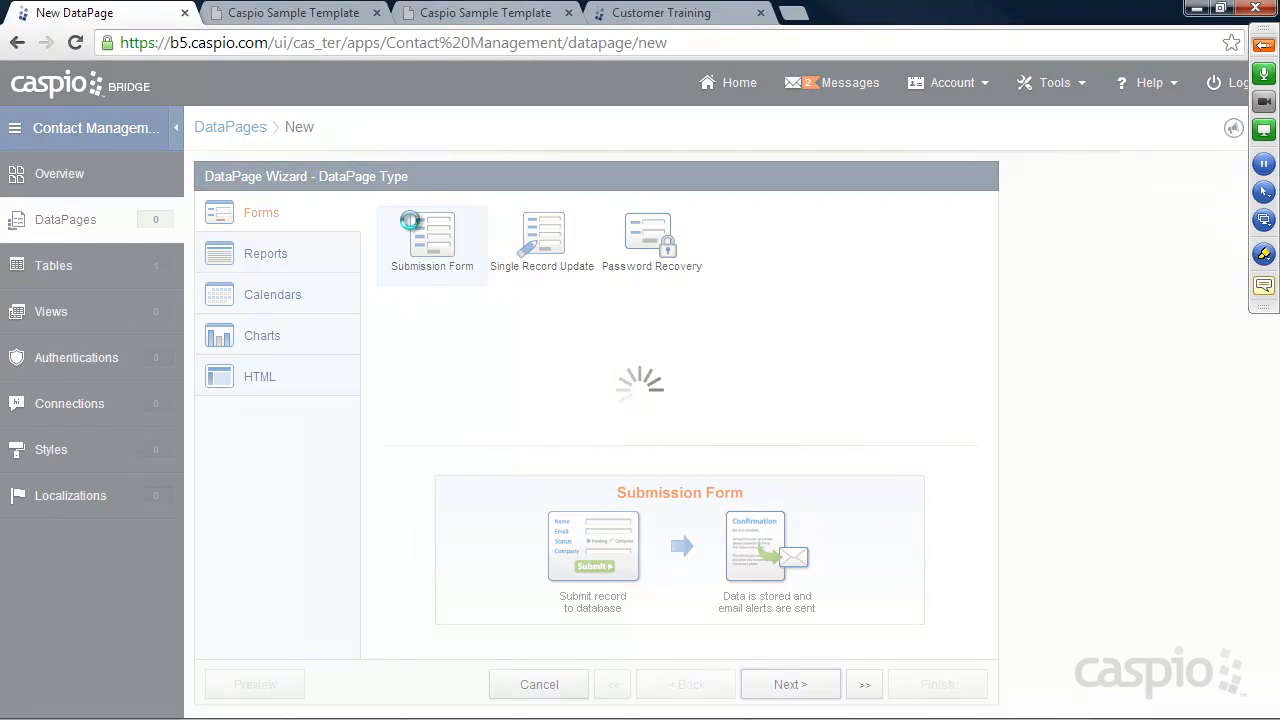
{"action": "left_click", "coordinate": [542, 245]}
{"action": "left_click", "coordinate": [655, 265]}
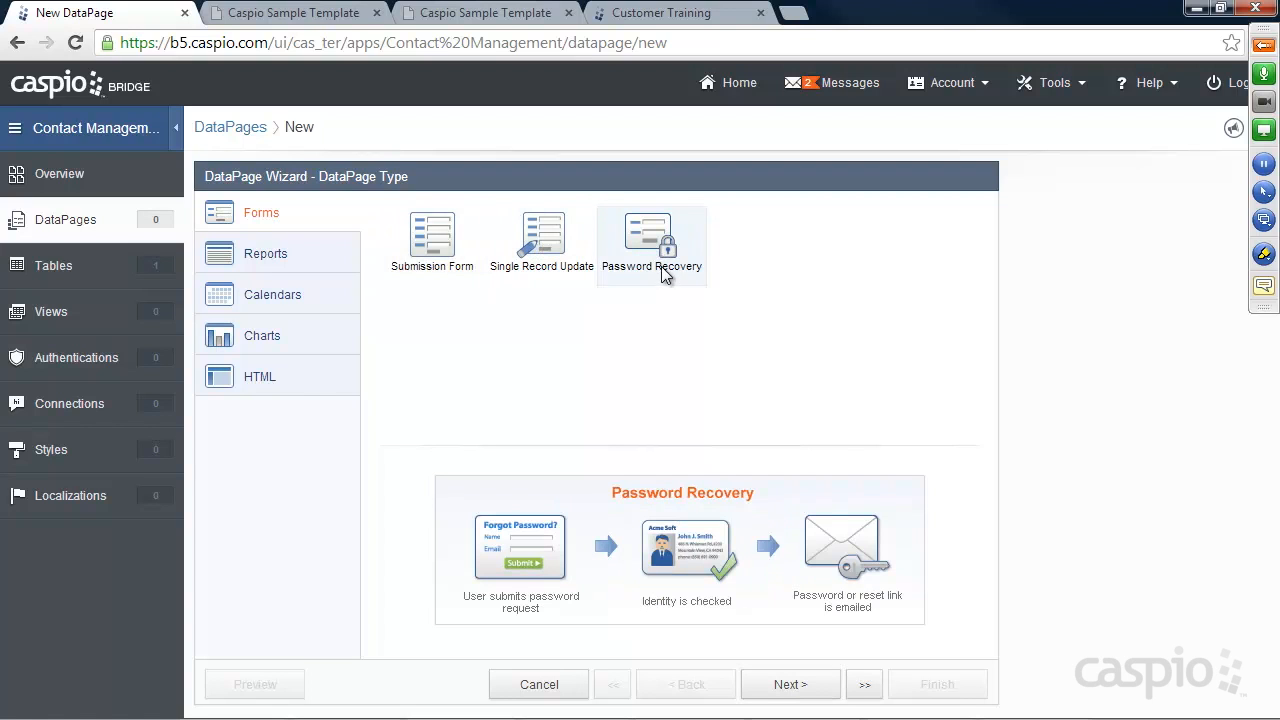
{"action": "left_click", "coordinate": [440, 224]}
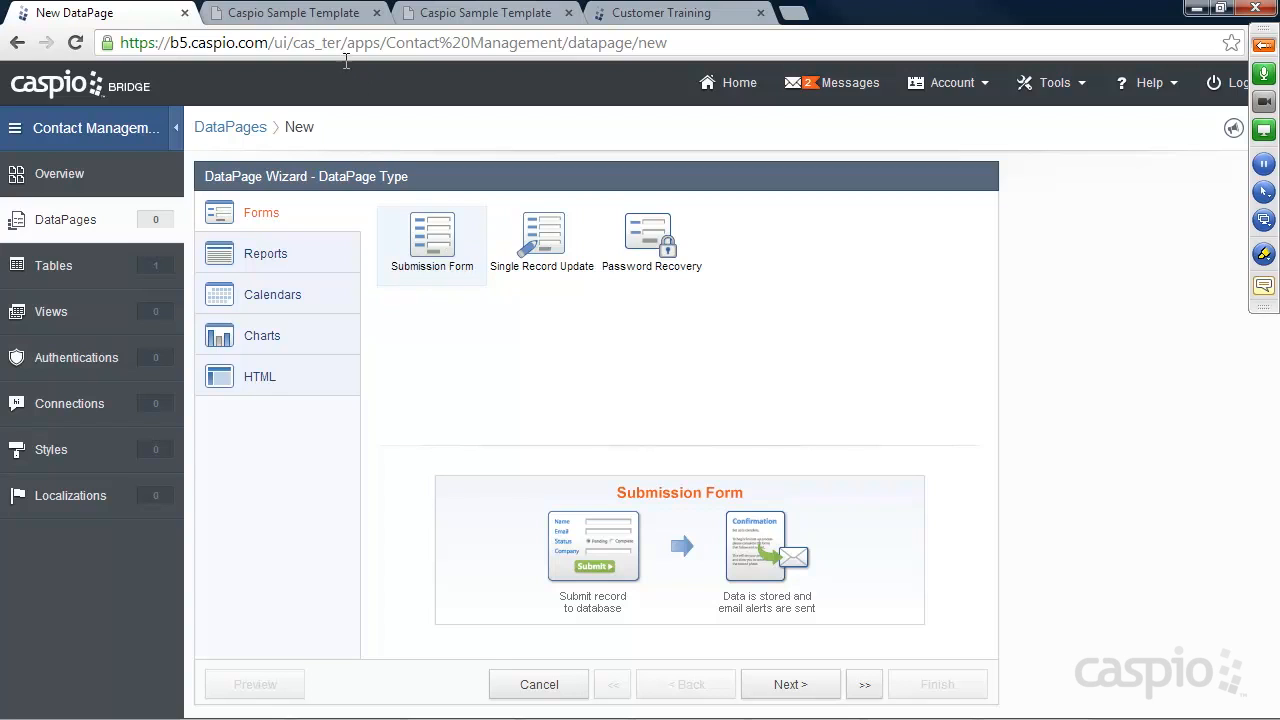
{"action": "left_click", "coordinate": [325, 22]}
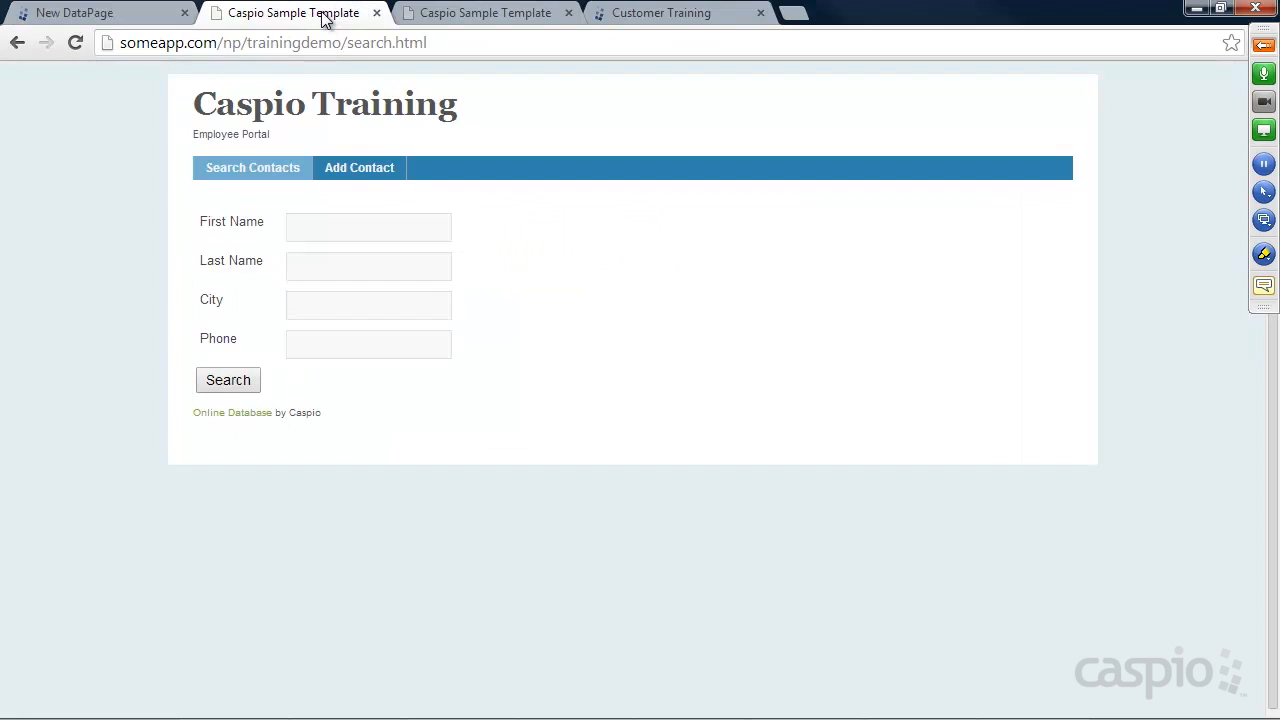
View the sample site's Add Contact form, then return to the New DataPage wizard
{"action": "left_click", "coordinate": [360, 168]}
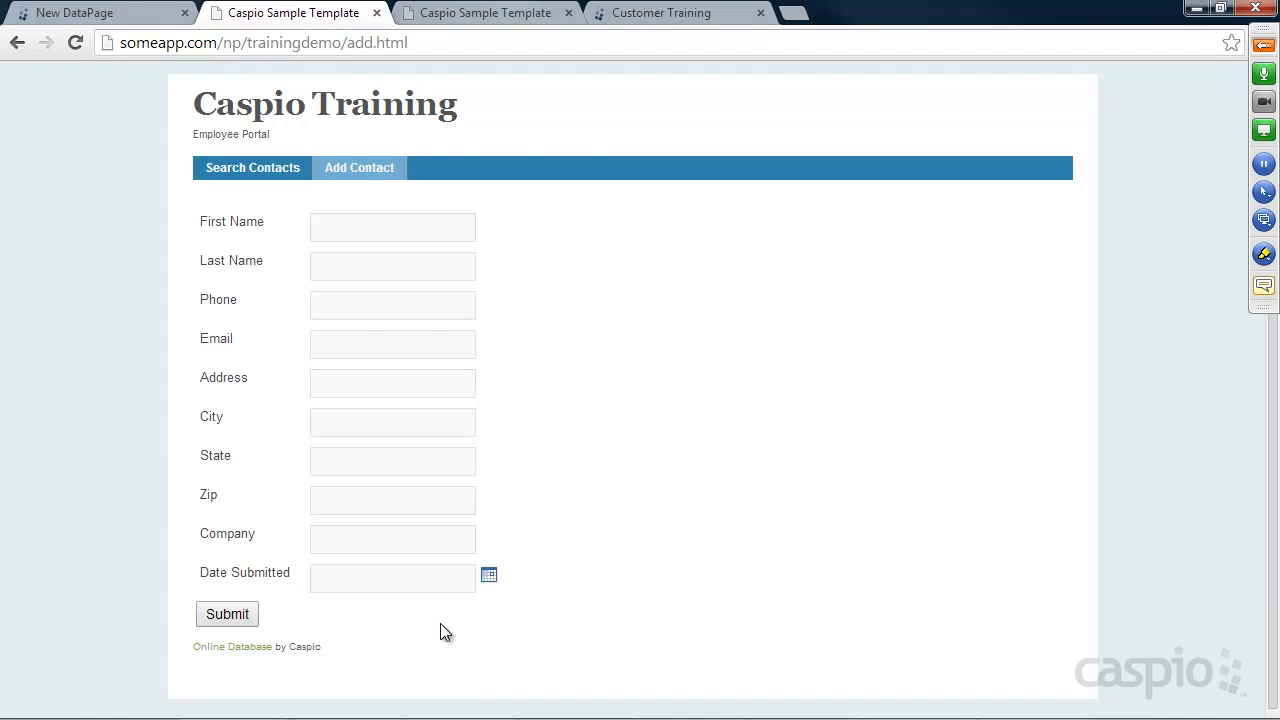
{"action": "left_click", "coordinate": [130, 13]}
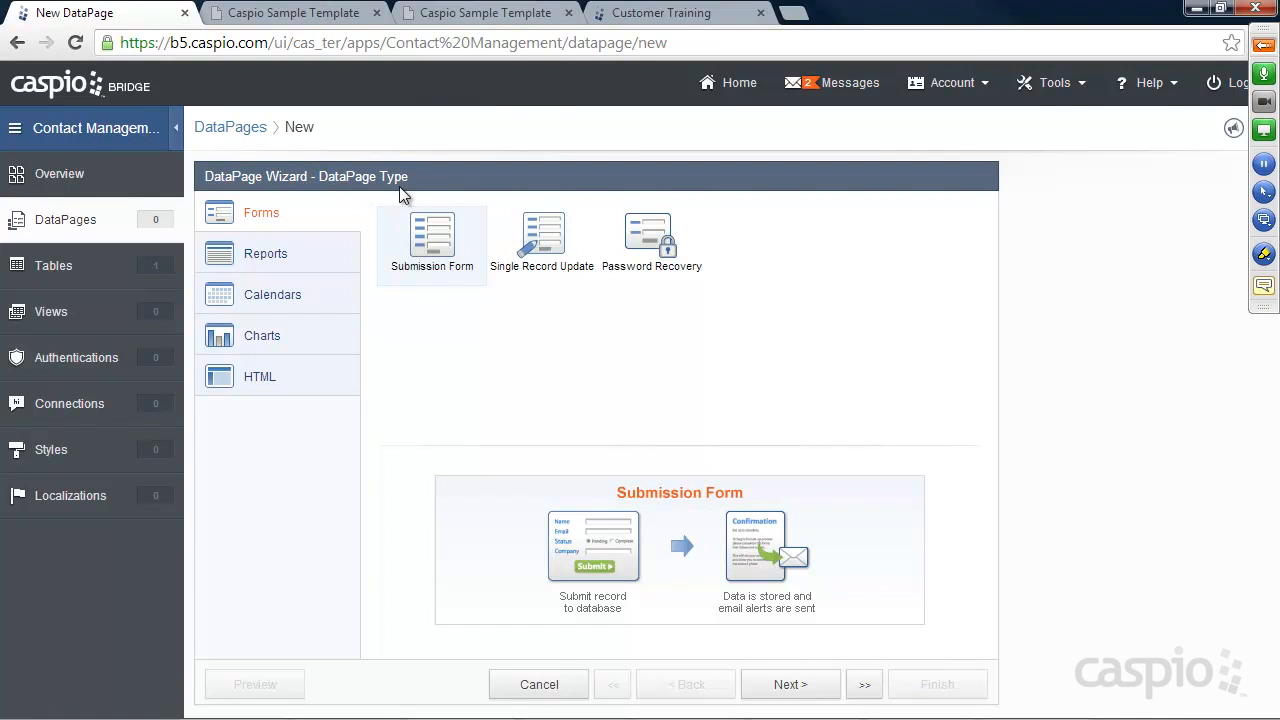
Show the Reports DataPage types, previewing the Tabular Report
{"action": "left_click", "coordinate": [263, 254]}
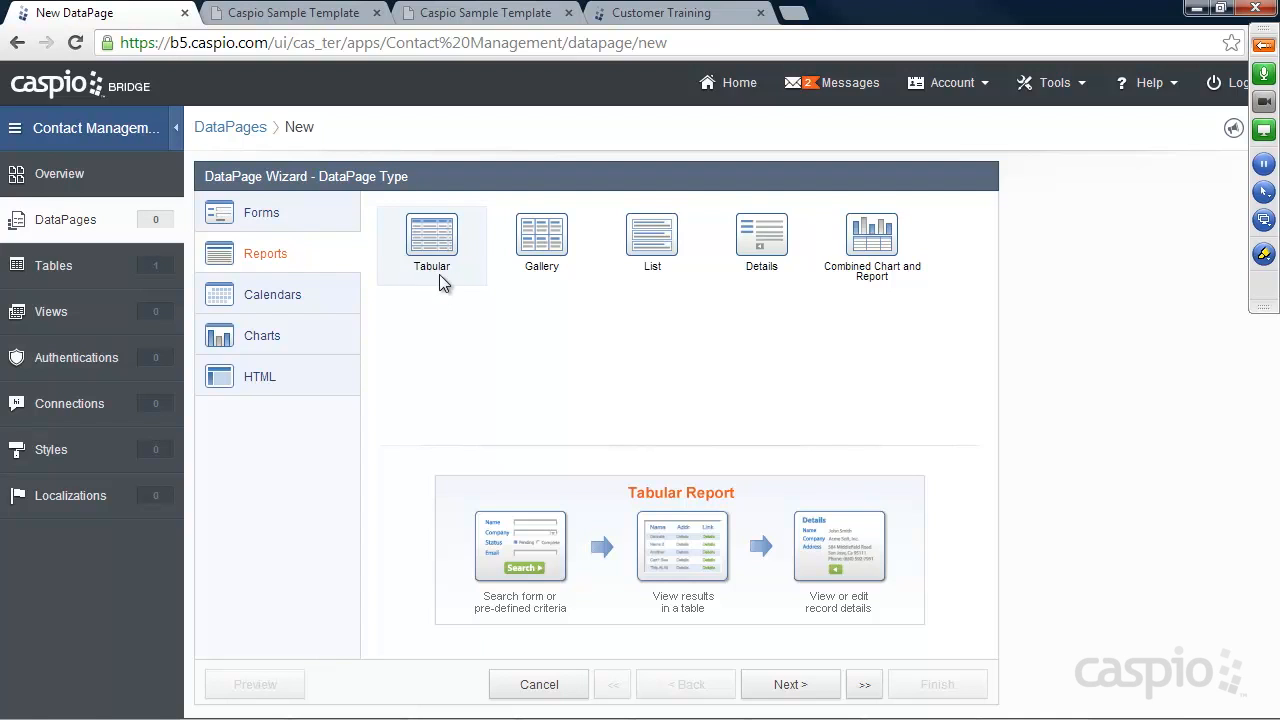
On the sample site, search contacts and open the first contact's Details page, then return to the wizard
{"action": "left_click", "coordinate": [320, 14]}
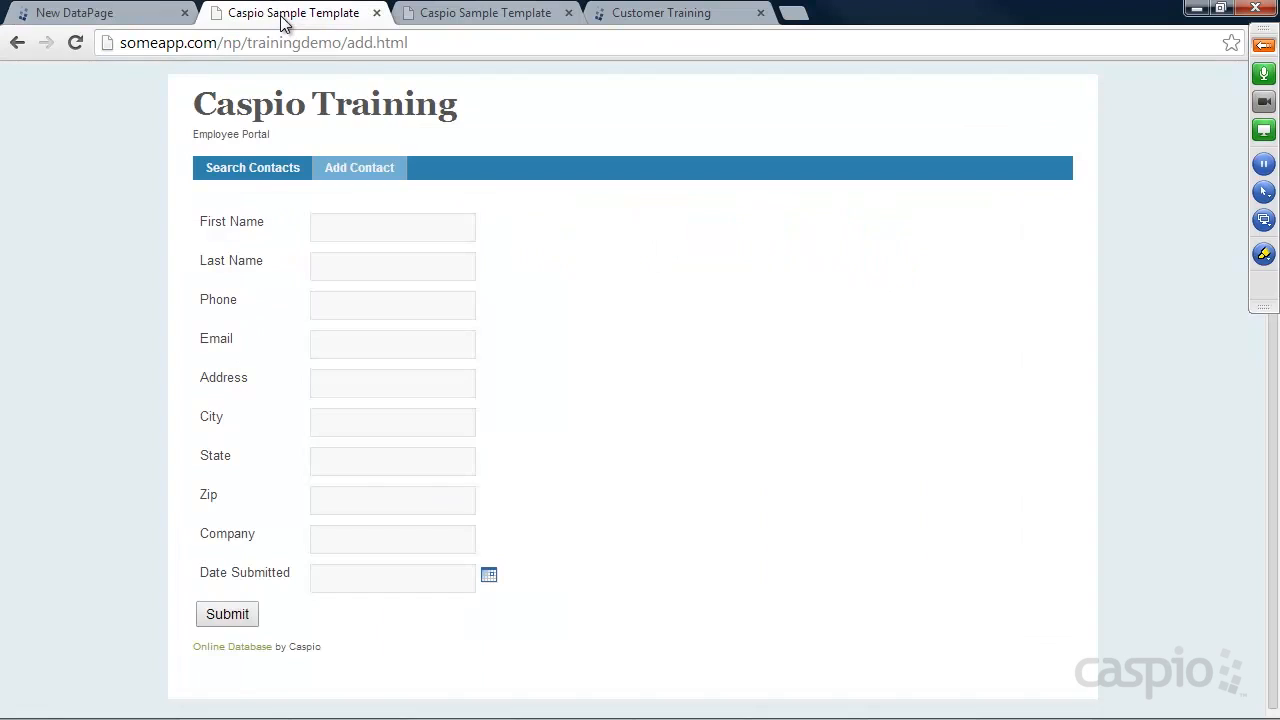
{"action": "left_click", "coordinate": [261, 168]}
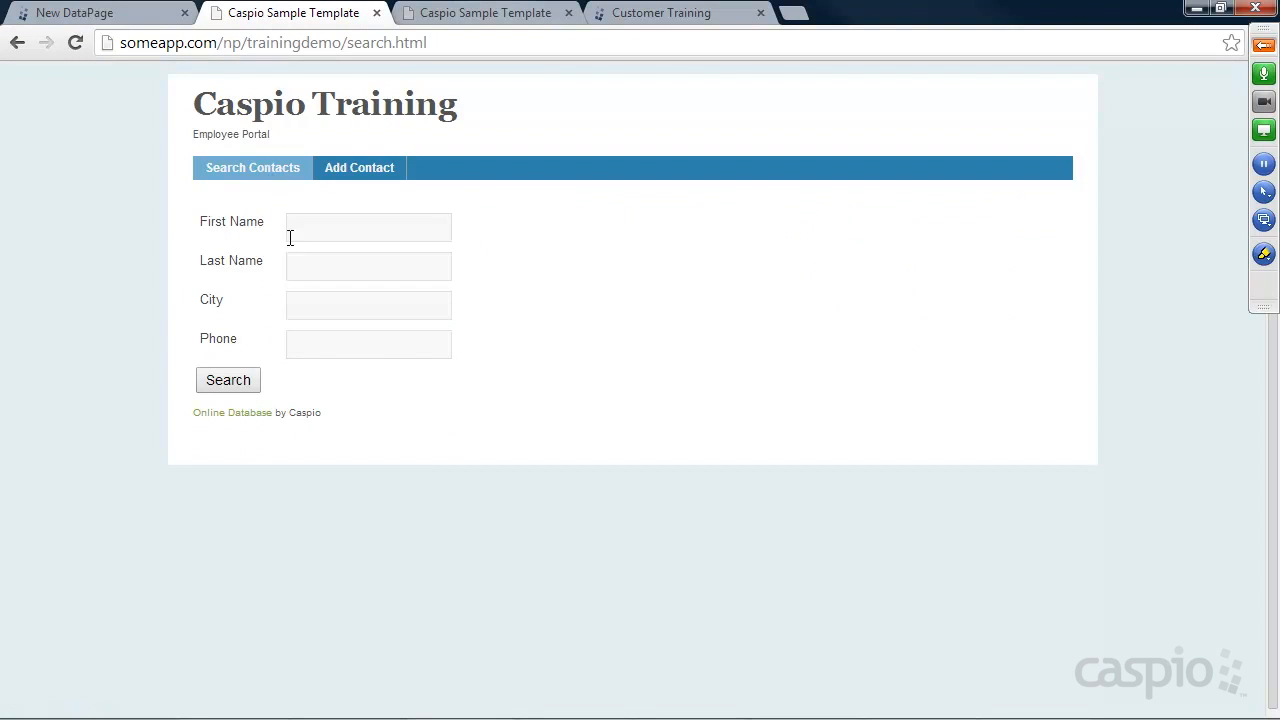
{"action": "left_click", "coordinate": [250, 380]}
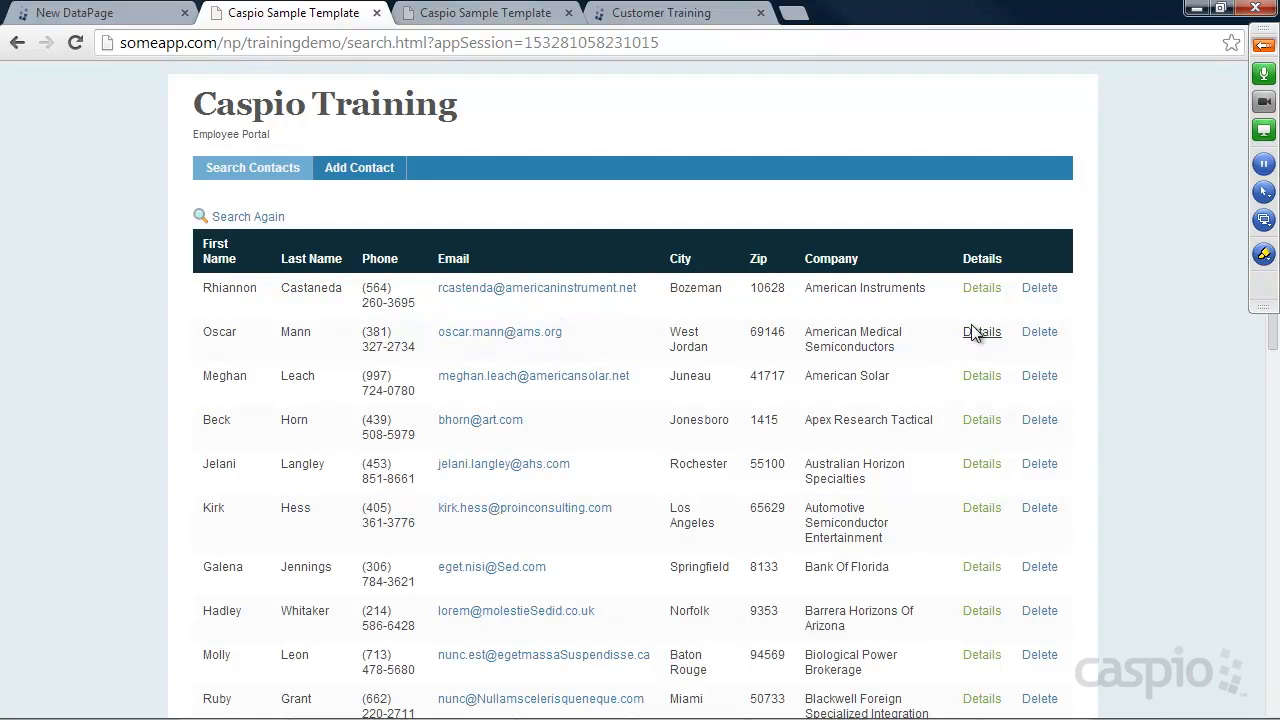
{"action": "left_click", "coordinate": [983, 289]}
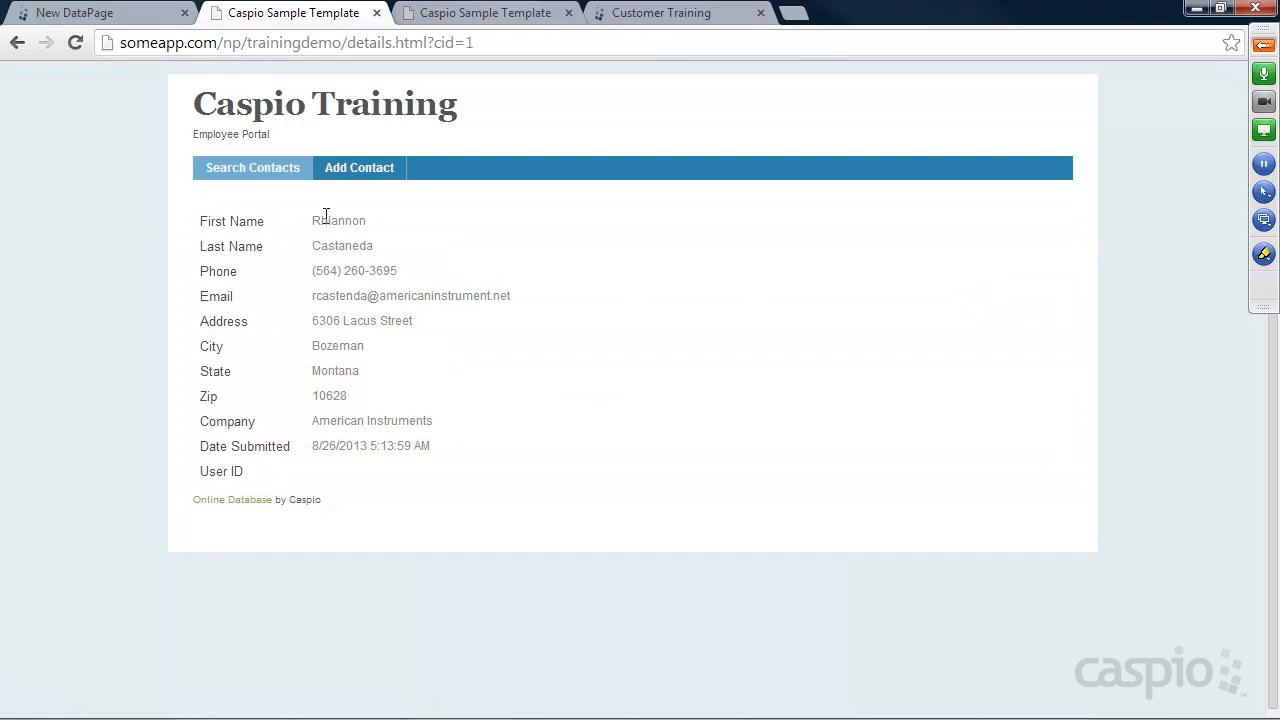
{"action": "left_click", "coordinate": [145, 16]}
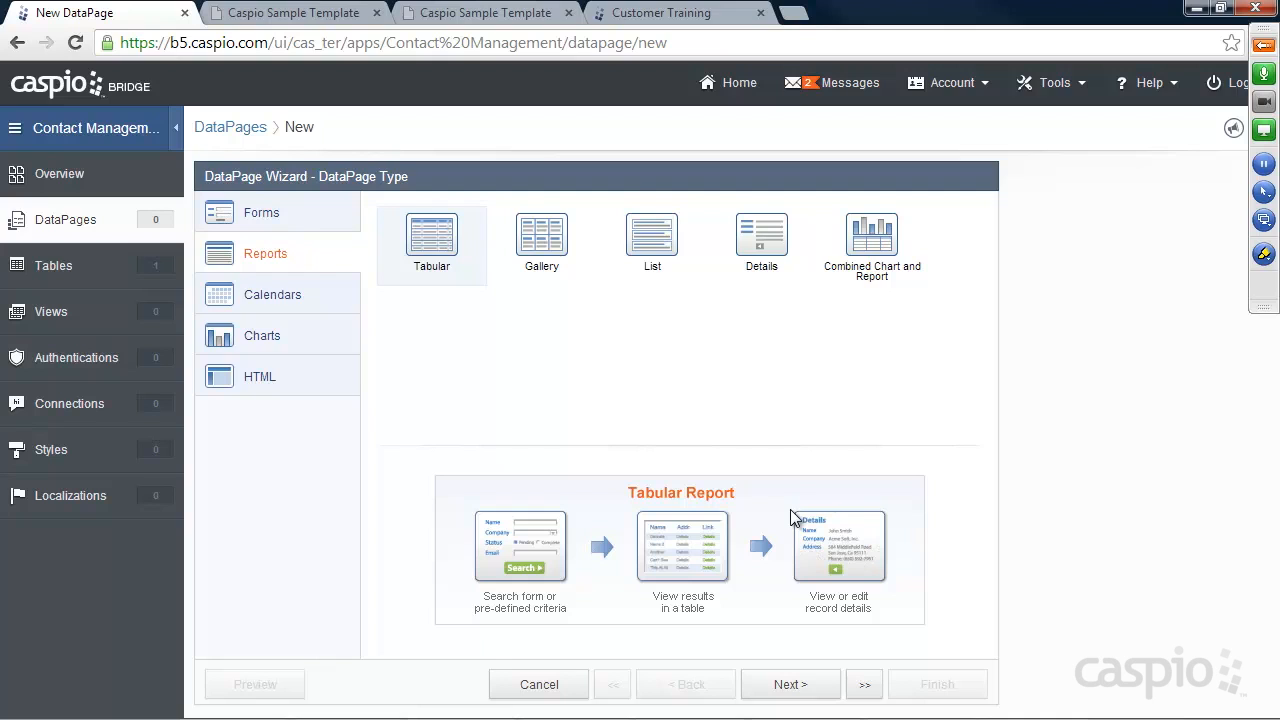
Browse the Calendar, Chart and HTML types, then continue with Submission Form to the DataSource step
{"action": "left_click", "coordinate": [265, 300]}
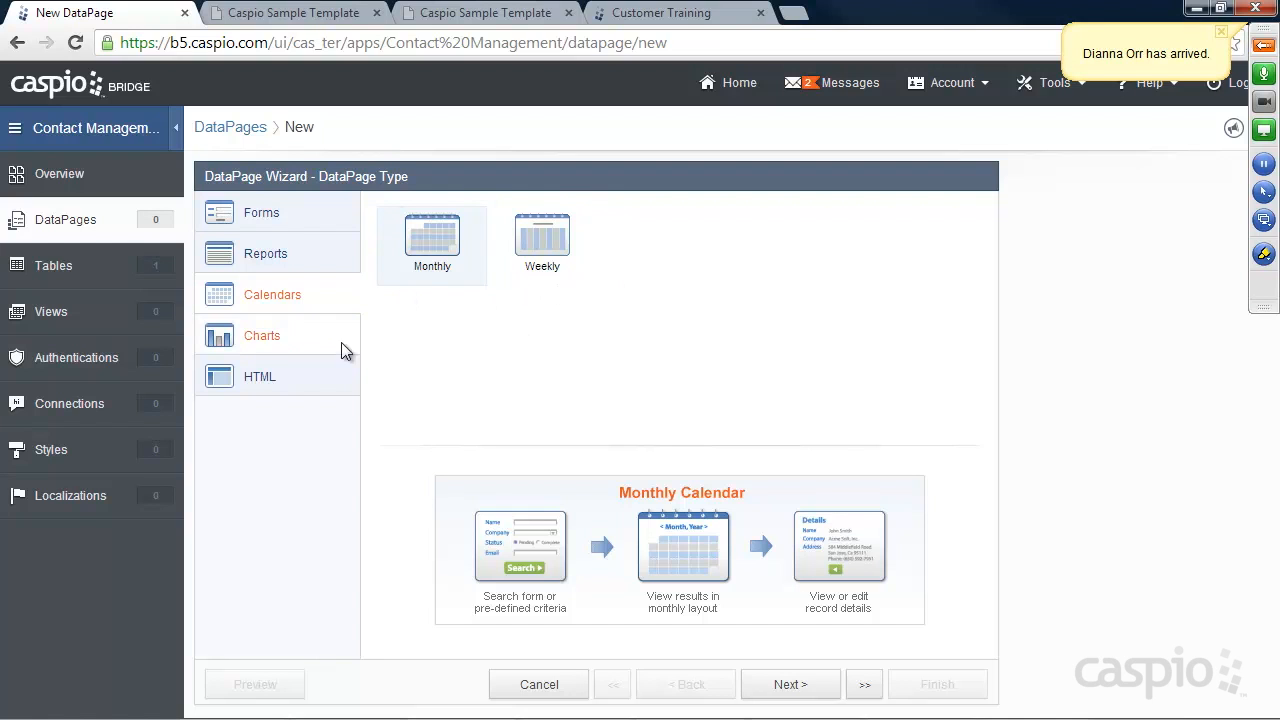
{"action": "left_click", "coordinate": [269, 339]}
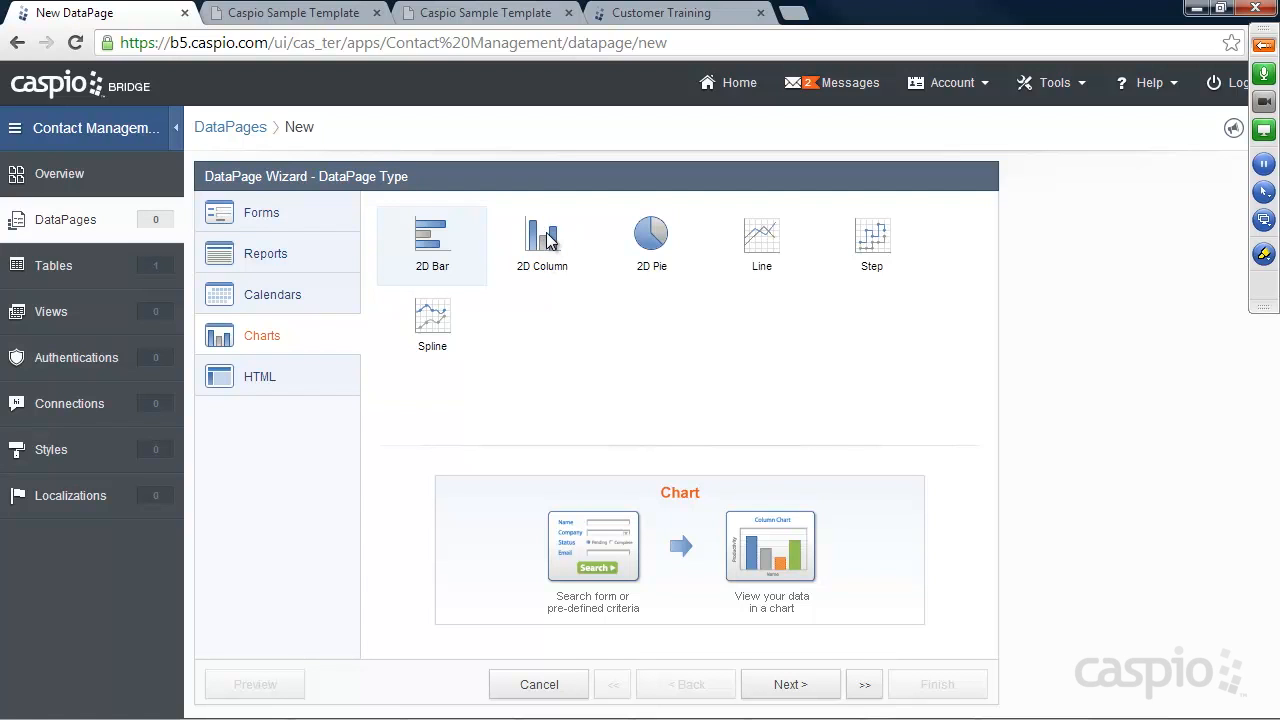
{"action": "left_click", "coordinate": [286, 376]}
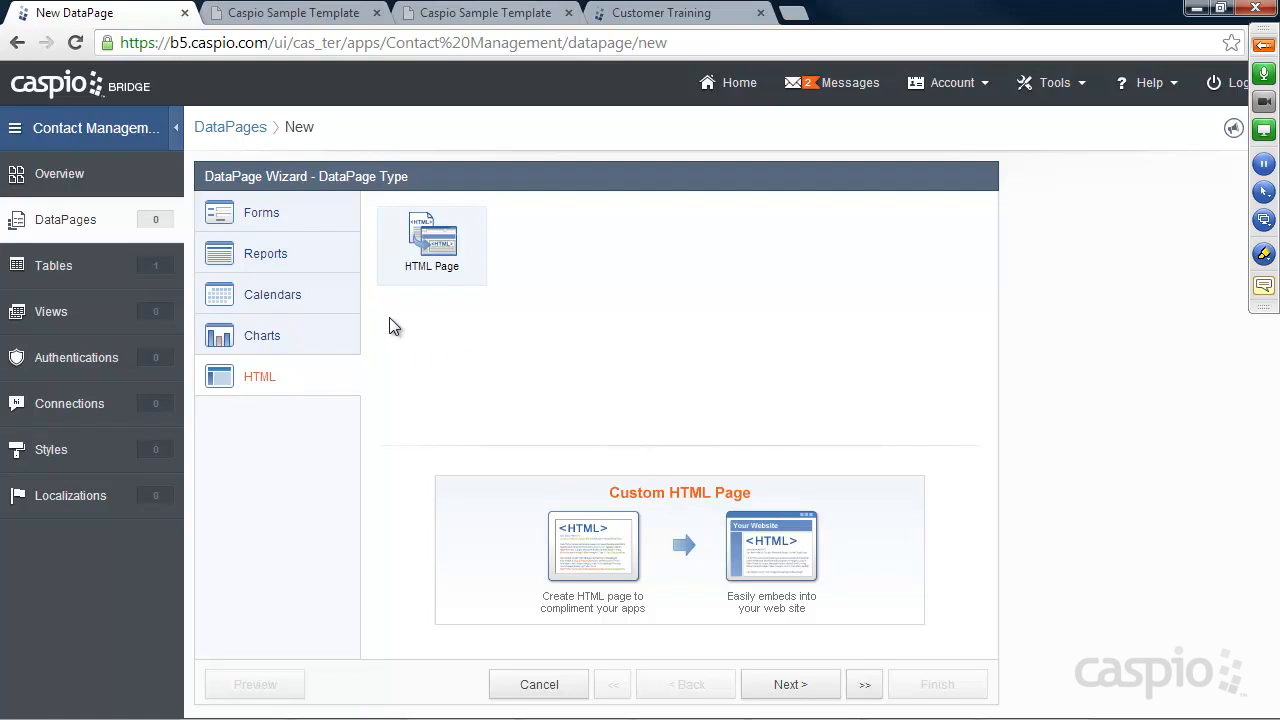
{"action": "left_click", "coordinate": [262, 218]}
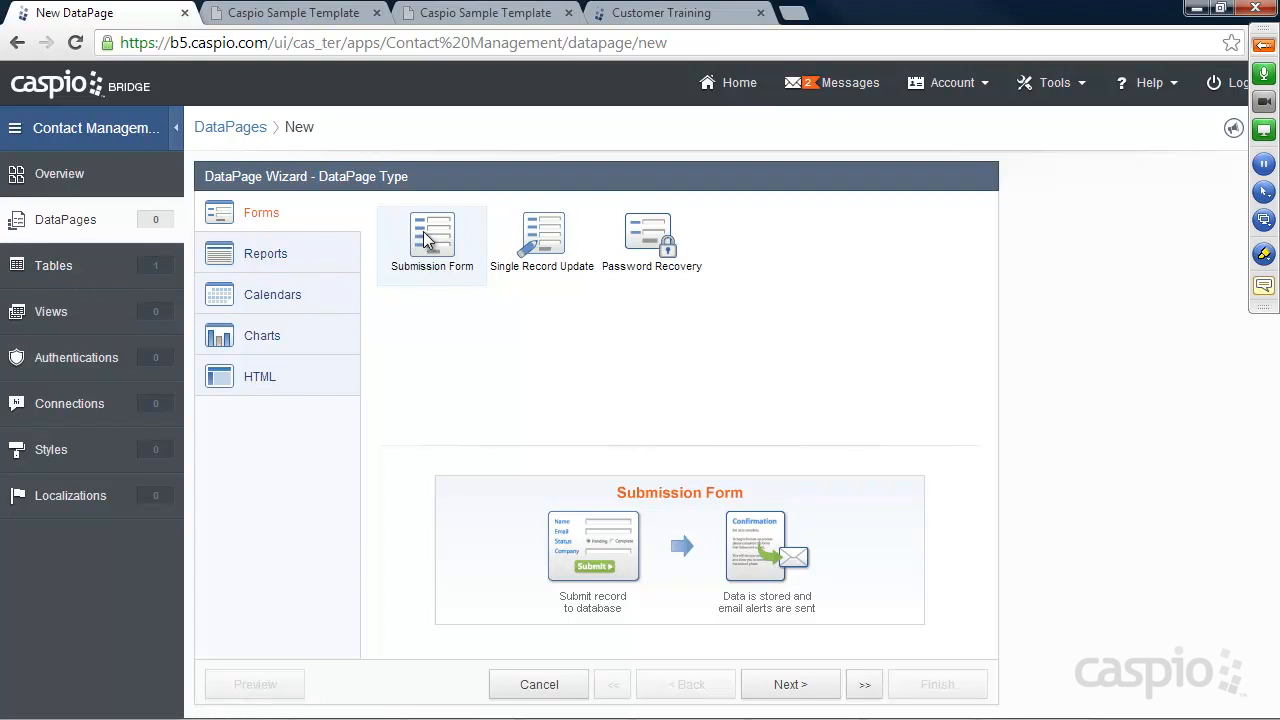
{"action": "left_click", "coordinate": [789, 686]}
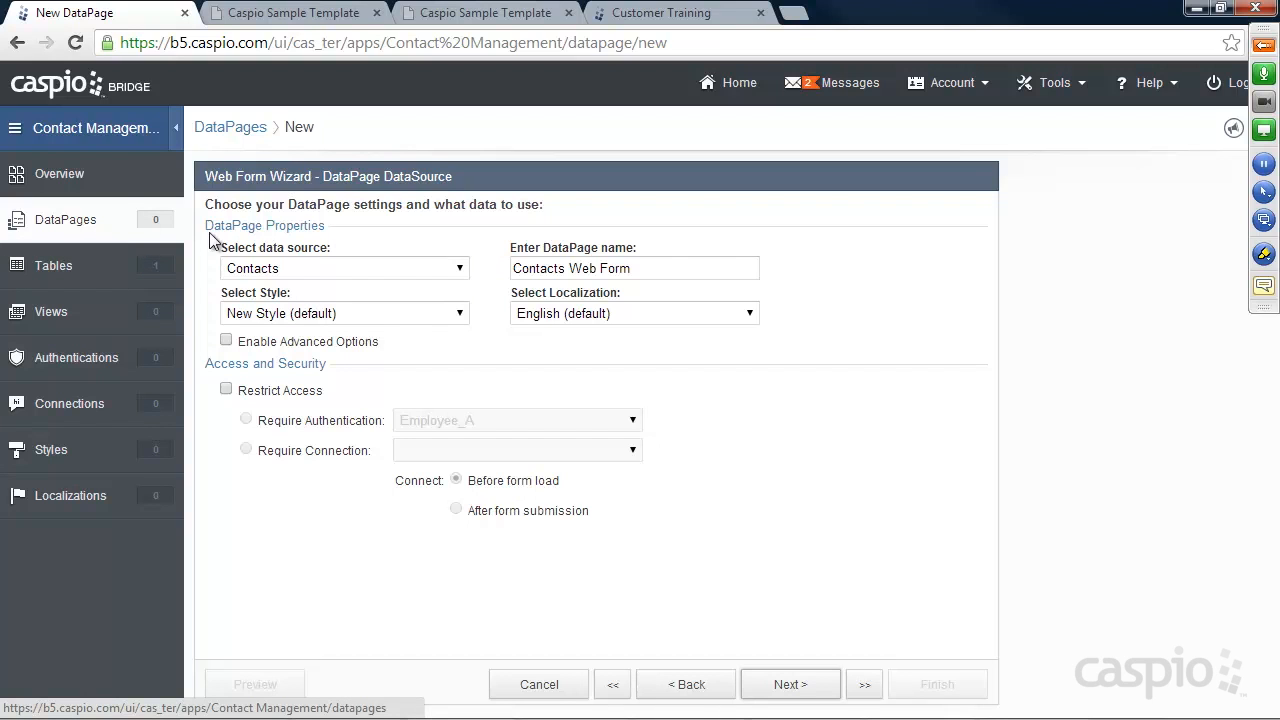
Keep Contacts as the data source and rename the DataPage to 'Input New Contact Form'
{"action": "left_click", "coordinate": [310, 270]}
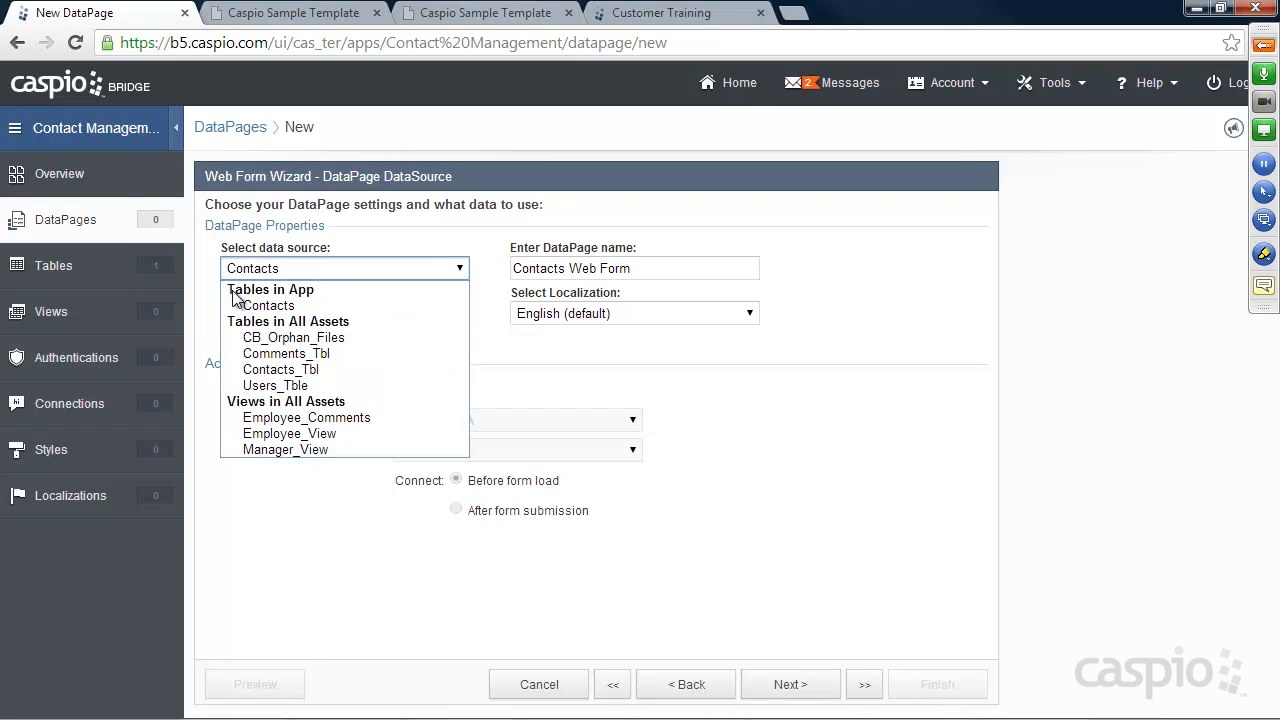
{"action": "left_click", "coordinate": [310, 310]}
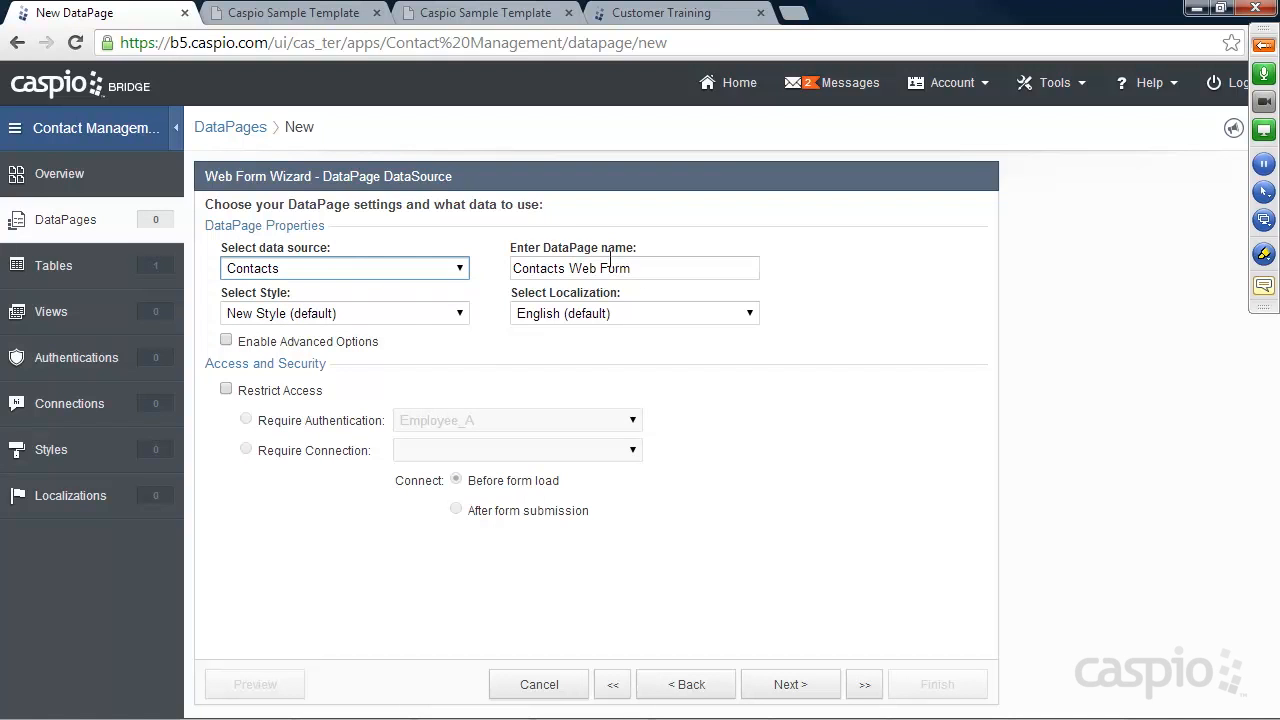
{"action": "left_click_drag", "start_coordinate": [646, 268], "coordinate": [500, 272]}
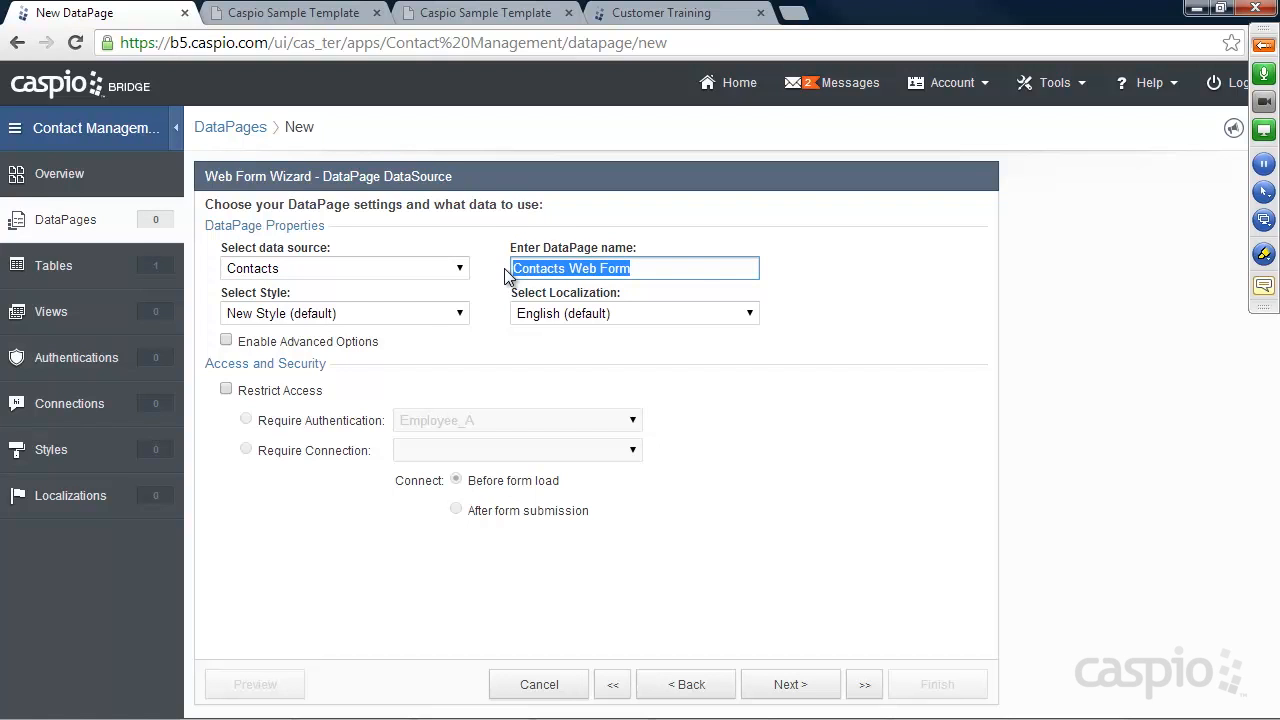
{"action": "type", "text": "Ipnout"}
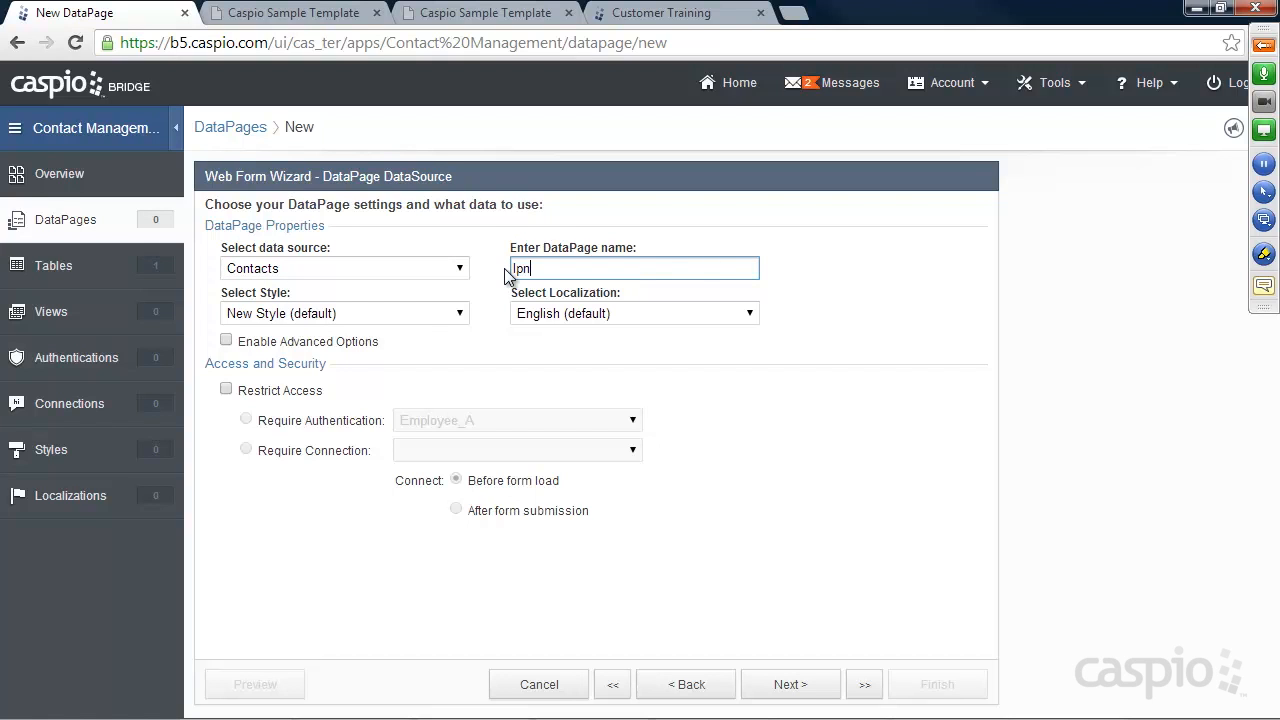
{"action": "key", "text": "BackSpace"}
{"action": "key", "text": "BackSpace"}
{"action": "key", "text": "BackSpace"}
{"action": "key", "text": "BackSpace"}
{"action": "key", "text": "BackSpace"}
{"action": "type", "text": "nput New Contact Form"}
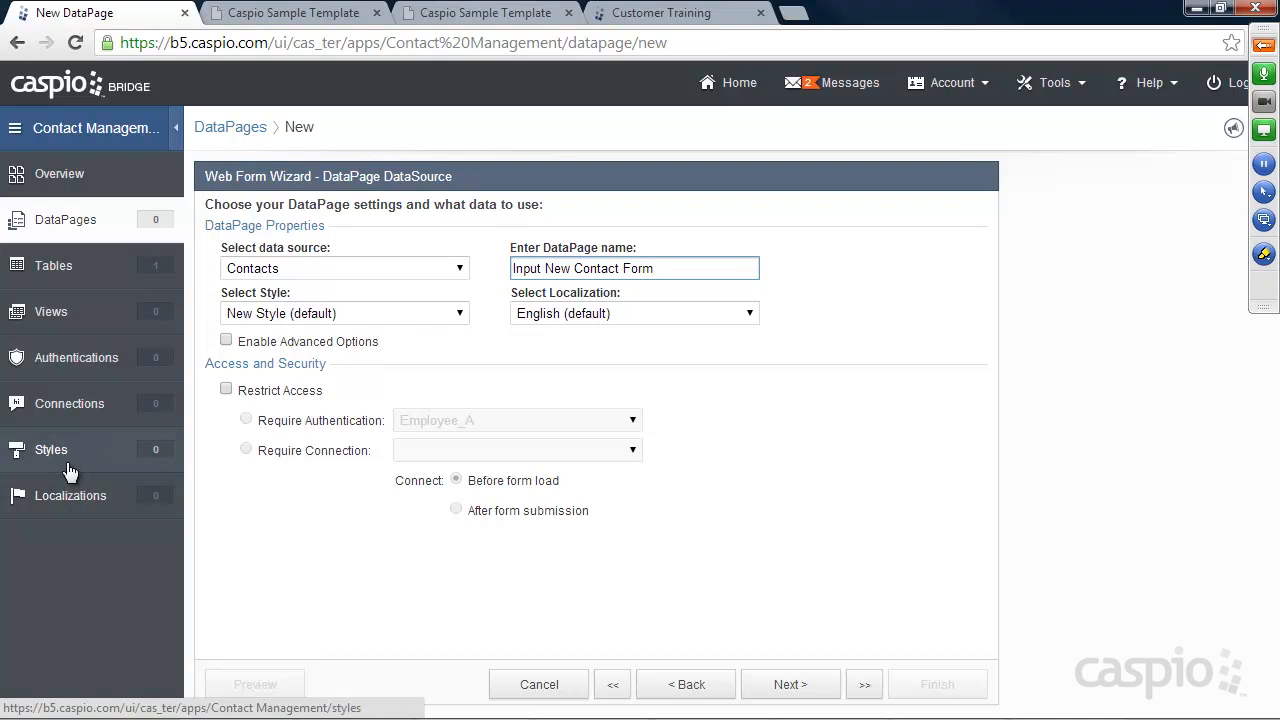
Keep New Style and English (default) localization, then advance to the Select Fields step
{"action": "left_click", "coordinate": [292, 315]}
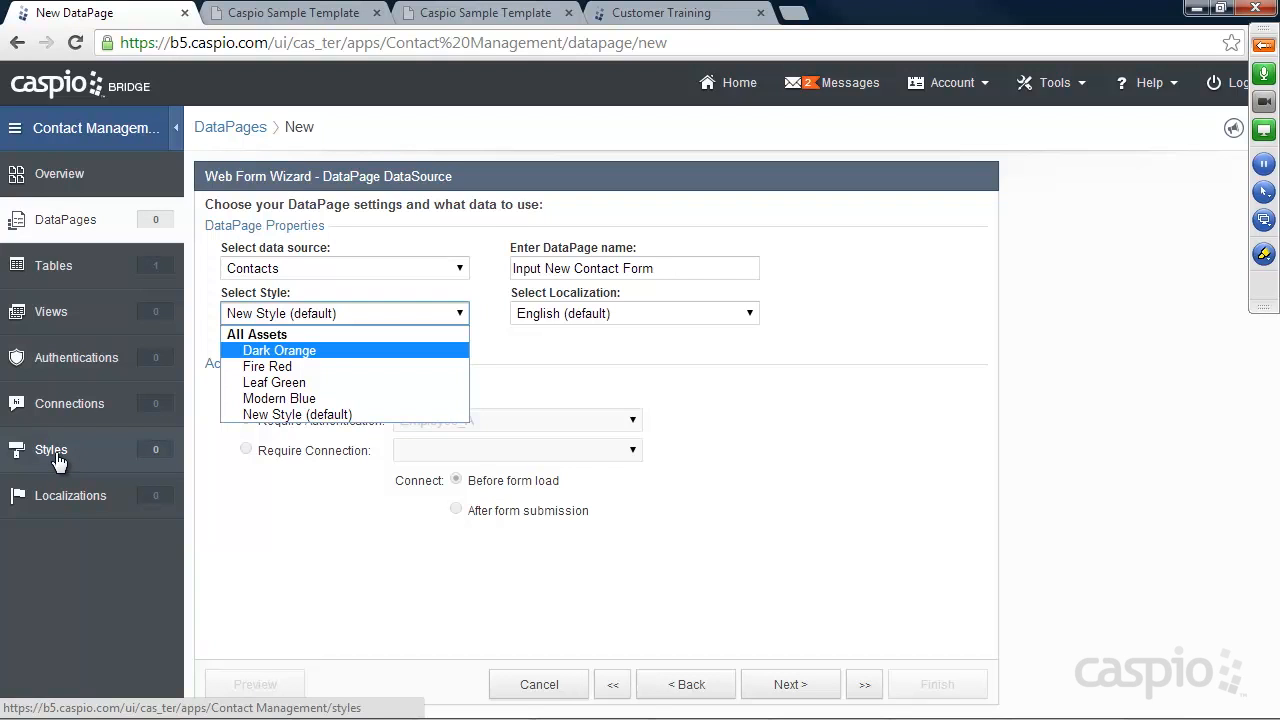
{"action": "left_click", "coordinate": [320, 290]}
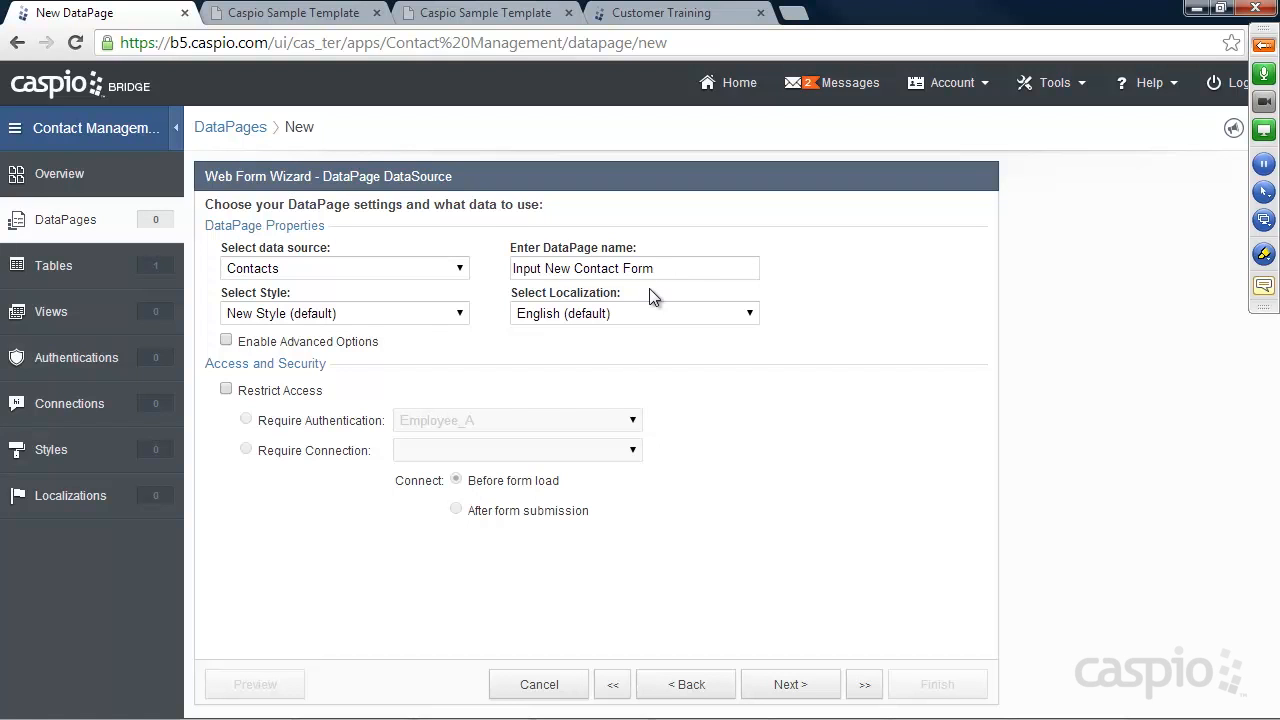
{"action": "left_click", "coordinate": [459, 314]}
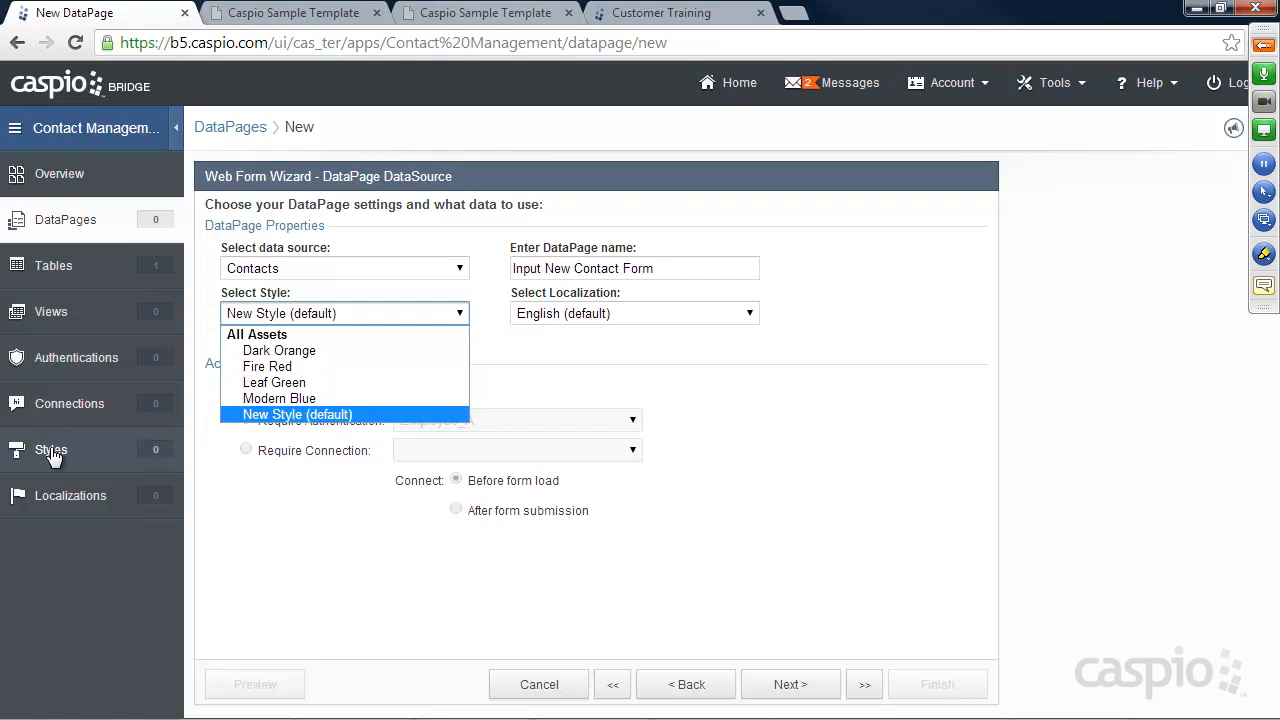
{"action": "left_click", "coordinate": [291, 413]}
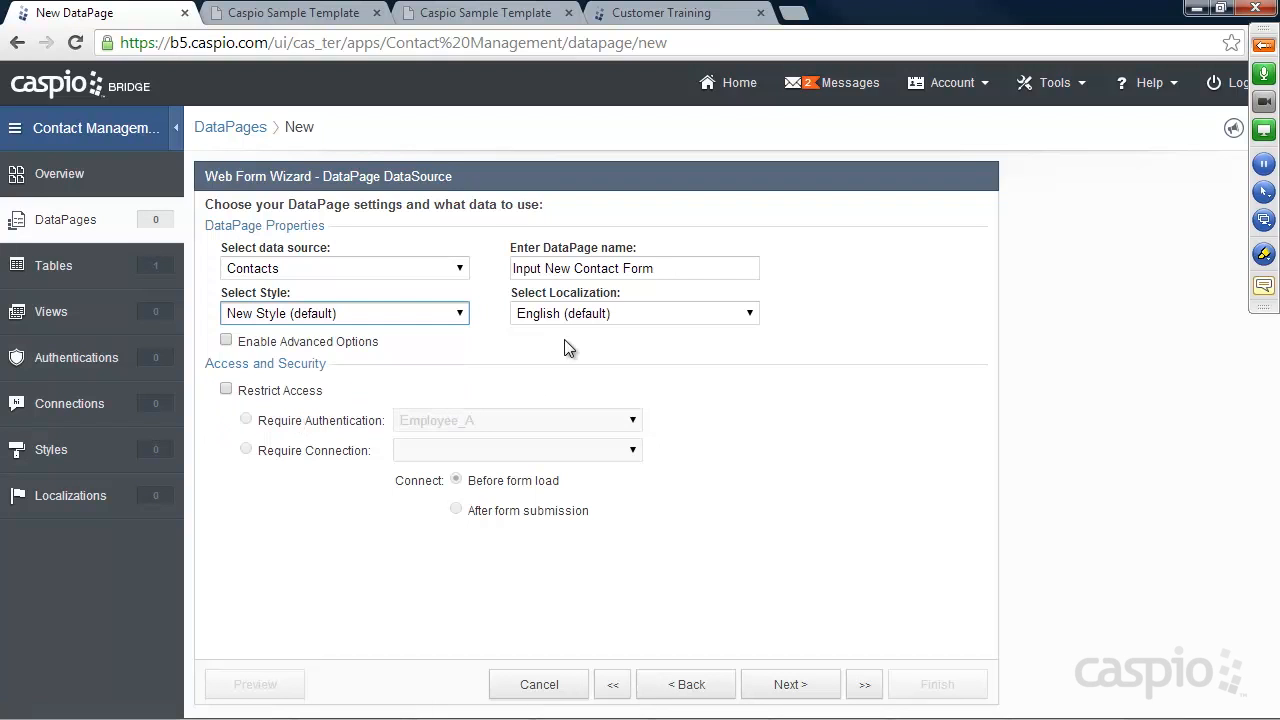
{"action": "left_click", "coordinate": [578, 314]}
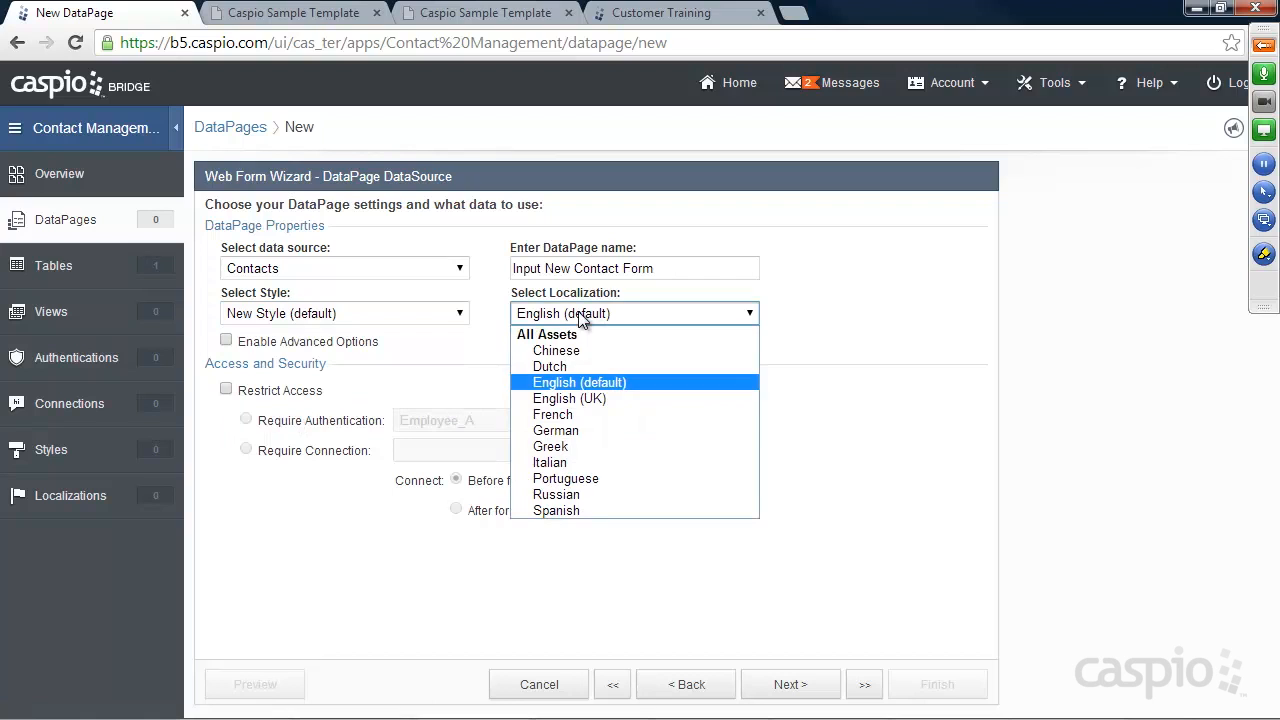
{"action": "left_click", "coordinate": [578, 382]}
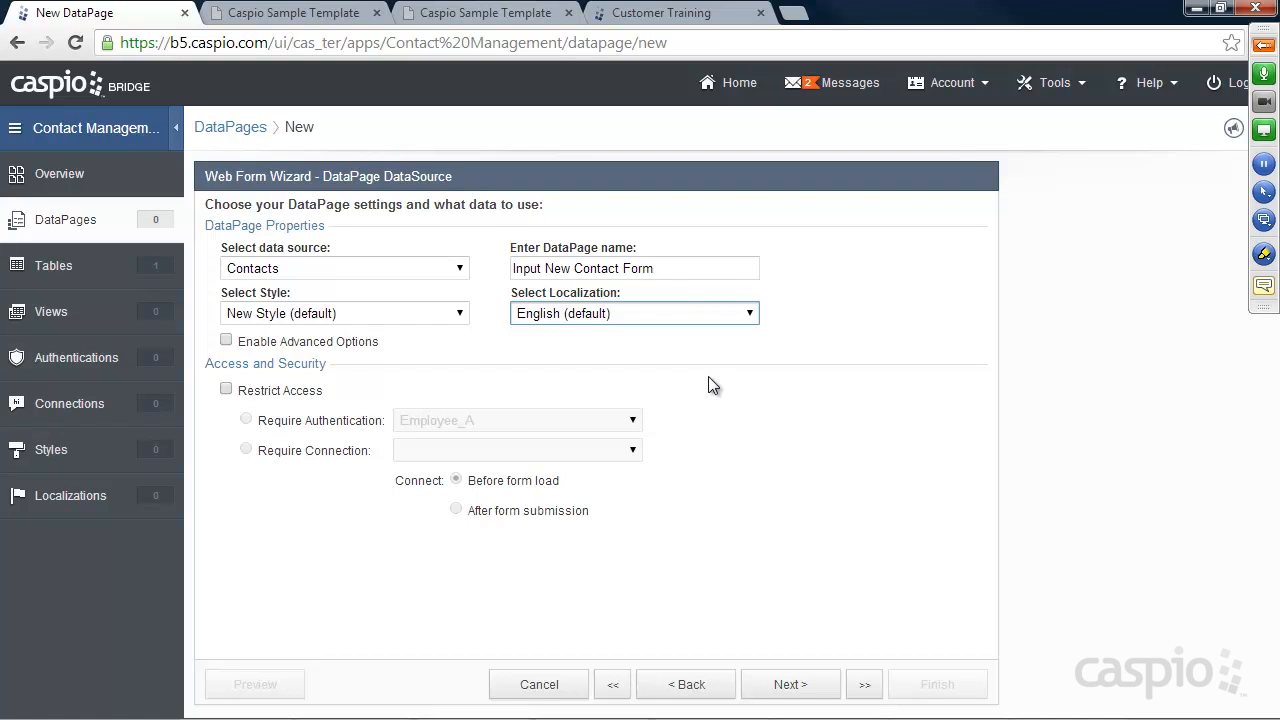
{"action": "left_click", "coordinate": [789, 686]}
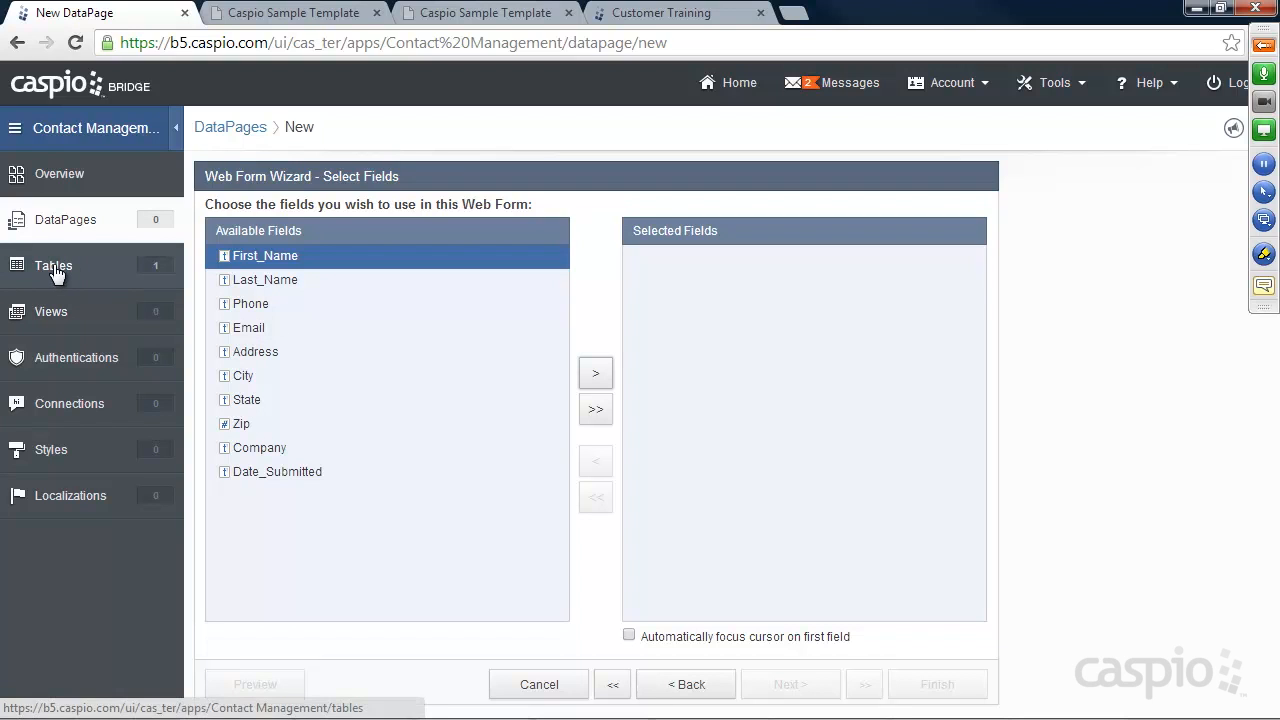
Add First_Name, Last_Name and Phone, then all remaining Contacts fields, and proceed to Configure Fields
{"action": "left_click", "coordinate": [676, 686]}
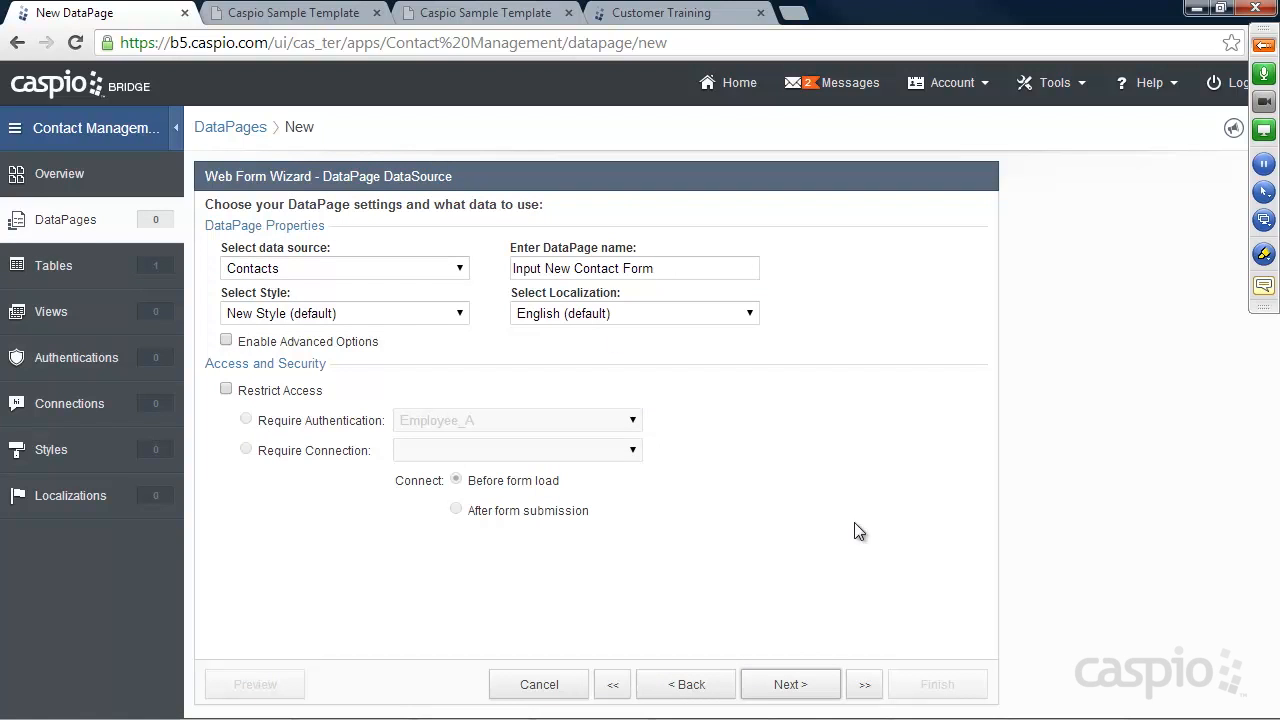
{"action": "left_click", "coordinate": [792, 688]}
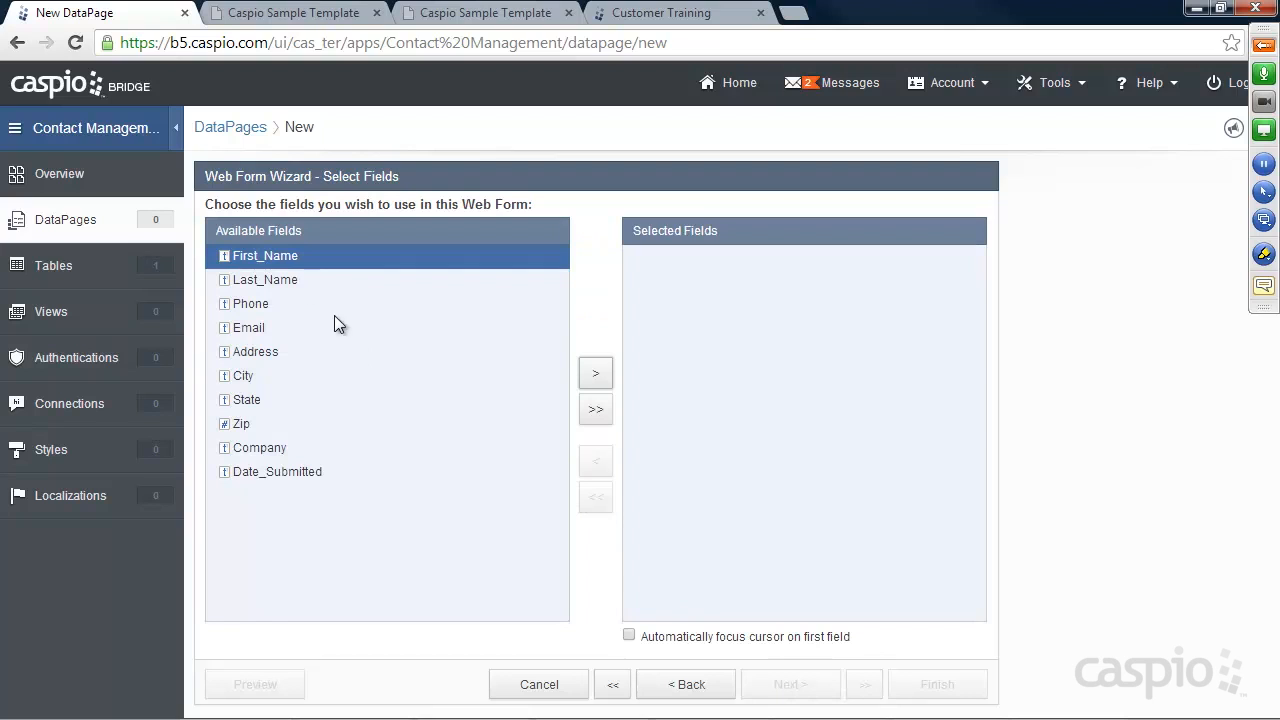
{"action": "left_click", "coordinate": [597, 376]}
{"action": "left_click", "coordinate": [597, 377]}
{"action": "left_click", "coordinate": [597, 377]}
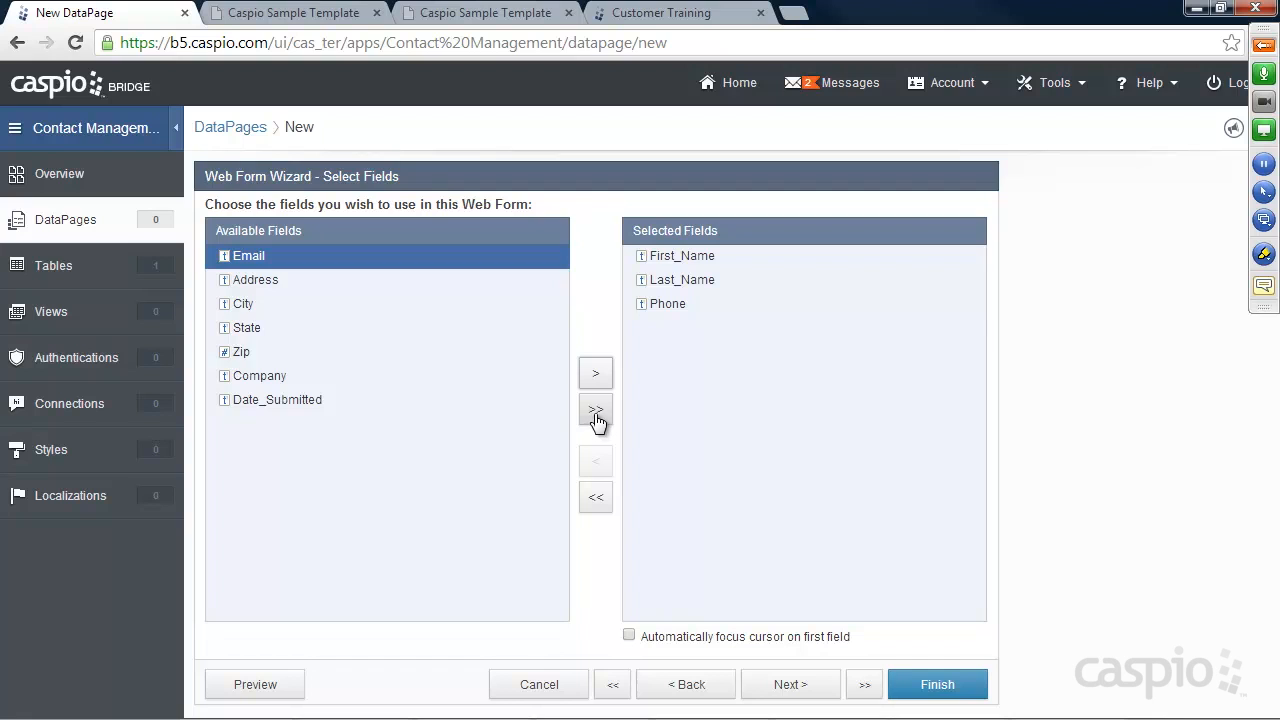
{"action": "left_click", "coordinate": [595, 416]}
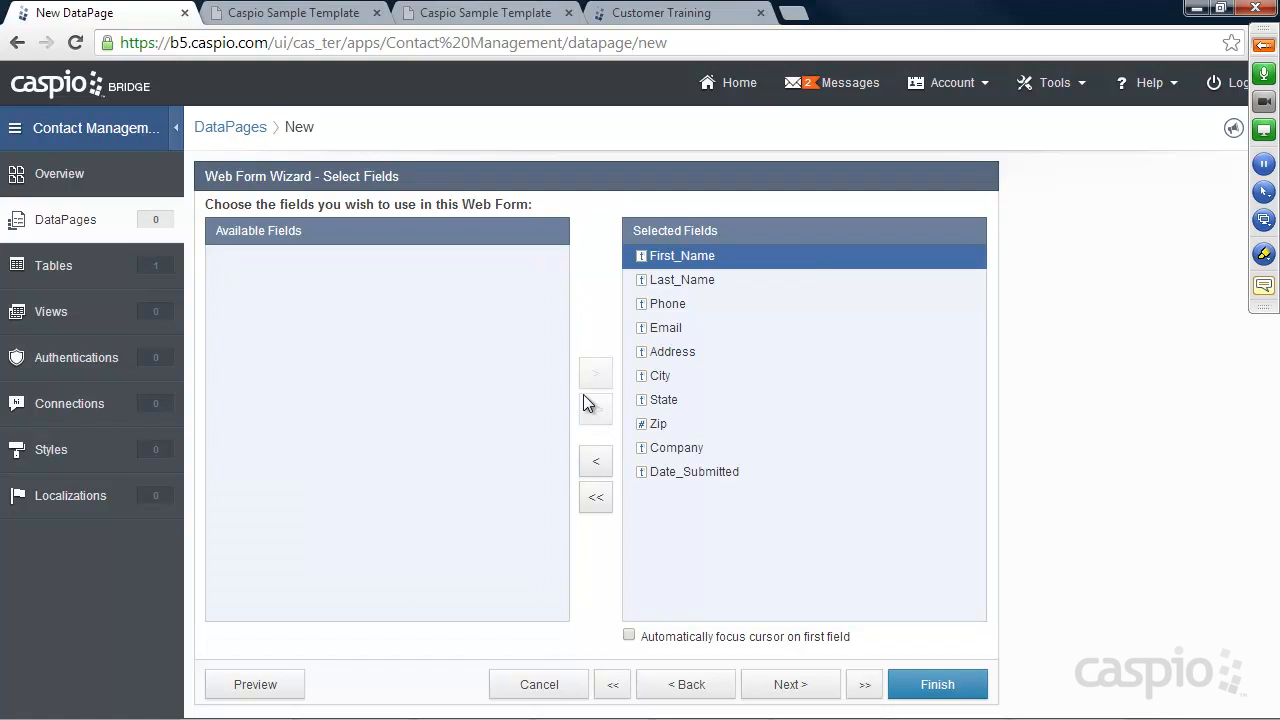
{"action": "left_click", "coordinate": [798, 695]}
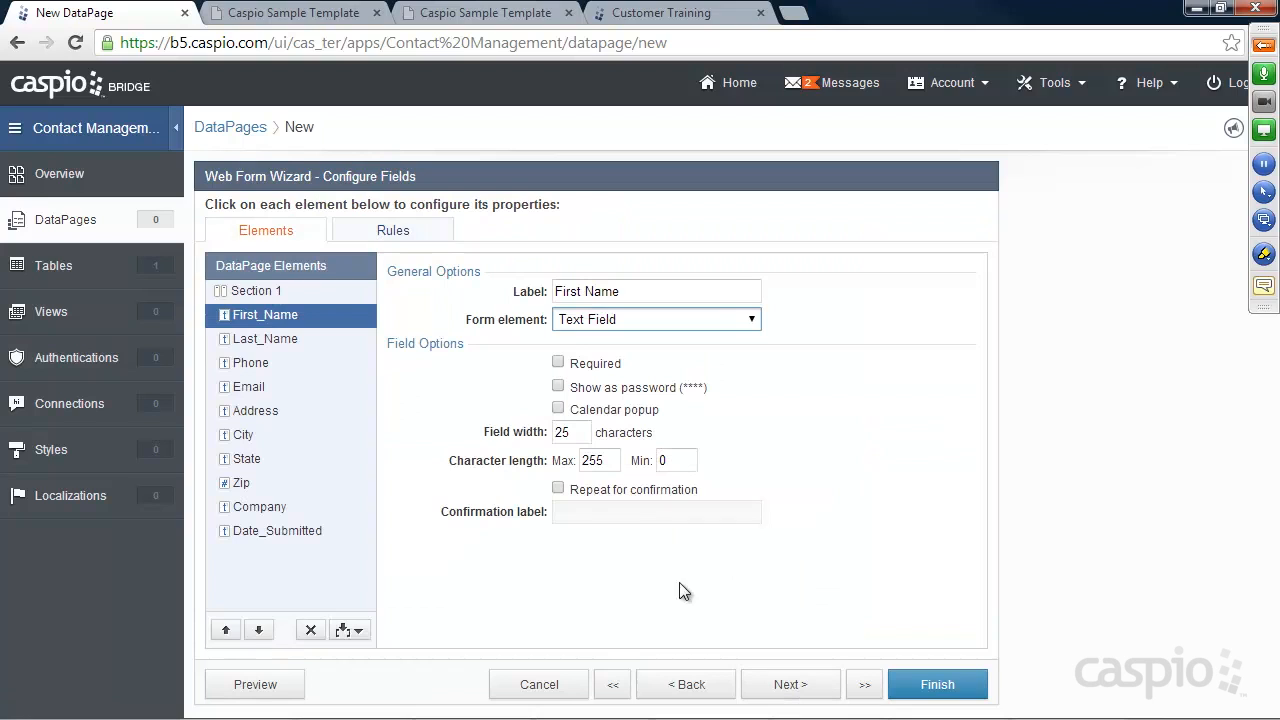
Review the Last_Name, Phone, Email and Address field settings
{"action": "left_click", "coordinate": [411, 208]}
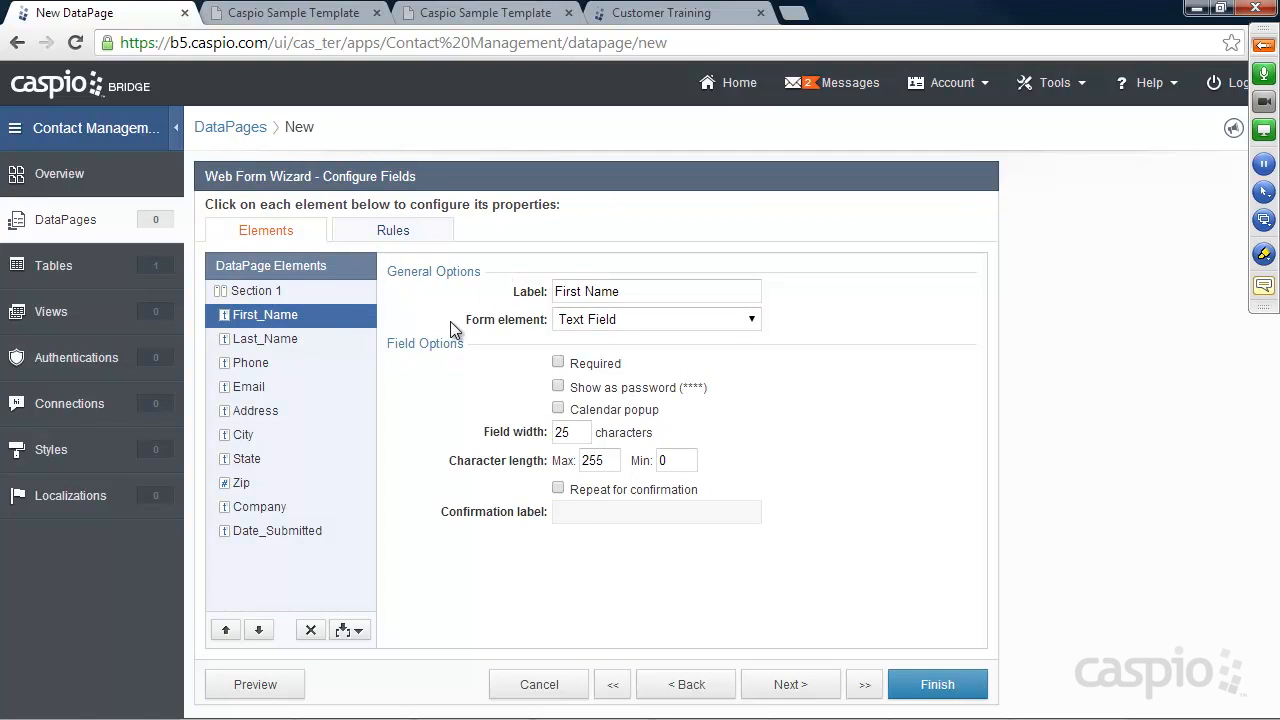
{"action": "left_click", "coordinate": [268, 340]}
{"action": "left_click", "coordinate": [264, 363]}
{"action": "left_click", "coordinate": [260, 388]}
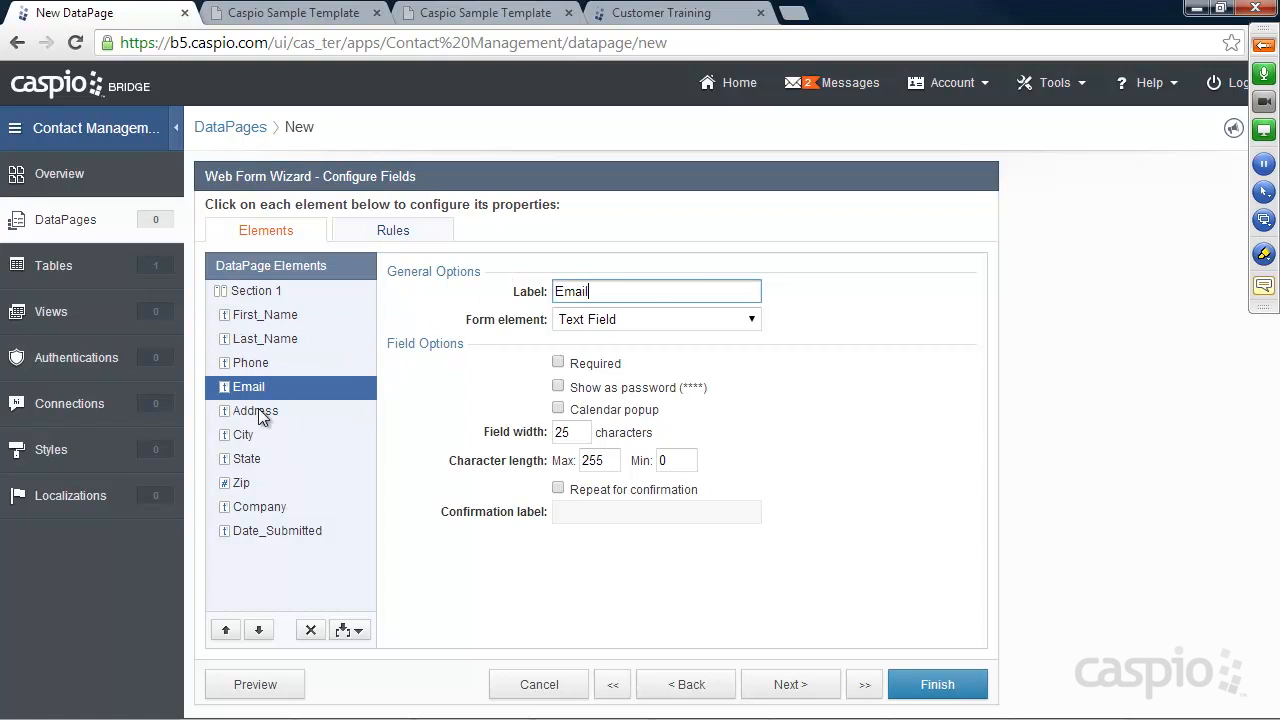
{"action": "left_click", "coordinate": [258, 410]}
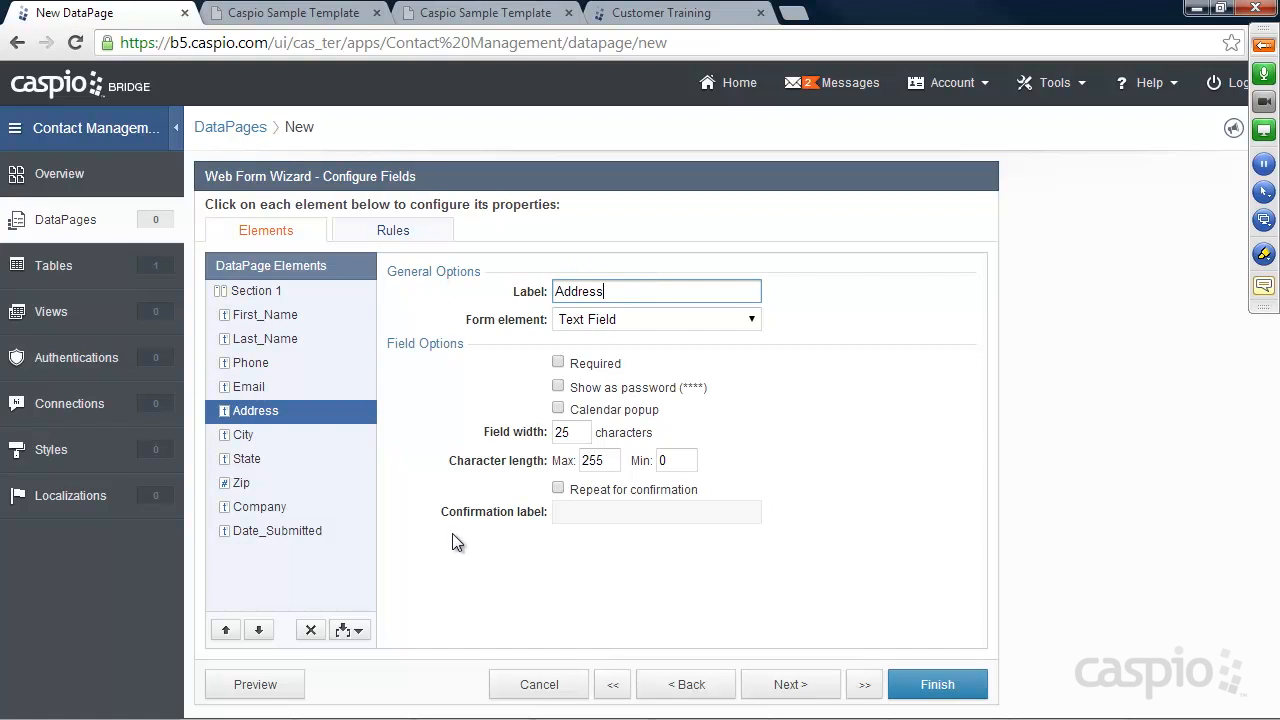
Make First_Name required, try it as a Text Area, then revert it to a Text Field
{"action": "left_click", "coordinate": [264, 316]}
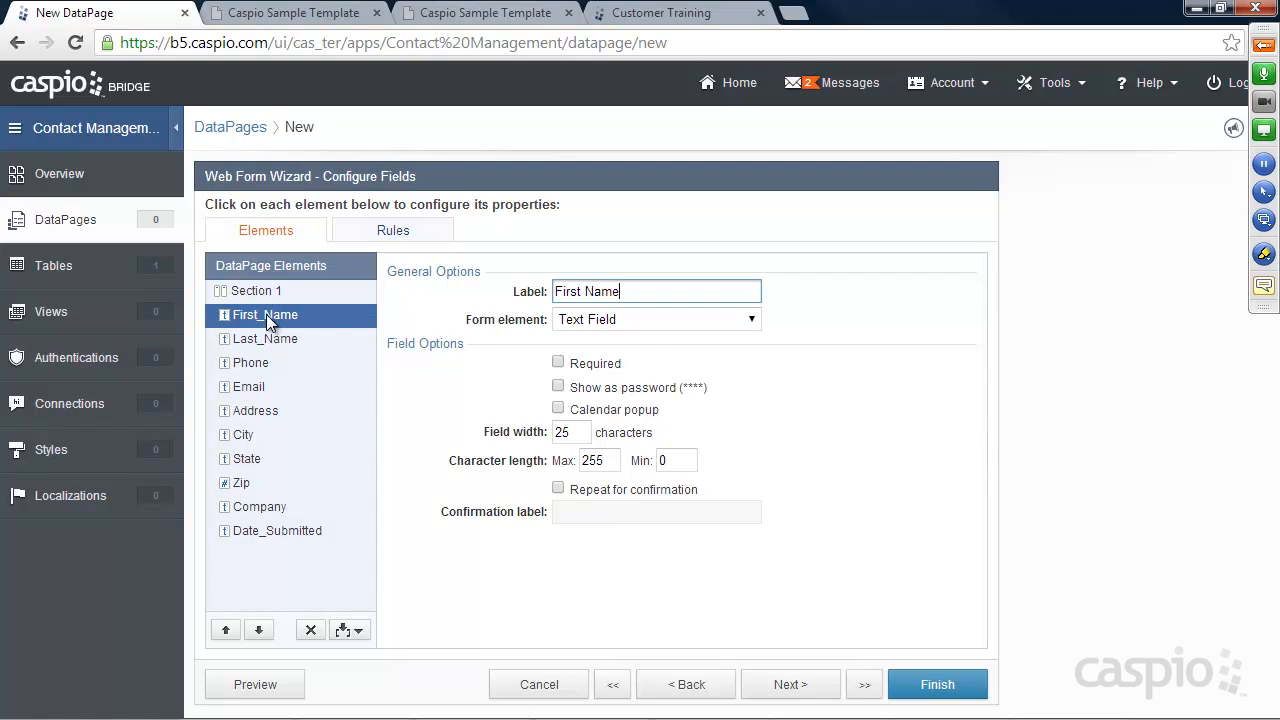
{"action": "left_click", "coordinate": [558, 362]}
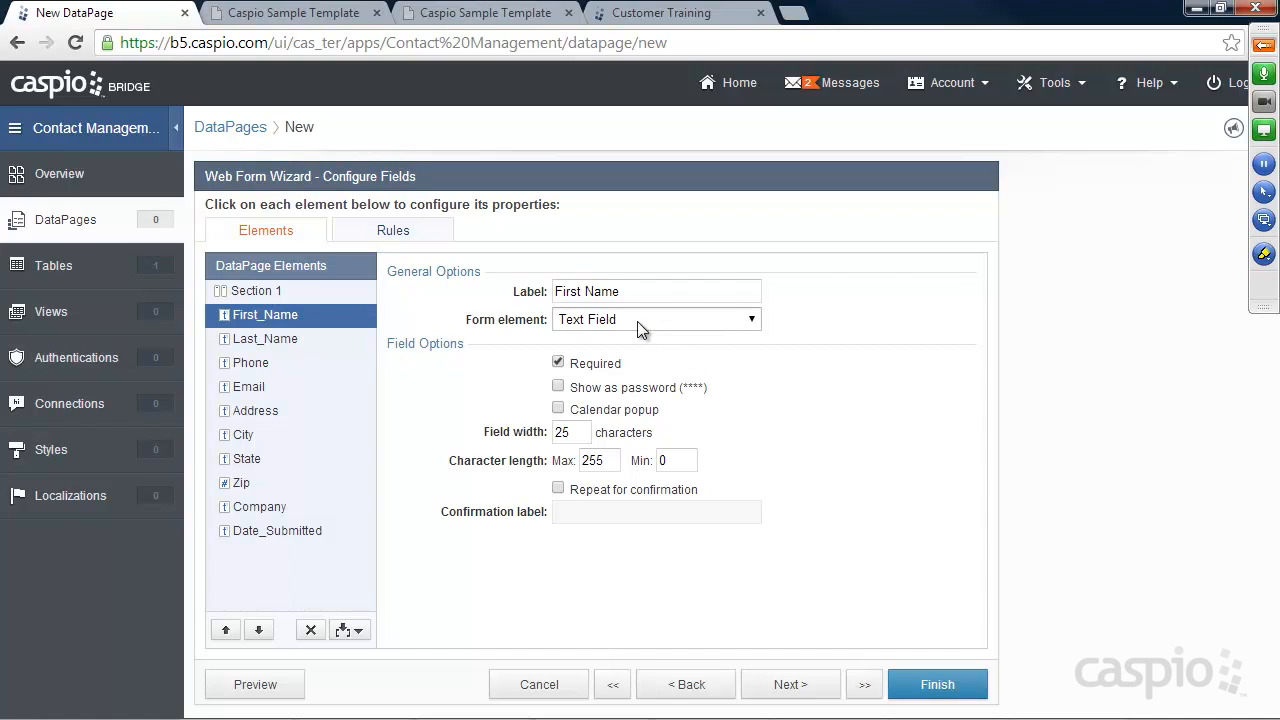
{"action": "left_click", "coordinate": [597, 324]}
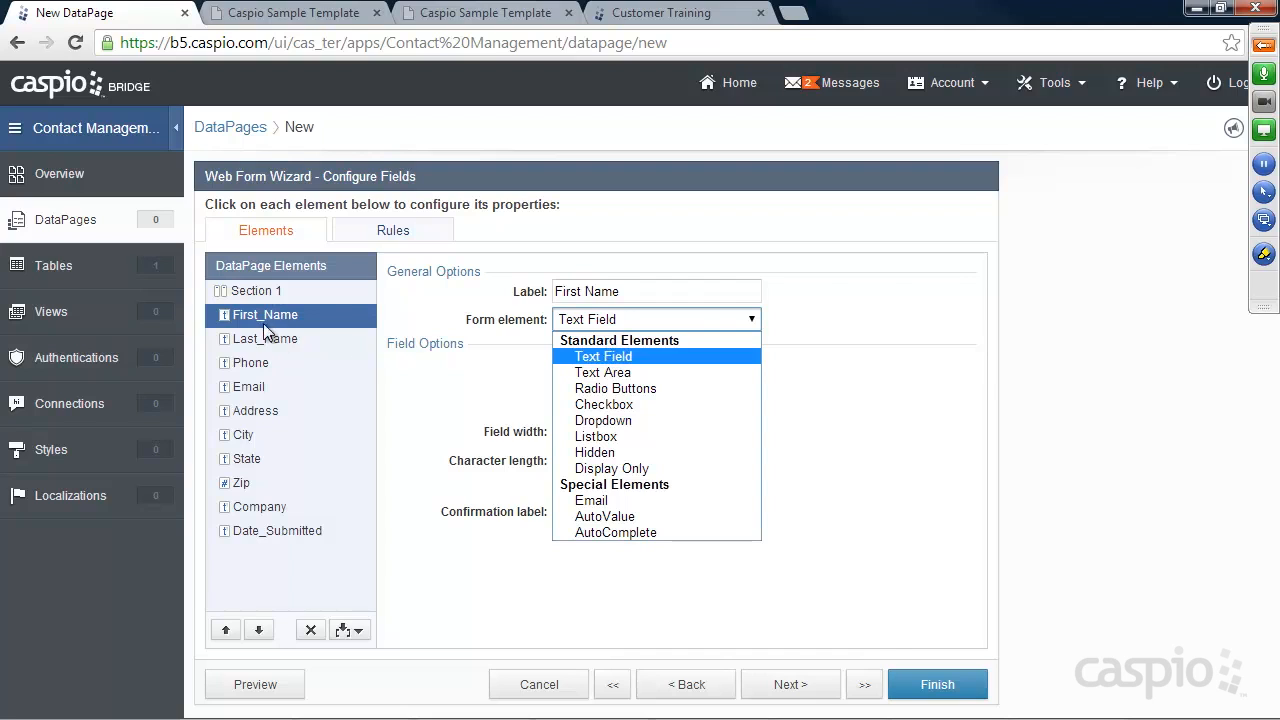
{"action": "left_click", "coordinate": [622, 373]}
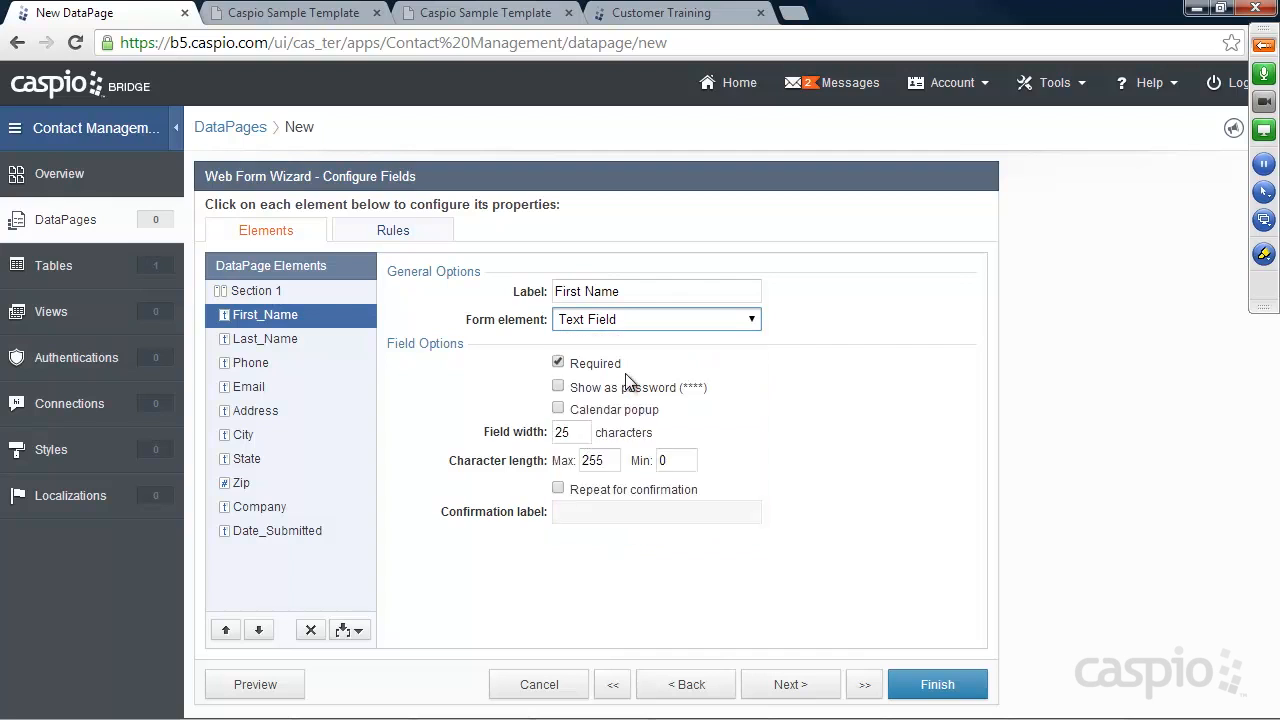
{"action": "left_click", "coordinate": [569, 418]}
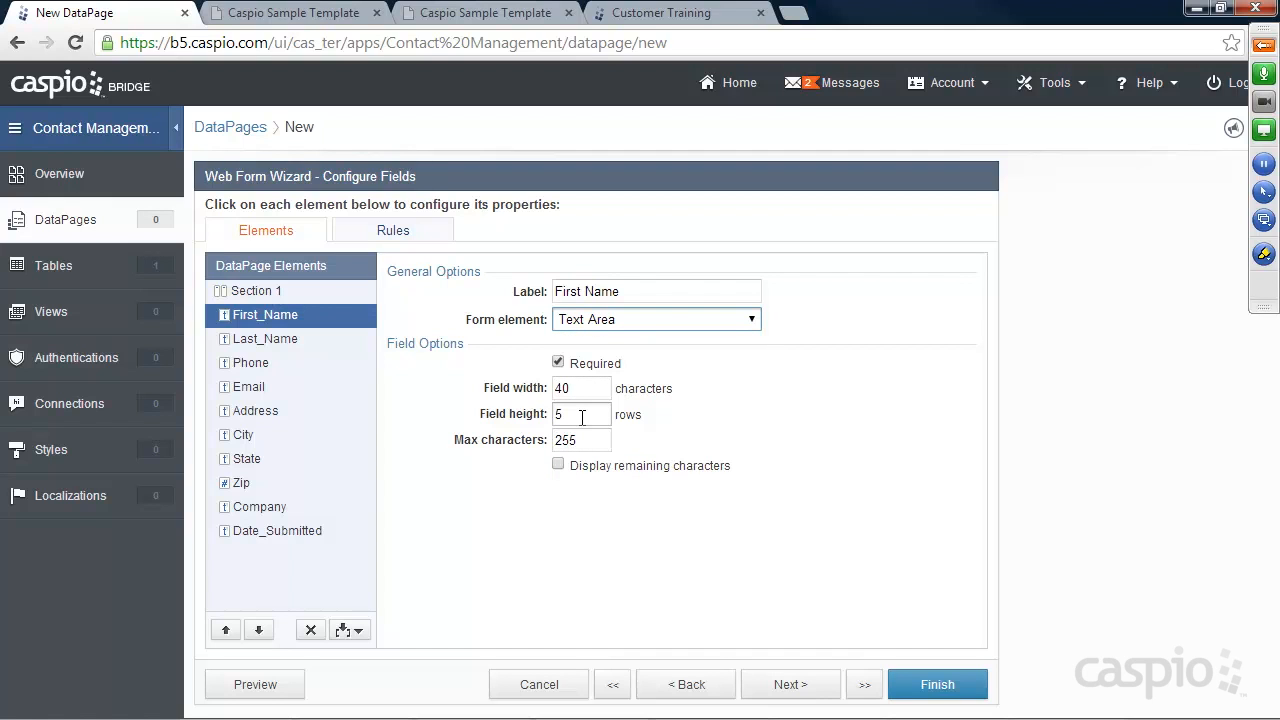
{"action": "left_click", "coordinate": [652, 320]}
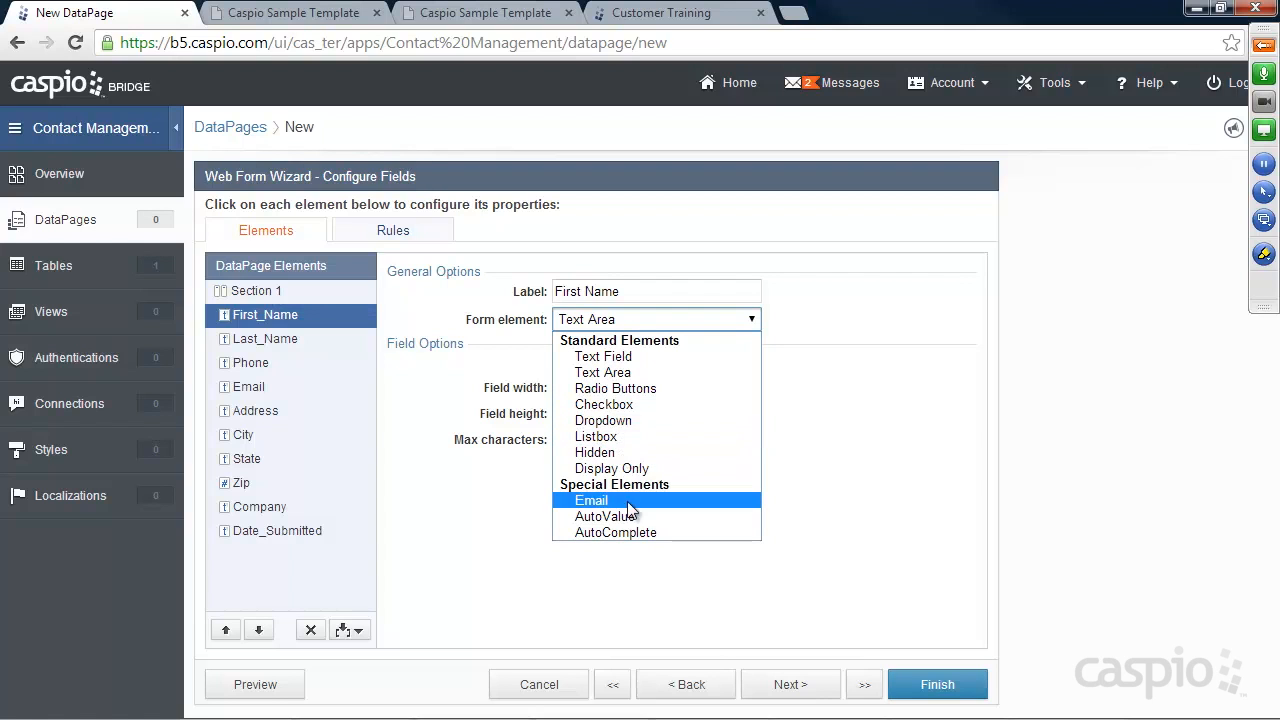
{"action": "left_click", "coordinate": [612, 358]}
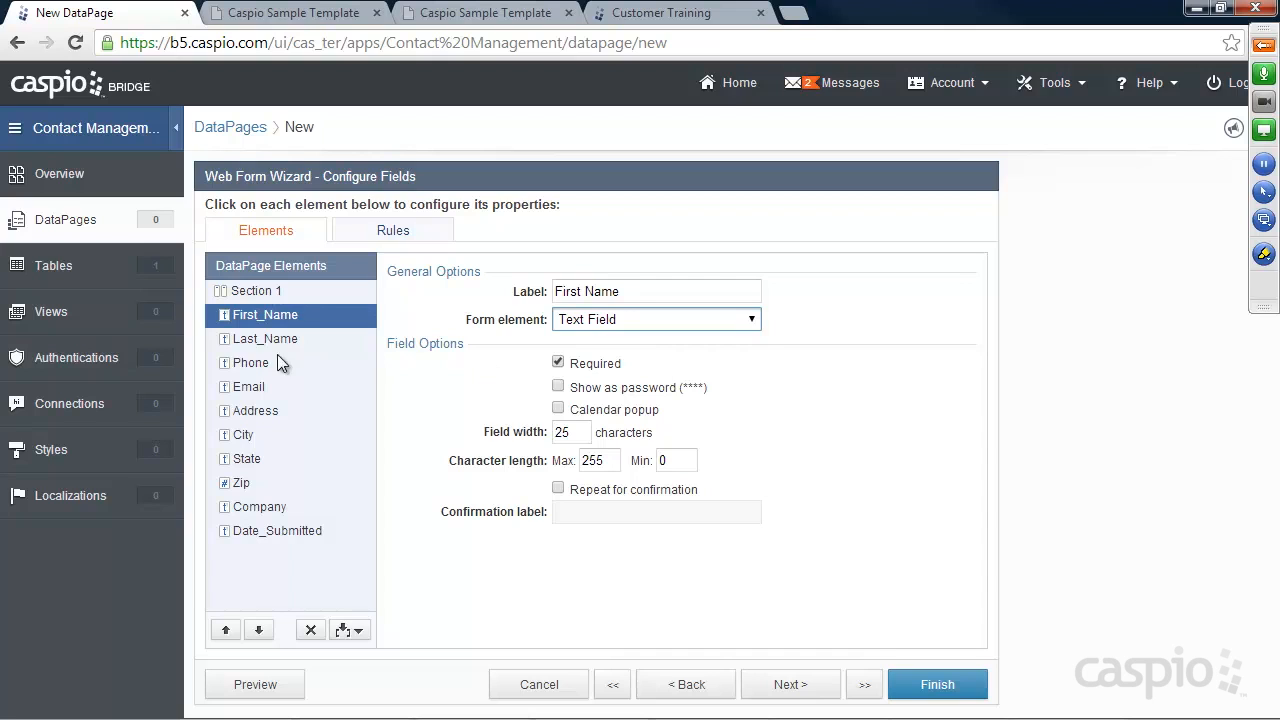
Set Last_Name's field width to 25 and its minimum character length to 0
{"action": "left_click", "coordinate": [250, 343]}
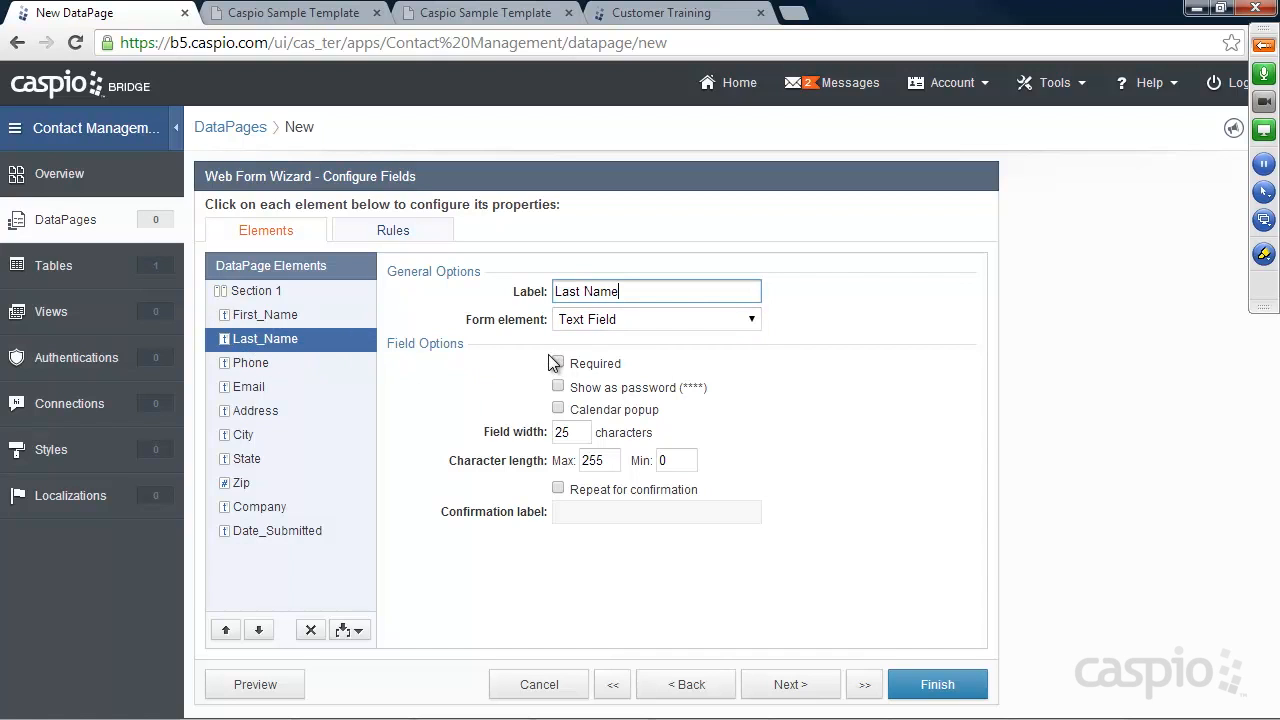
{"action": "mouse_move", "coordinate": [579, 431]}
{"action": "left_mouse_down"}
{"action": "mouse_move", "coordinate": [551, 431]}
{"action": "mouse_move", "coordinate": [600, 430]}
{"action": "left_mouse_up"}
{"action": "left_click", "coordinate": [577, 431]}
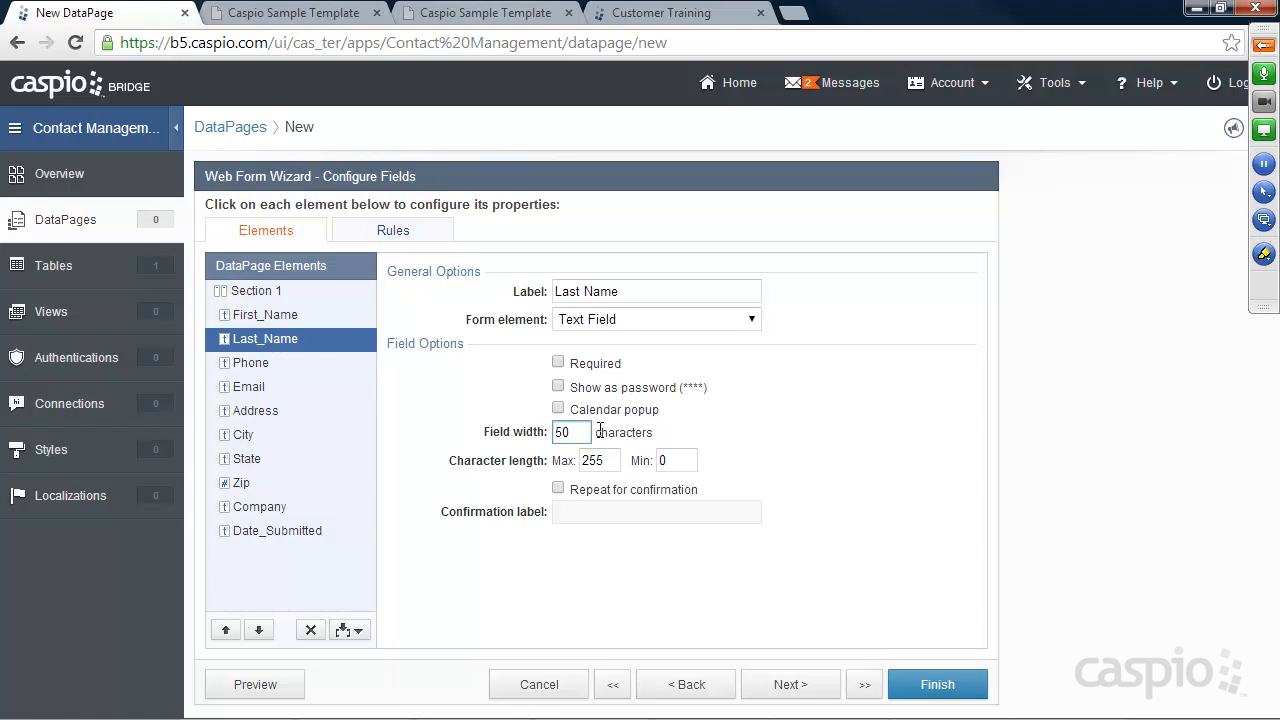
{"action": "left_click_drag", "start_coordinate": [588, 432], "coordinate": [541, 437]}
{"action": "type", "text": "25"}
{"action": "left_click", "coordinate": [641, 460]}
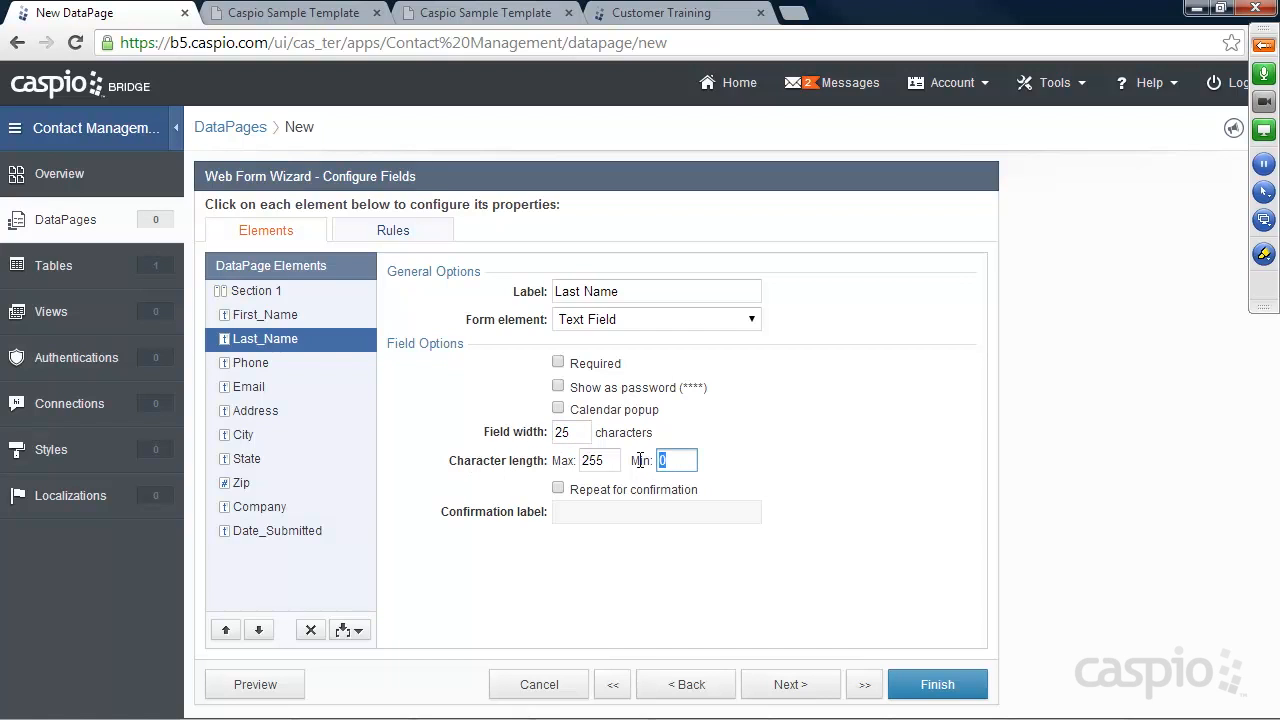
{"action": "type", "text": "5"}
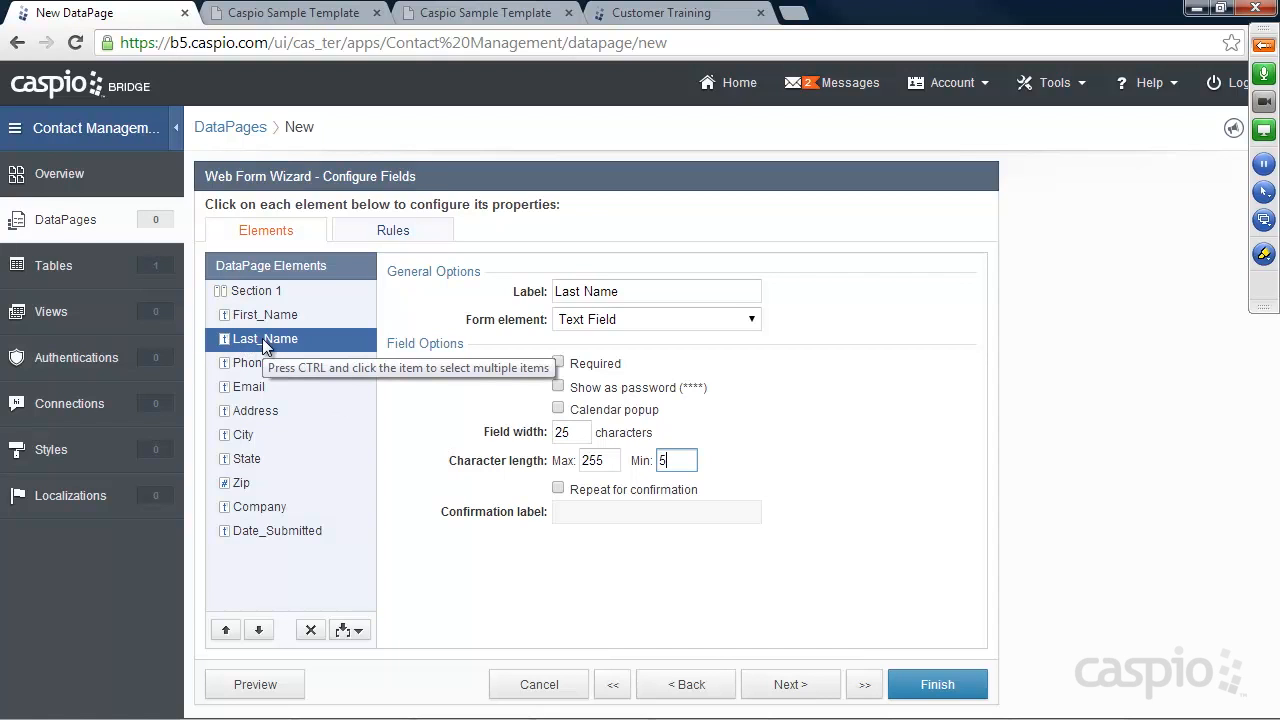
{"action": "left_click_drag", "start_coordinate": [672, 460], "coordinate": [631, 457]}
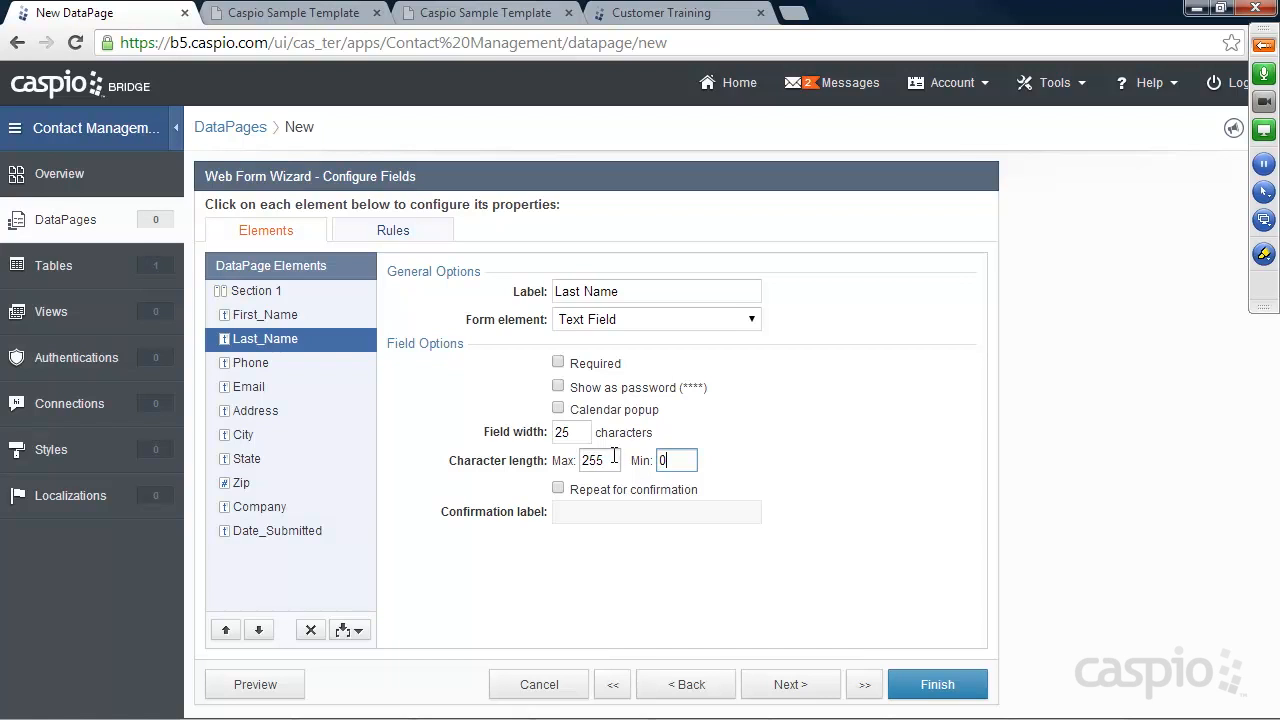
Check the Phone, Email and Address settings and advance to Destination and Triggers
{"action": "left_click", "coordinate": [259, 366]}
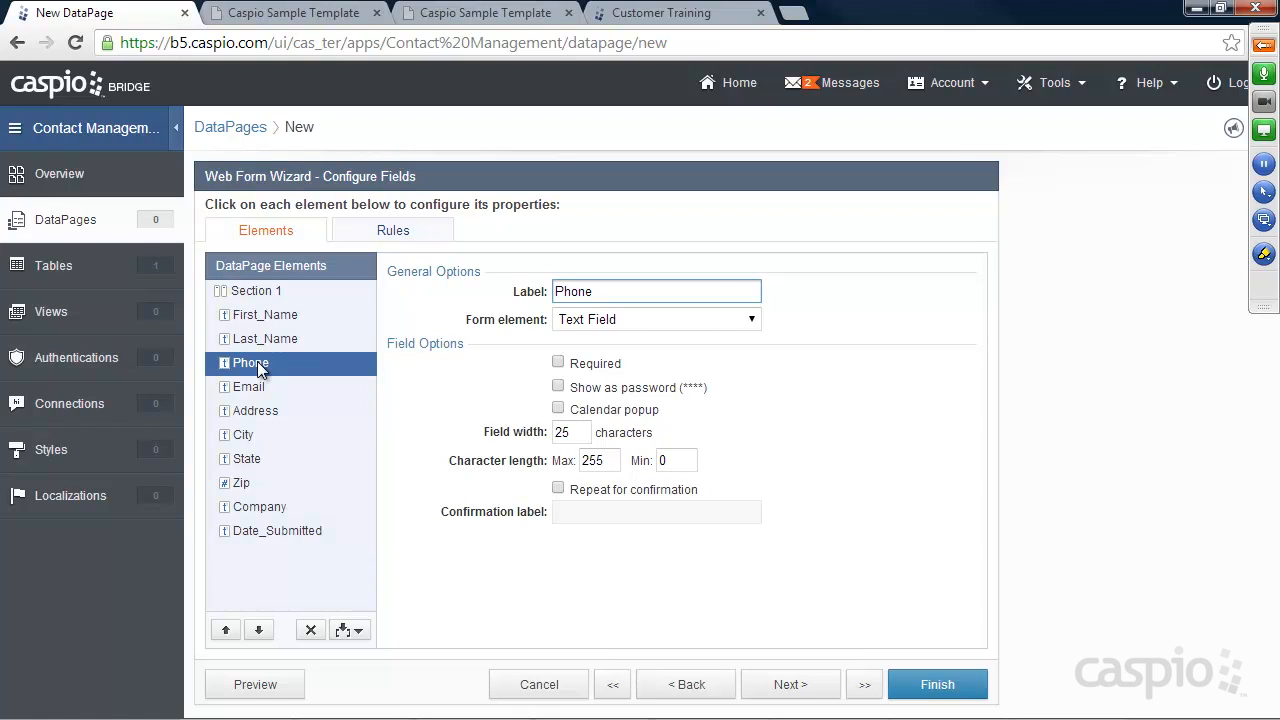
{"action": "left_click", "coordinate": [248, 387]}
{"action": "left_click", "coordinate": [256, 410]}
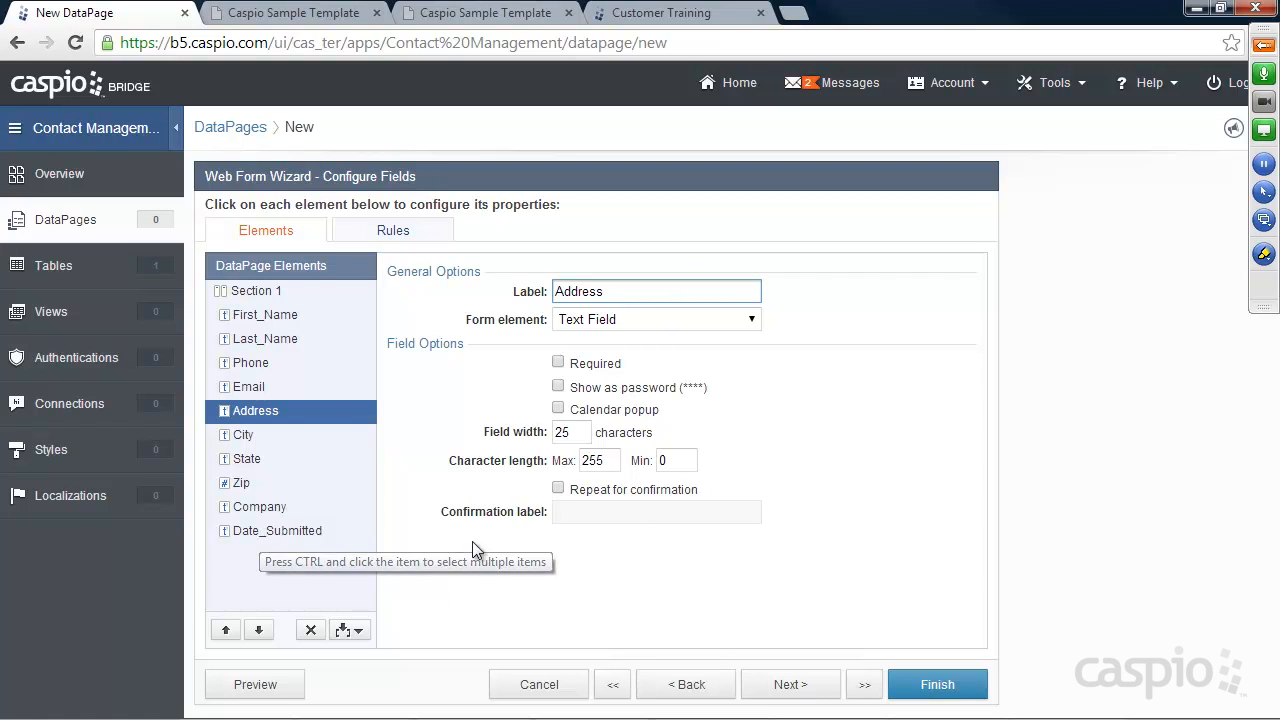
{"action": "left_click", "coordinate": [797, 688]}
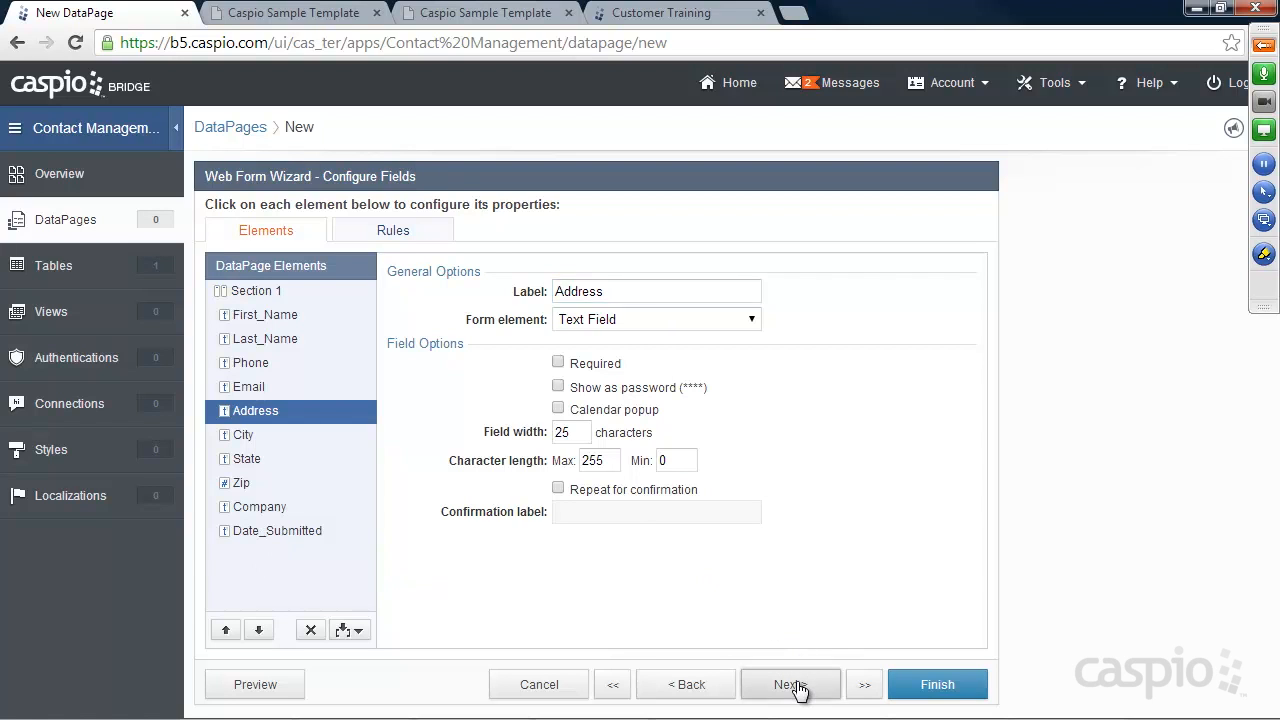
Change the success message to 'Thank you for your submission.'
{"action": "left_click_drag", "start_coordinate": [411, 300], "coordinate": [205, 294]}
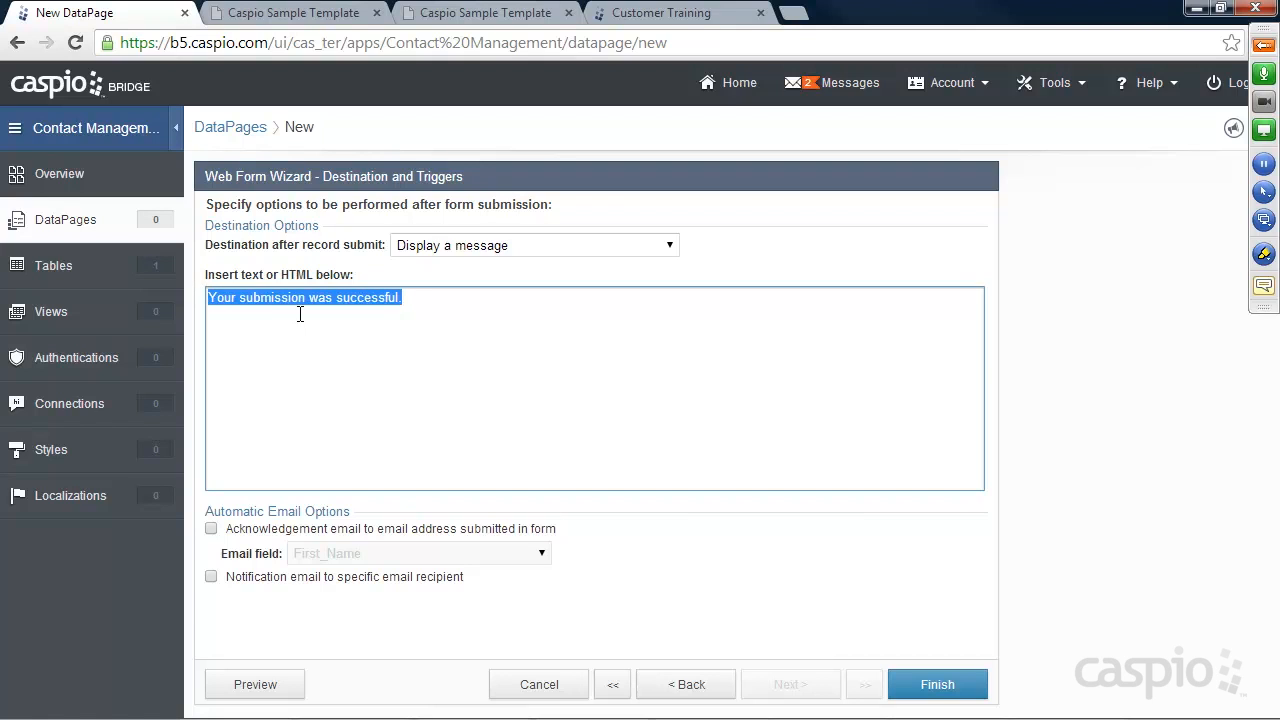
{"action": "type", "text": "Thank you for your submissionn"}
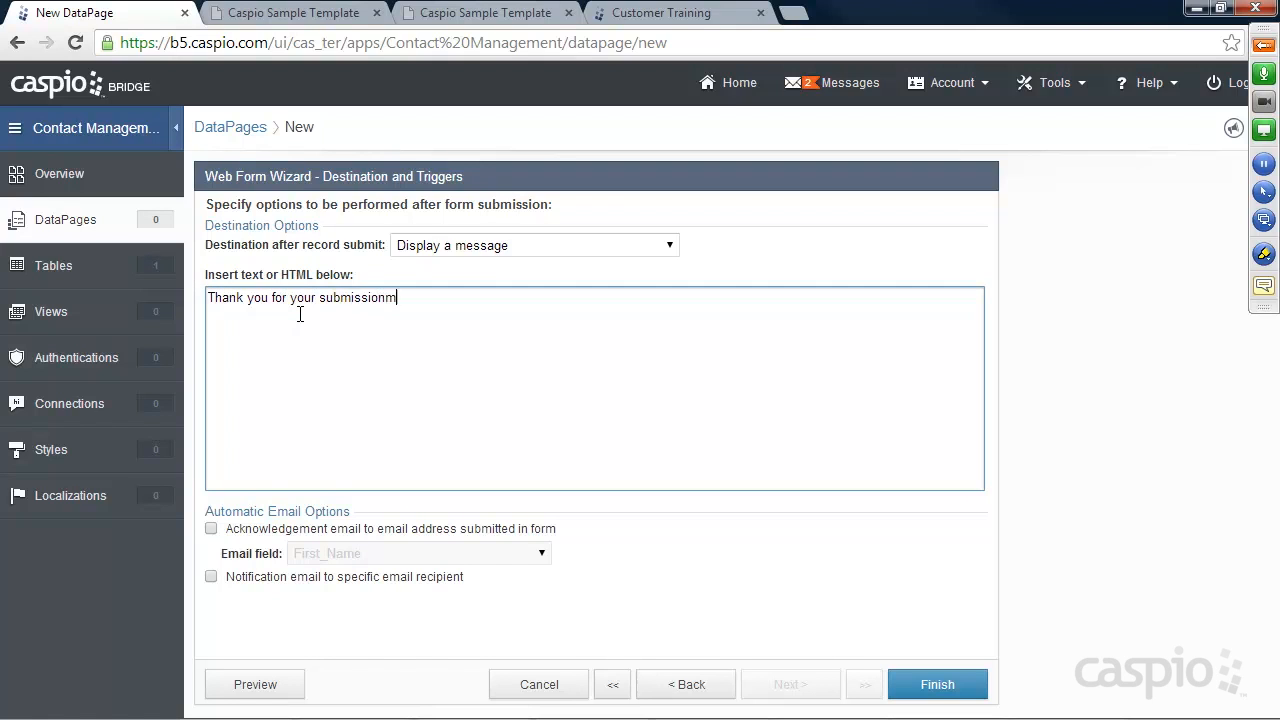
{"action": "key", "text": "BackSpace"}
{"action": "type", "text": "."}
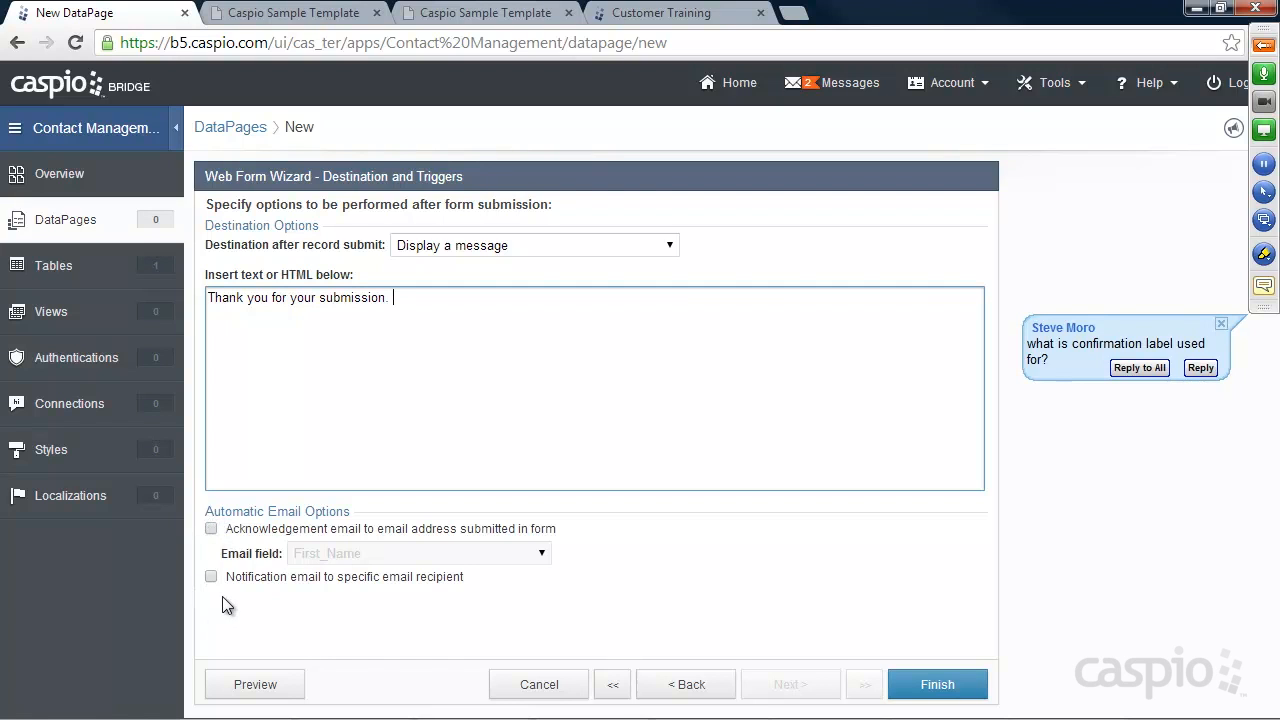
Enable notification email and acknowledgement email sent to the Email field
{"action": "left_click", "coordinate": [211, 577]}
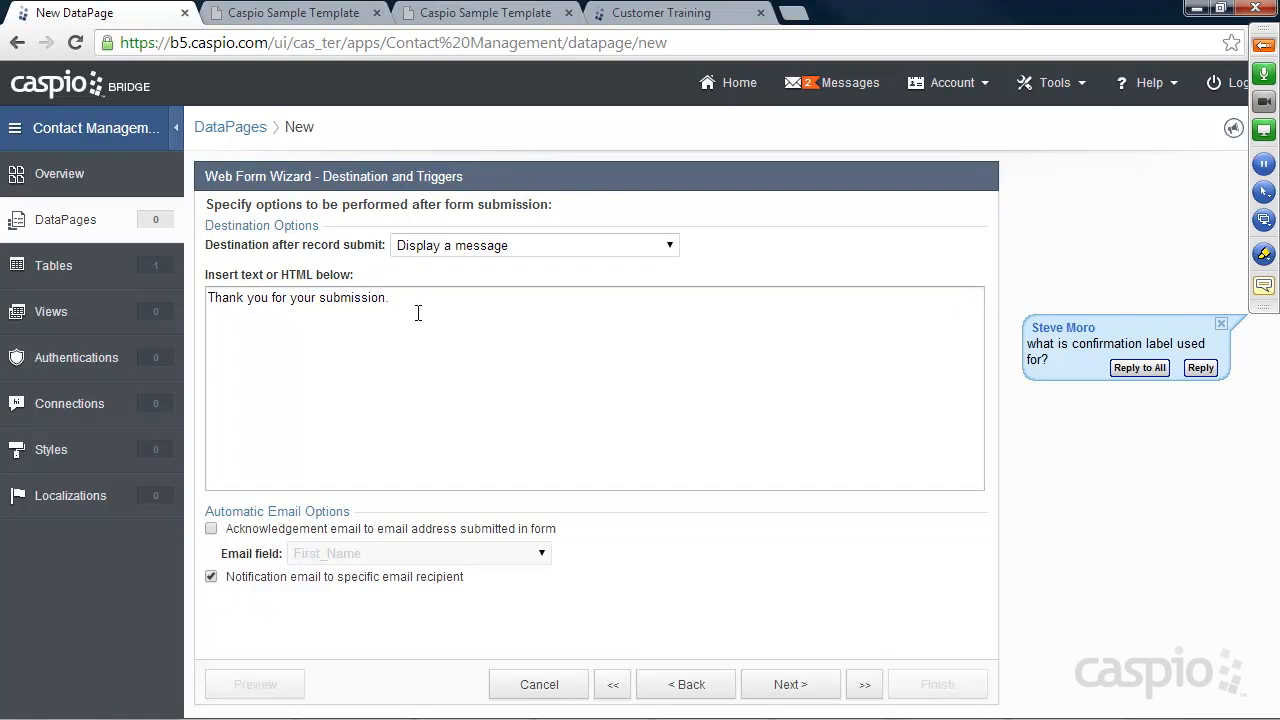
{"action": "mouse_move", "coordinate": [408, 298]}
{"action": "left_mouse_down"}
{"action": "mouse_move", "coordinate": [206, 298]}
{"action": "mouse_move", "coordinate": [389, 298]}
{"action": "left_mouse_up"}
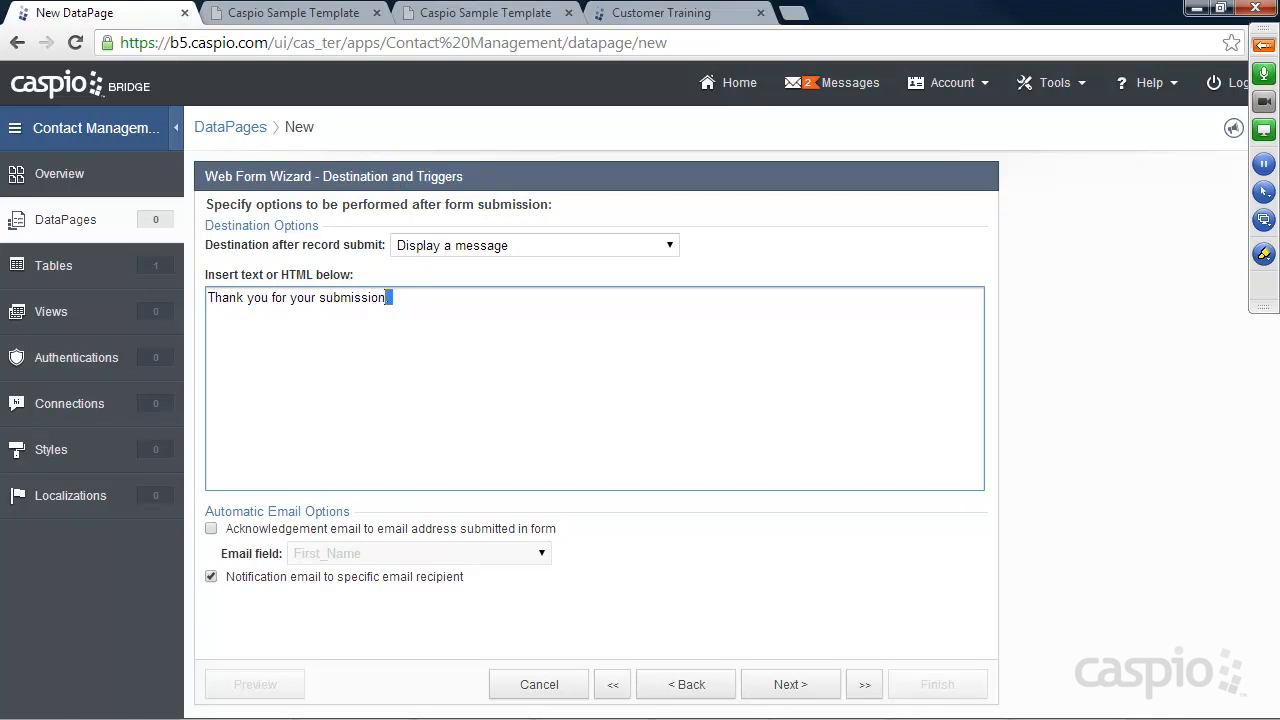
{"action": "left_click", "coordinate": [211, 529]}
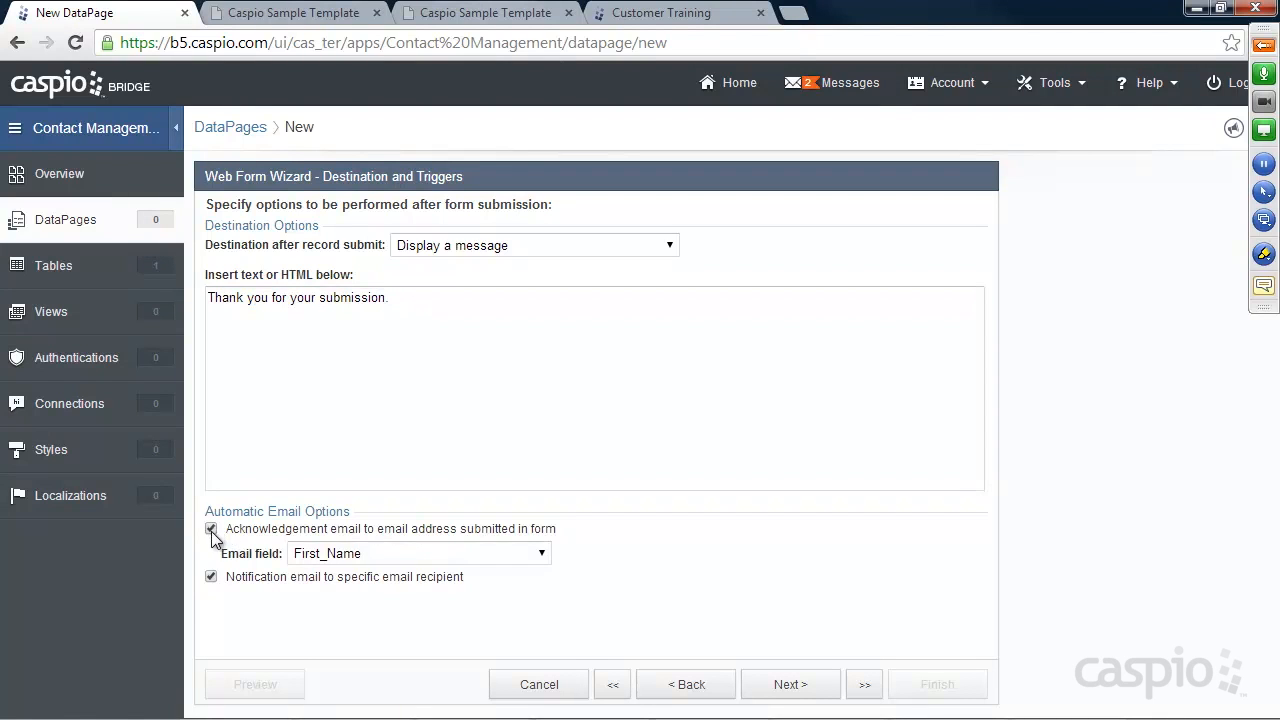
{"action": "left_click", "coordinate": [340, 554]}
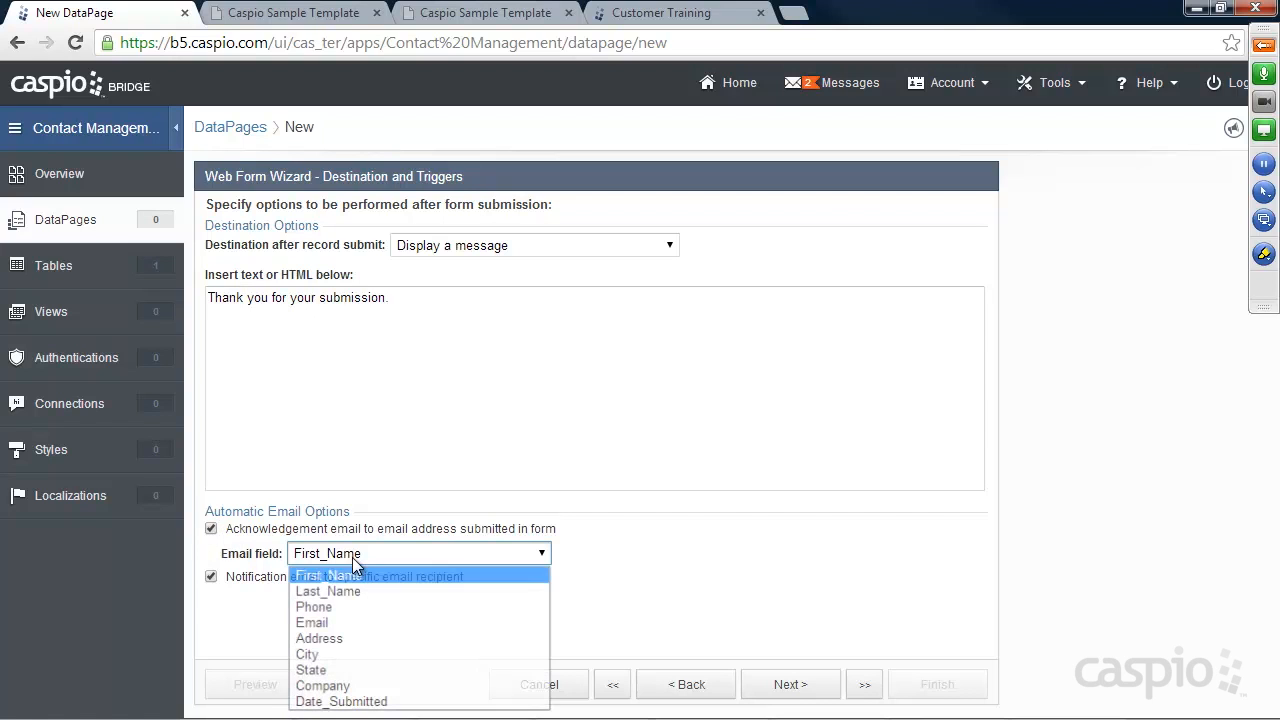
{"action": "left_click", "coordinate": [334, 619]}
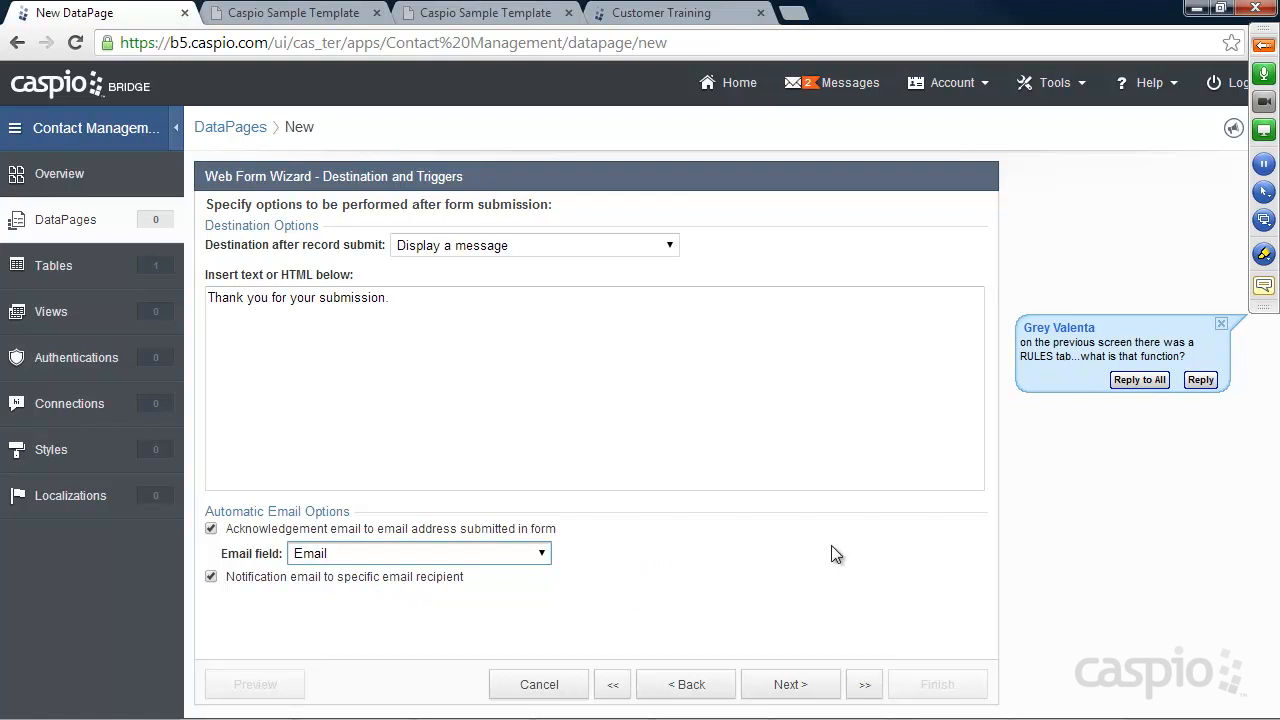
{"action": "left_click", "coordinate": [1264, 48]}
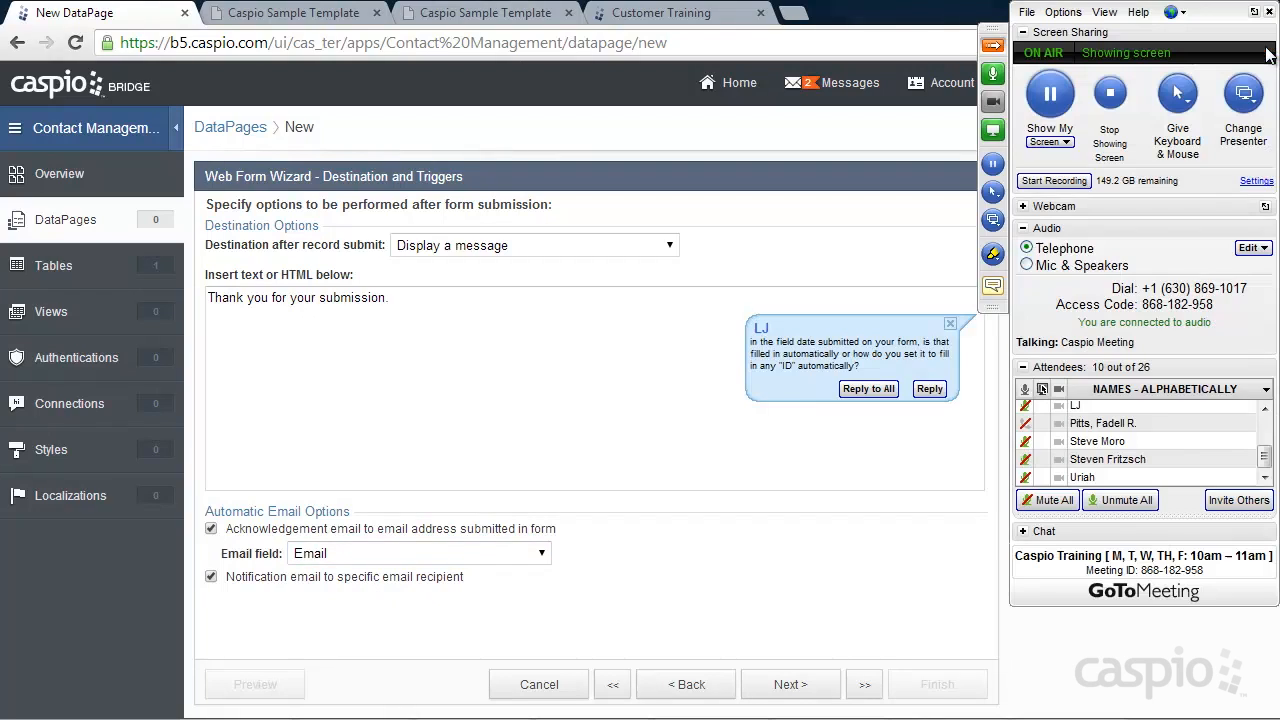
Expand the GoToMeeting chat and scroll through attendee questions
{"action": "left_click", "coordinate": [1023, 532]}
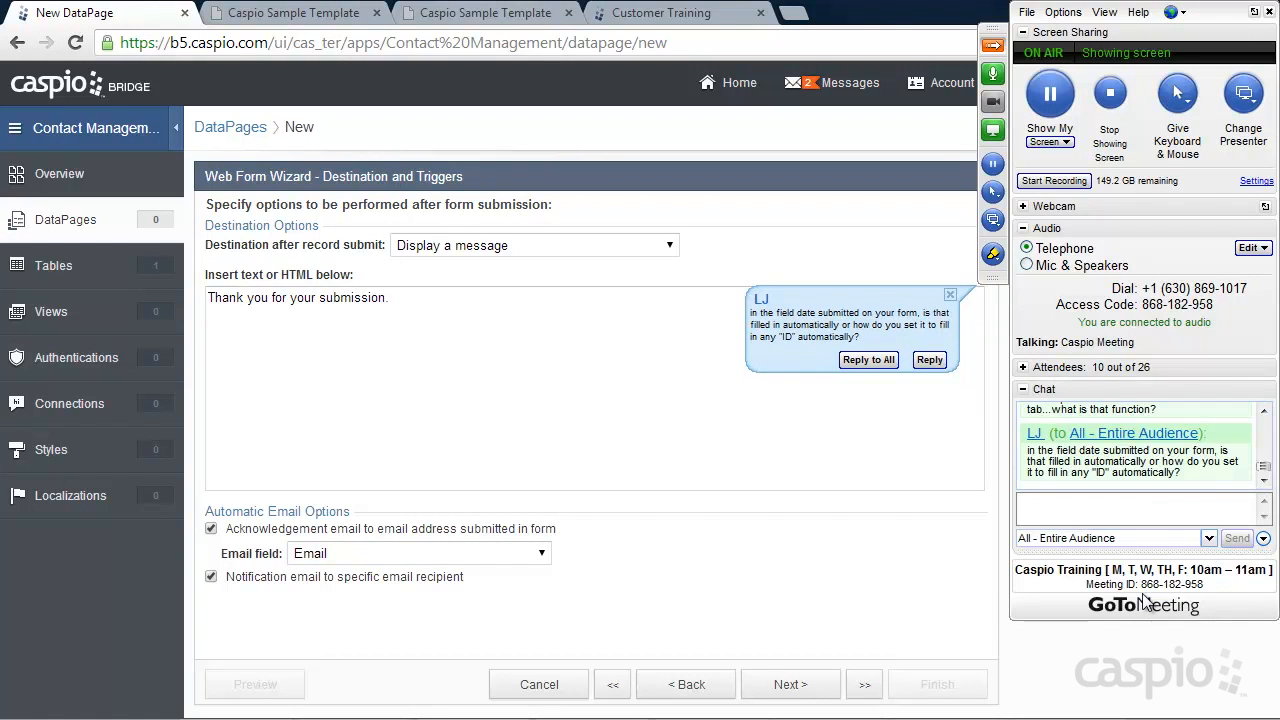
{"action": "left_click", "coordinate": [1264, 412]}
{"action": "left_click", "coordinate": [1266, 411]}
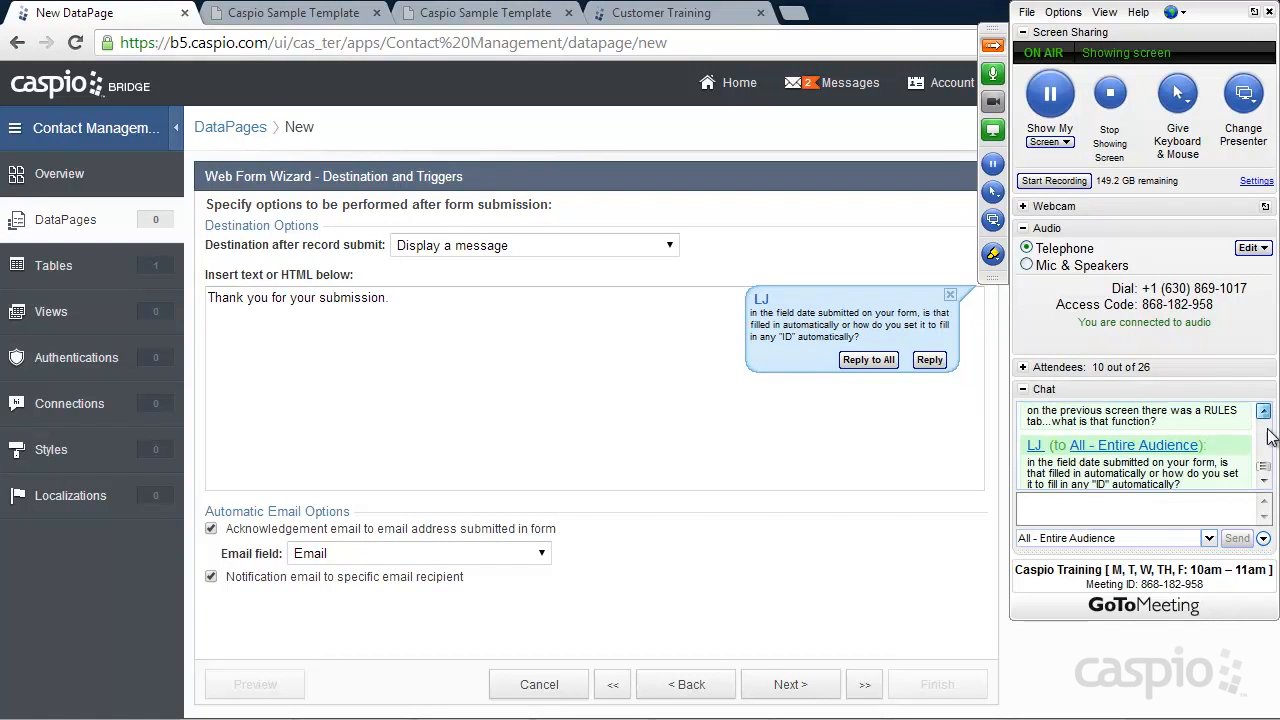
{"action": "scroll", "coordinate": [1264, 468], "scroll_direction": "up", "scroll_amount": 1}
{"action": "left_click_drag", "start_coordinate": [1267, 466], "coordinate": [1265, 482]}
{"action": "left_click", "coordinate": [1265, 482]}
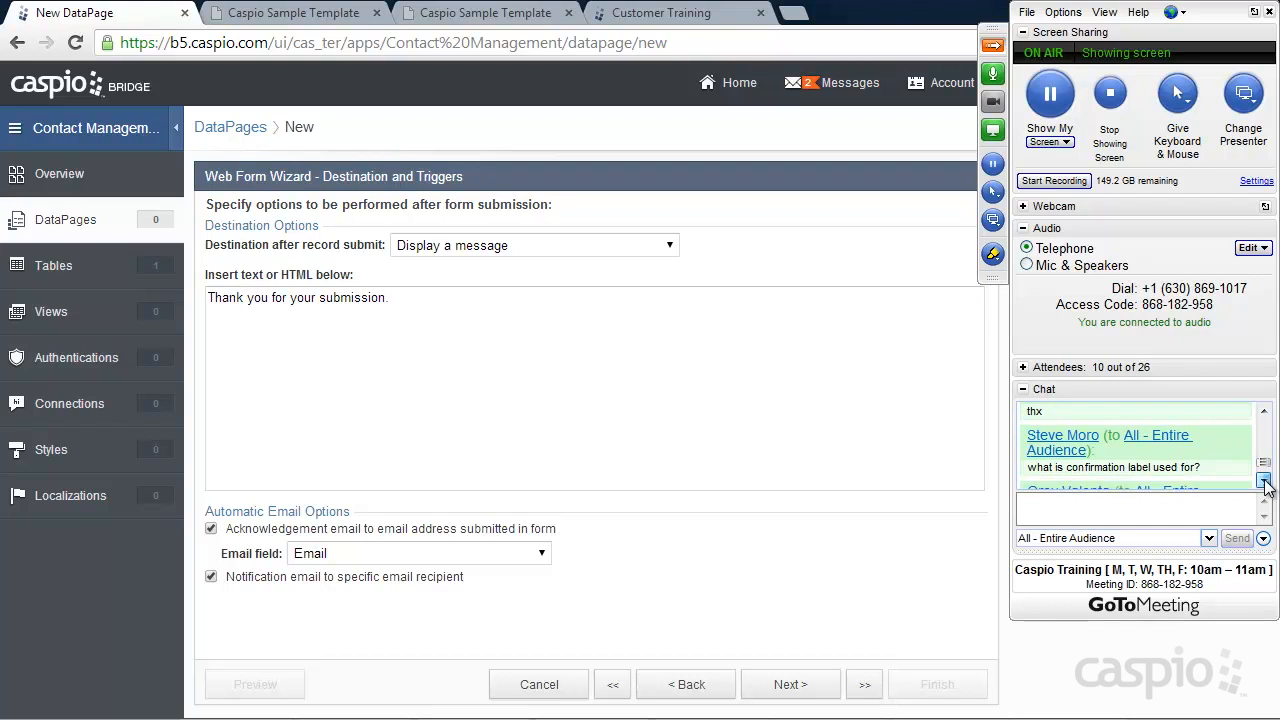
{"action": "left_click", "coordinate": [1265, 482]}
{"action": "left_click", "coordinate": [1265, 482]}
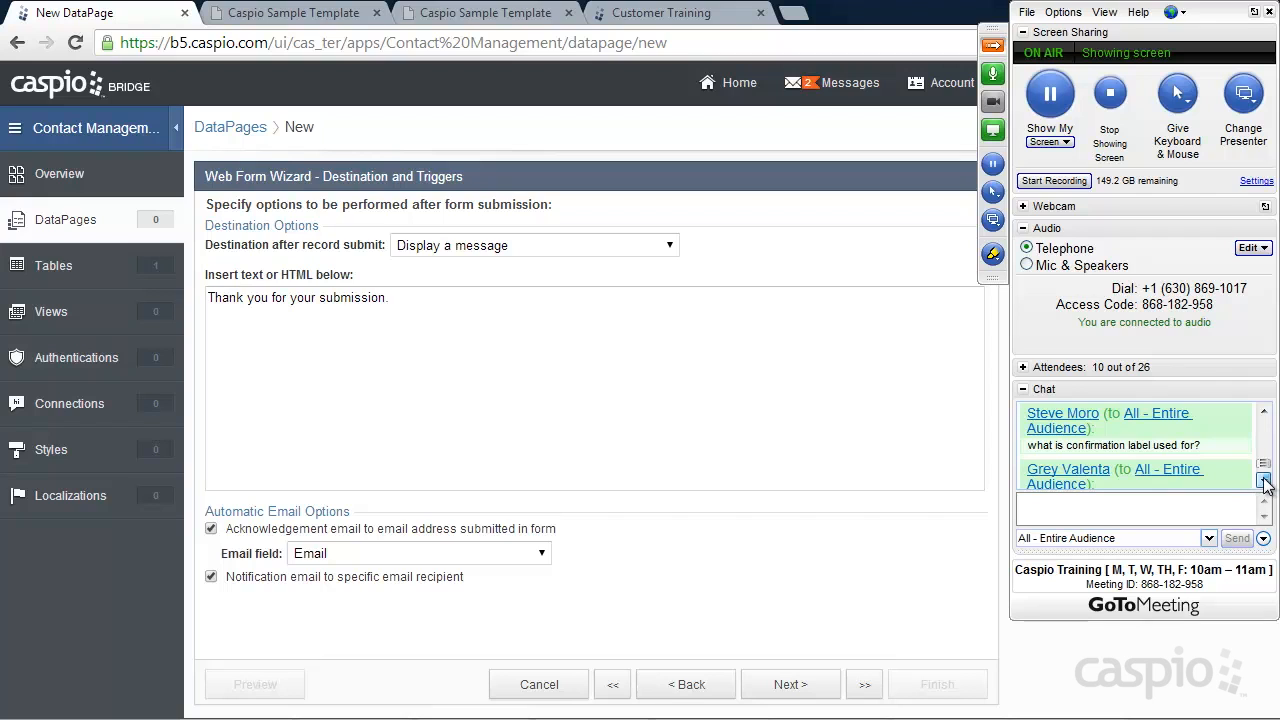
{"action": "left_click", "coordinate": [1265, 482]}
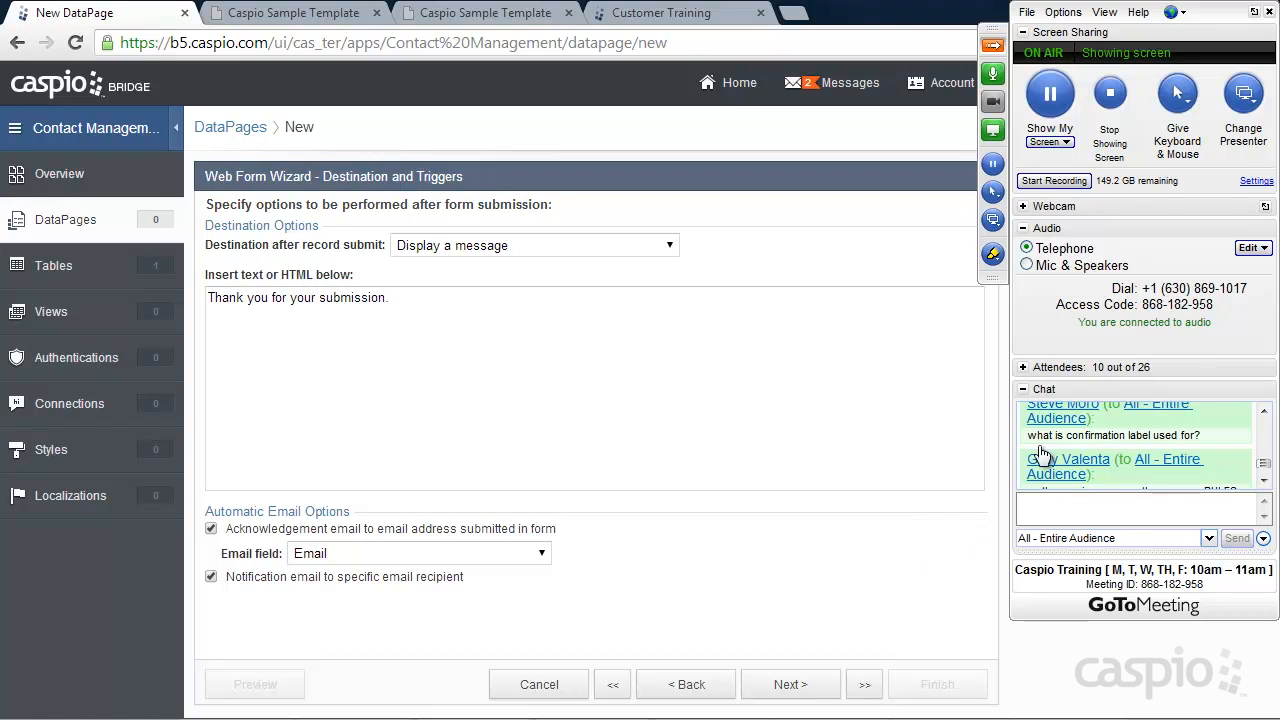
Unmute all meeting attendees, then open the Caspio sample site's Add Contact form
{"action": "left_click", "coordinate": [1024, 370]}
{"action": "left_click", "coordinate": [1118, 505]}
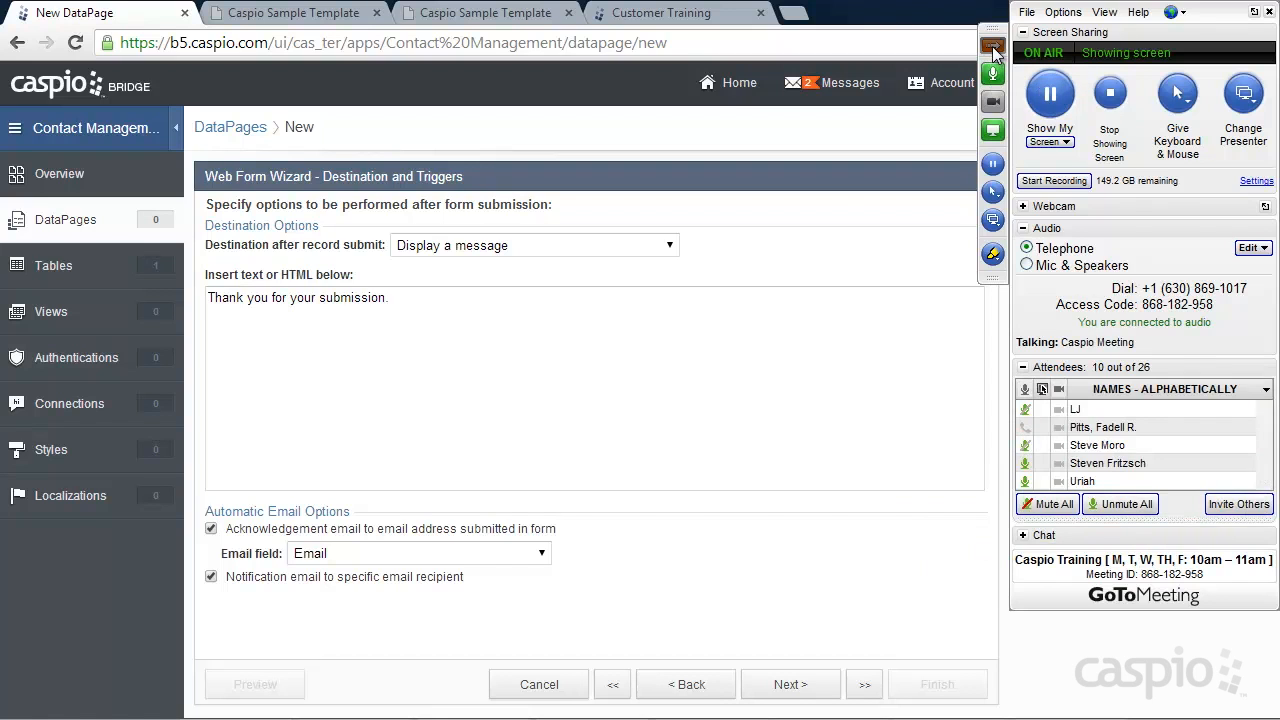
{"action": "left_click", "coordinate": [992, 47]}
{"action": "mouse_move", "coordinate": [403, 294]}
{"action": "left_mouse_down"}
{"action": "mouse_move", "coordinate": [246, 294]}
{"action": "mouse_move", "coordinate": [700, 300]}
{"action": "mouse_move", "coordinate": [210, 297]}
{"action": "mouse_move", "coordinate": [420, 294]}
{"action": "left_mouse_up"}
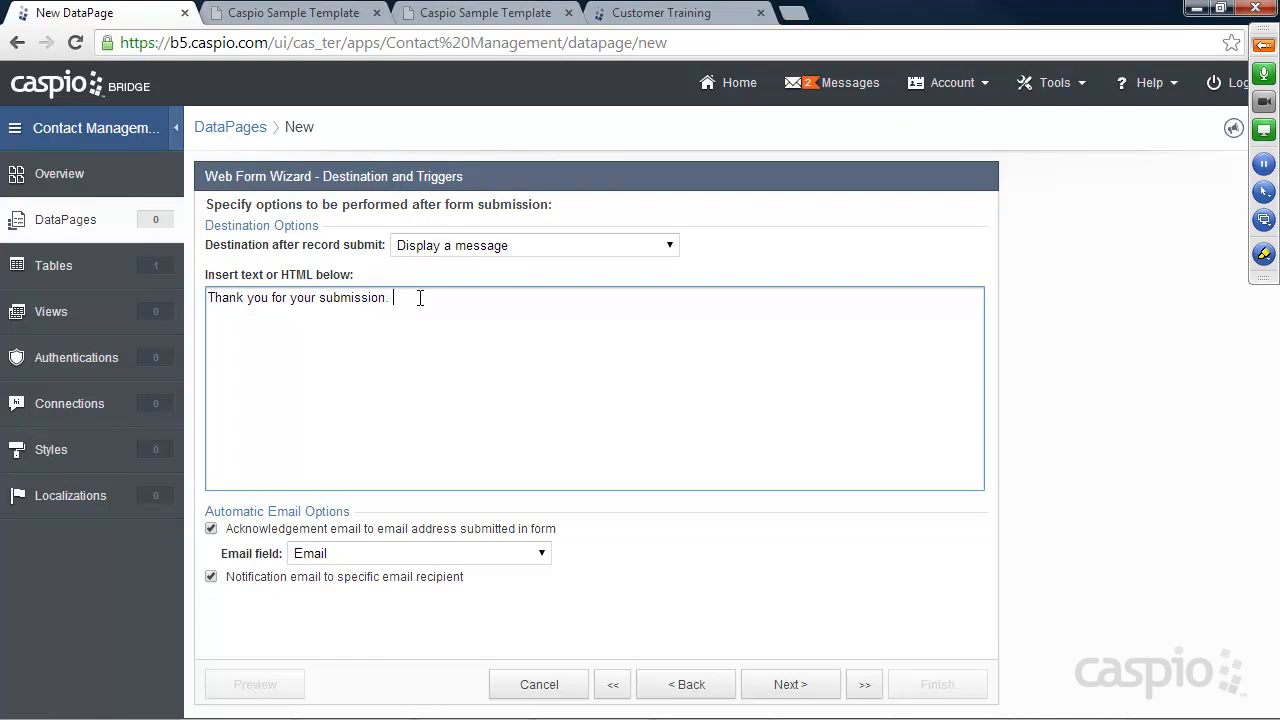
{"action": "left_click", "coordinate": [1262, 50]}
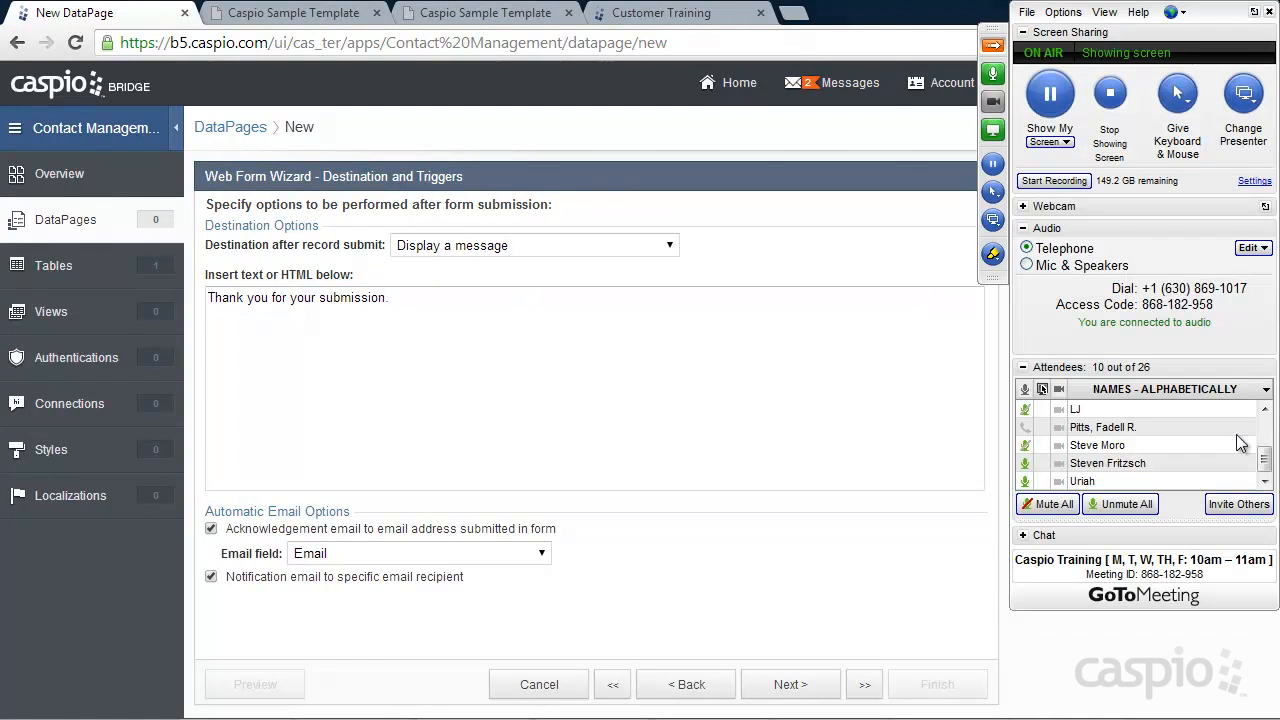
{"action": "left_click", "coordinate": [1025, 535]}
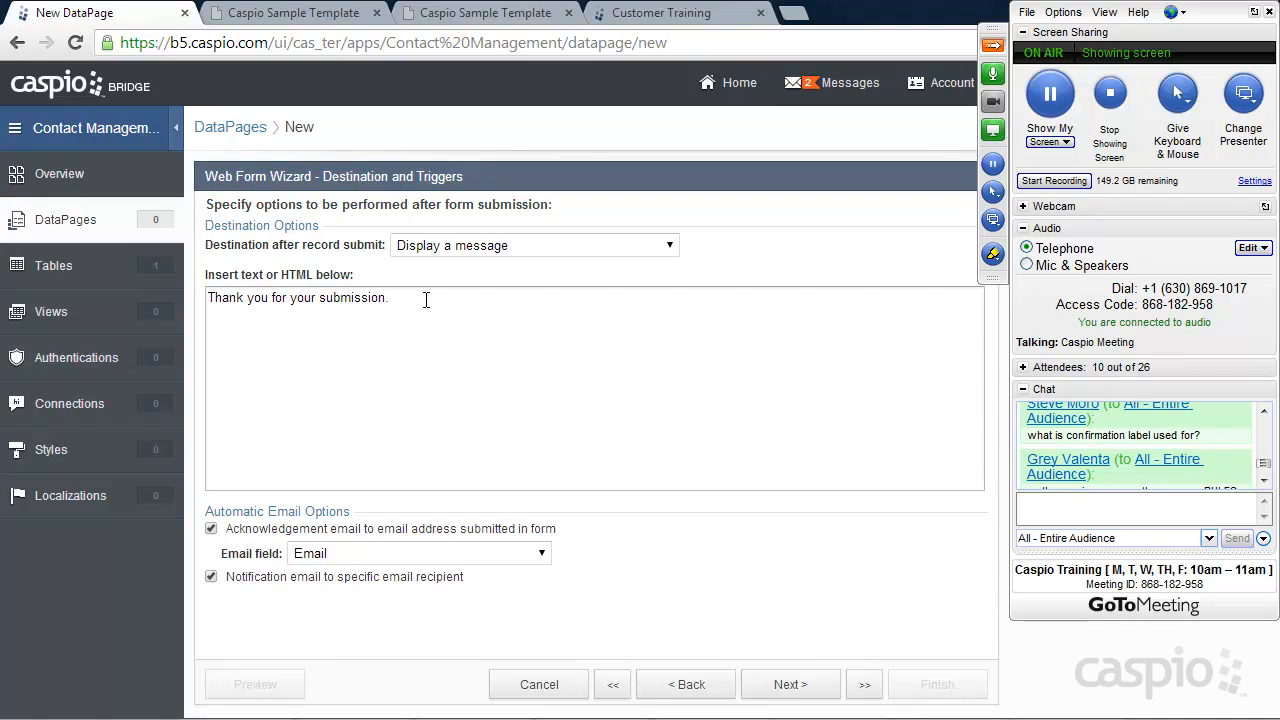
{"action": "mouse_move", "coordinate": [403, 300]}
{"action": "left_mouse_down"}
{"action": "mouse_move", "coordinate": [208, 298]}
{"action": "mouse_move", "coordinate": [409, 300]}
{"action": "left_mouse_up"}
{"action": "left_click", "coordinate": [332, 14]}
{"action": "left_click", "coordinate": [356, 166]}
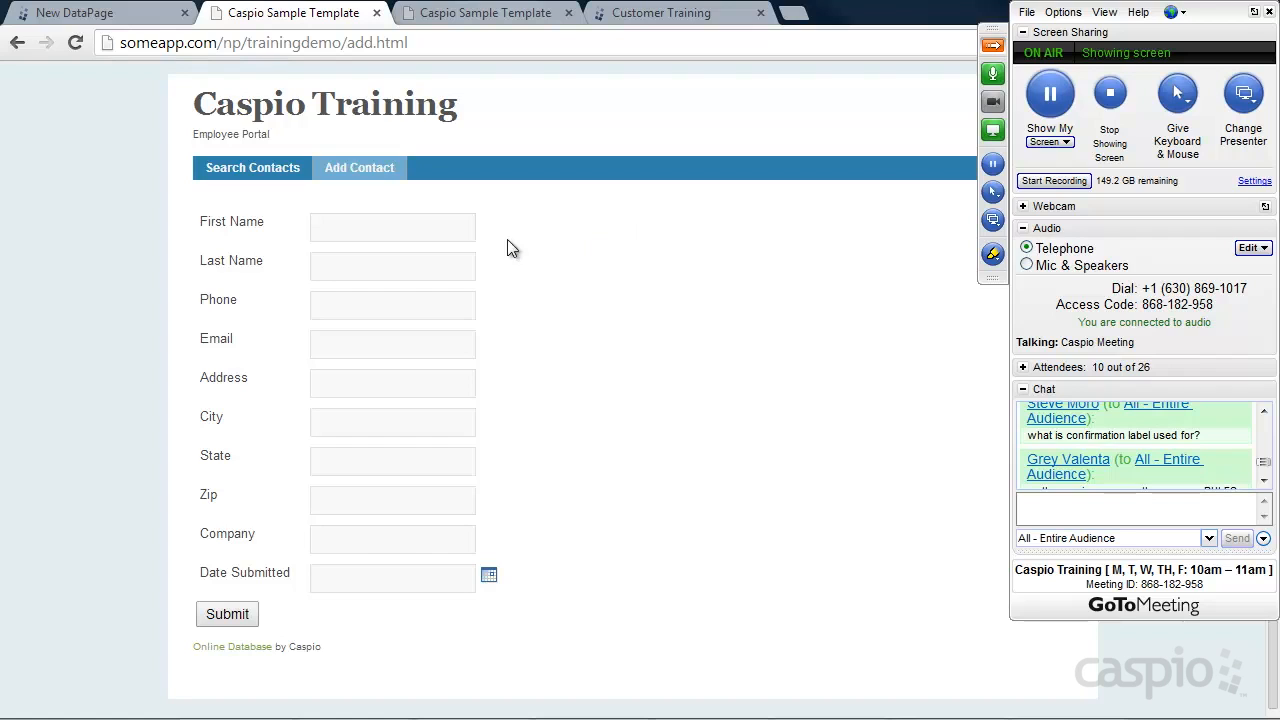
Scroll the meeting chat, then switch back to the New DataPage wizard tab
{"action": "left_click", "coordinate": [1264, 481]}
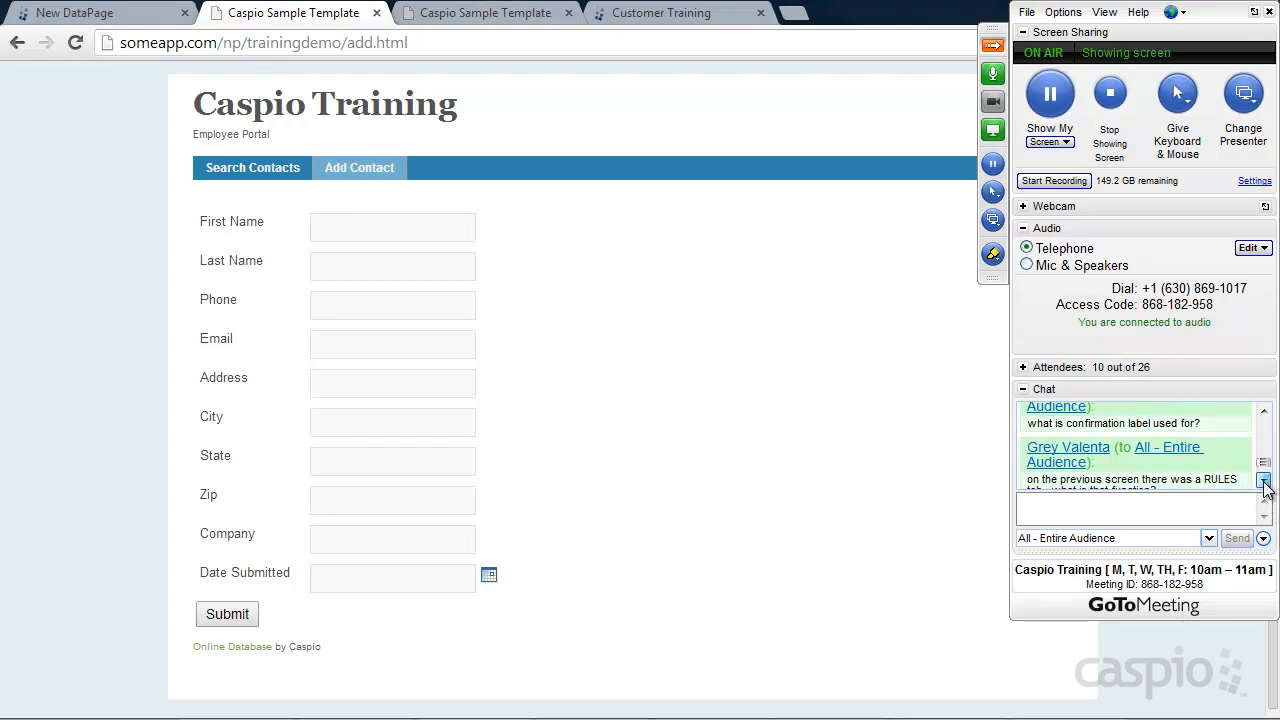
{"action": "left_click", "coordinate": [1264, 481]}
{"action": "left_click", "coordinate": [1264, 481]}
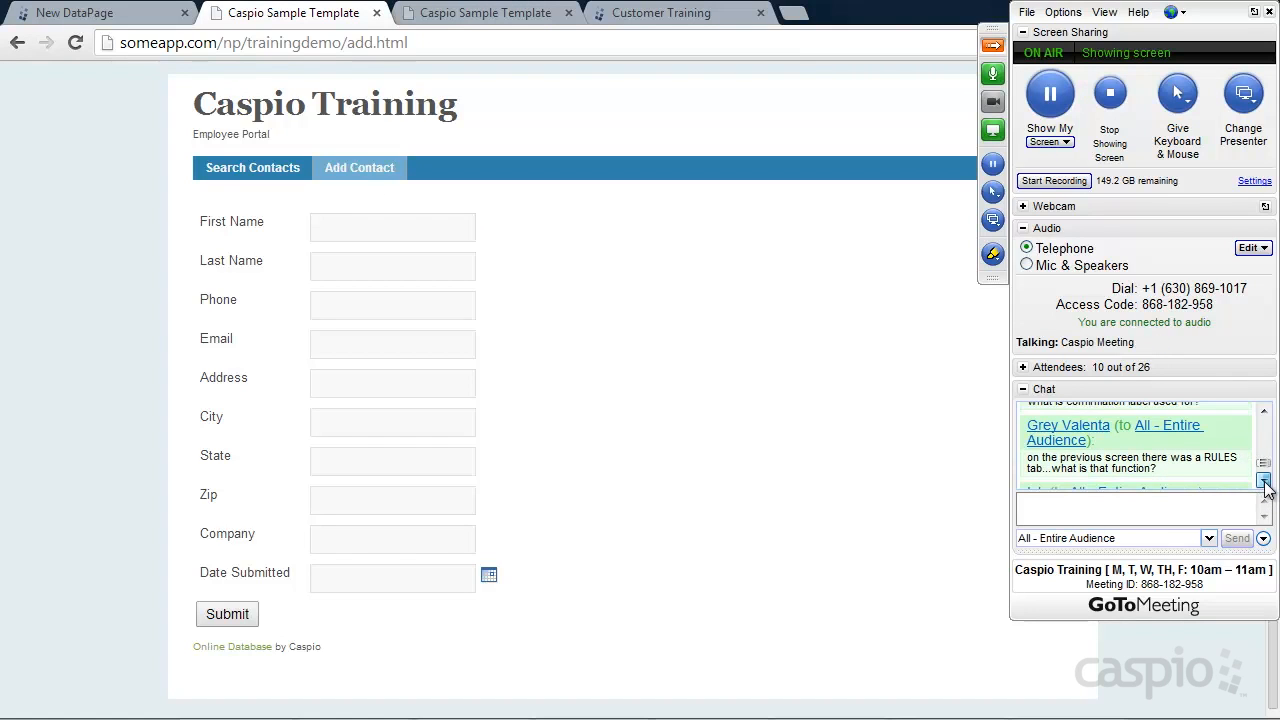
{"action": "left_click", "coordinate": [1264, 481]}
{"action": "left_click", "coordinate": [1264, 481]}
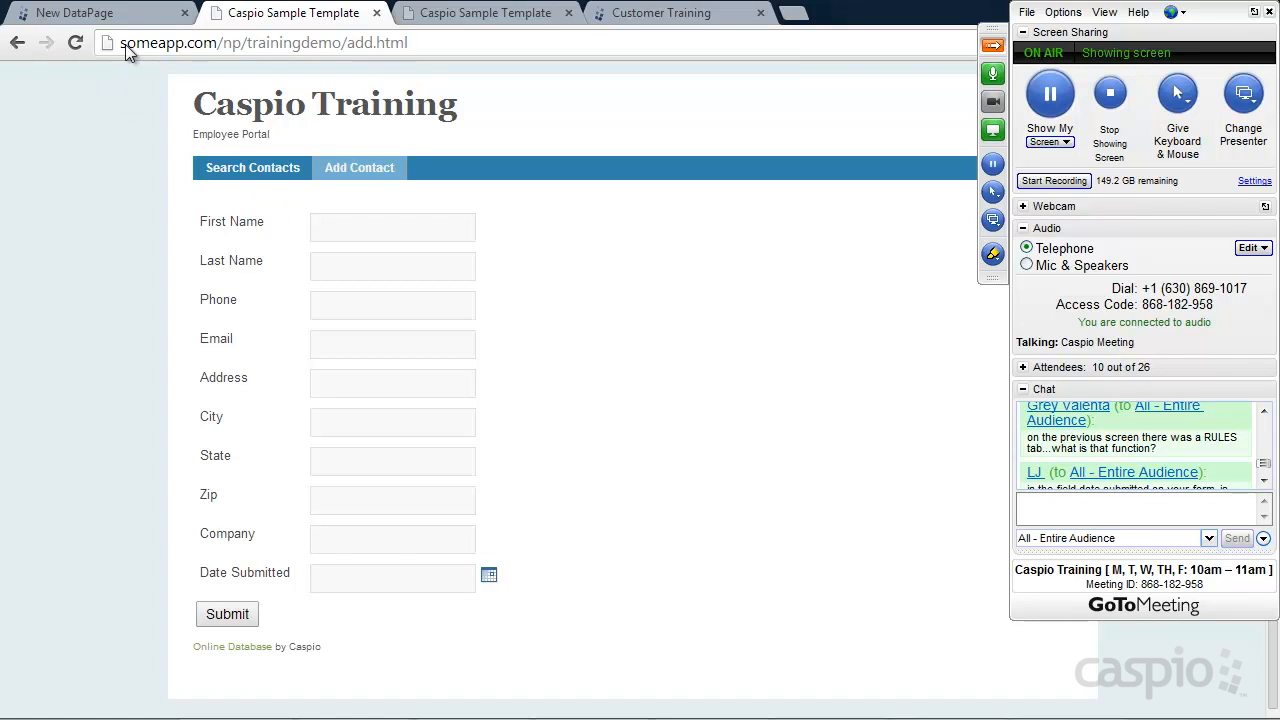
{"action": "left_click", "coordinate": [121, 13]}
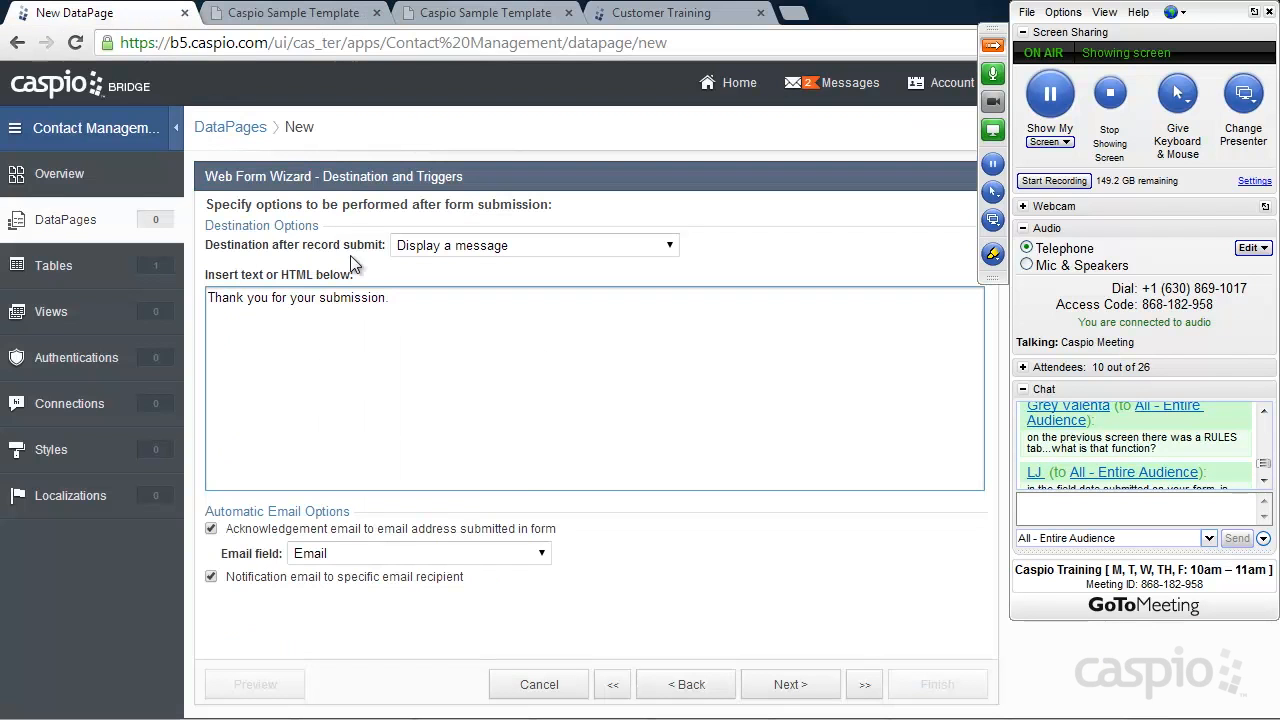
Go back to Configure Fields and show the form's empty Rules list
{"action": "left_click", "coordinate": [679, 686]}
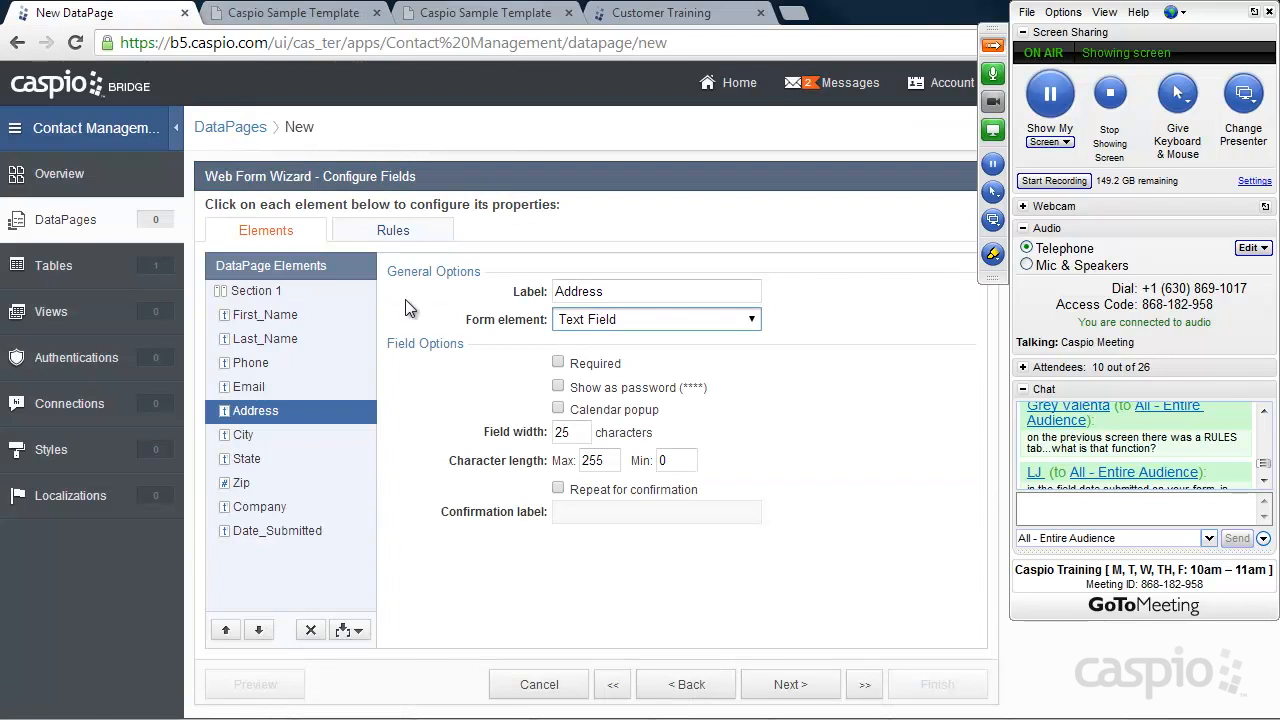
{"action": "left_click", "coordinate": [412, 236]}
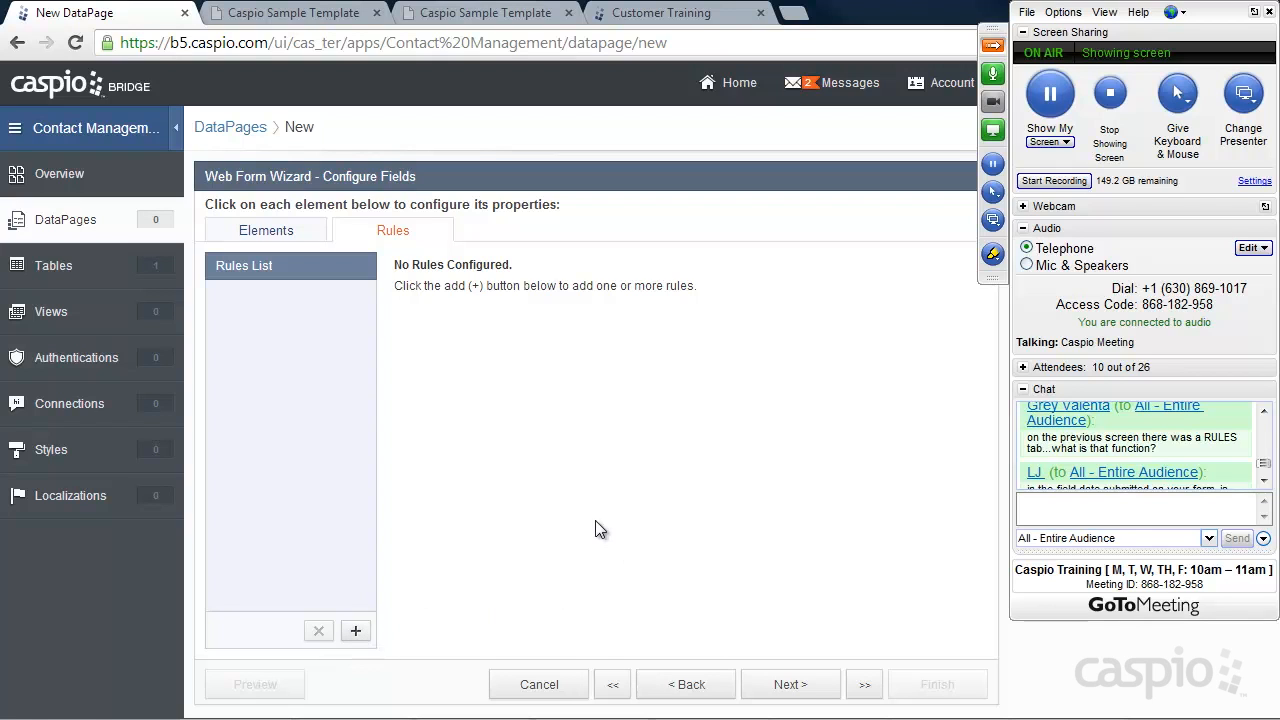
Step the wizard back to the DataPage type, then forward again to Configure Fields
{"action": "left_click_drag", "start_coordinate": [1265, 463], "coordinate": [1268, 465]}
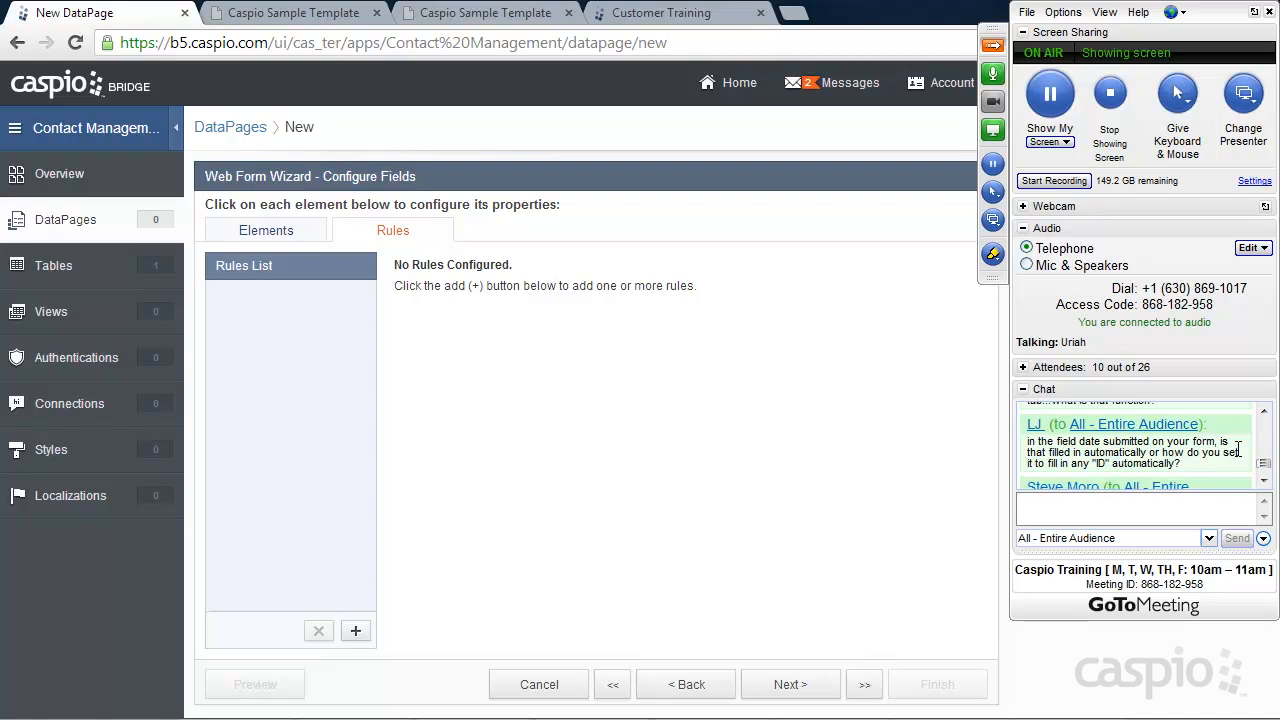
{"action": "left_click", "coordinate": [993, 47]}
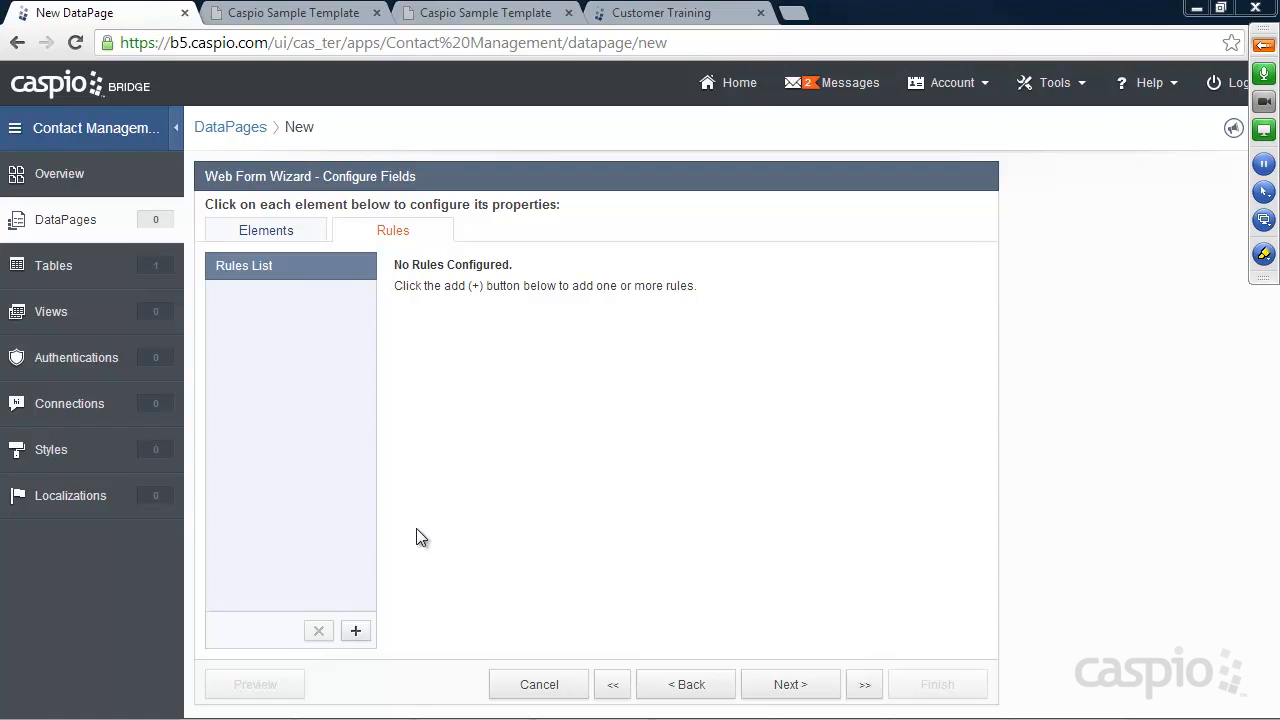
{"action": "left_click", "coordinate": [670, 682]}
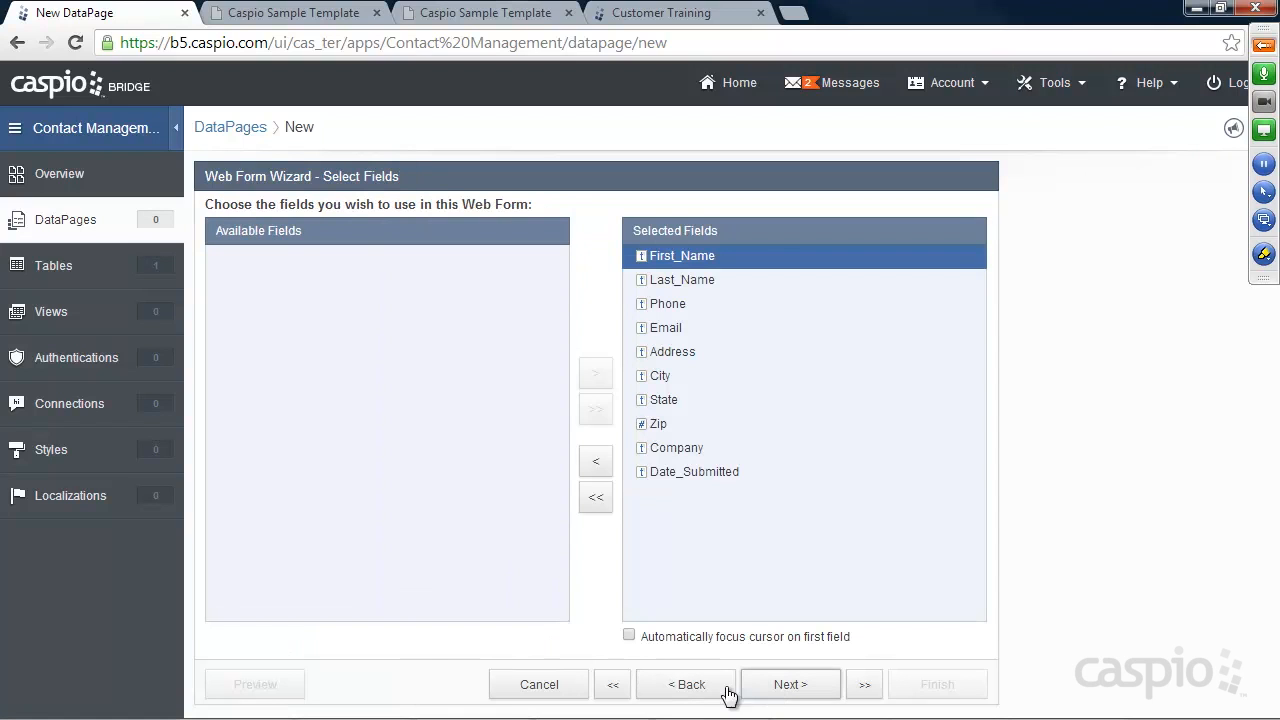
{"action": "left_click", "coordinate": [703, 692]}
{"action": "left_click", "coordinate": [703, 692]}
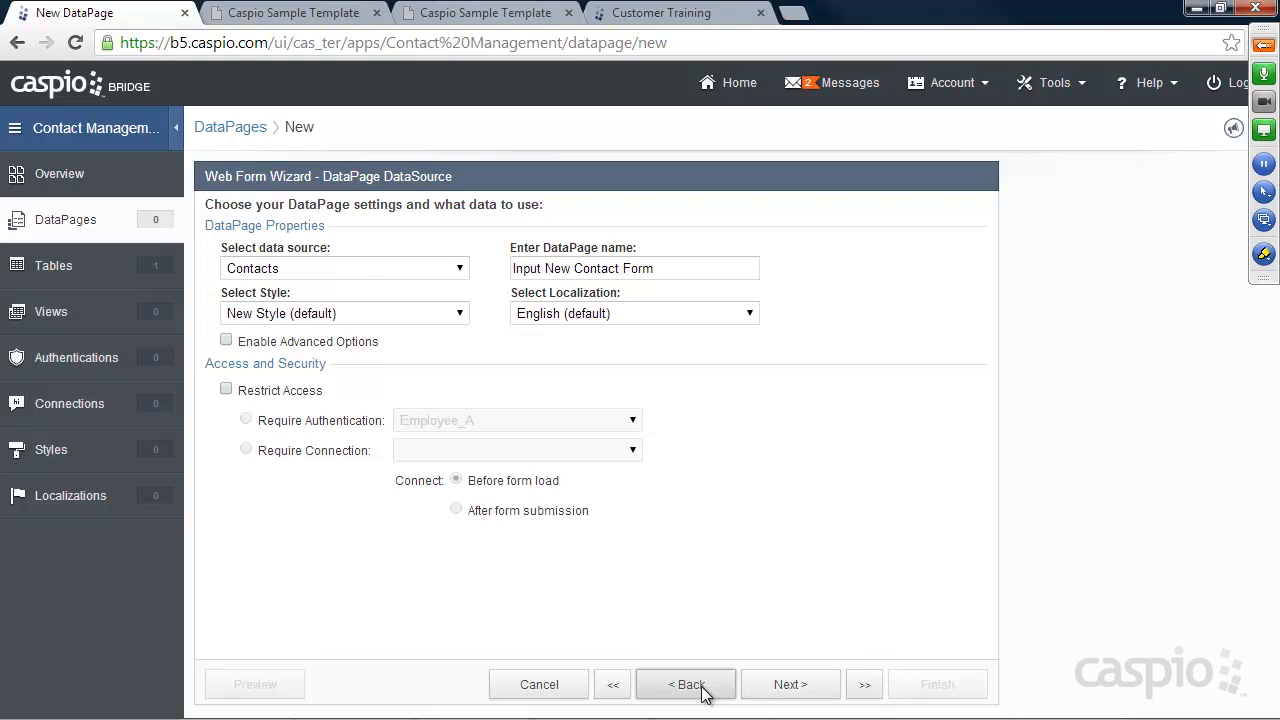
{"action": "left_click", "coordinate": [790, 688]}
{"action": "left_click", "coordinate": [788, 690]}
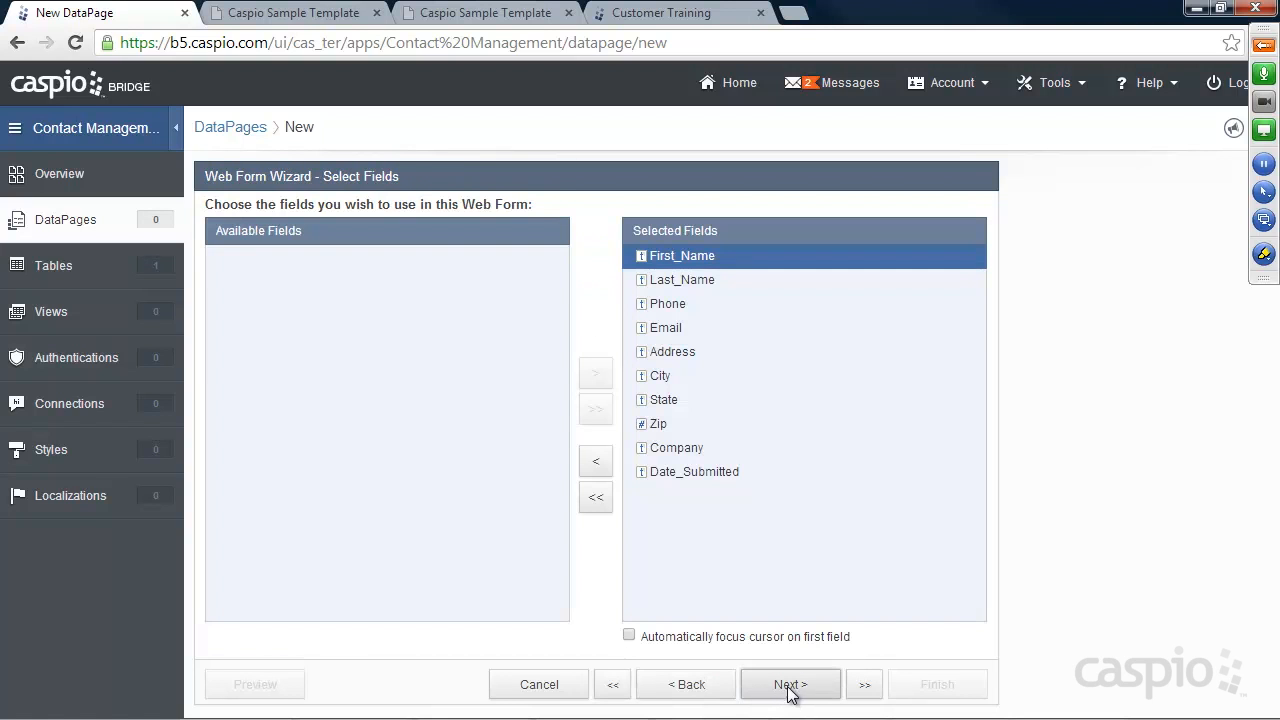
{"action": "left_click", "coordinate": [788, 690]}
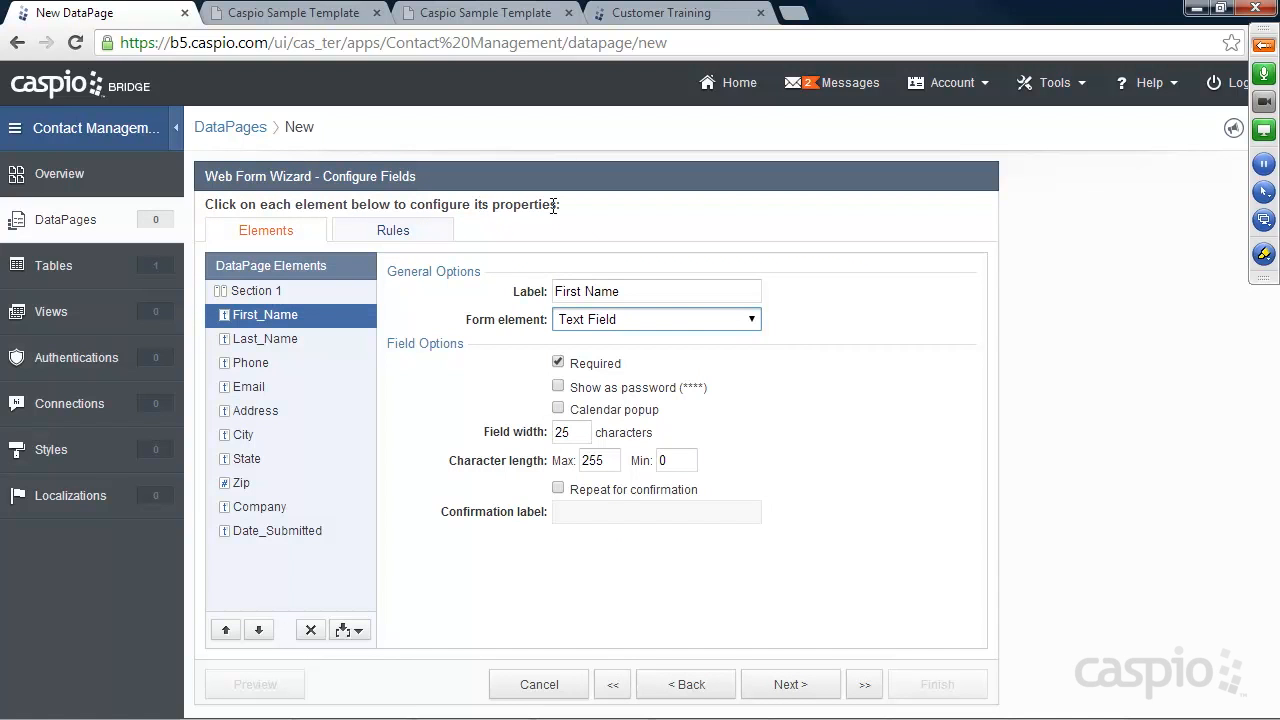
Check Date_Submitted's form element types, leaving it as Text Field
{"action": "left_click", "coordinate": [283, 531]}
{"action": "left_click", "coordinate": [645, 322]}
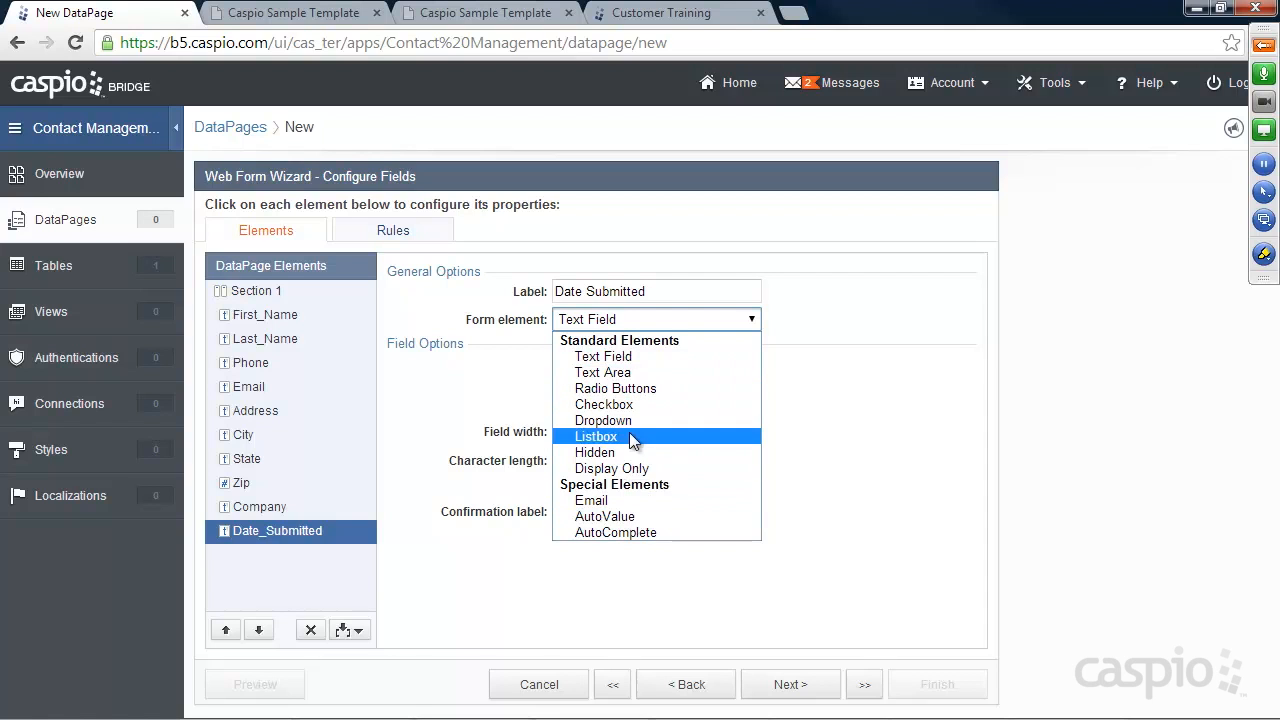
{"action": "left_click", "coordinate": [447, 400]}
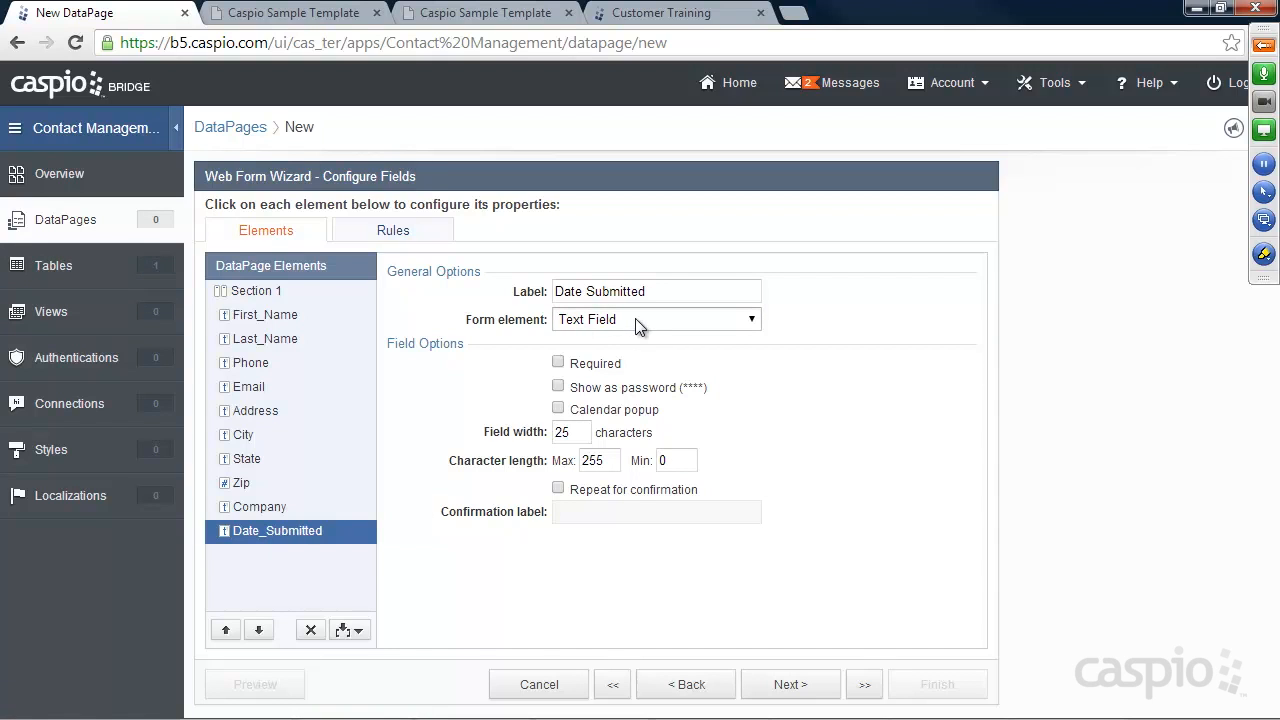
Expand the meeting control panel, then select the Email element for editing
{"action": "left_click", "coordinate": [1264, 45]}
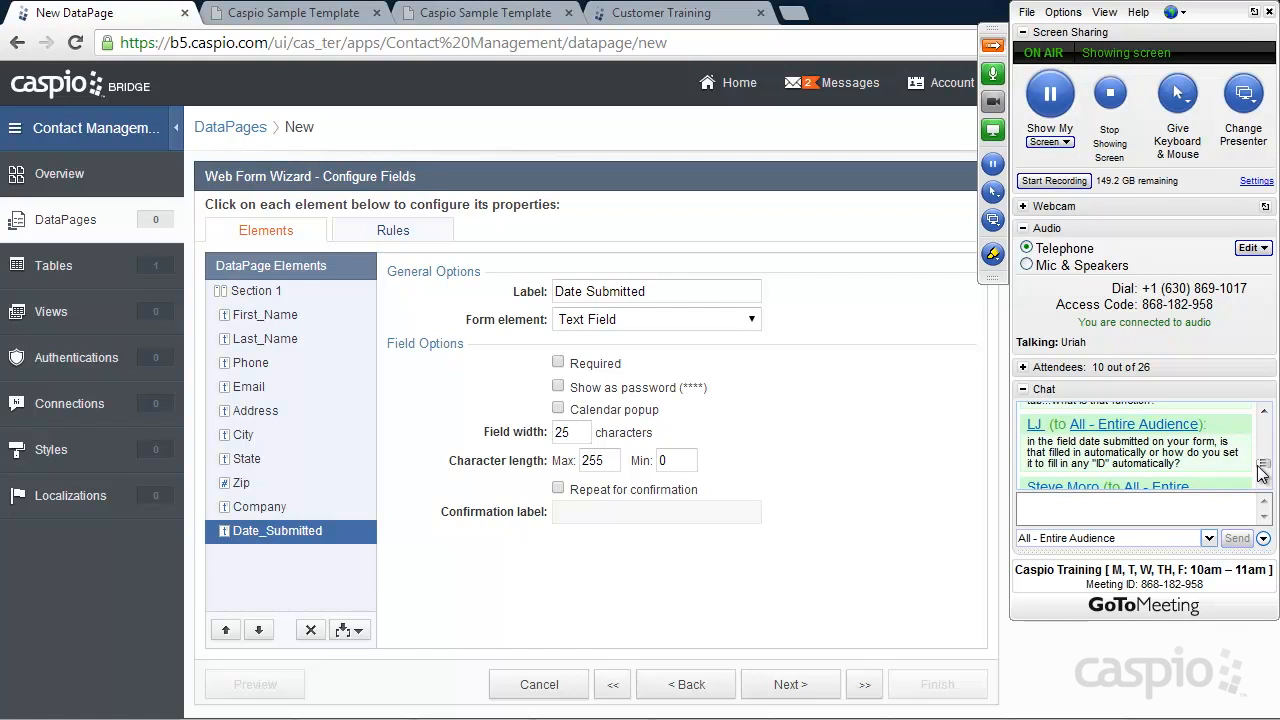
{"action": "left_click_drag", "start_coordinate": [1264, 466], "coordinate": [1265, 474]}
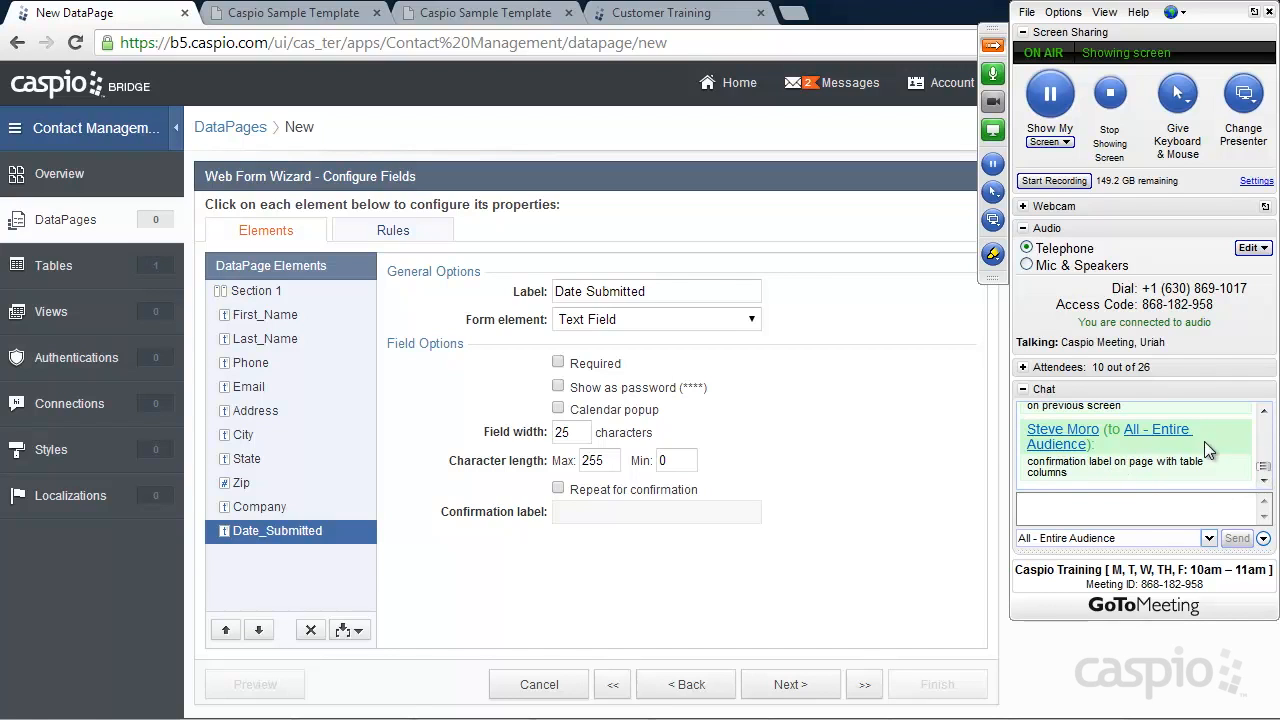
{"action": "left_click", "coordinate": [1264, 414]}
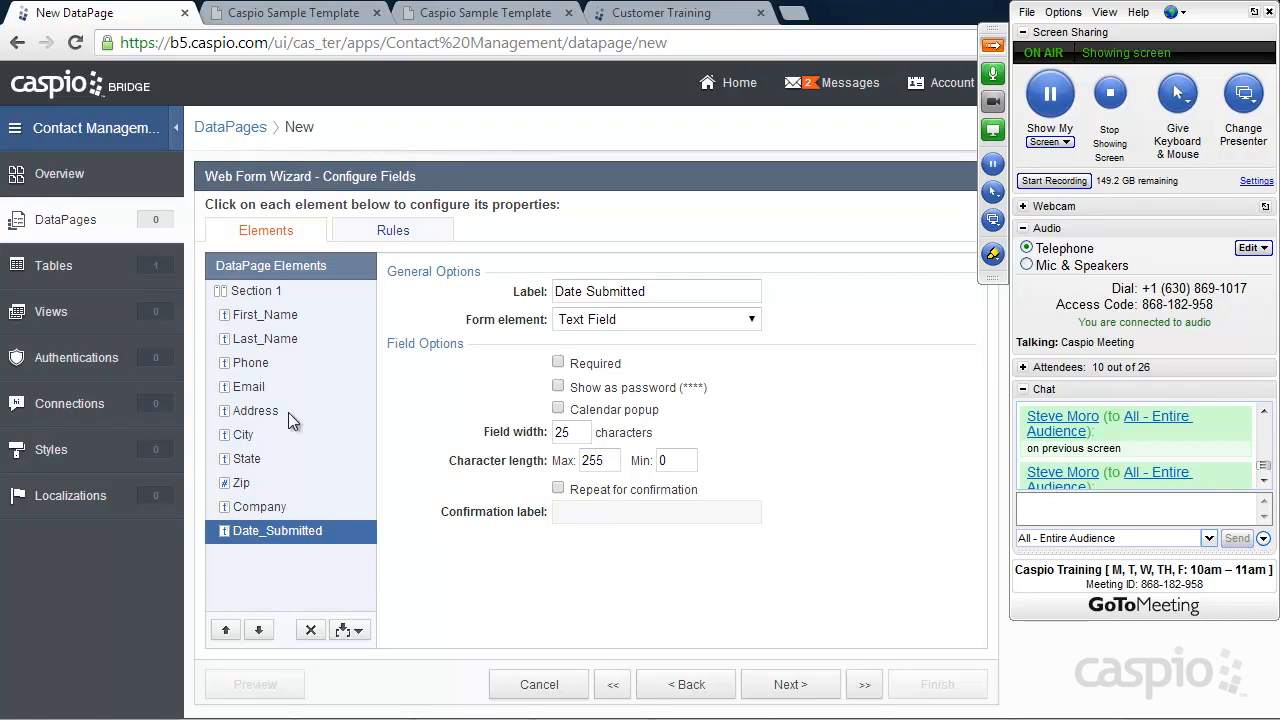
{"action": "left_click", "coordinate": [254, 391]}
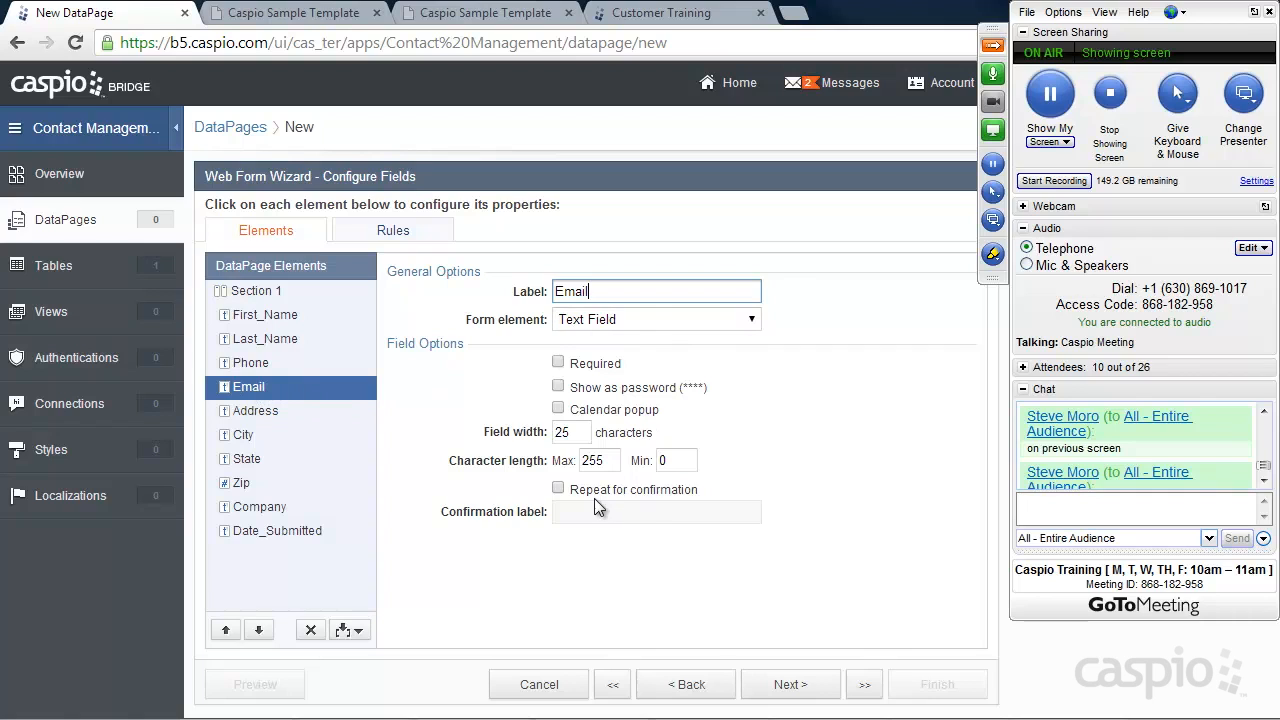
Require Email to be entered twice, with the confirmation label 'Repeat'
{"action": "left_click", "coordinate": [558, 489]}
{"action": "left_click", "coordinate": [573, 512]}
{"action": "type", "text": "Repeat Email"}
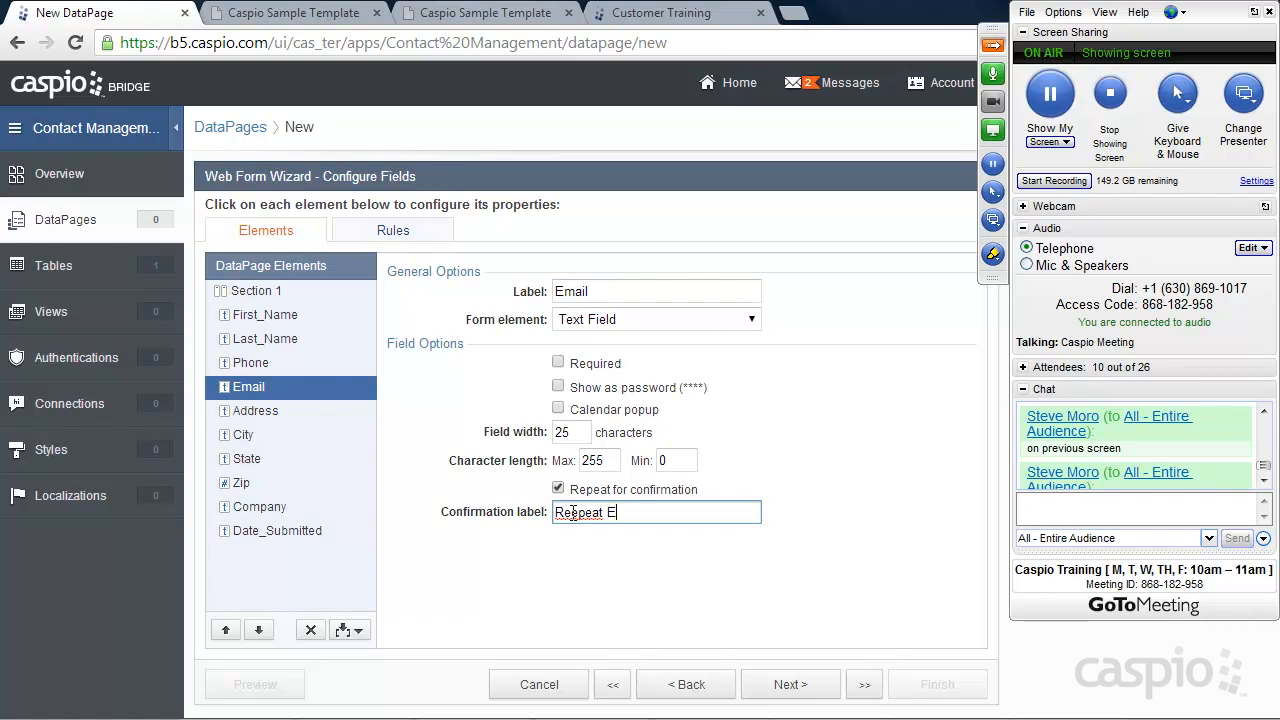
{"action": "key", "text": "BackSpace"}
{"action": "key", "text": "BackSpace"}
{"action": "key", "text": "BackSpace"}
{"action": "key", "text": "BackSpace"}
{"action": "key", "text": "BackSpace"}
{"action": "key", "text": "BackSpace"}
{"action": "key", "text": "BackSpace"}
{"action": "key", "text": "BackSpace"}
{"action": "key", "text": "BackSpace"}
{"action": "key", "text": "BackSpace"}
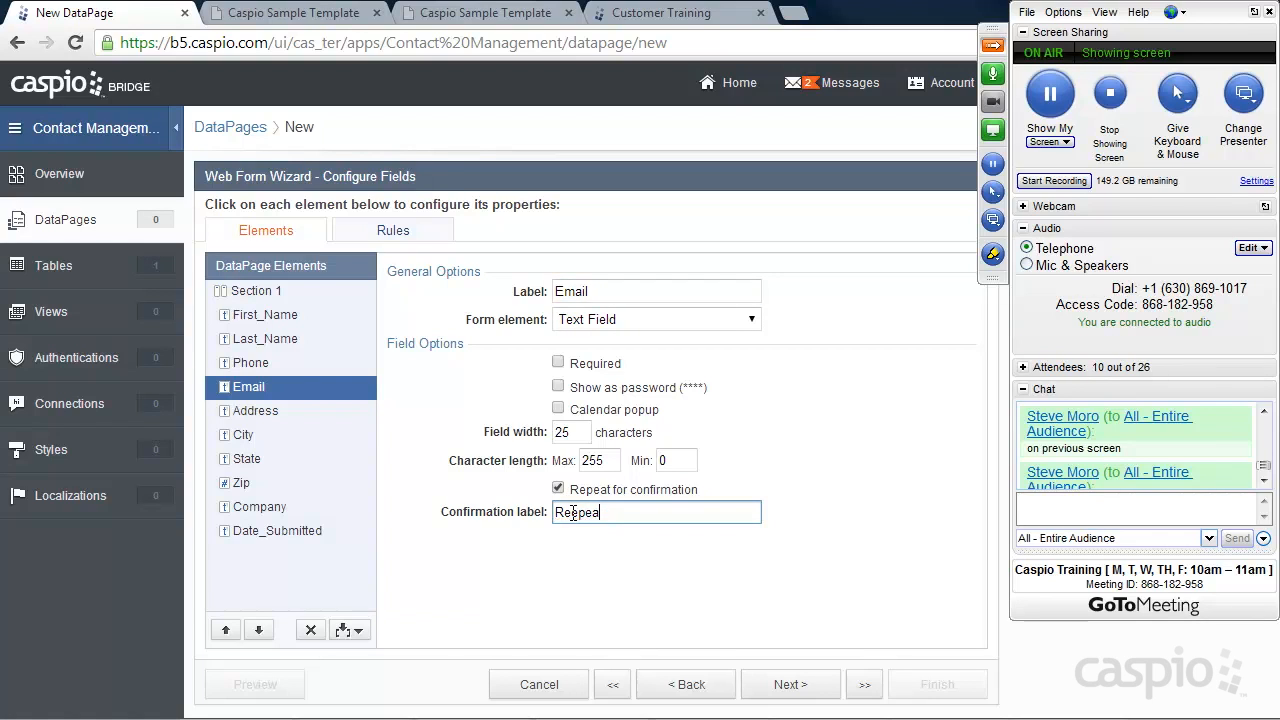
{"action": "type", "text": "peat"}
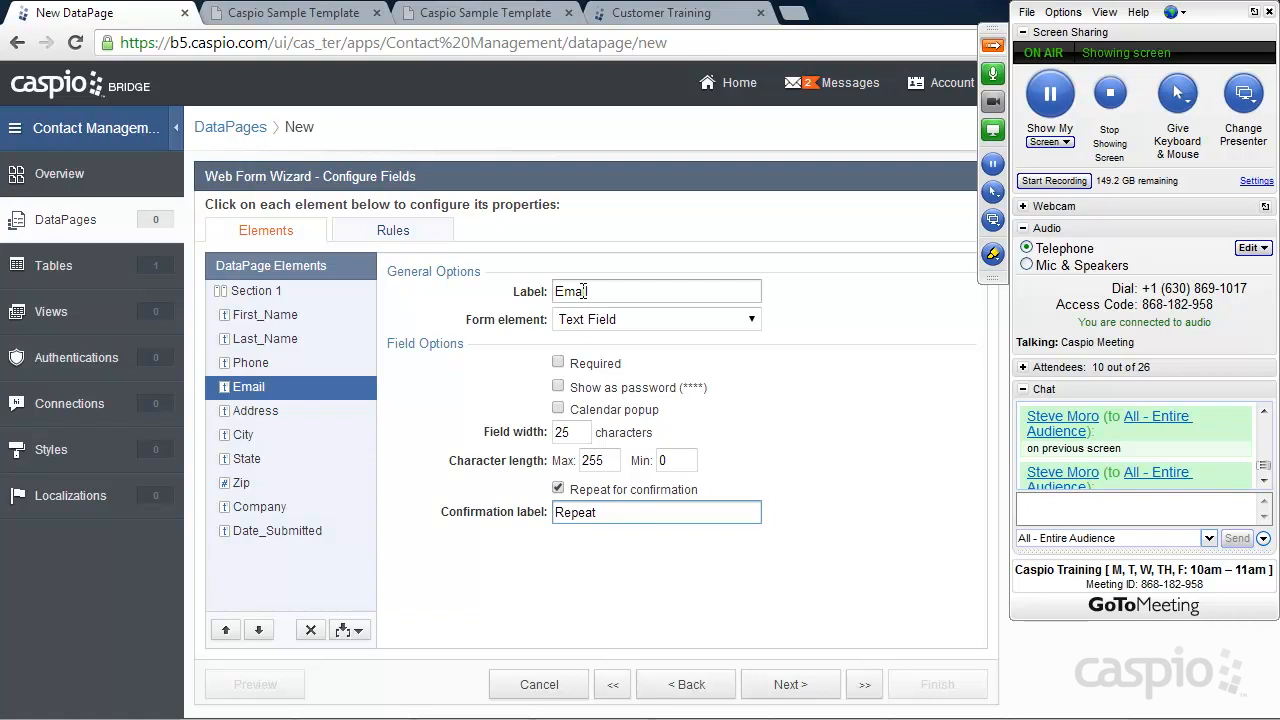
Check the meeting attendee list, then advance to the Destination and Triggers step
{"action": "left_click", "coordinate": [1264, 481]}
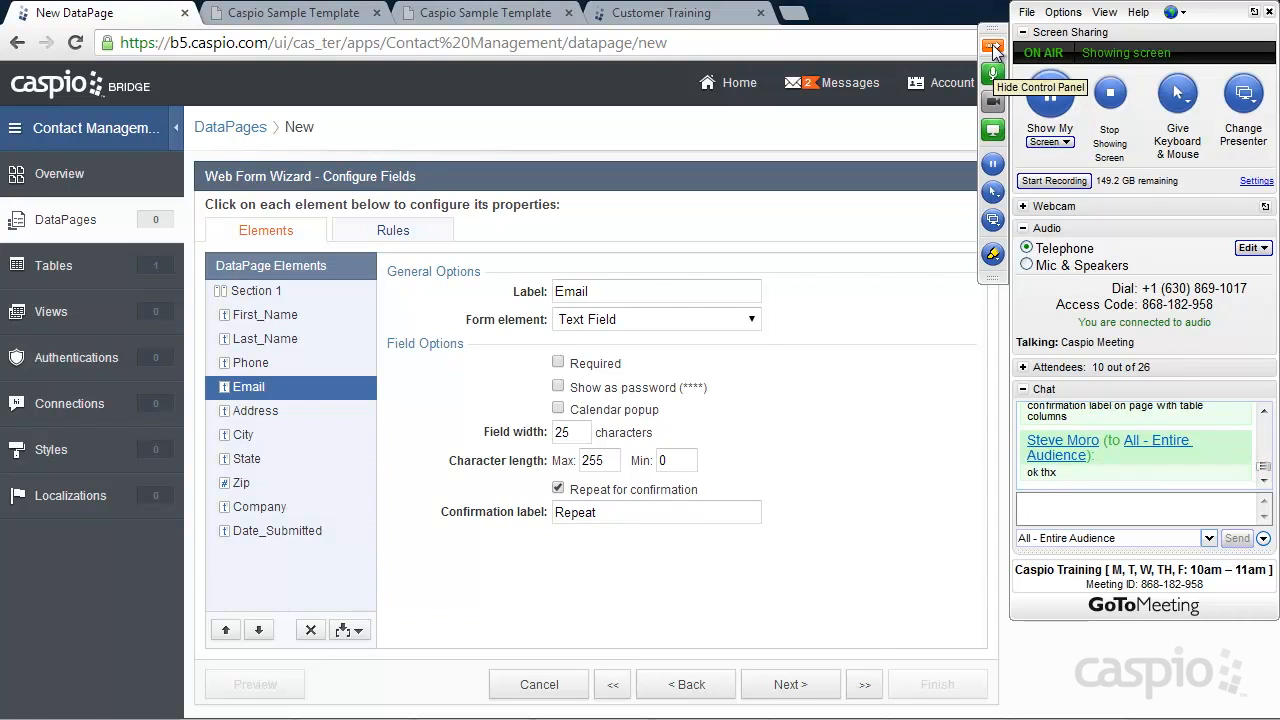
{"action": "left_click", "coordinate": [1023, 368]}
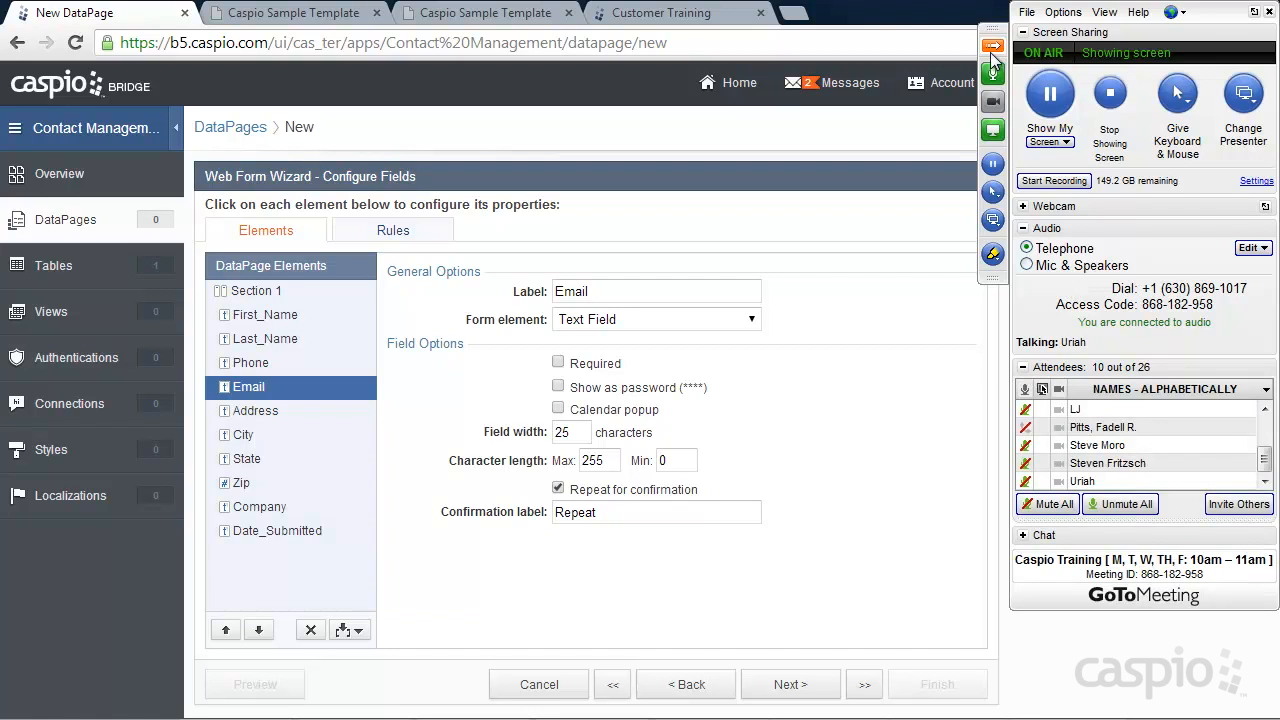
{"action": "left_click", "coordinate": [993, 45]}
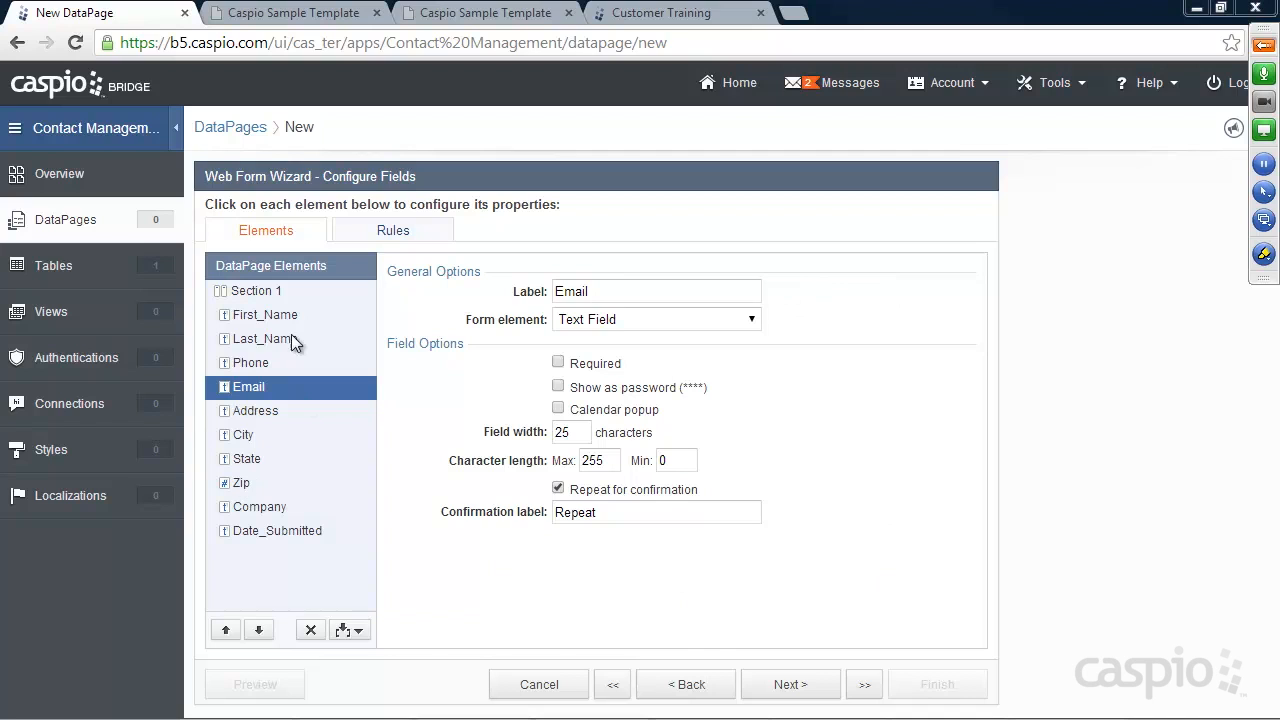
{"action": "left_click", "coordinate": [800, 688]}
{"action": "mouse_move", "coordinate": [398, 298]}
{"action": "left_mouse_down"}
{"action": "mouse_move", "coordinate": [206, 298]}
{"action": "mouse_move", "coordinate": [398, 296]}
{"action": "left_mouse_up"}
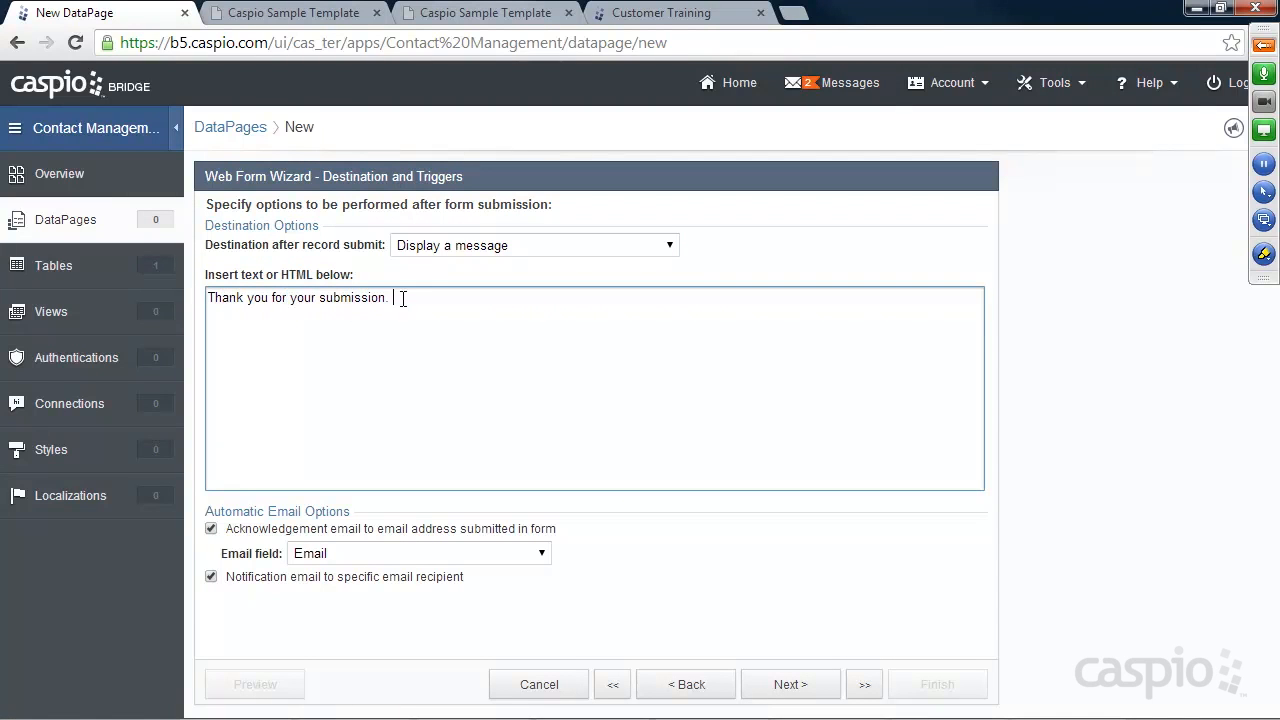
Turn off both automatic notification and acknowledgement emails, then finish saving the DataPage
{"action": "left_click", "coordinate": [236, 558]}
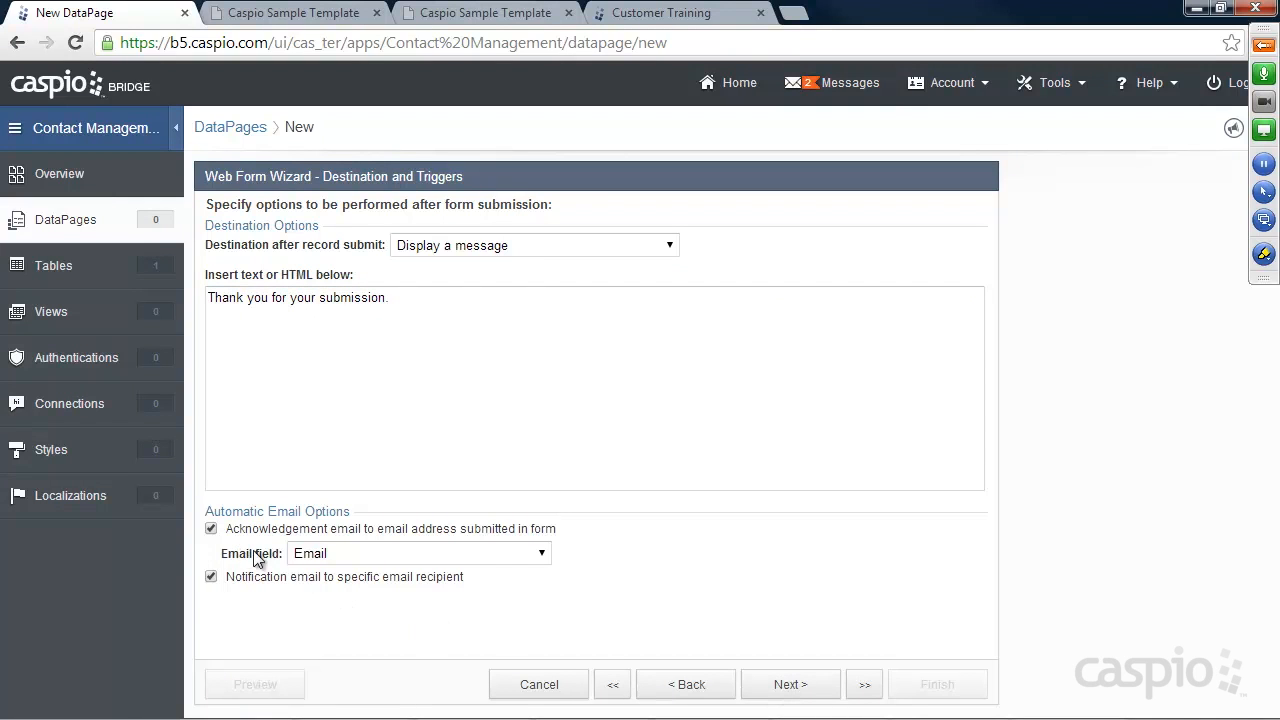
{"action": "left_click", "coordinate": [781, 688]}
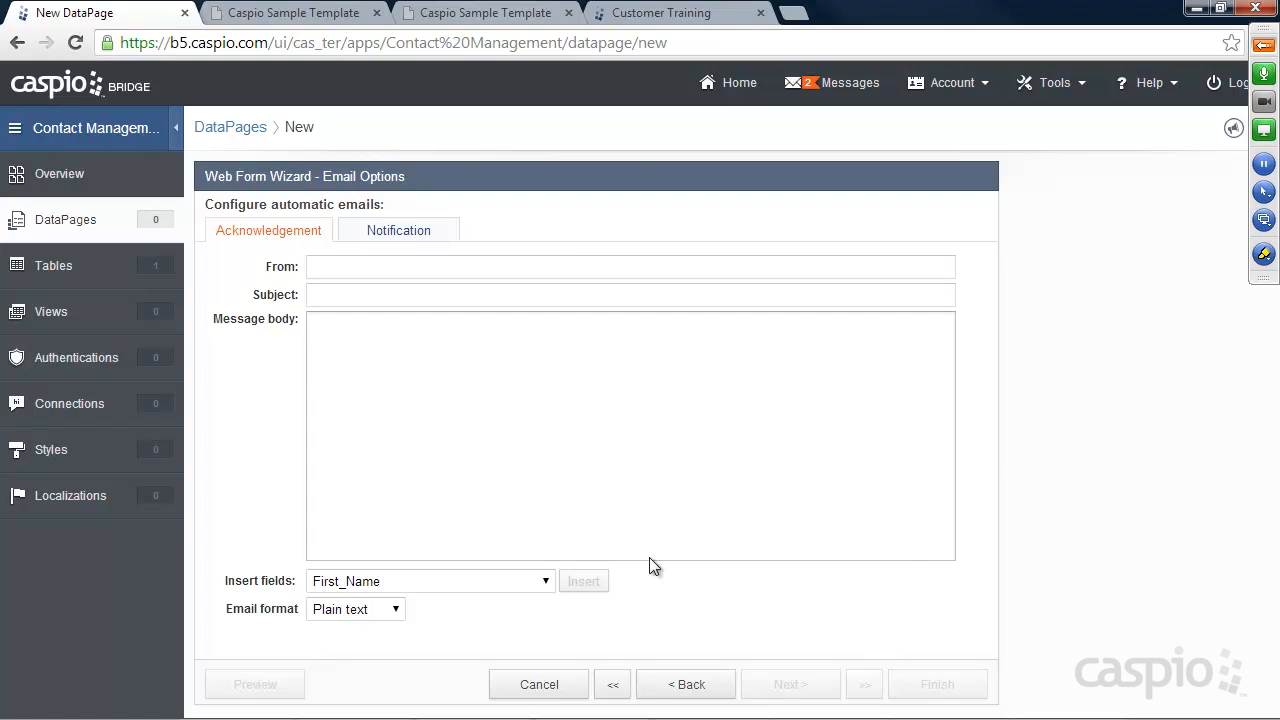
{"action": "left_click", "coordinate": [682, 686]}
{"action": "left_click", "coordinate": [243, 577]}
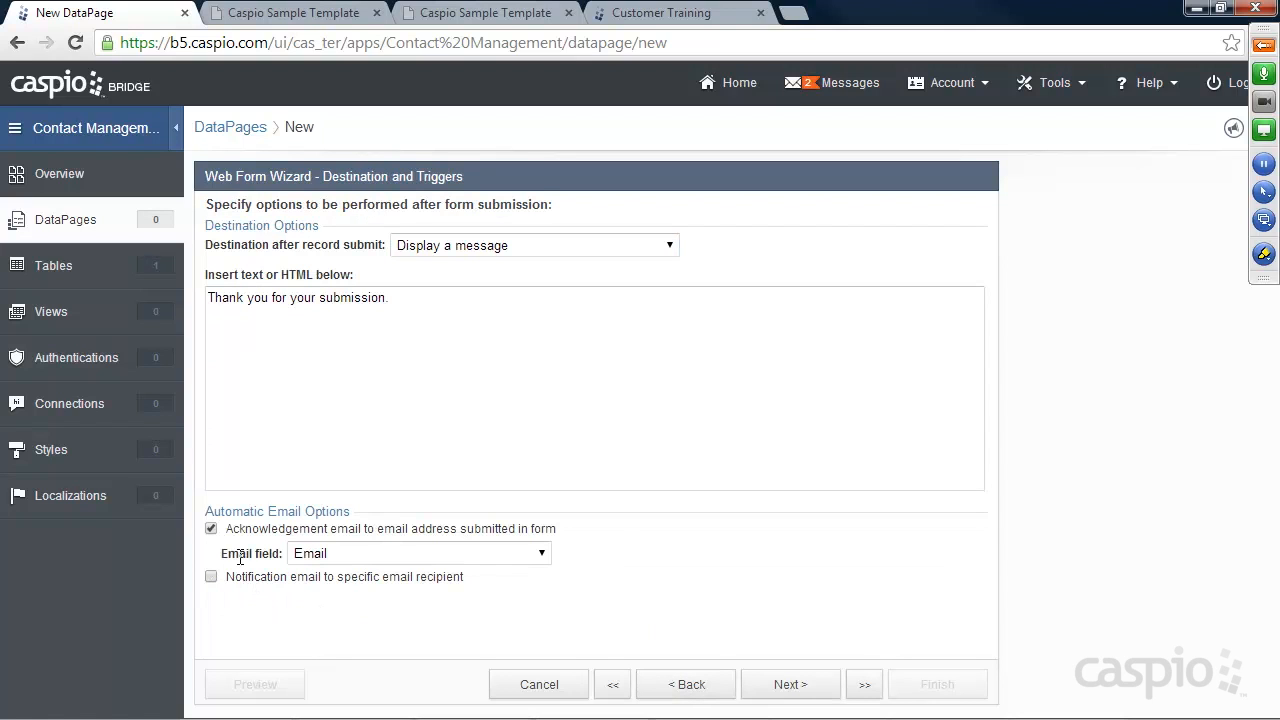
{"action": "left_click", "coordinate": [243, 530]}
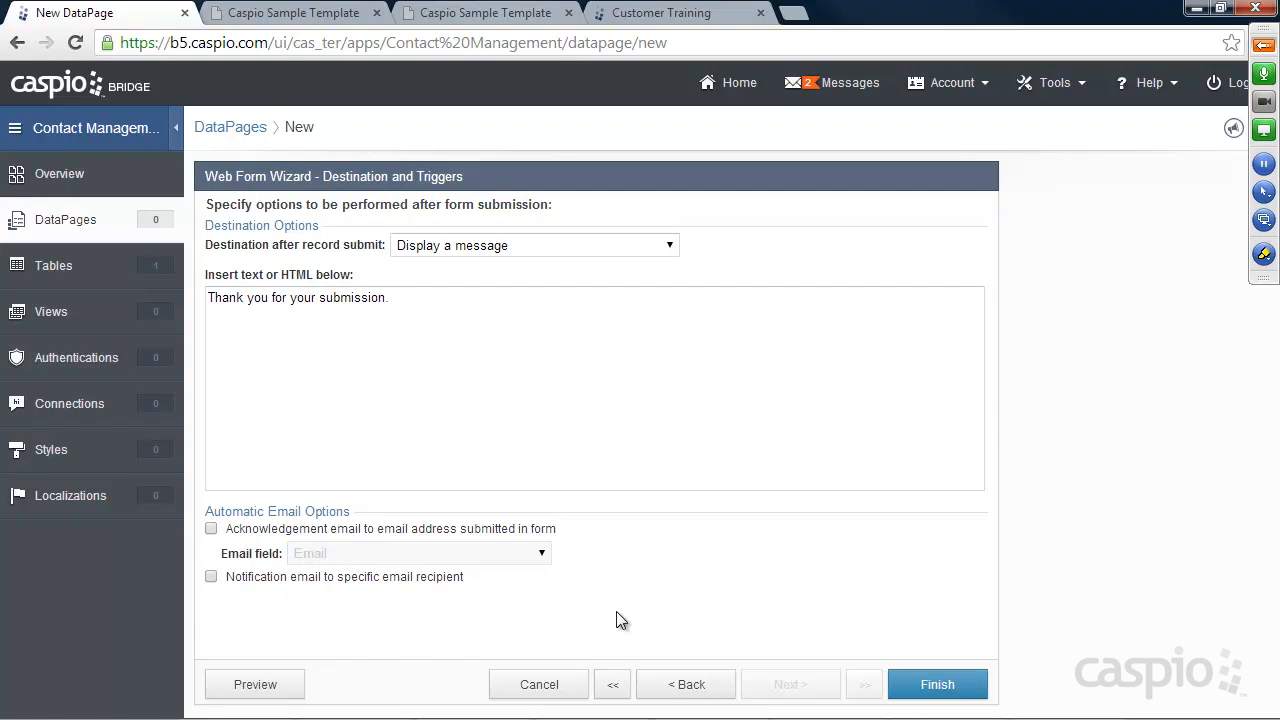
{"action": "left_click", "coordinate": [931, 682]}
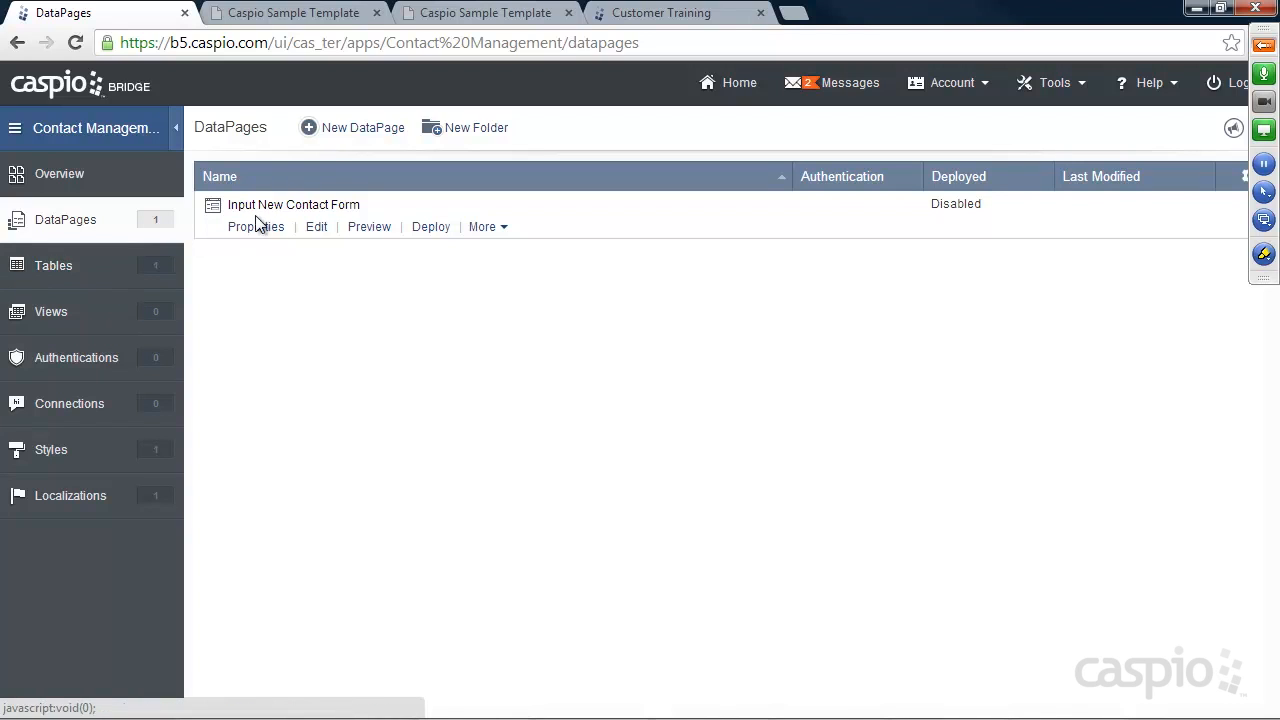
Preview the form, submit a test contact's first and last name, then close the preview
{"action": "left_click", "coordinate": [369, 228]}
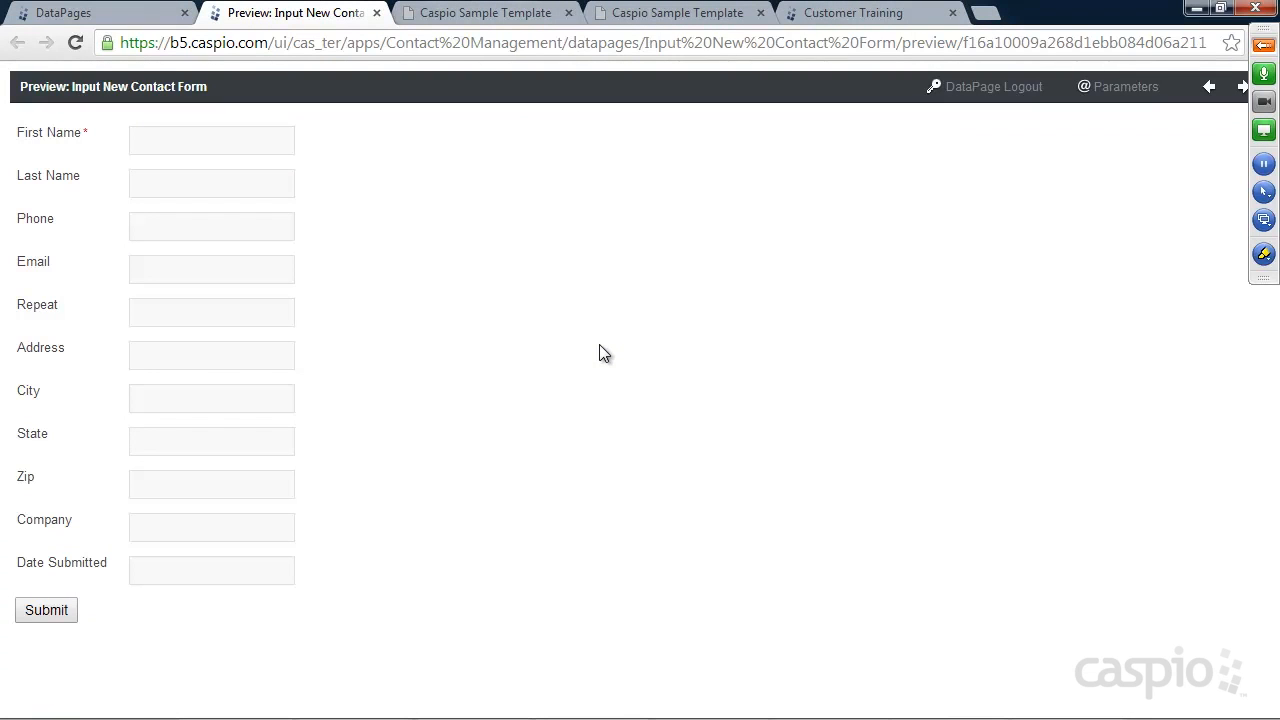
{"action": "left_click", "coordinate": [152, 141]}
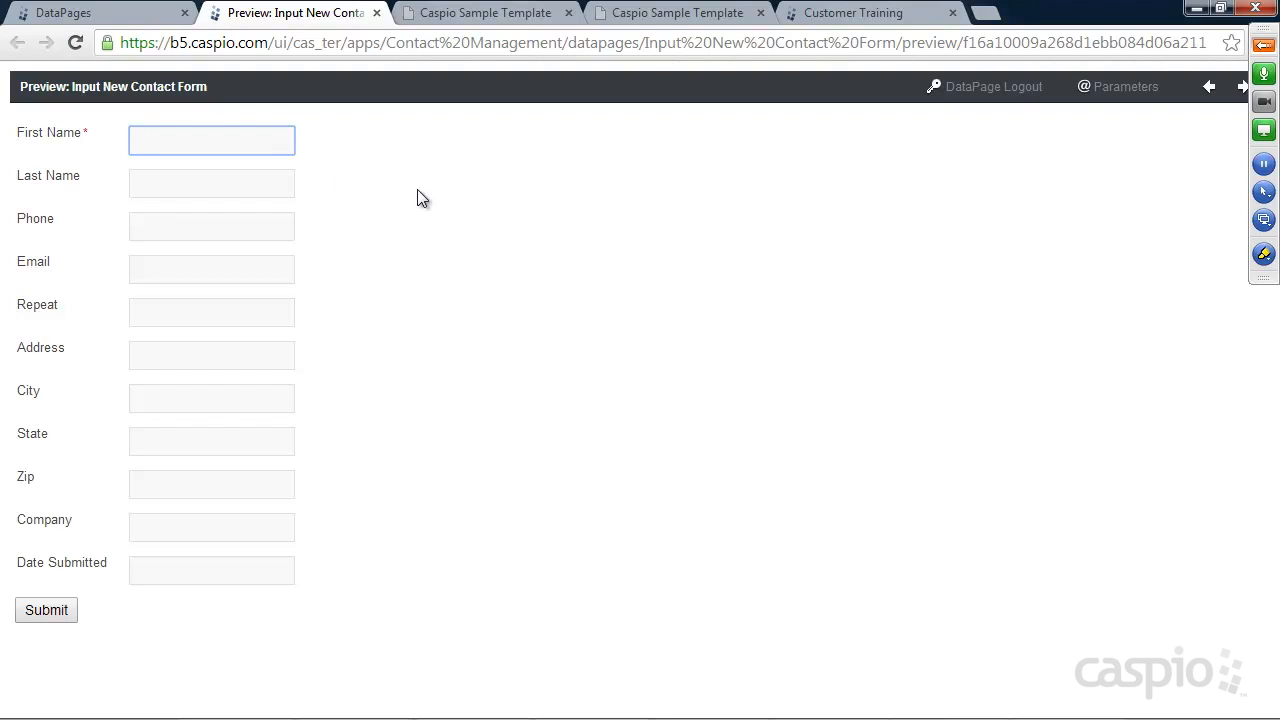
{"action": "key", "text": "Tab"}
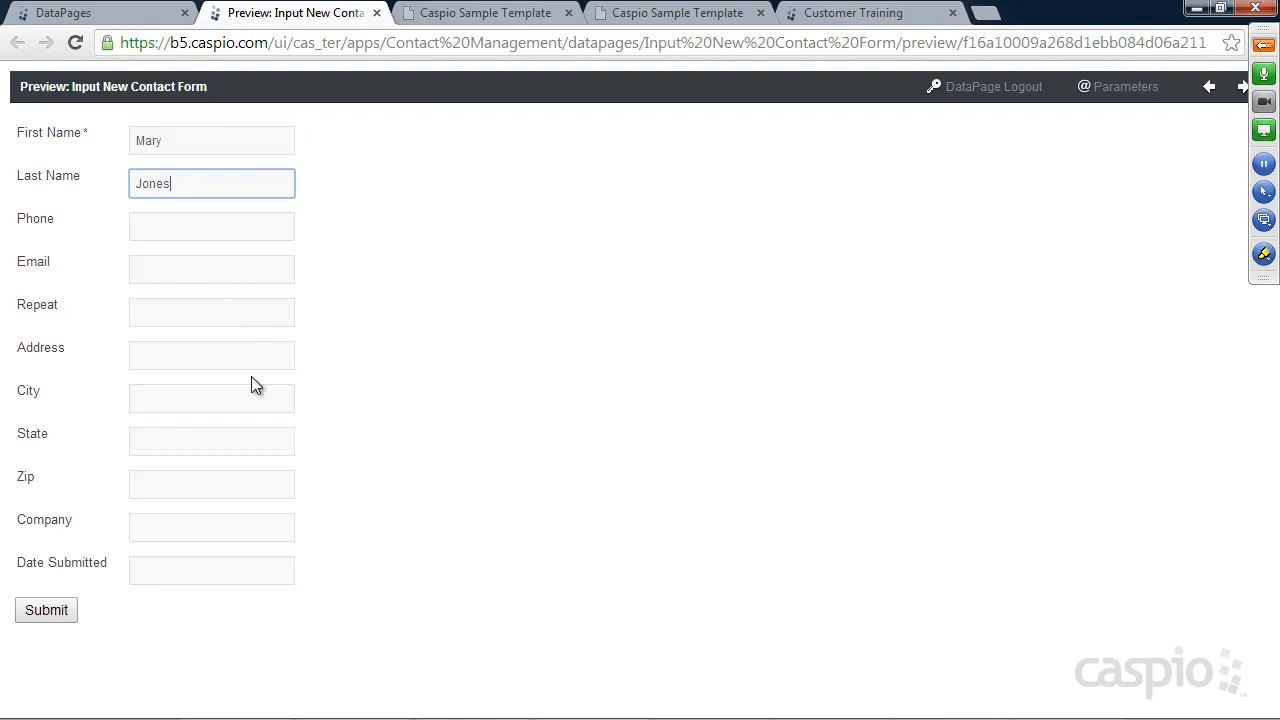
{"action": "left_click", "coordinate": [47, 612]}
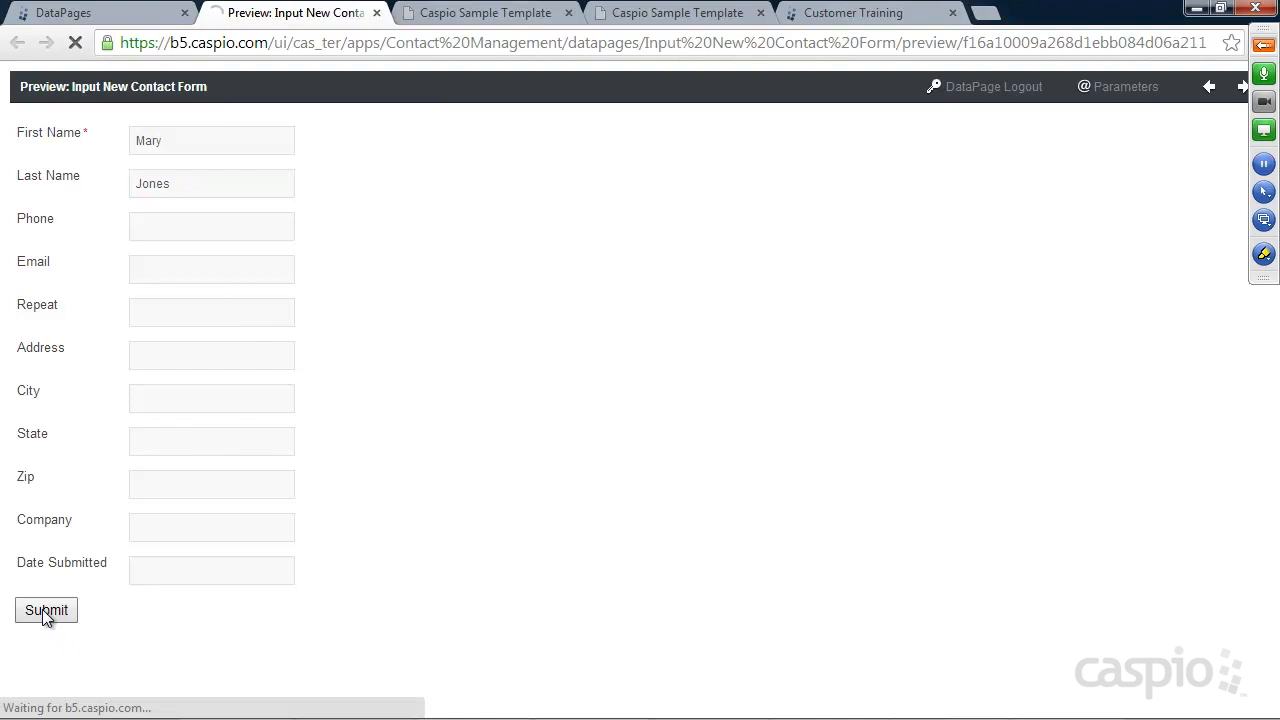
{"action": "mouse_move", "coordinate": [9, 134]}
{"action": "left_mouse_down"}
{"action": "mouse_move", "coordinate": [190, 134]}
{"action": "mouse_move", "coordinate": [9, 131]}
{"action": "left_mouse_up"}
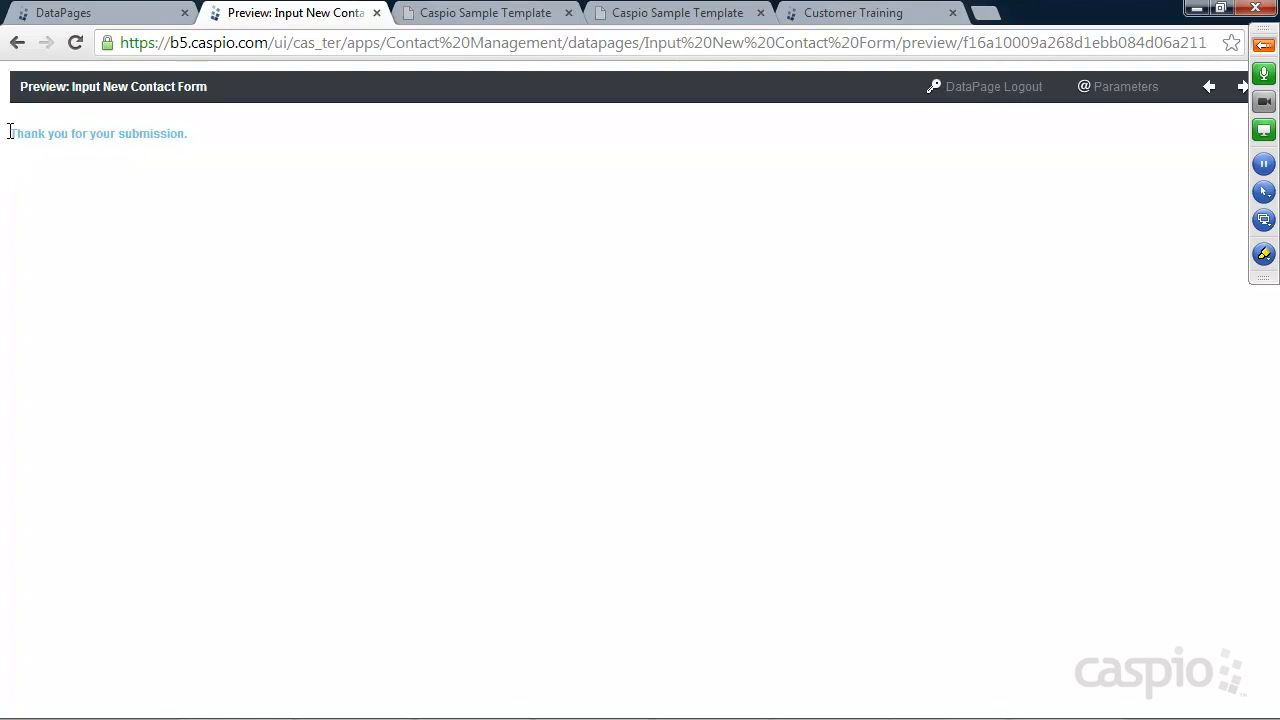
{"action": "left_click", "coordinate": [377, 14]}
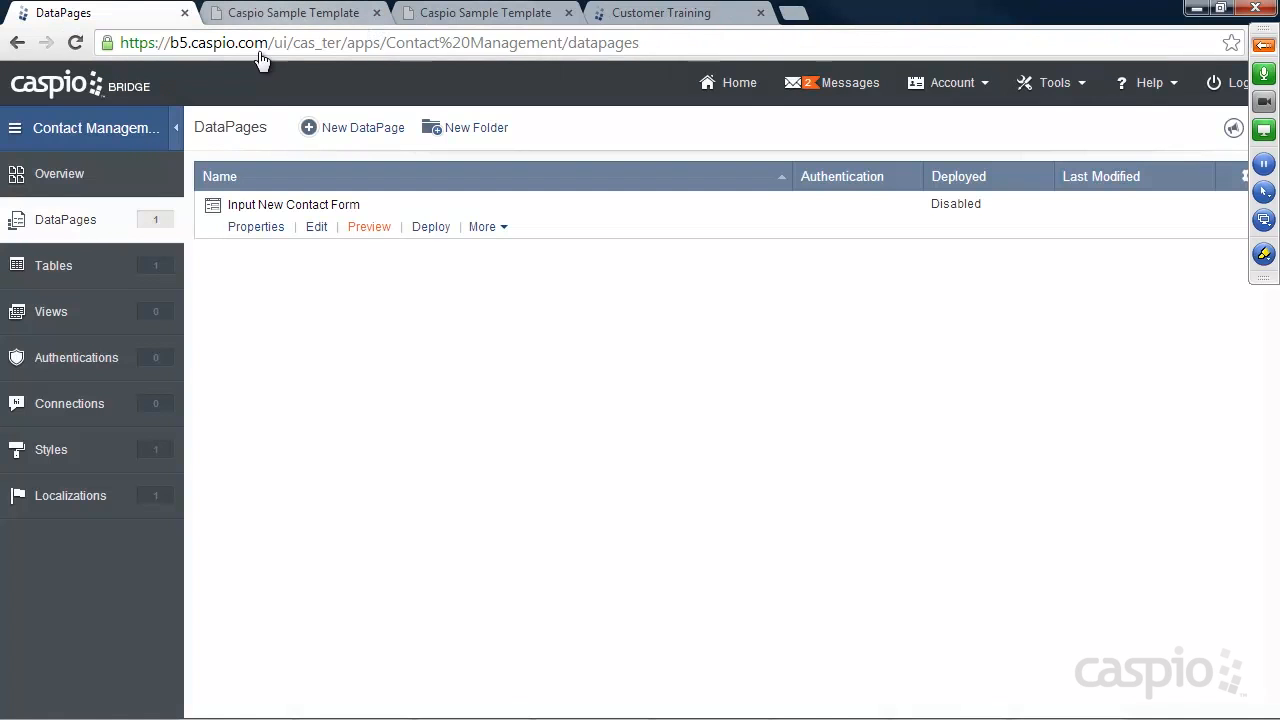
Inspect the new test contact as the last record in the Contacts datasheet, then return to DataPages
{"action": "left_click", "coordinate": [48, 268]}
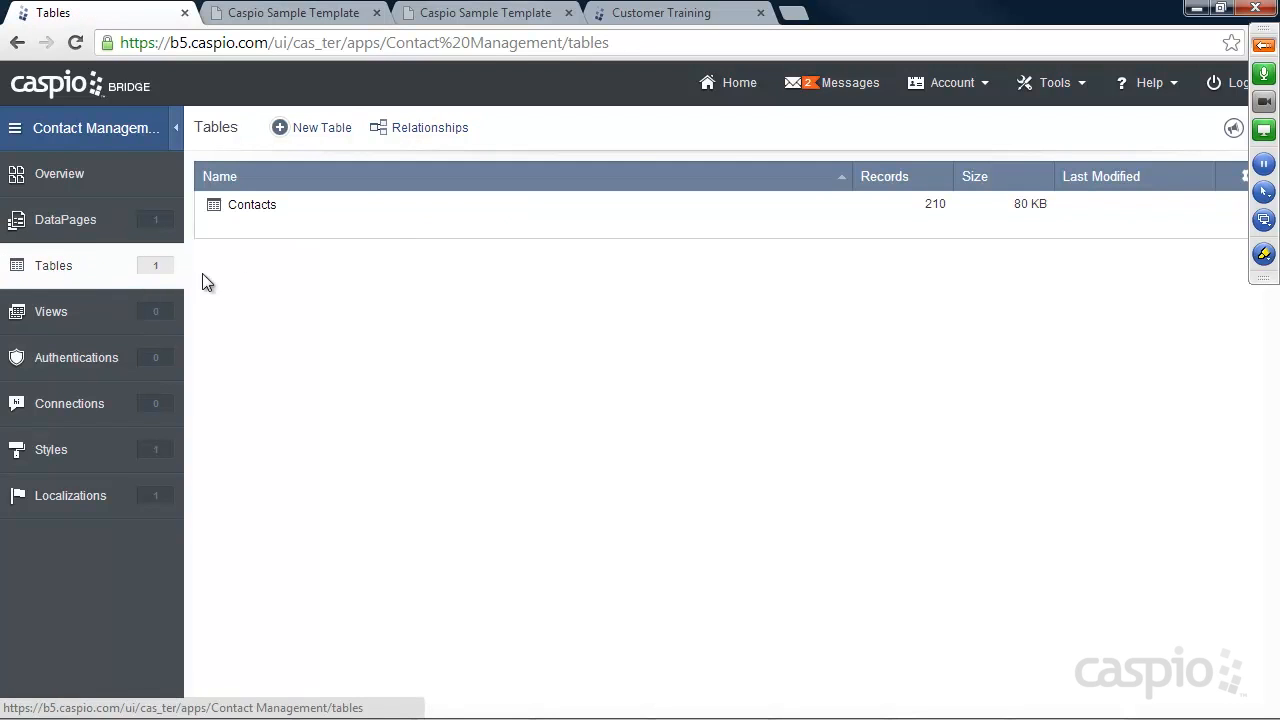
{"action": "left_click", "coordinate": [326, 228]}
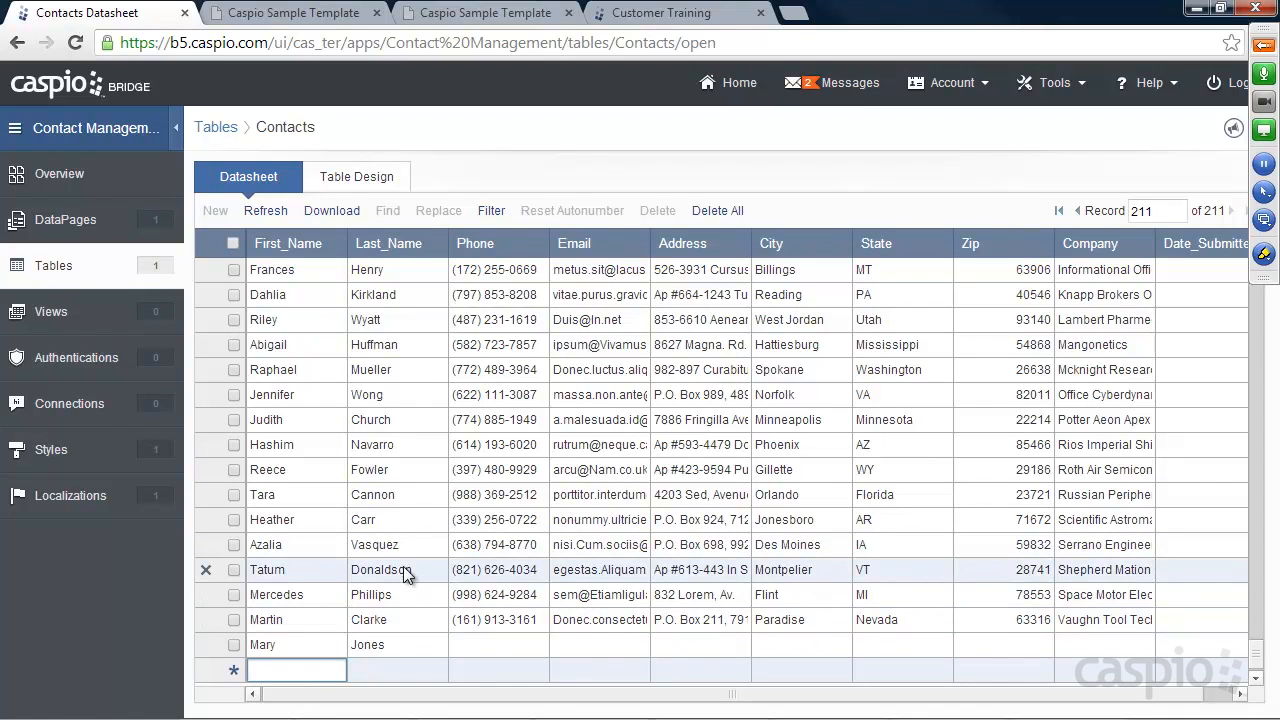
{"action": "left_click", "coordinate": [481, 644]}
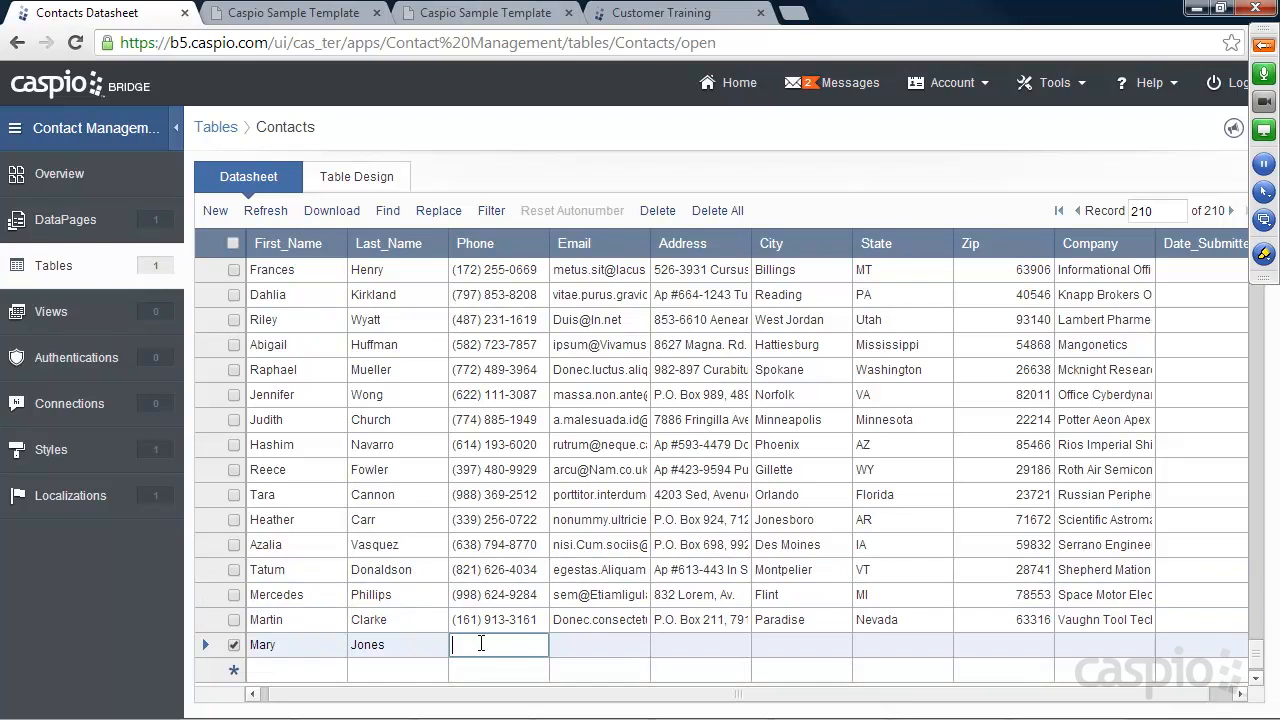
{"action": "left_click", "coordinate": [594, 644]}
{"action": "left_click", "coordinate": [692, 644]}
{"action": "left_click", "coordinate": [790, 644]}
{"action": "left_click", "coordinate": [898, 644]}
{"action": "left_click", "coordinate": [893, 618]}
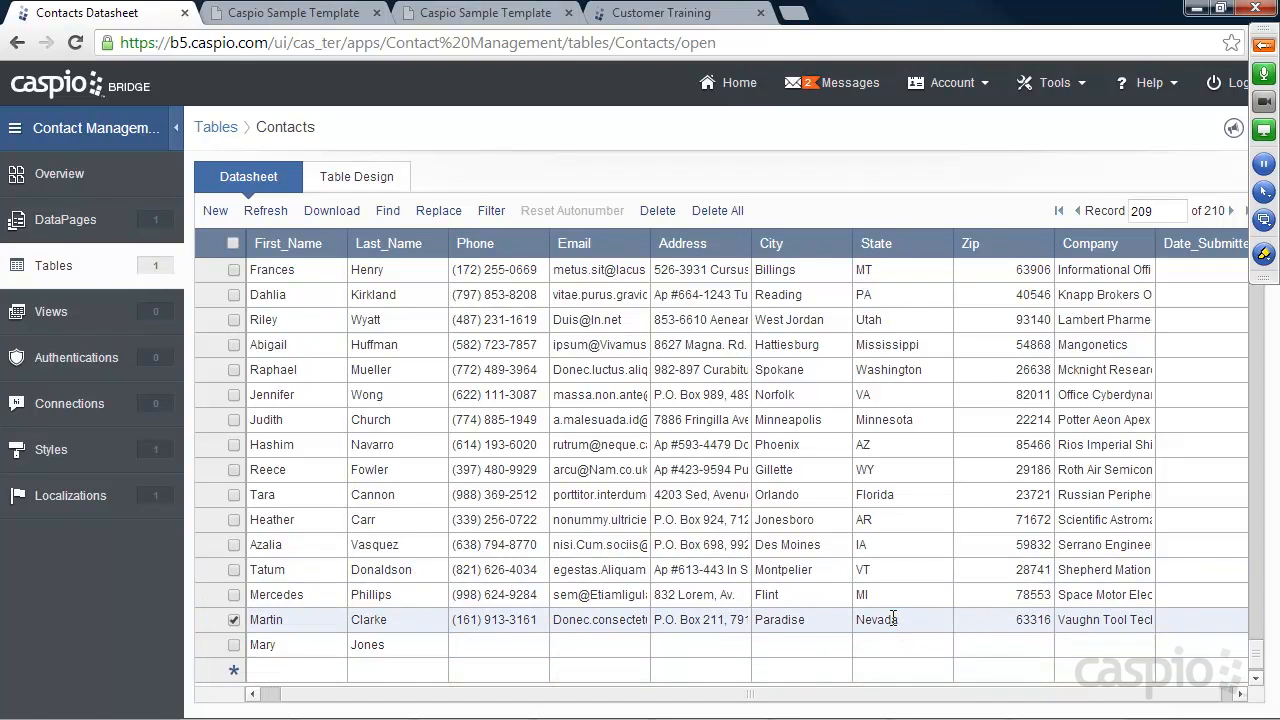
{"action": "left_click", "coordinate": [893, 592]}
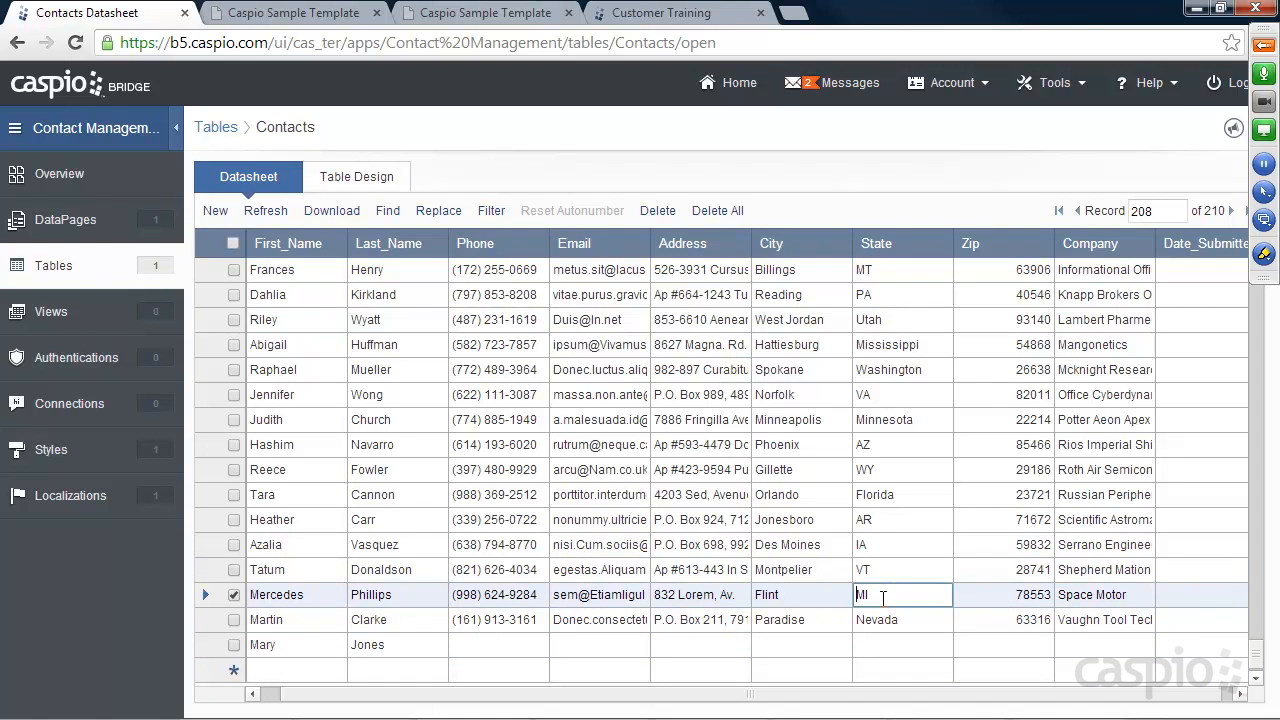
{"action": "left_click", "coordinate": [73, 229]}
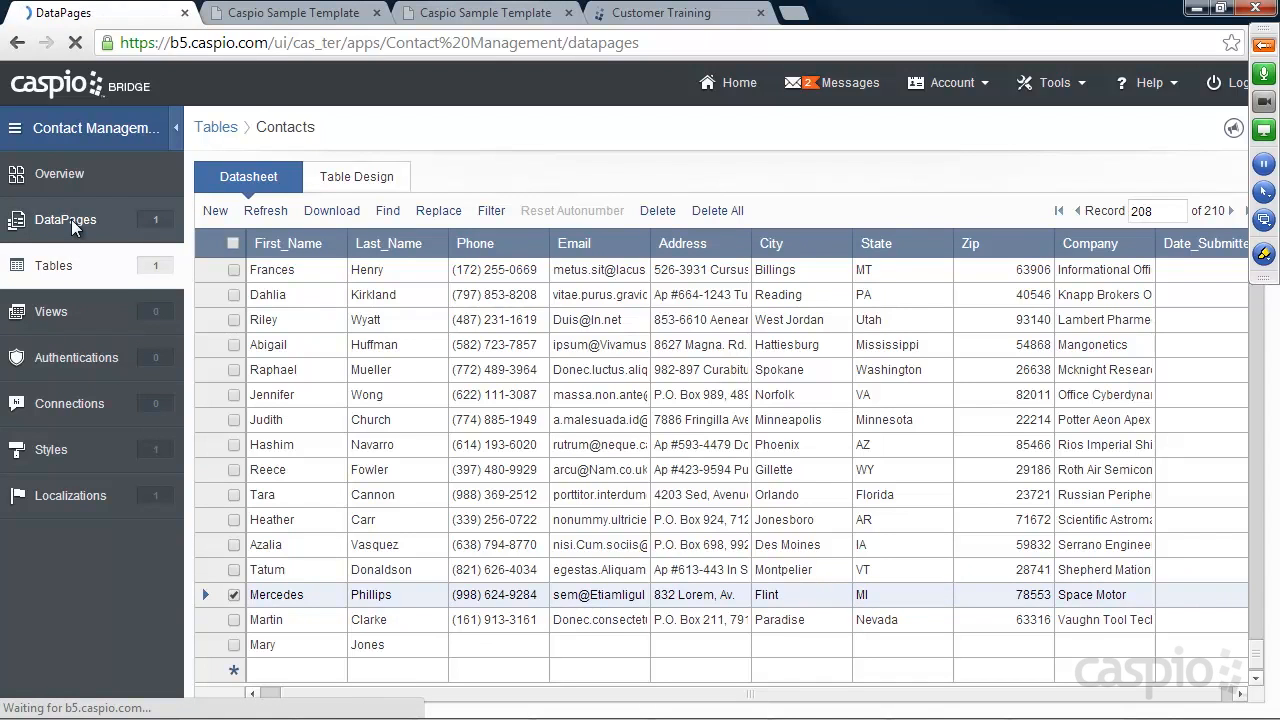
Enable deployment of Input New Contact Form, copy its embed code, and select its direct URL
{"action": "mouse_move", "coordinate": [323, 237]}
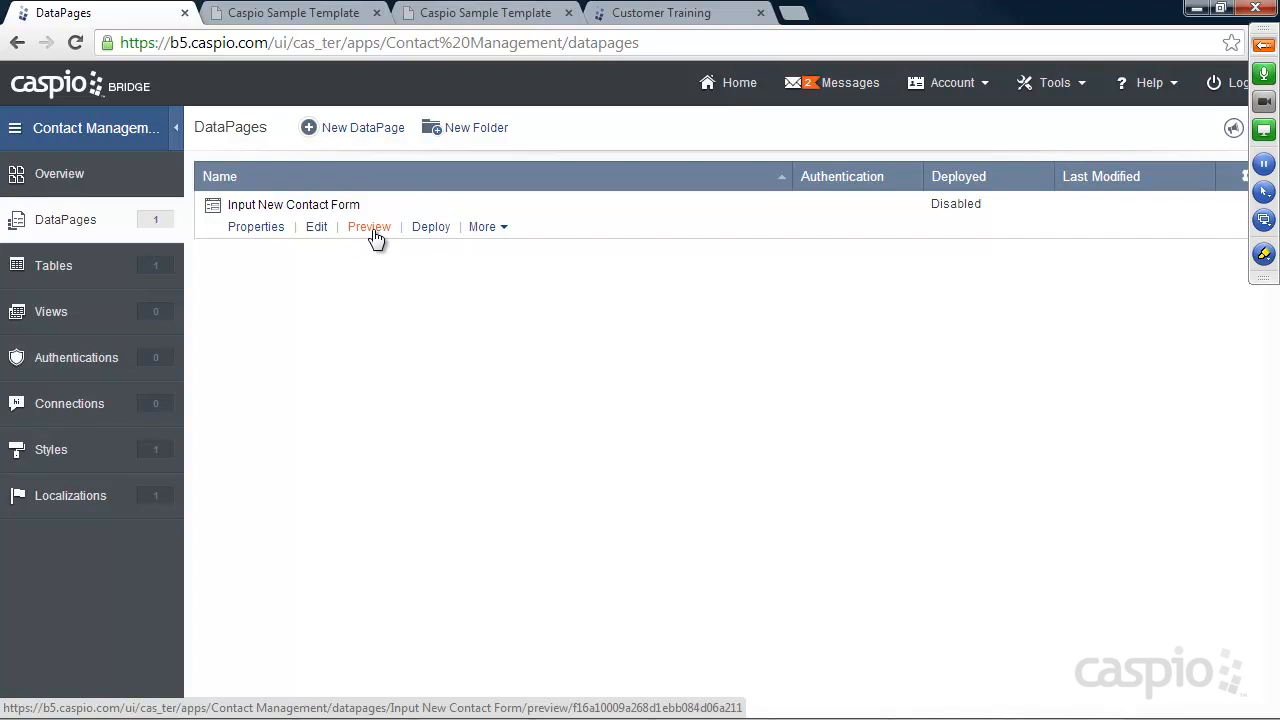
{"action": "left_click", "coordinate": [435, 228]}
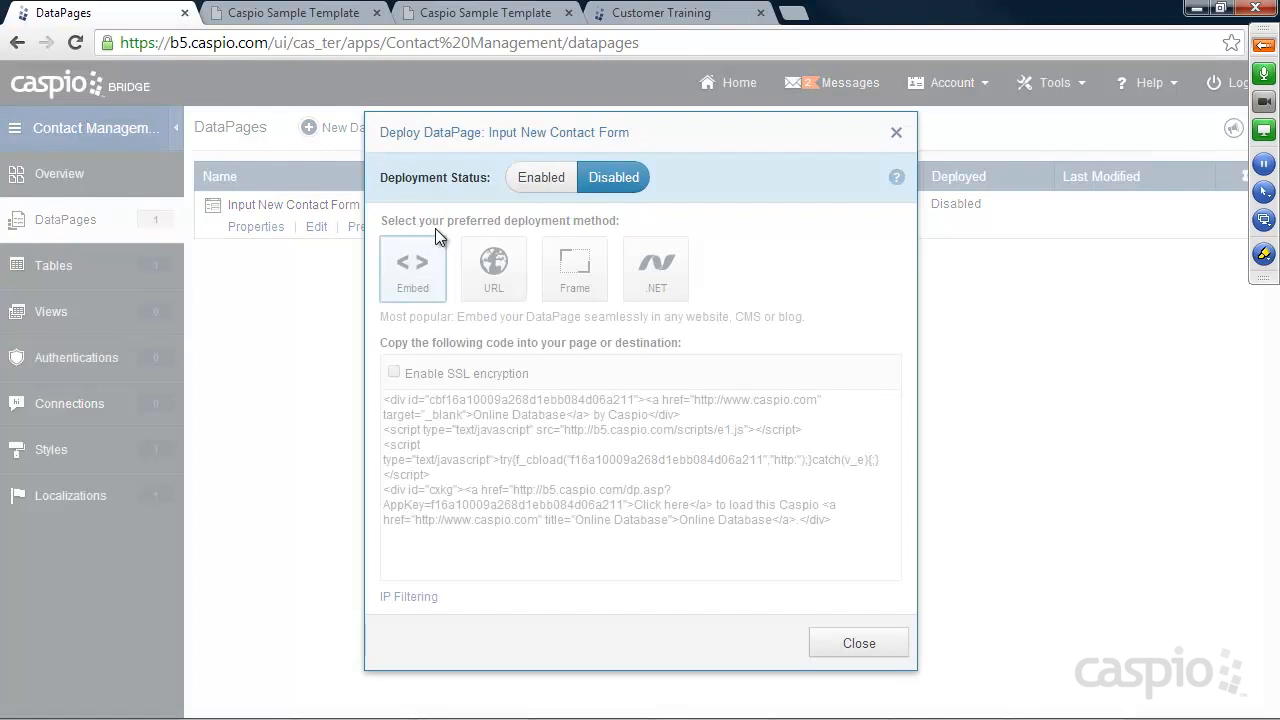
{"action": "left_click", "coordinate": [548, 172]}
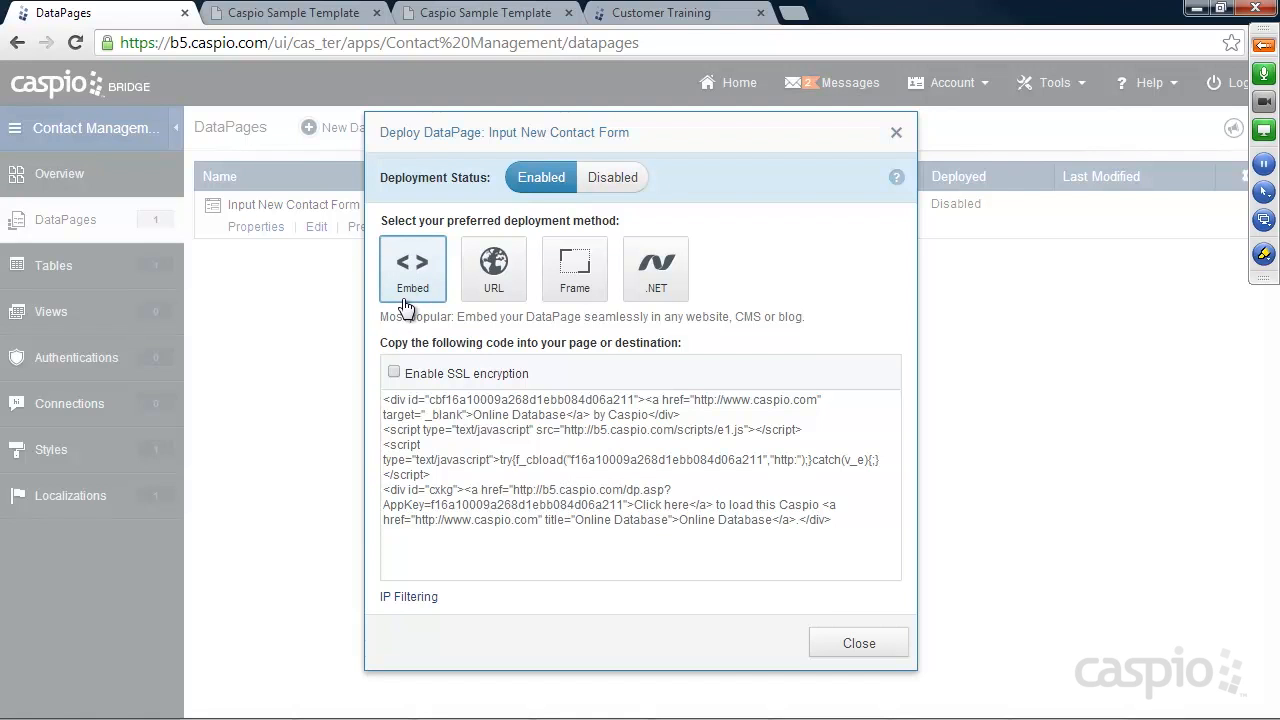
{"action": "right_click", "coordinate": [478, 418]}
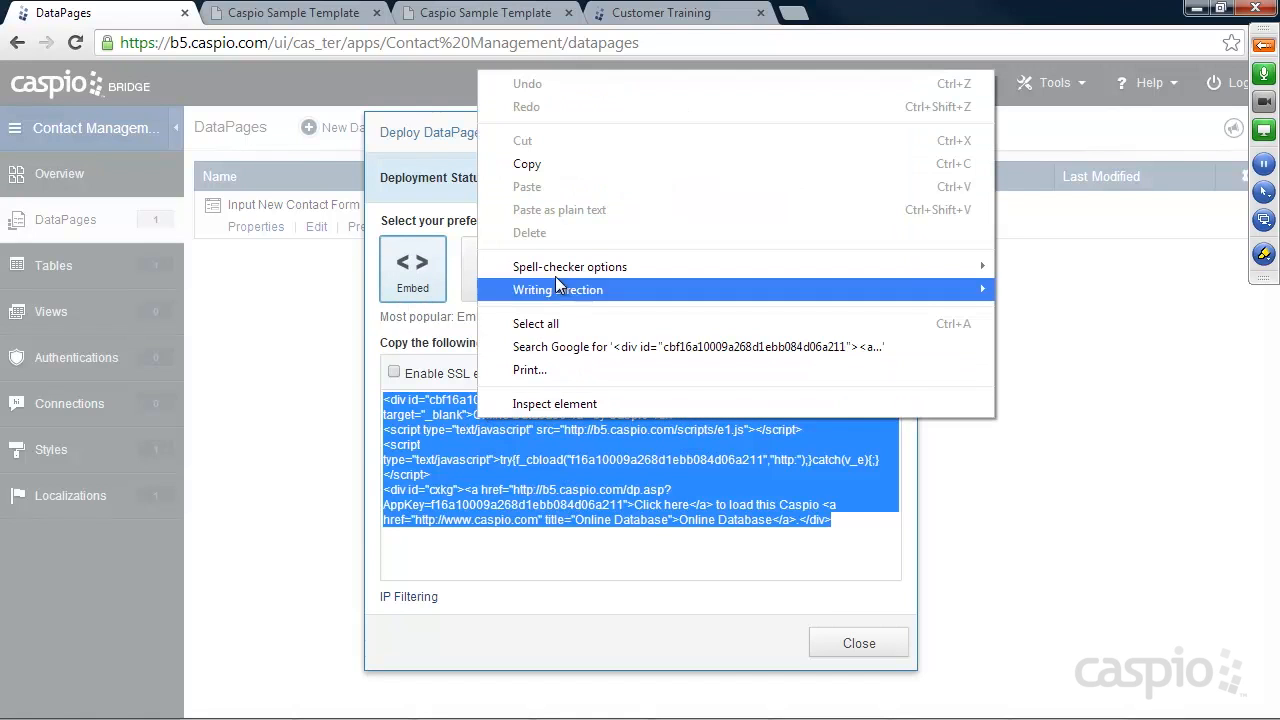
{"action": "left_click", "coordinate": [538, 165]}
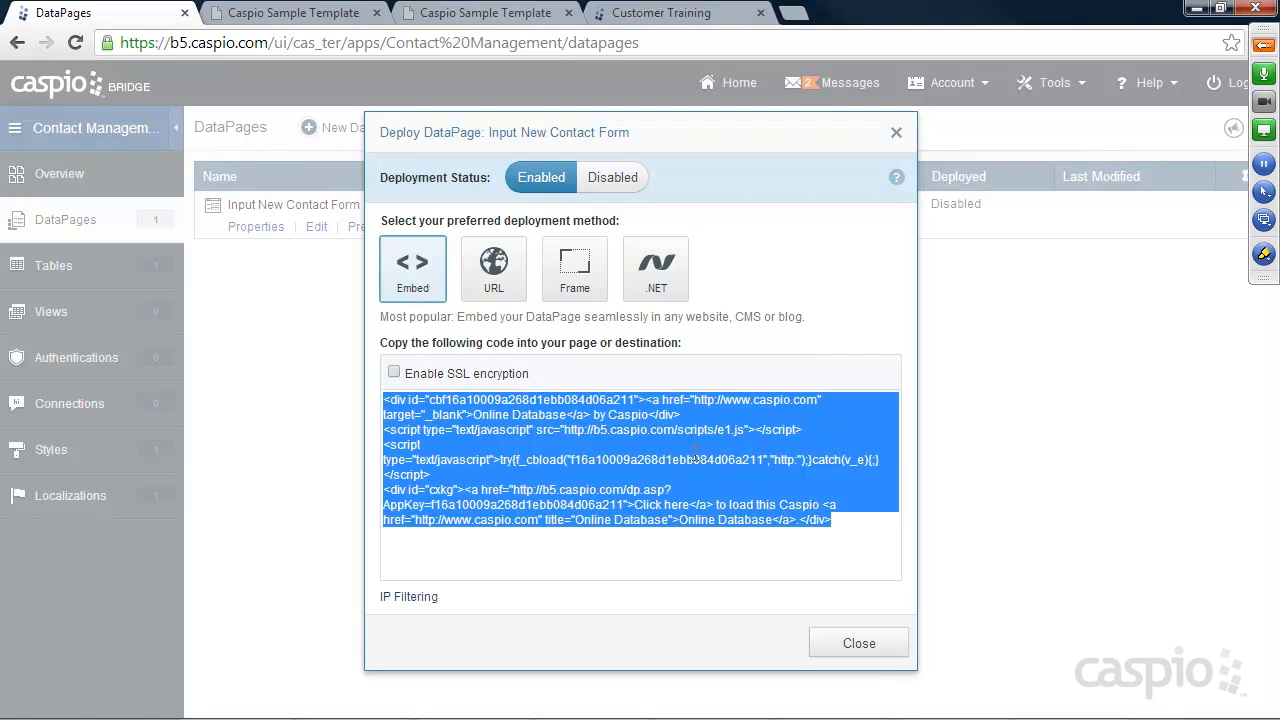
{"action": "left_click", "coordinate": [494, 266]}
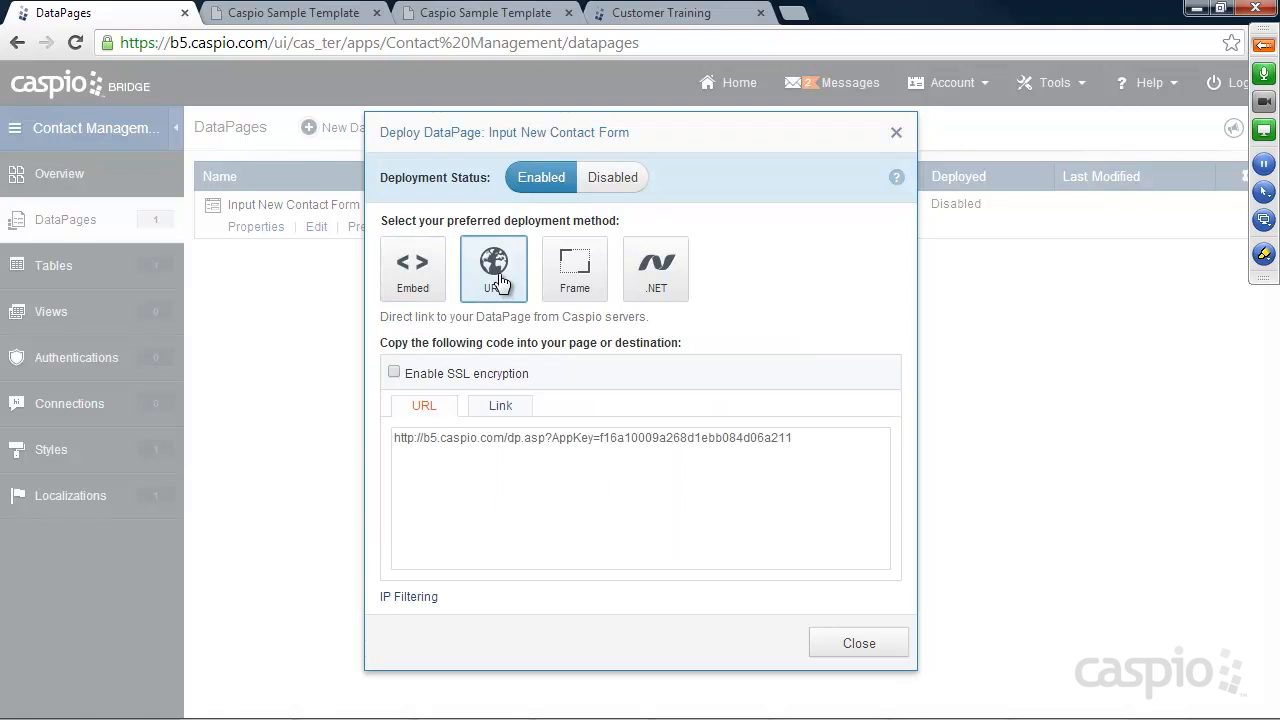
{"action": "left_click", "coordinate": [554, 435]}
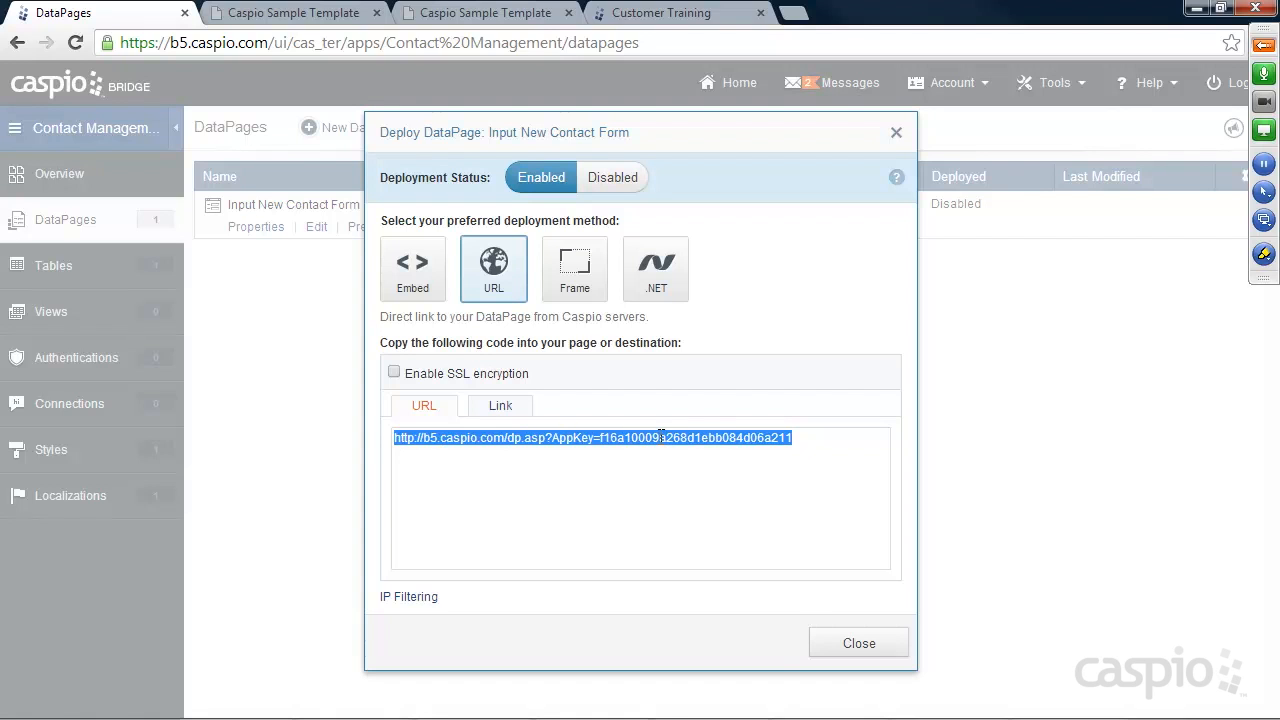
Load the copied DataPage URL in a new browser tab
{"action": "left_click", "coordinate": [793, 13]}
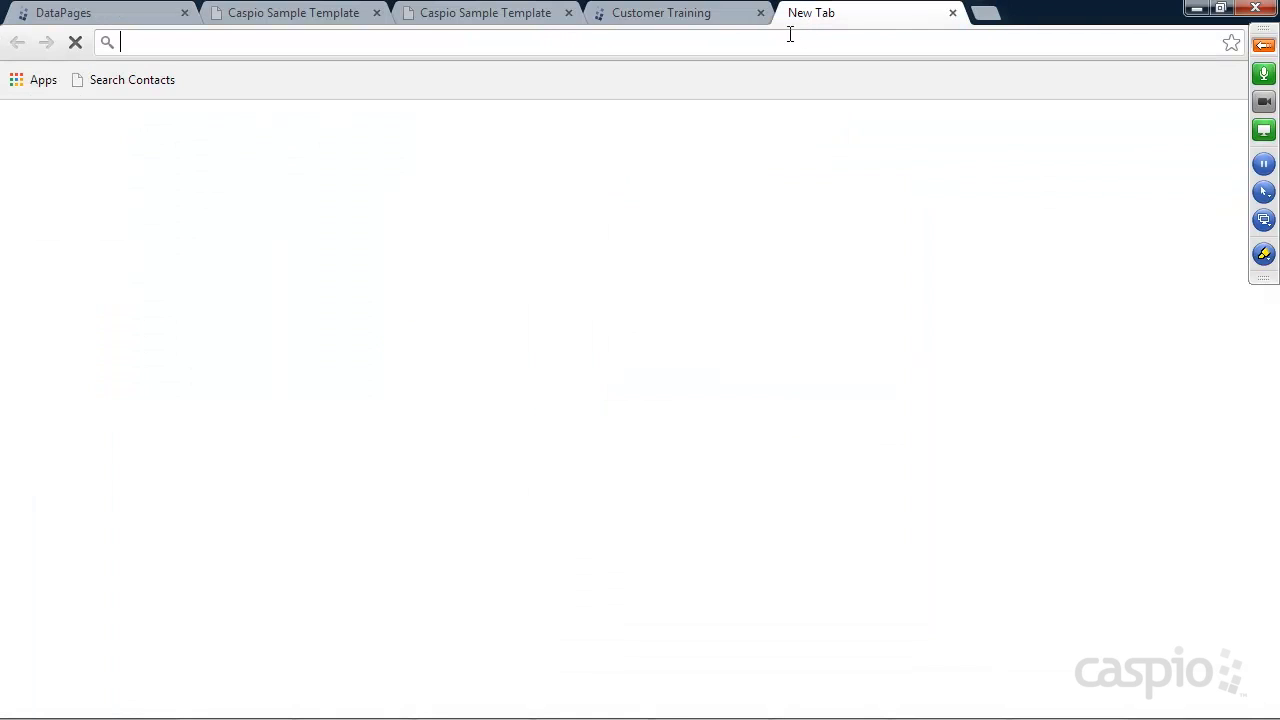
{"action": "key", "text": "ctrl+v"}
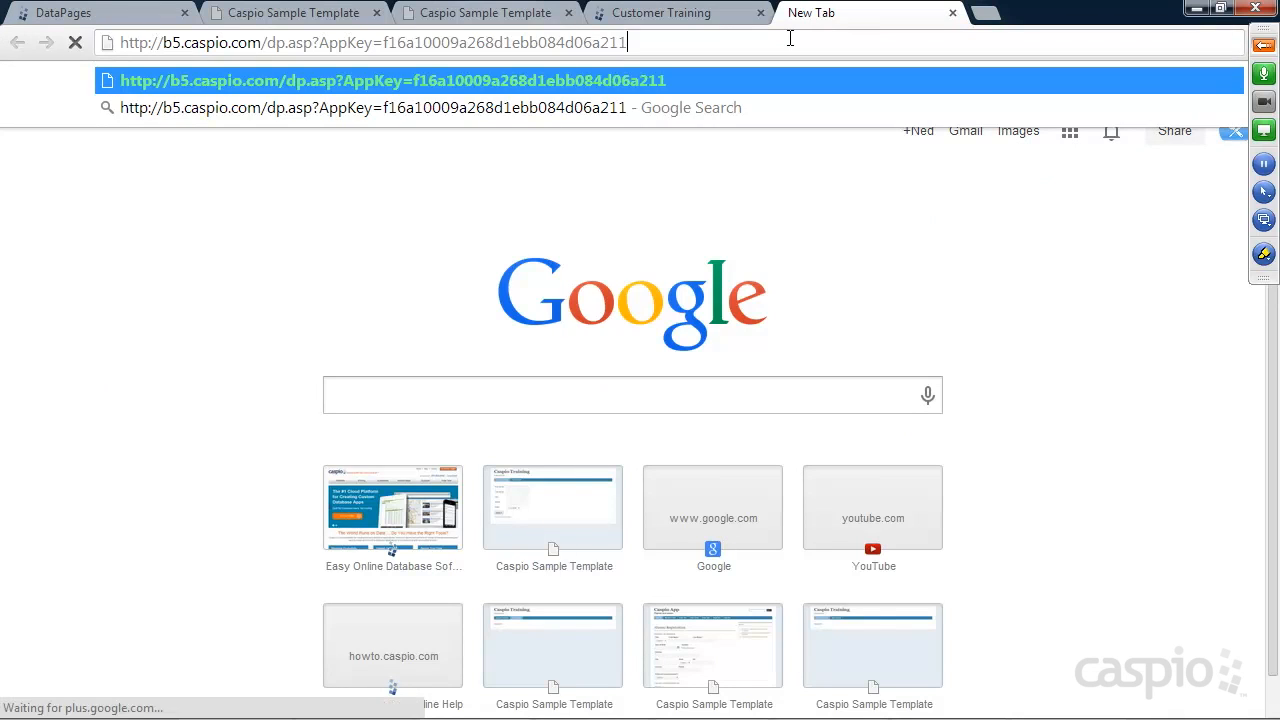
{"action": "key", "text": "Return"}
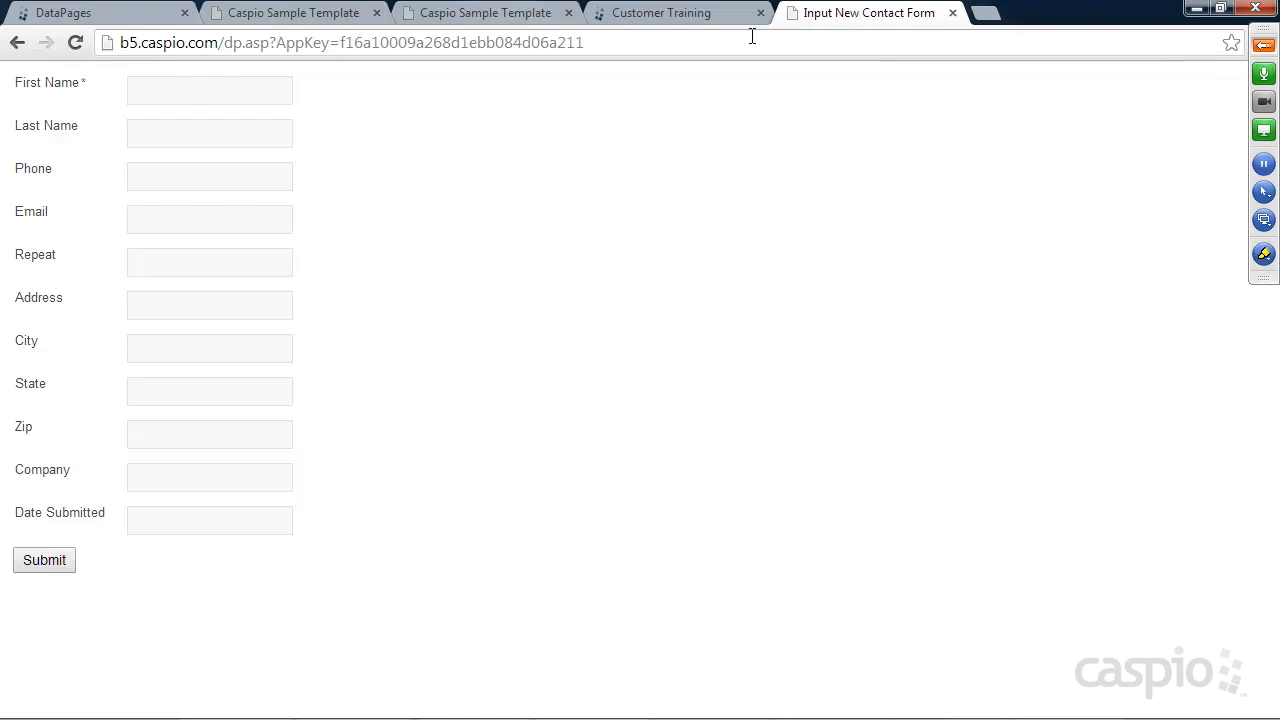
{"action": "left_click_drag", "start_coordinate": [612, 42], "coordinate": [586, 42]}
{"action": "mouse_move", "coordinate": [607, 42]}
{"action": "left_mouse_down"}
{"action": "mouse_move", "coordinate": [110, 45]}
{"action": "mouse_move", "coordinate": [597, 42]}
{"action": "left_mouse_up"}
Check the meeting chat and attendees, then return to the Caspio Bridge deploy settings tab
{"action": "left_click", "coordinate": [1264, 47]}
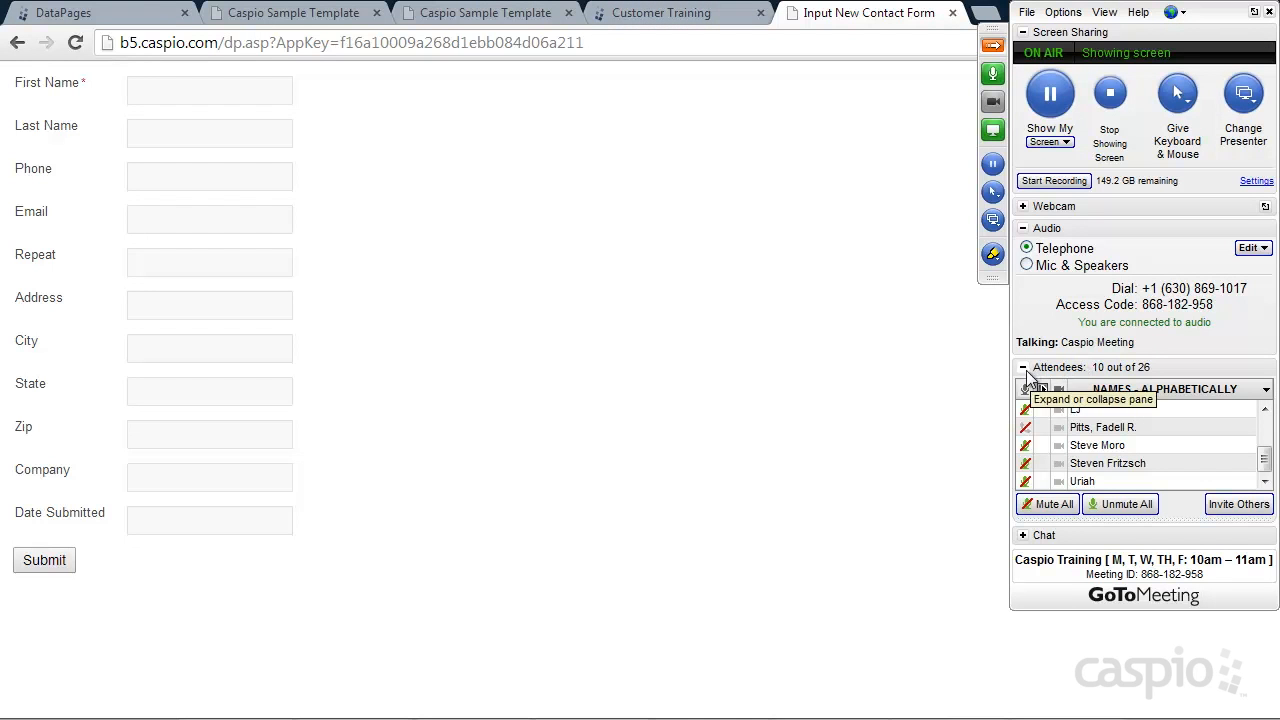
{"action": "left_click", "coordinate": [1023, 535]}
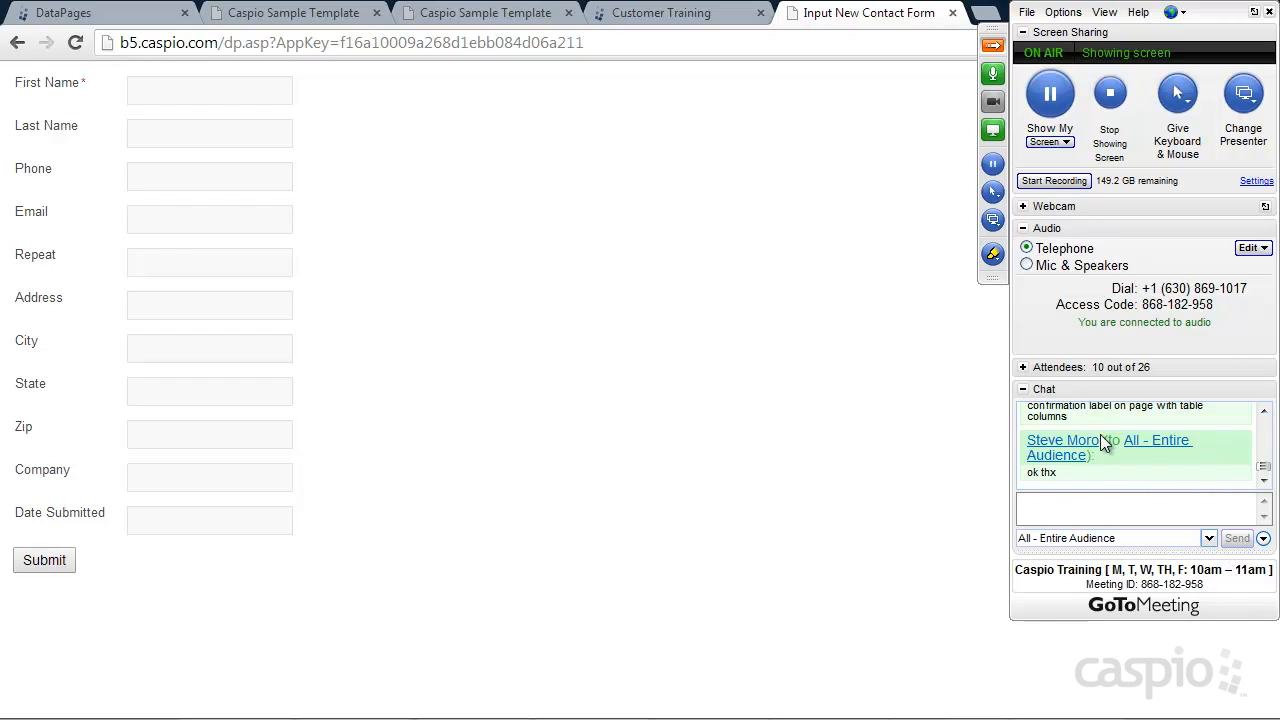
{"action": "left_click", "coordinate": [1023, 368]}
{"action": "left_click", "coordinate": [1048, 504]}
{"action": "left_click", "coordinate": [990, 48]}
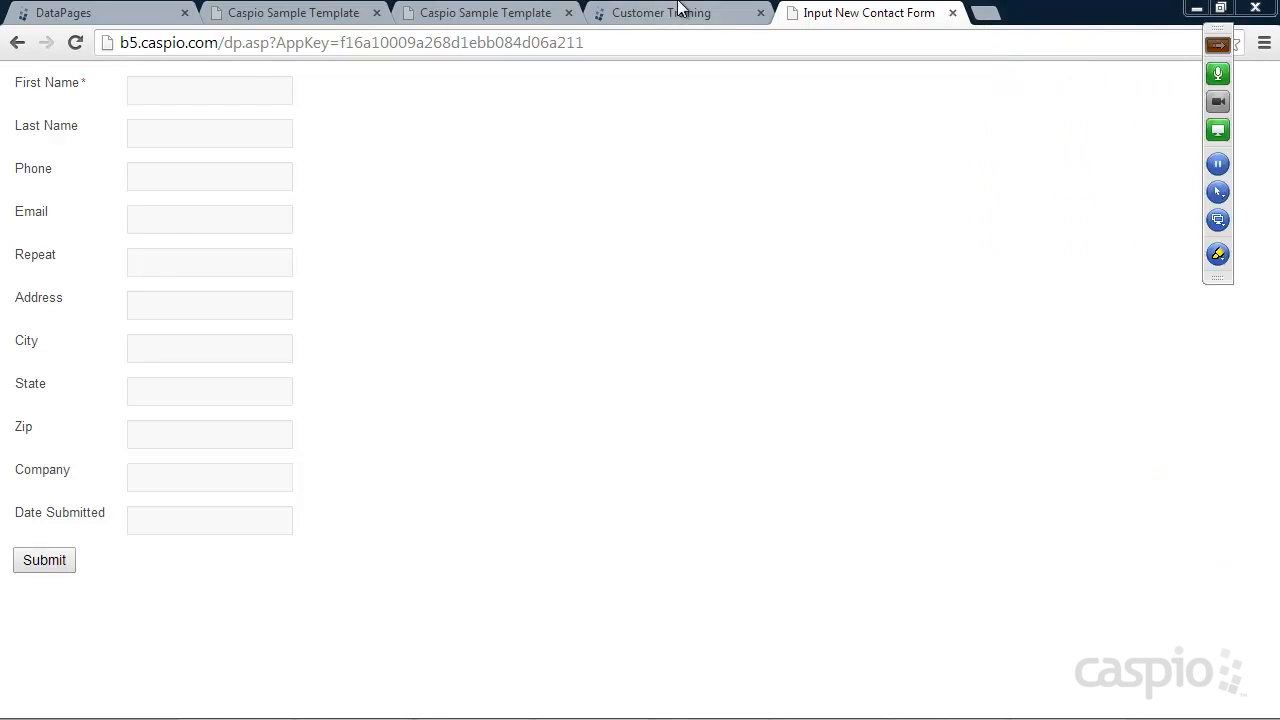
{"action": "left_click", "coordinate": [655, 14]}
{"action": "left_click", "coordinate": [145, 16]}
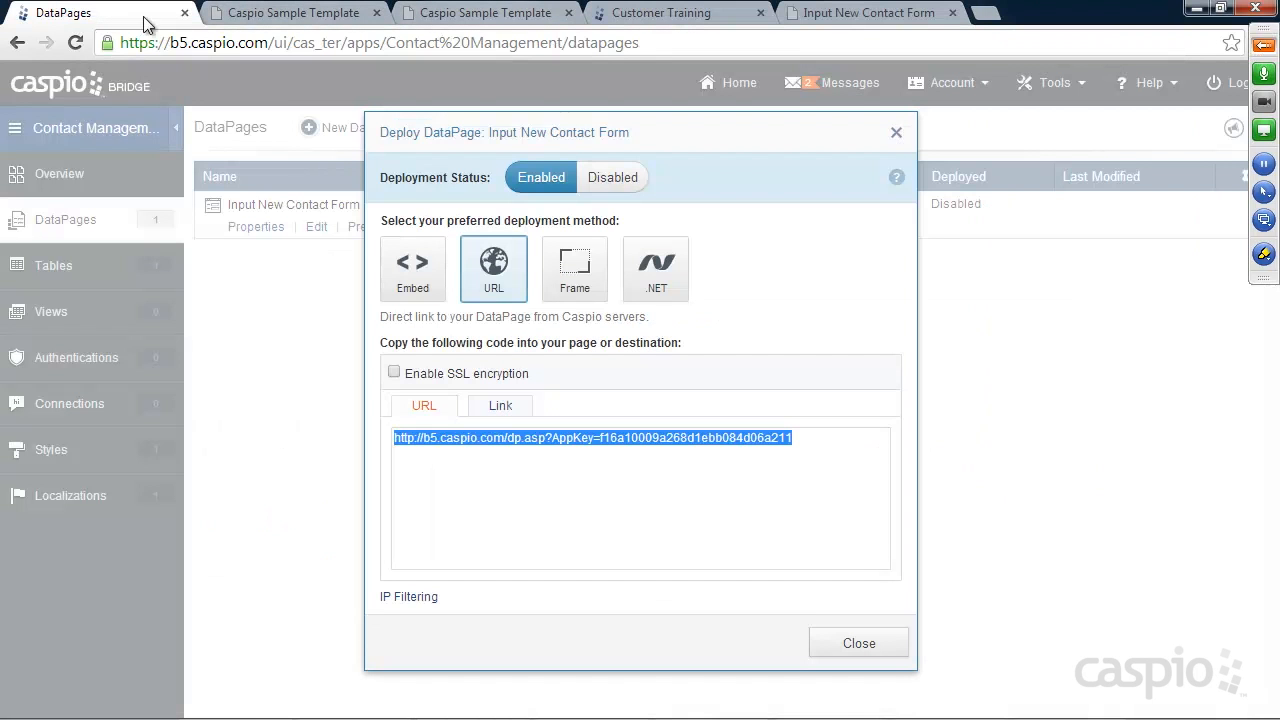
Review the iFrame deployment code and the live form, then show the .NET deployment code
{"action": "left_click", "coordinate": [574, 274]}
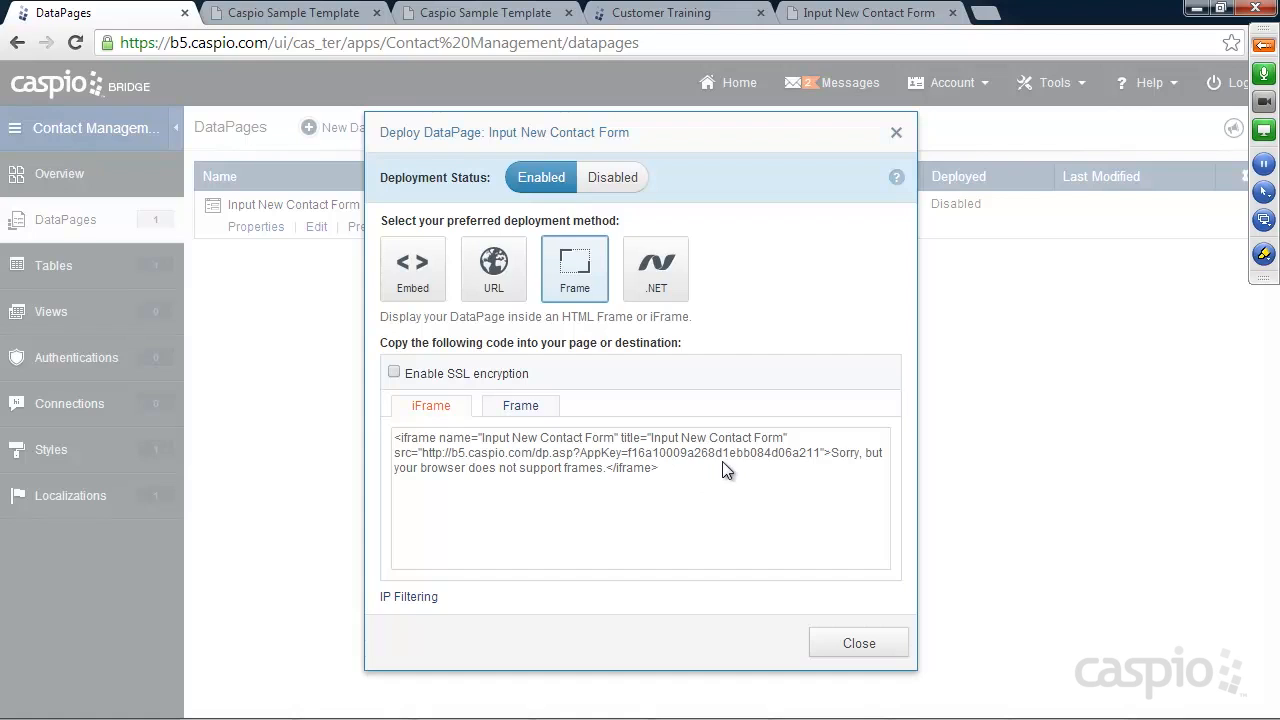
{"action": "left_click", "coordinate": [870, 14]}
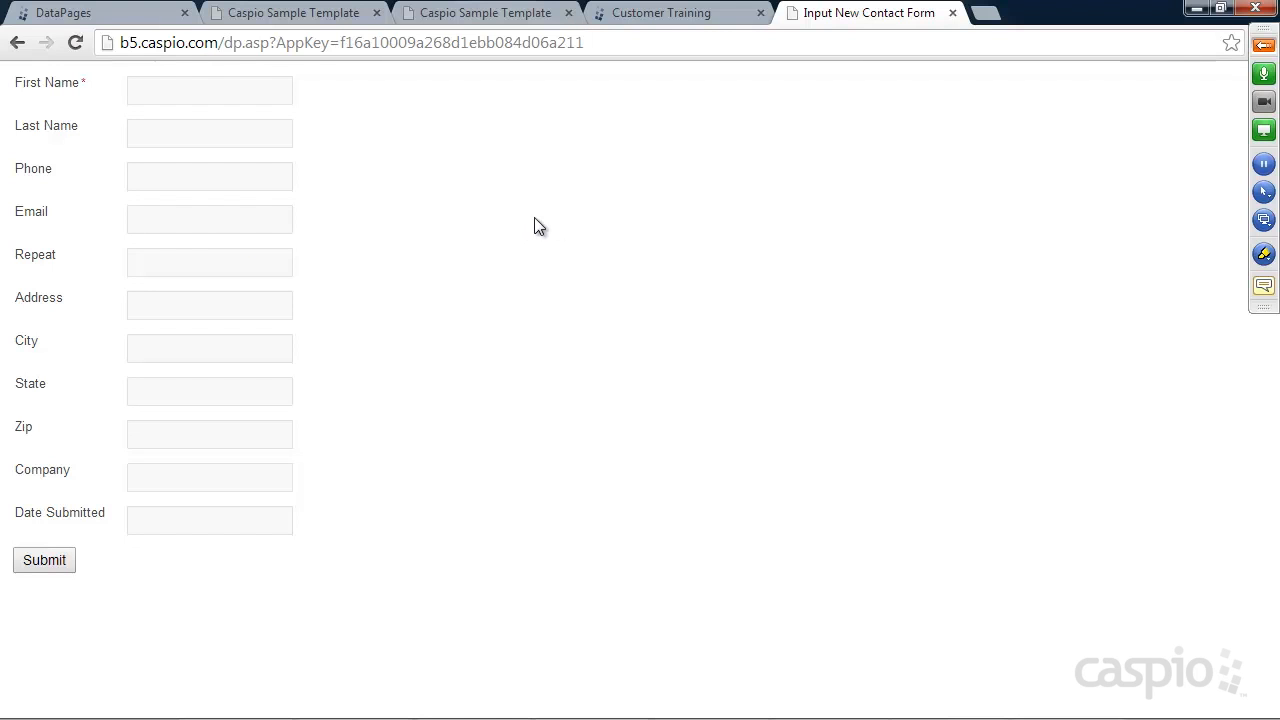
{"action": "left_click", "coordinate": [96, 14]}
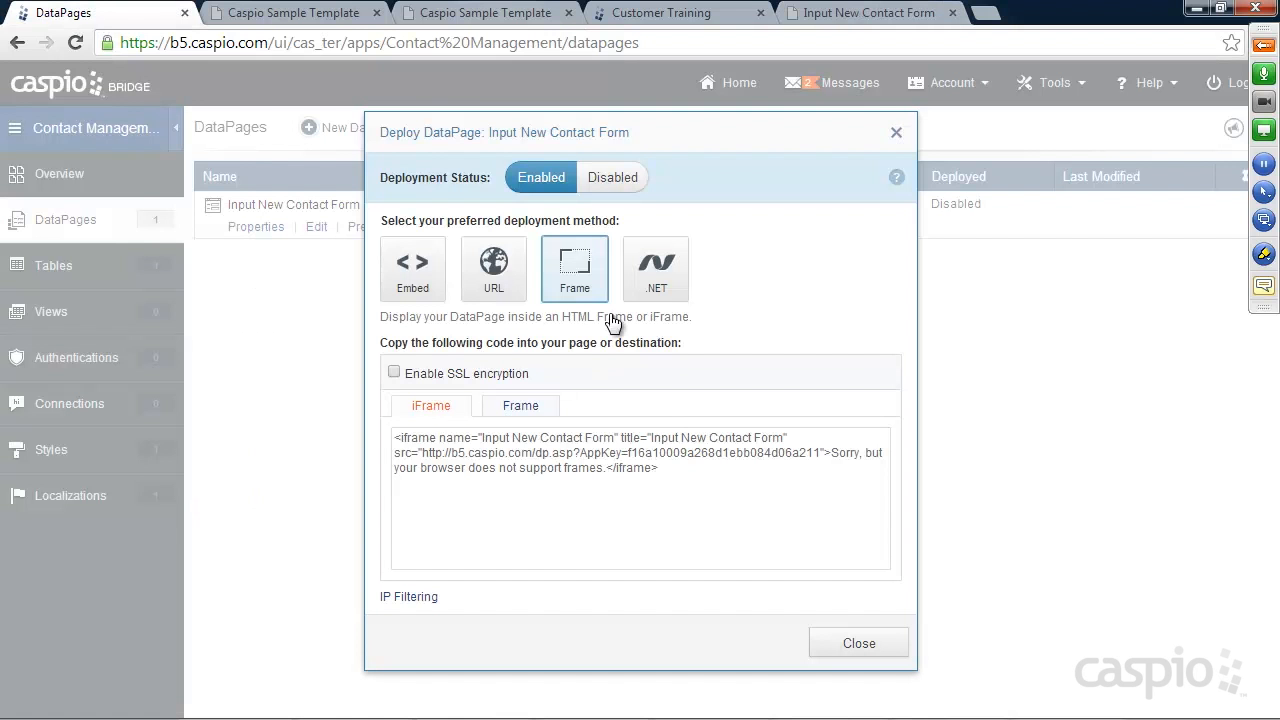
{"action": "left_click", "coordinate": [656, 266]}
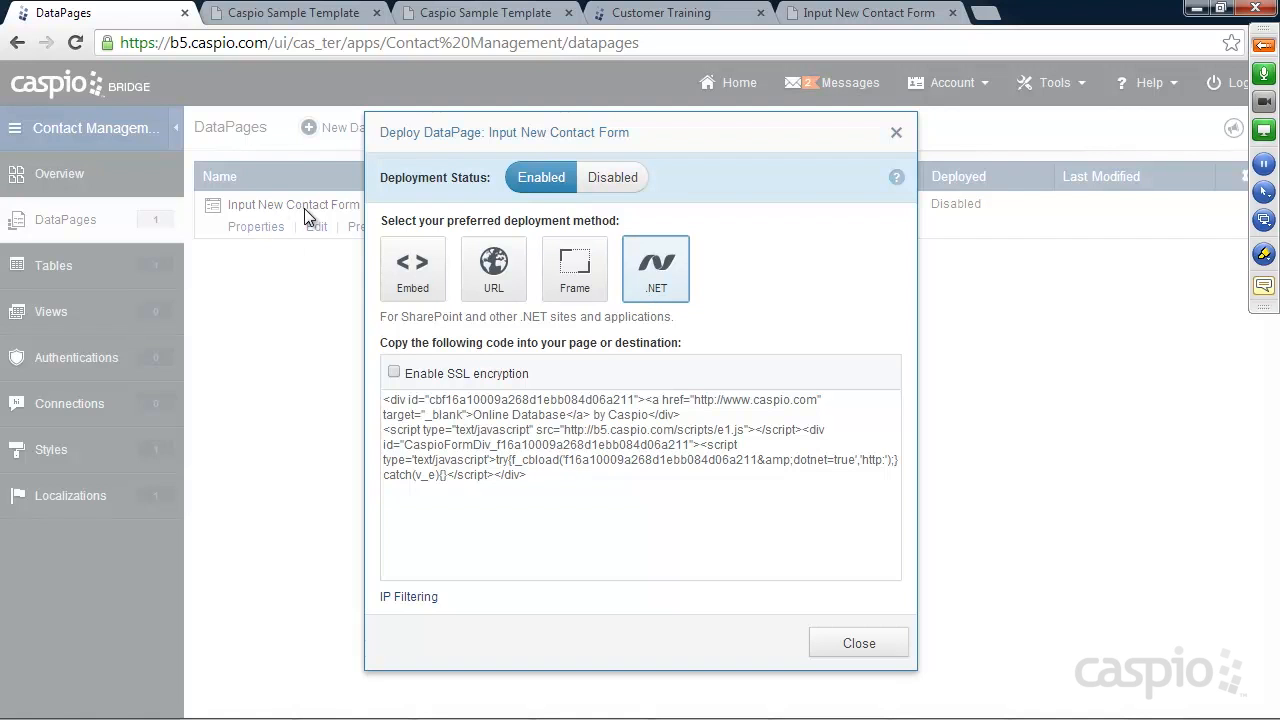
Read the meeting chat while comparing URL and Embed deployment methods, ending on Embed, then view the live form
{"action": "left_click", "coordinate": [1264, 46]}
{"action": "left_click", "coordinate": [1032, 538]}
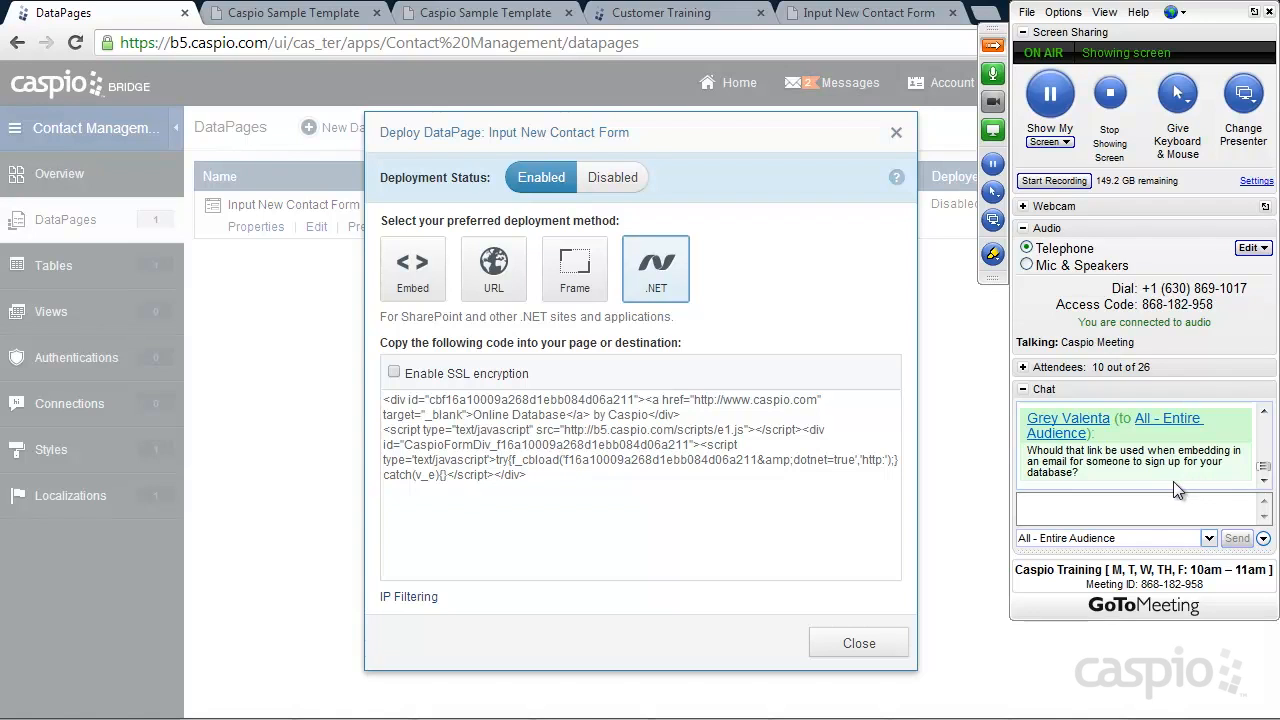
{"action": "left_click", "coordinate": [496, 266]}
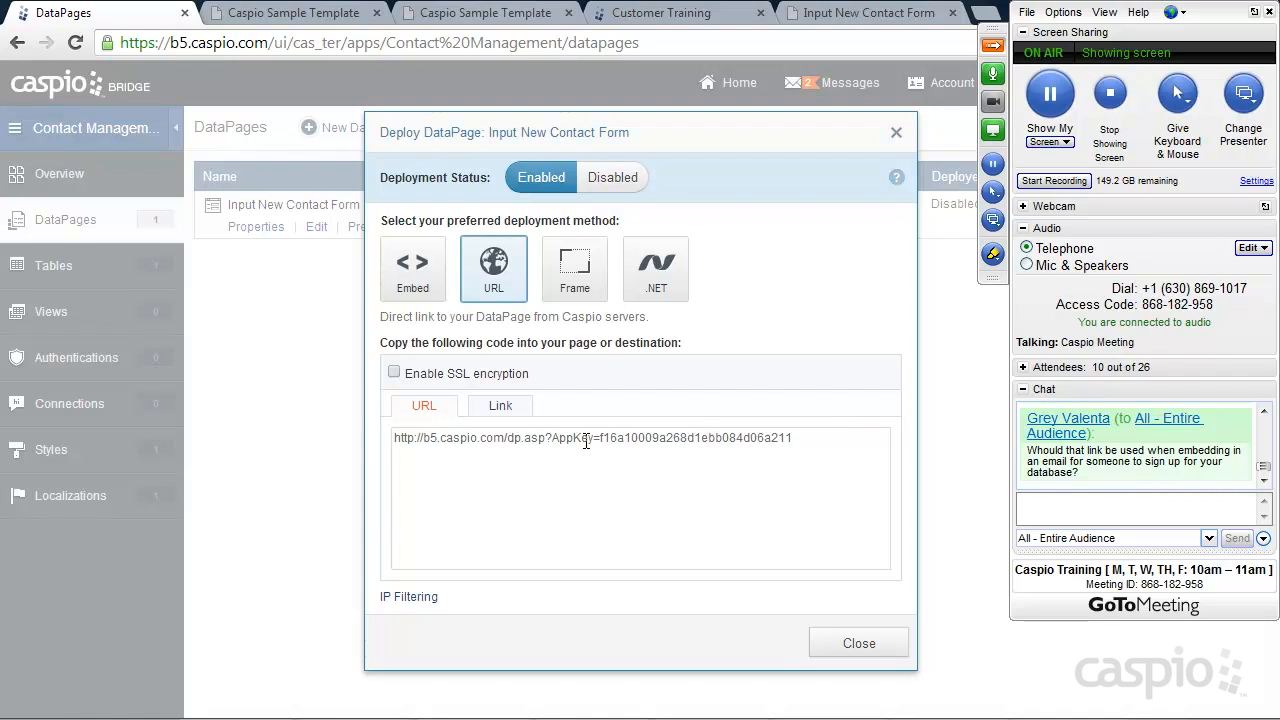
{"action": "left_click", "coordinate": [410, 284]}
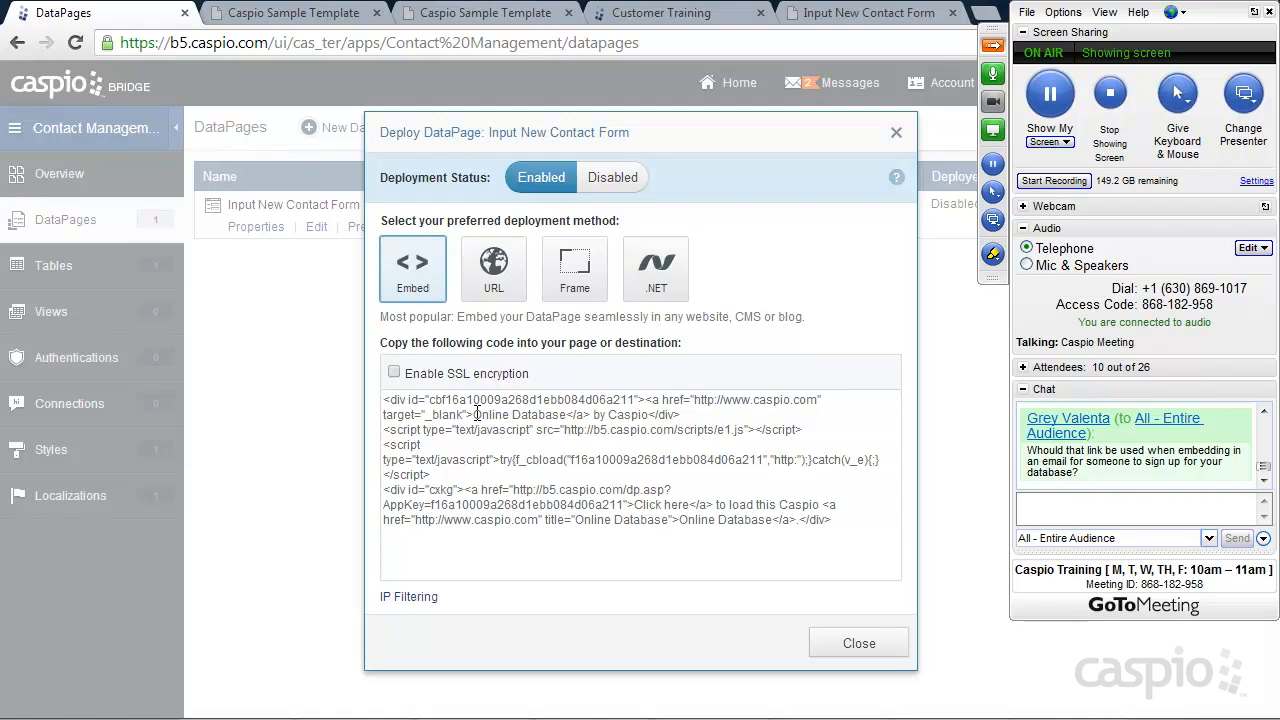
{"action": "left_click", "coordinate": [493, 275]}
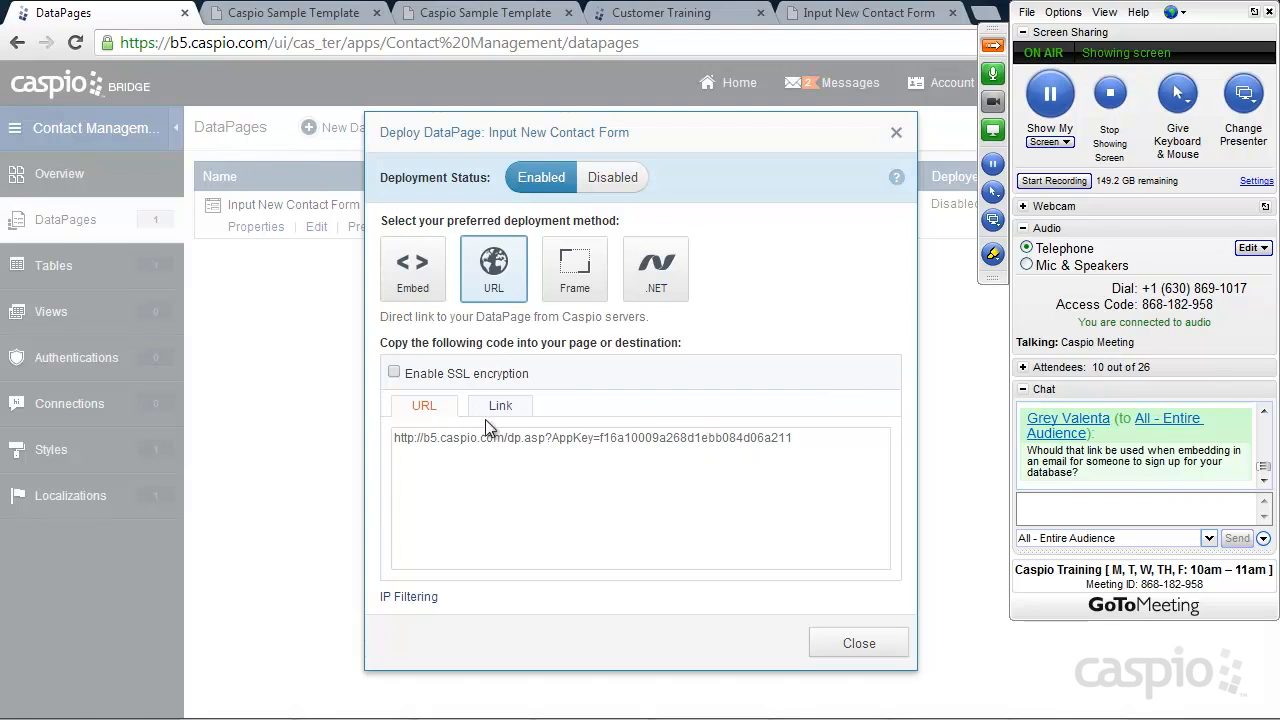
{"action": "left_click", "coordinate": [432, 278]}
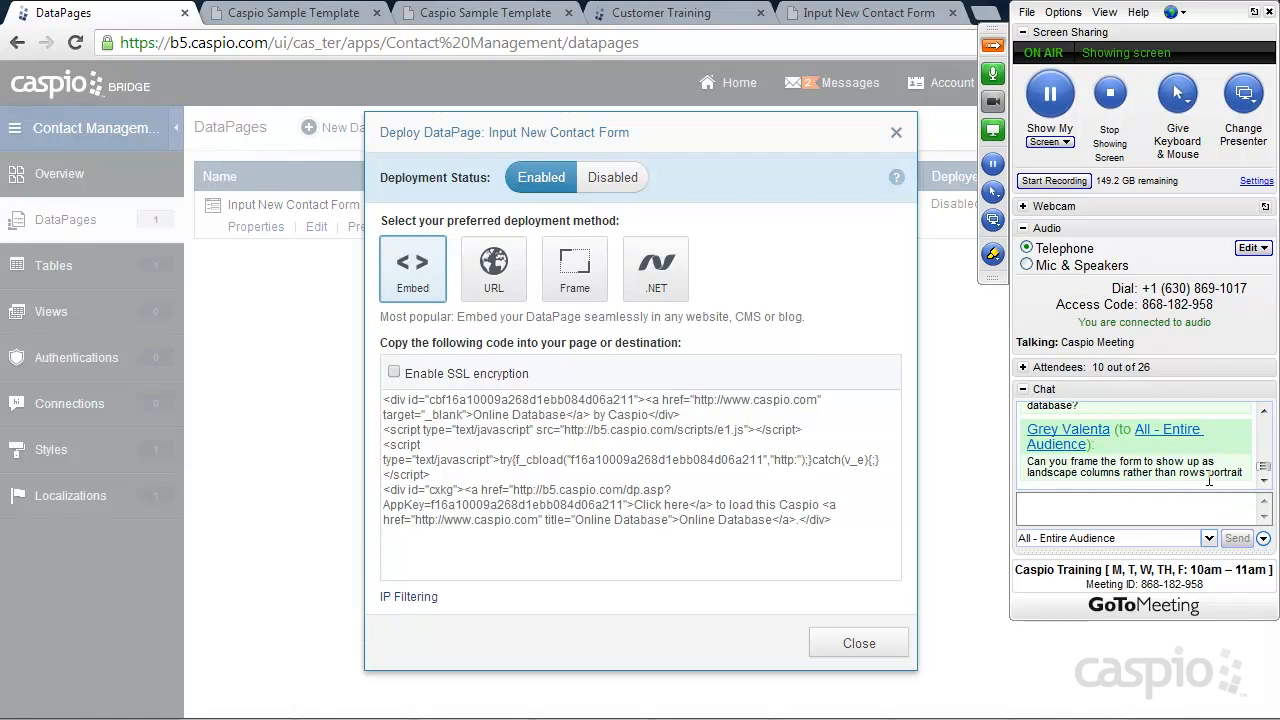
{"action": "left_click", "coordinate": [838, 20]}
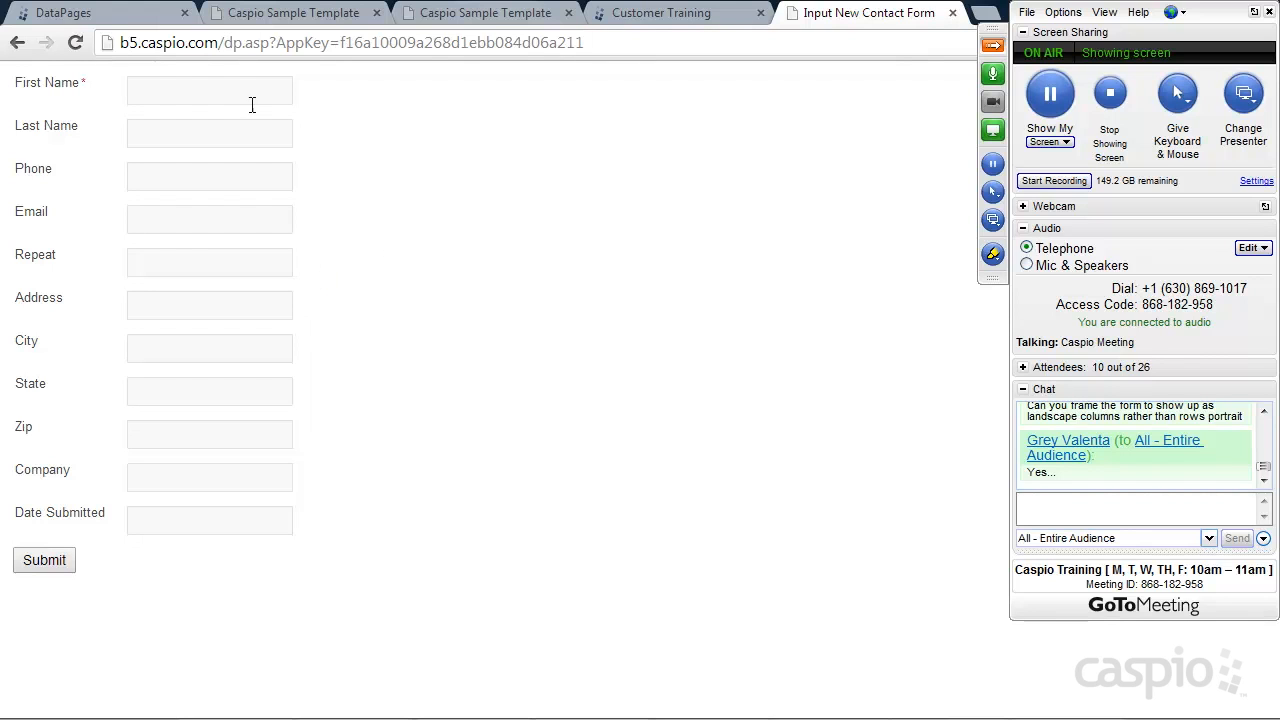
{"action": "left_click", "coordinate": [116, 12]}
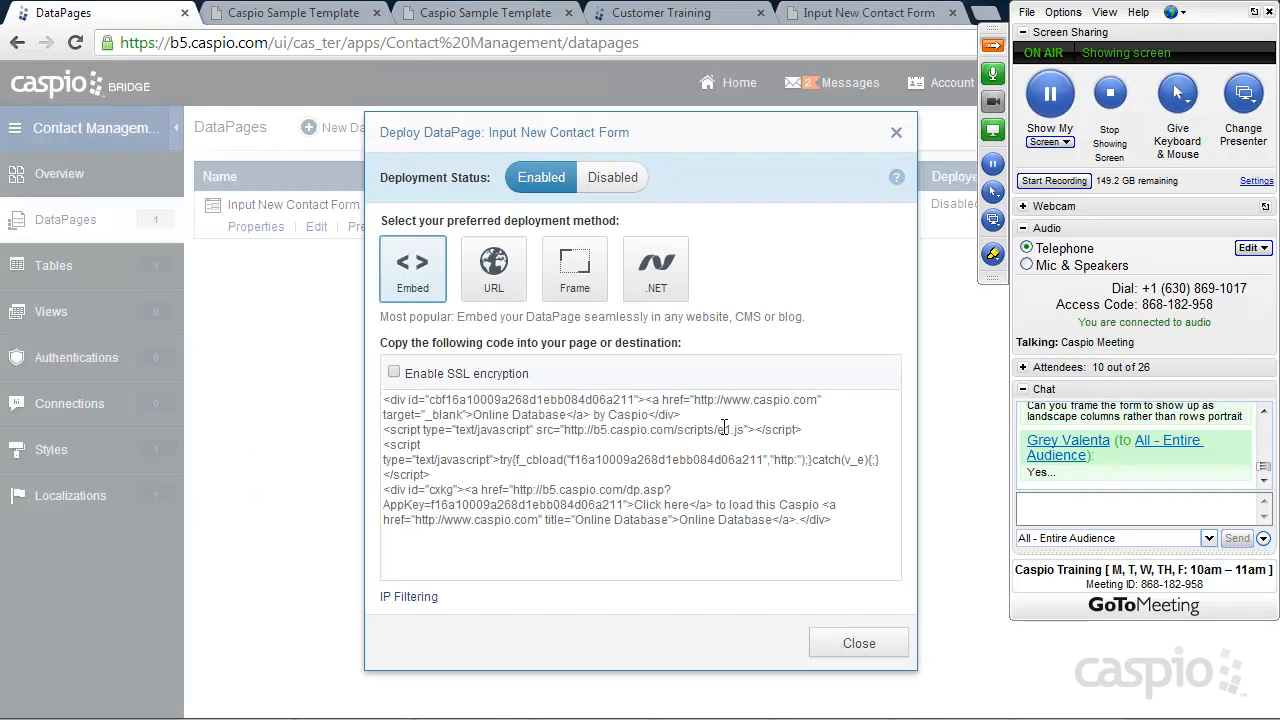
{"action": "left_click", "coordinate": [858, 645]}
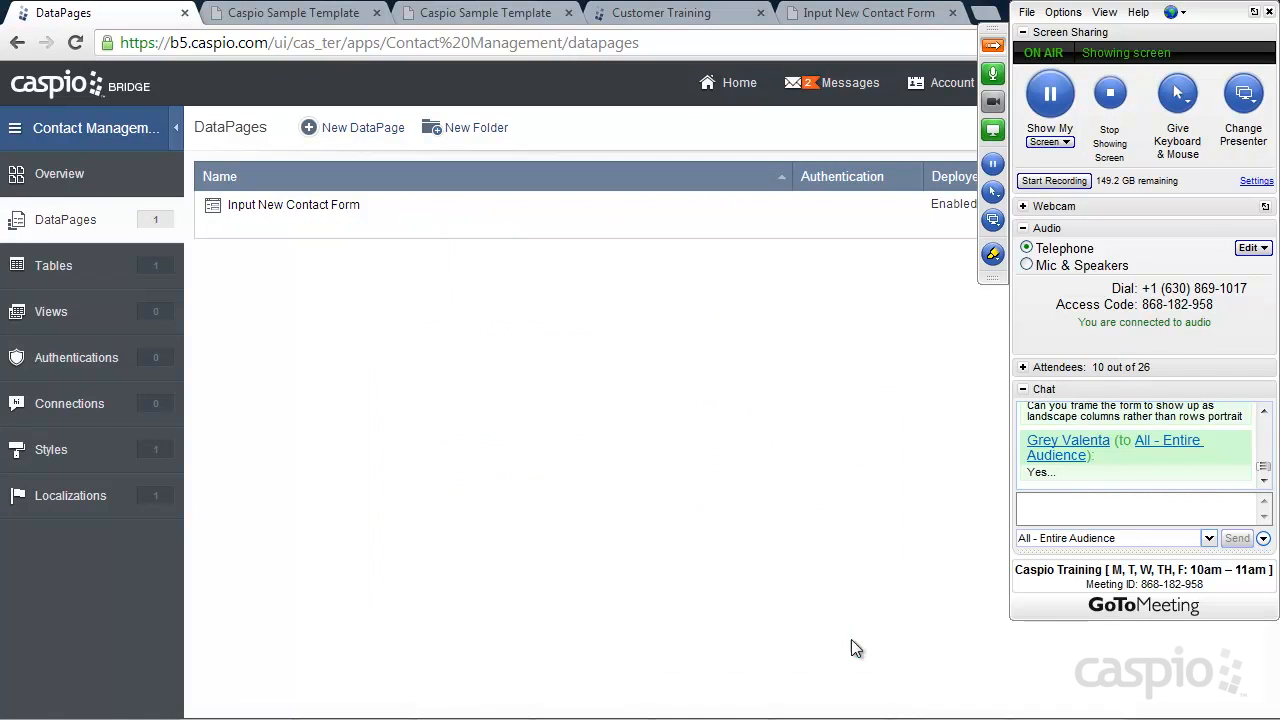
{"action": "mouse_move", "coordinate": [292, 226]}
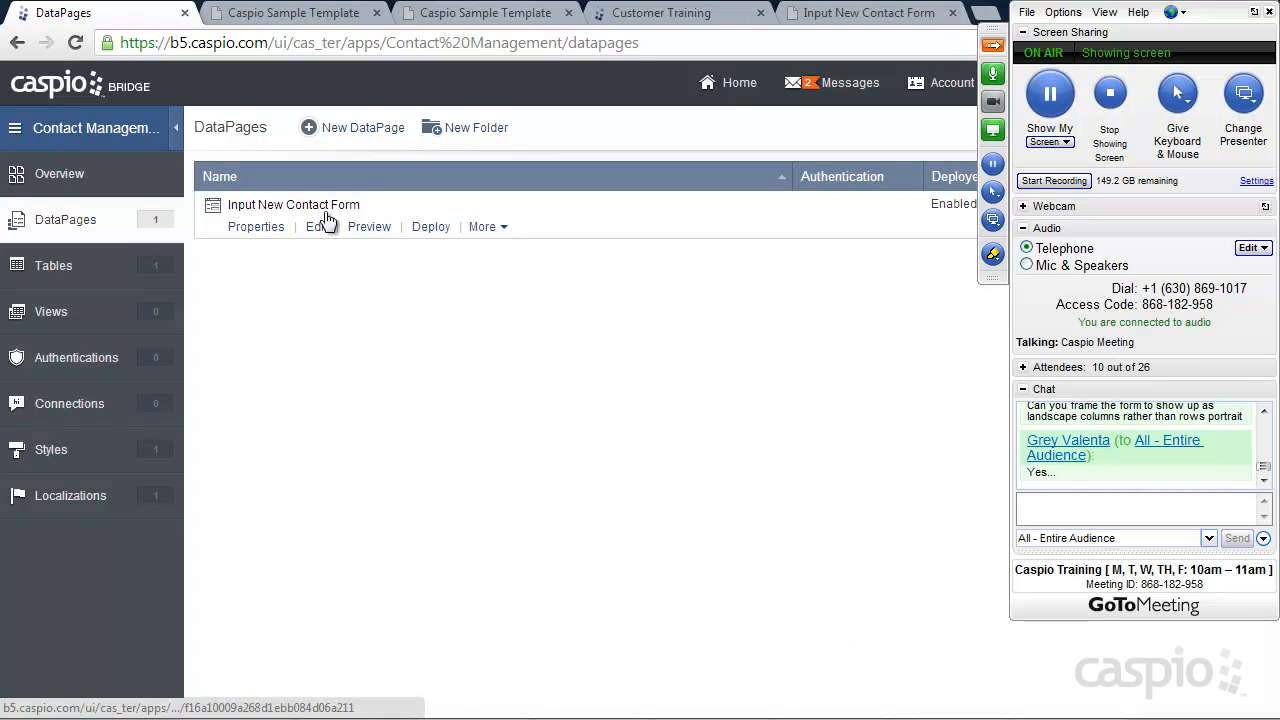
{"action": "left_click", "coordinate": [433, 228]}
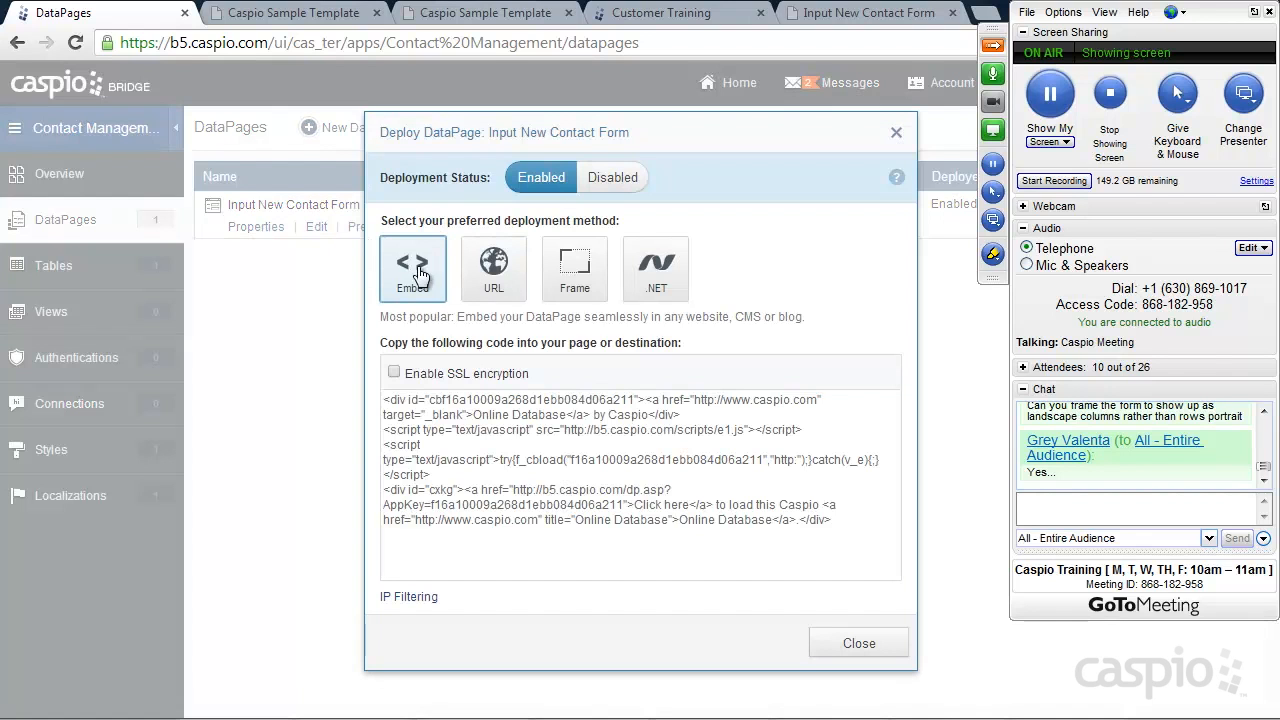
{"action": "left_click", "coordinate": [497, 412]}
{"action": "right_click", "coordinate": [497, 412]}
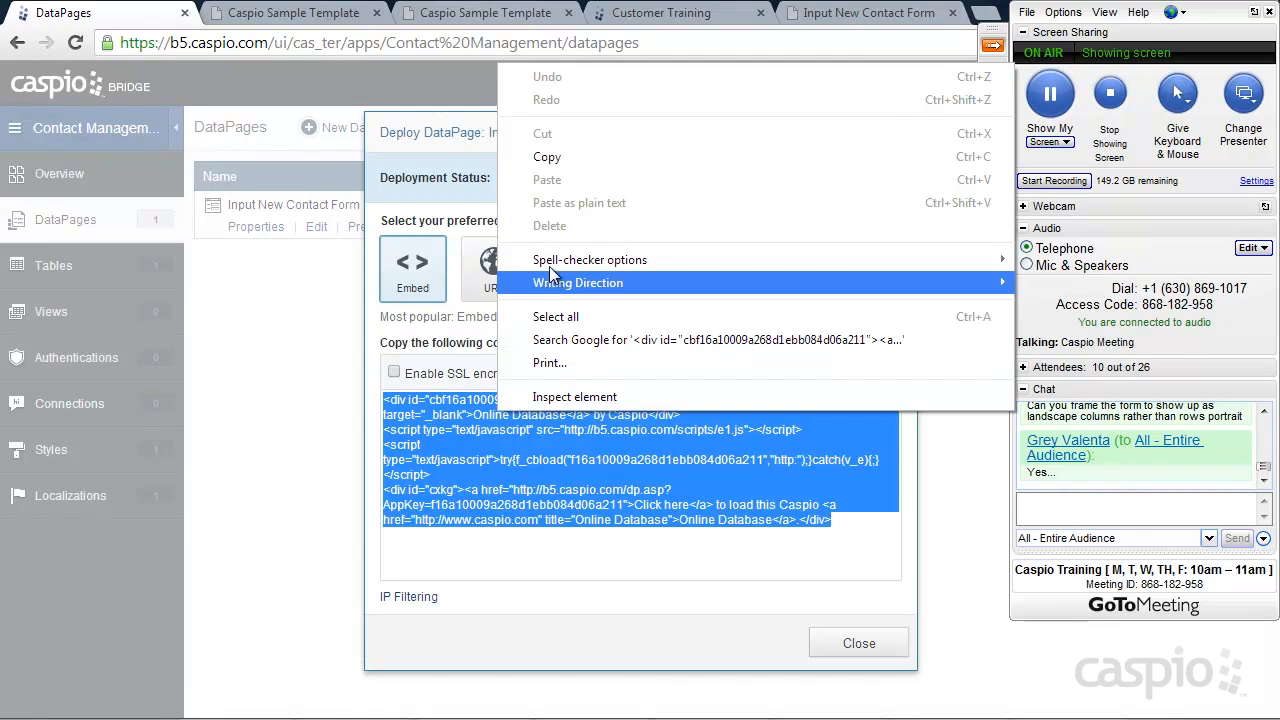
{"action": "left_click", "coordinate": [543, 162]}
{"action": "left_click", "coordinate": [858, 642]}
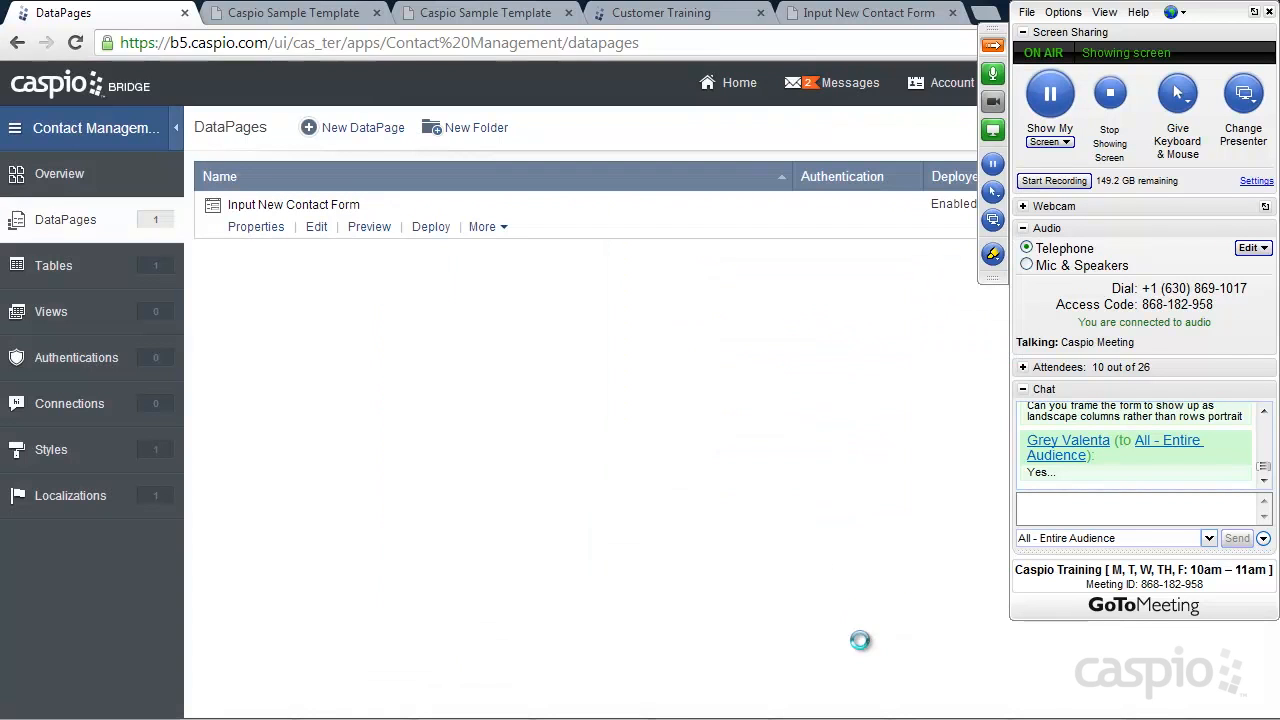
View the training site's Add Contact page, then bring Notepad++ with search.html to the front
{"action": "left_click", "coordinate": [470, 14]}
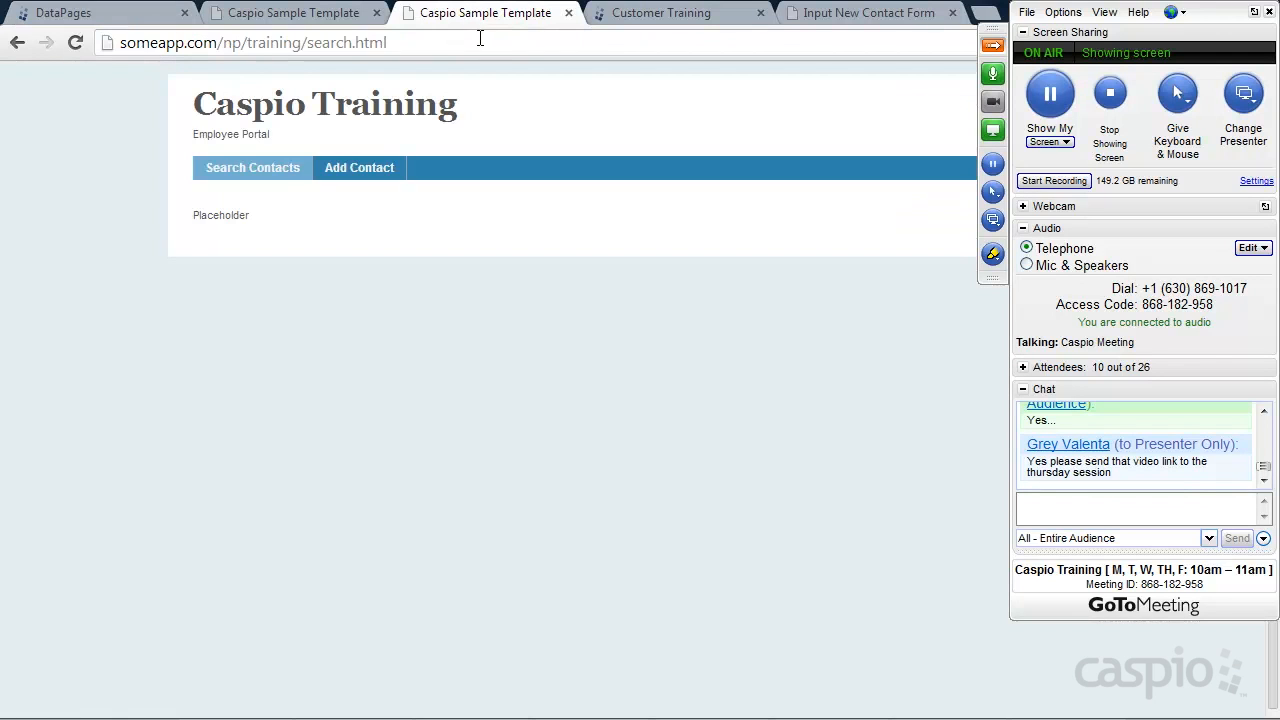
{"action": "left_click", "coordinate": [358, 176]}
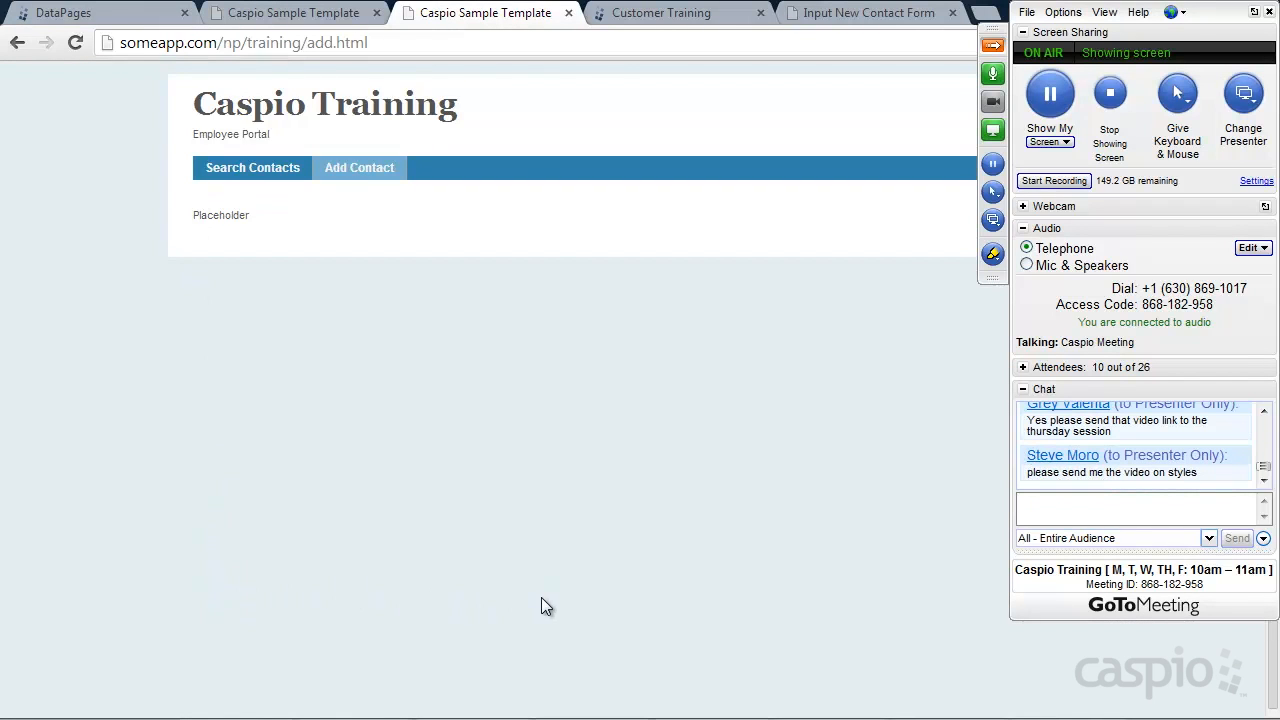
{"action": "left_click", "coordinate": [992, 45]}
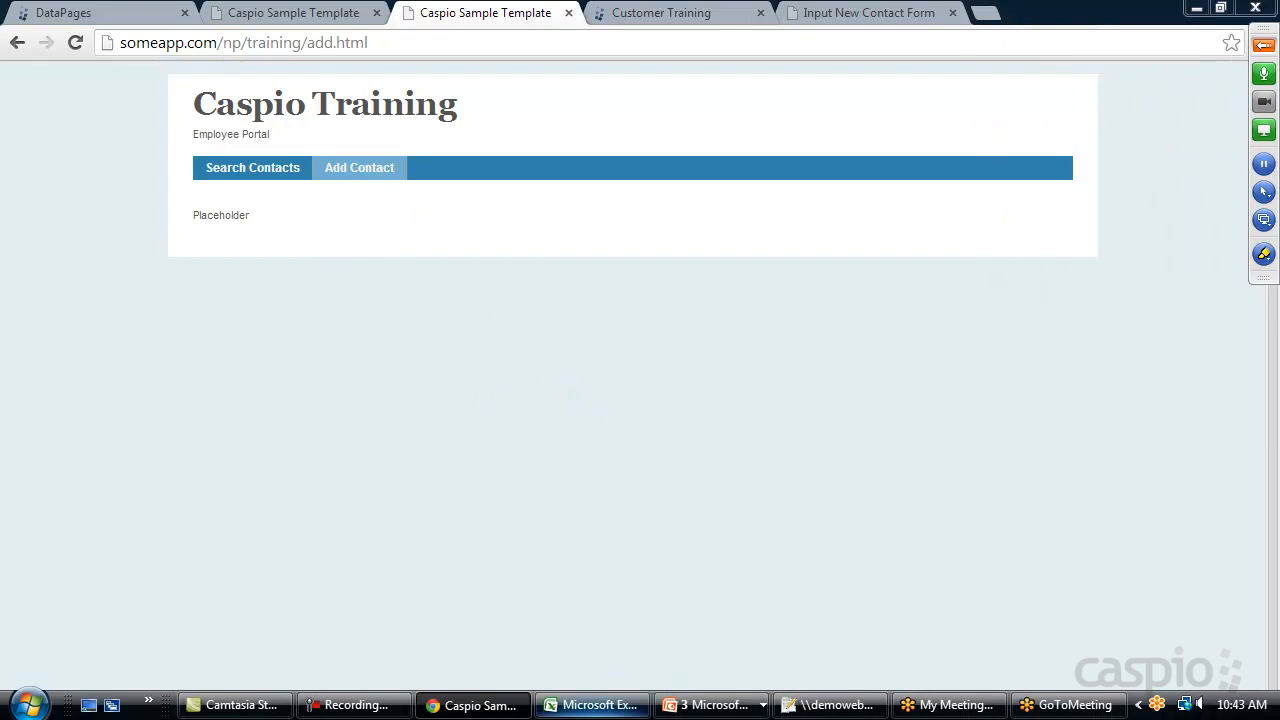
{"action": "left_click", "coordinate": [830, 705]}
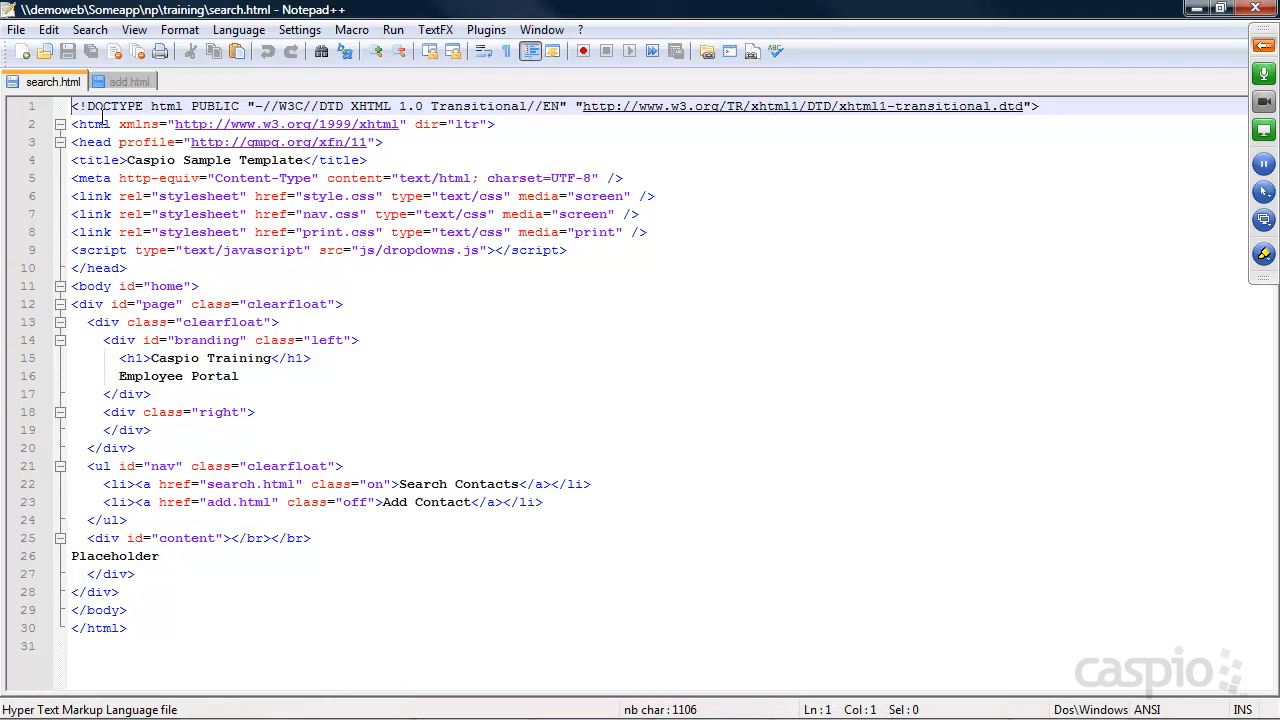
Check the training site's Search Contacts page in the browser, then return to add.html in Notepad++
{"action": "left_click", "coordinate": [123, 80]}
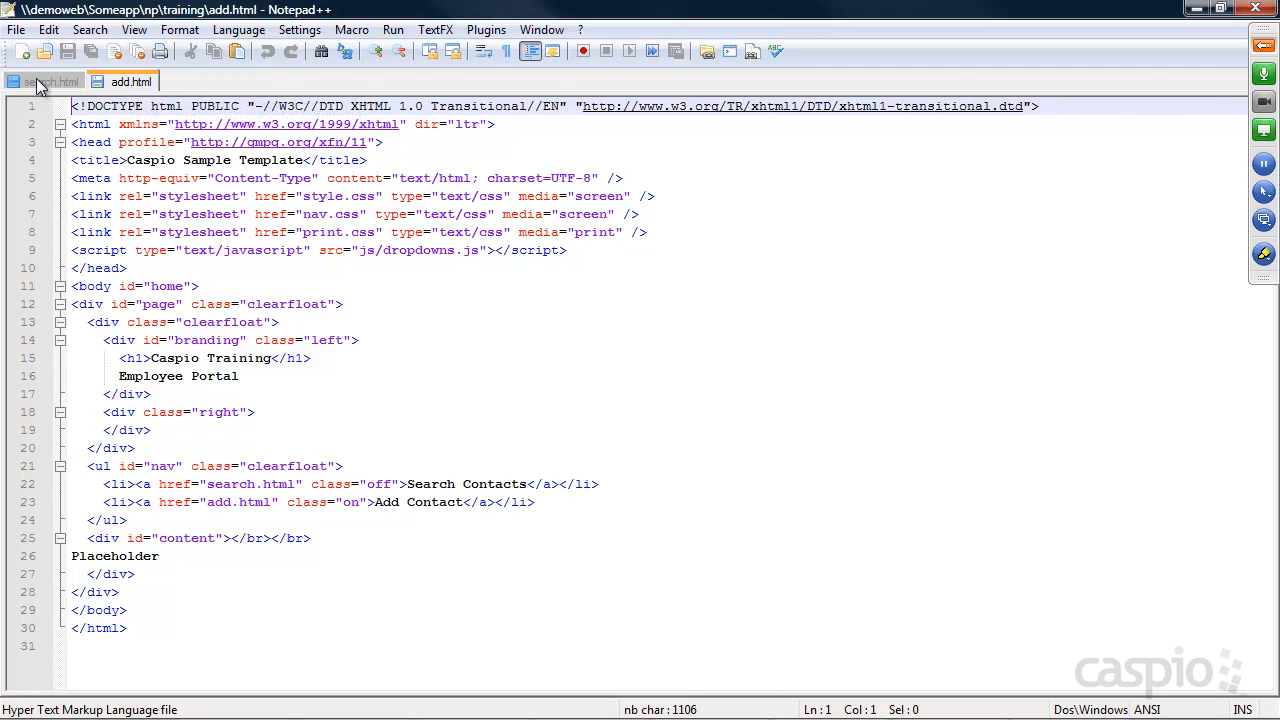
{"action": "key", "text": "alt+Tab"}
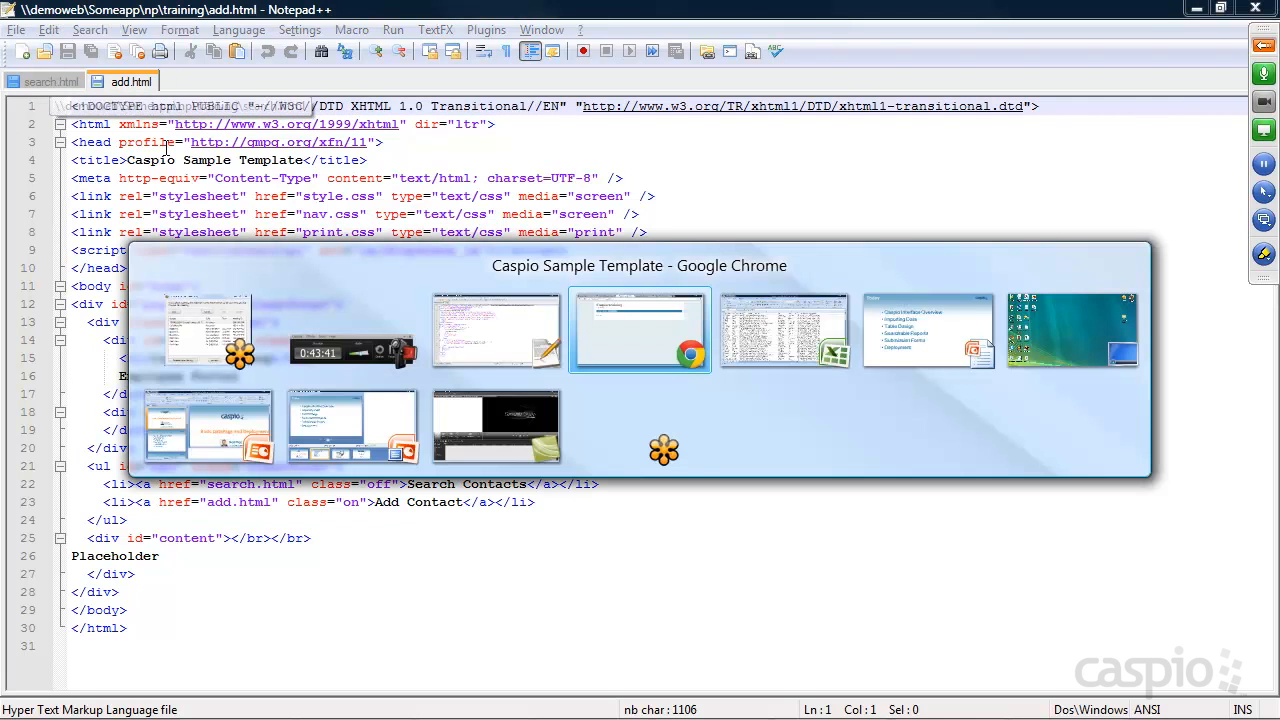
{"action": "left_click", "coordinate": [608, 322]}
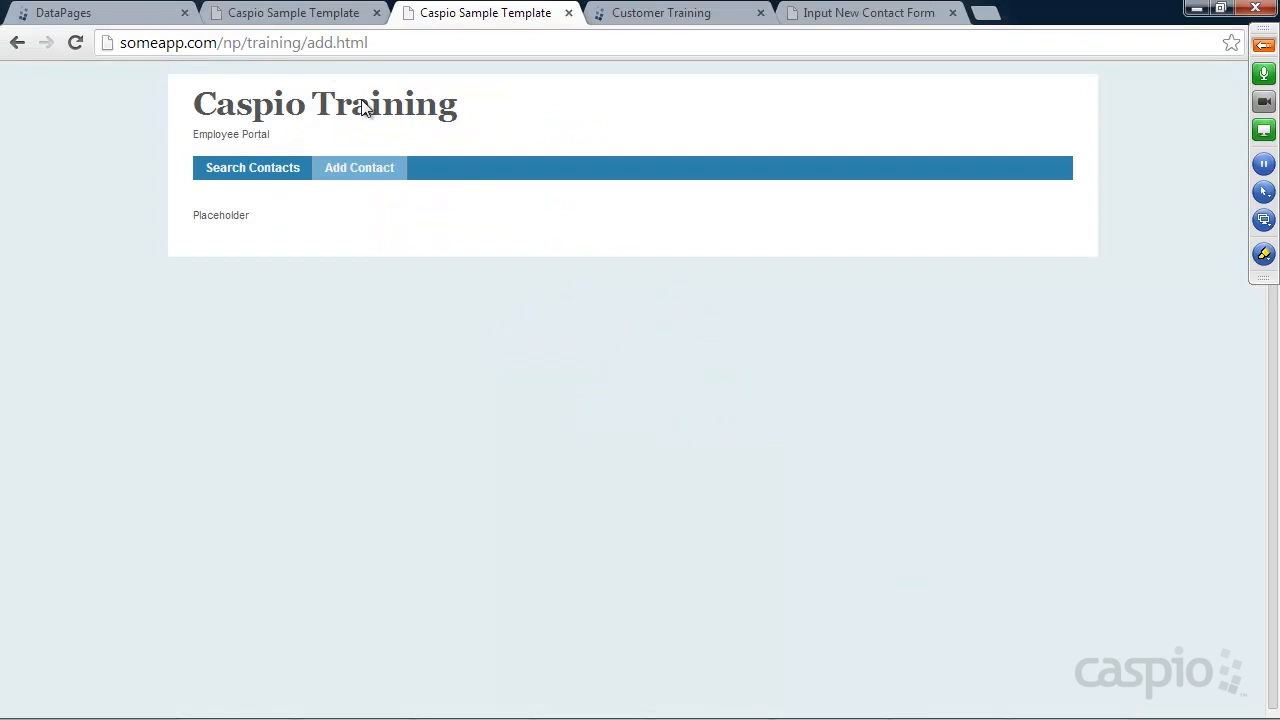
{"action": "left_click", "coordinate": [272, 172]}
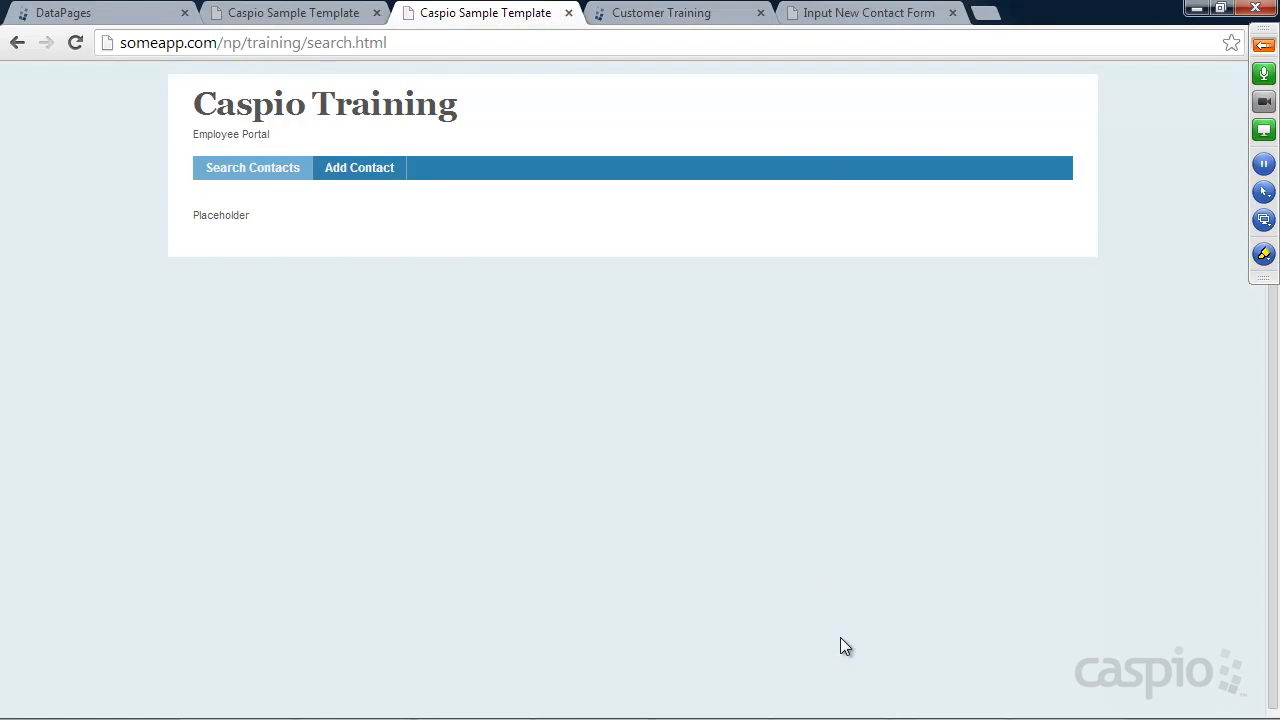
{"action": "left_click", "coordinate": [830, 705]}
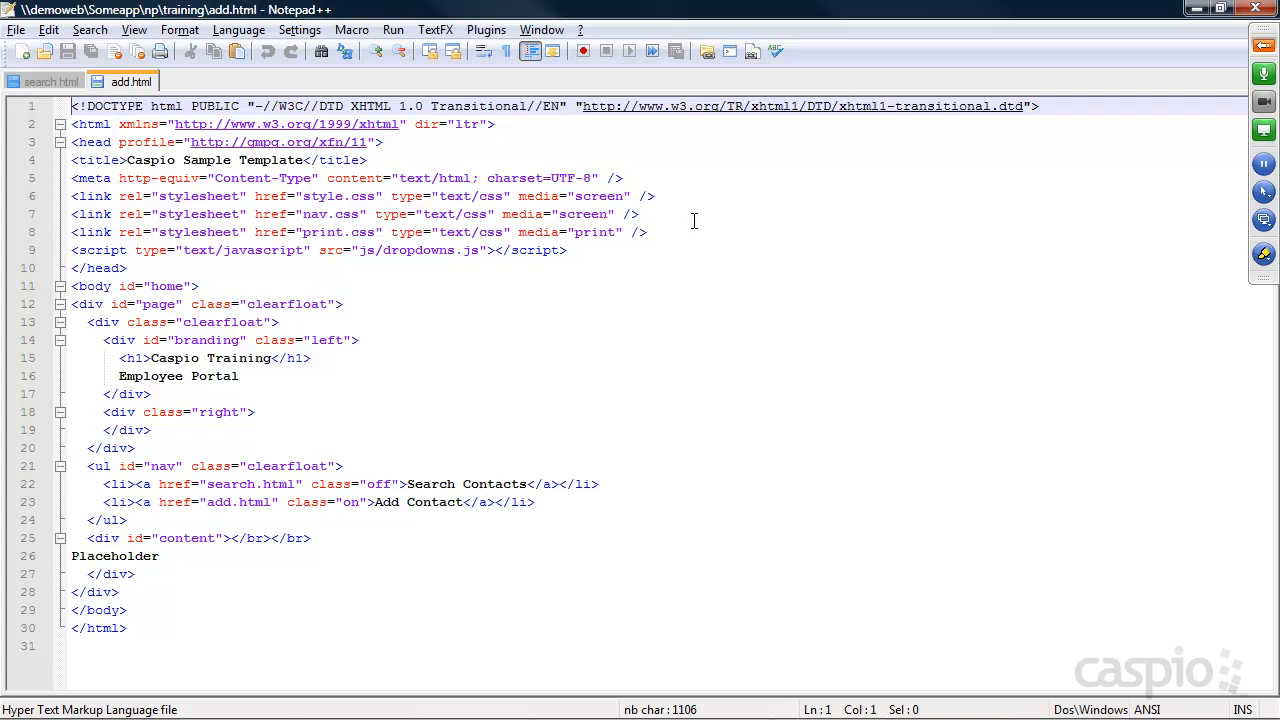
Replace the Placeholder text on line 26 of add.html with the Caspio embed code and save
{"action": "left_click_drag", "start_coordinate": [164, 557], "coordinate": [64, 557]}
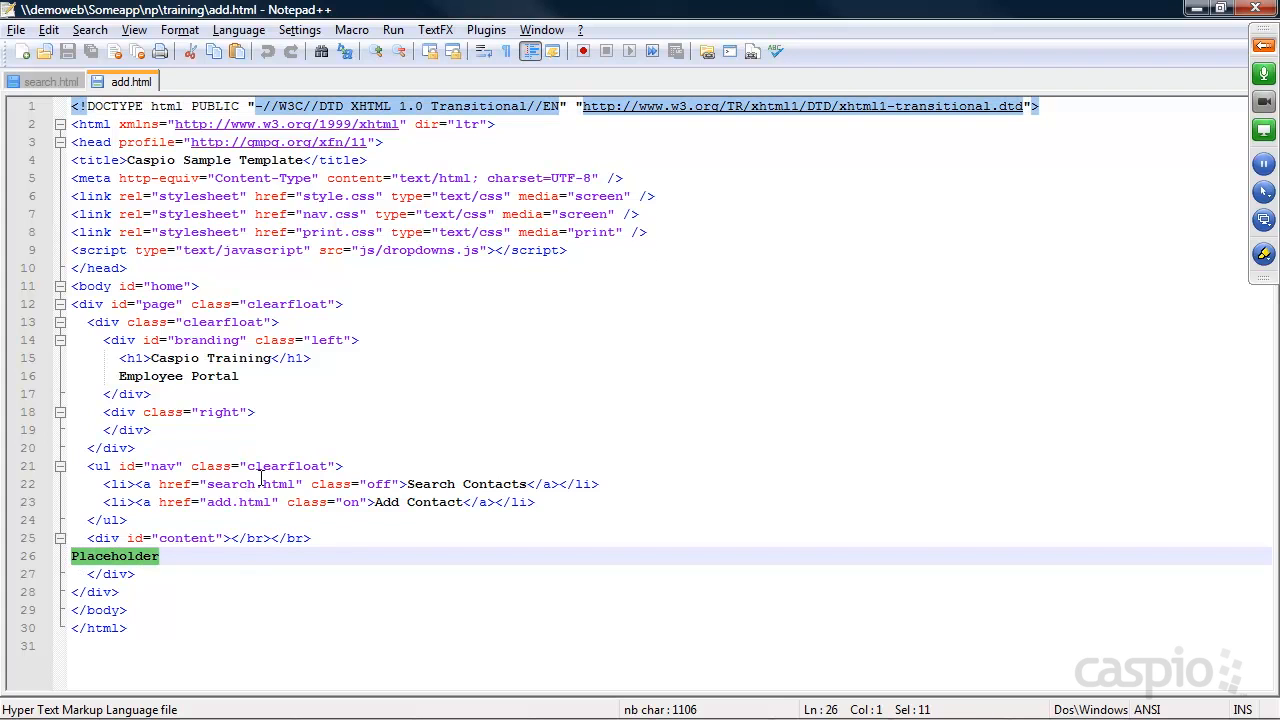
{"action": "key", "text": "Delete"}
{"action": "key", "text": "ctrl+v"}
{"action": "left_click_drag", "start_coordinate": [497, 691], "coordinate": [124, 680]}
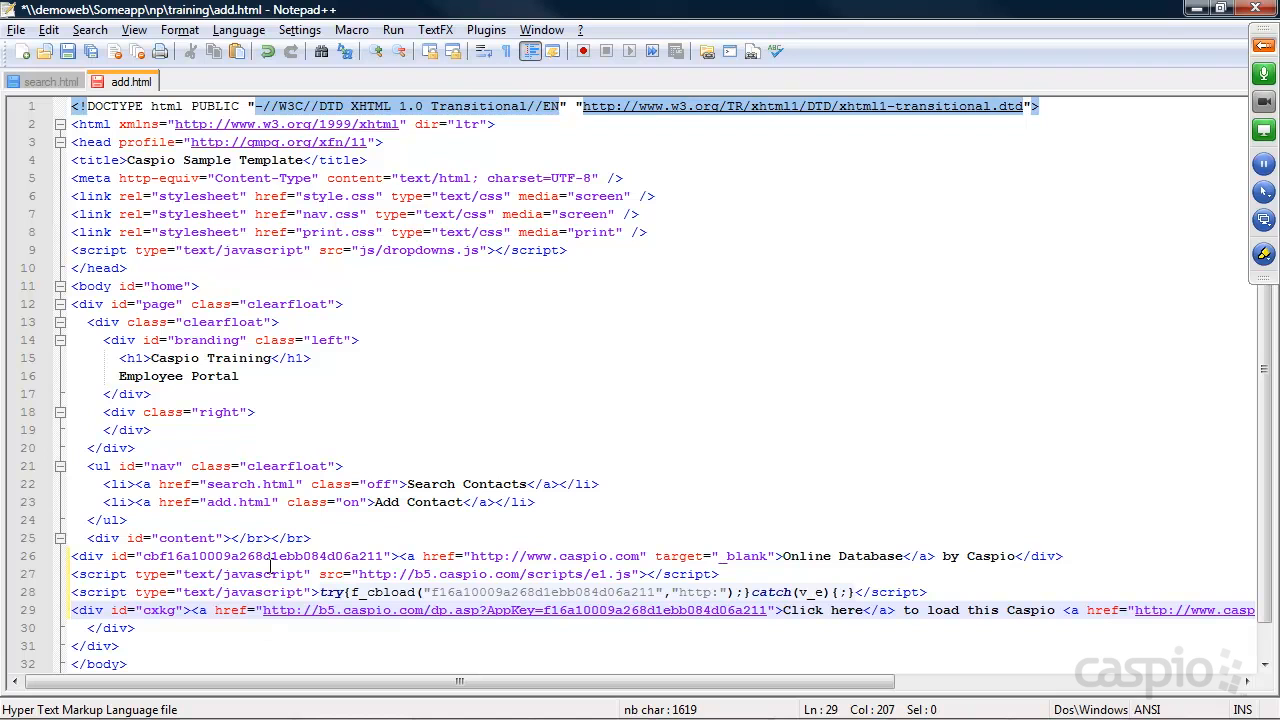
{"action": "key", "text": "ctrl+s"}
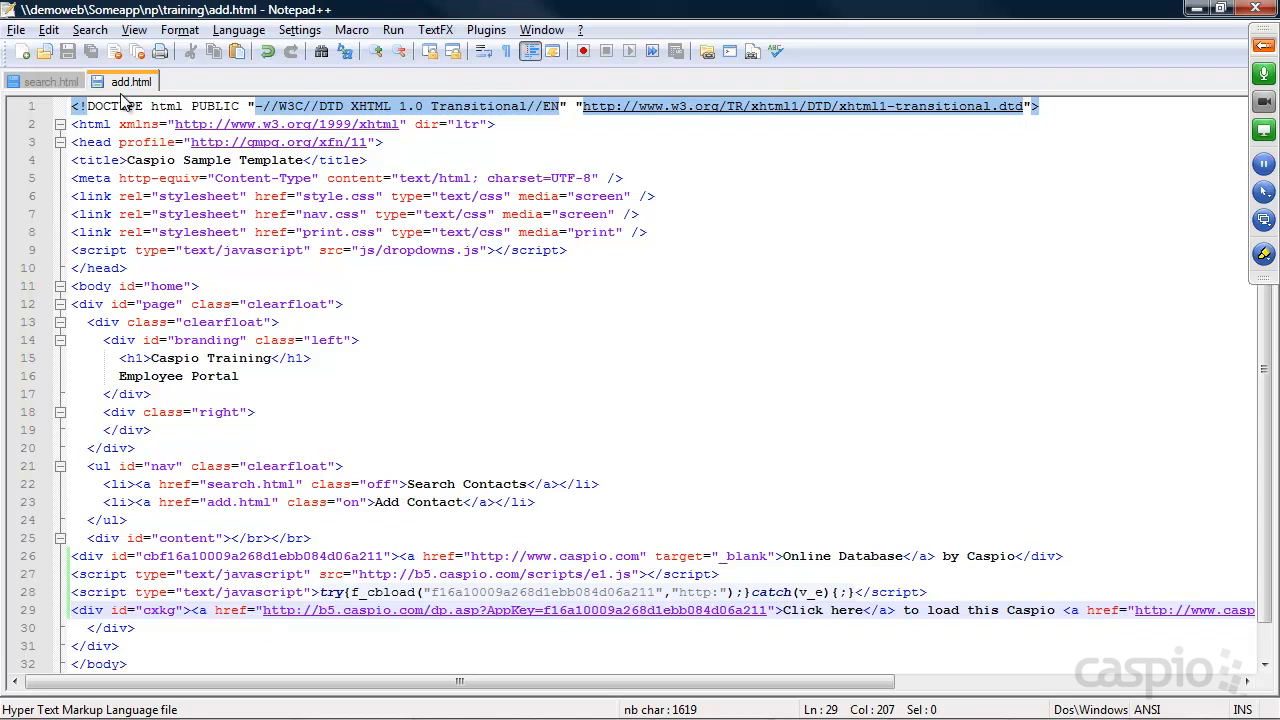
Reload the training site's Add Contact page so the embedded contact form appears
{"action": "left_click", "coordinate": [1196, 9]}
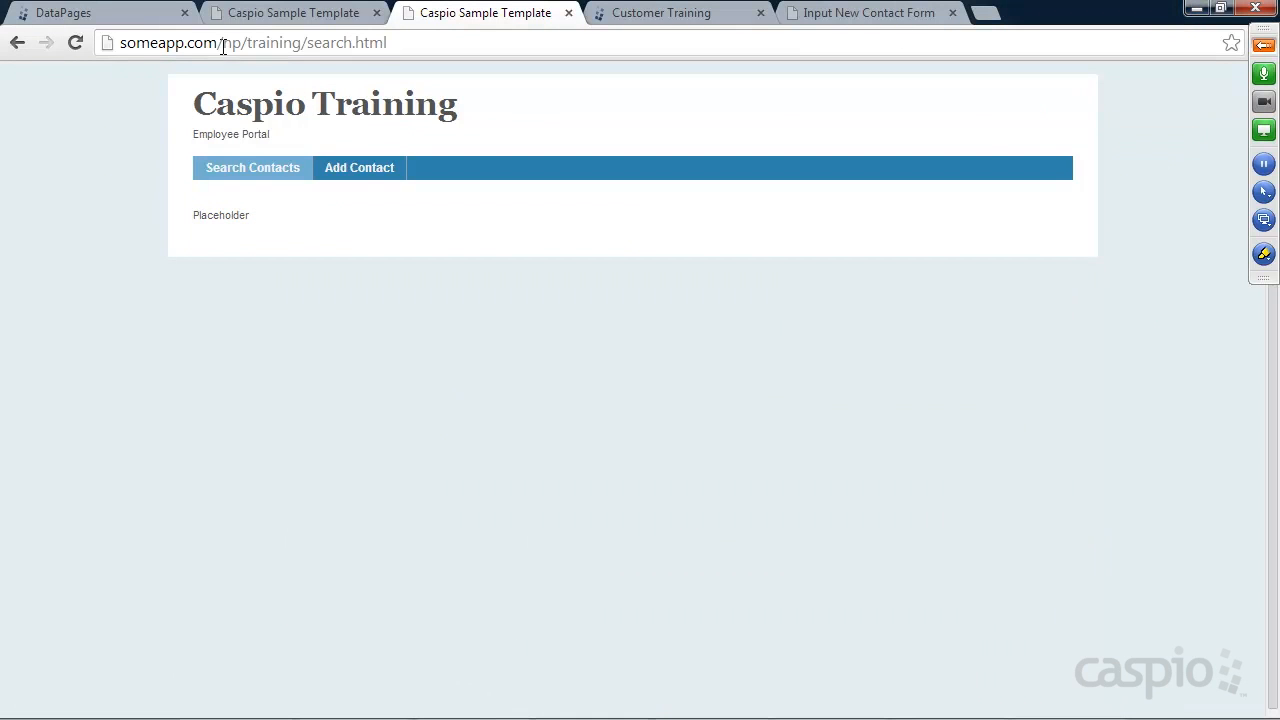
{"action": "left_click", "coordinate": [75, 41]}
{"action": "left_click", "coordinate": [369, 170]}
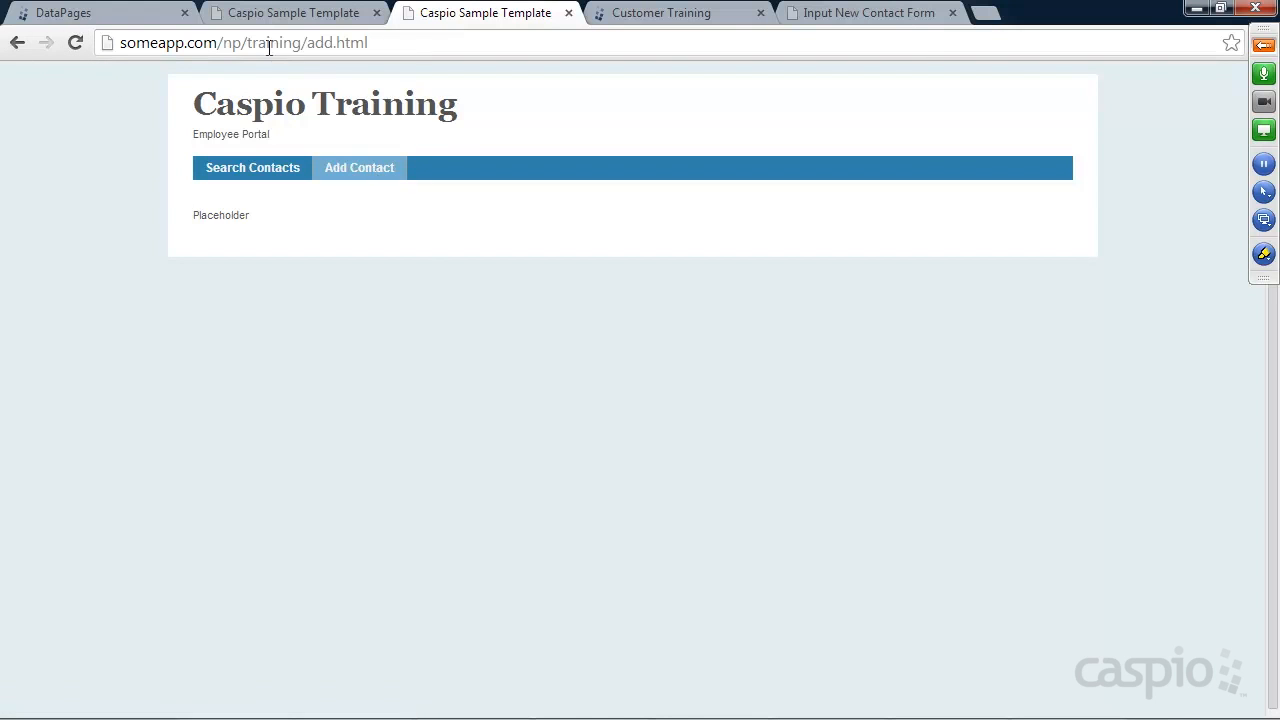
{"action": "left_click", "coordinate": [72, 41]}
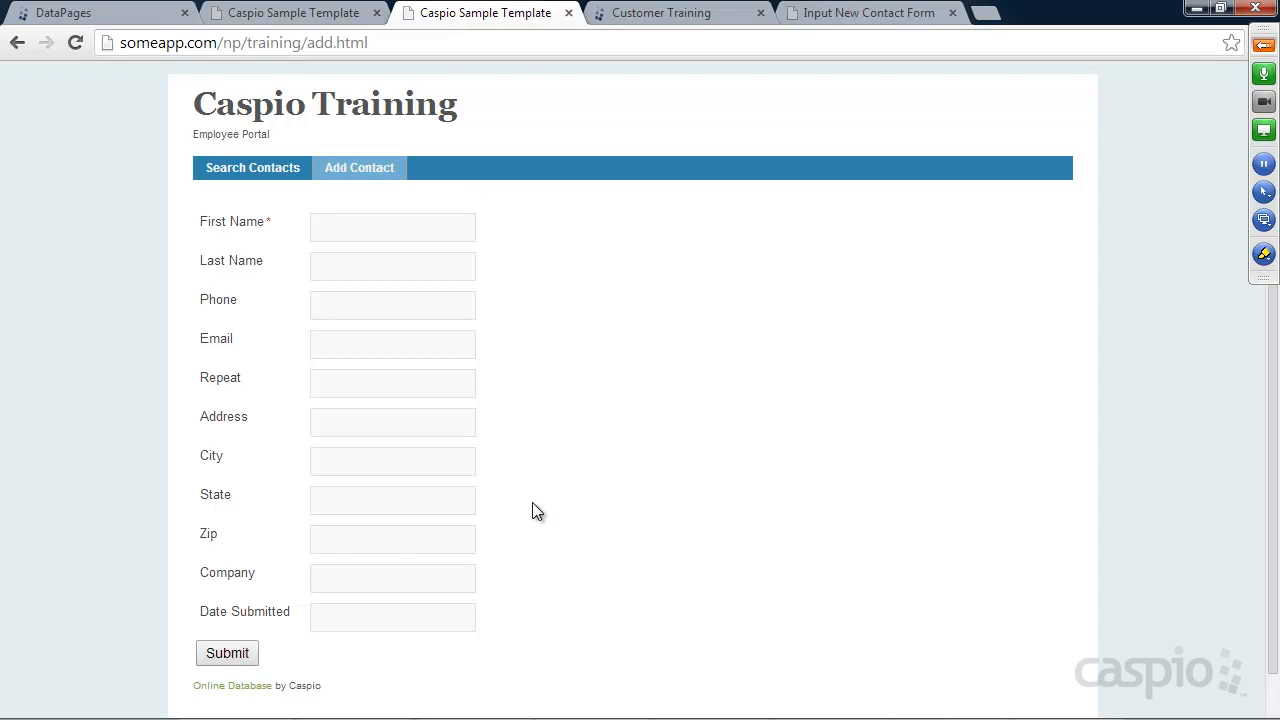
Fill in a test contact's first name, last name, phone and e-mail, and submit the form
{"action": "left_click", "coordinate": [357, 226]}
{"action": "key", "text": "Tab"}
{"action": "key", "text": "Tab"}
{"action": "type", "text": "34234343"}
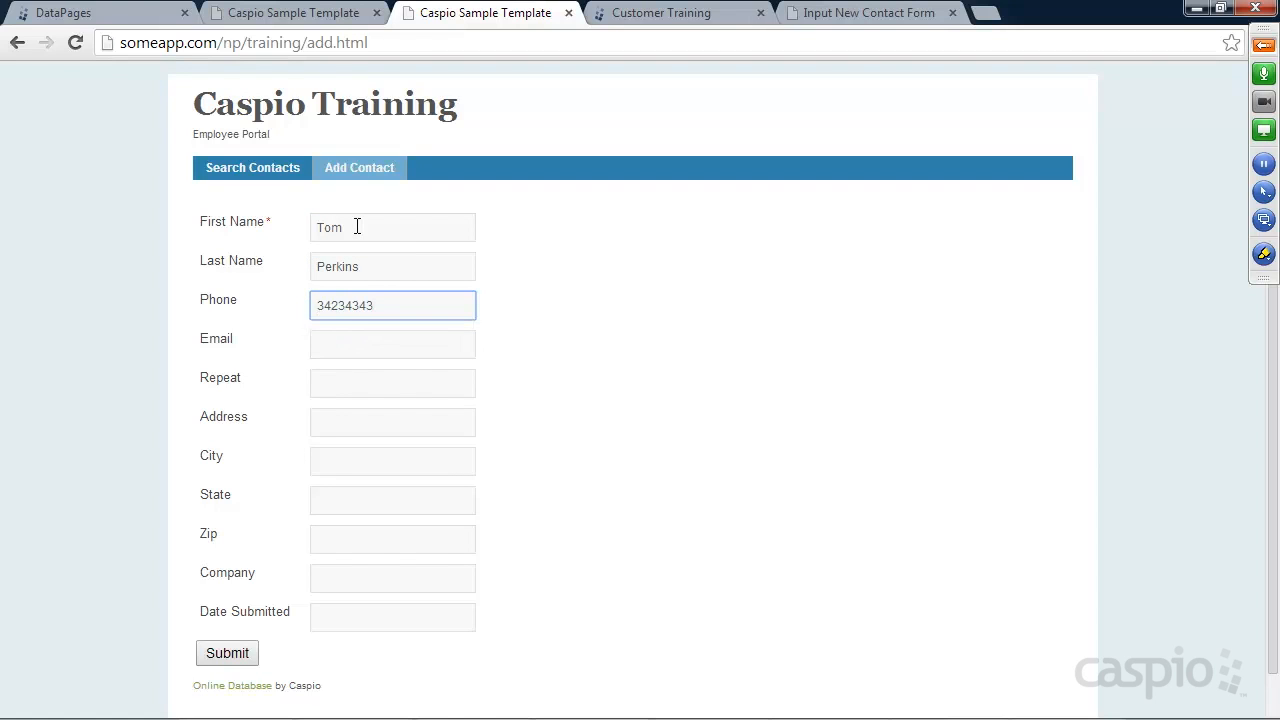
{"action": "left_click", "coordinate": [351, 338]}
{"action": "type", "text": "tom@test.com"}
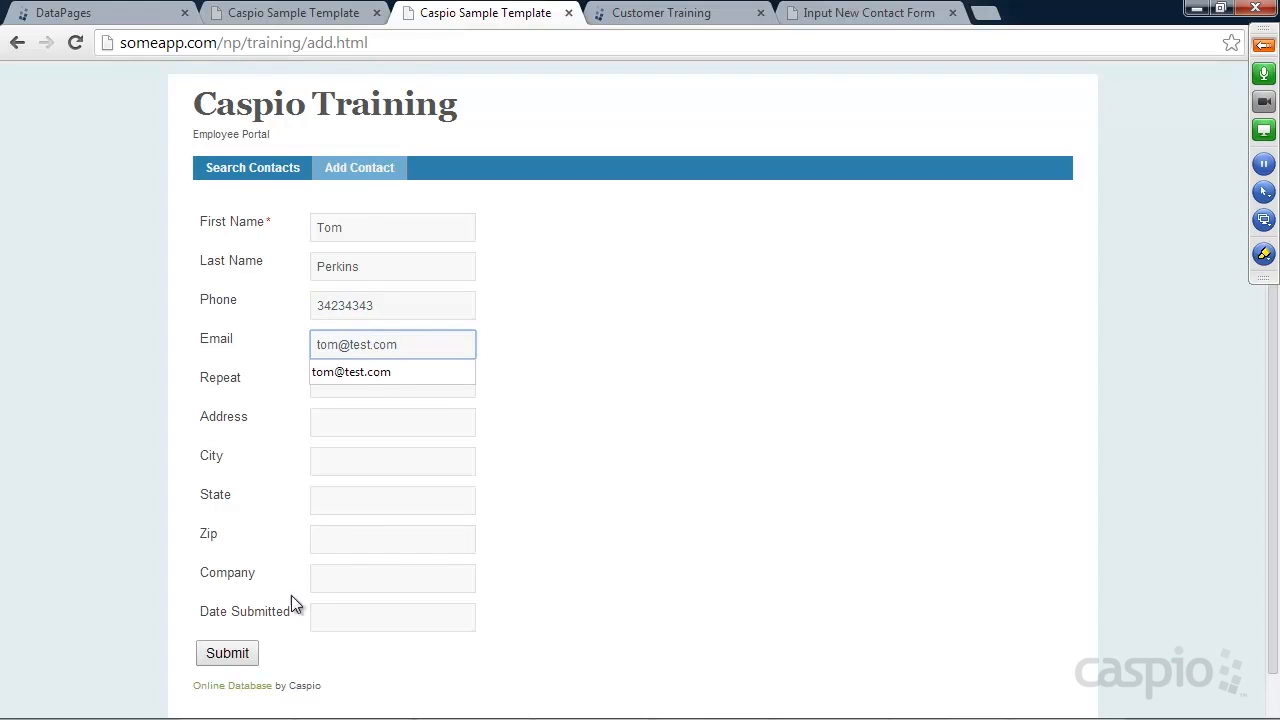
{"action": "left_click", "coordinate": [245, 656]}
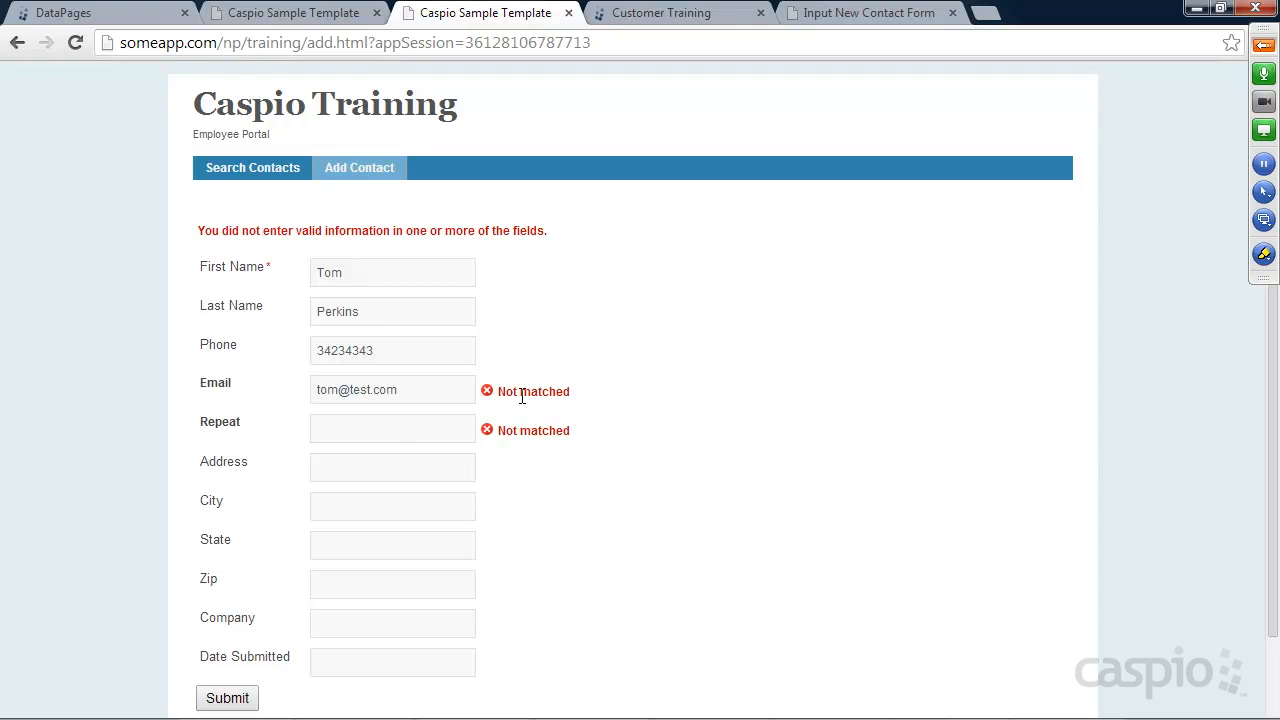
Enter the same e-mail in the Repeat e-mail field and resubmit the contact form
{"action": "left_click", "coordinate": [380, 436]}
{"action": "type", "text": "tom@test.com"}
{"action": "left_click", "coordinate": [750, 498]}
{"action": "scroll", "coordinate": [795, 449], "scroll_direction": "down", "scroll_amount": 1}
{"action": "left_click", "coordinate": [245, 611]}
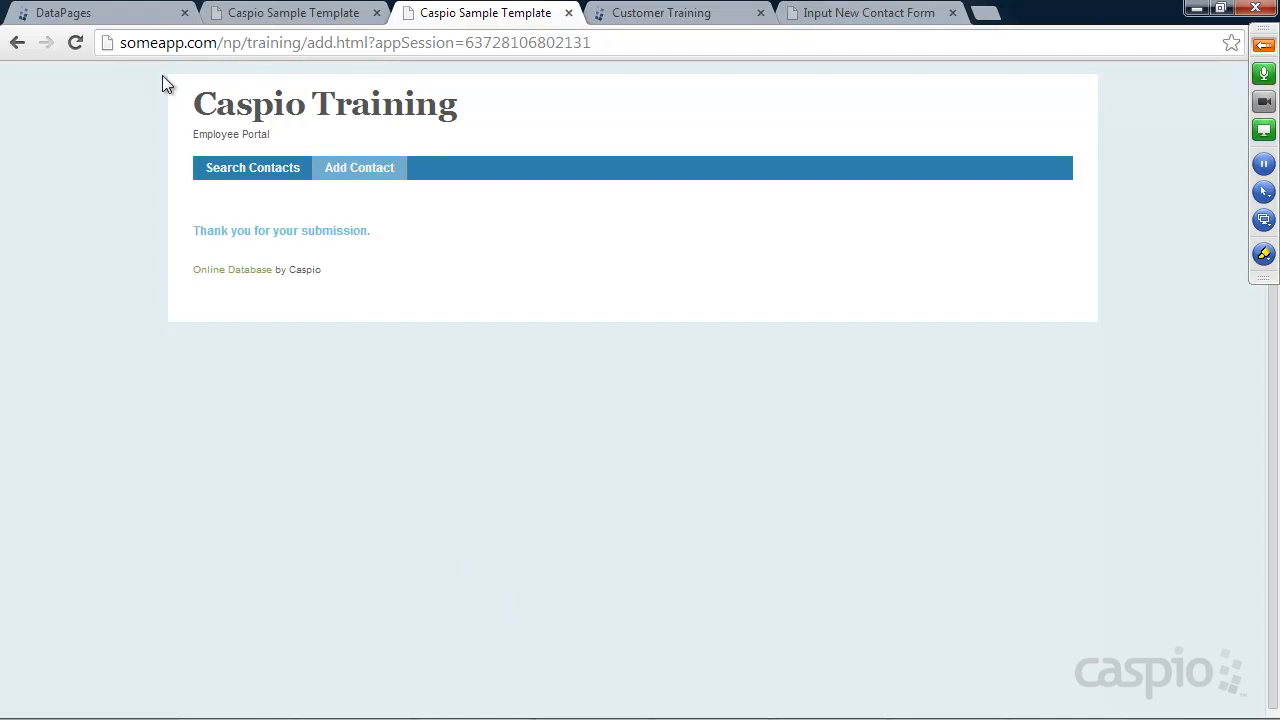
{"action": "left_click", "coordinate": [129, 18]}
Check the last rows of the Contacts table for the new contact, then return to DataPages
{"action": "left_click", "coordinate": [63, 269]}
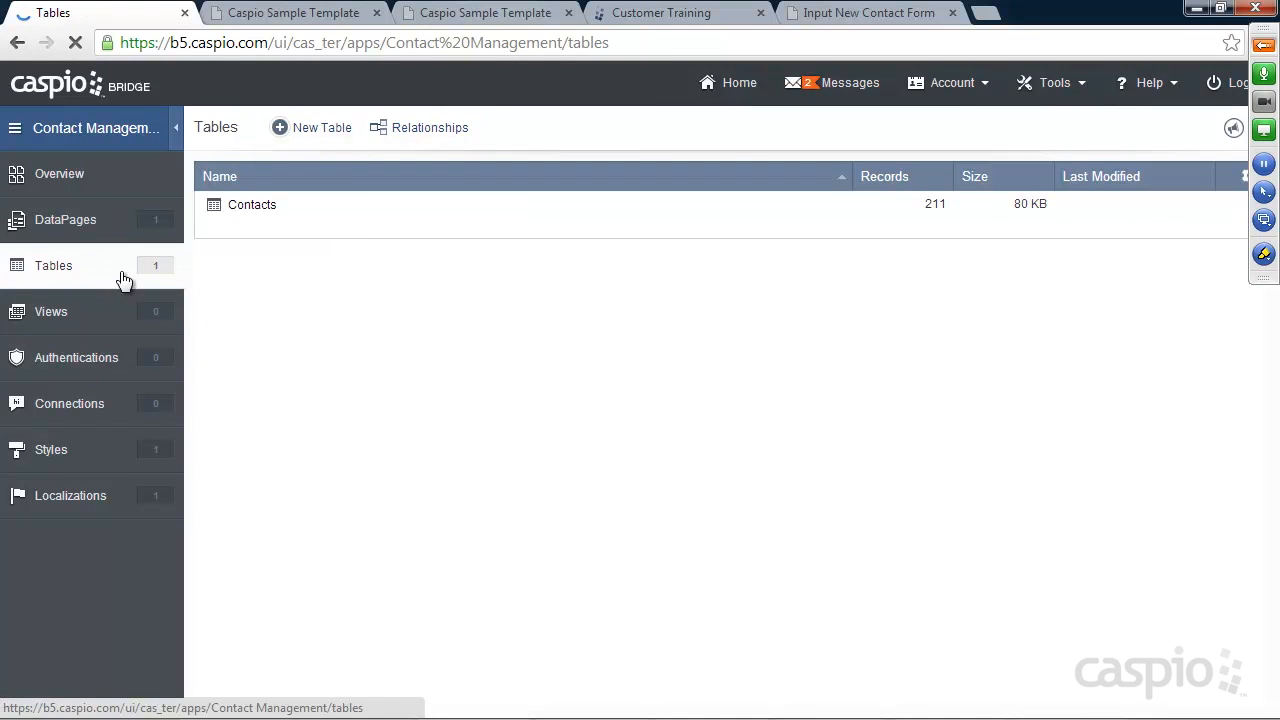
{"action": "left_click", "coordinate": [328, 229]}
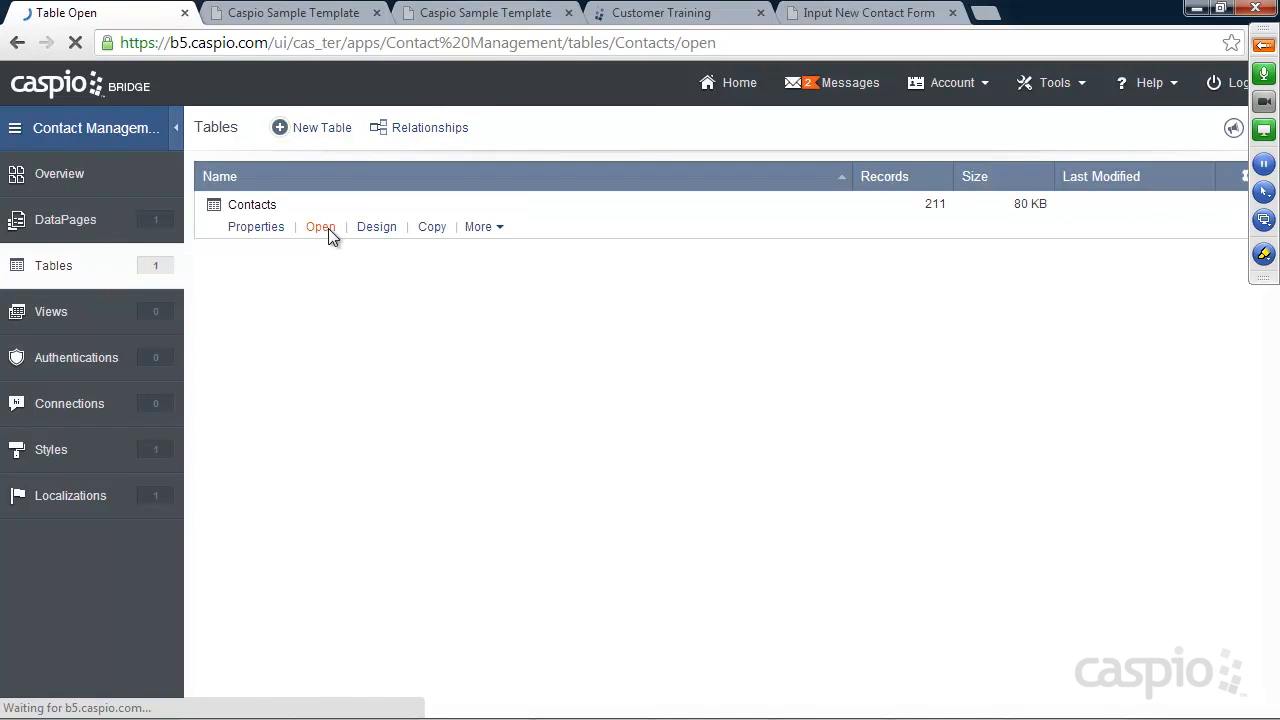
{"action": "left_click_drag", "start_coordinate": [1259, 293], "coordinate": [1265, 658]}
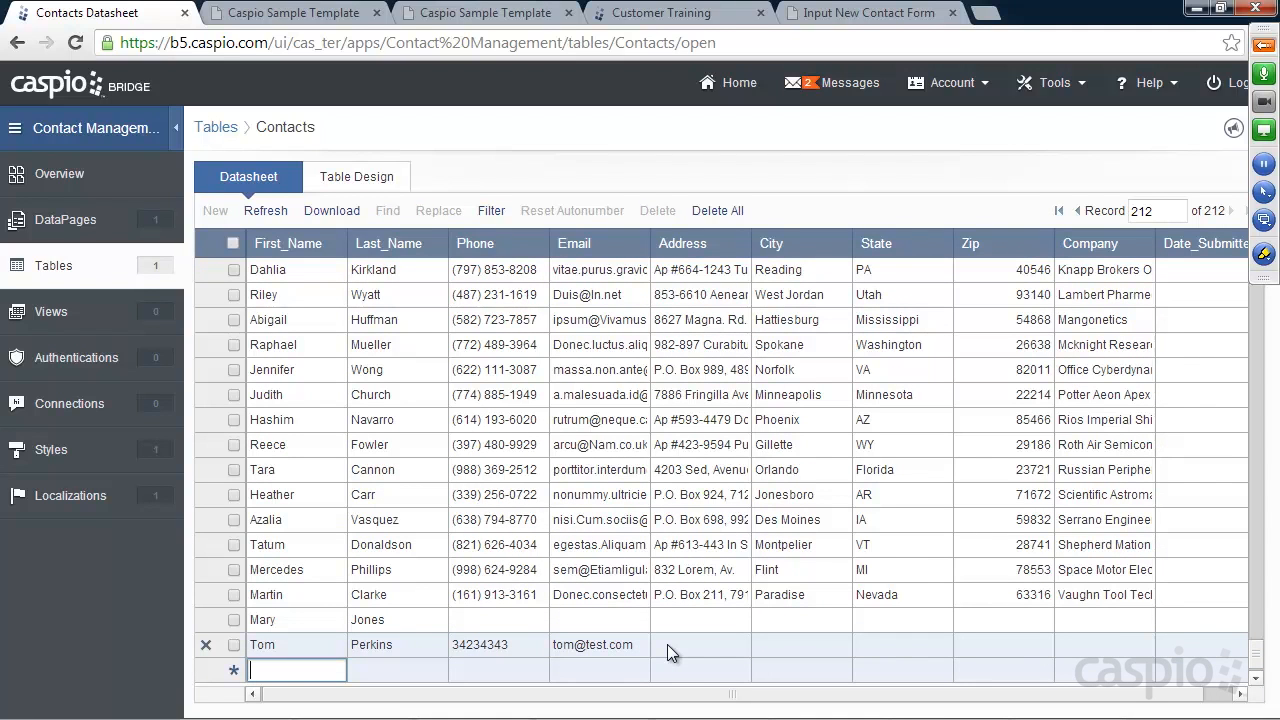
{"action": "left_click", "coordinate": [56, 218]}
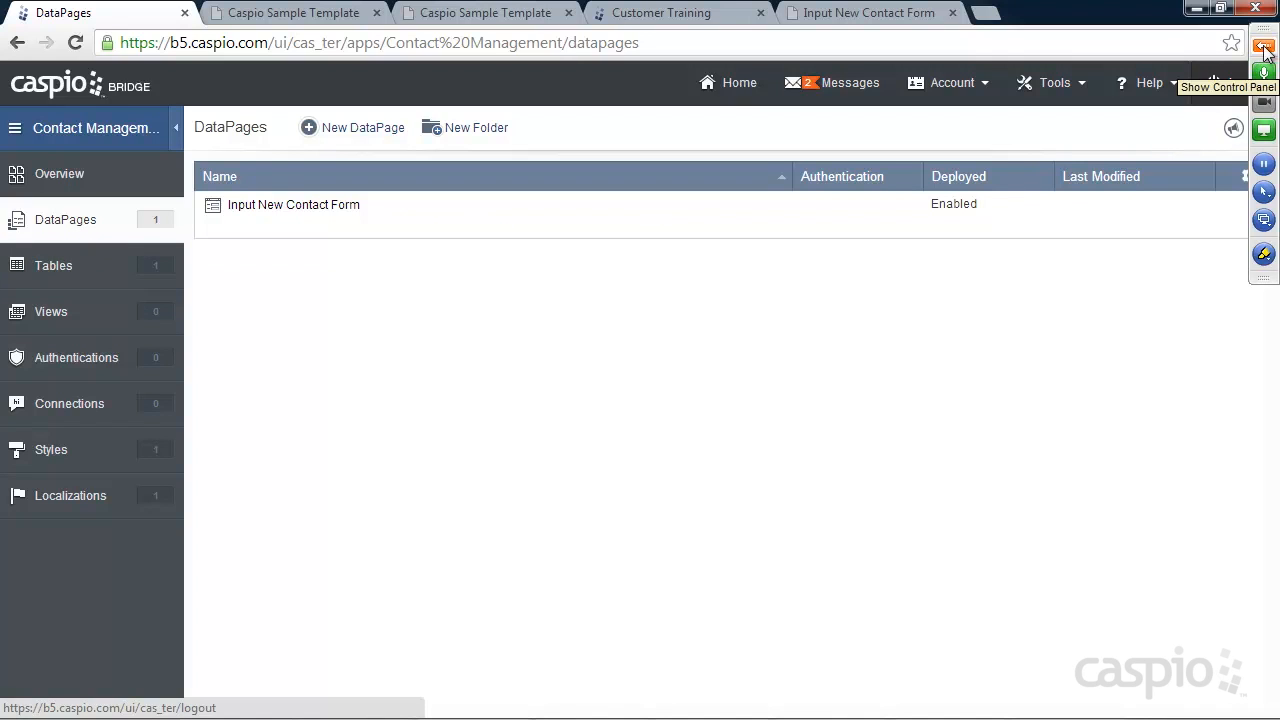
Reopen the GoToMeeting control panel to view the chat, then open a blank Chrome tab
{"action": "left_click", "coordinate": [1264, 129]}
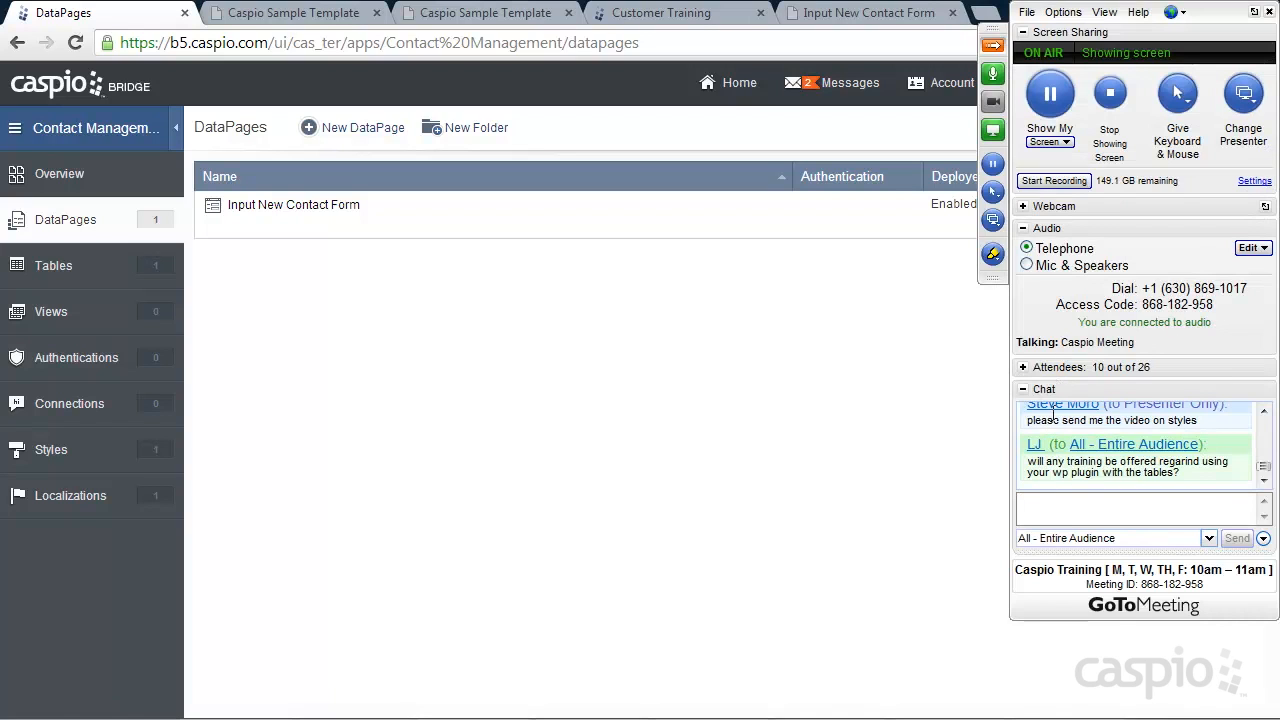
{"action": "left_click", "coordinate": [1023, 367]}
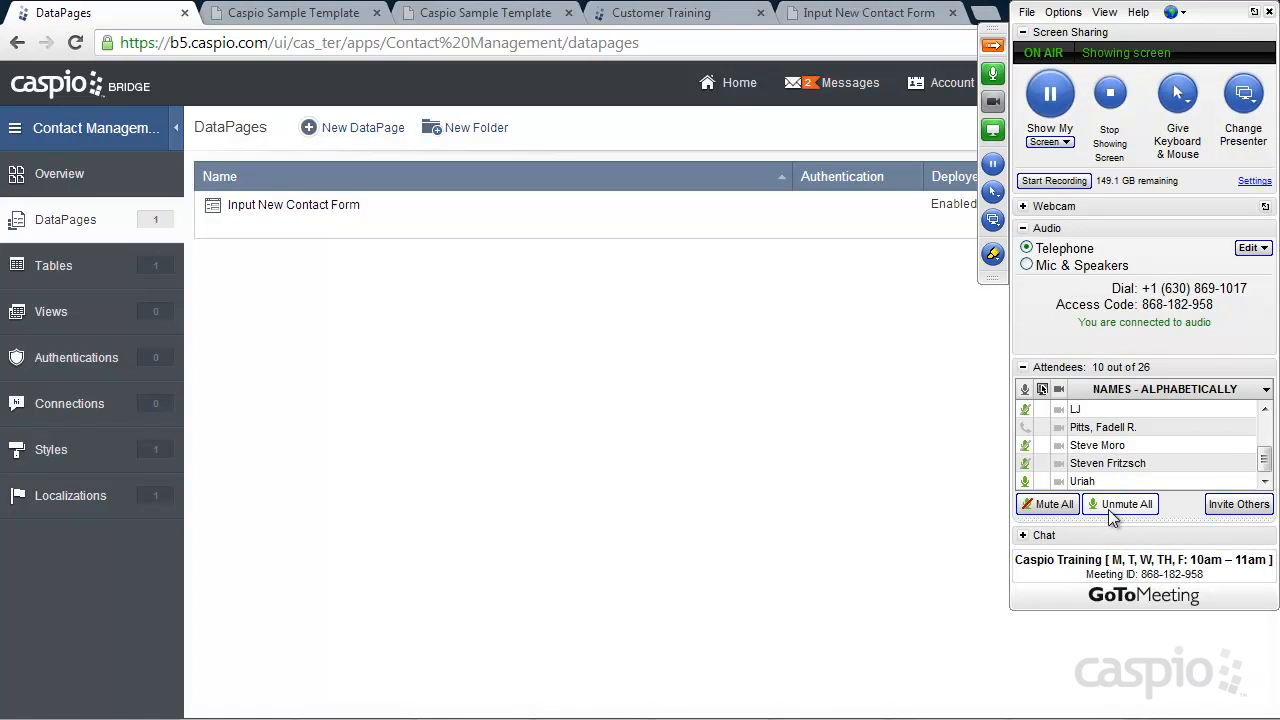
{"action": "left_click", "coordinate": [1033, 369]}
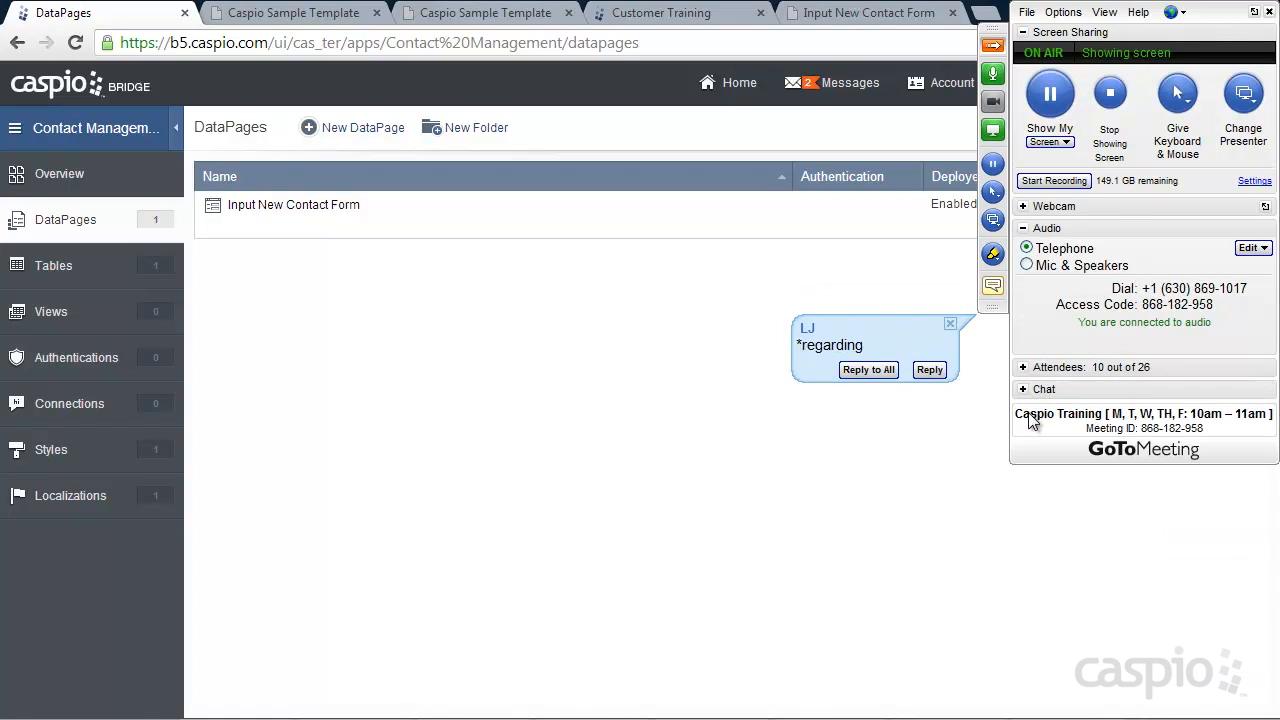
{"action": "left_click", "coordinate": [1031, 392]}
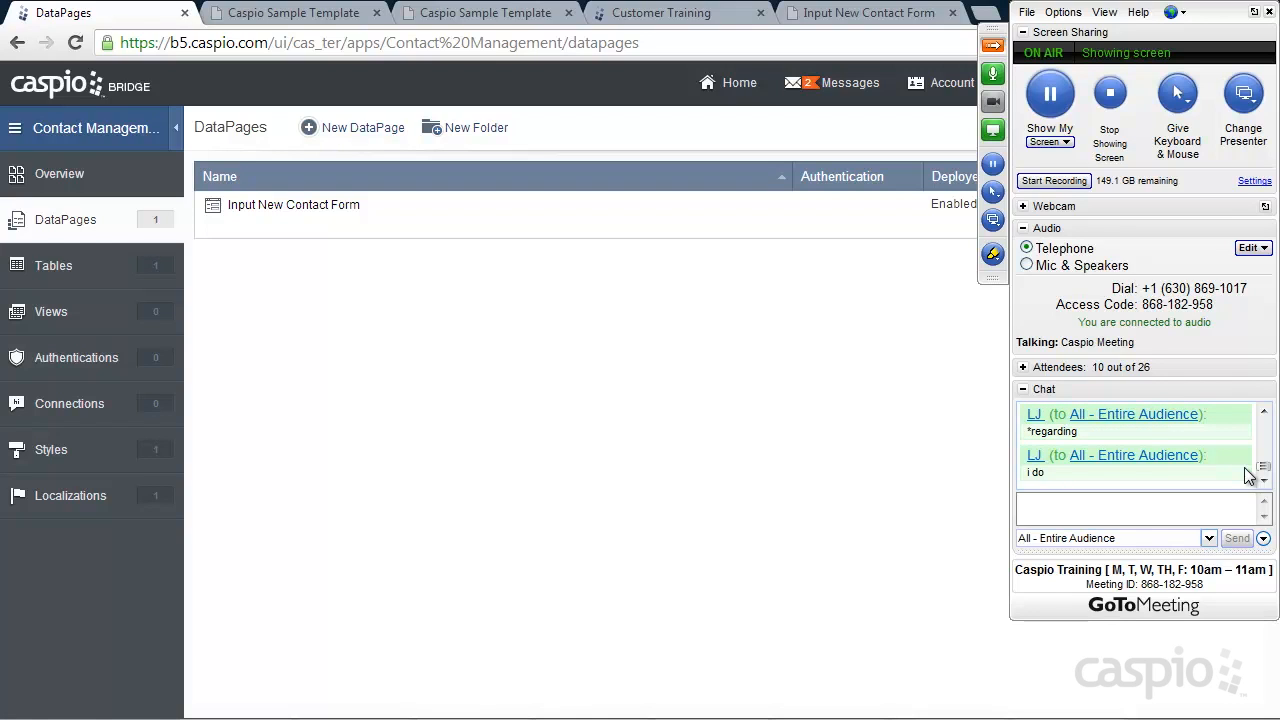
{"action": "left_click", "coordinate": [984, 13]}
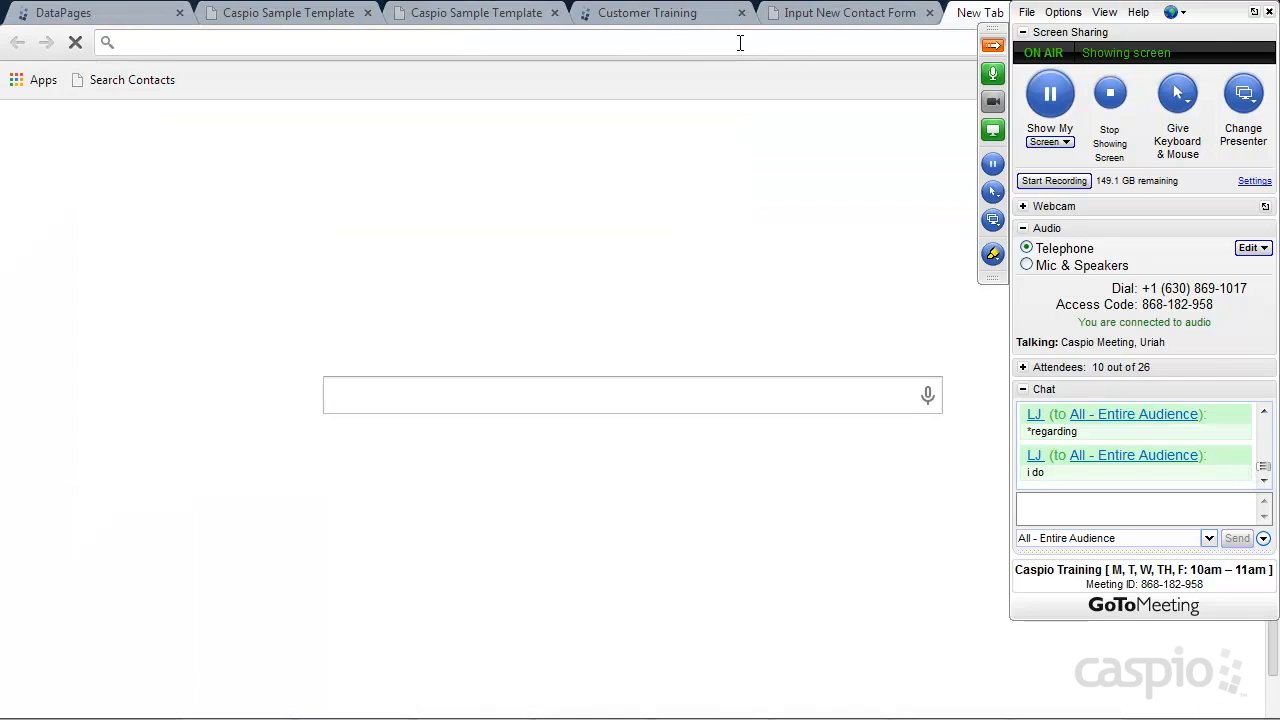
Go to howto.caspio.com and search the help for 'plugin'
{"action": "type", "text": "howto"}
{"action": "key", "text": "Return"}
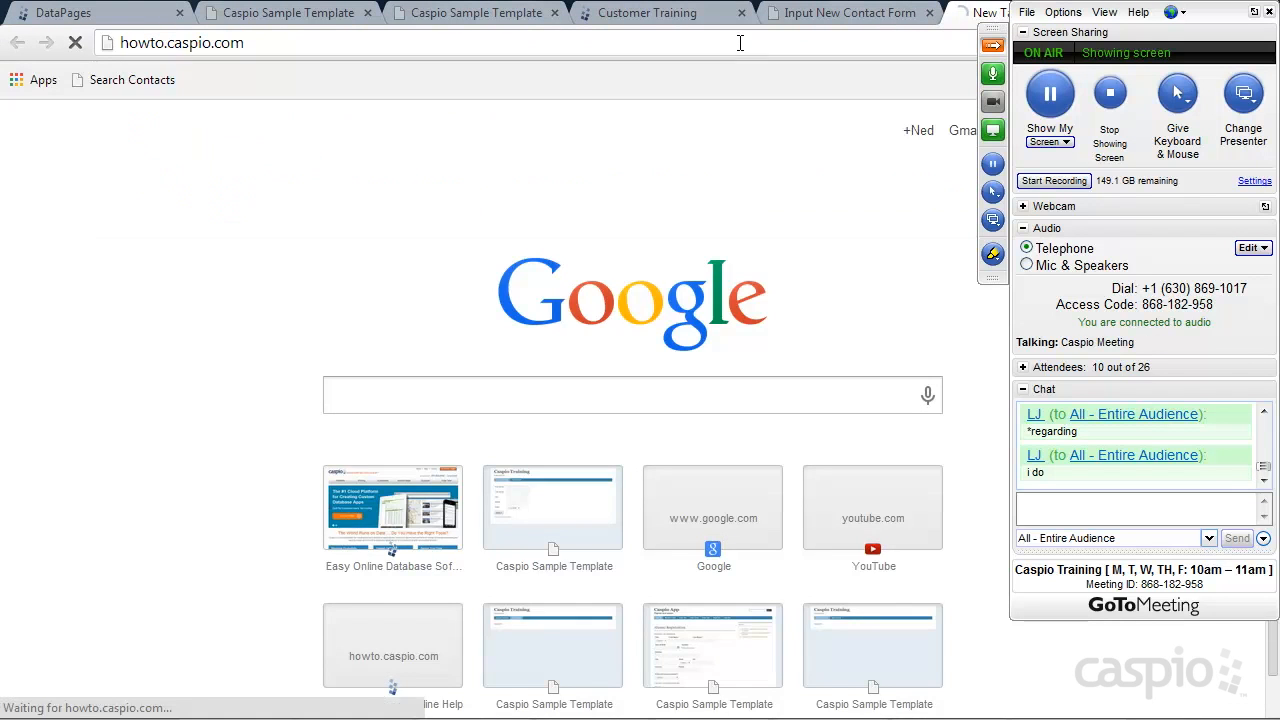
{"action": "left_click", "coordinate": [928, 121]}
{"action": "type", "text": "plugin"}
{"action": "key", "text": "Return"}
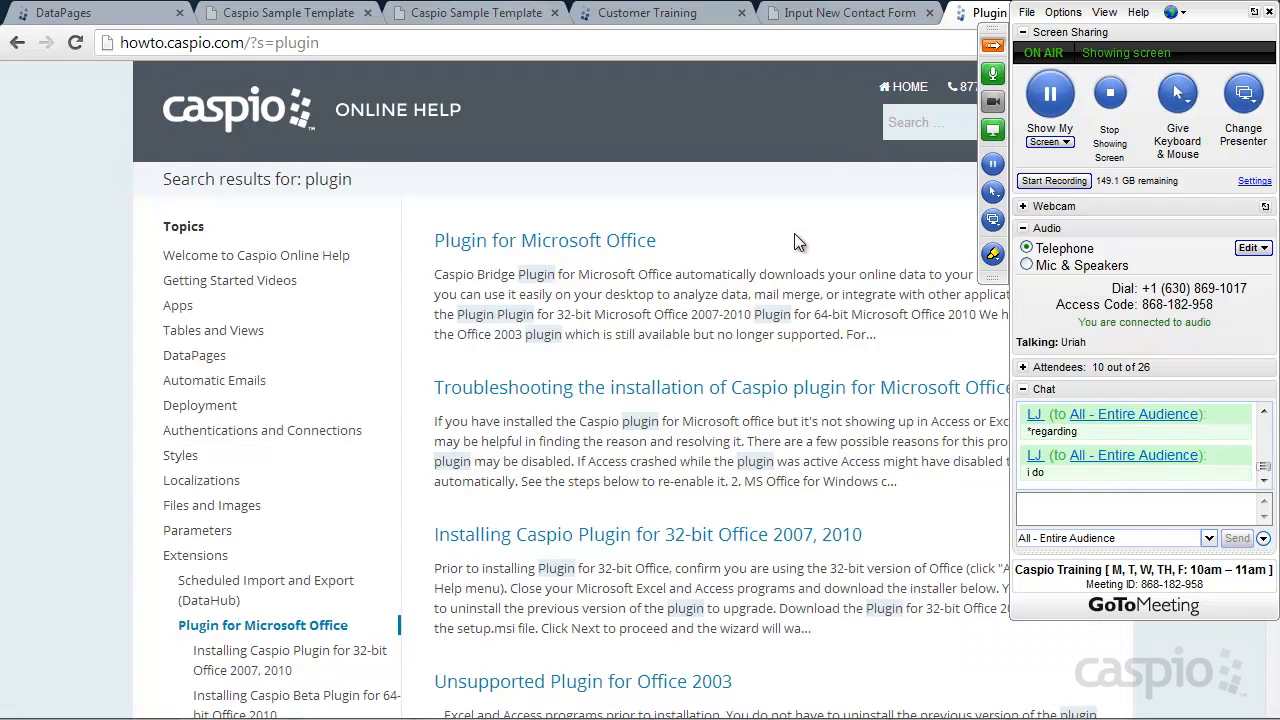
Open and read the Deploying into WordPress help article
{"action": "scroll", "coordinate": [770, 249], "scroll_direction": "down", "scroll_amount": 5}
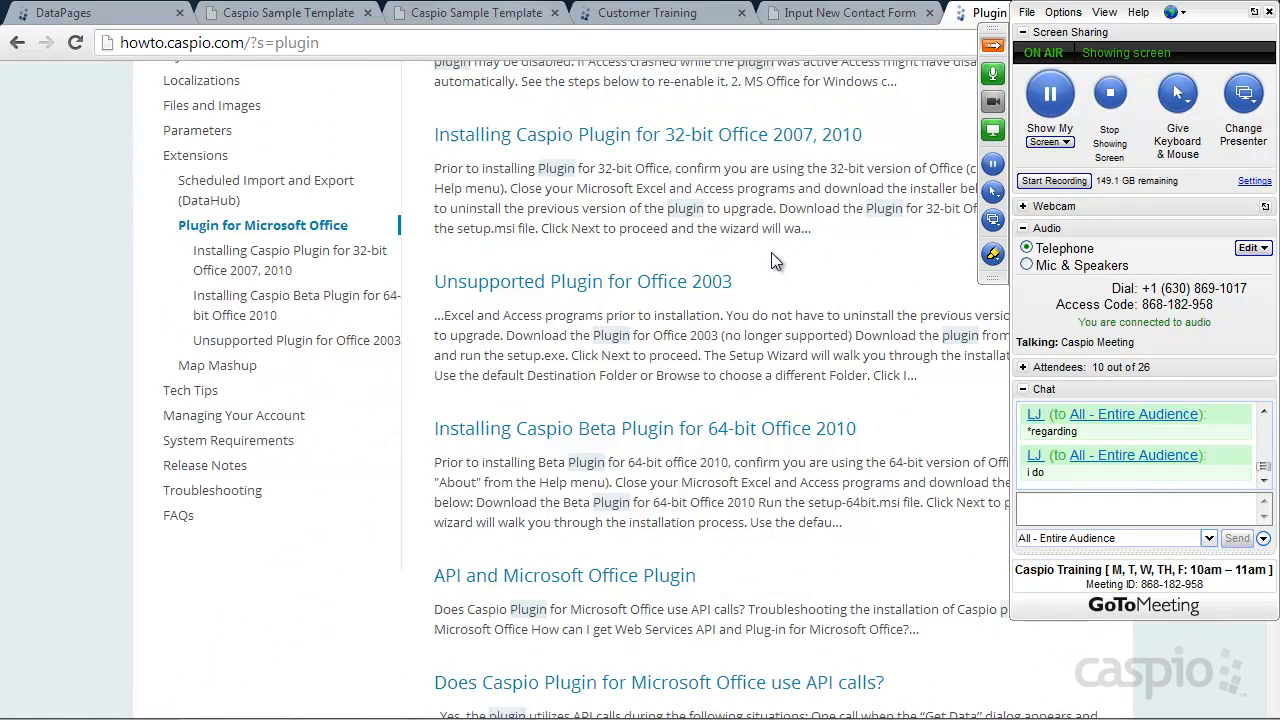
{"action": "scroll", "coordinate": [771, 249], "scroll_direction": "down", "scroll_amount": 1}
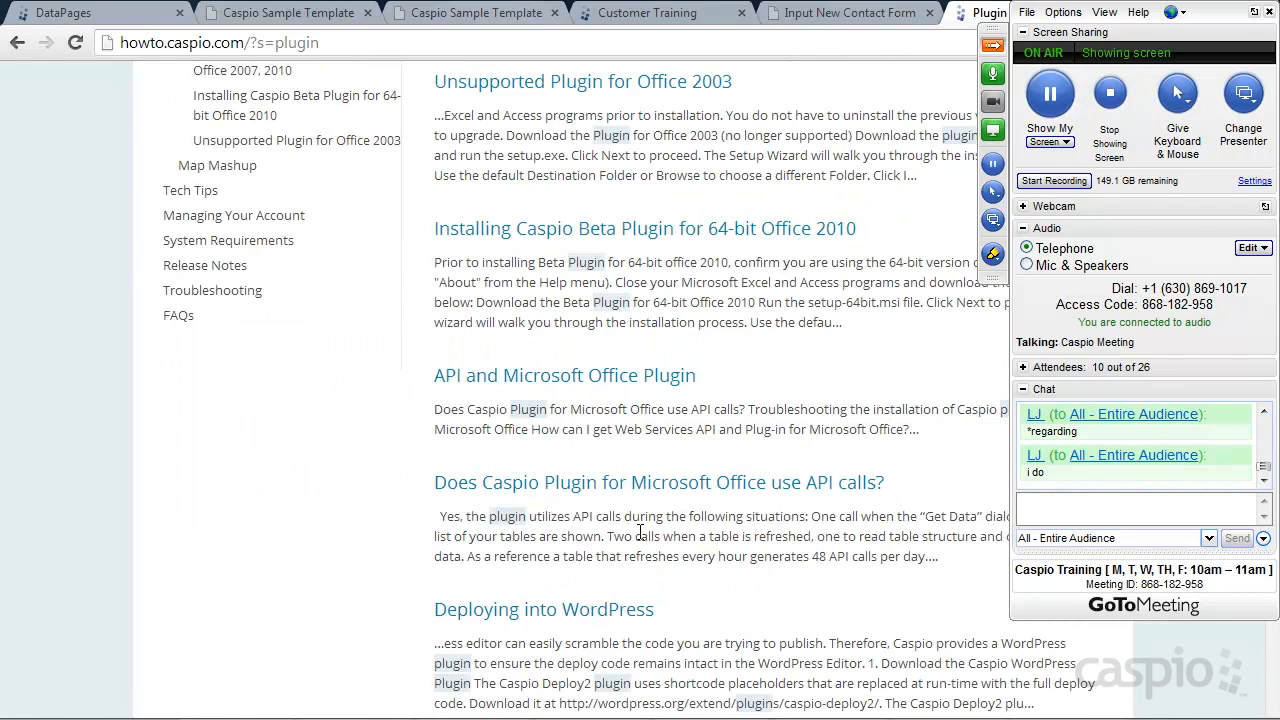
{"action": "left_click", "coordinate": [569, 611]}
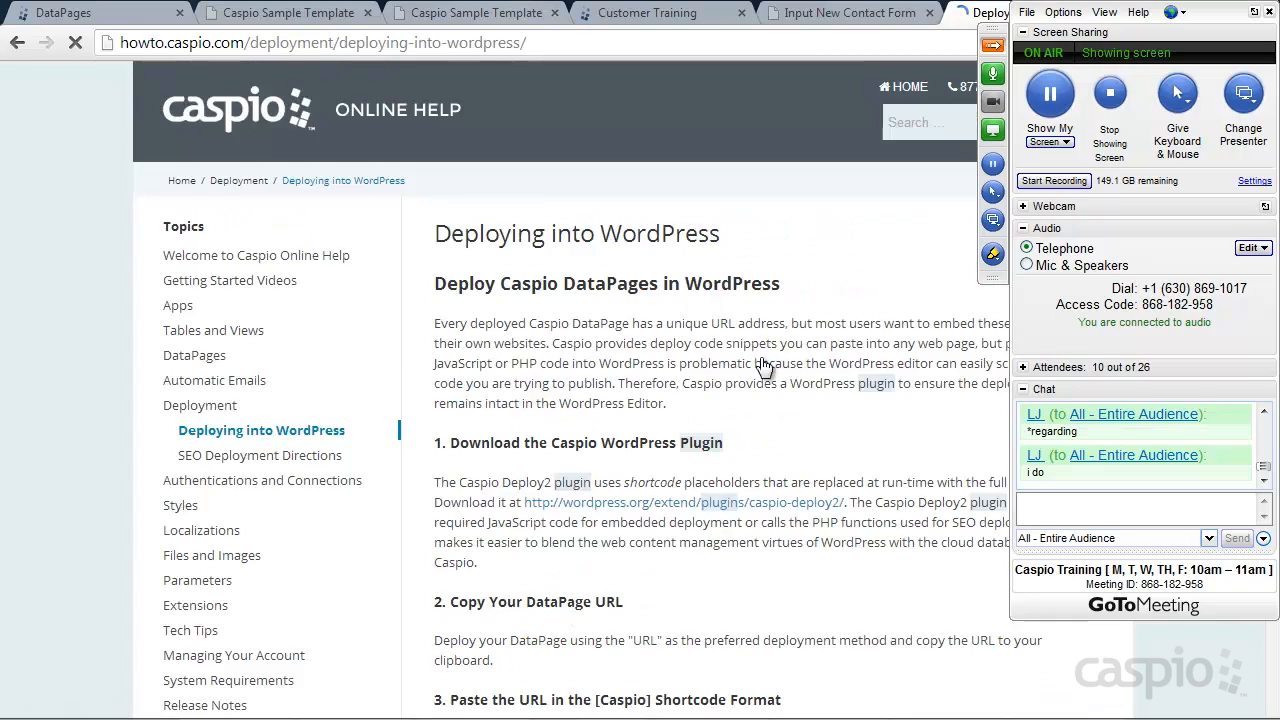
{"action": "scroll", "coordinate": [768, 360], "scroll_direction": "down", "scroll_amount": 2}
{"action": "scroll", "coordinate": [768, 360], "scroll_direction": "down", "scroll_amount": 6}
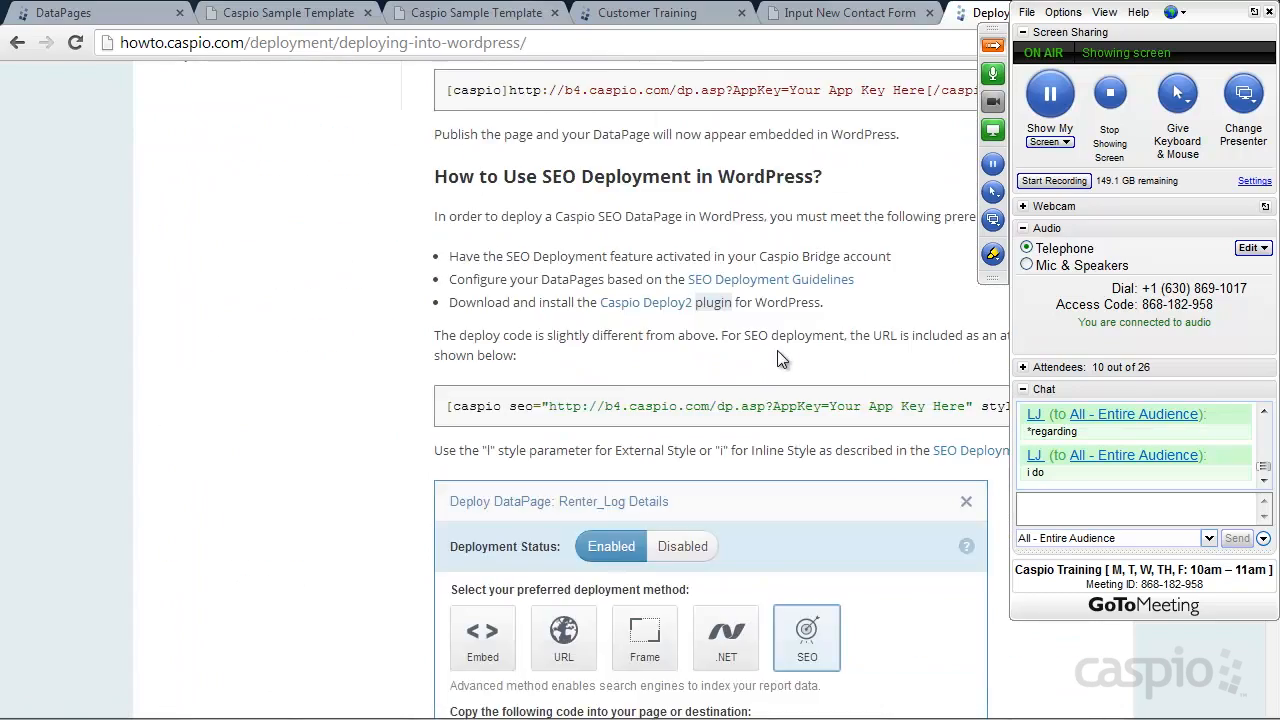
{"action": "scroll", "coordinate": [808, 351], "scroll_direction": "down", "scroll_amount": 4}
{"action": "scroll", "coordinate": [812, 351], "scroll_direction": "up", "scroll_amount": 3}
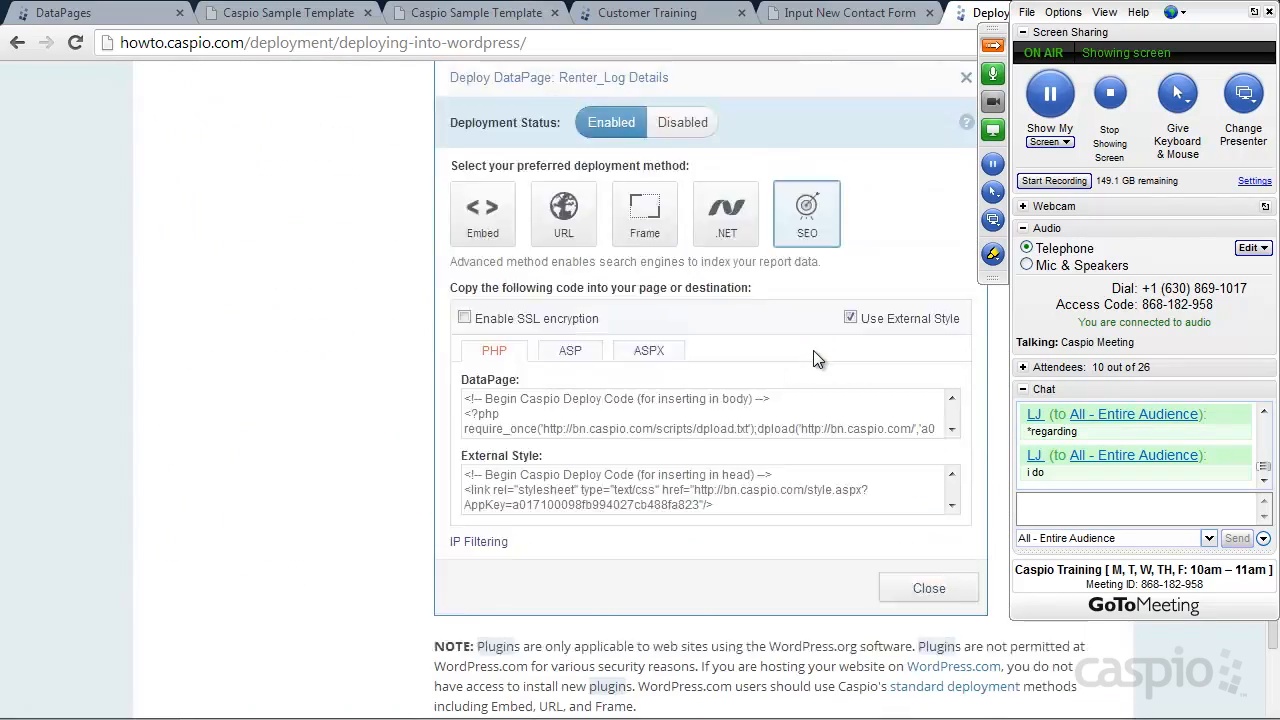
{"action": "scroll", "coordinate": [813, 351], "scroll_direction": "up", "scroll_amount": 10}
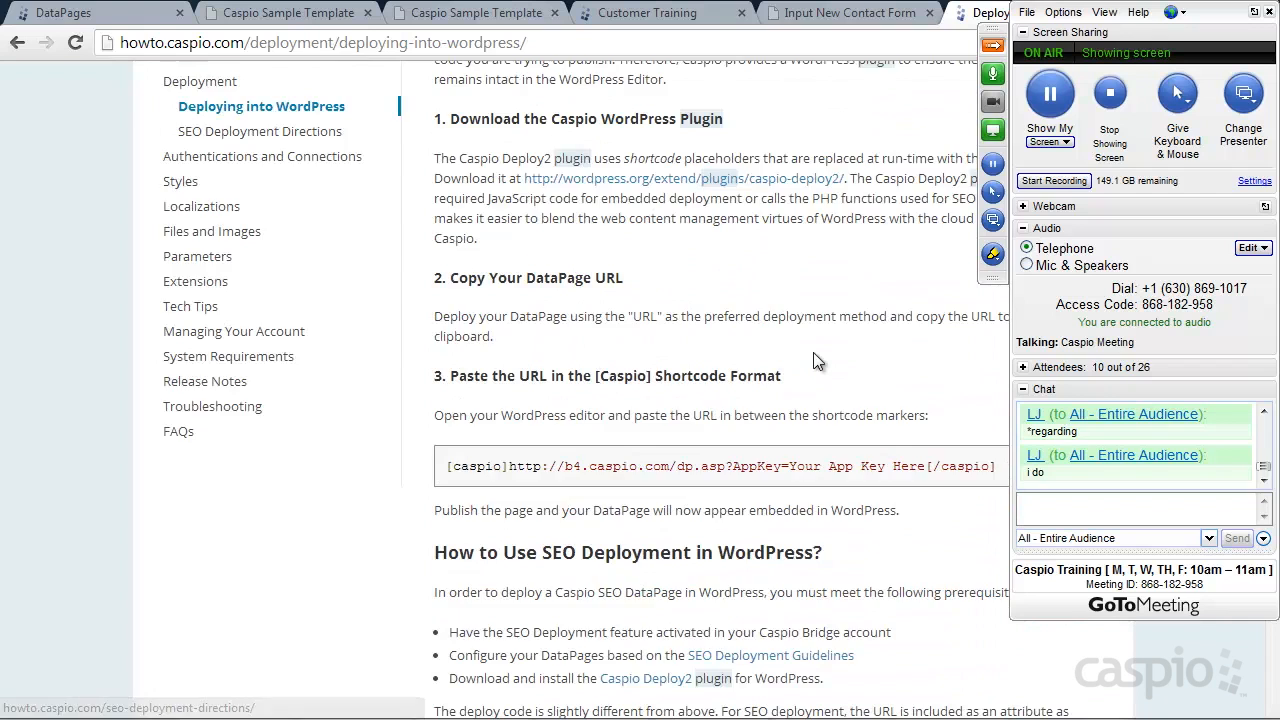
{"action": "scroll", "coordinate": [814, 353], "scroll_direction": "up", "scroll_amount": 3}
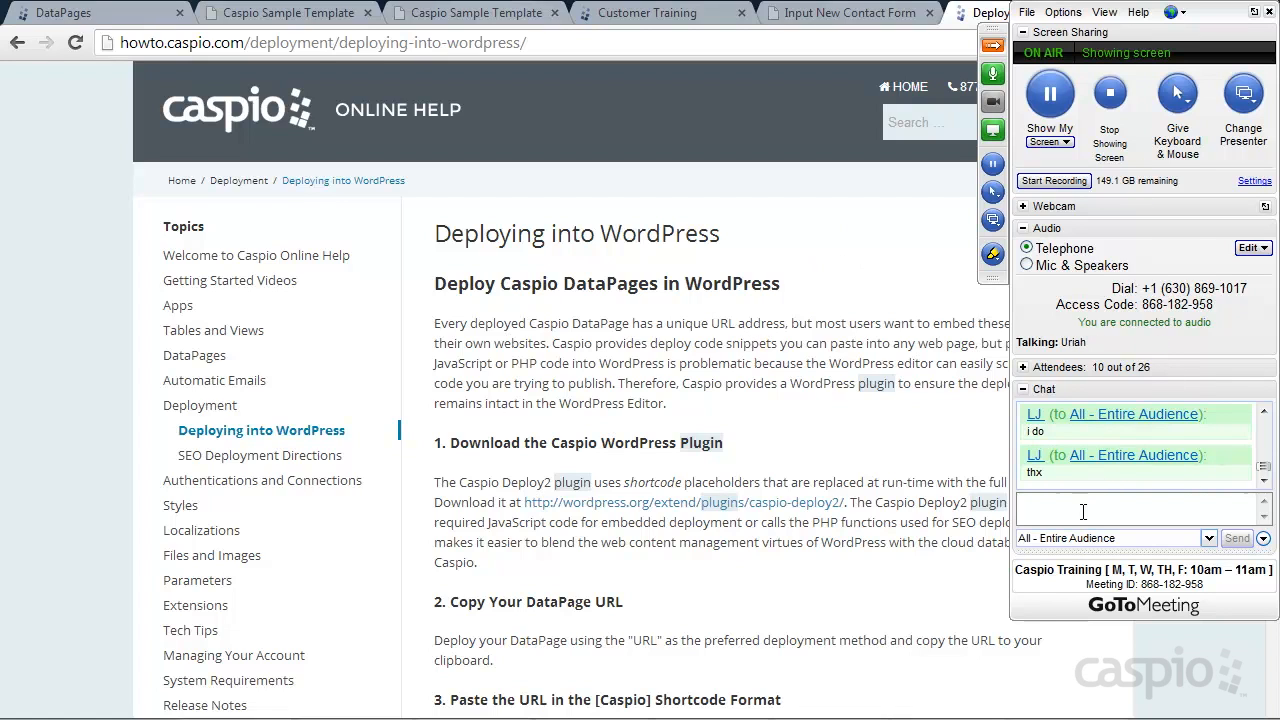
Mute all GoToMeeting attendees and return to the Caspio Bridge DataPages list
{"action": "left_click", "coordinate": [1023, 367]}
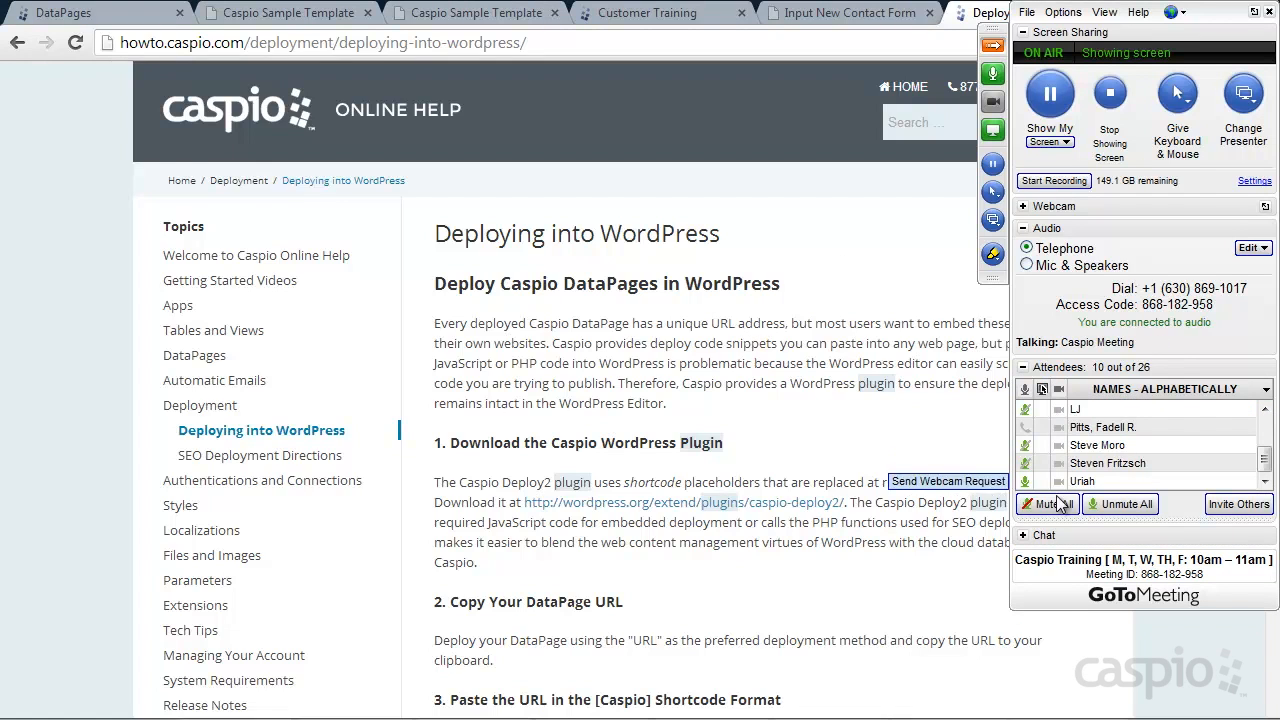
{"action": "left_click", "coordinate": [999, 49]}
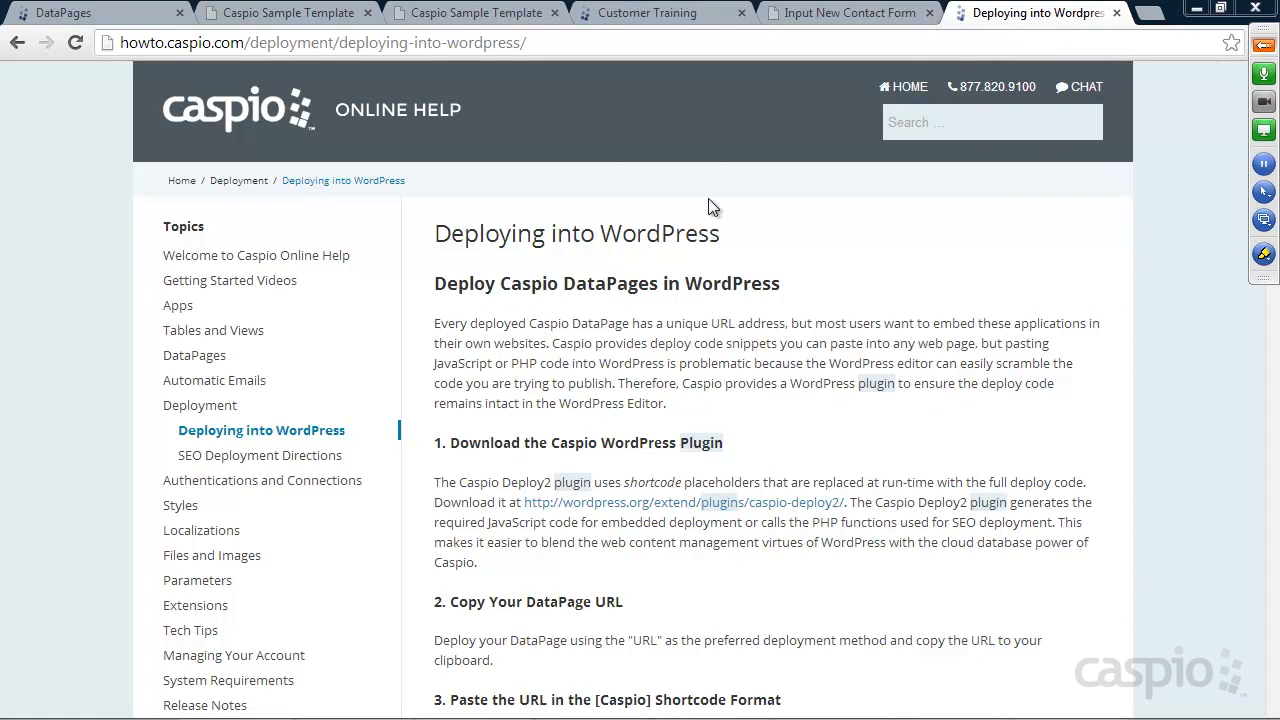
{"action": "left_click", "coordinate": [127, 20]}
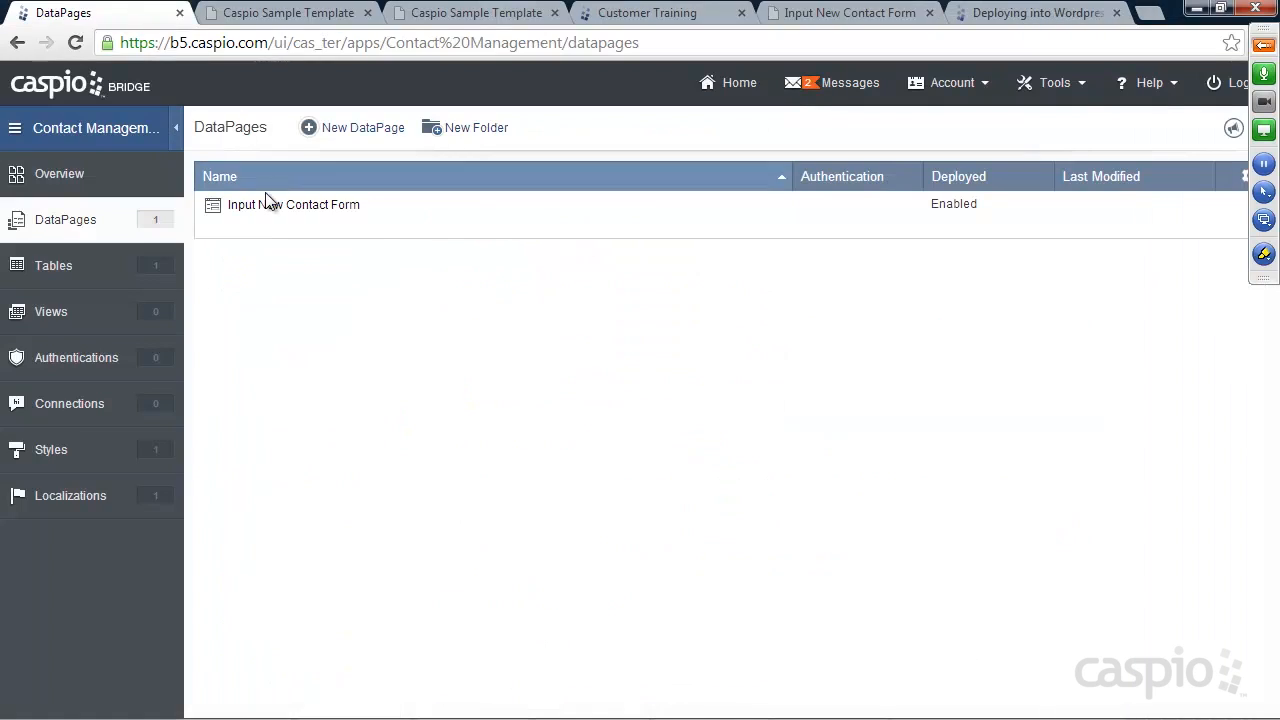
Start a new DataPage and show the Reports category of DataPage types
{"action": "mouse_move", "coordinate": [297, 215]}
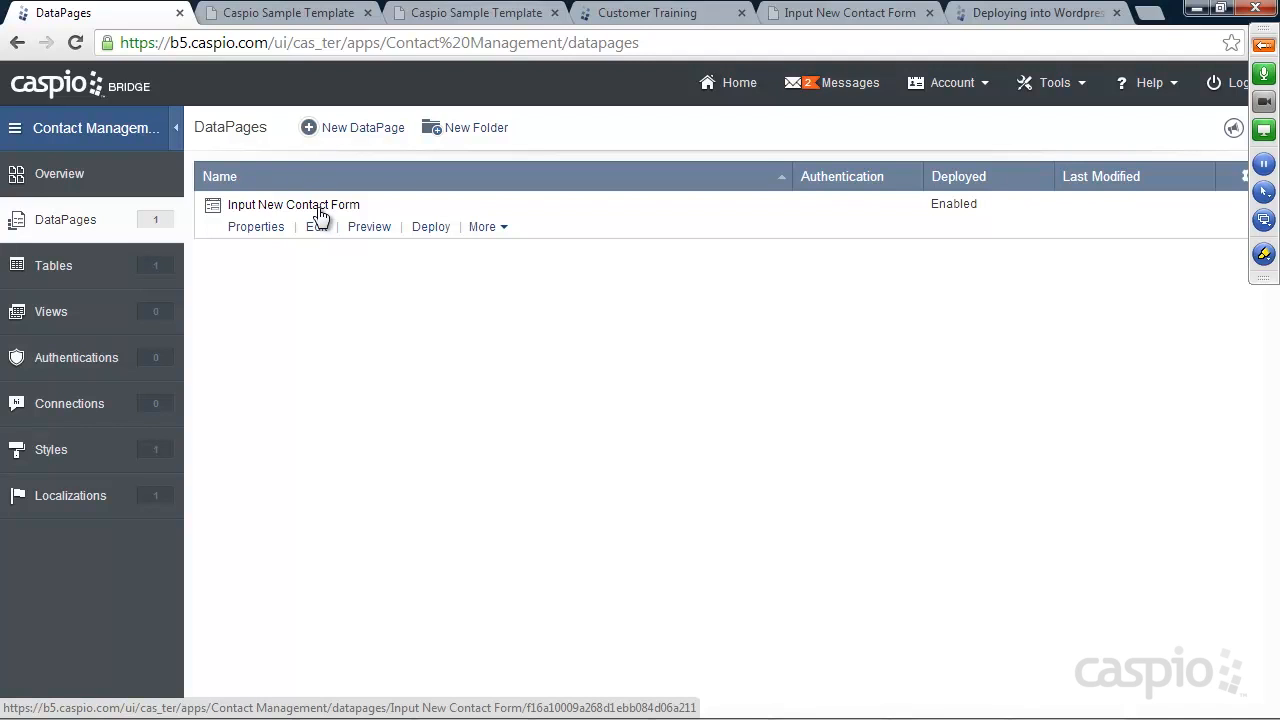
{"action": "left_click", "coordinate": [357, 134]}
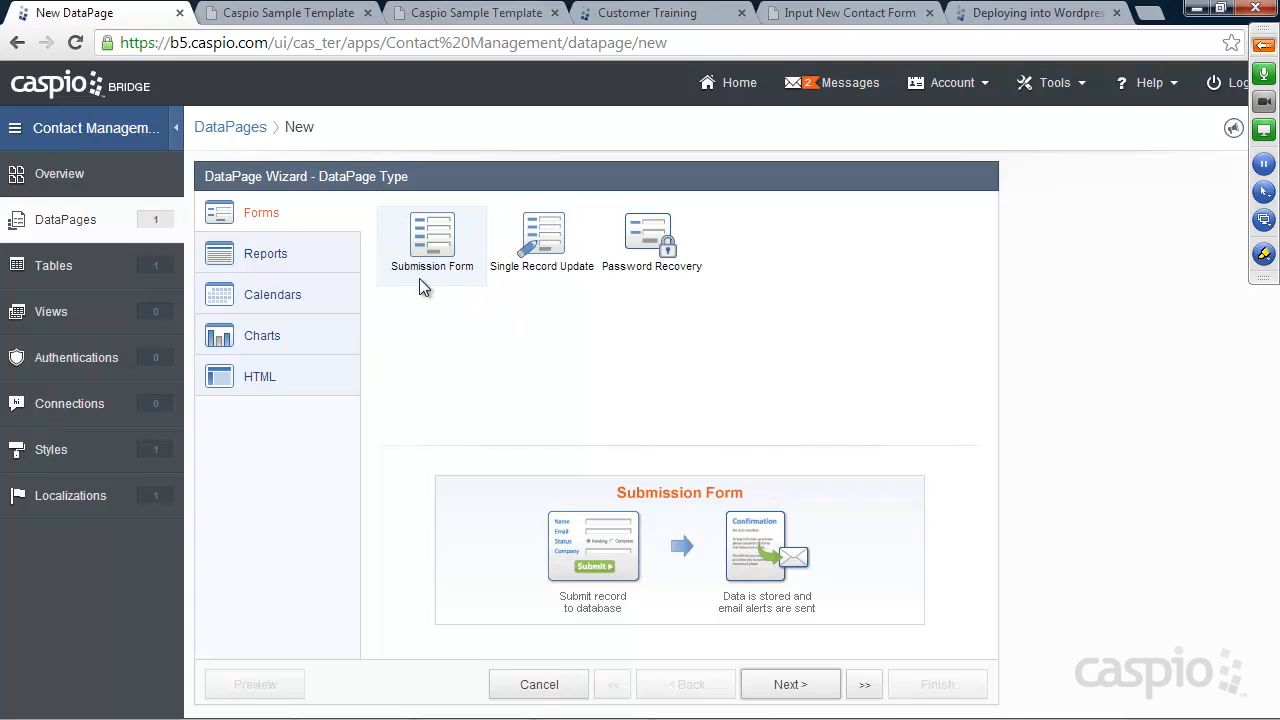
{"action": "left_click", "coordinate": [267, 258]}
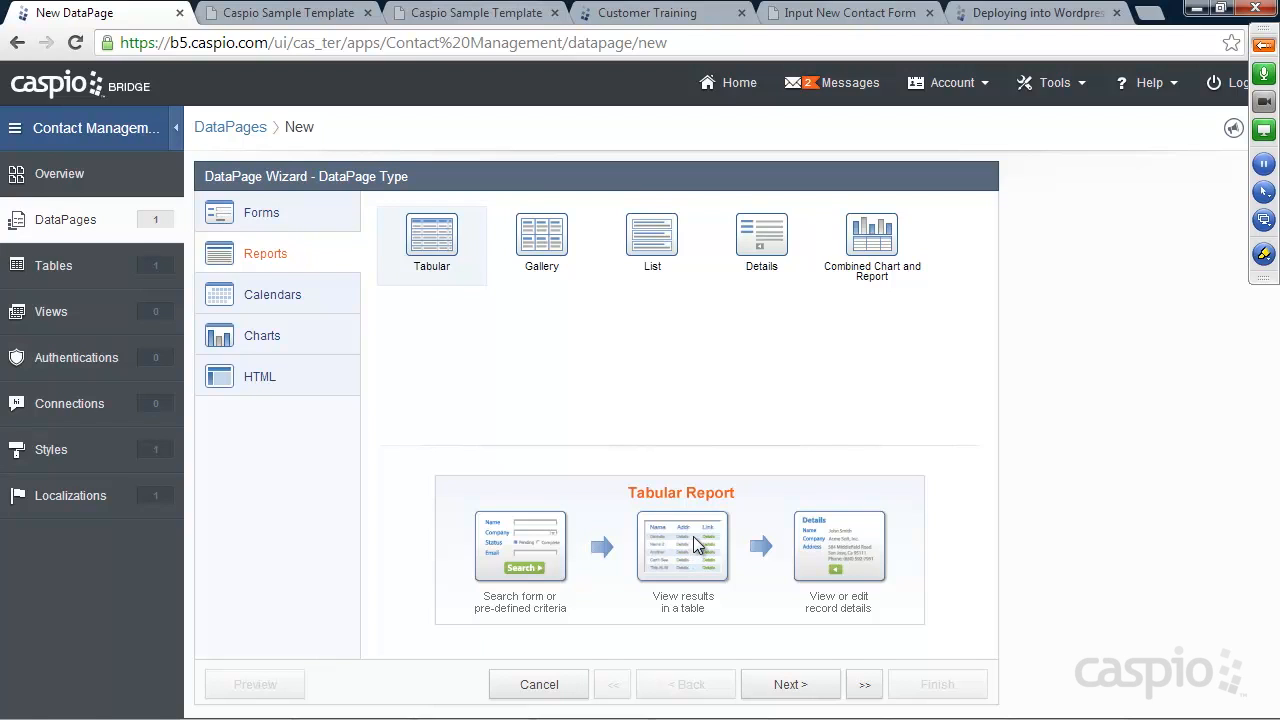
Compare Gallery, List, Details and Combined Chart and Report, then pick Tabular and continue
{"action": "left_click", "coordinate": [545, 244]}
{"action": "left_click", "coordinate": [662, 242]}
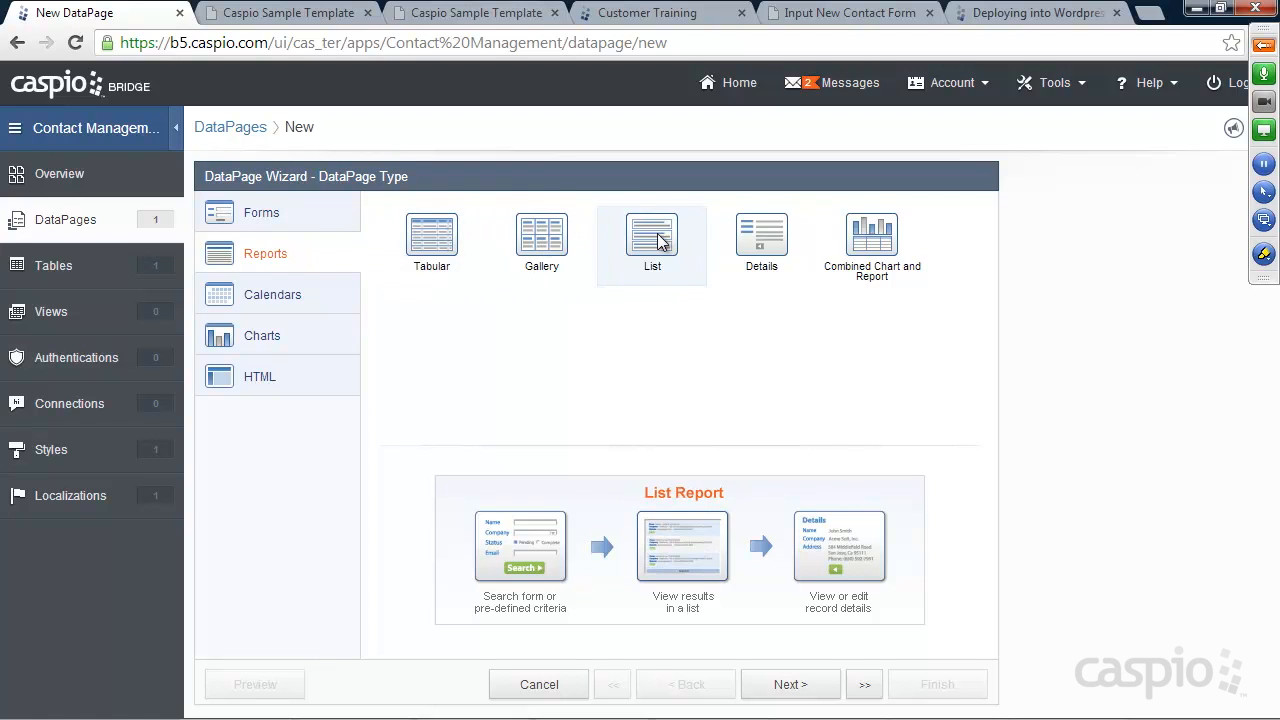
{"action": "left_click", "coordinate": [547, 241]}
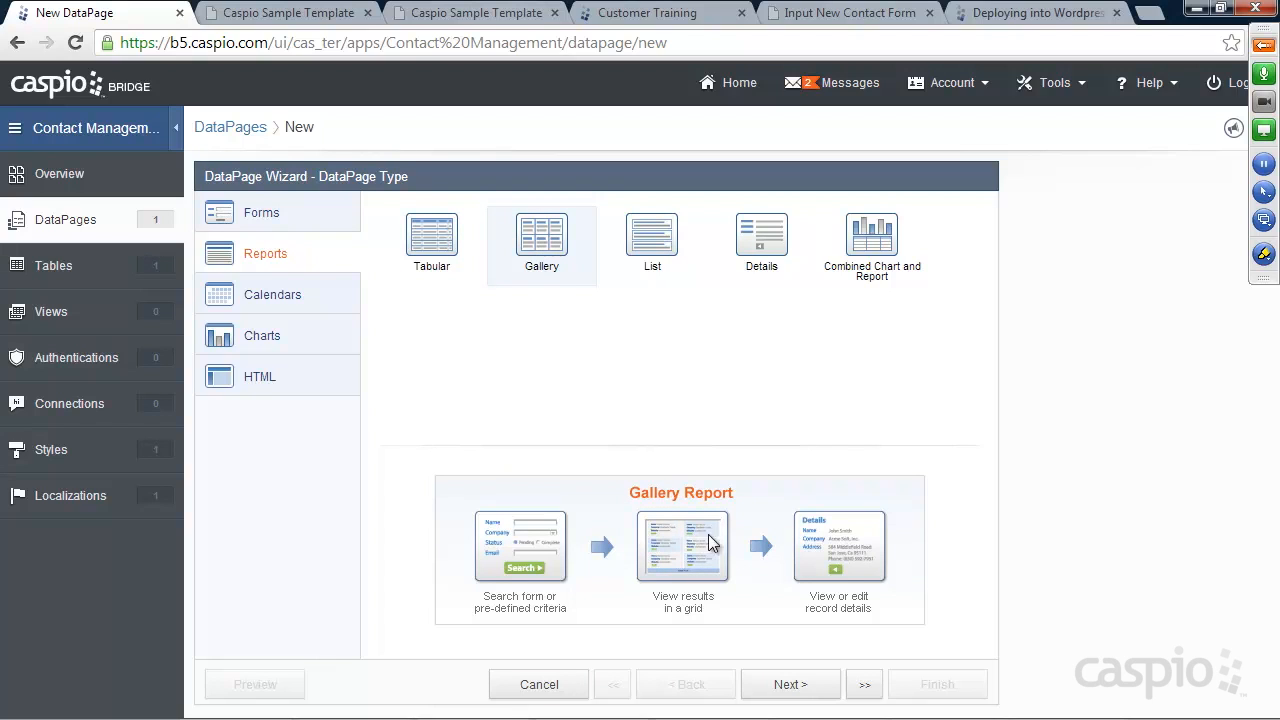
{"action": "left_click", "coordinate": [655, 240]}
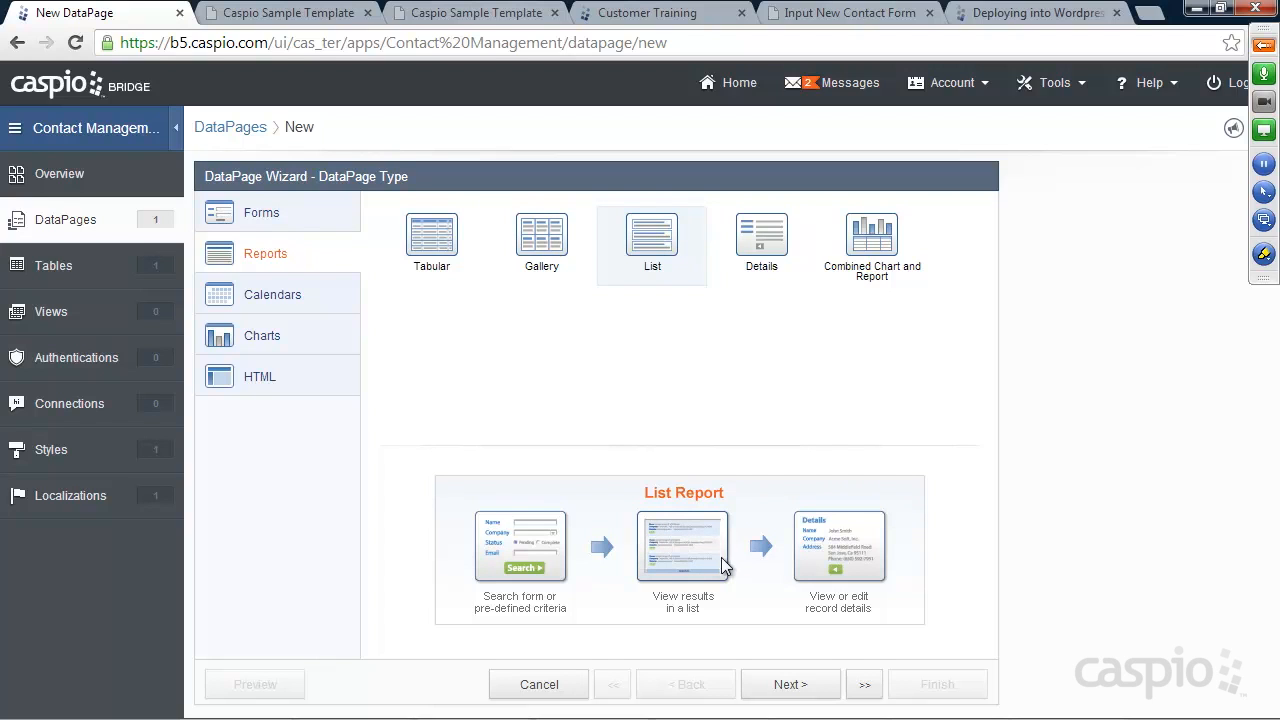
{"action": "left_click", "coordinate": [762, 250]}
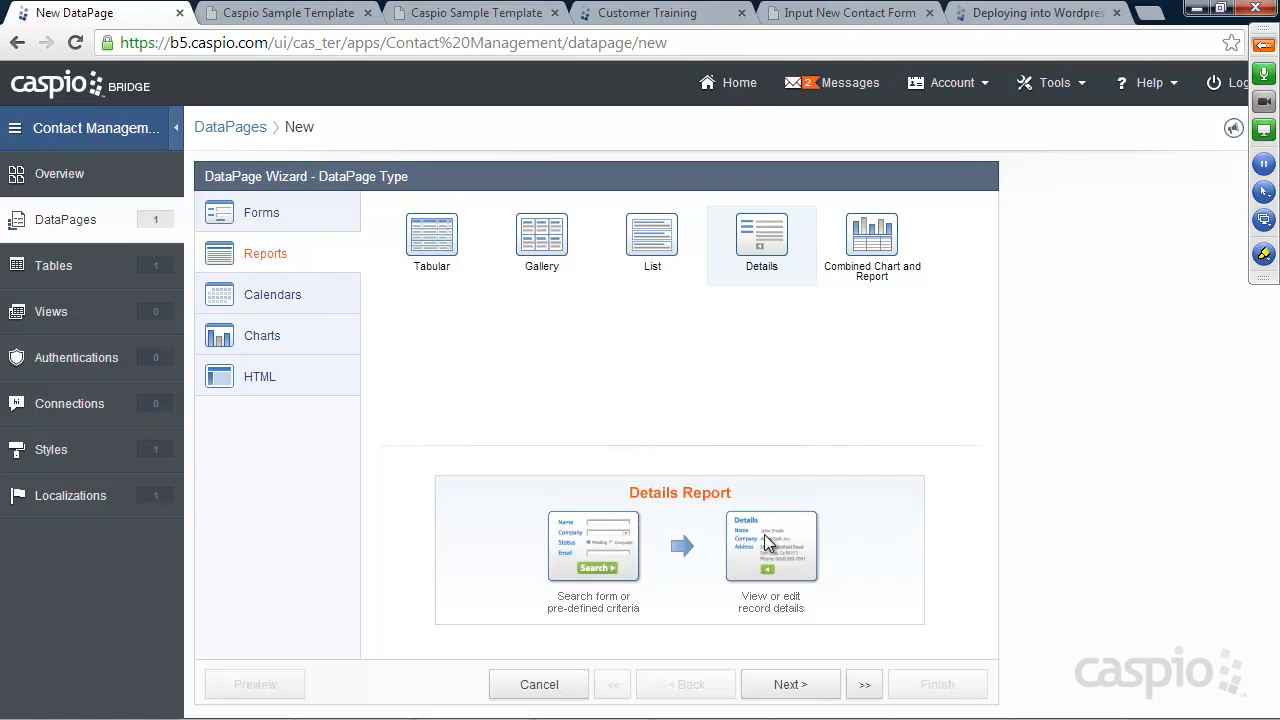
{"action": "left_click", "coordinate": [533, 240]}
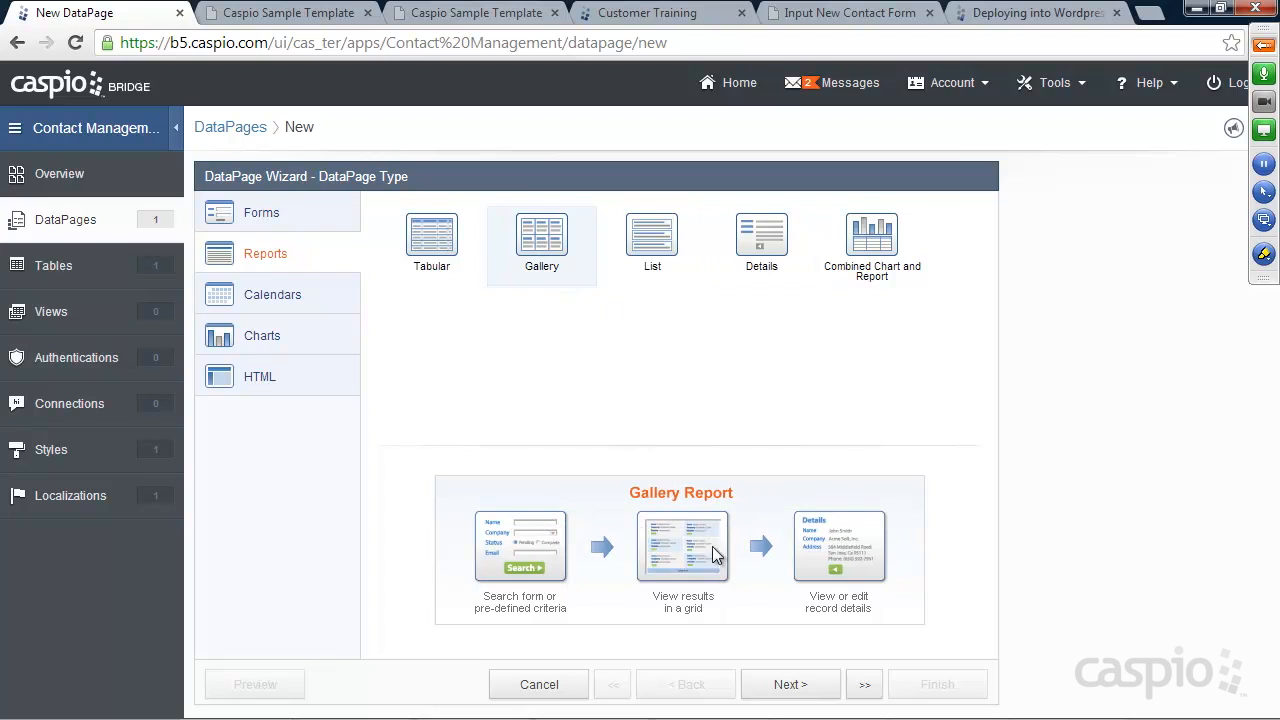
{"action": "left_click", "coordinate": [874, 246]}
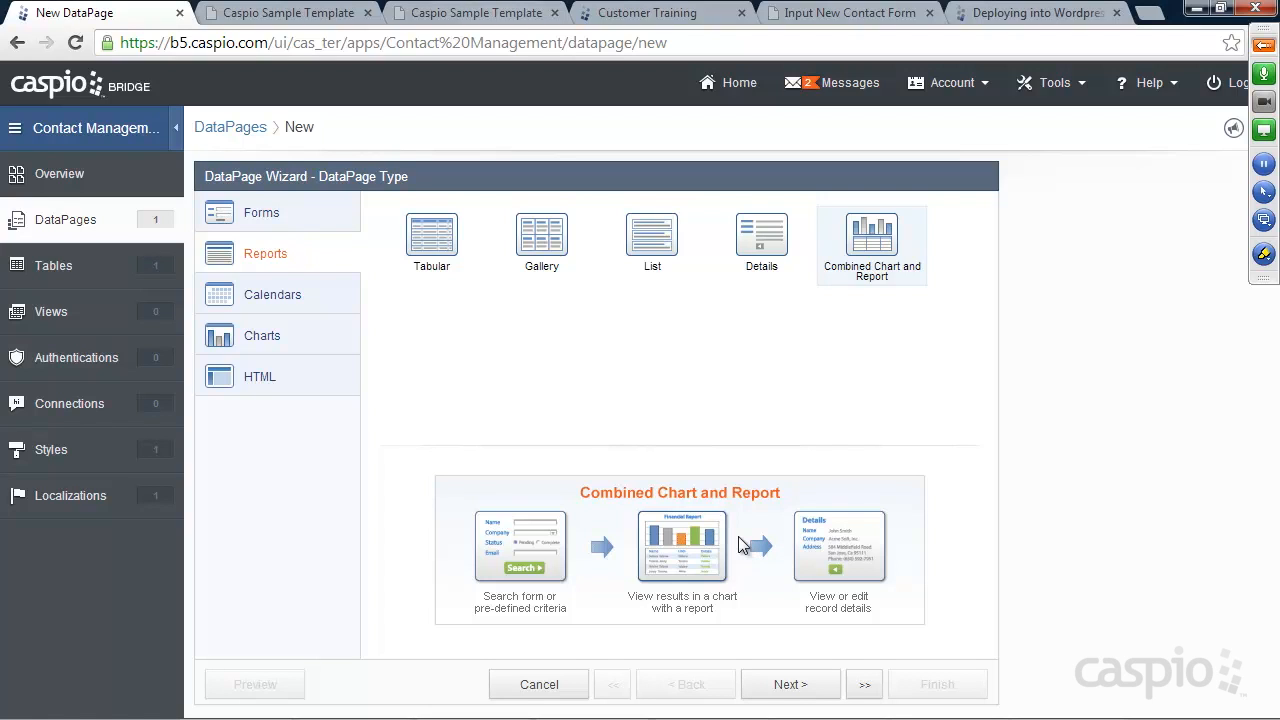
{"action": "left_click", "coordinate": [437, 247]}
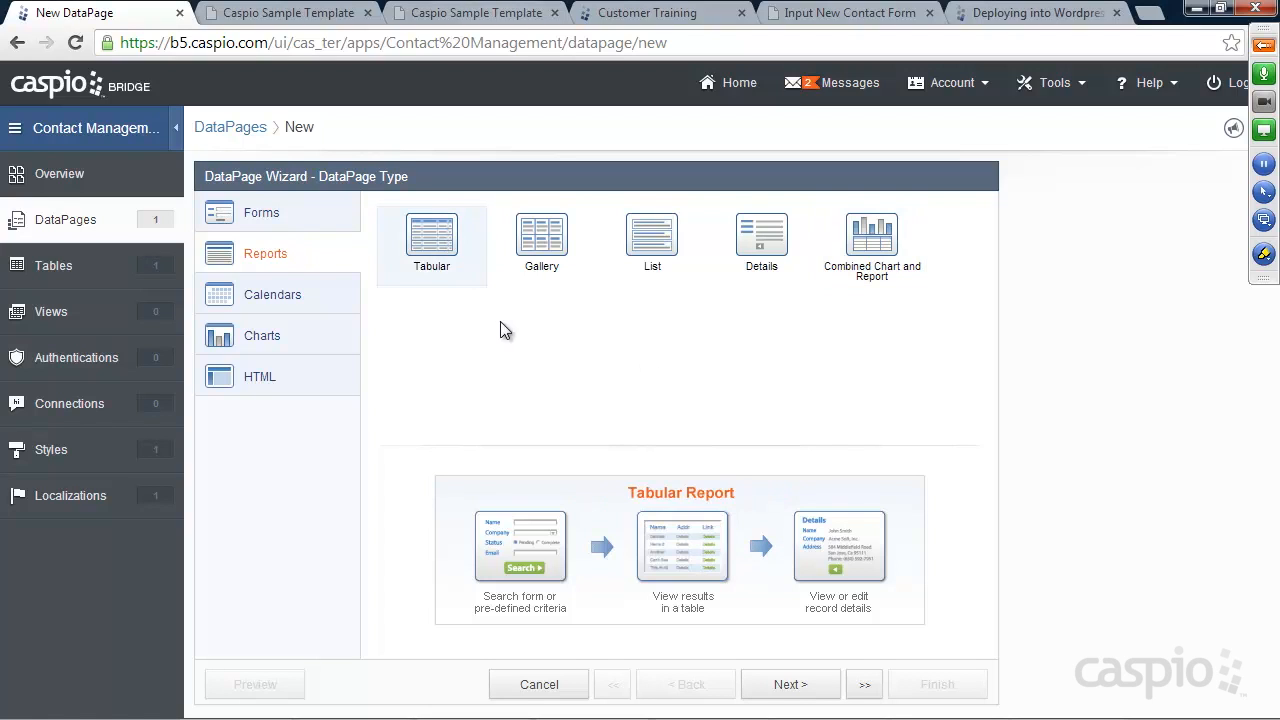
{"action": "left_click", "coordinate": [792, 692]}
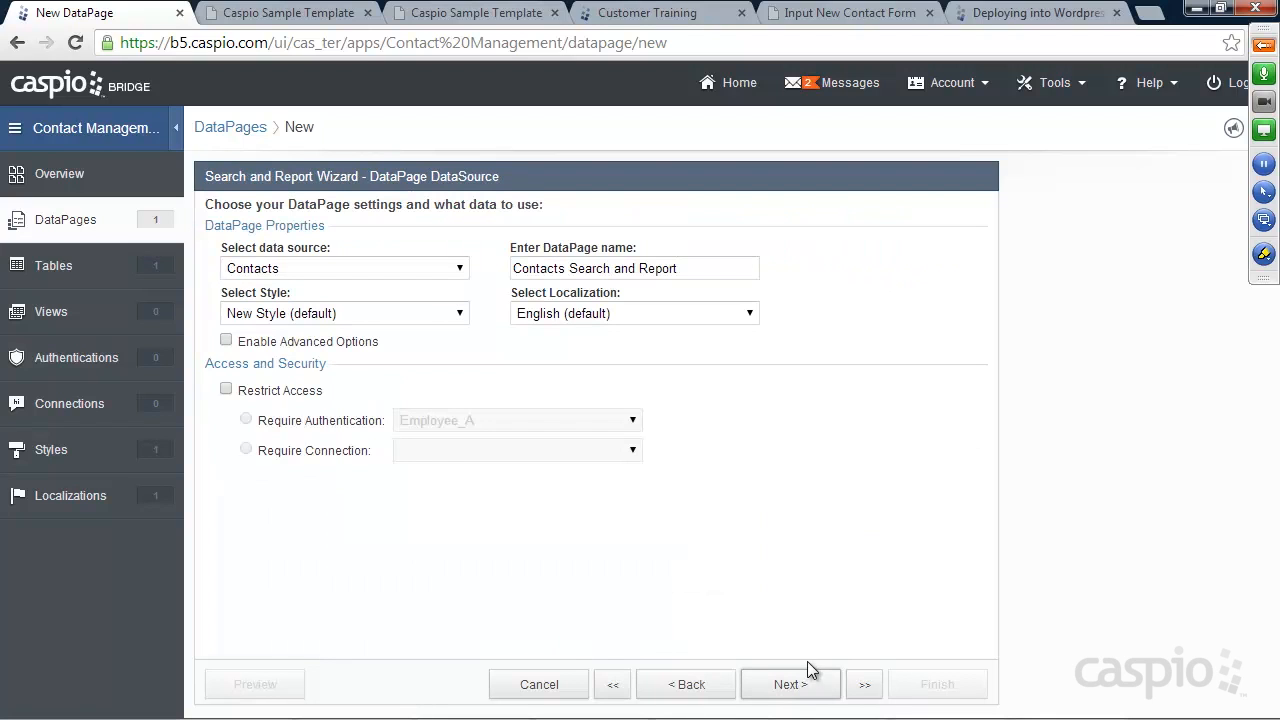
Use Contacts as data source, name it 'View Contacts Report' with New Style (default), and continue
{"action": "left_click", "coordinate": [330, 265]}
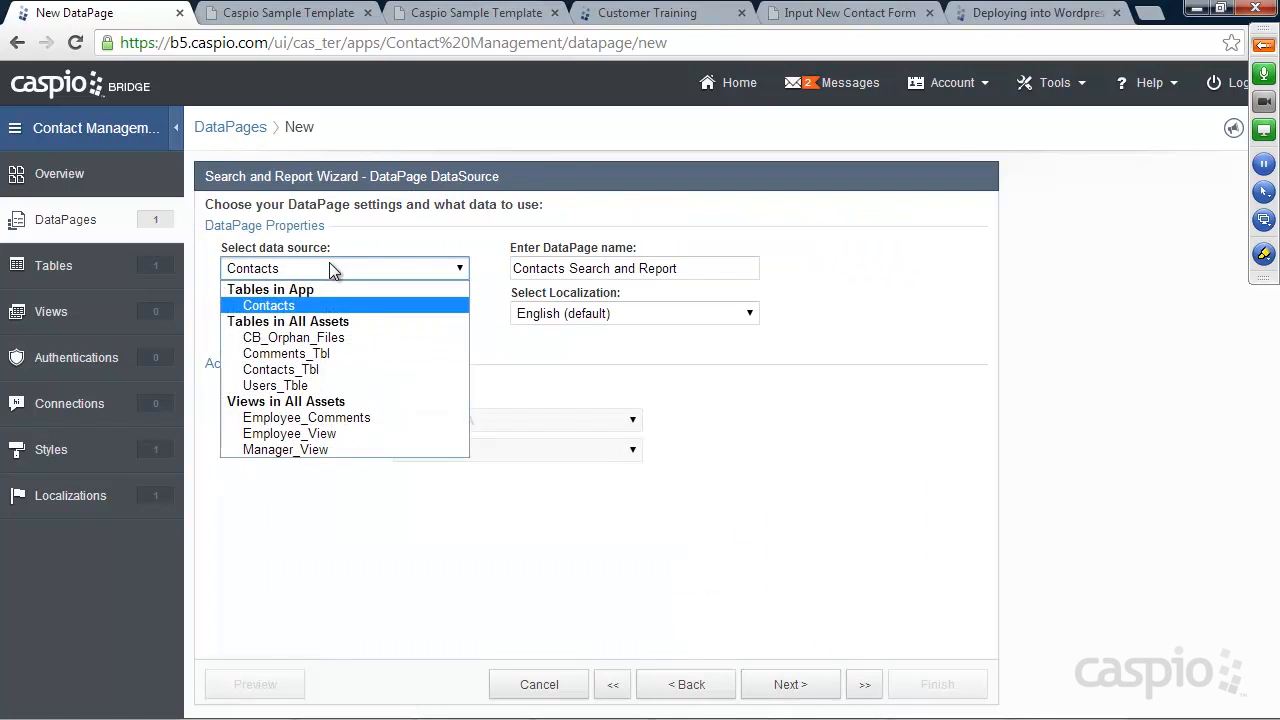
{"action": "left_click", "coordinate": [301, 310]}
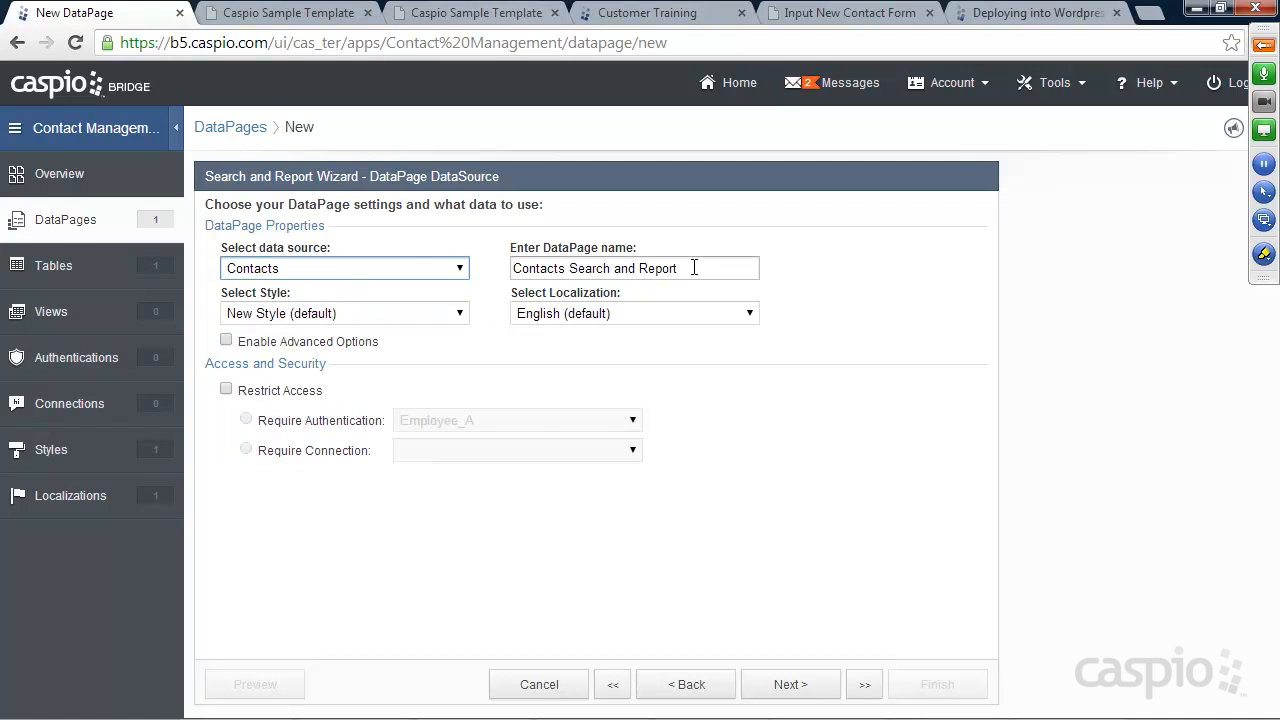
{"action": "left_click_drag", "start_coordinate": [768, 268], "coordinate": [469, 267]}
{"action": "type", "text": "View Con"}
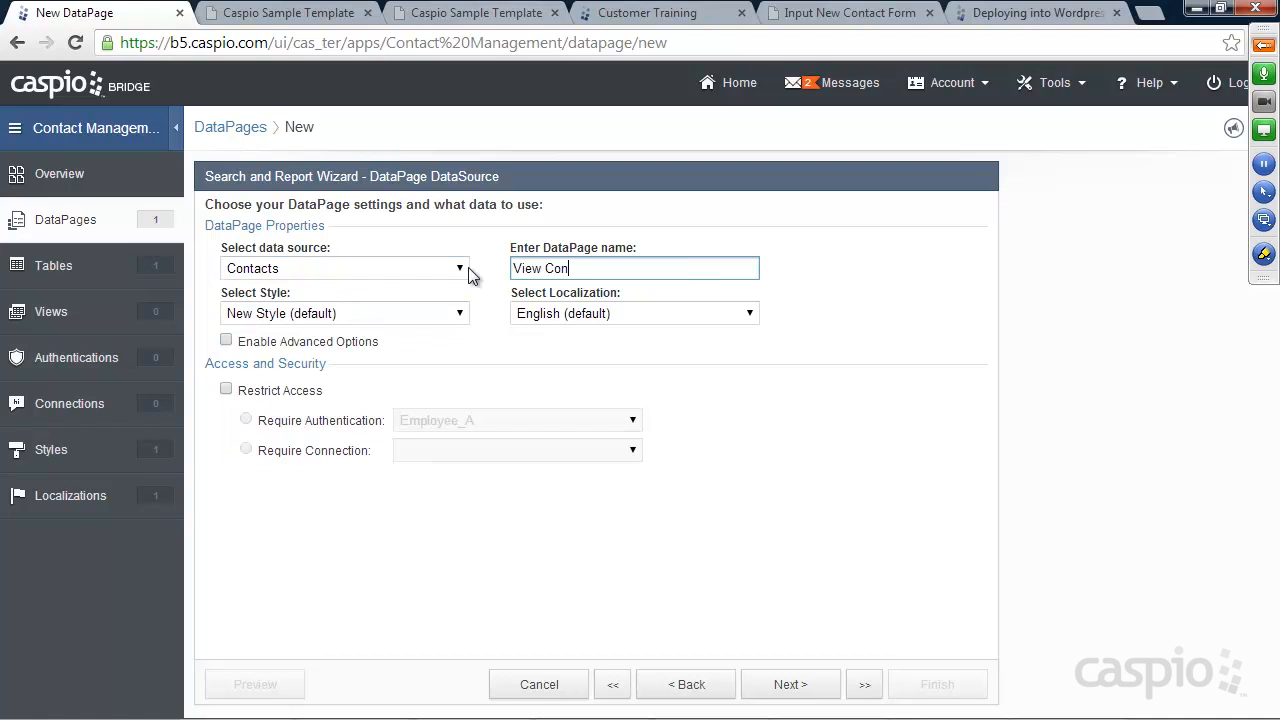
{"action": "type", "text": "tacts Repor"}
{"action": "left_click", "coordinate": [446, 312]}
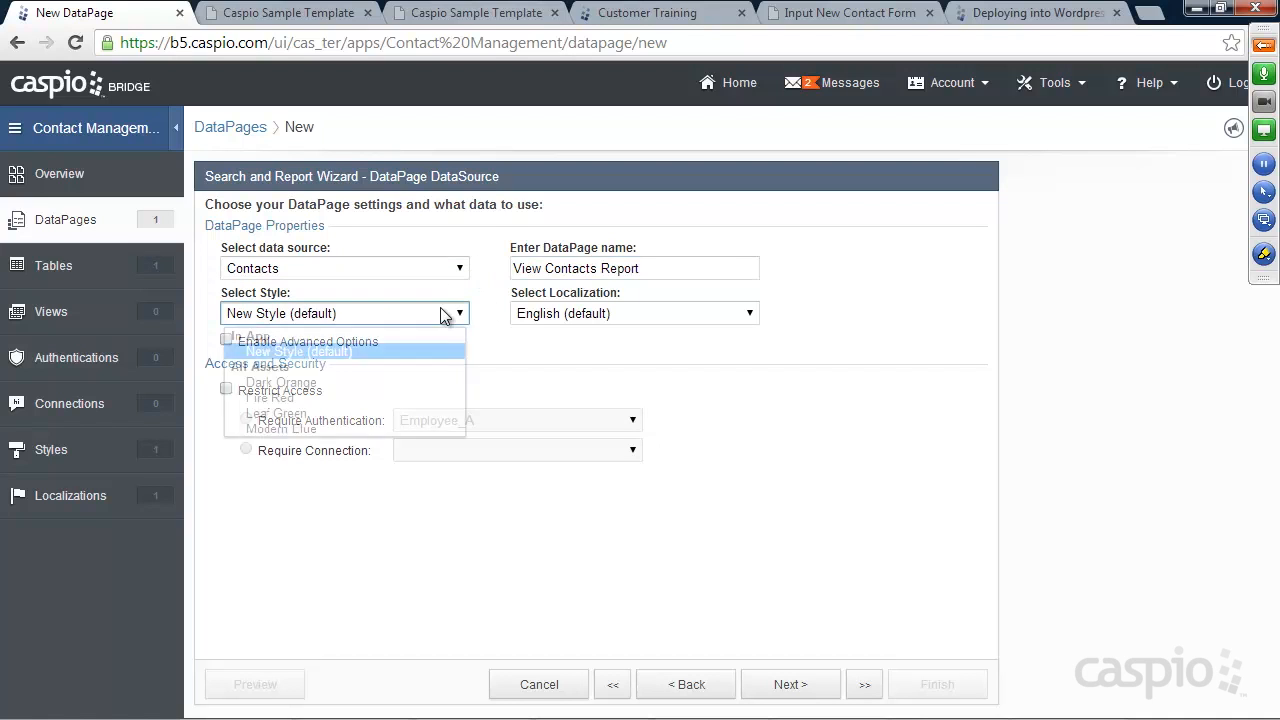
{"action": "left_click", "coordinate": [355, 347]}
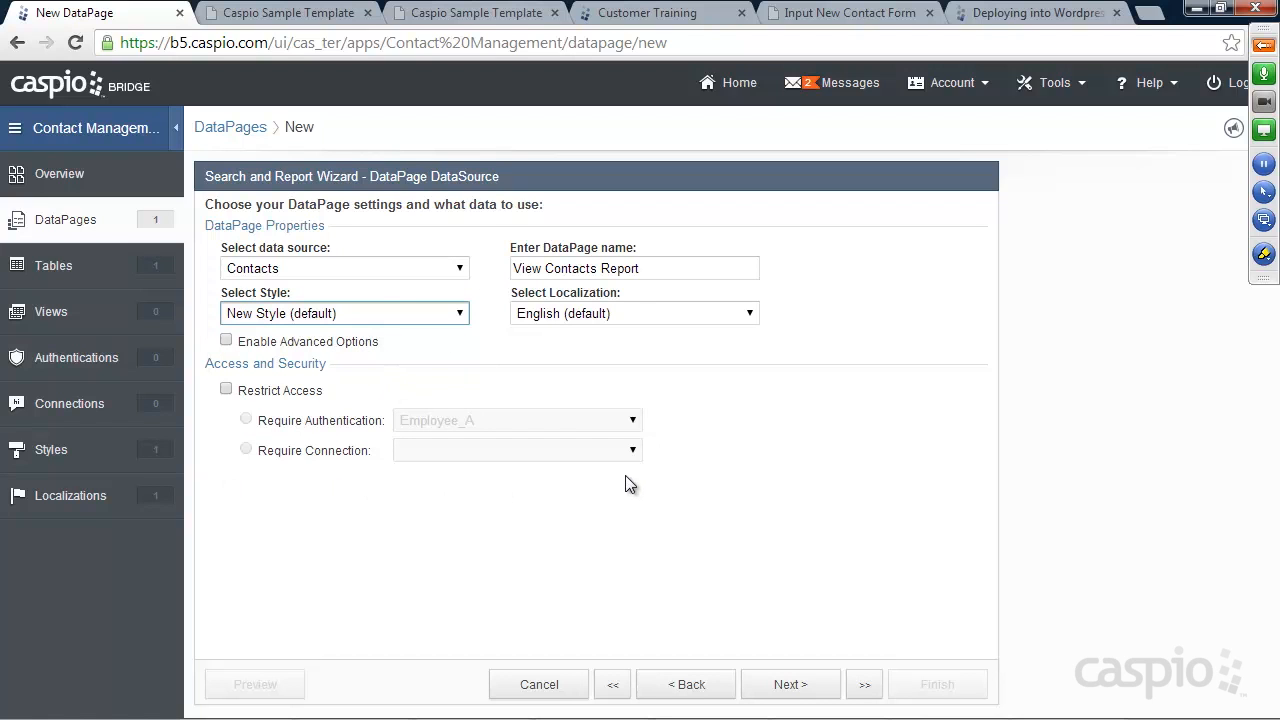
{"action": "left_click", "coordinate": [800, 686]}
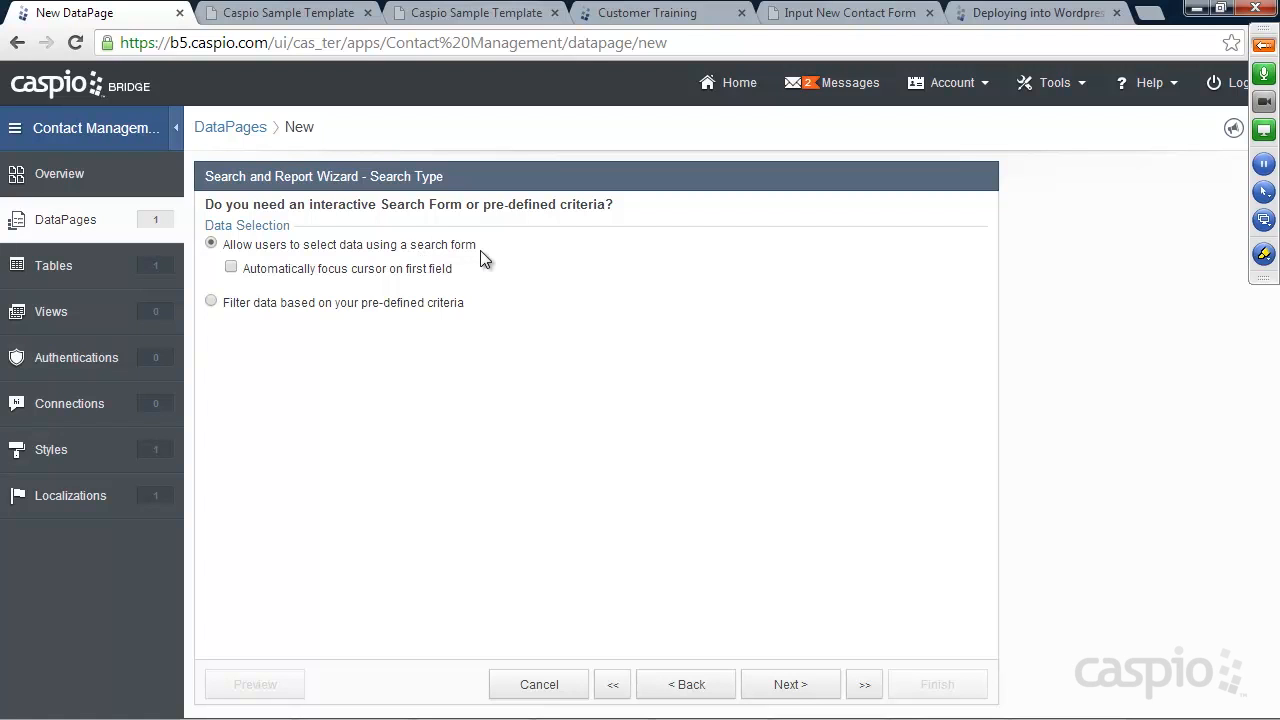
Compare the training site's pages, then set Search Type to filter by pre-defined criteria
{"action": "left_click", "coordinate": [296, 14]}
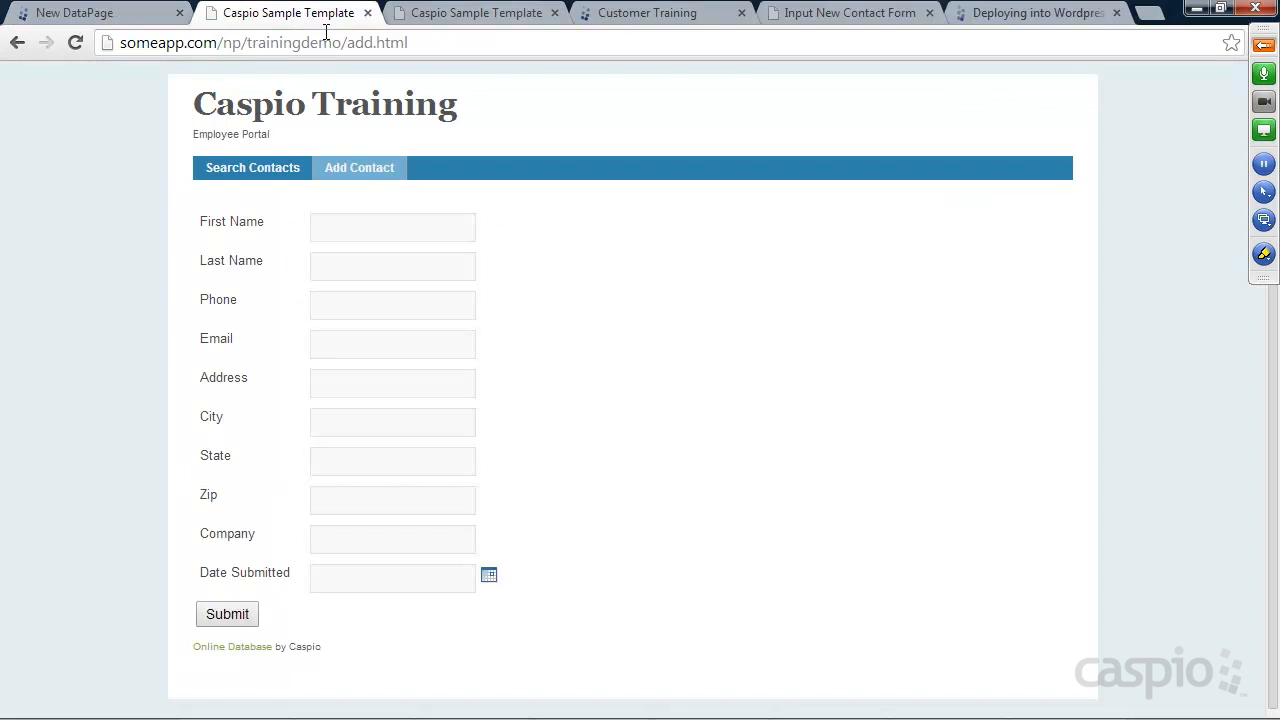
{"action": "left_click", "coordinate": [255, 168]}
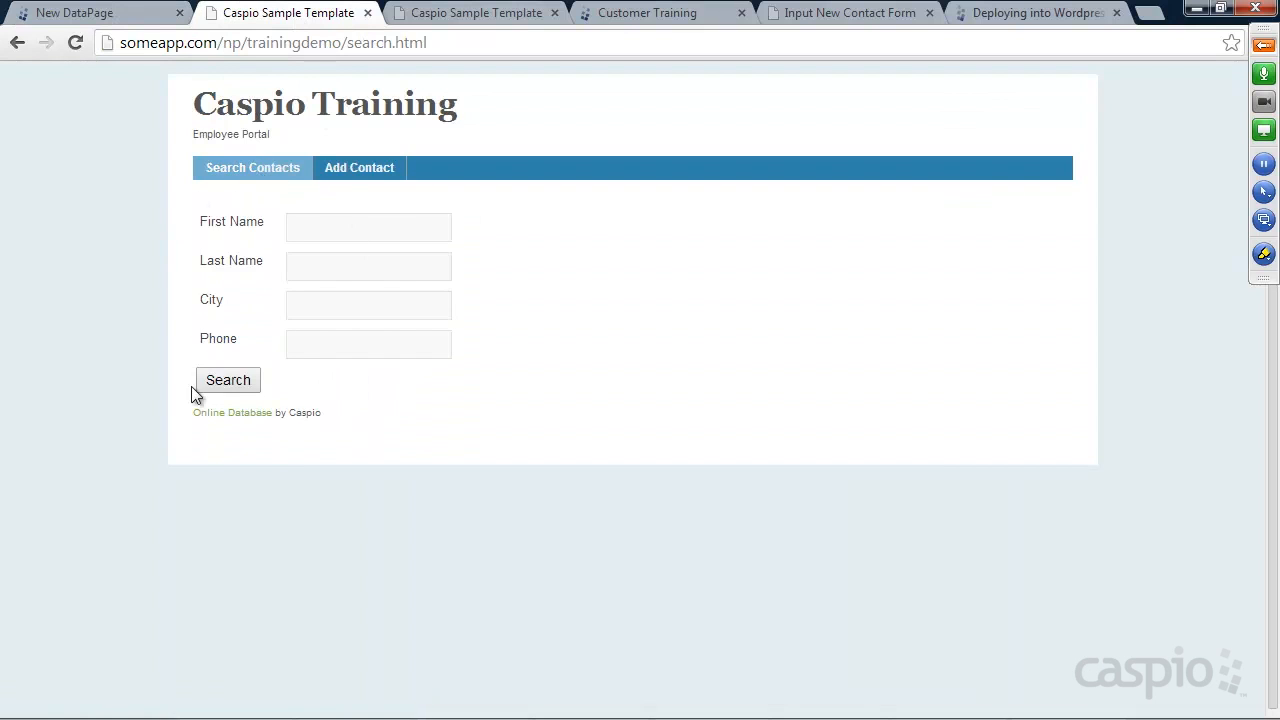
{"action": "left_click", "coordinate": [468, 13]}
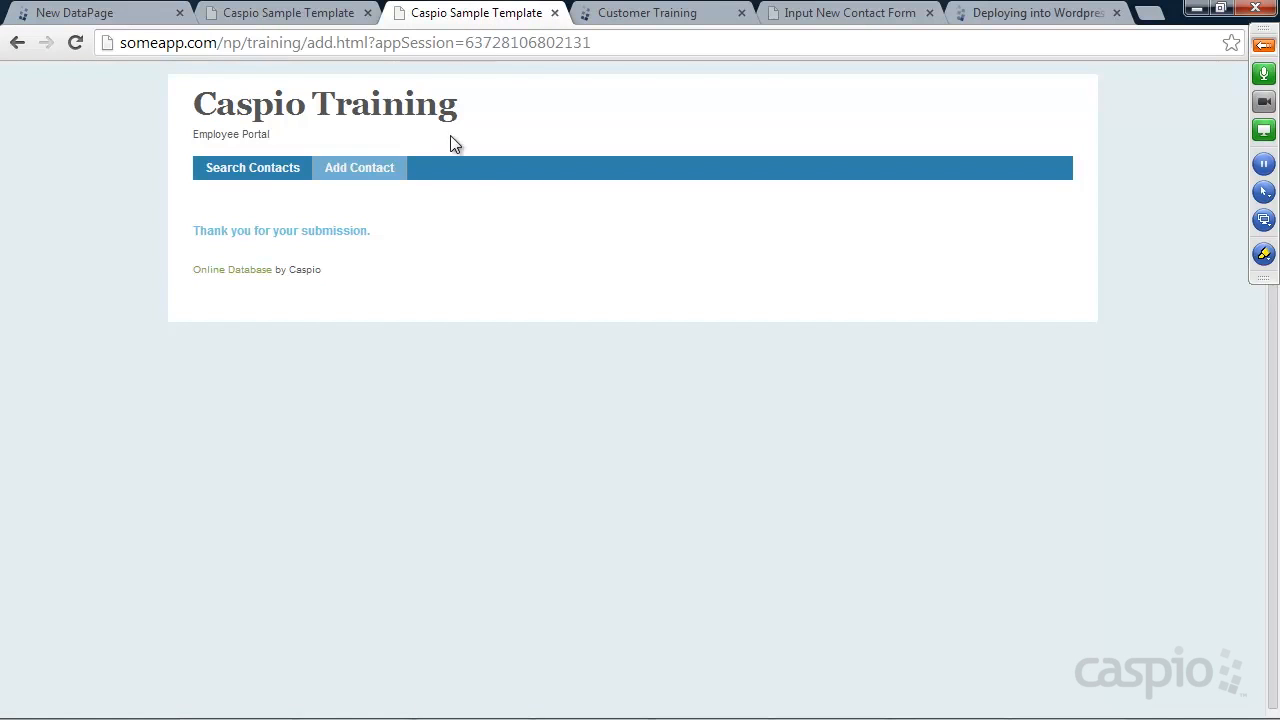
{"action": "left_click", "coordinate": [310, 14]}
{"action": "left_click", "coordinate": [128, 14]}
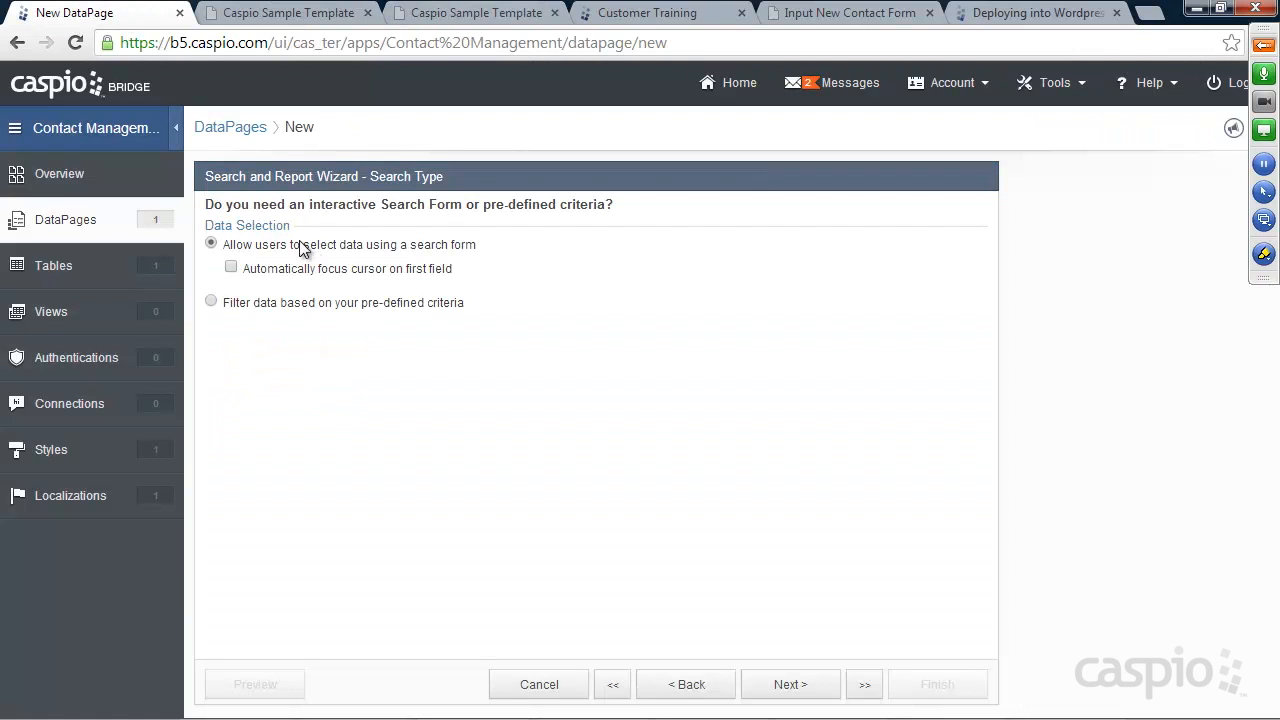
{"action": "left_click", "coordinate": [290, 304]}
Run a search on the training site's contact search page to see the results
{"action": "left_click", "coordinate": [280, 13]}
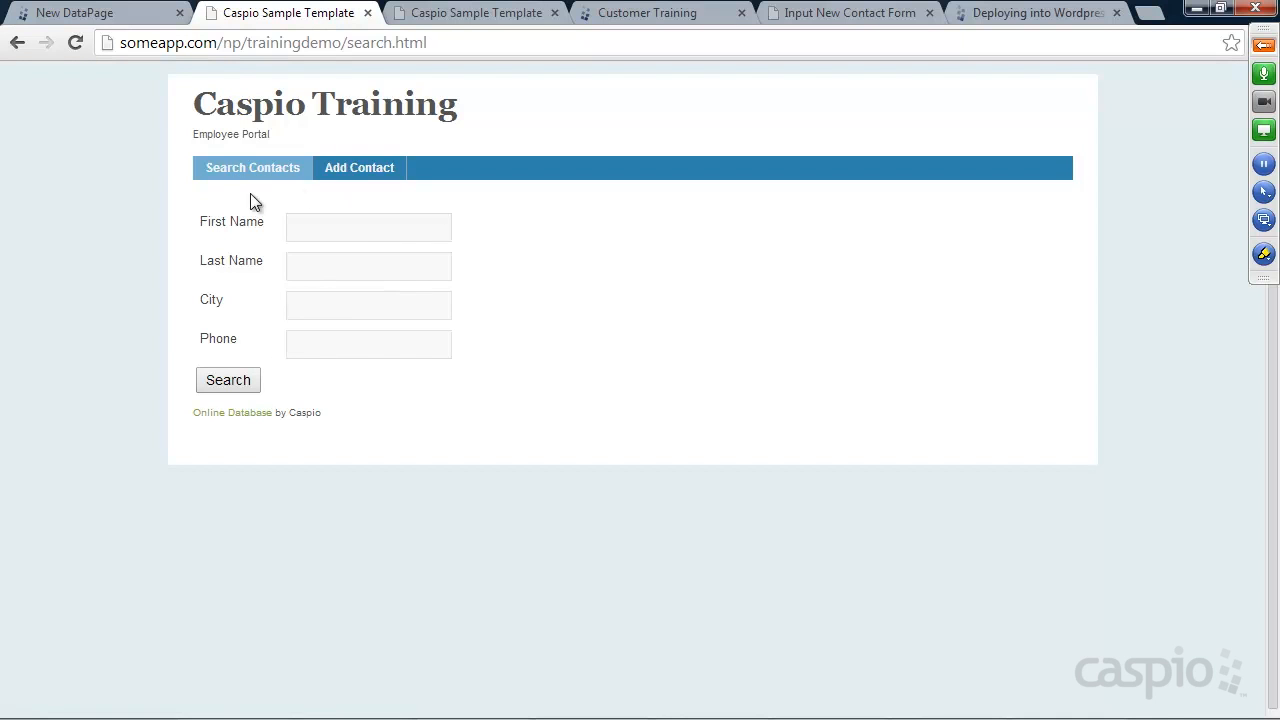
{"action": "left_click", "coordinate": [229, 380]}
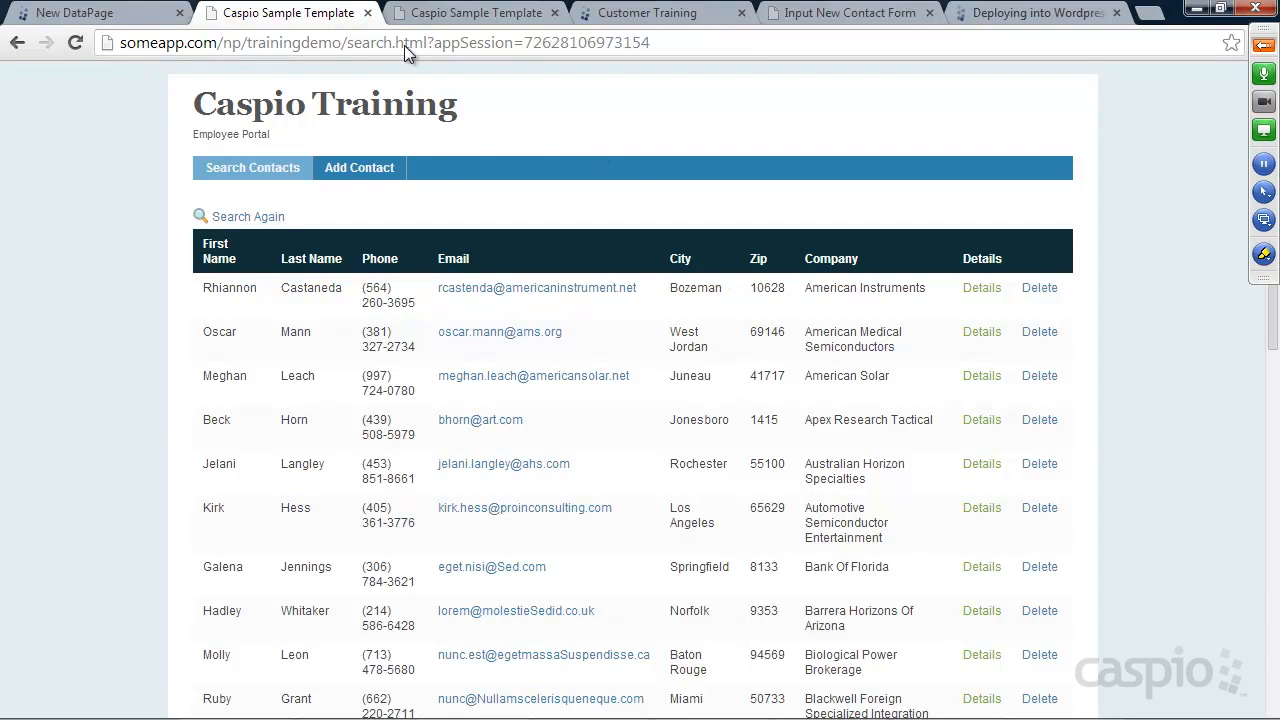
{"action": "left_click", "coordinate": [120, 13]}
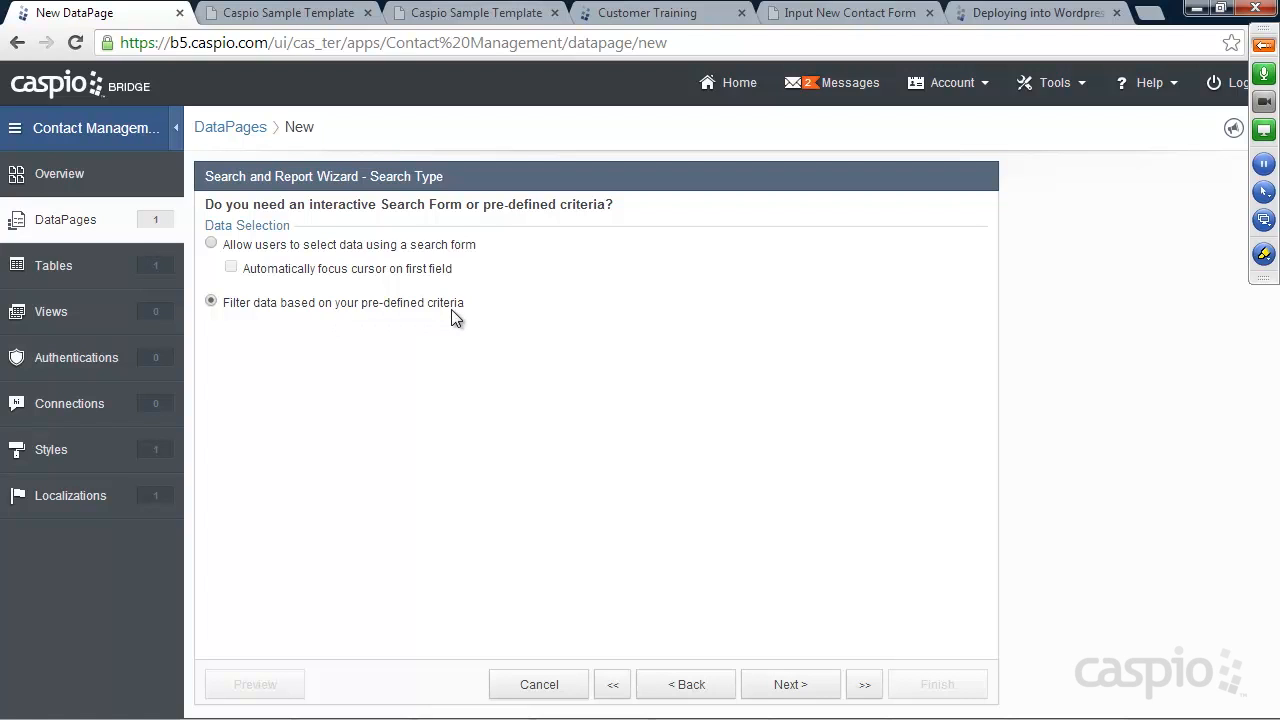
Choose a user search form and add First_Name and Last_Name as search fields
{"action": "left_click", "coordinate": [217, 247]}
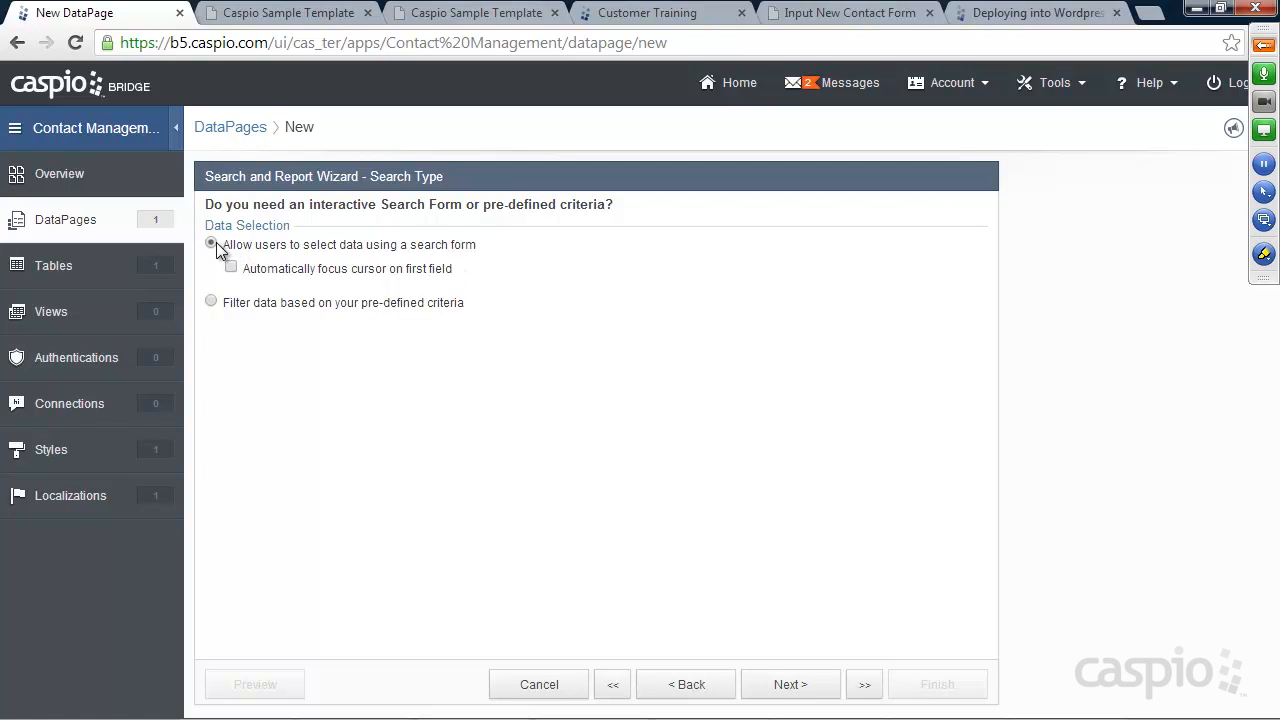
{"action": "left_click", "coordinate": [804, 688]}
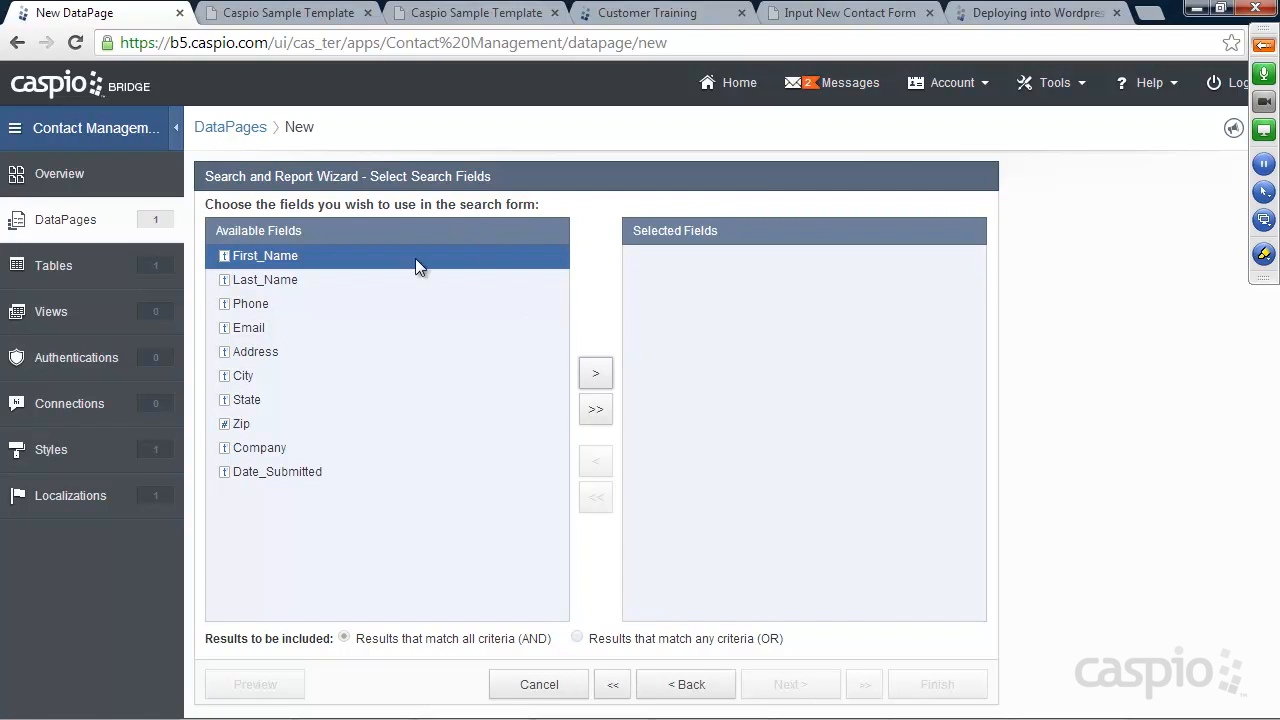
{"action": "left_click", "coordinate": [595, 373]}
{"action": "left_click", "coordinate": [595, 373]}
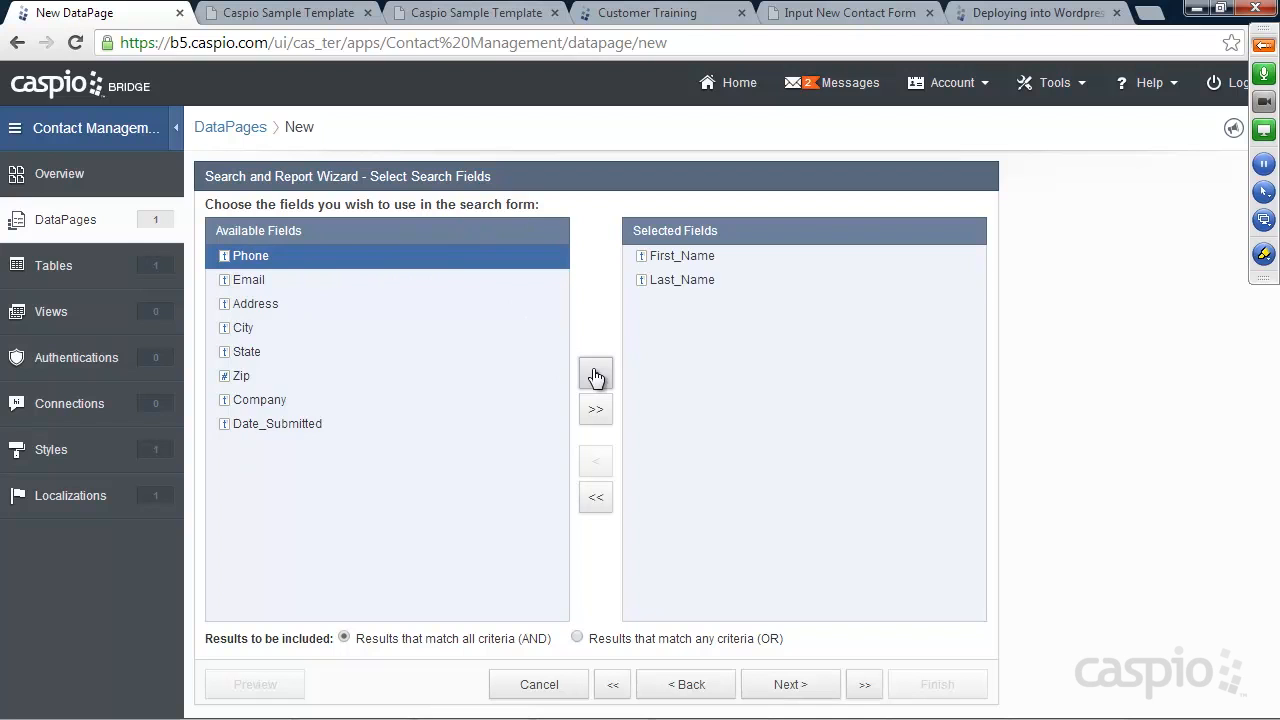
After checking the training site's search form, add City and Phone as search fields
{"action": "left_click", "coordinate": [310, 14]}
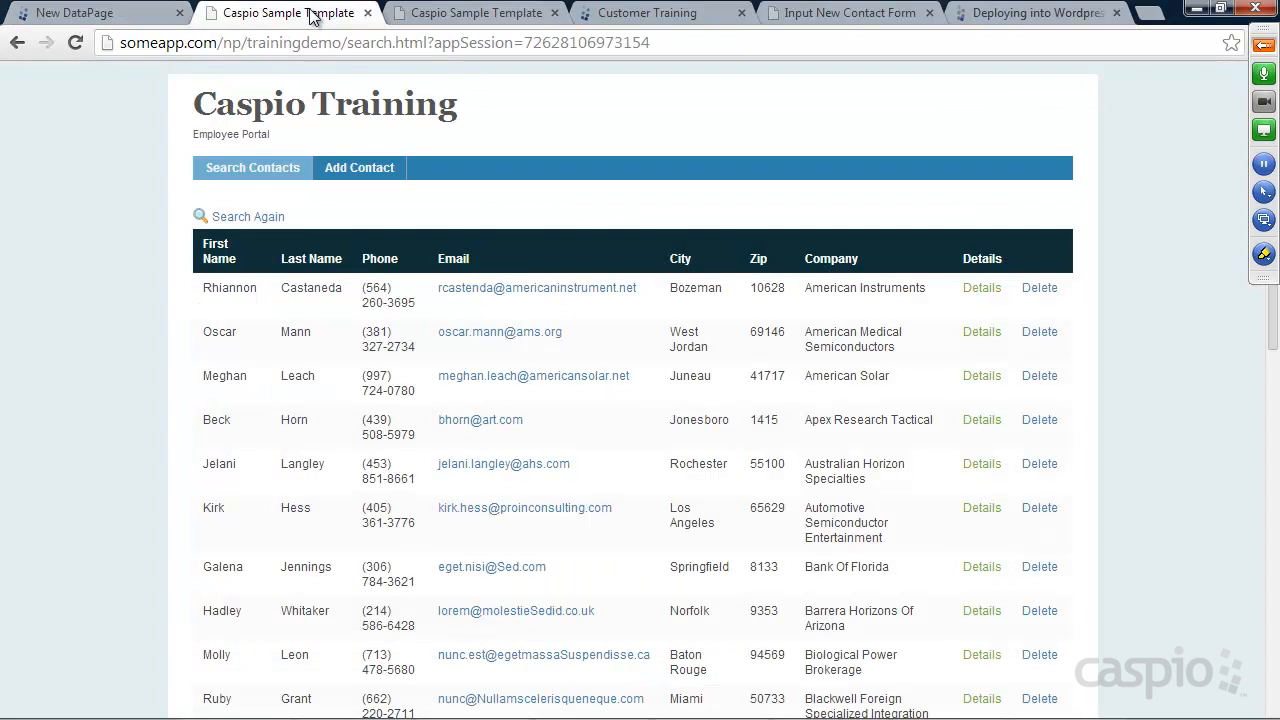
{"action": "left_click", "coordinate": [255, 172]}
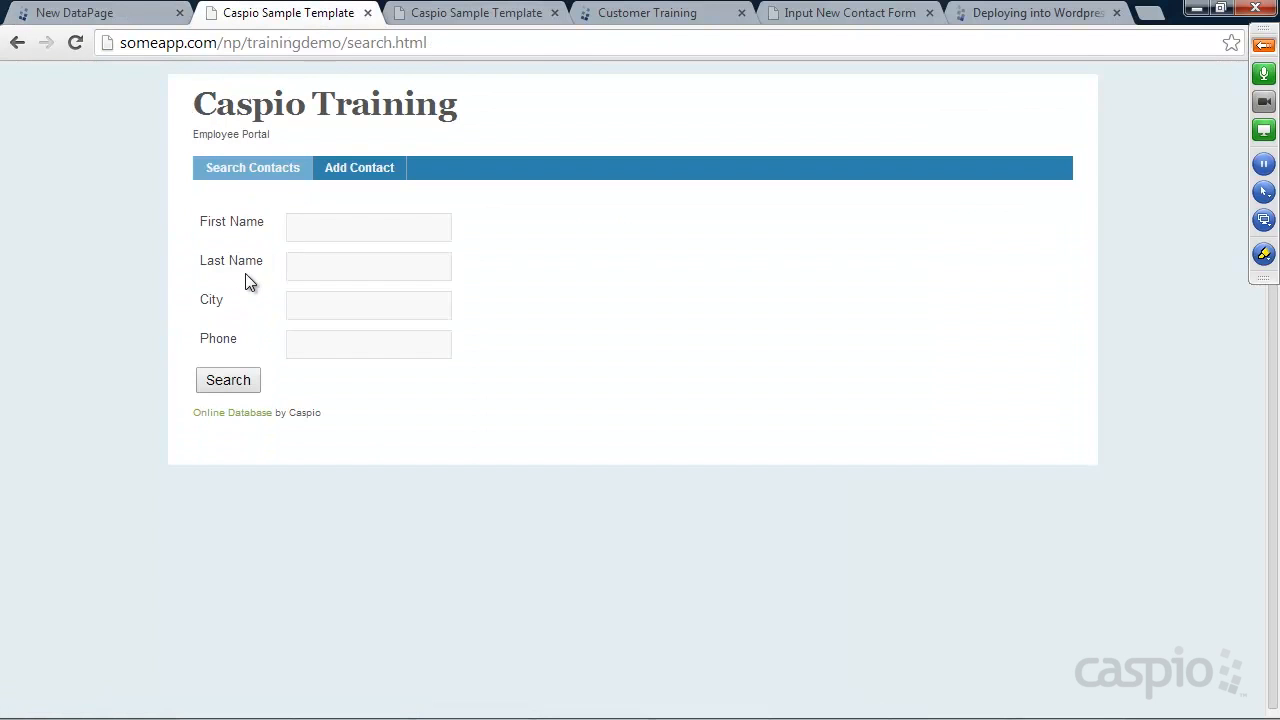
{"action": "left_click", "coordinate": [88, 12]}
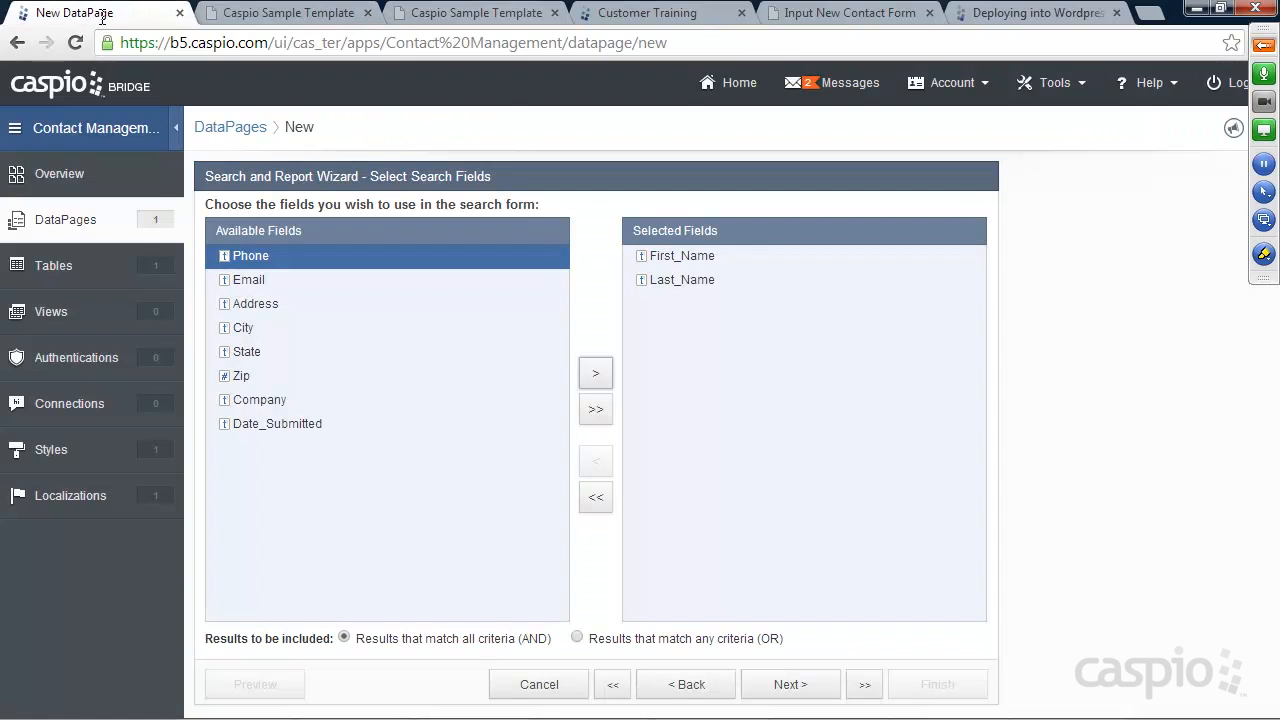
{"action": "left_click", "coordinate": [249, 328]}
{"action": "left_click", "coordinate": [595, 373]}
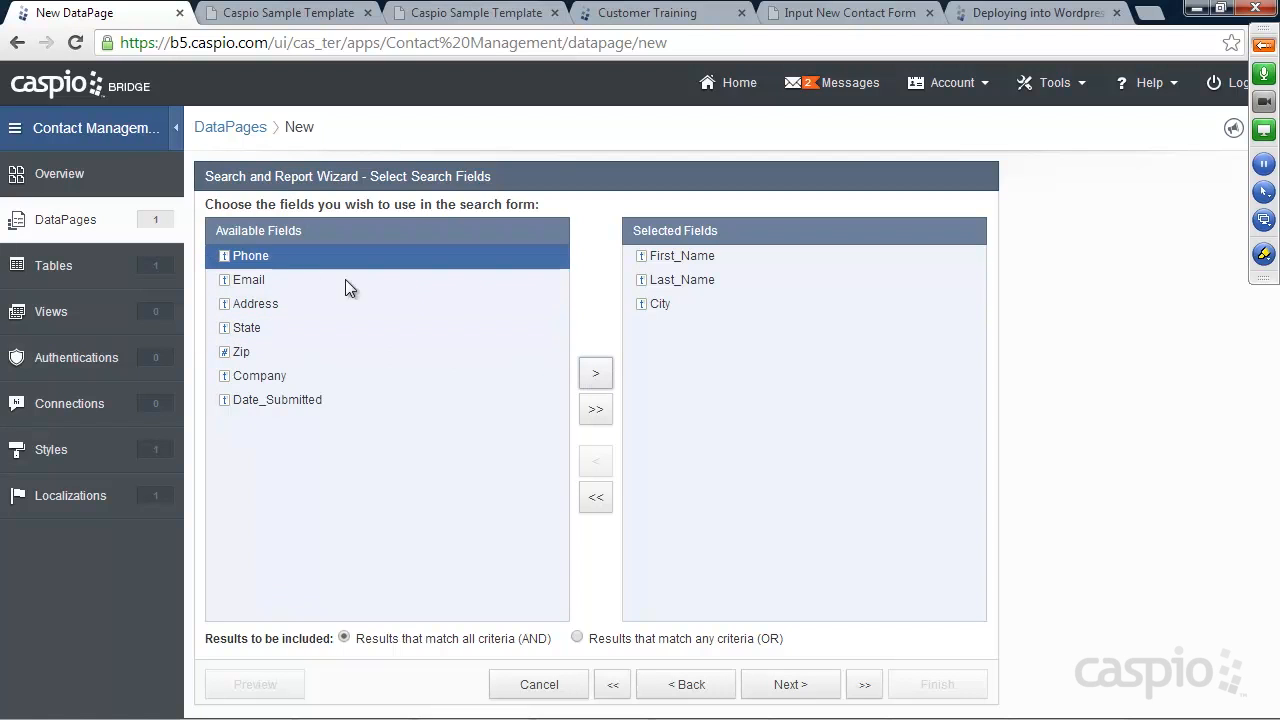
{"action": "left_click", "coordinate": [597, 377]}
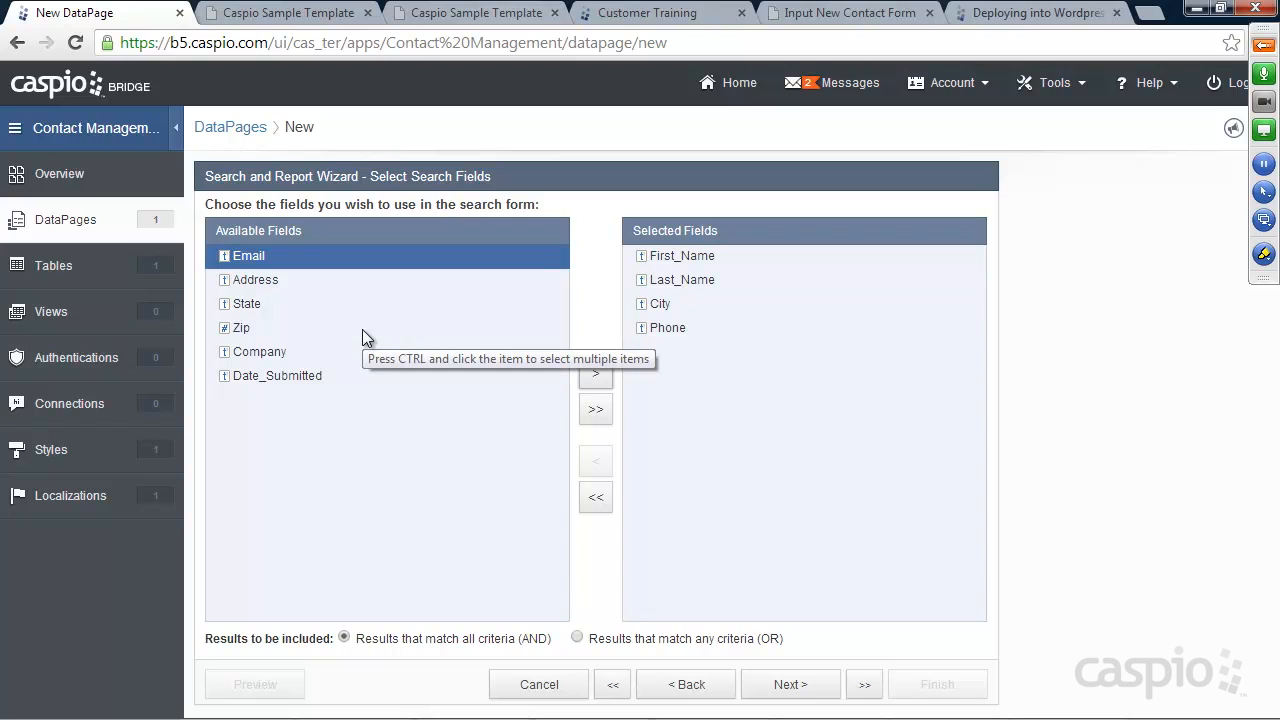
Change the First_Name search field's comparison type from Equal to Contains
{"action": "left_click", "coordinate": [788, 690]}
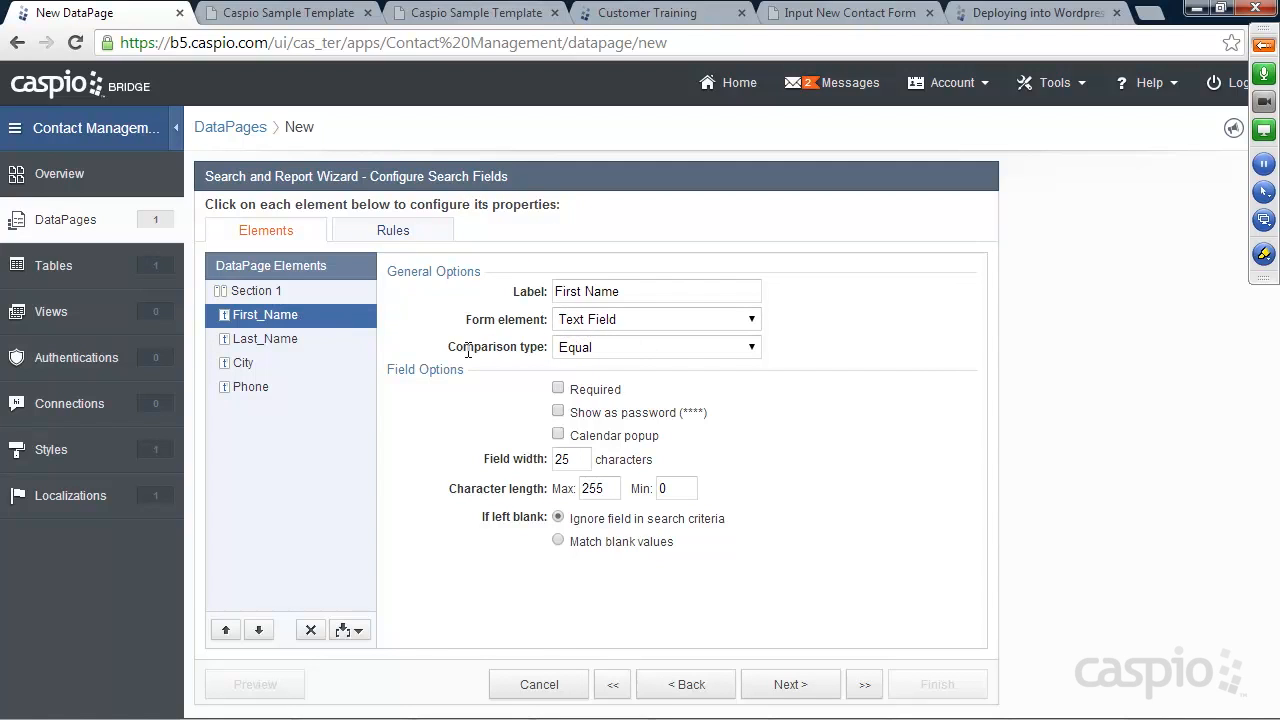
{"action": "left_click", "coordinate": [580, 350]}
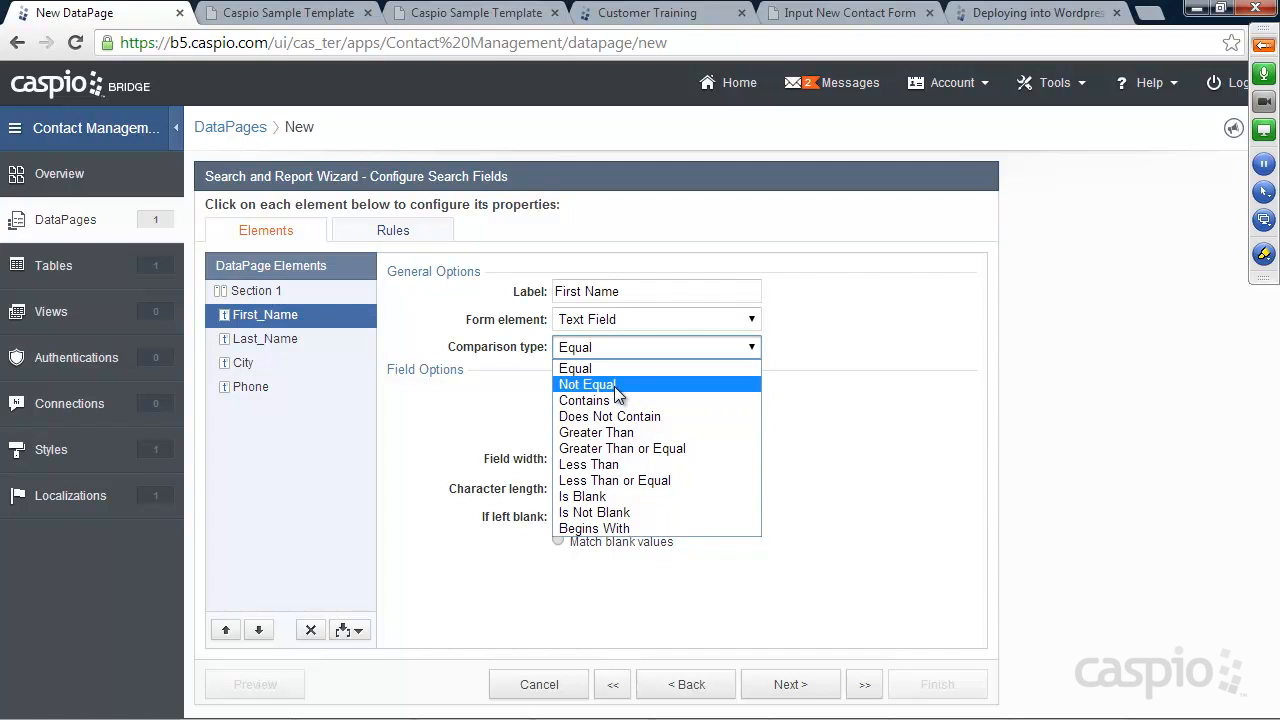
{"action": "left_click", "coordinate": [588, 370]}
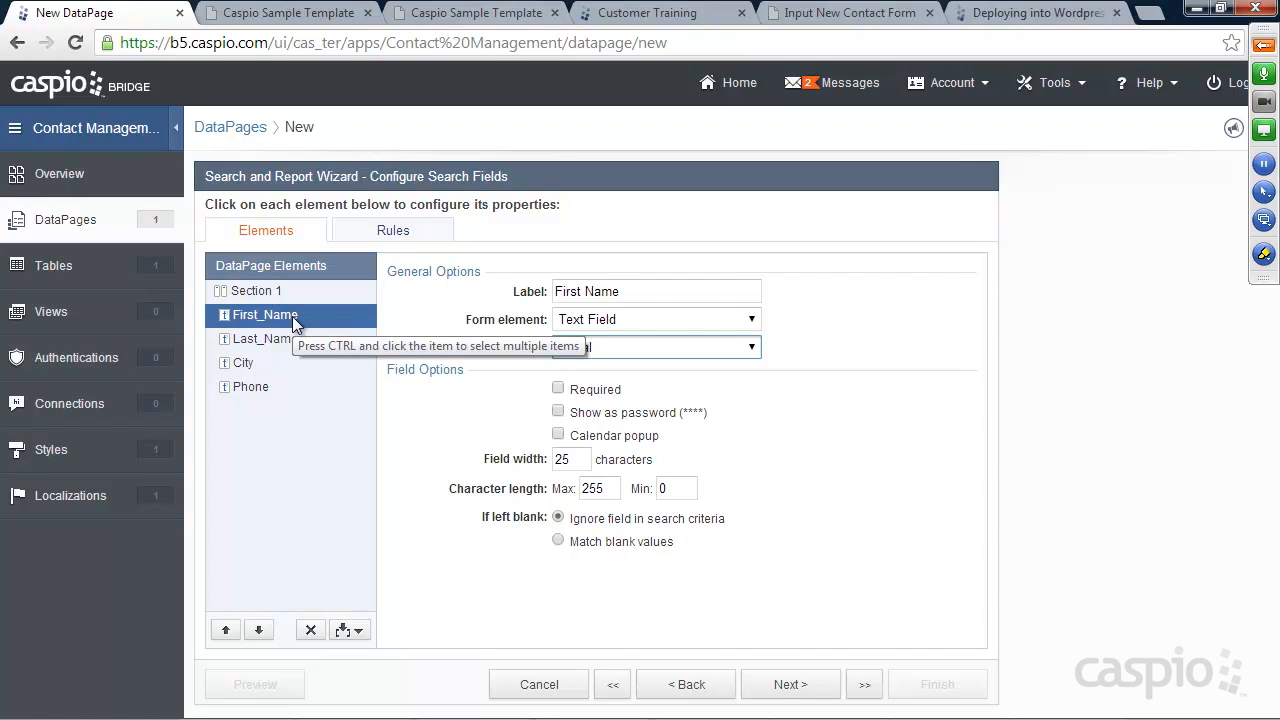
{"action": "left_click", "coordinate": [606, 349]}
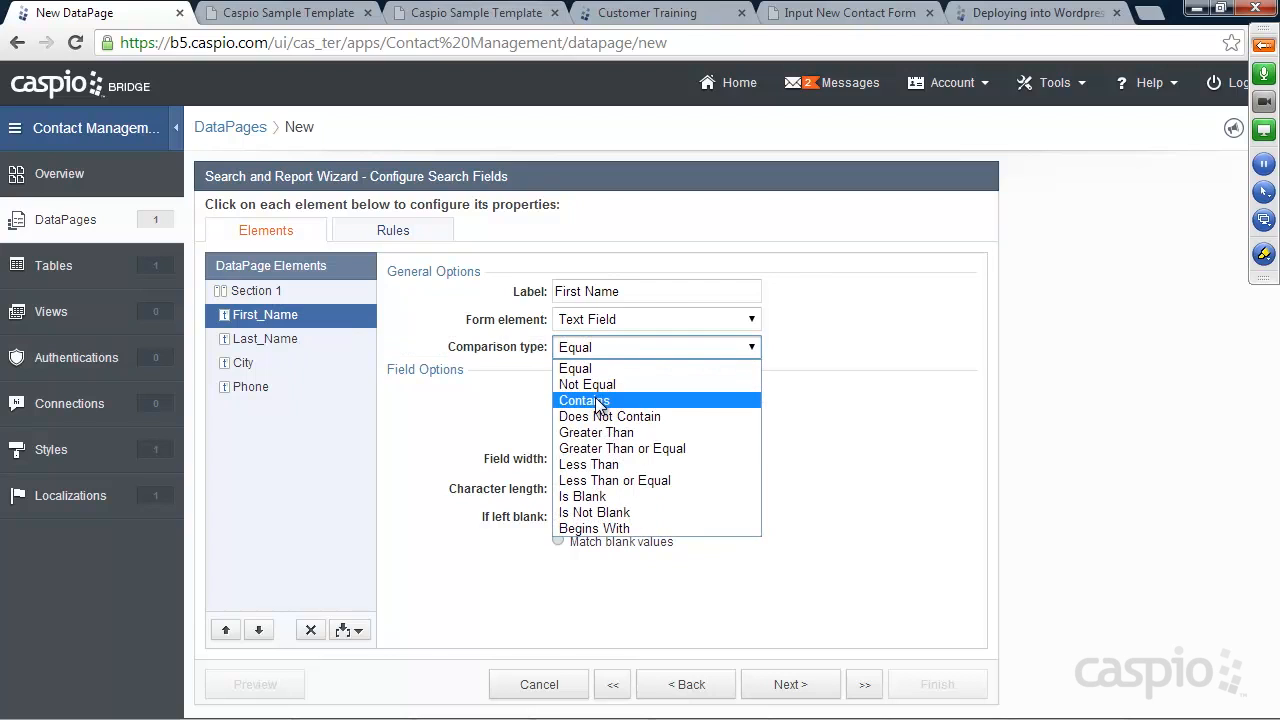
{"action": "left_click", "coordinate": [595, 400]}
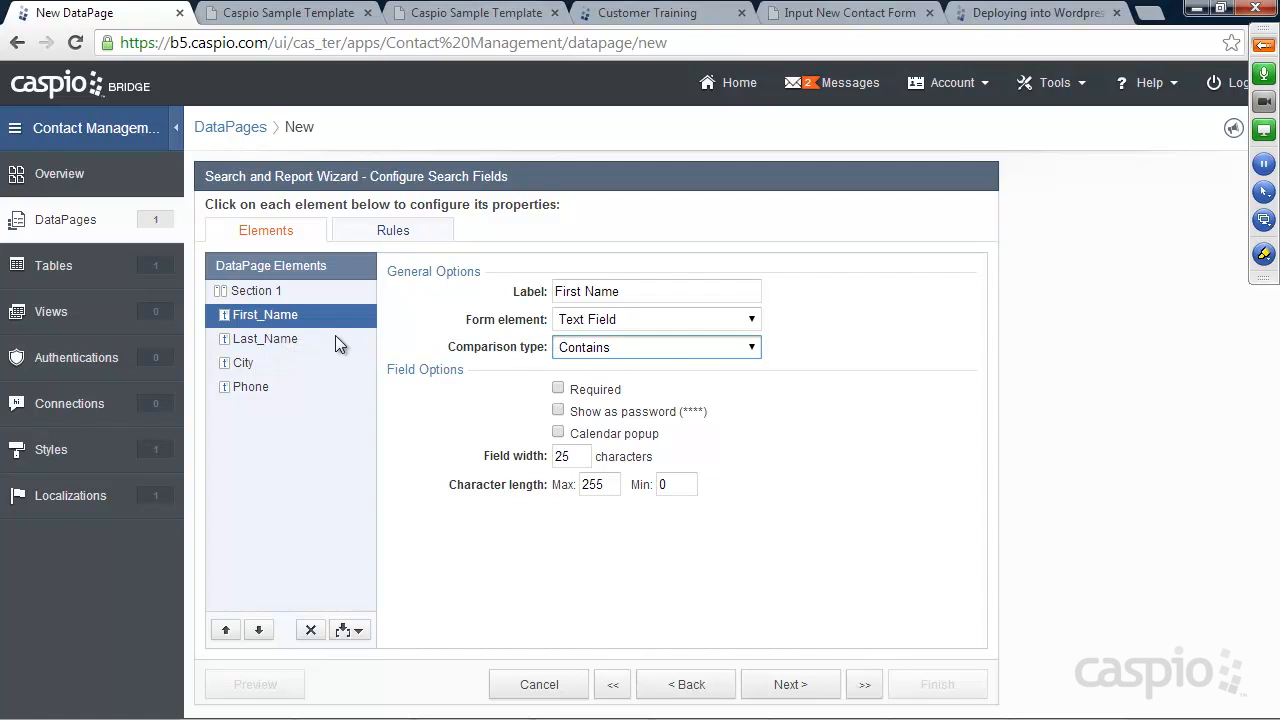
Make First_Name an AutoComplete search field with Contains lookup matching
{"action": "left_click", "coordinate": [623, 319]}
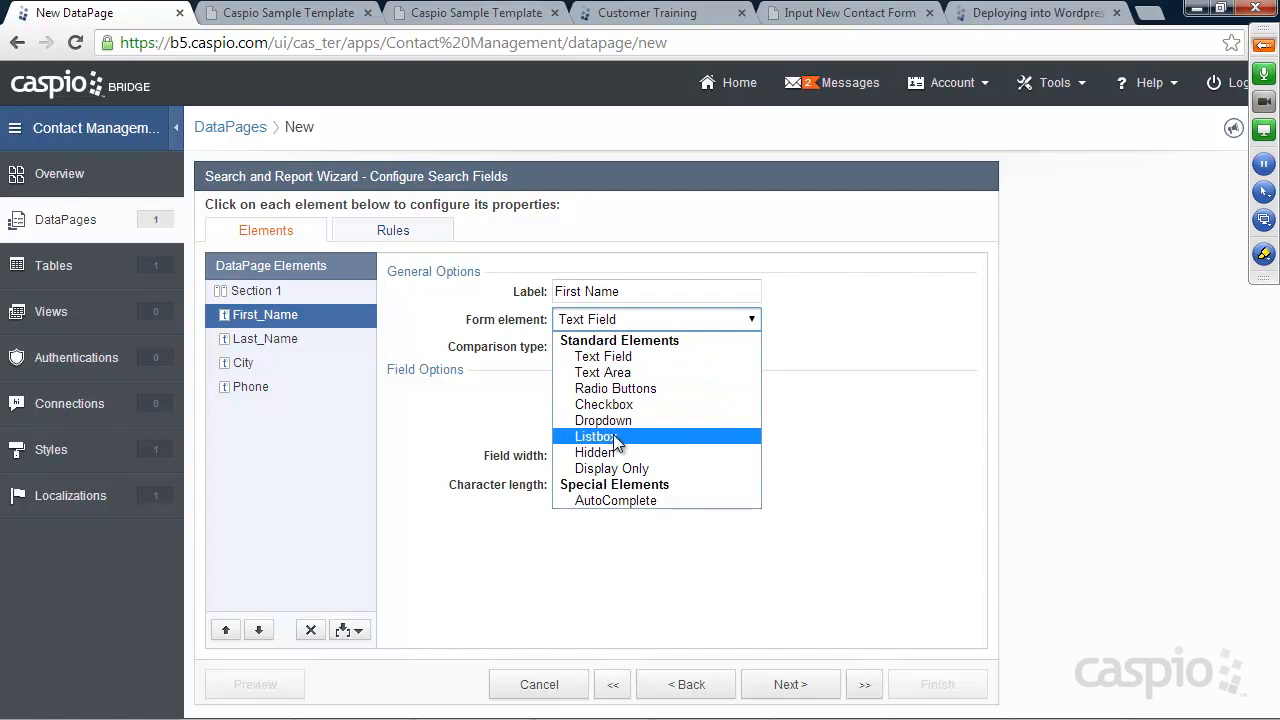
{"action": "left_click", "coordinate": [623, 499]}
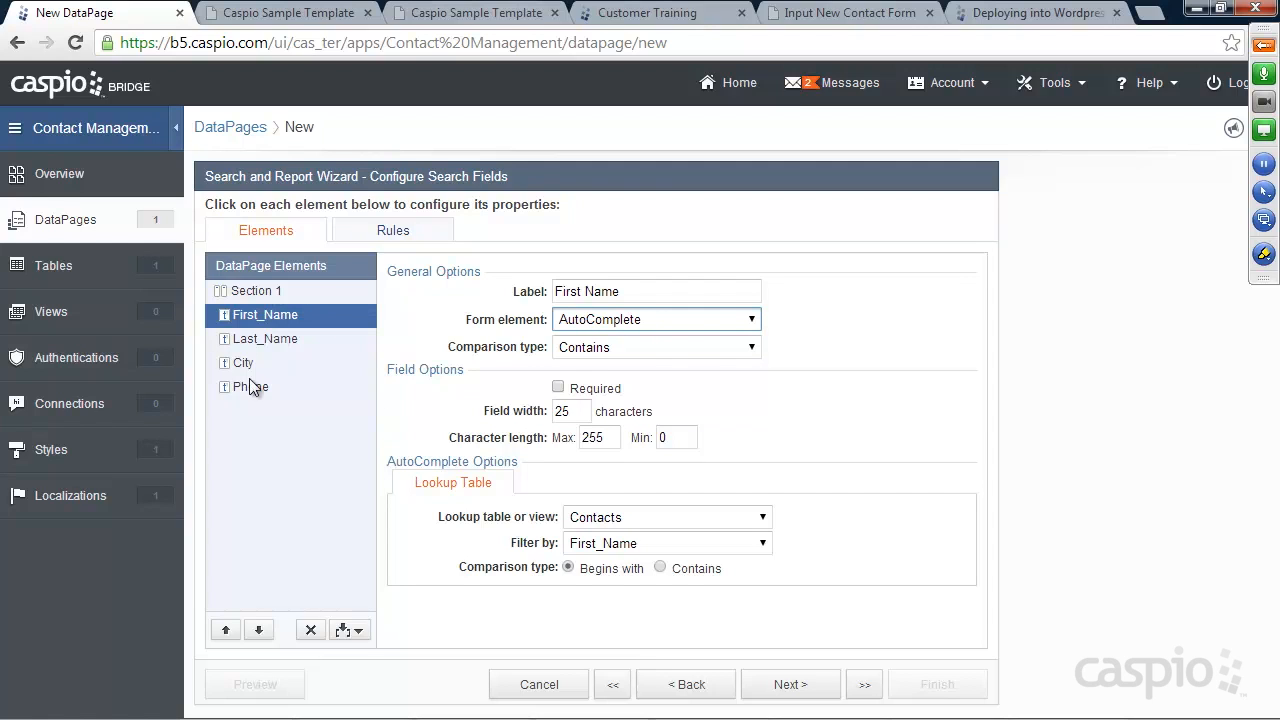
{"action": "left_click", "coordinate": [687, 576]}
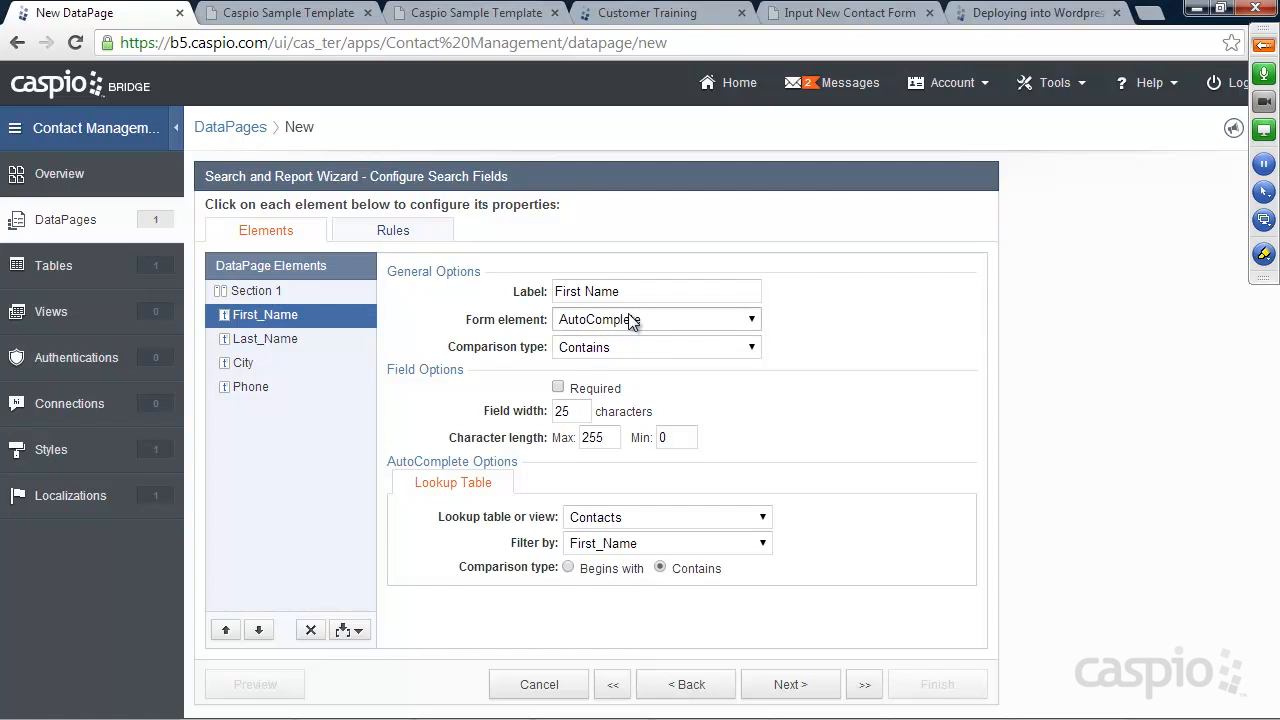
Try typing in the First Name box of the training site's search form for comparison
{"action": "left_click", "coordinate": [279, 14]}
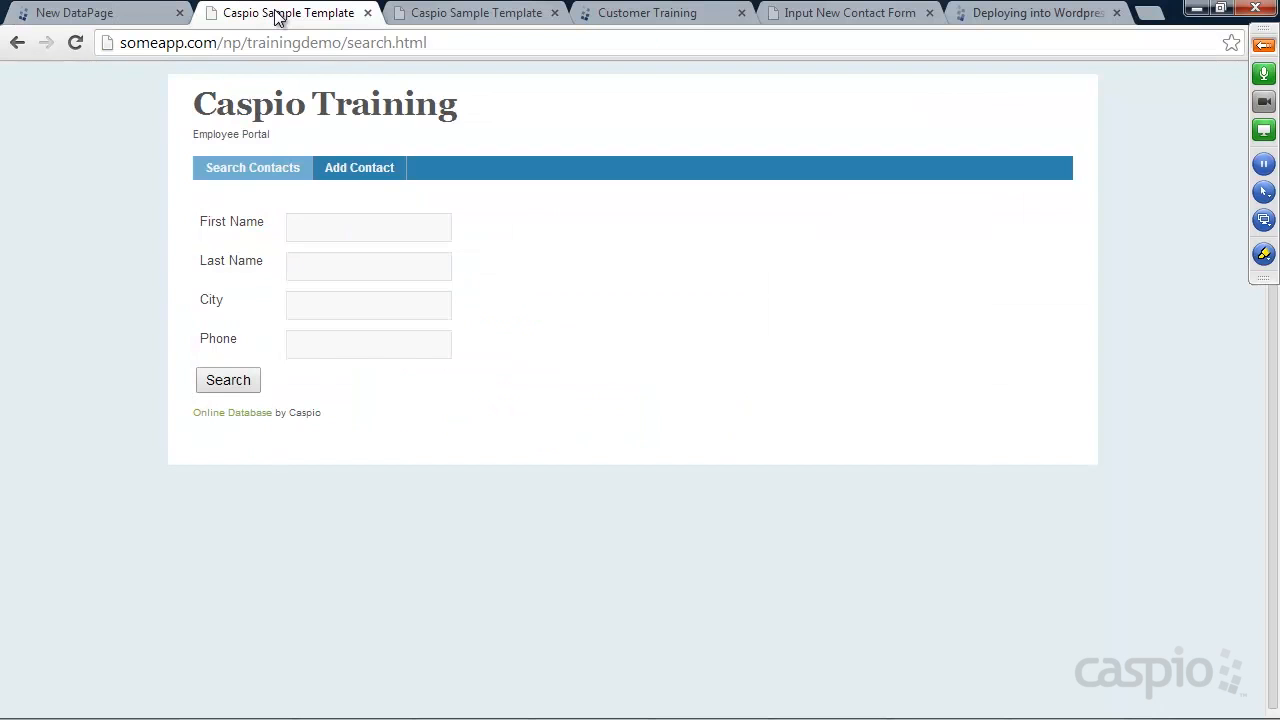
{"action": "left_click", "coordinate": [339, 229]}
{"action": "type", "text": "a"}
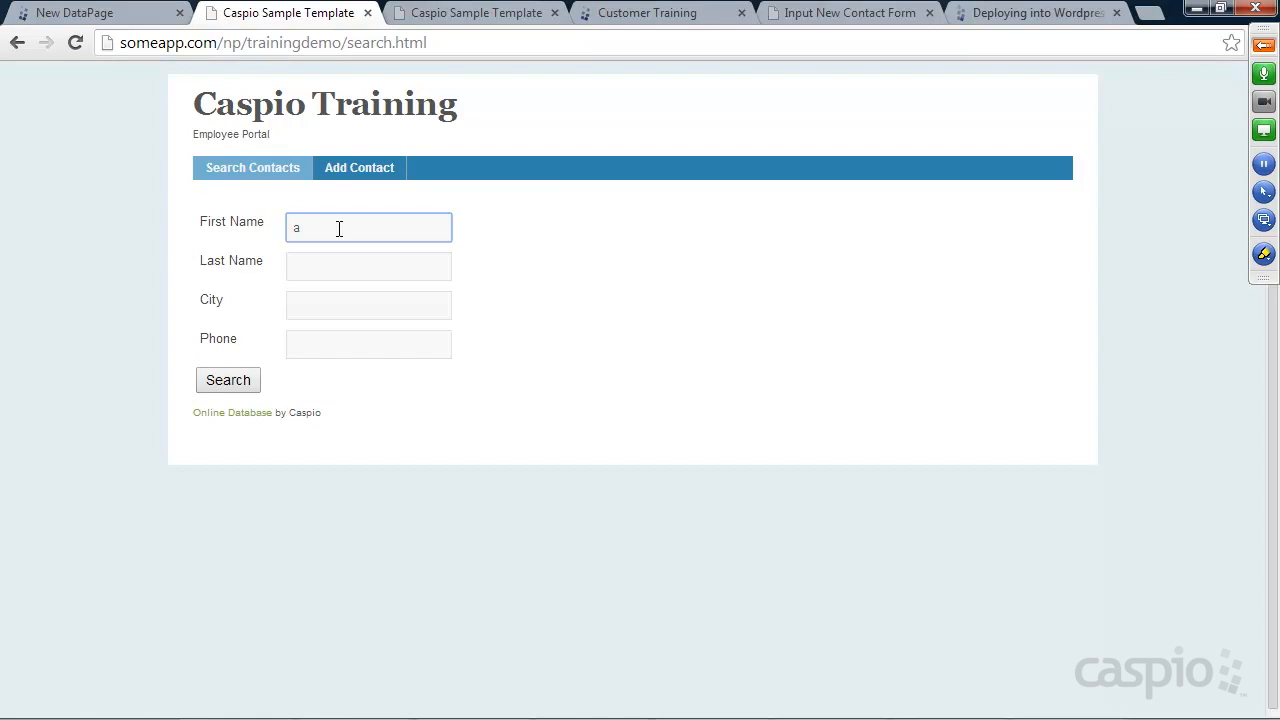
{"action": "left_click", "coordinate": [326, 262]}
{"action": "left_click", "coordinate": [95, 16]}
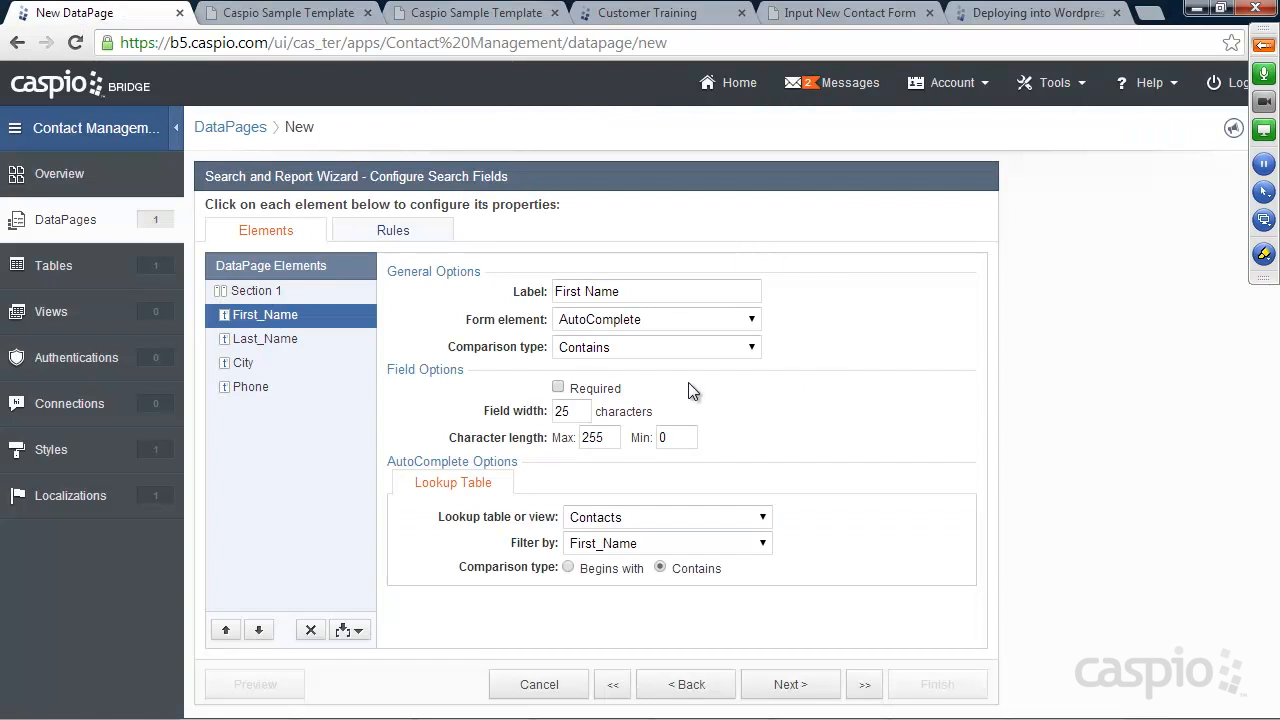
Make Last_Name and City AutoComplete search fields with Contains lookup matching
{"action": "left_click", "coordinate": [252, 337]}
{"action": "left_click", "coordinate": [616, 328]}
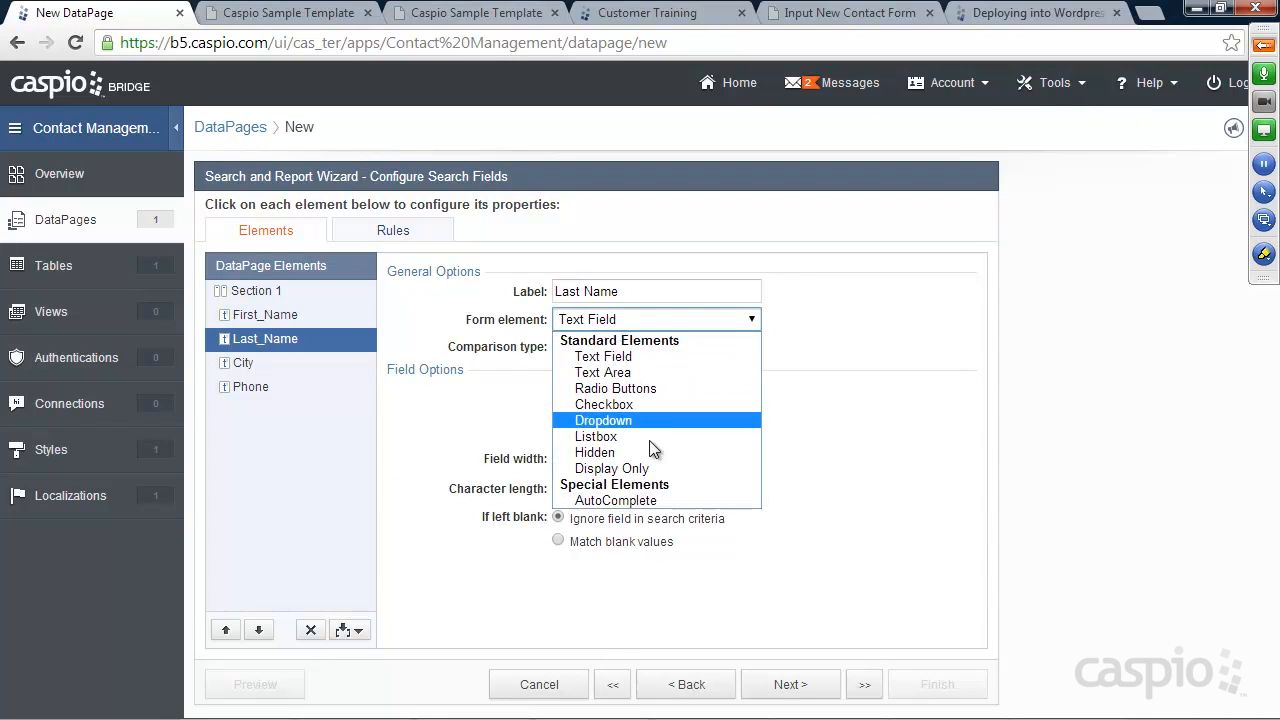
{"action": "left_click", "coordinate": [650, 502]}
{"action": "left_click", "coordinate": [684, 610]}
{"action": "left_click", "coordinate": [258, 369]}
{"action": "left_click", "coordinate": [608, 321]}
{"action": "left_click", "coordinate": [632, 502]}
{"action": "left_click", "coordinate": [684, 610]}
Make Phone an AutoComplete search field with Contains lookup matching
{"action": "left_click", "coordinate": [262, 388]}
{"action": "left_click", "coordinate": [628, 319]}
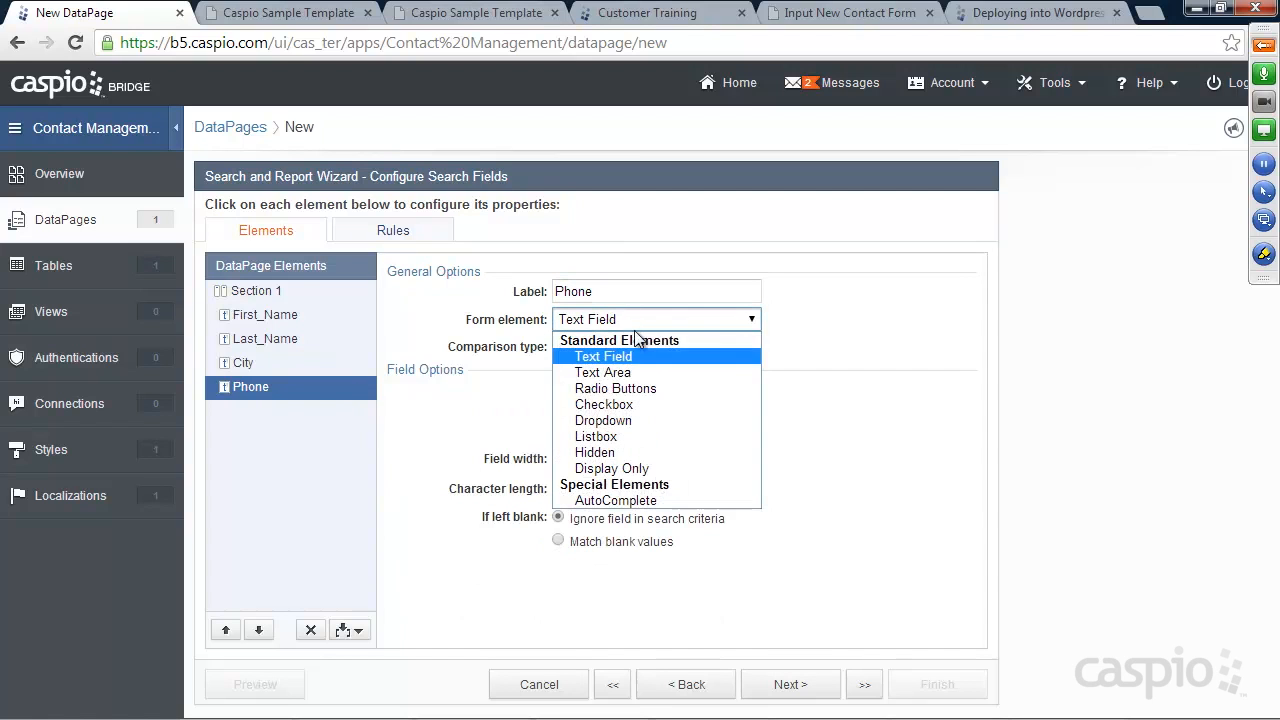
{"action": "left_click", "coordinate": [645, 502]}
{"action": "left_click", "coordinate": [660, 607]}
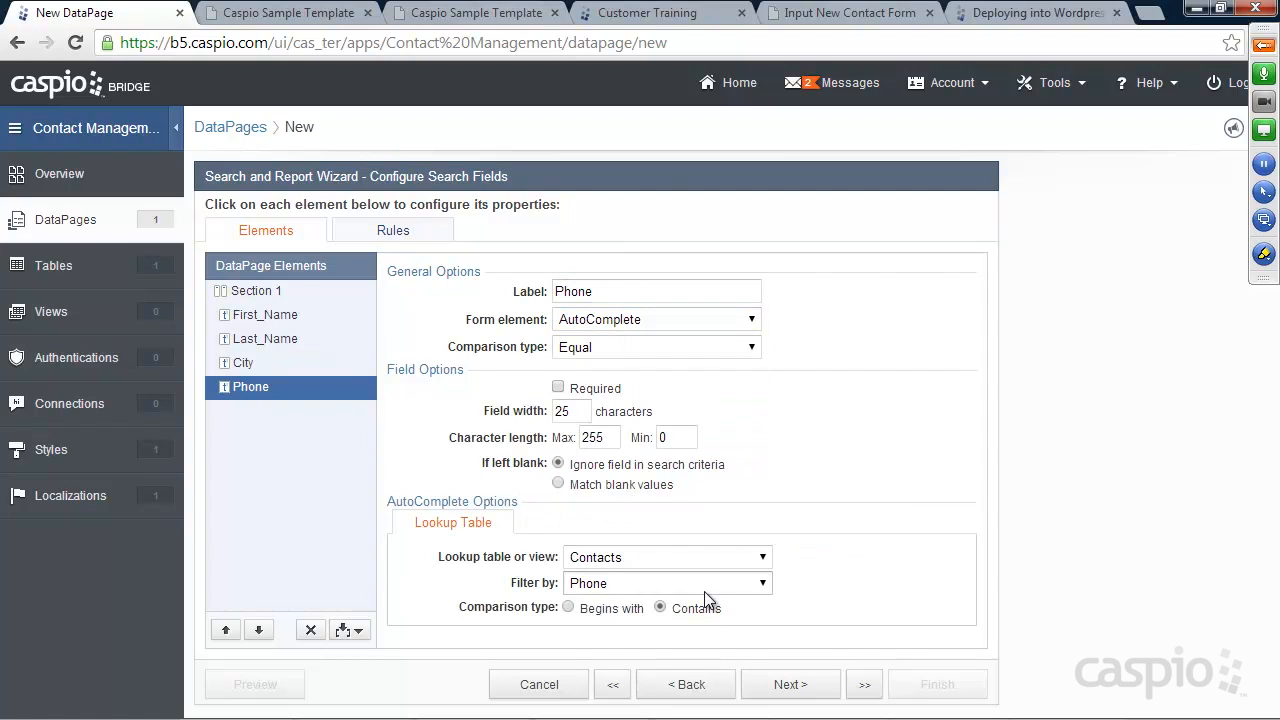
{"action": "left_click", "coordinate": [790, 684]}
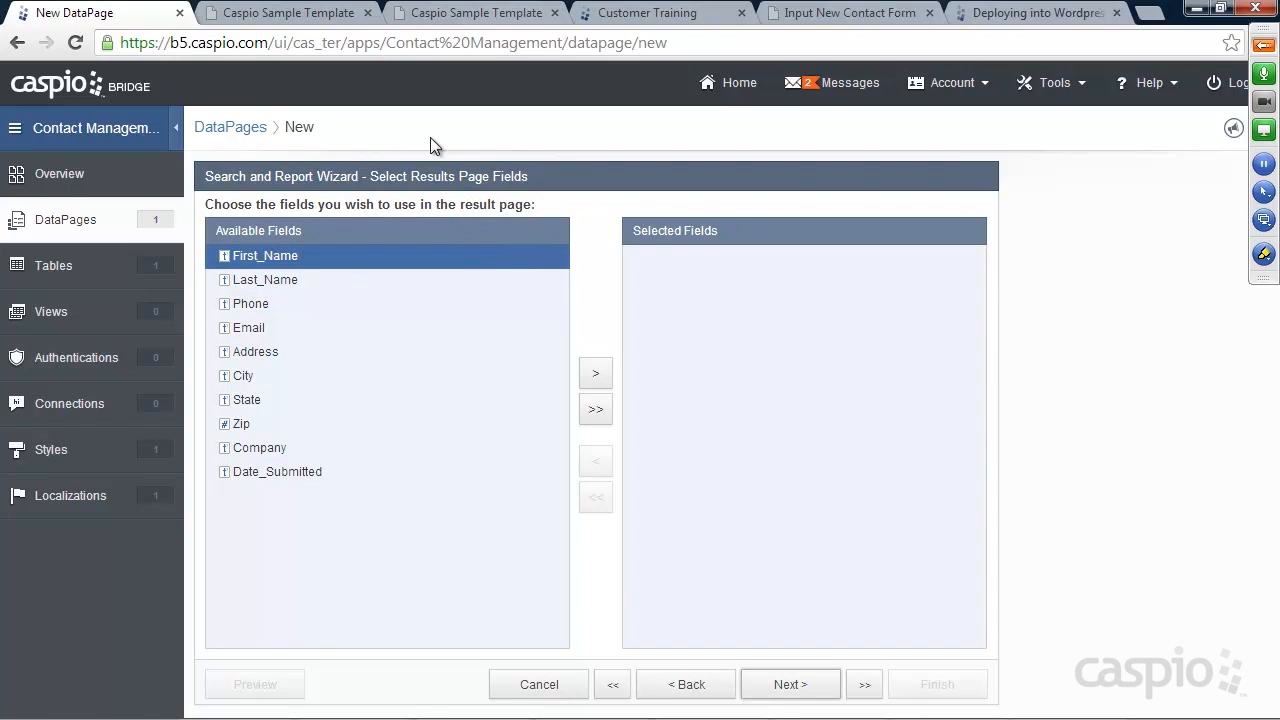
Run a search on the training site to preview the results layout
{"action": "left_click", "coordinate": [300, 12]}
{"action": "left_click", "coordinate": [229, 380]}
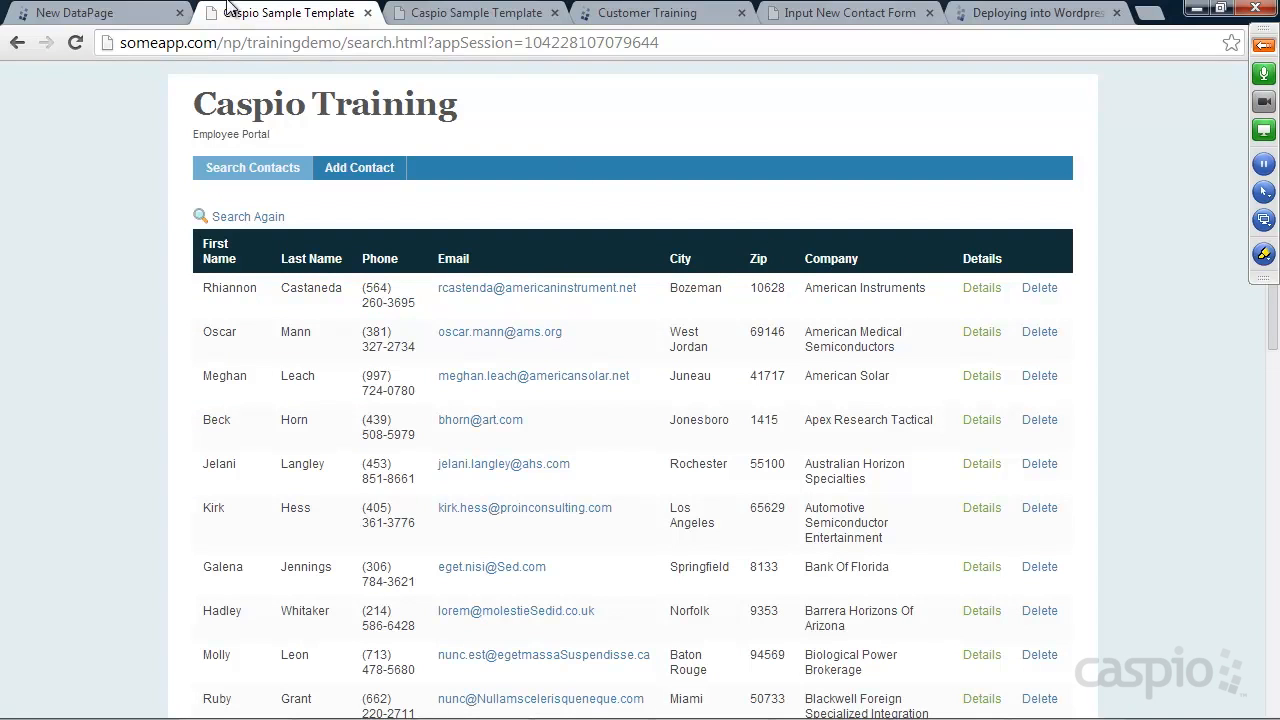
{"action": "left_click", "coordinate": [90, 12]}
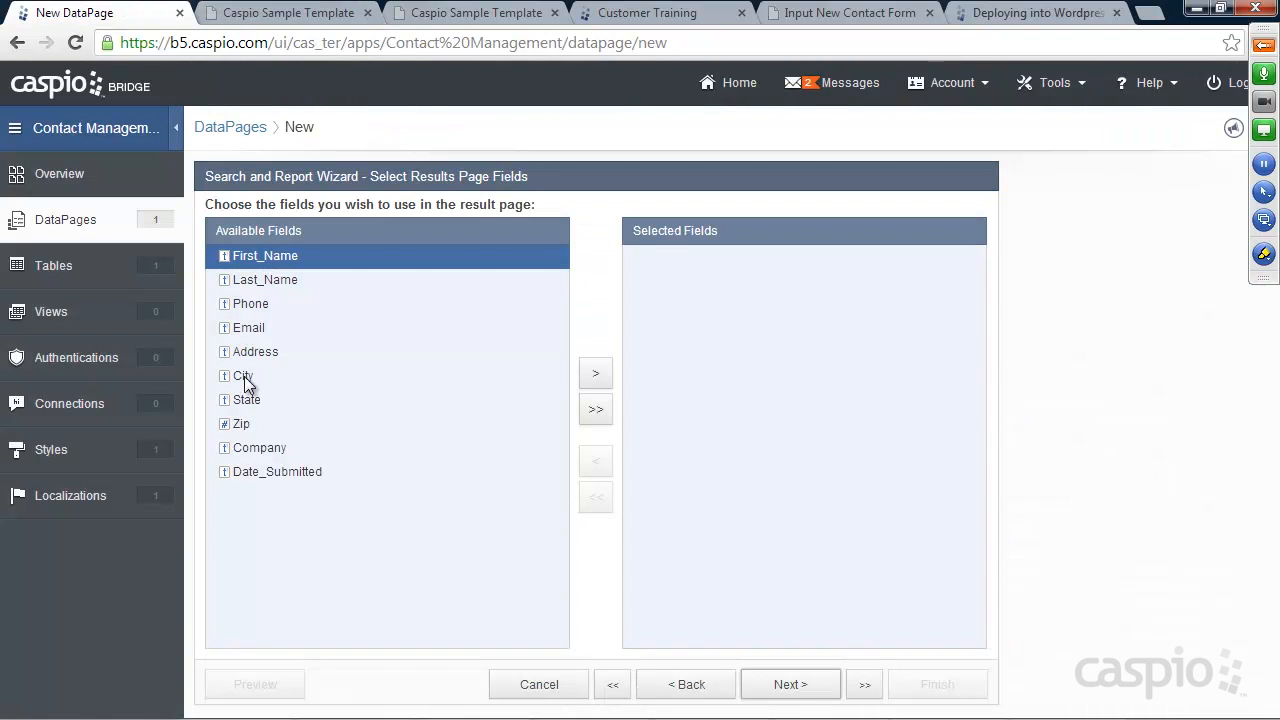
Add First_Name, Last_Name, Phone, Email, Zip and Company to the selected results fields
{"action": "left_click", "coordinate": [598, 378]}
{"action": "left_click", "coordinate": [598, 378]}
{"action": "left_click", "coordinate": [598, 378]}
{"action": "left_click", "coordinate": [598, 378]}
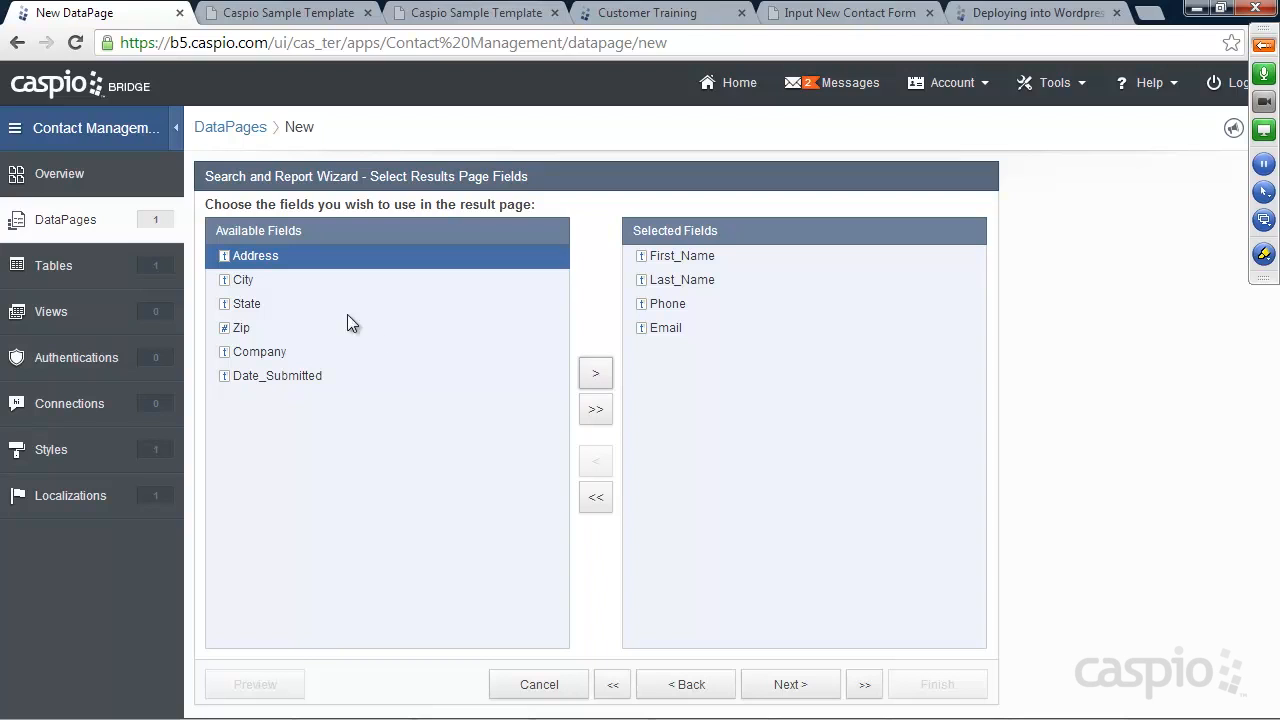
{"action": "left_click", "coordinate": [242, 327]}
{"action": "left_click", "coordinate": [595, 373]}
{"action": "left_click", "coordinate": [595, 373]}
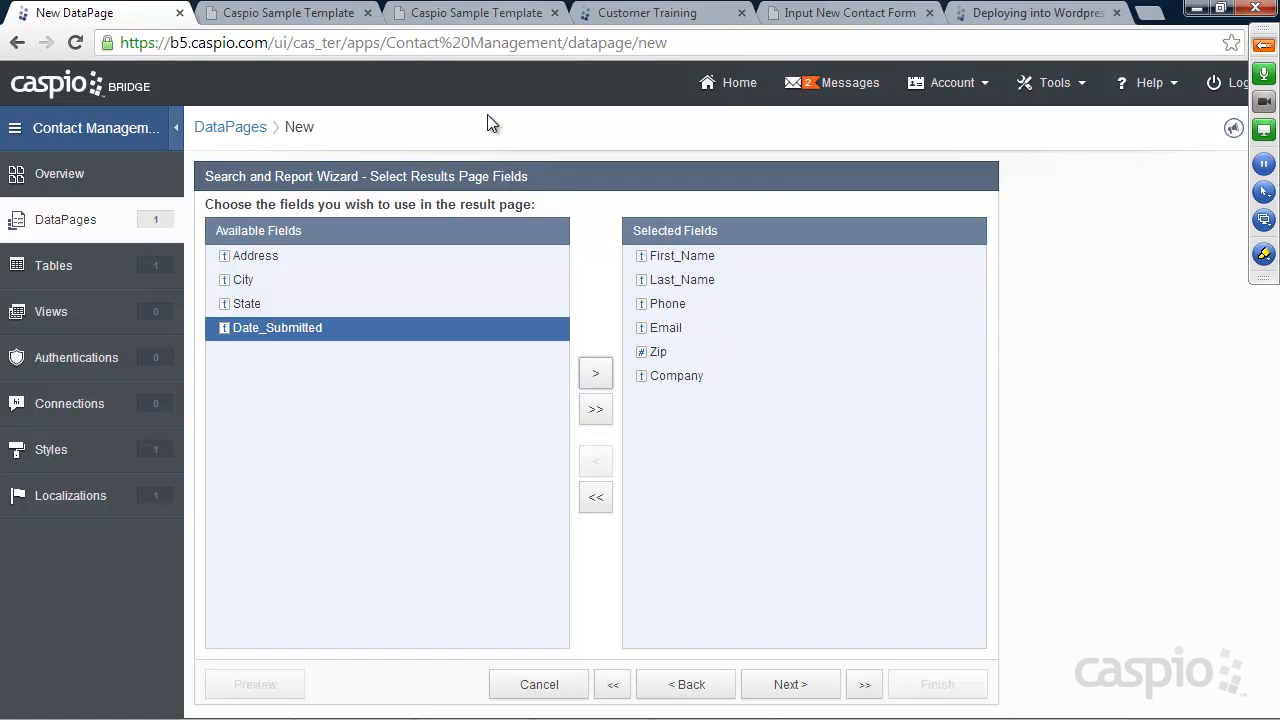
{"action": "left_click", "coordinate": [305, 18]}
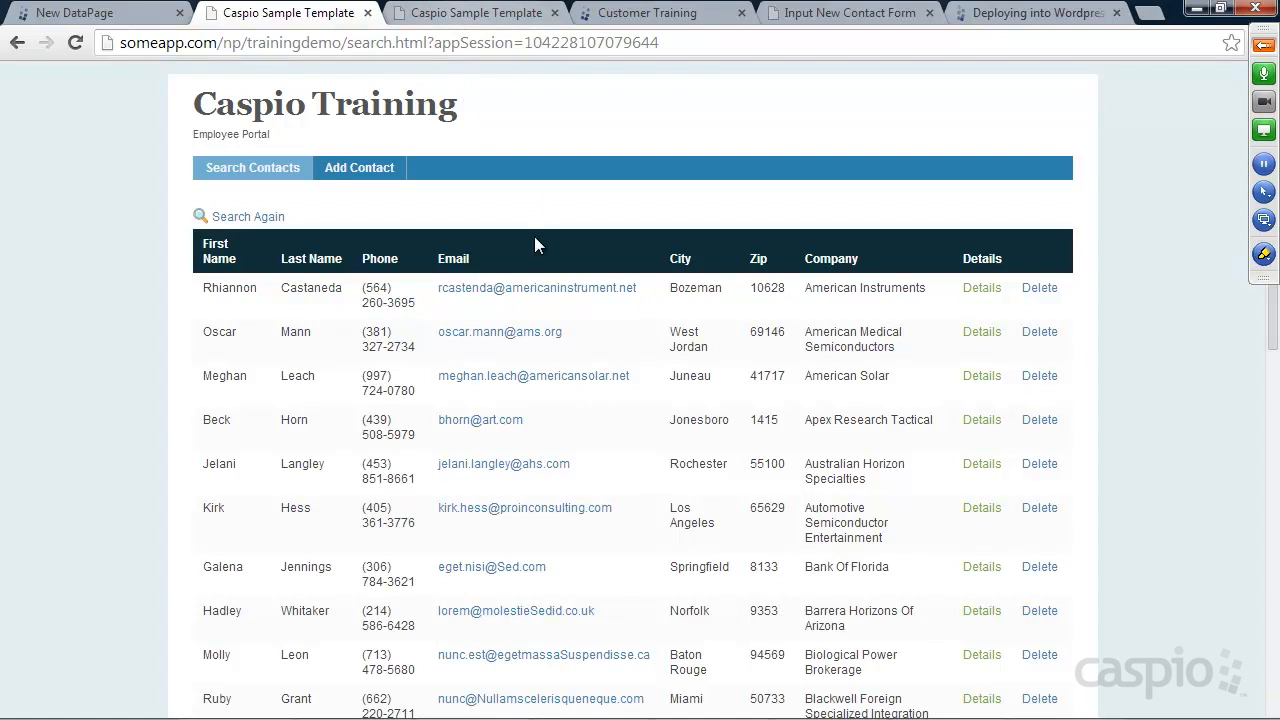
{"action": "left_click", "coordinate": [130, 14]}
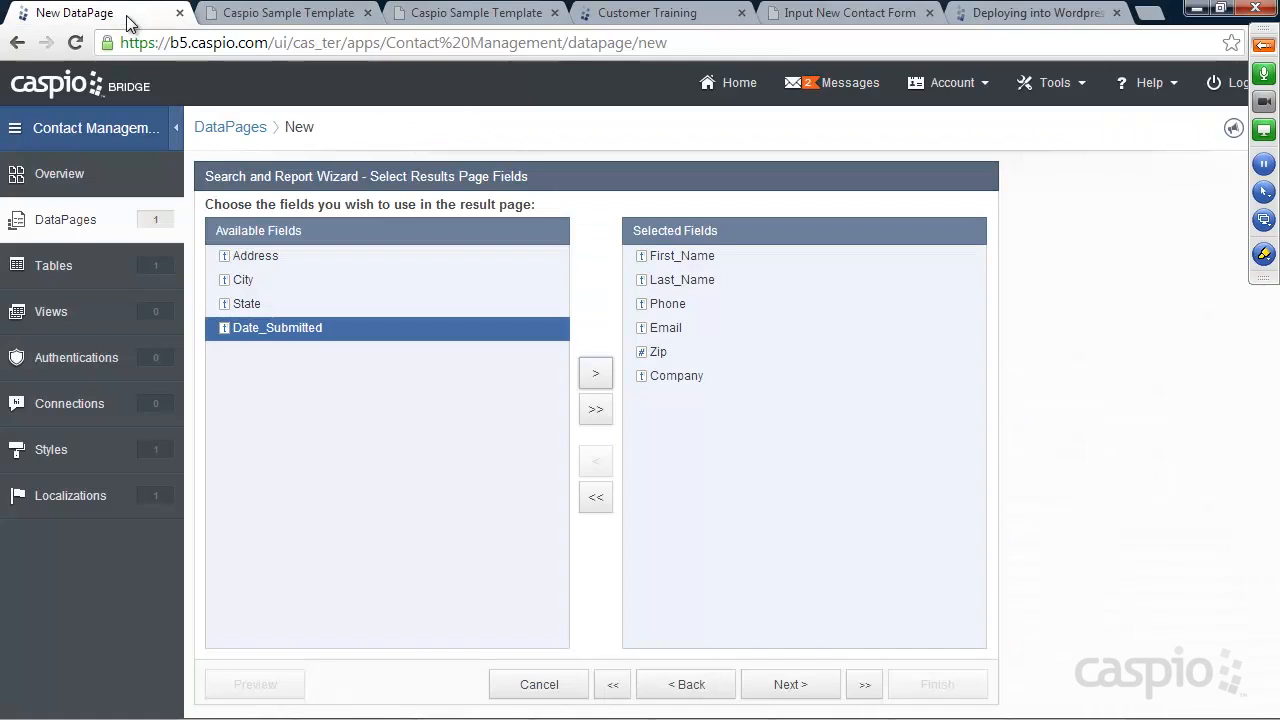
Set the Email results field to render as an Email link
{"action": "left_click", "coordinate": [790, 685]}
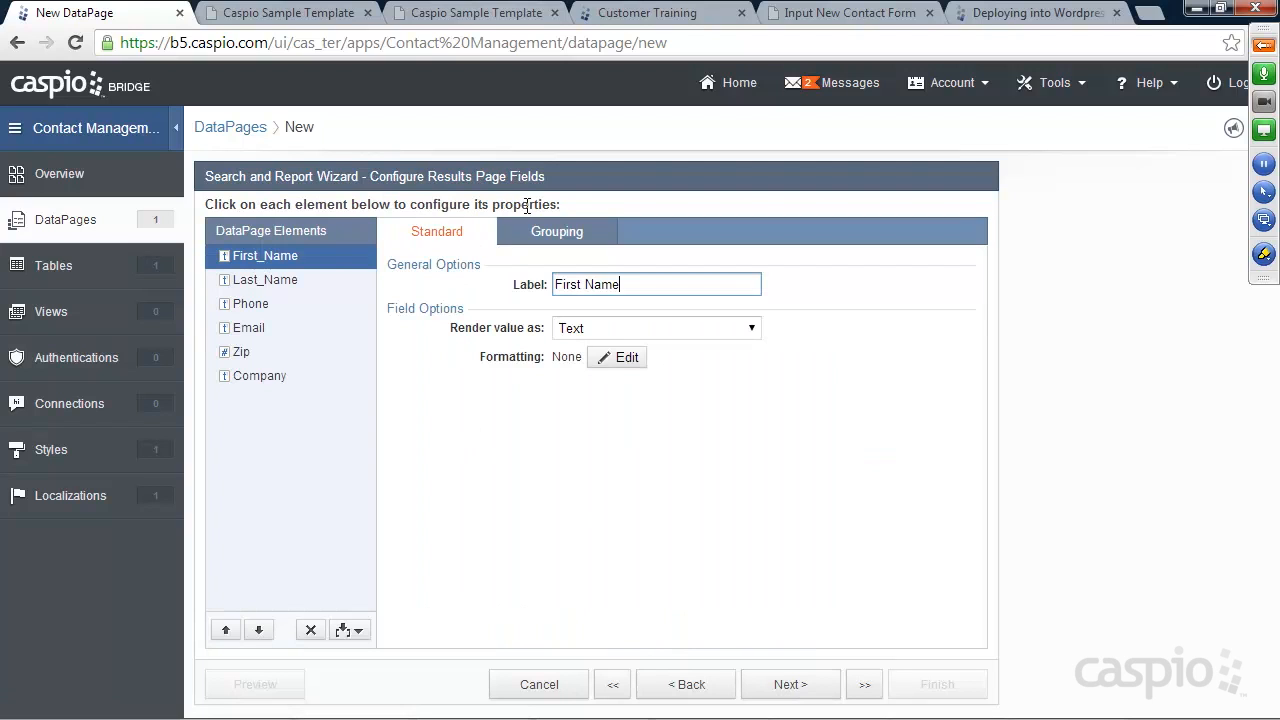
{"action": "left_click", "coordinate": [268, 284]}
{"action": "left_click", "coordinate": [264, 305]}
{"action": "left_click", "coordinate": [258, 326]}
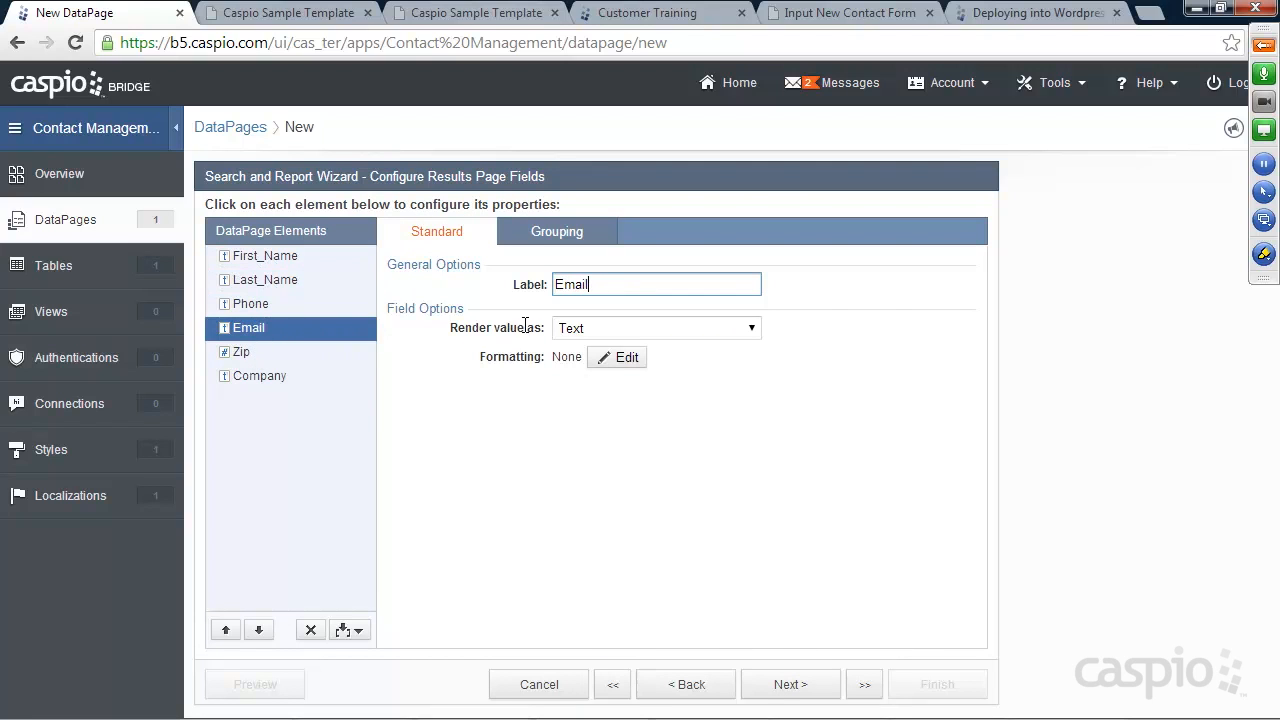
{"action": "left_click", "coordinate": [583, 337]}
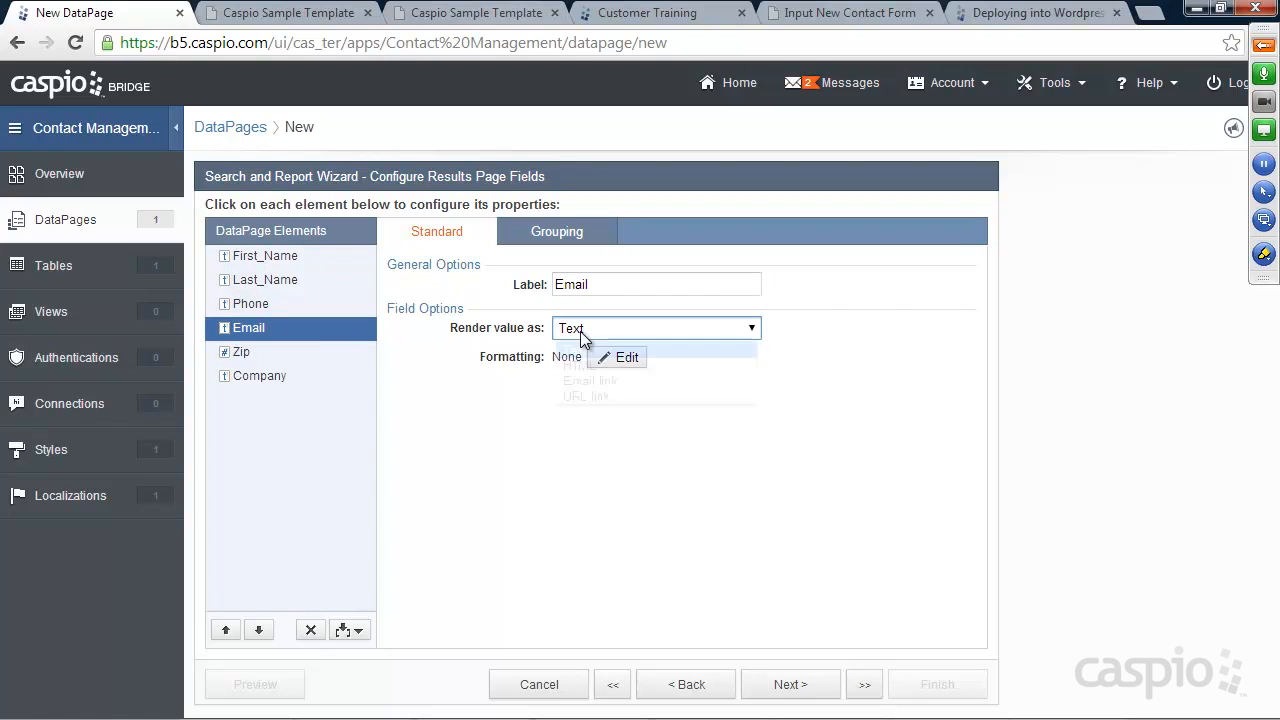
{"action": "left_click", "coordinate": [596, 381]}
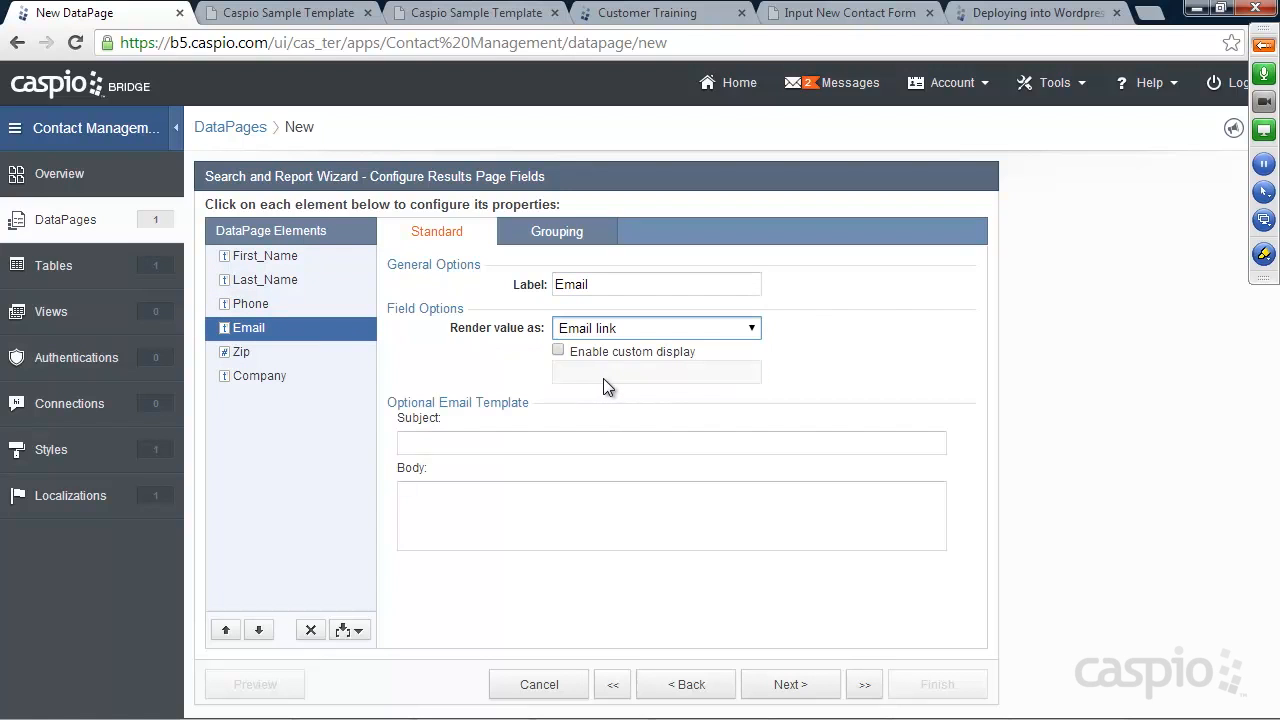
Compare with the live contacts page, highlighting the first contact's phone number
{"action": "left_click", "coordinate": [306, 18]}
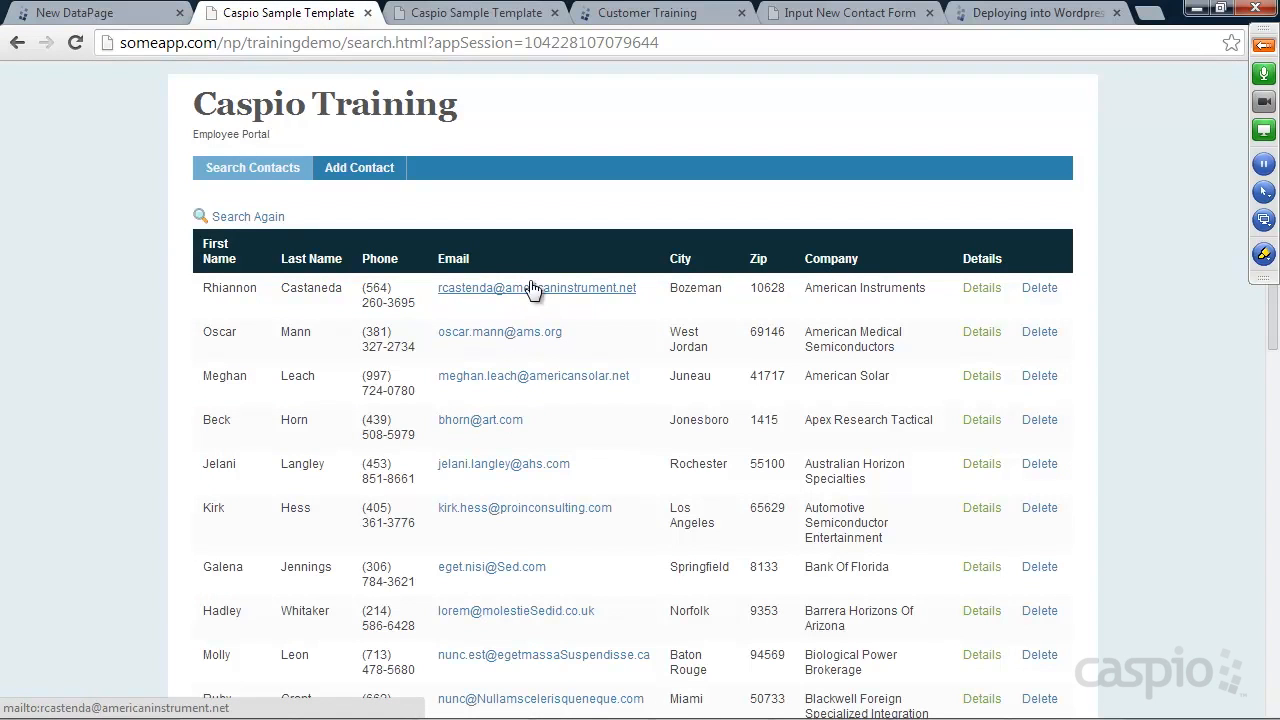
{"action": "left_click_drag", "start_coordinate": [363, 286], "coordinate": [391, 303]}
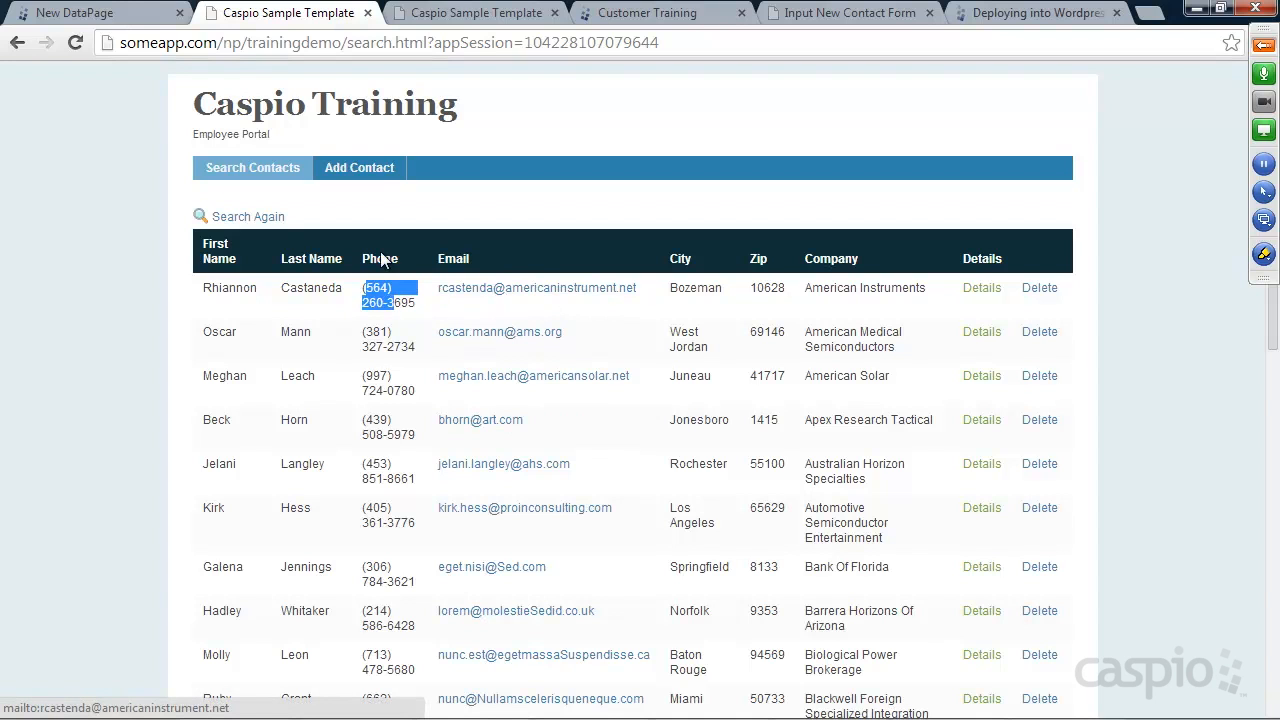
{"action": "left_click", "coordinate": [100, 13]}
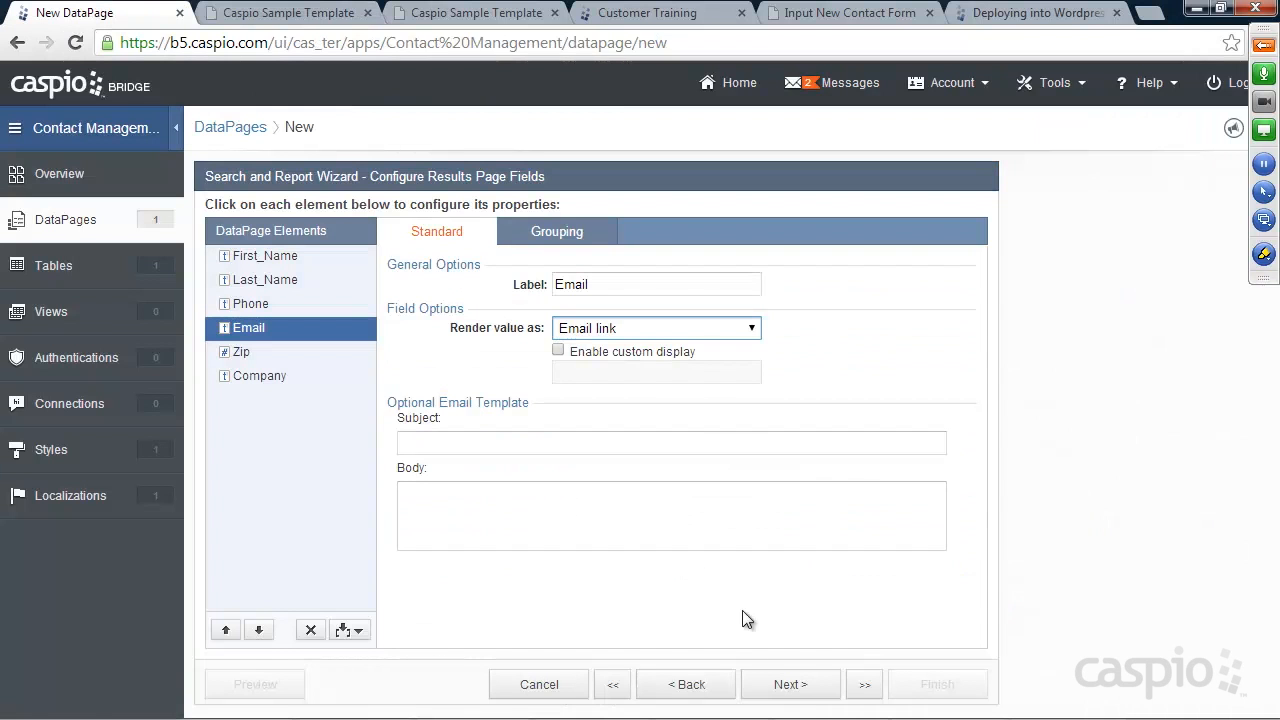
Keep 25 records per page, checking the live site's paged contacts list for comparison
{"action": "left_click", "coordinate": [805, 688]}
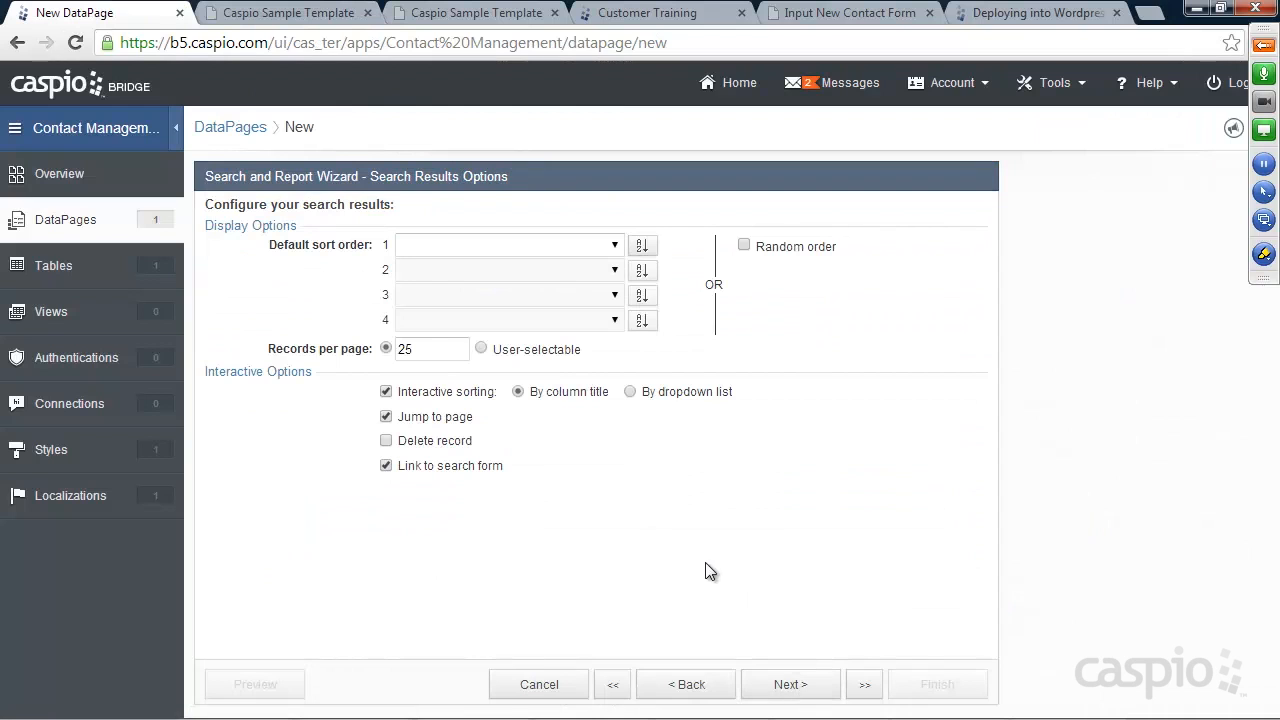
{"action": "left_click_drag", "start_coordinate": [420, 349], "coordinate": [398, 349]}
{"action": "left_click", "coordinate": [397, 349]}
{"action": "left_click", "coordinate": [340, 20]}
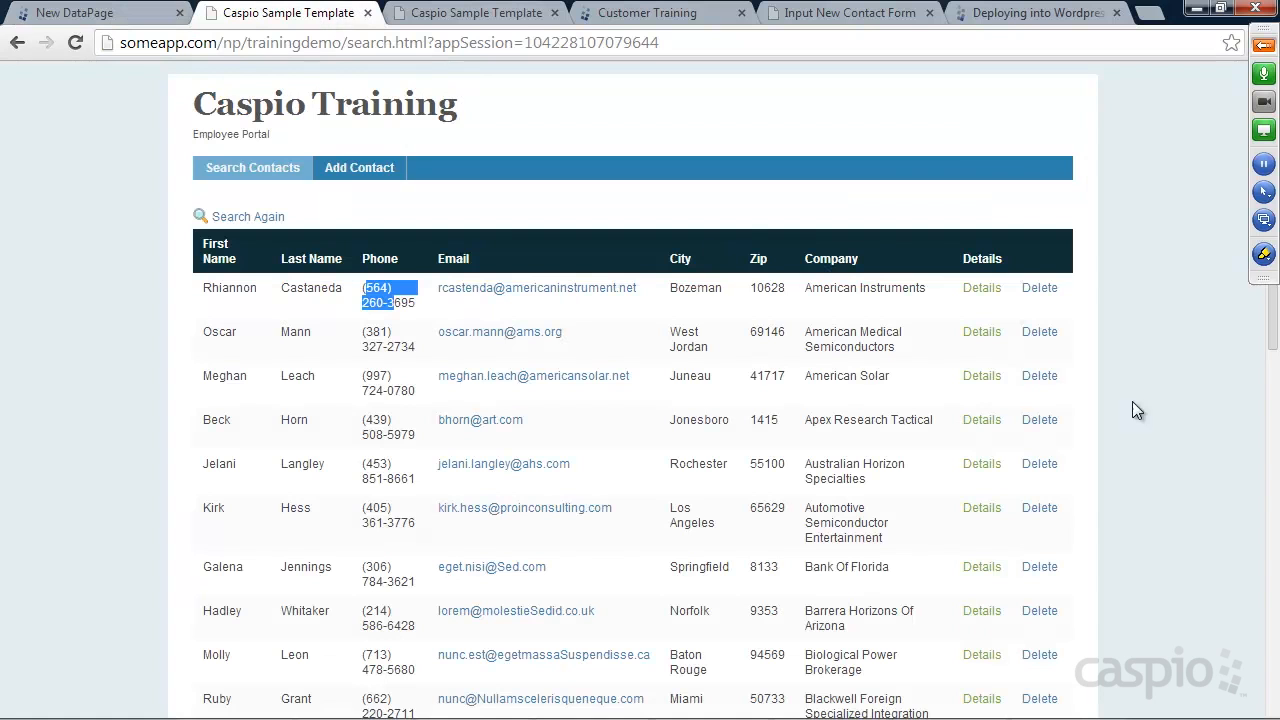
{"action": "left_click_drag", "start_coordinate": [1272, 330], "coordinate": [1247, 698]}
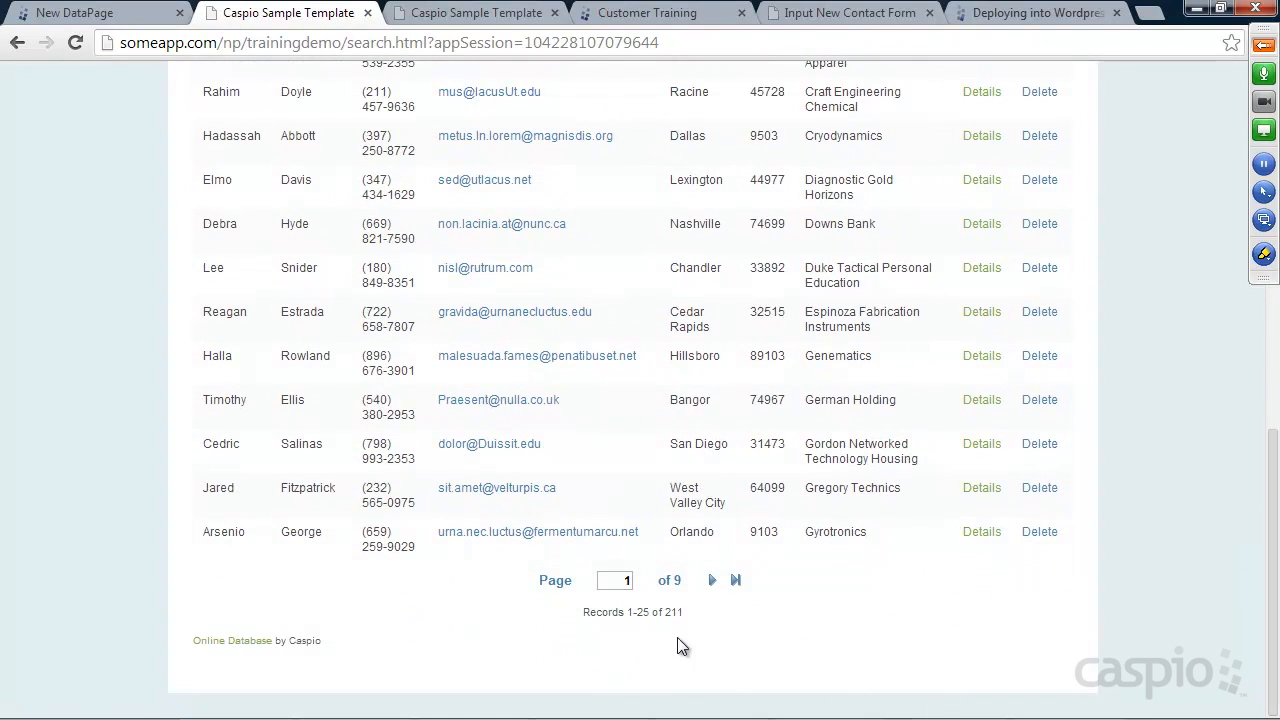
{"action": "left_click_drag", "start_coordinate": [636, 611], "coordinate": [650, 612]}
{"action": "left_click", "coordinate": [640, 611]}
{"action": "left_click", "coordinate": [711, 580]}
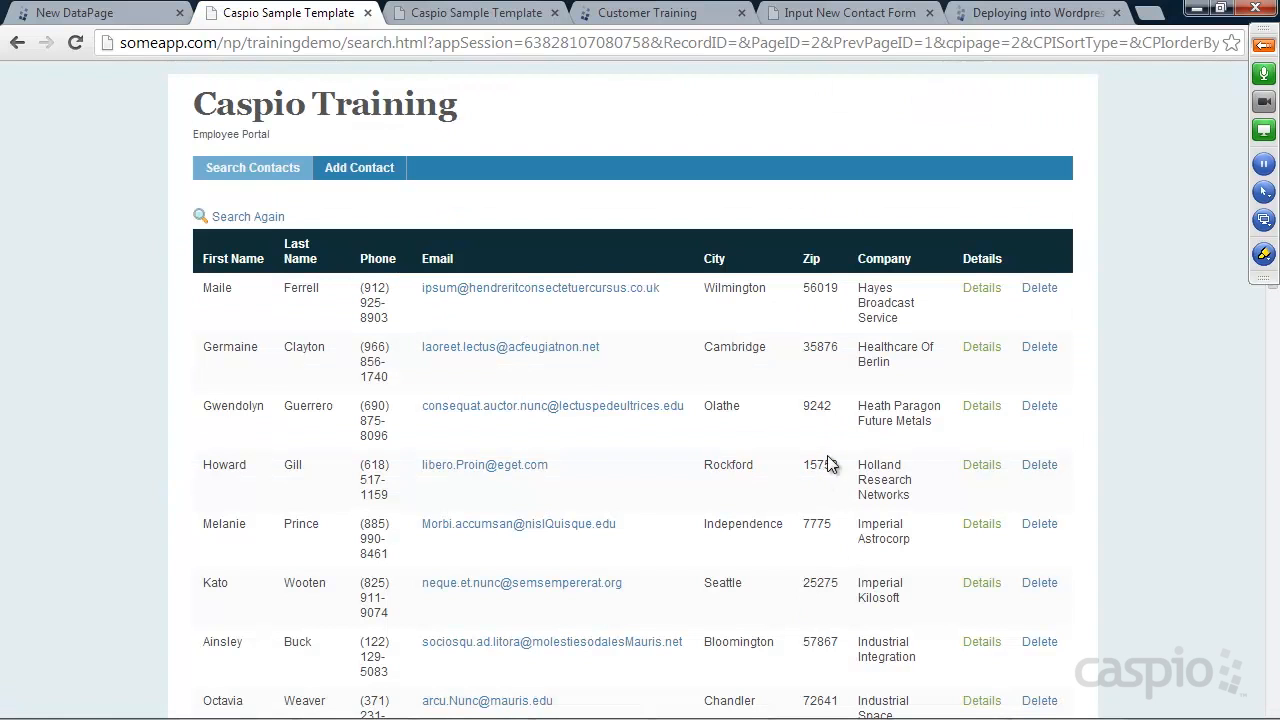
{"action": "left_click", "coordinate": [90, 12]}
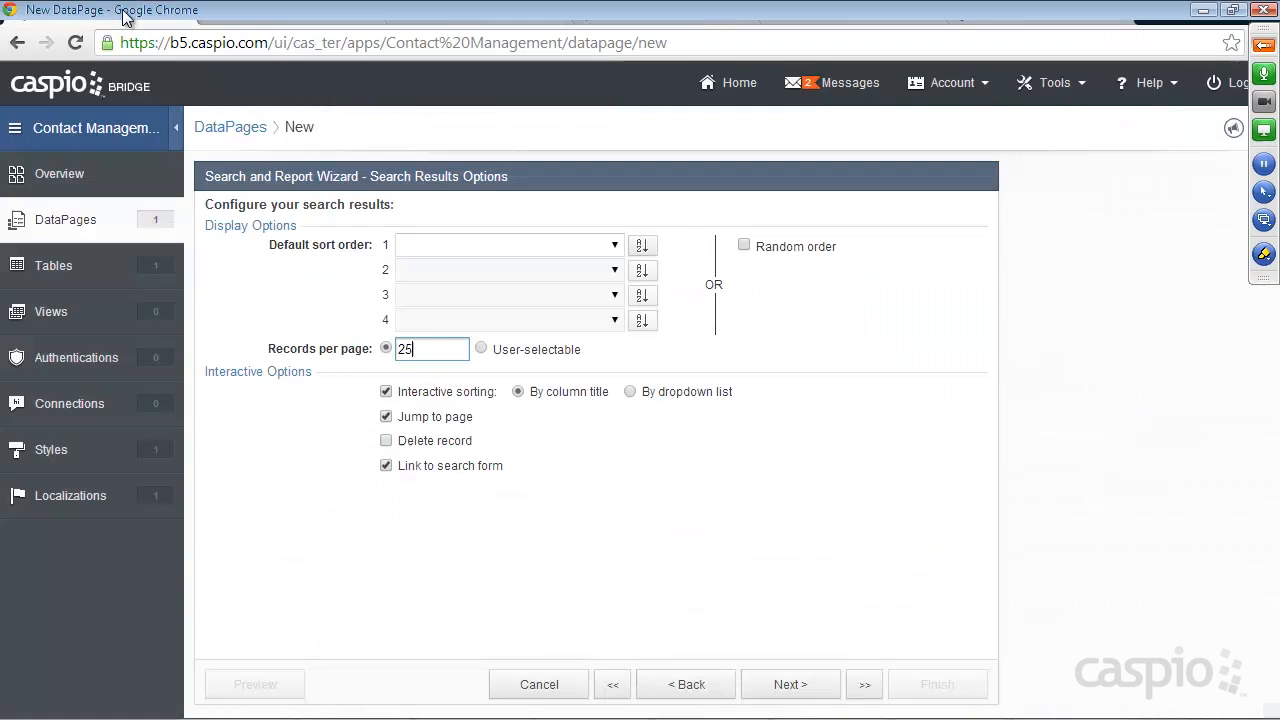
Turn on the Delete record option for the search results
{"action": "left_click_drag", "start_coordinate": [422, 348], "coordinate": [393, 348]}
{"action": "left_click", "coordinate": [422, 347]}
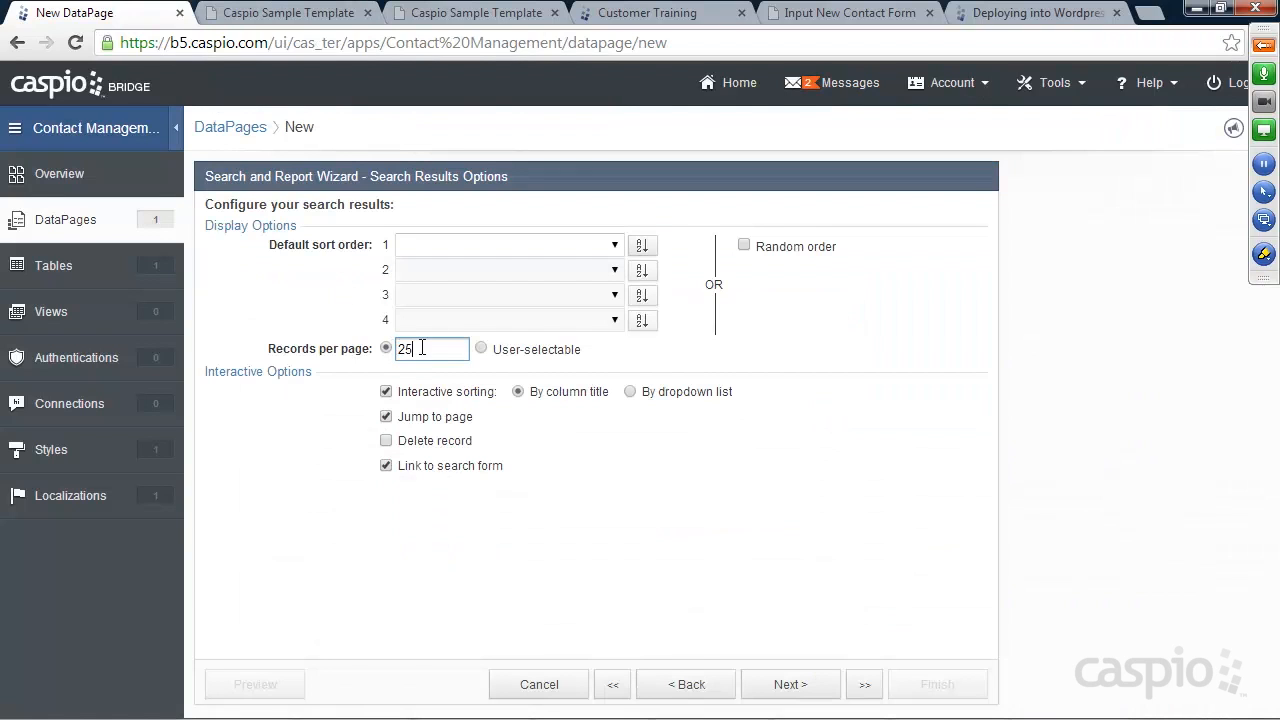
{"action": "left_click", "coordinate": [386, 441]}
{"action": "left_click", "coordinate": [263, 20]}
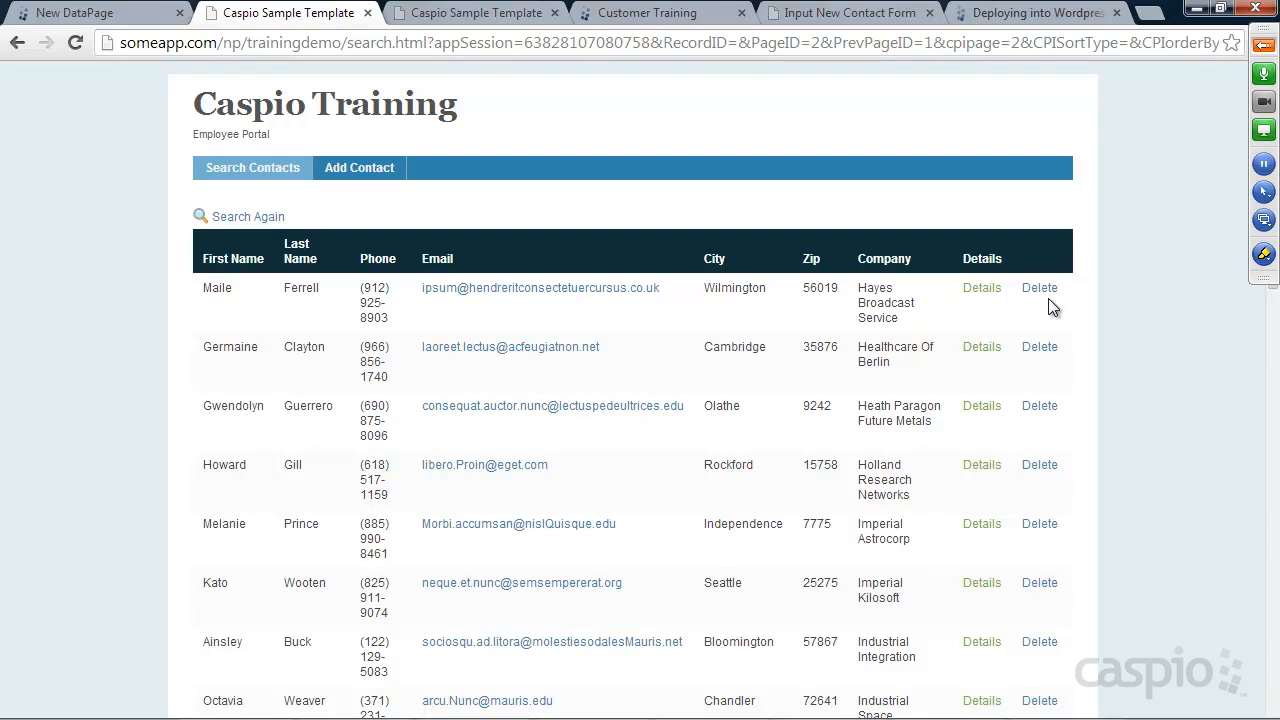
{"action": "left_click", "coordinate": [130, 18]}
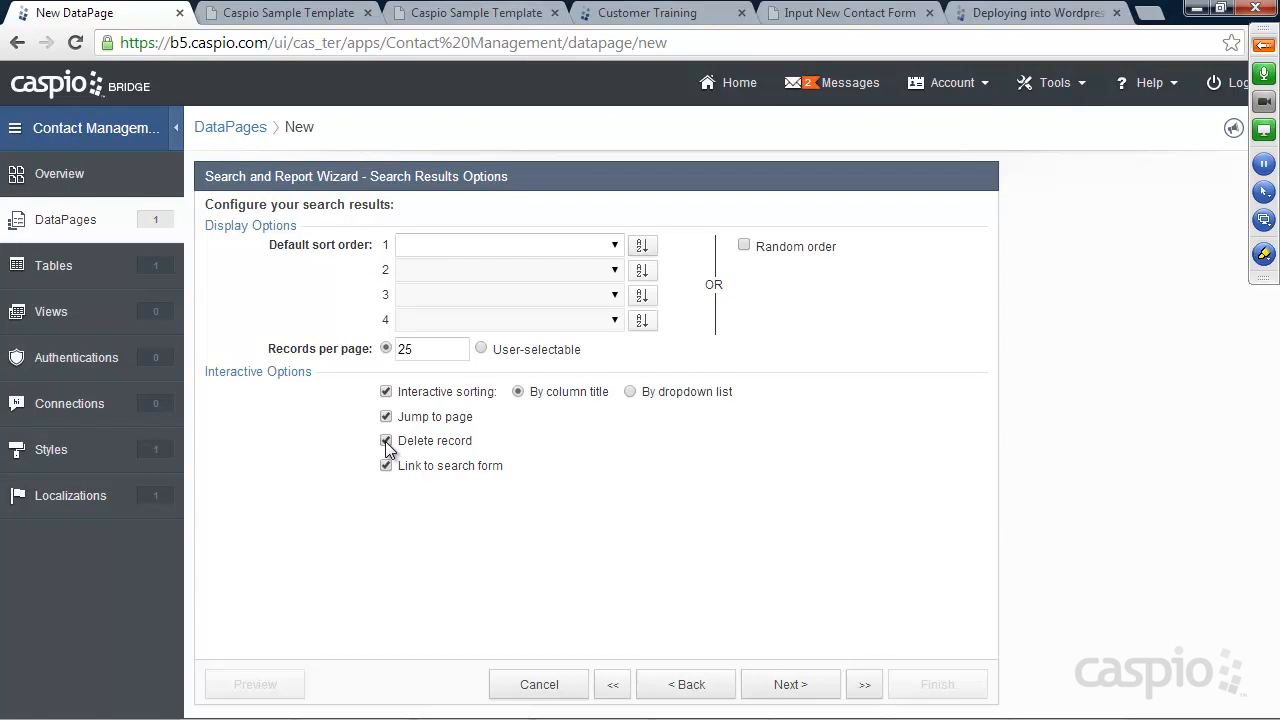
{"action": "left_click", "coordinate": [795, 686]}
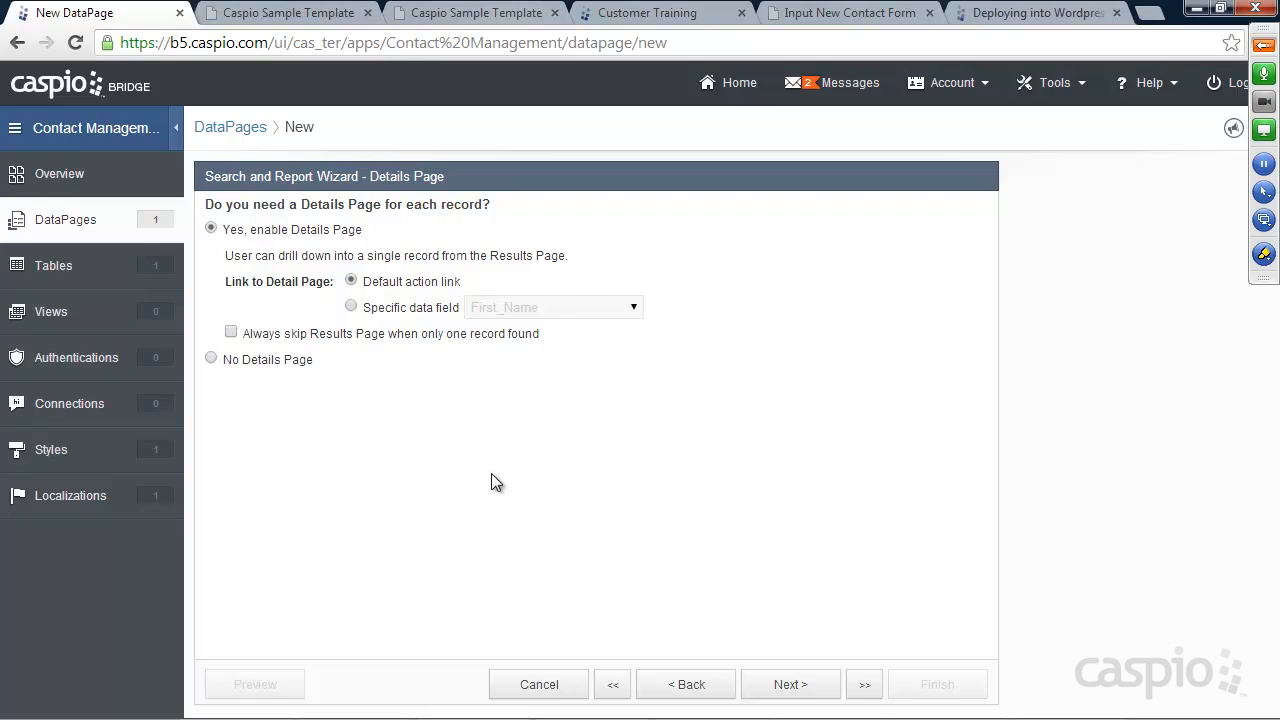
Keep a details page for each record after previewing the No Details Page option
{"action": "left_click", "coordinate": [250, 362]}
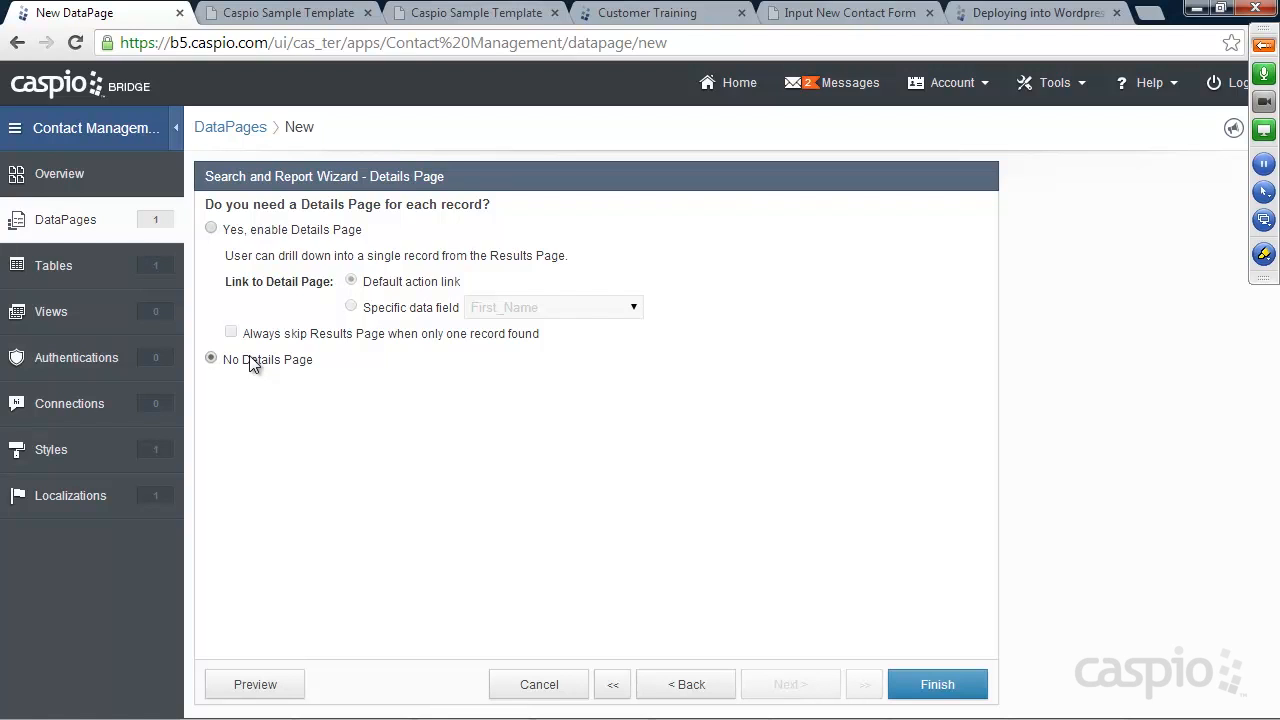
{"action": "left_click", "coordinate": [271, 236]}
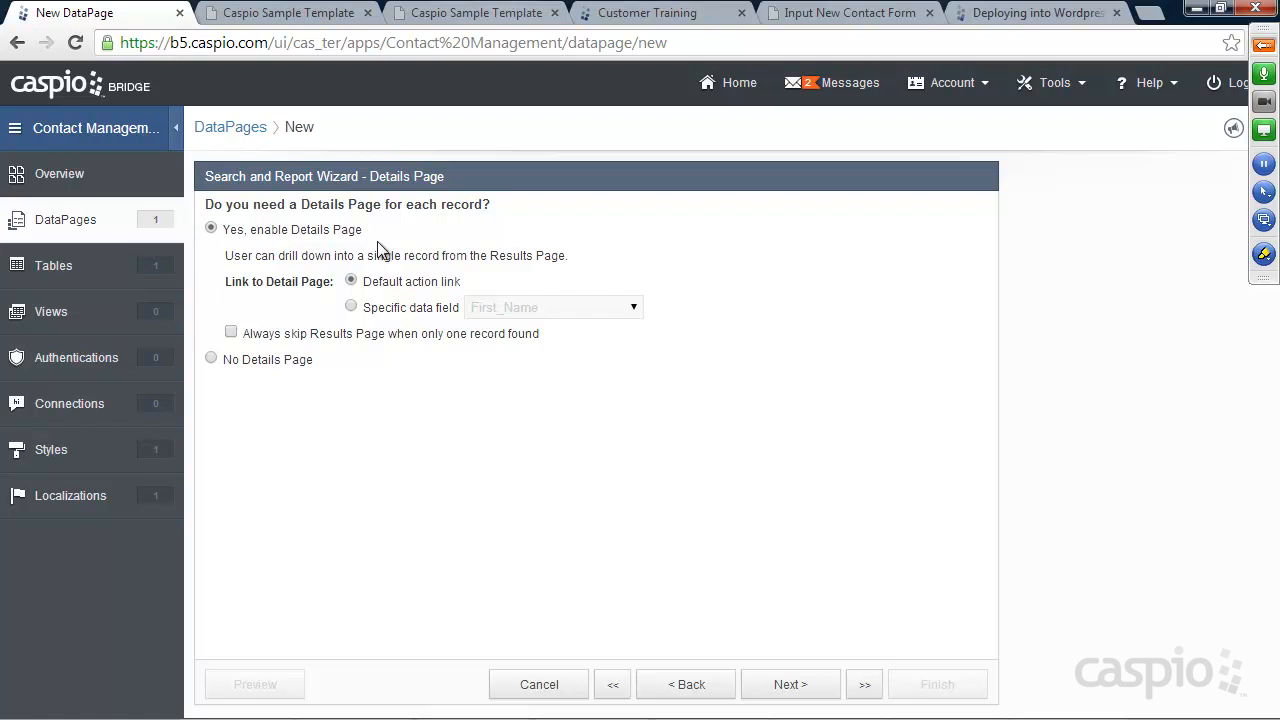
{"action": "left_click", "coordinate": [786, 686]}
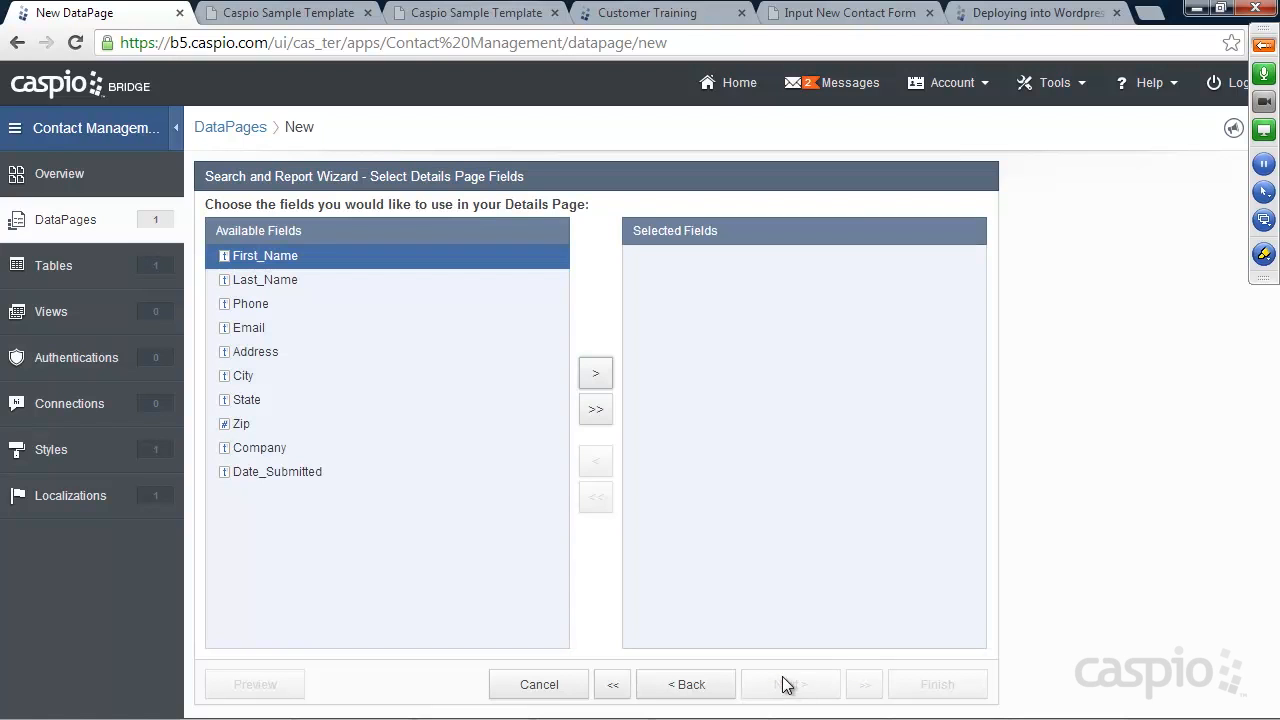
Add all ten contact fields to the details page and review their settings
{"action": "left_click", "coordinate": [596, 412]}
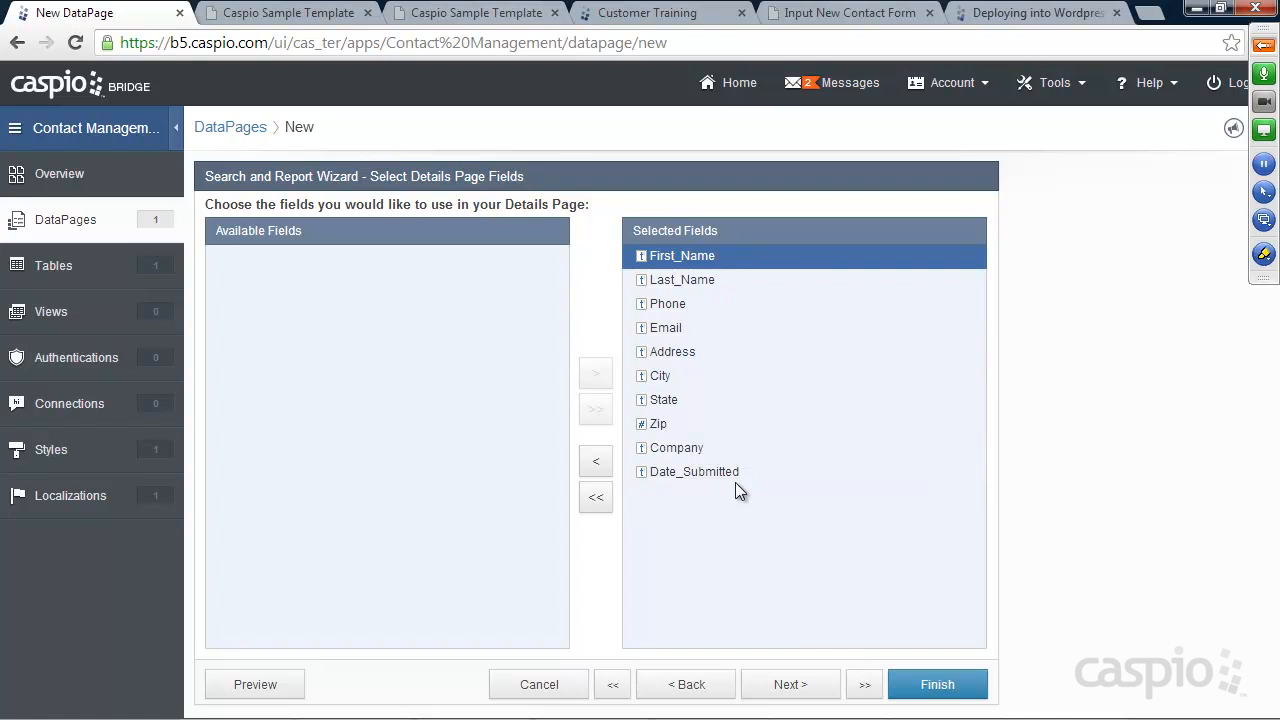
{"action": "left_click", "coordinate": [790, 684]}
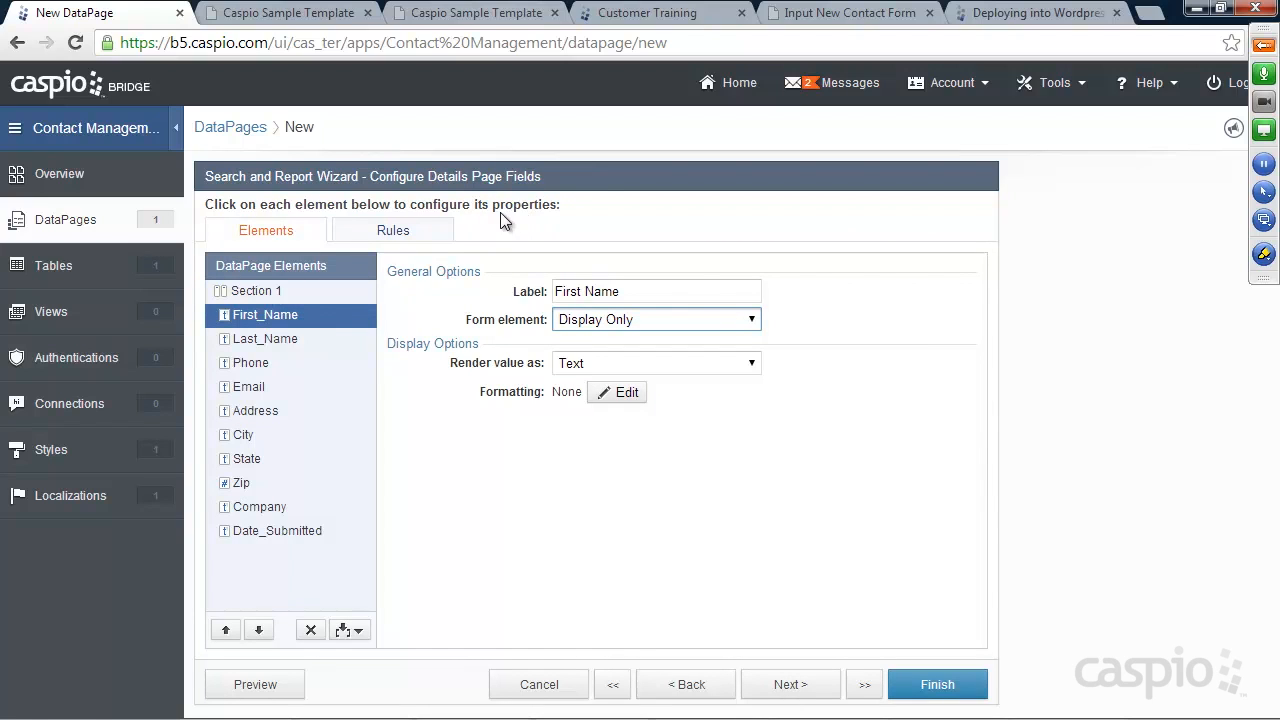
{"action": "left_click", "coordinate": [270, 342]}
{"action": "left_click", "coordinate": [262, 368]}
{"action": "left_click", "coordinate": [258, 389]}
{"action": "left_click", "coordinate": [277, 408]}
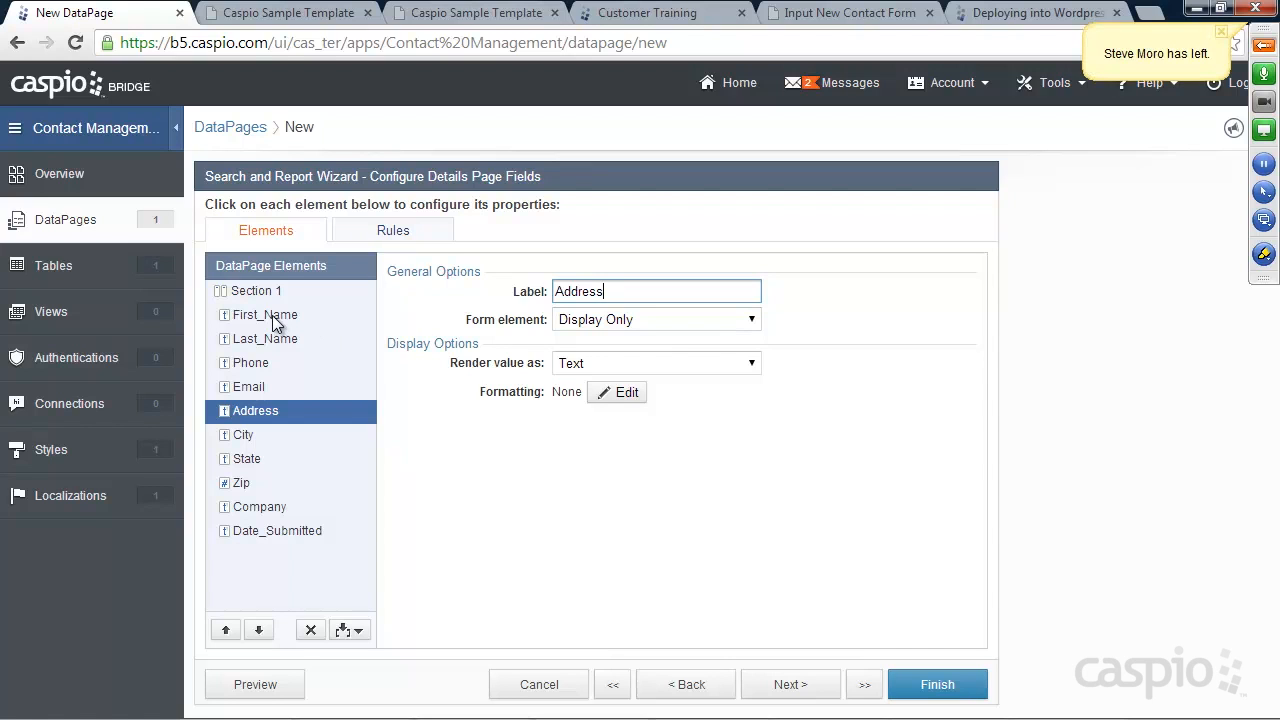
{"action": "left_click", "coordinate": [270, 315]}
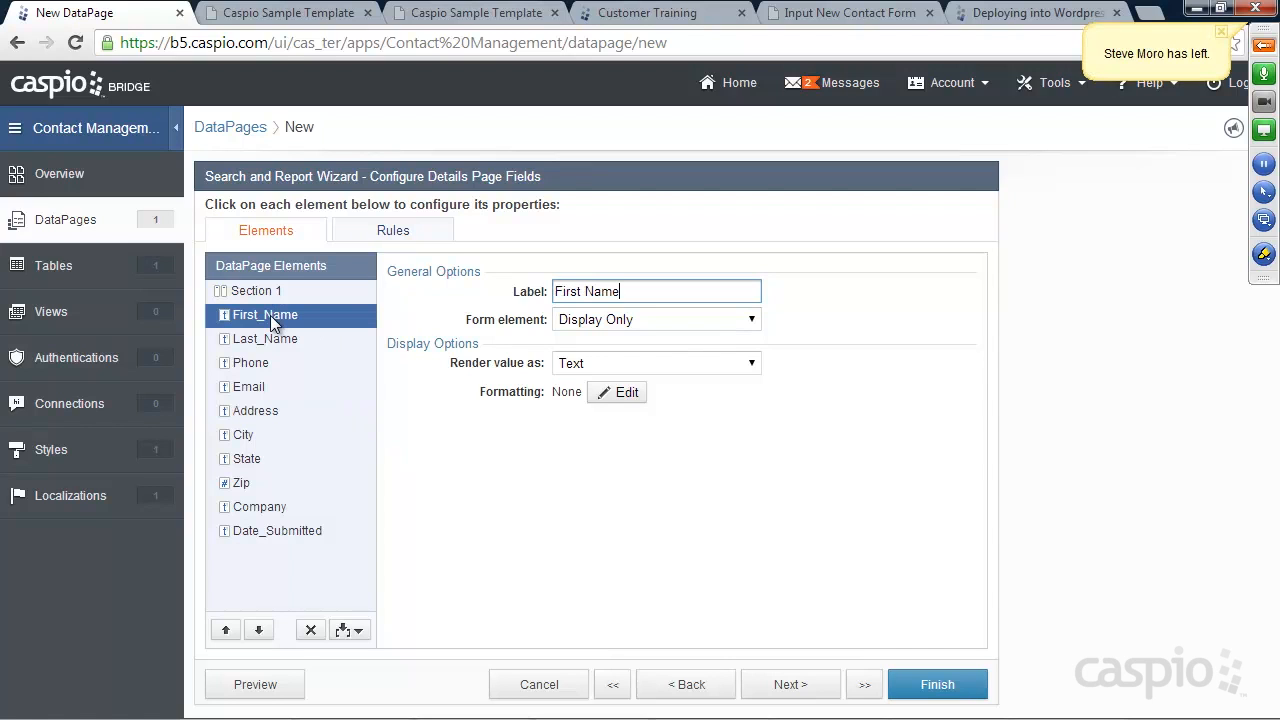
Keep First_Name as Display Only and finish saving the View Contacts Report
{"action": "left_click", "coordinate": [598, 320]}
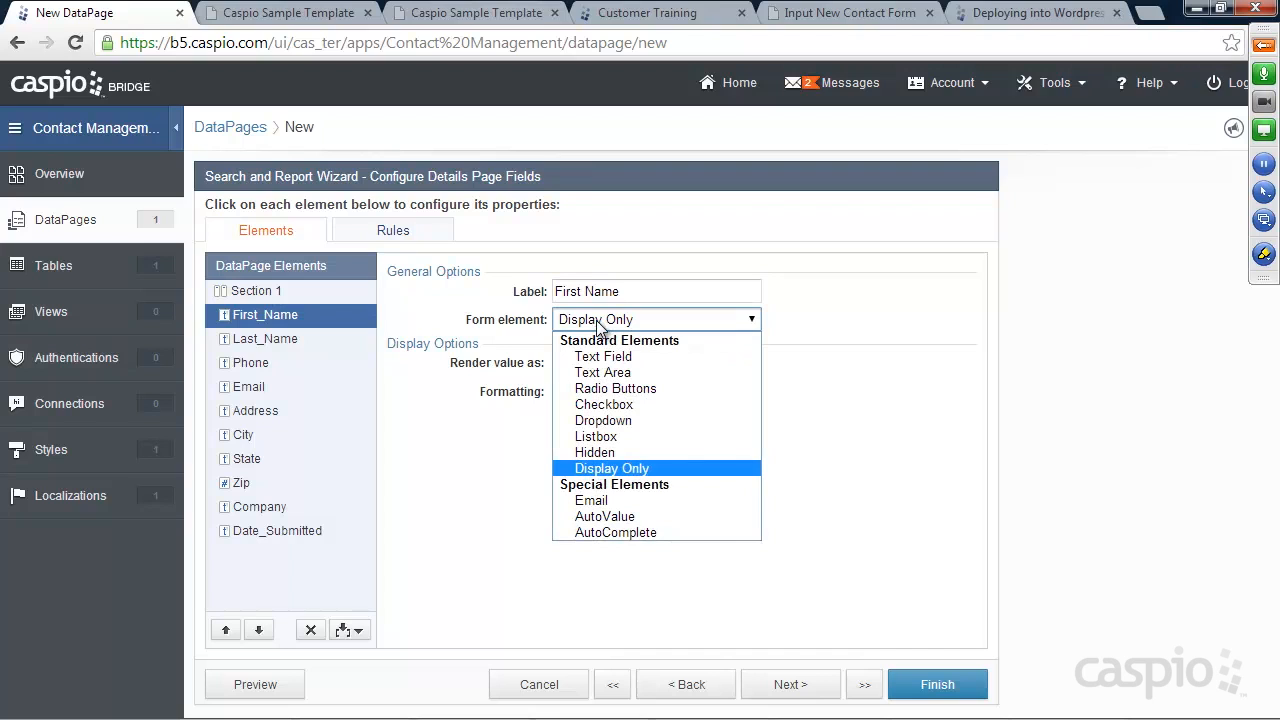
{"action": "left_click", "coordinate": [804, 329]}
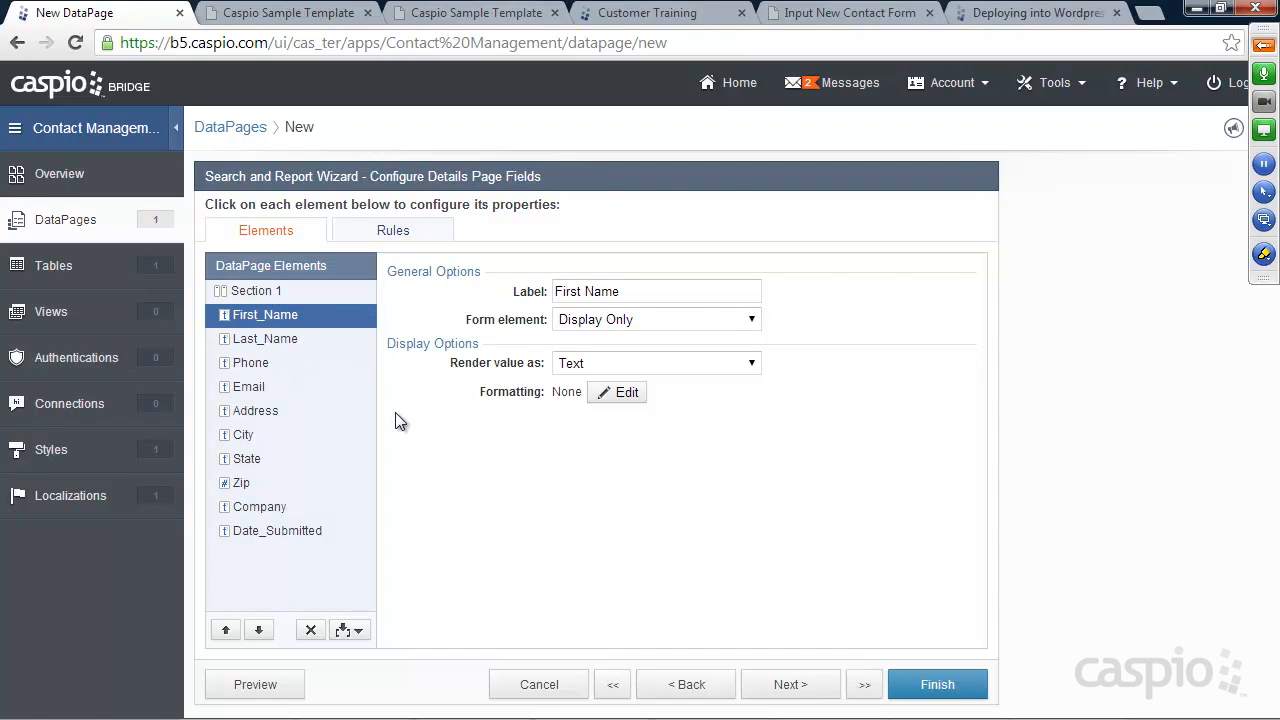
{"action": "left_click", "coordinate": [935, 684]}
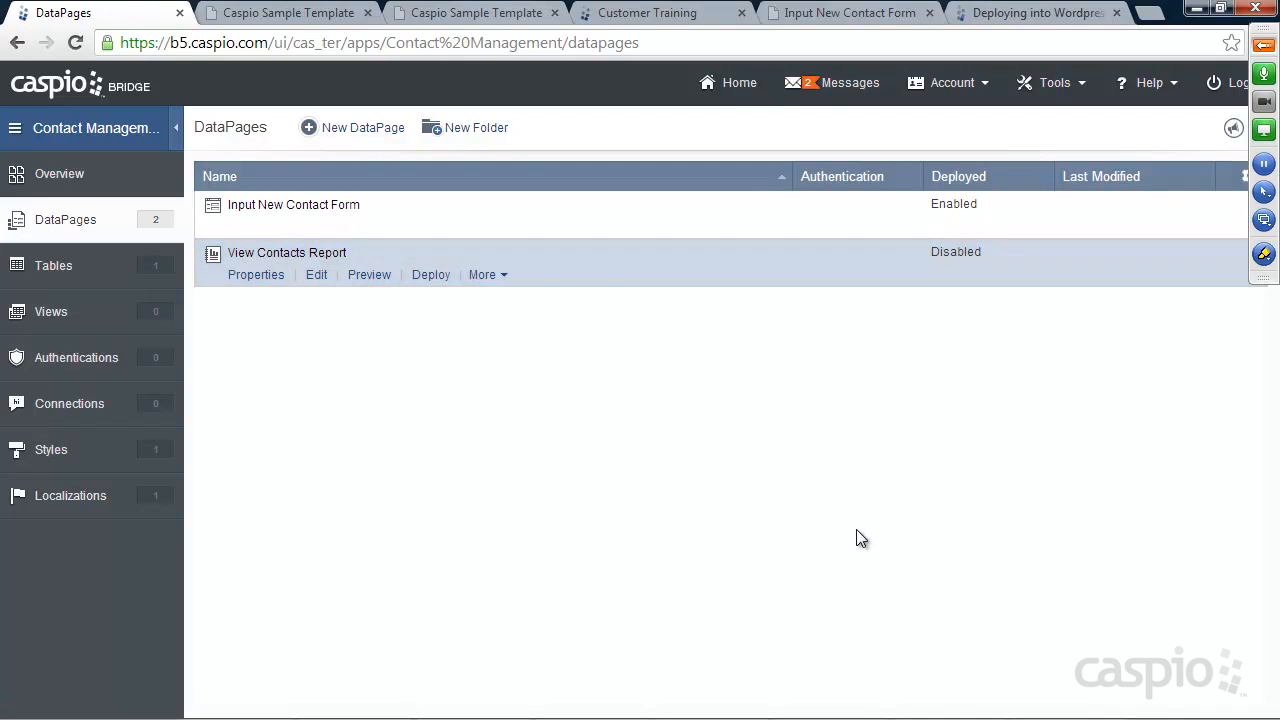
{"action": "mouse_move", "coordinate": [272, 213]}
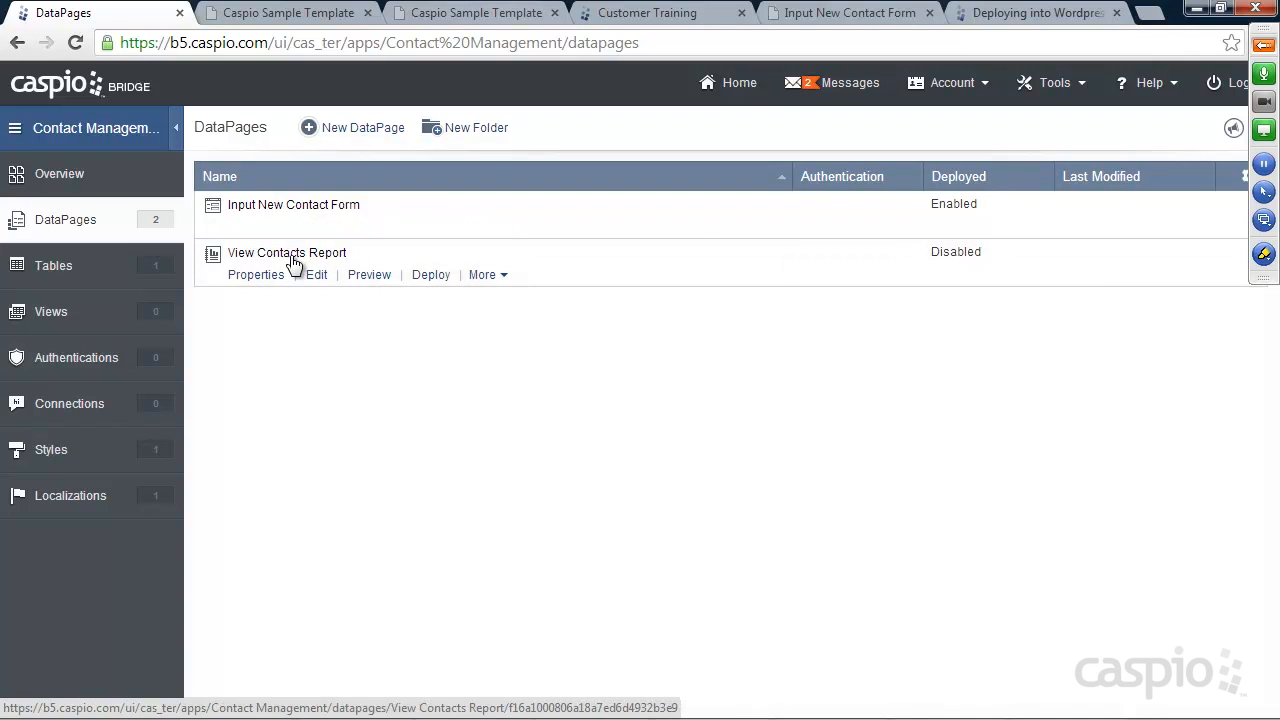
{"action": "left_click", "coordinate": [366, 279]}
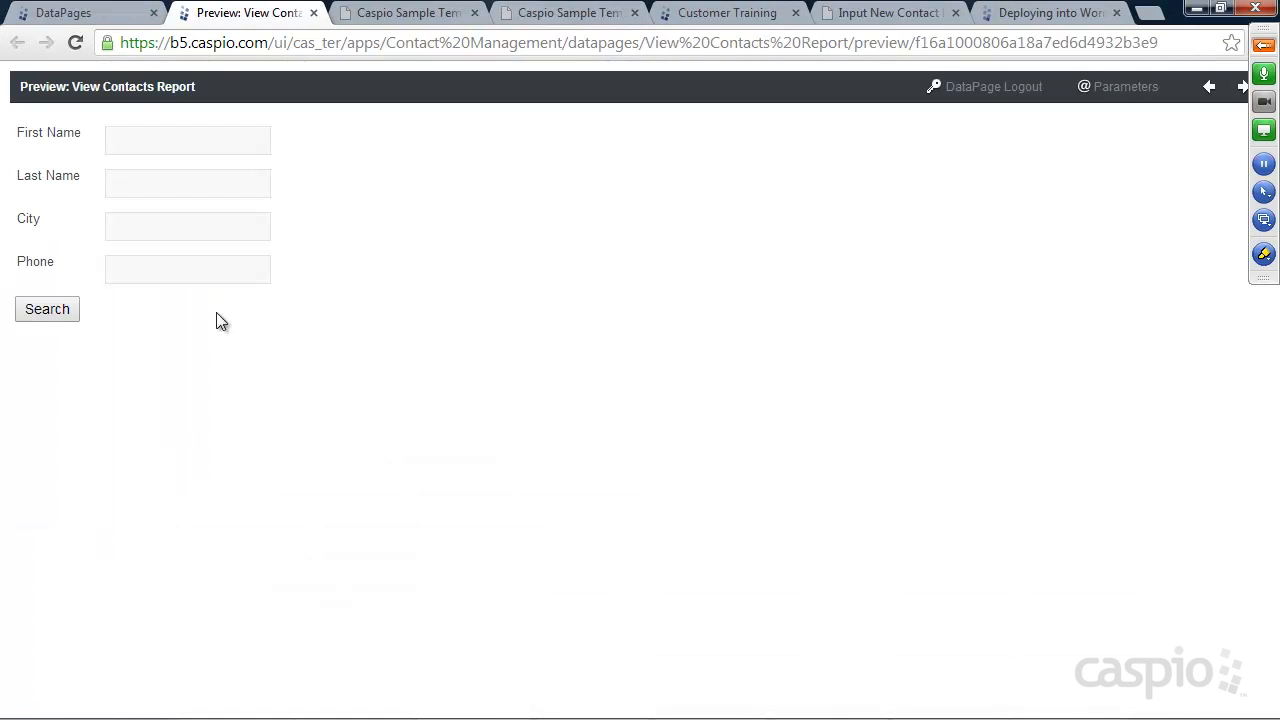
{"action": "left_click", "coordinate": [45, 312]}
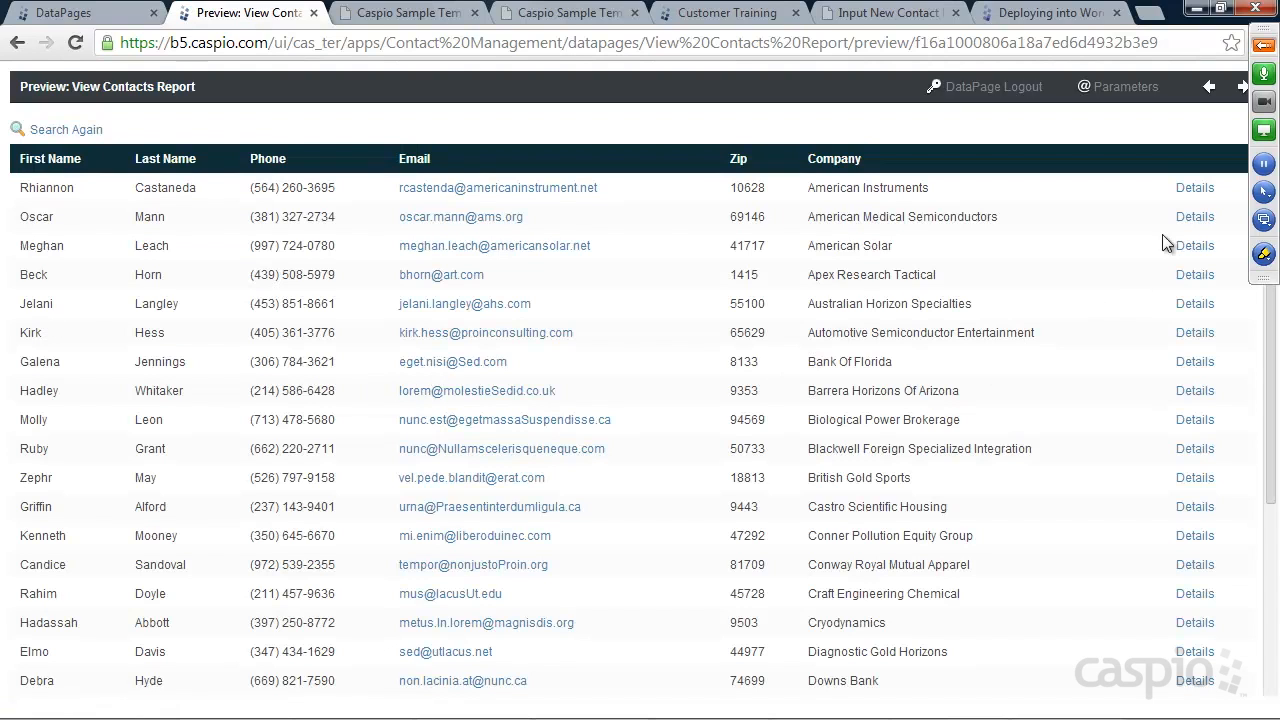
{"action": "left_click", "coordinate": [1196, 189]}
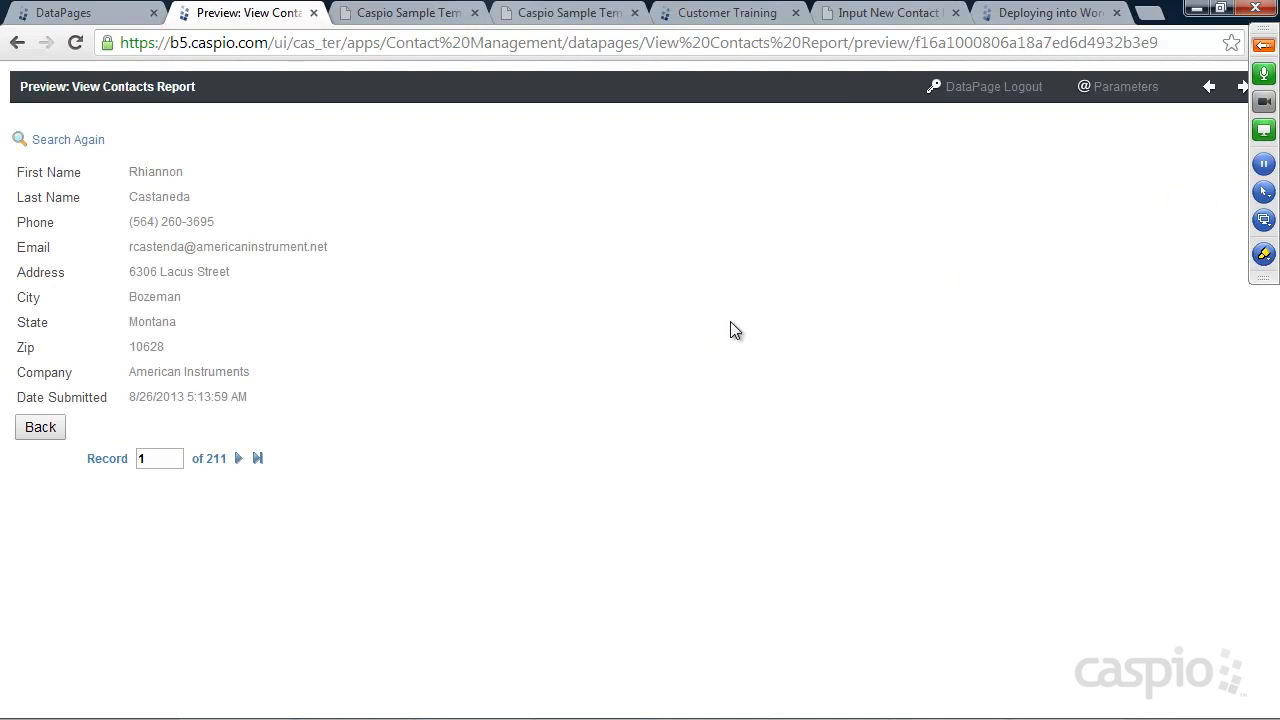
{"action": "left_click", "coordinate": [314, 14]}
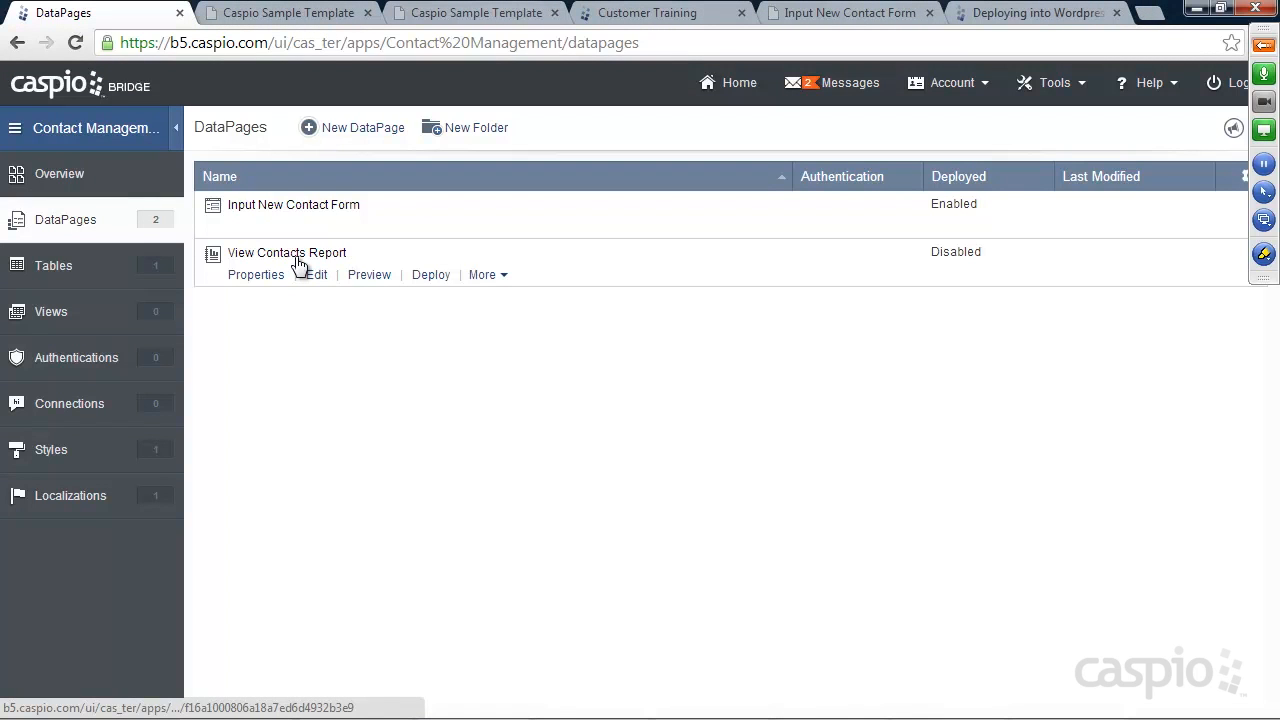
Enable deployment of View Contacts Report and copy its embed code
{"action": "left_click", "coordinate": [429, 277]}
{"action": "left_click", "coordinate": [541, 177]}
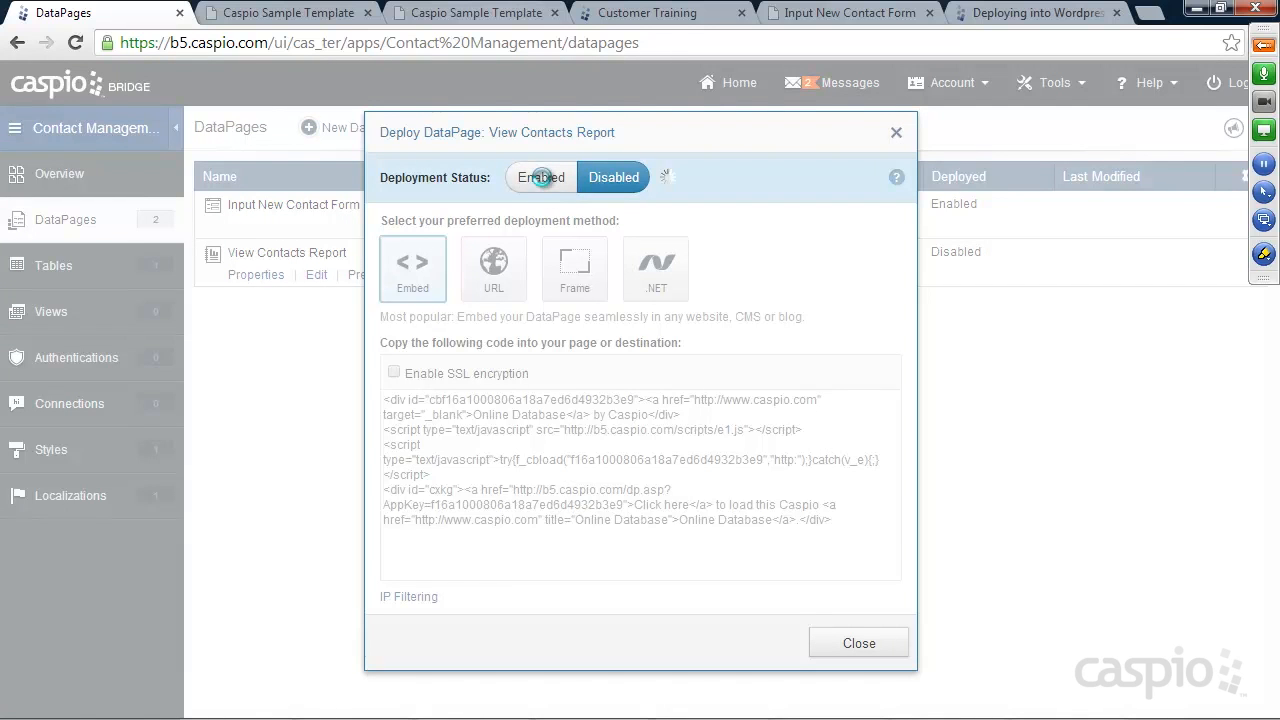
{"action": "right_click", "coordinate": [553, 421]}
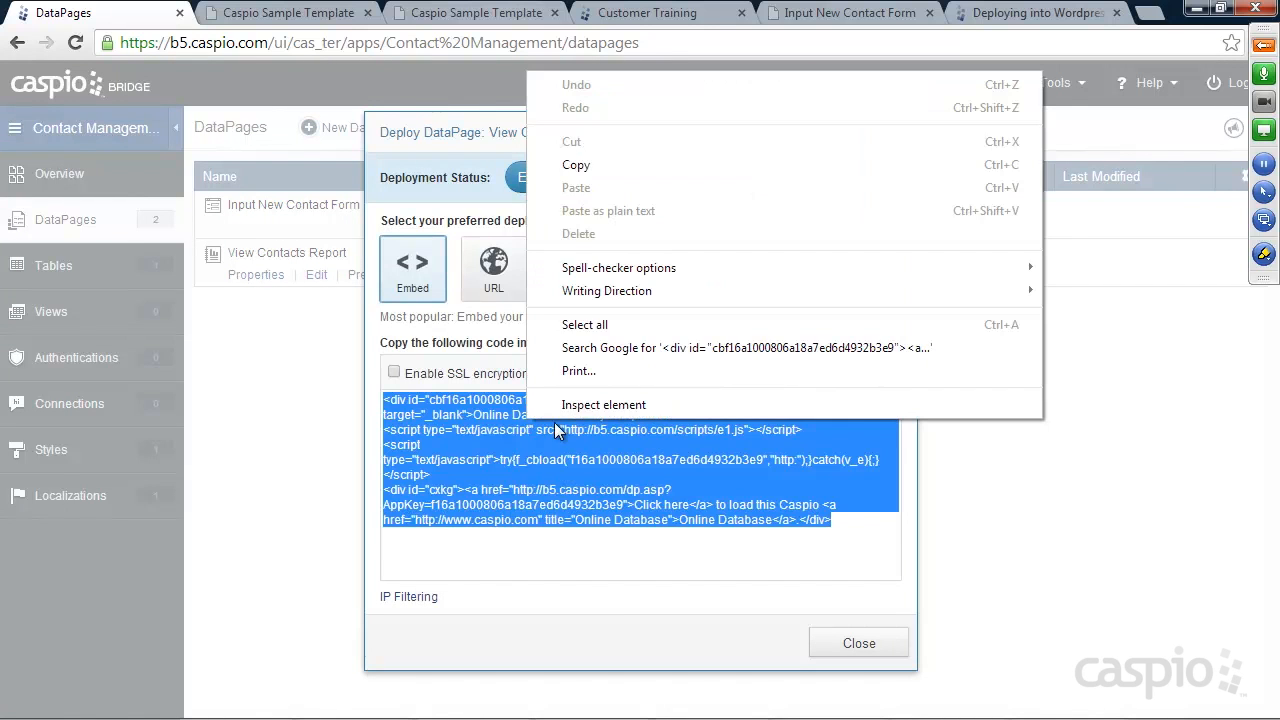
{"action": "left_click", "coordinate": [594, 164]}
{"action": "left_click", "coordinate": [846, 643]}
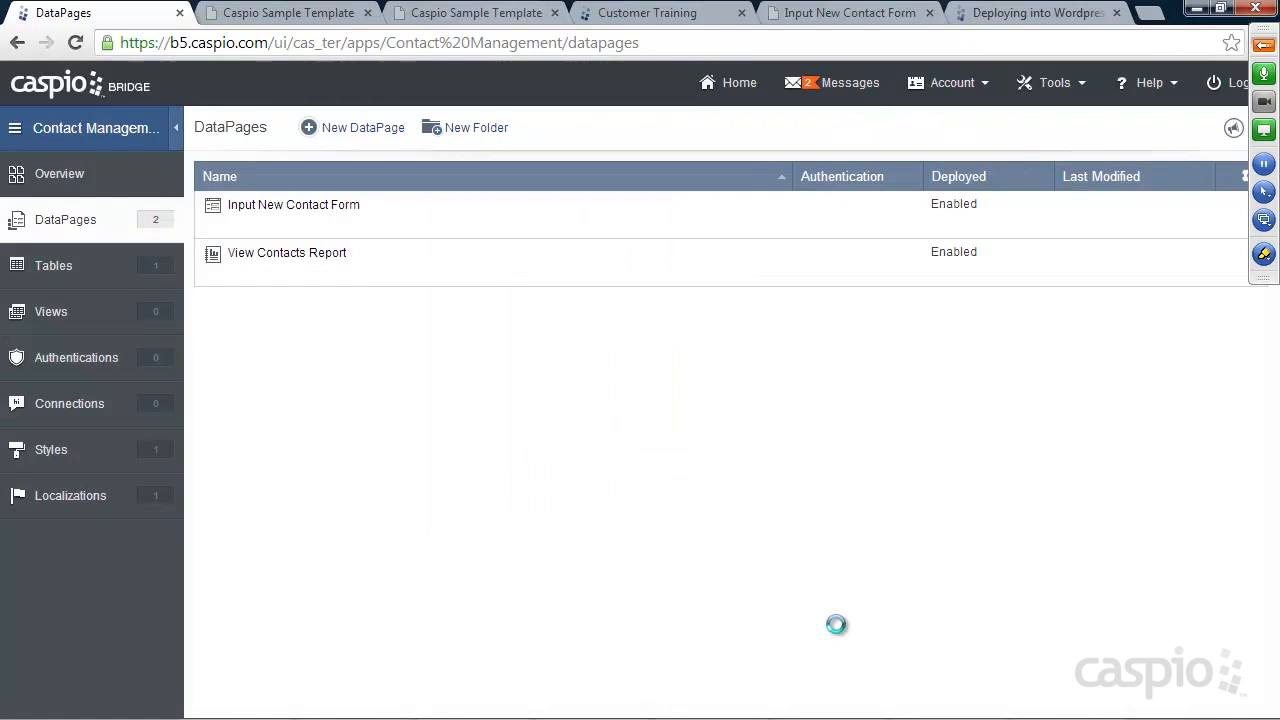
{"action": "left_click", "coordinate": [838, 713]}
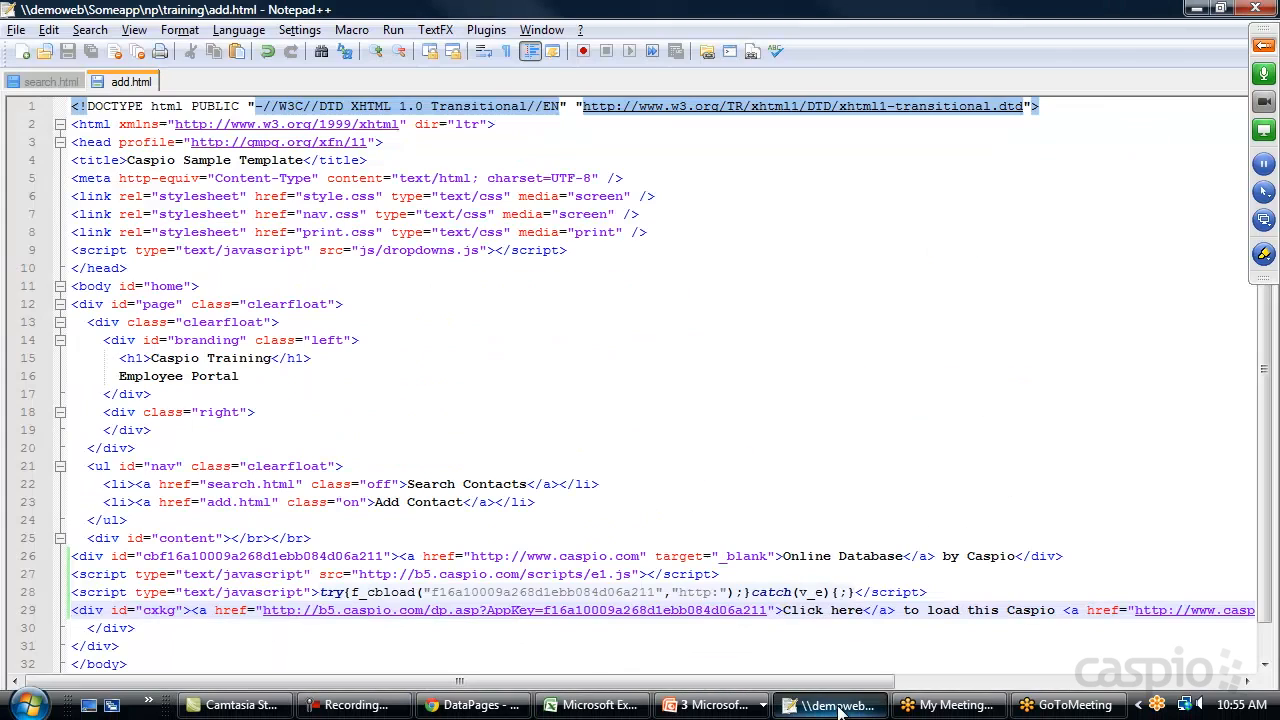
Paste the embed code over Placeholder on line 26 of search.html and save it
{"action": "left_click", "coordinate": [44, 84]}
{"action": "left_click_drag", "start_coordinate": [173, 556], "coordinate": [70, 556]}
{"action": "key", "text": "ctrl+v"}
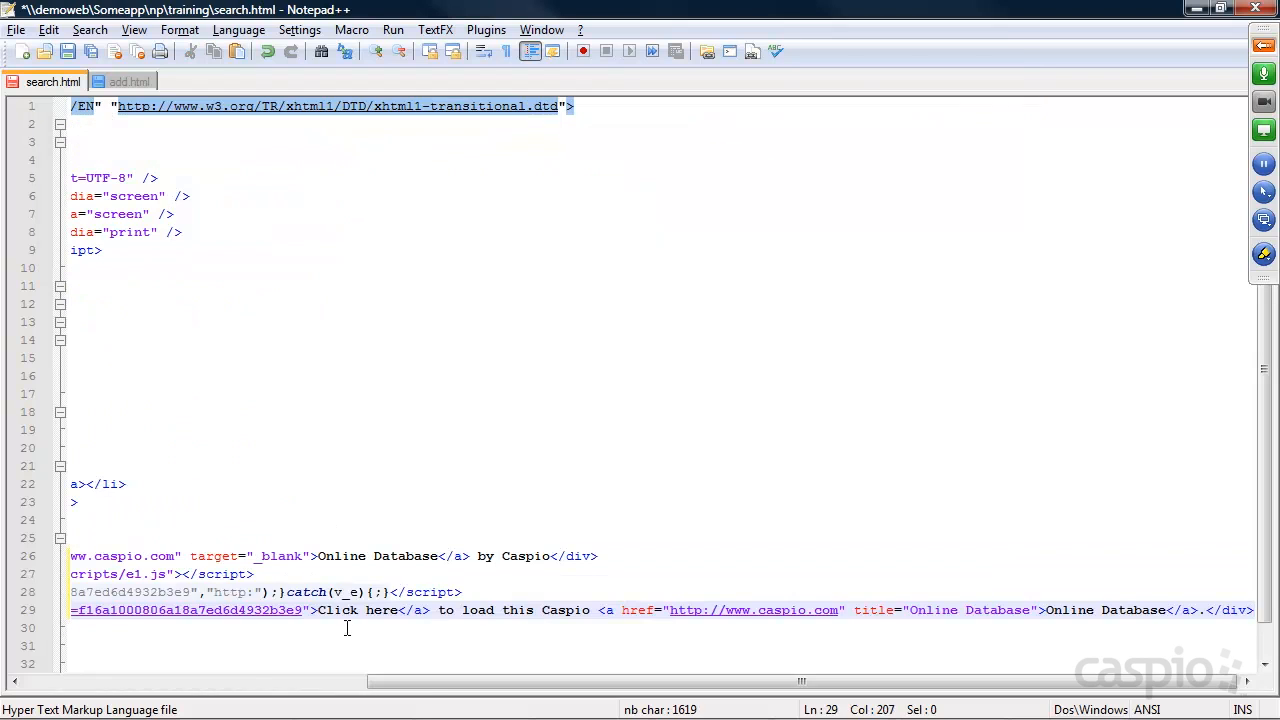
{"action": "left_click_drag", "start_coordinate": [429, 689], "coordinate": [84, 690]}
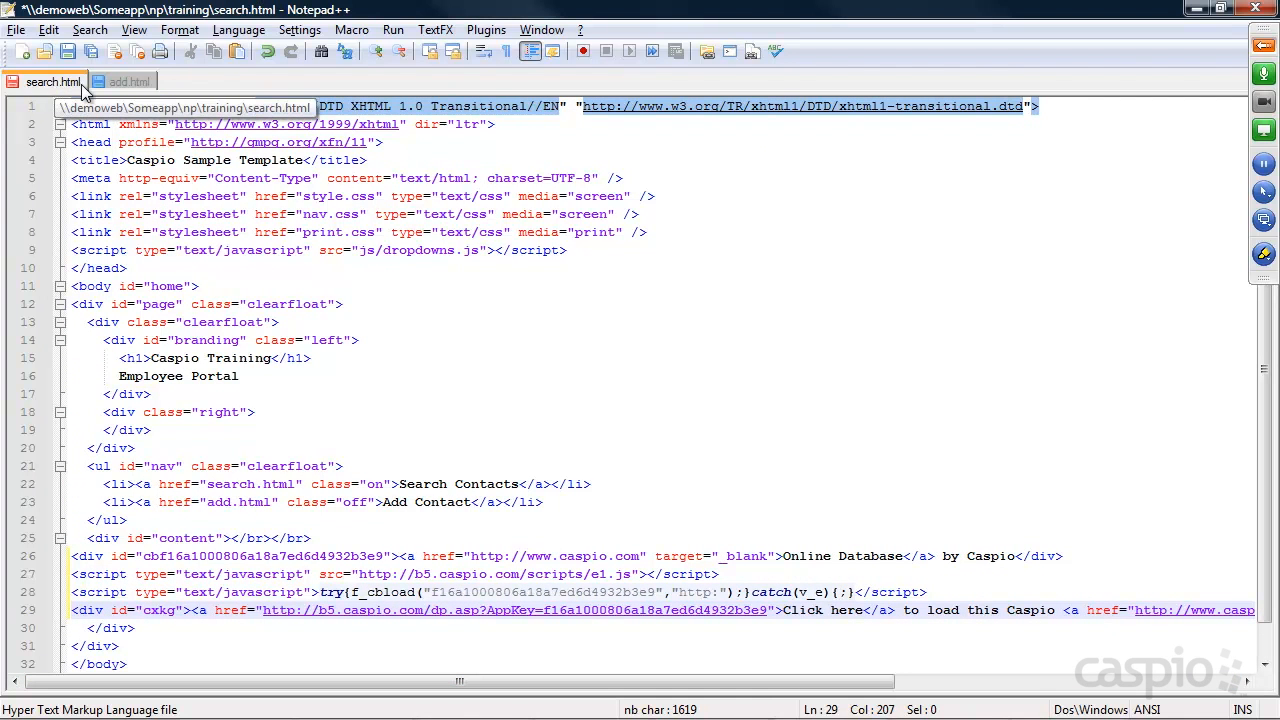
{"action": "key", "text": "ctrl+s"}
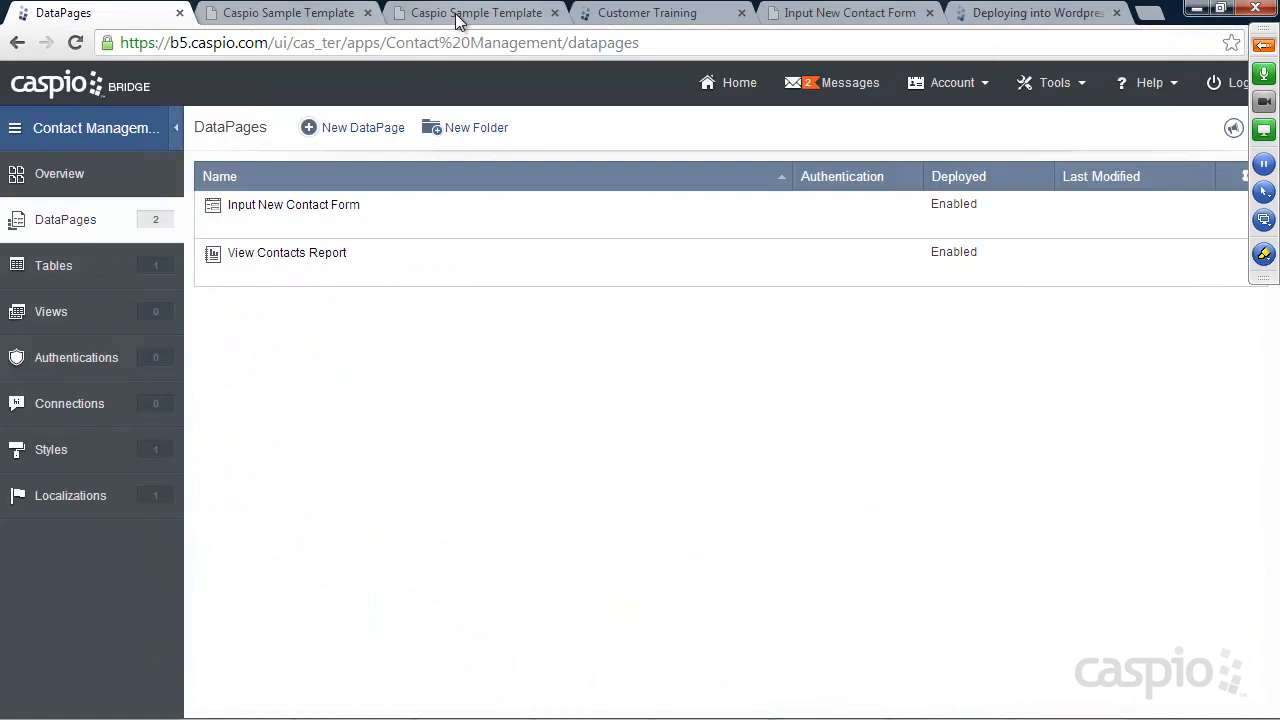
Open Search Contacts on the training site and reload it to load the embedded report
{"action": "left_click", "coordinate": [462, 16]}
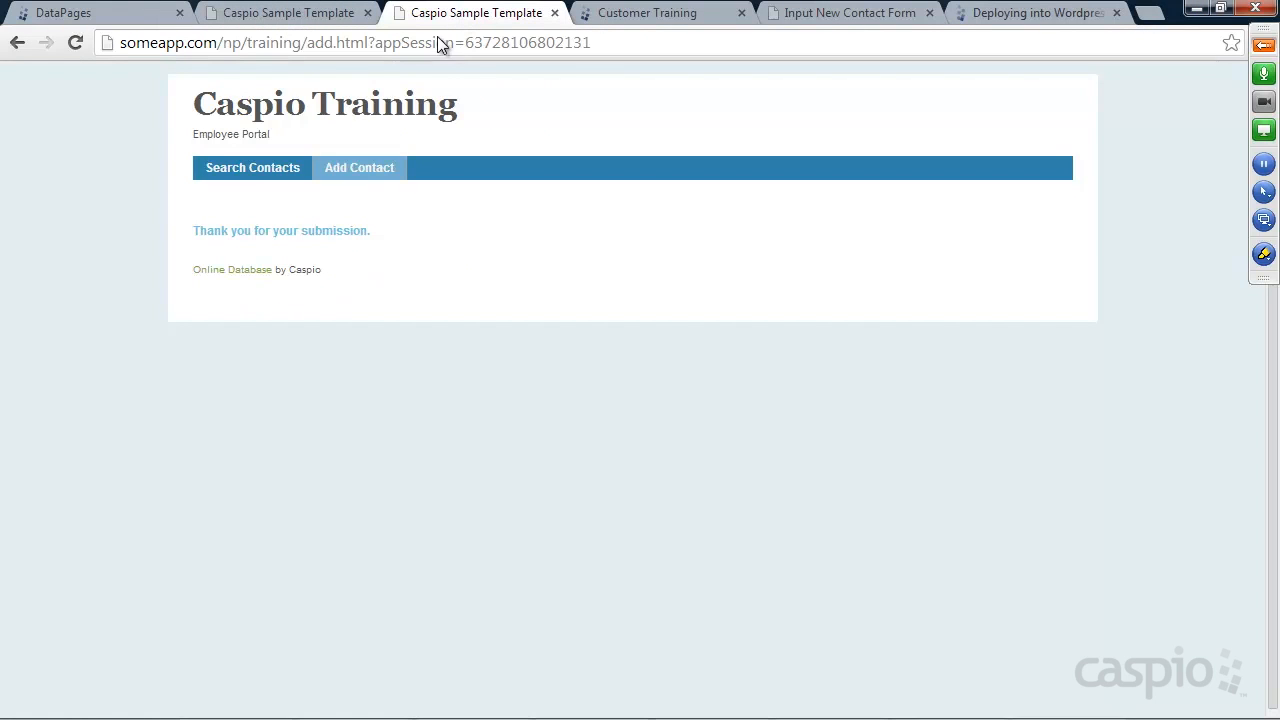
{"action": "left_click", "coordinate": [243, 170]}
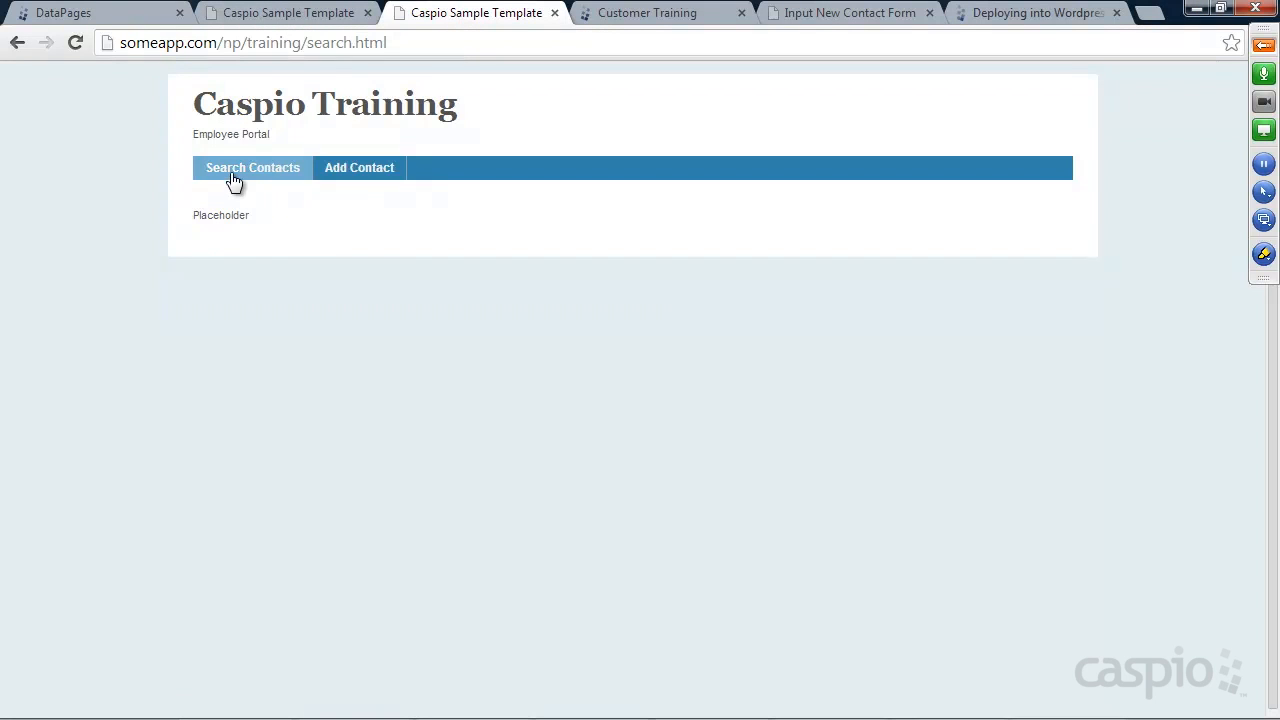
{"action": "left_click", "coordinate": [75, 44]}
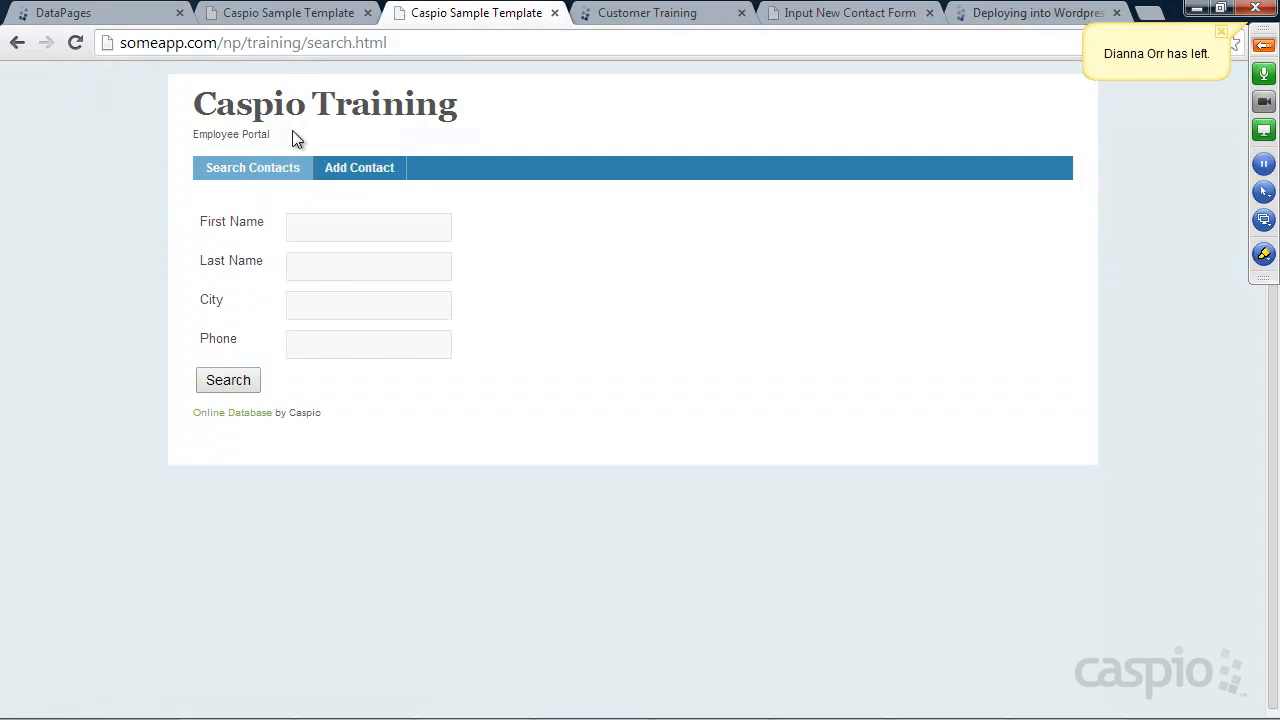
{"action": "left_click", "coordinate": [364, 168]}
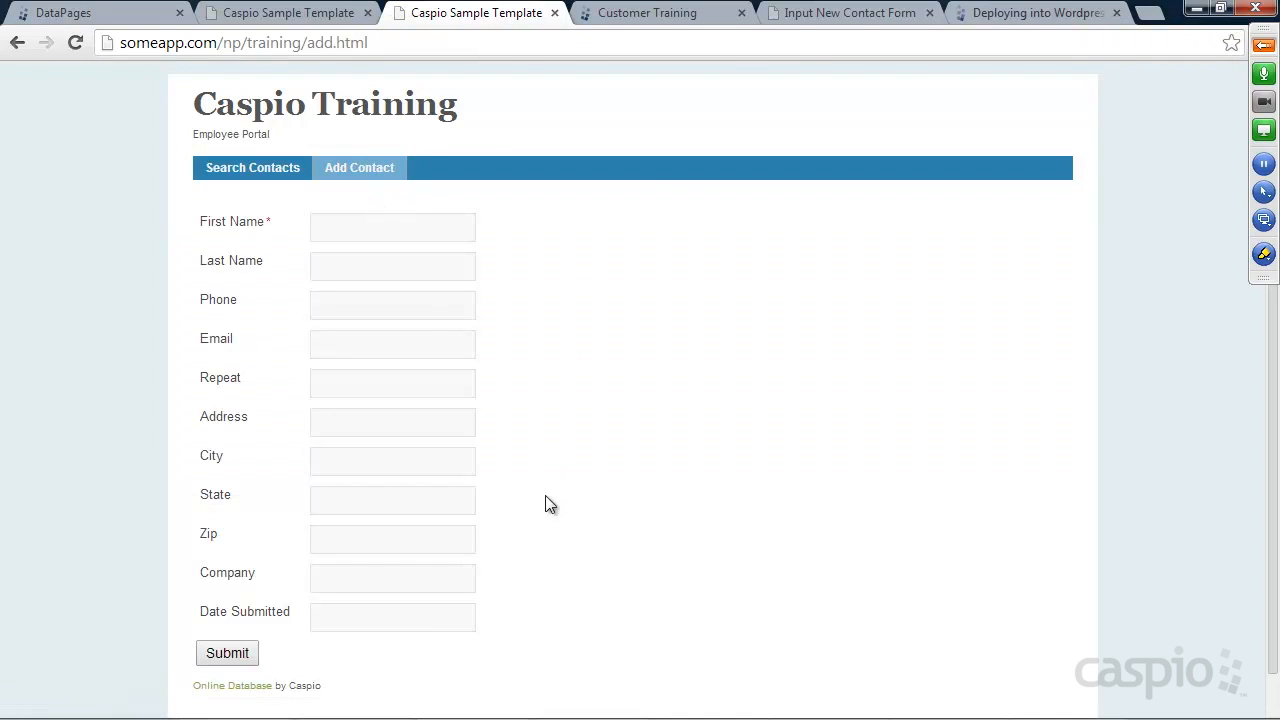
{"action": "left_click", "coordinate": [242, 172]}
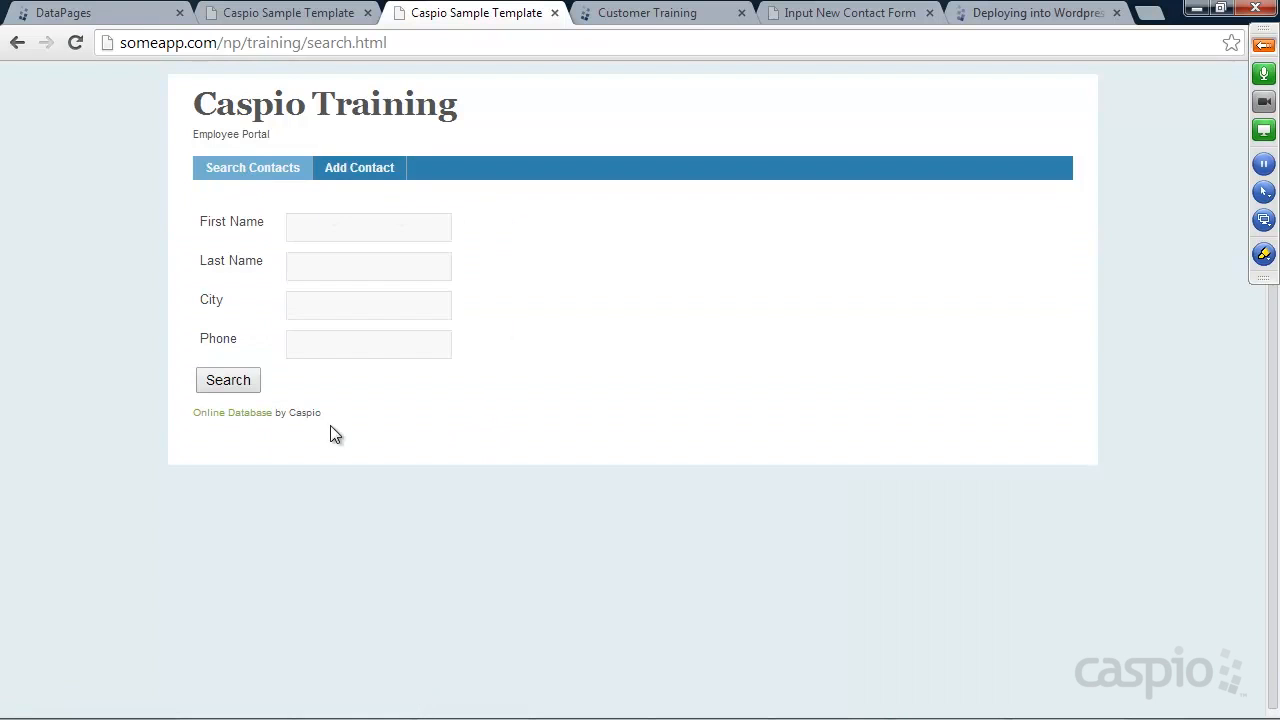
Run an empty search returning 211 records and view the first contact's details
{"action": "left_click", "coordinate": [224, 385]}
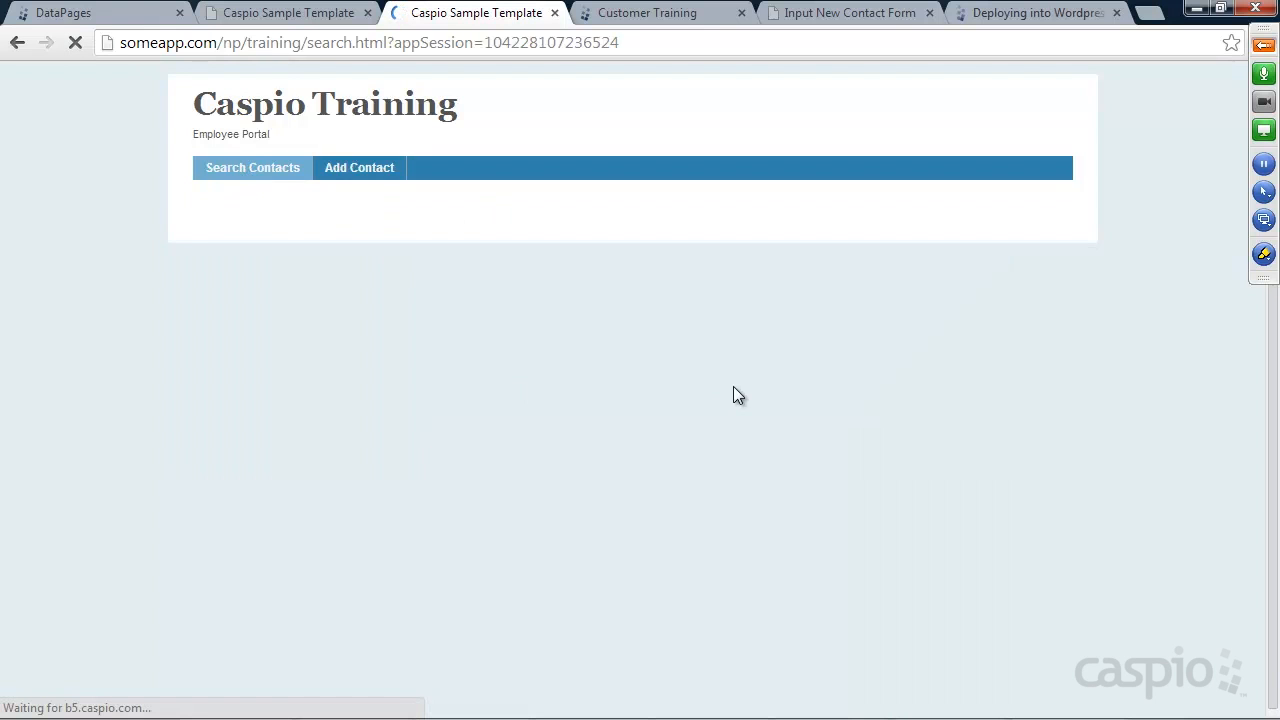
{"action": "scroll", "coordinate": [948, 372], "scroll_direction": "down", "scroll_amount": 4}
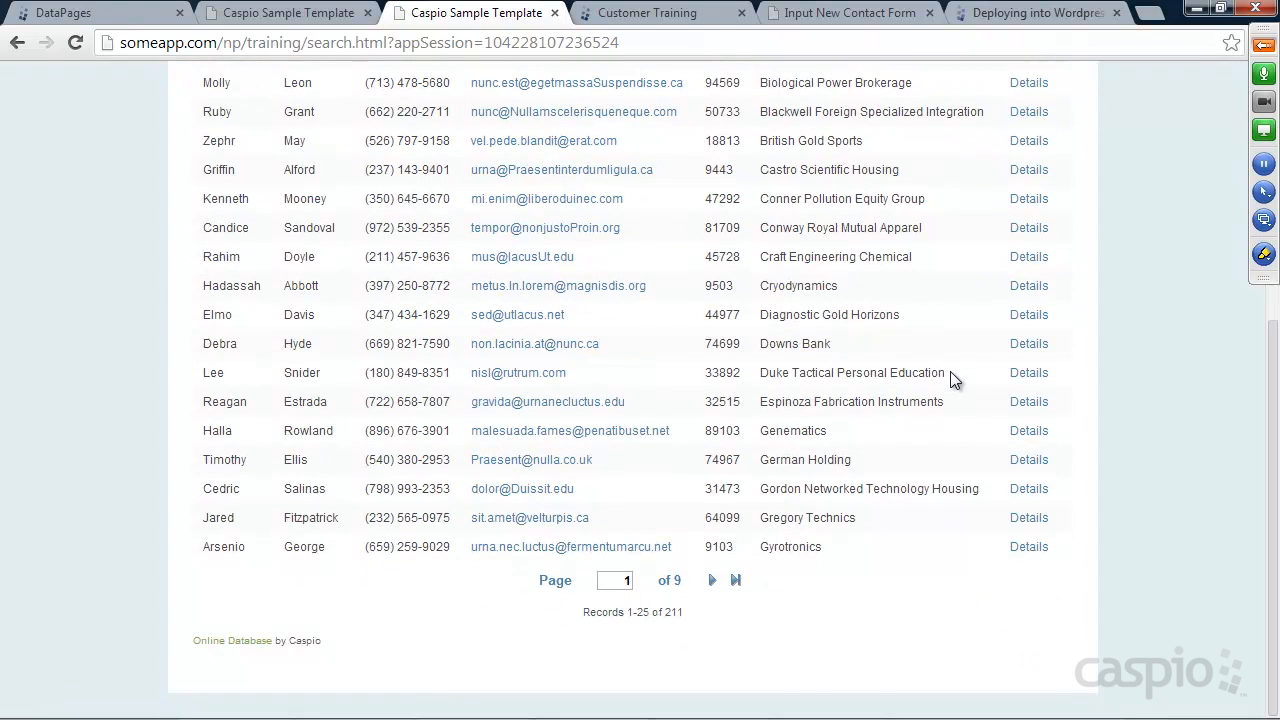
{"action": "scroll", "coordinate": [952, 372], "scroll_direction": "up", "scroll_amount": 4}
{"action": "left_click", "coordinate": [1033, 282]}
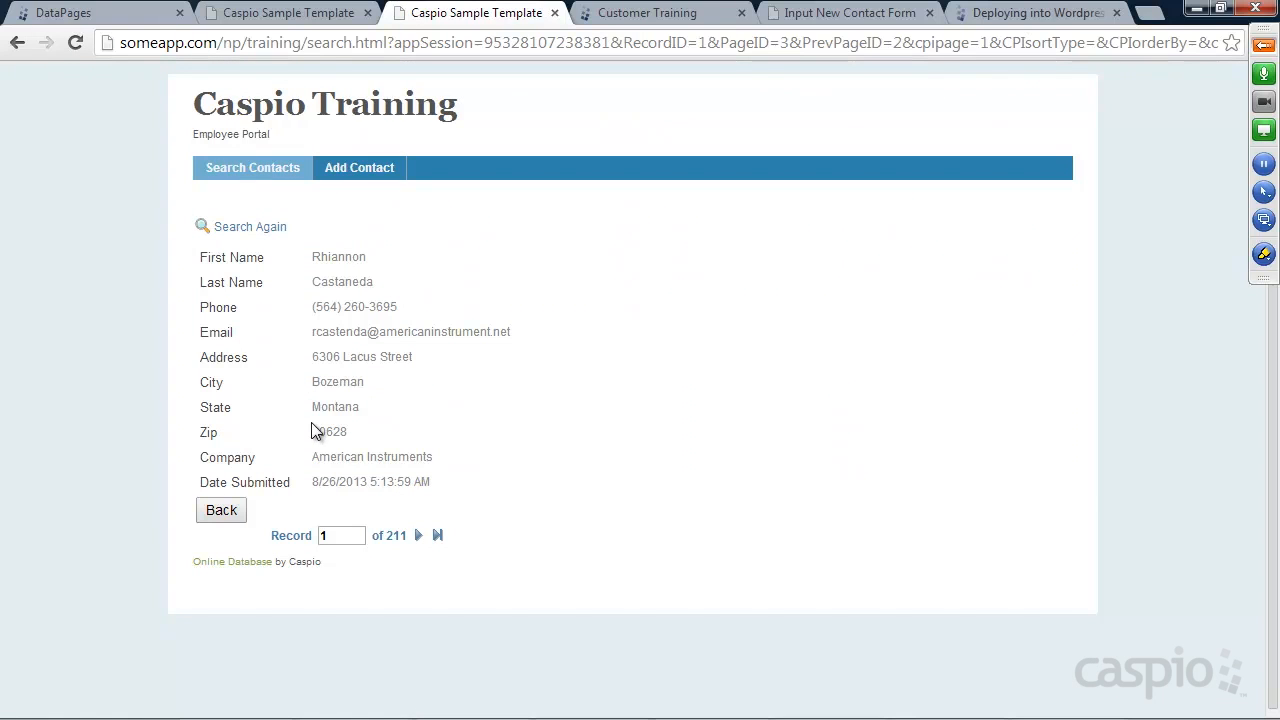
{"action": "left_click", "coordinate": [350, 178]}
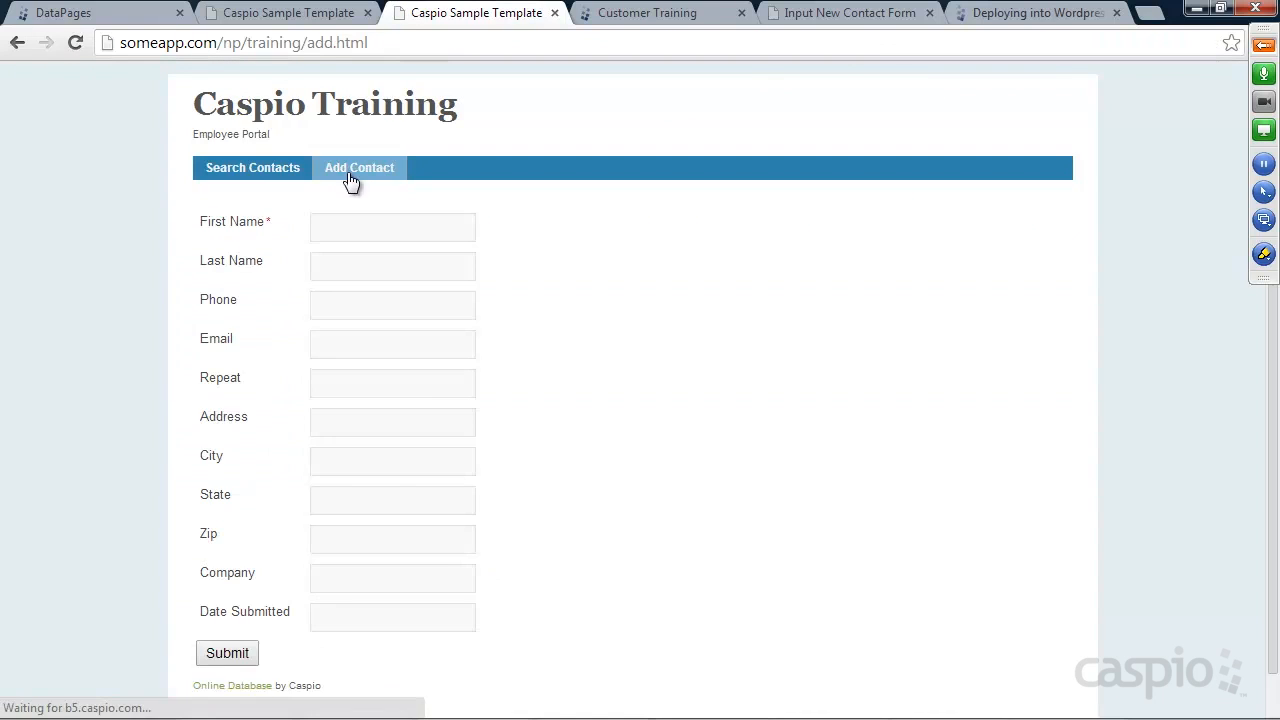
Submit a new contact with a first and last name on the training site
{"action": "left_click", "coordinate": [352, 221]}
{"action": "key", "text": "Tab"}
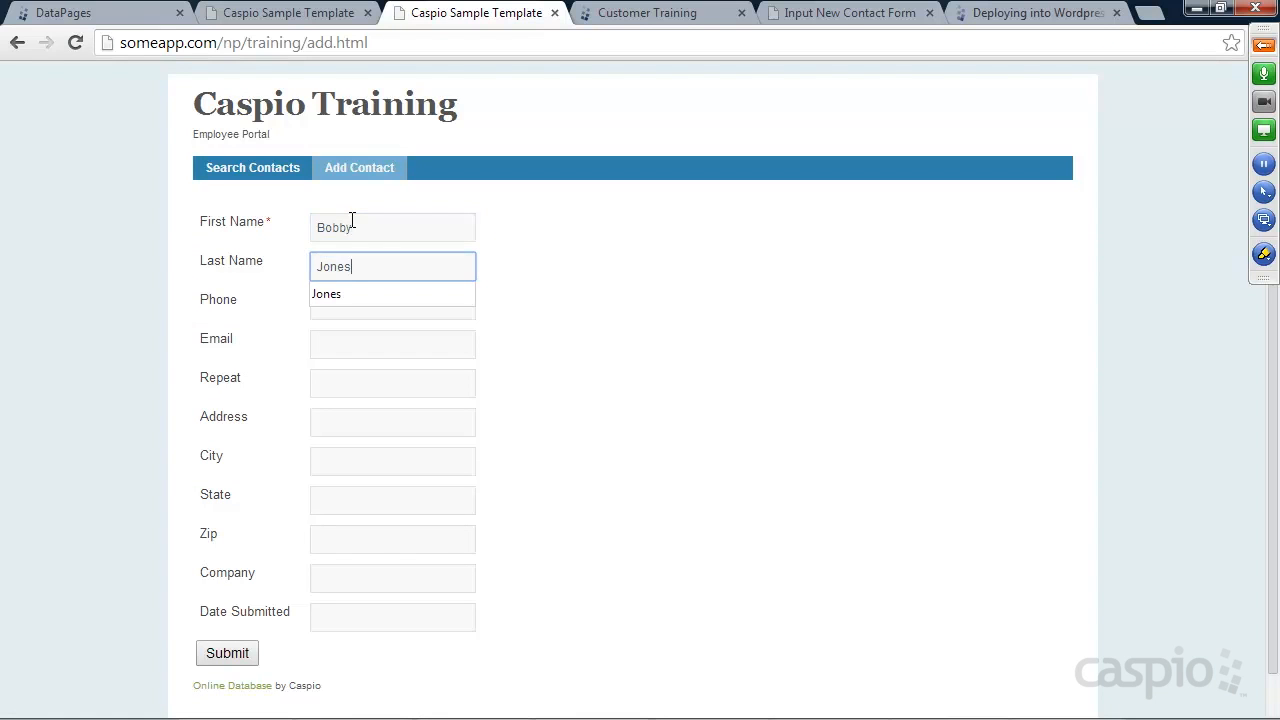
{"action": "left_click", "coordinate": [231, 653]}
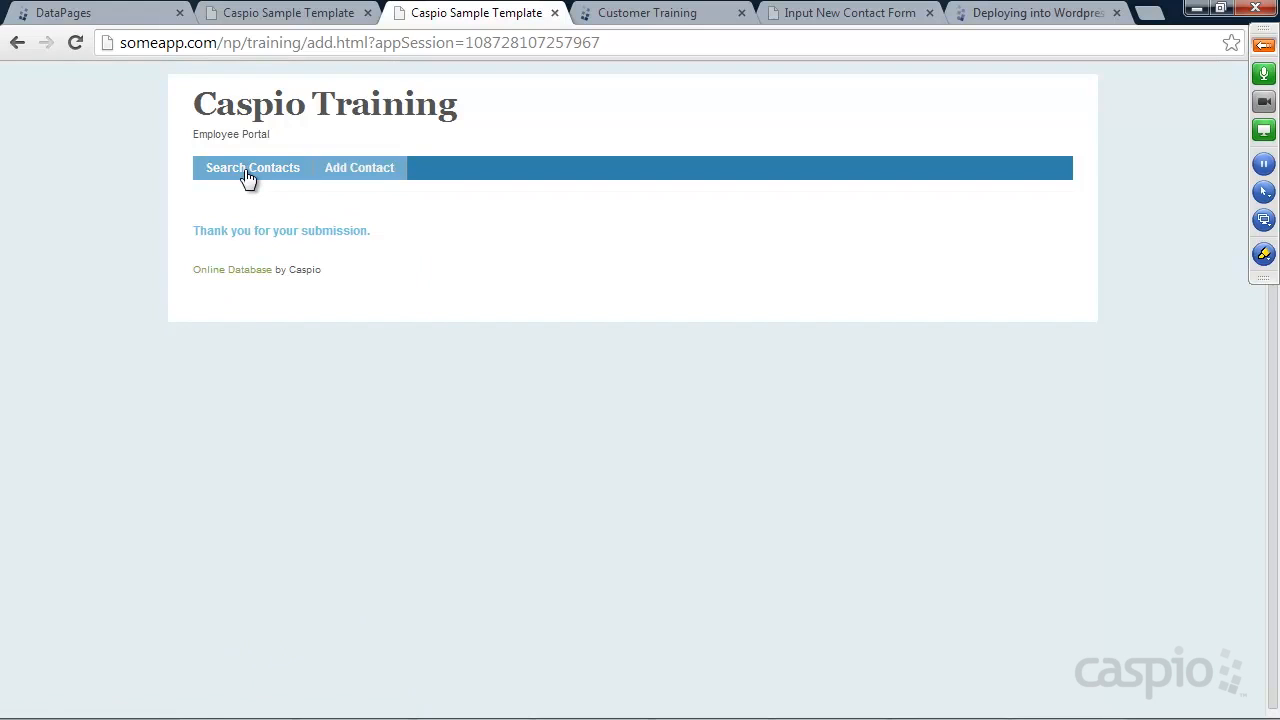
Search contacts by the autocomplete-suggested first name for one result, then return to DataPages
{"action": "left_click", "coordinate": [247, 169]}
{"action": "left_click", "coordinate": [328, 229]}
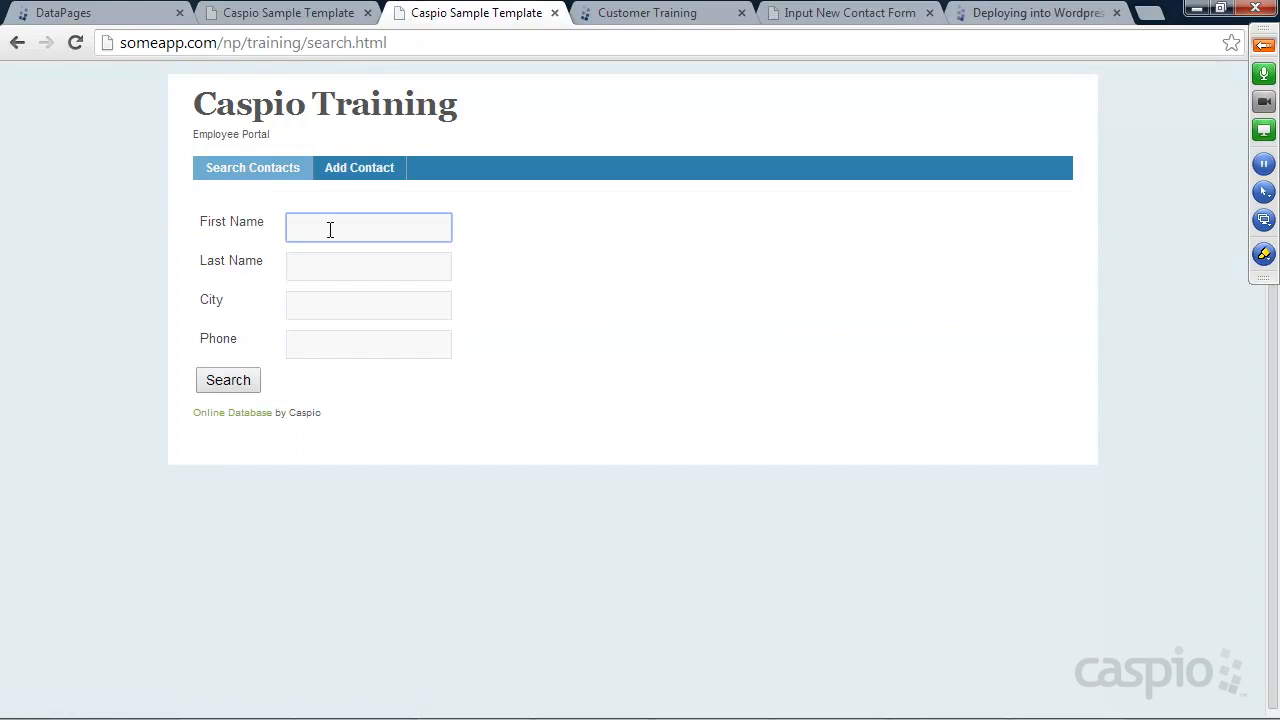
{"action": "type", "text": "b"}
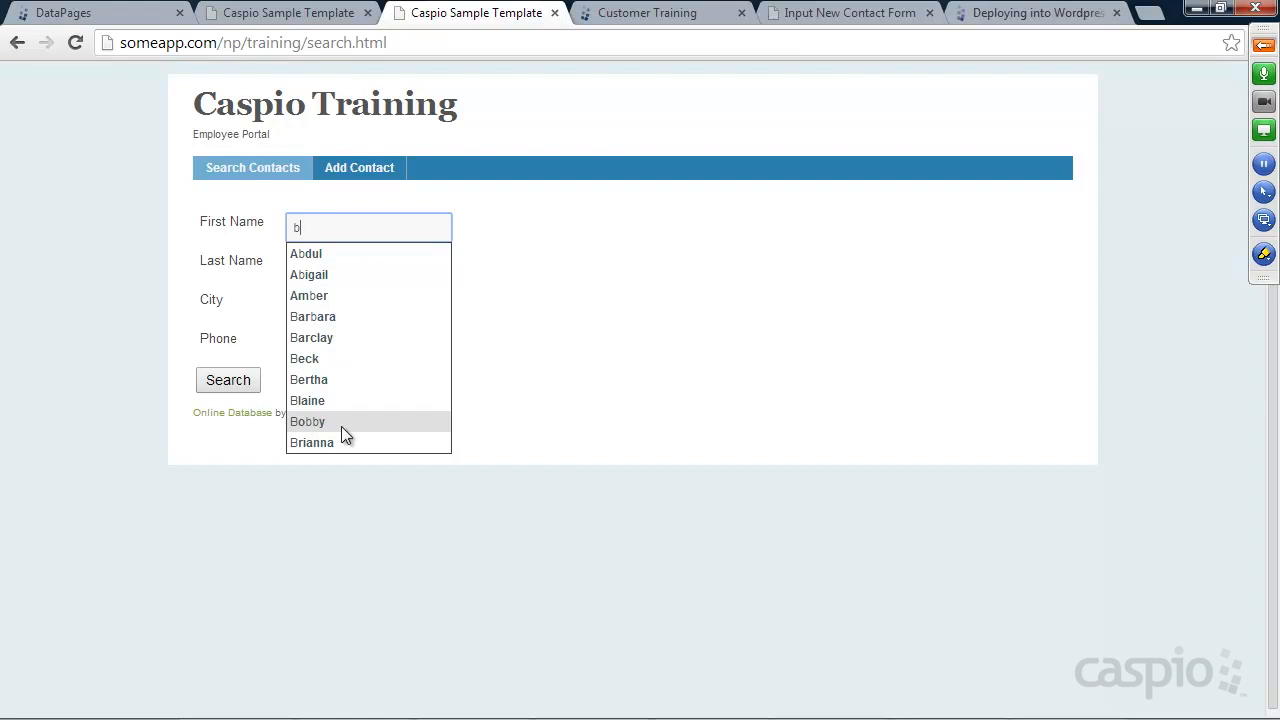
{"action": "type", "text": "o"}
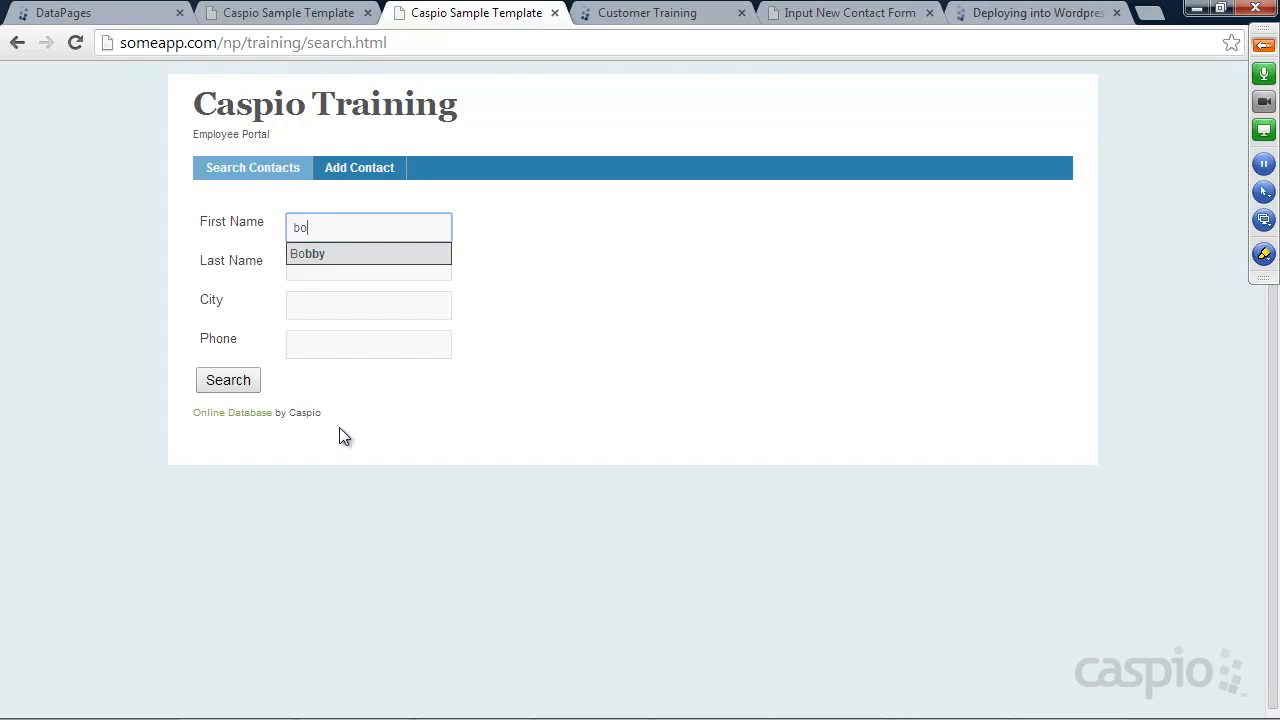
{"action": "left_click", "coordinate": [312, 253]}
{"action": "left_click", "coordinate": [252, 382]}
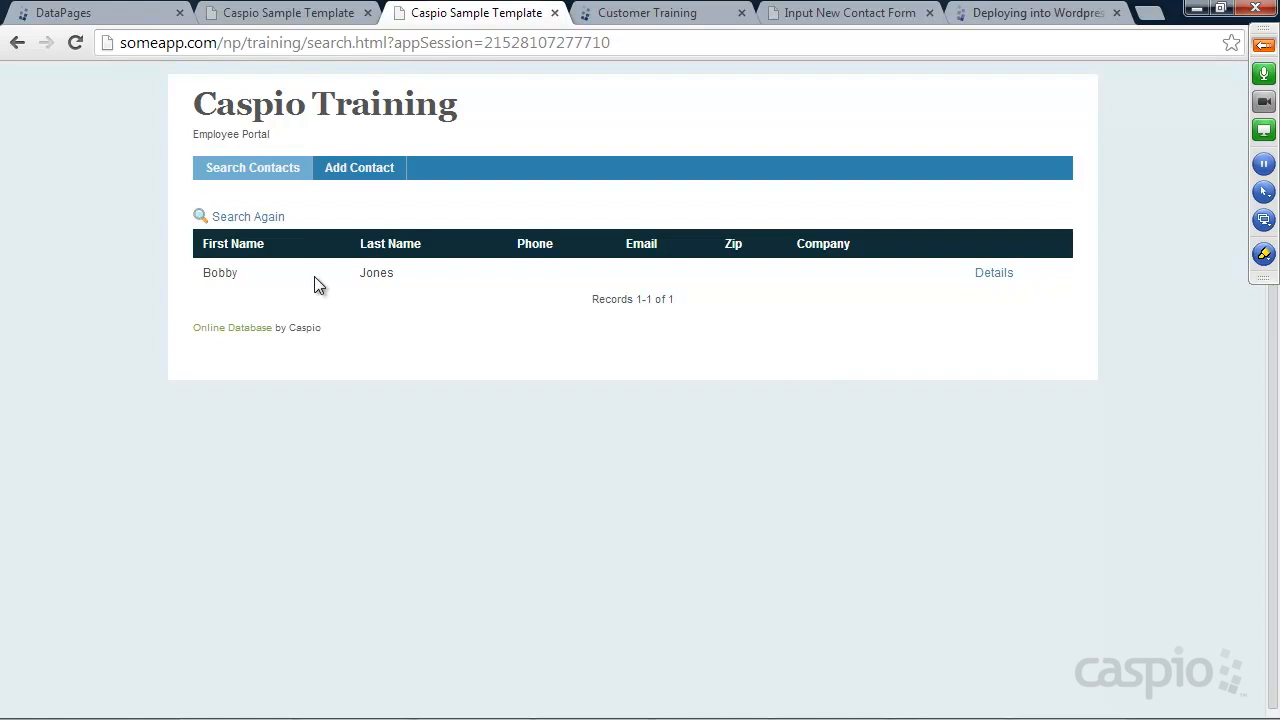
{"action": "left_click", "coordinate": [75, 13]}
{"action": "mouse_move", "coordinate": [260, 236]}
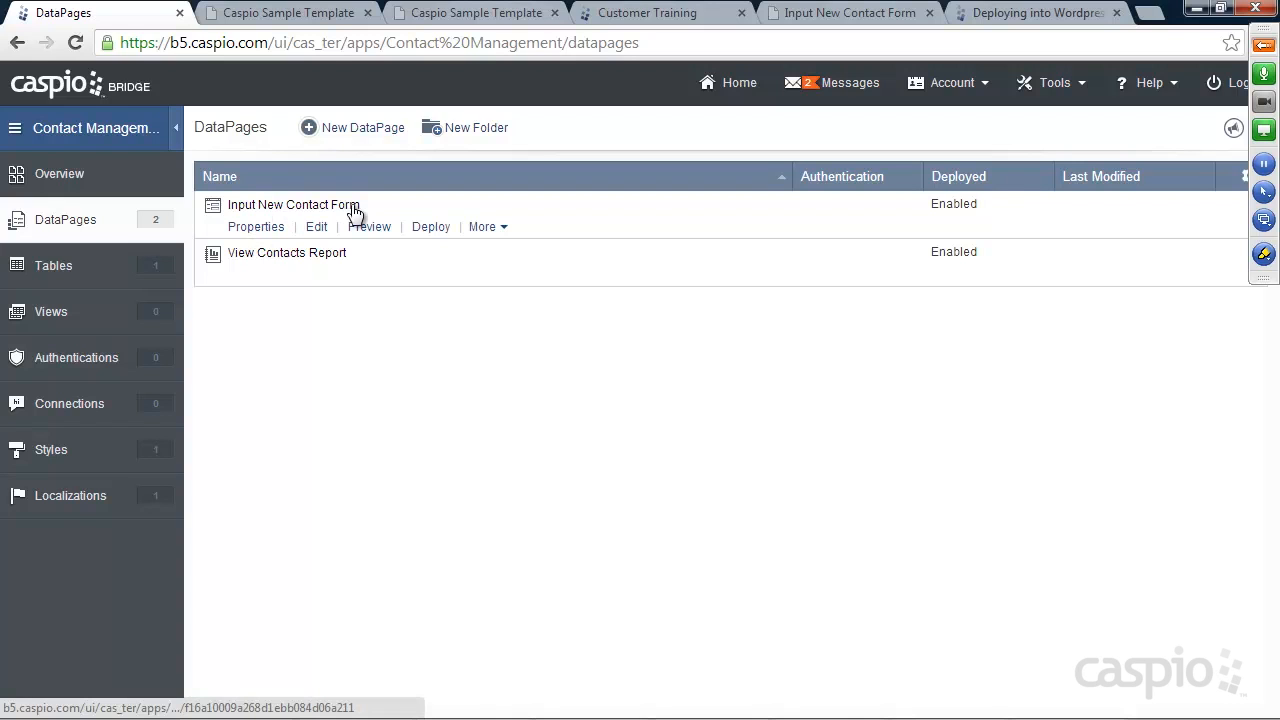
Expand the GoToMeeting control panel, showing 8 of 26 attendees connected
{"action": "mouse_move", "coordinate": [294, 249]}
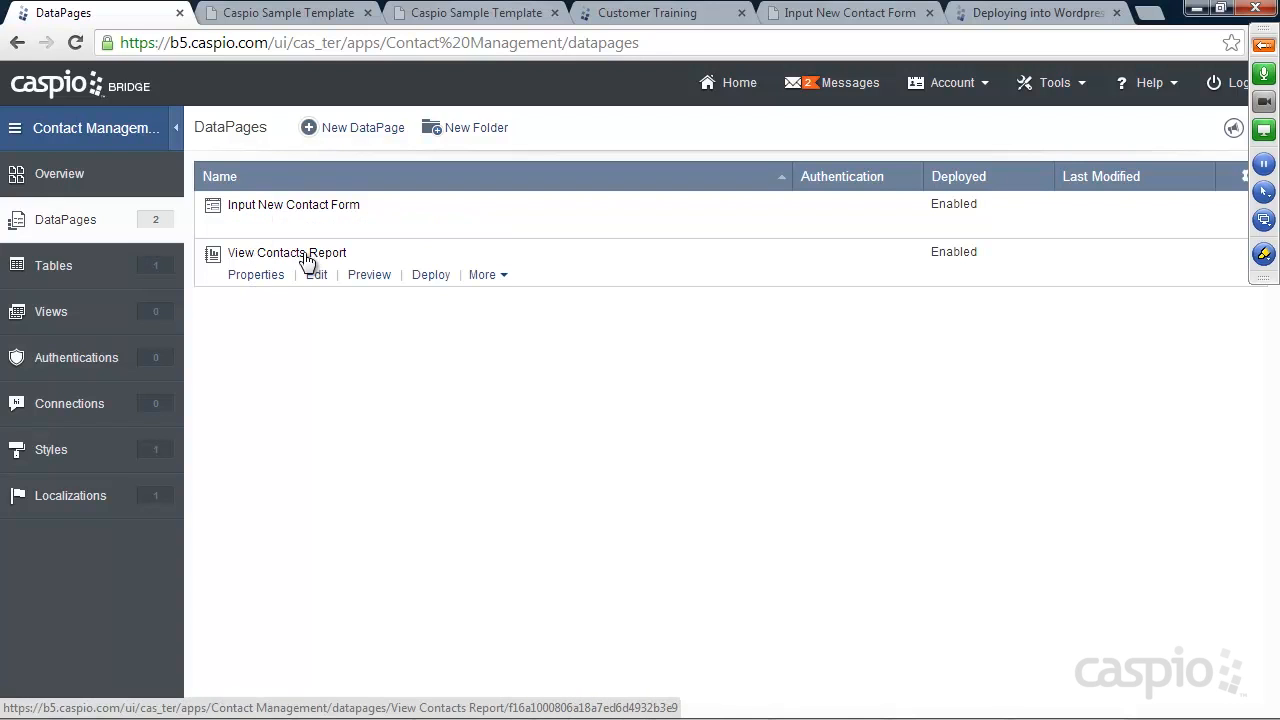
{"action": "mouse_move", "coordinate": [397, 232]}
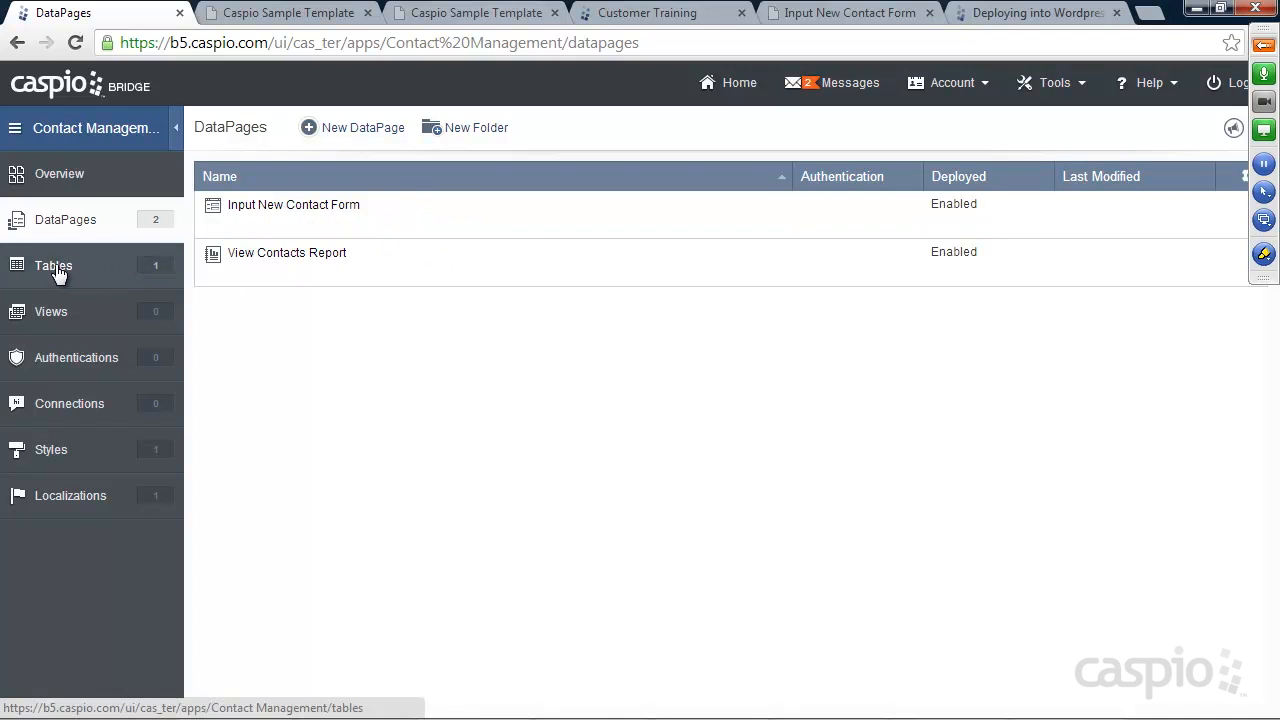
{"action": "left_click", "coordinate": [1264, 45]}
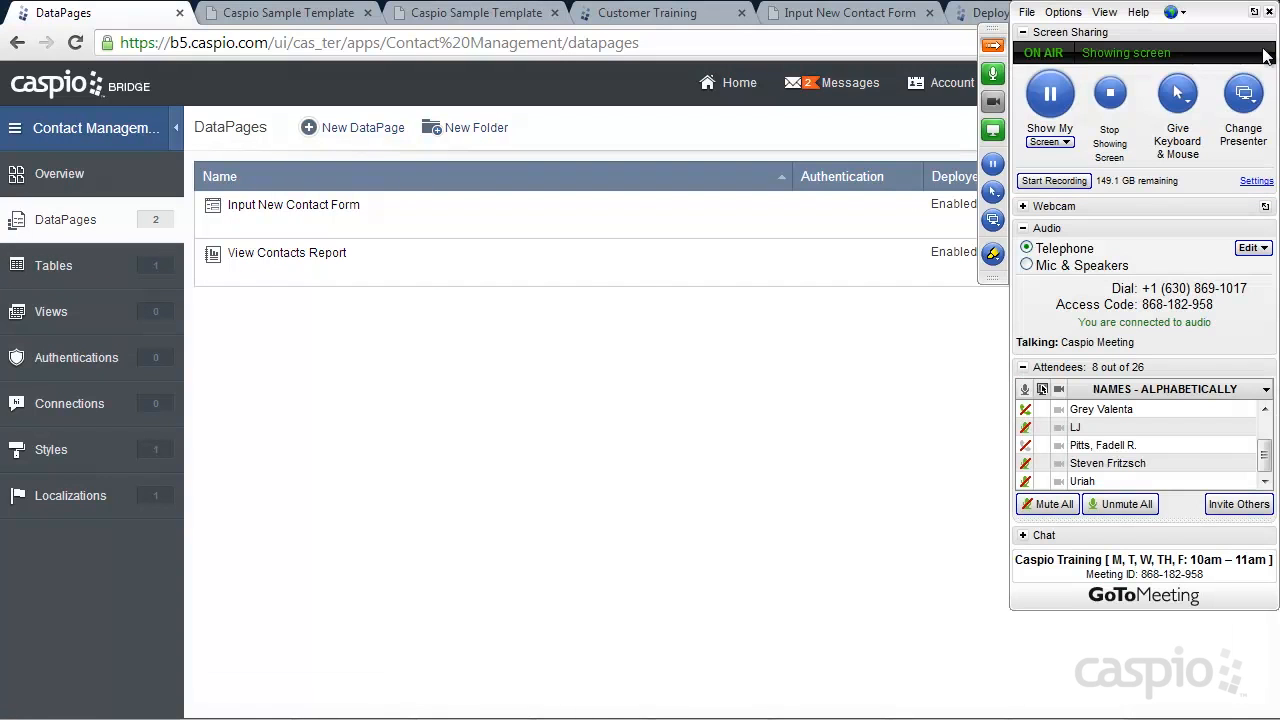
Unmute all attendees, collapse and re-expand Attendees, and start a chat message
{"action": "left_click", "coordinate": [1127, 505]}
{"action": "left_click", "coordinate": [1023, 368]}
{"action": "left_click", "coordinate": [1023, 368]}
{"action": "left_click", "coordinate": [1038, 538]}
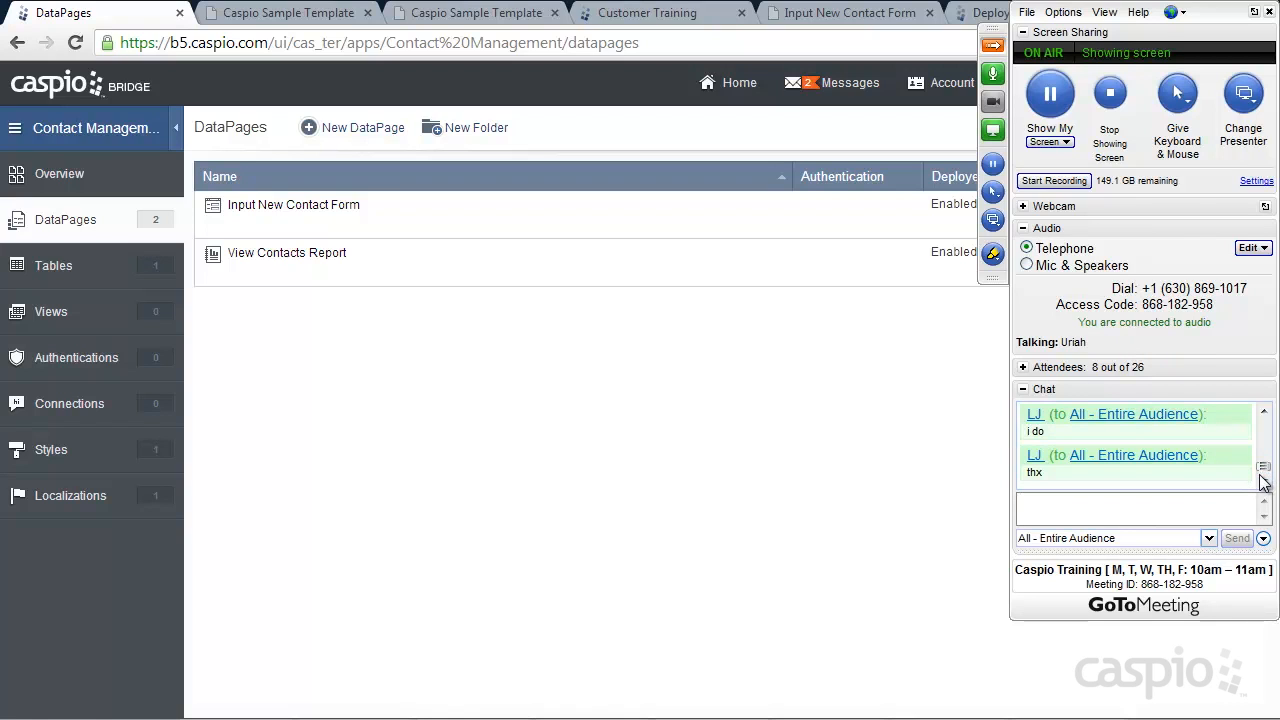
{"action": "left_click", "coordinate": [1103, 506]}
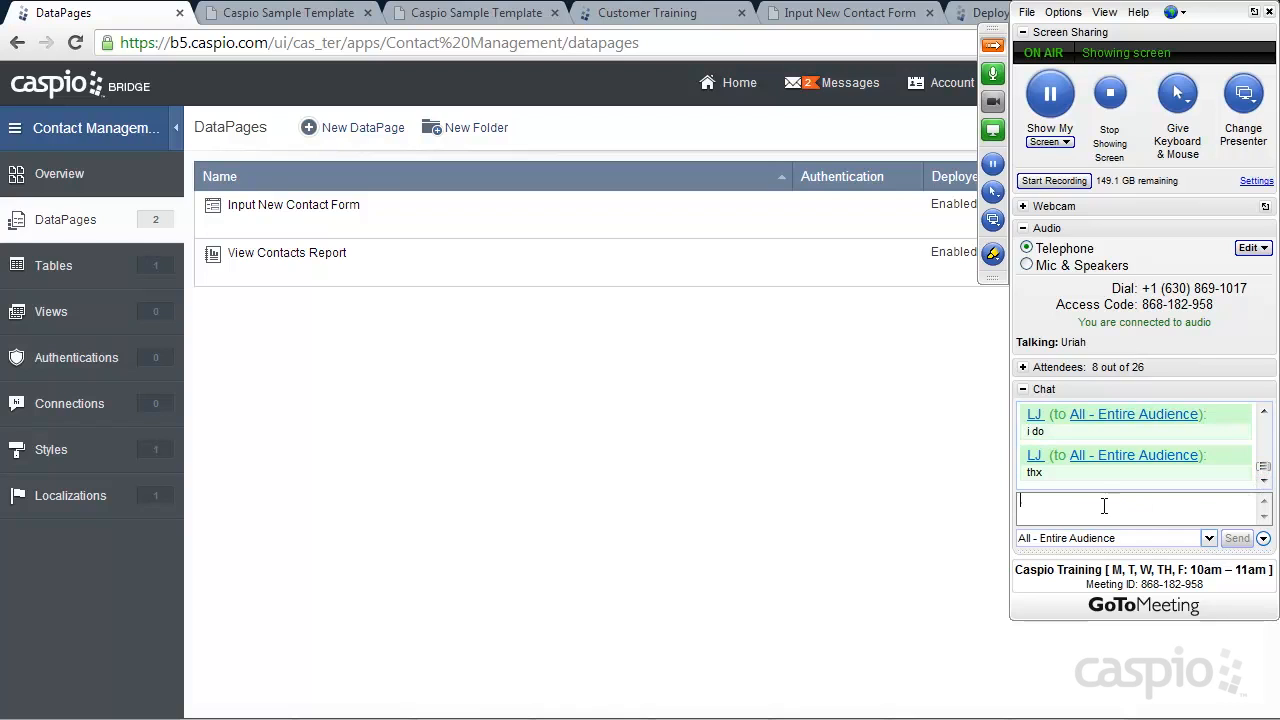
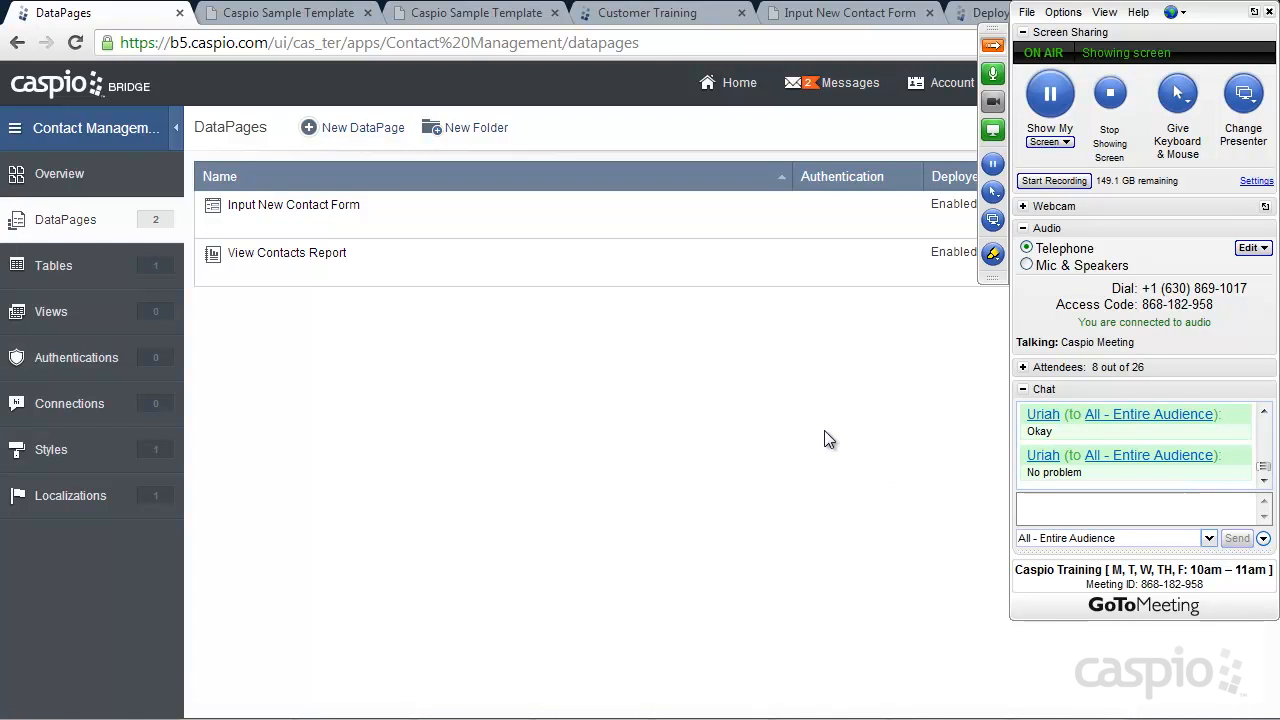
Advance the PowerPoint slide show past the Deployment slide to the Thank you slide
{"action": "key", "text": "alt+Tab"}
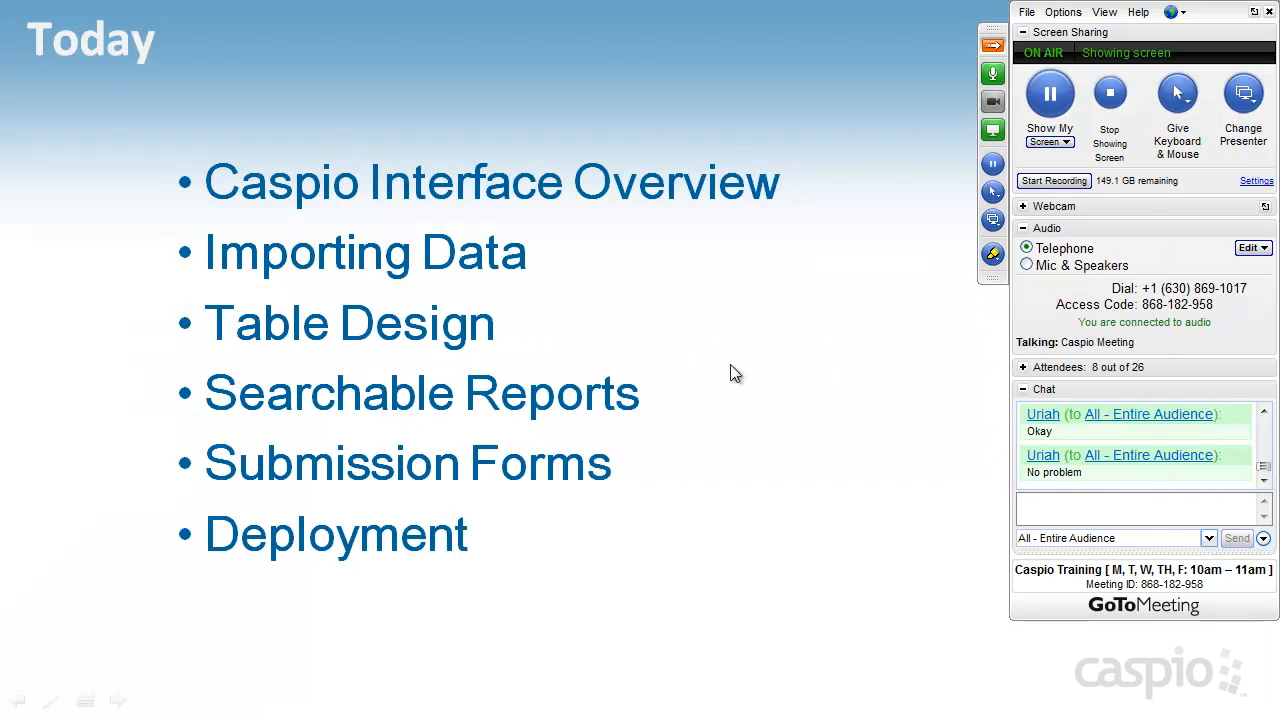
{"action": "left_click", "coordinate": [510, 361]}
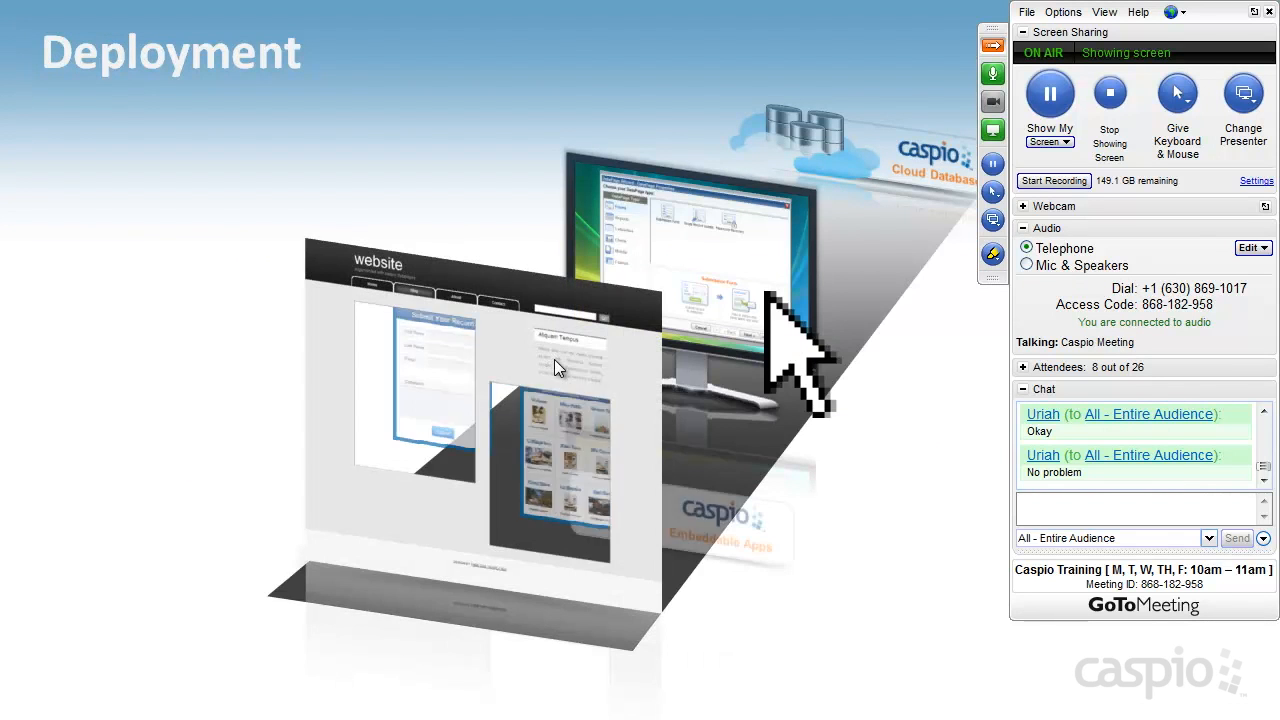
{"action": "left_click", "coordinate": [554, 359]}
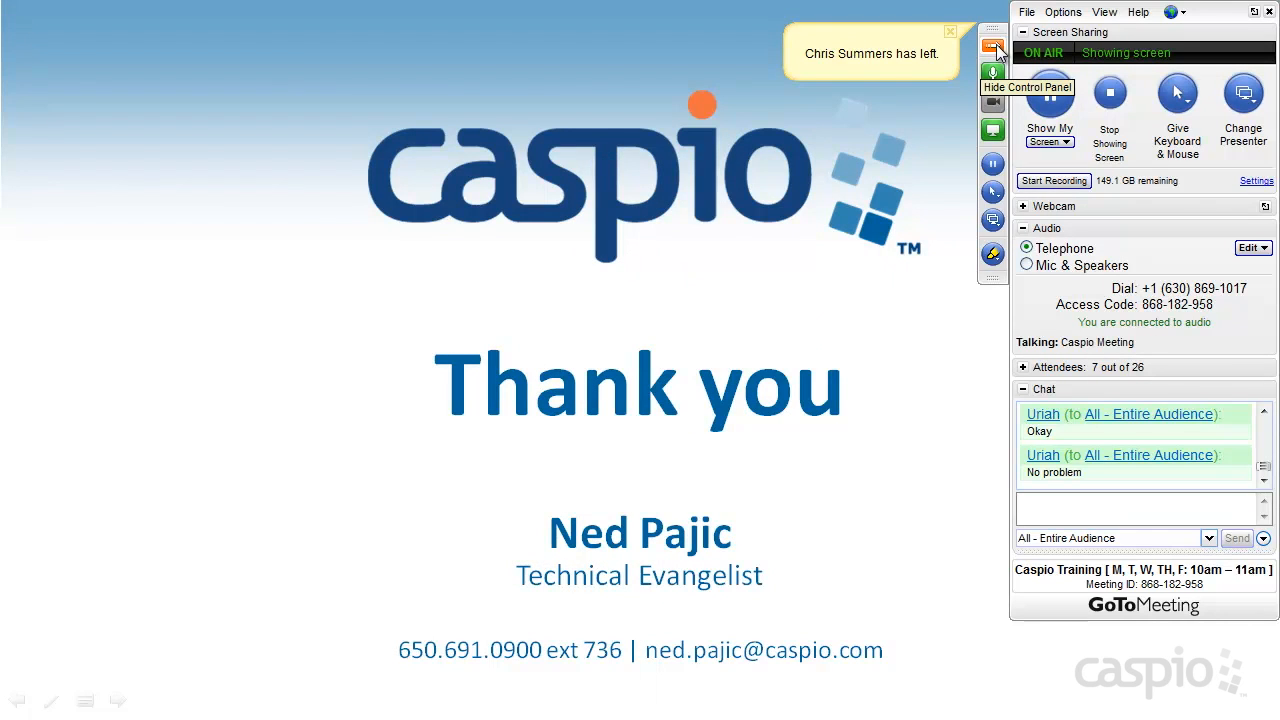
Mute all attendees from the GoToMeeting attendee list and show the chat messages
{"action": "left_click", "coordinate": [1022, 367]}
{"action": "left_click", "coordinate": [1053, 505]}
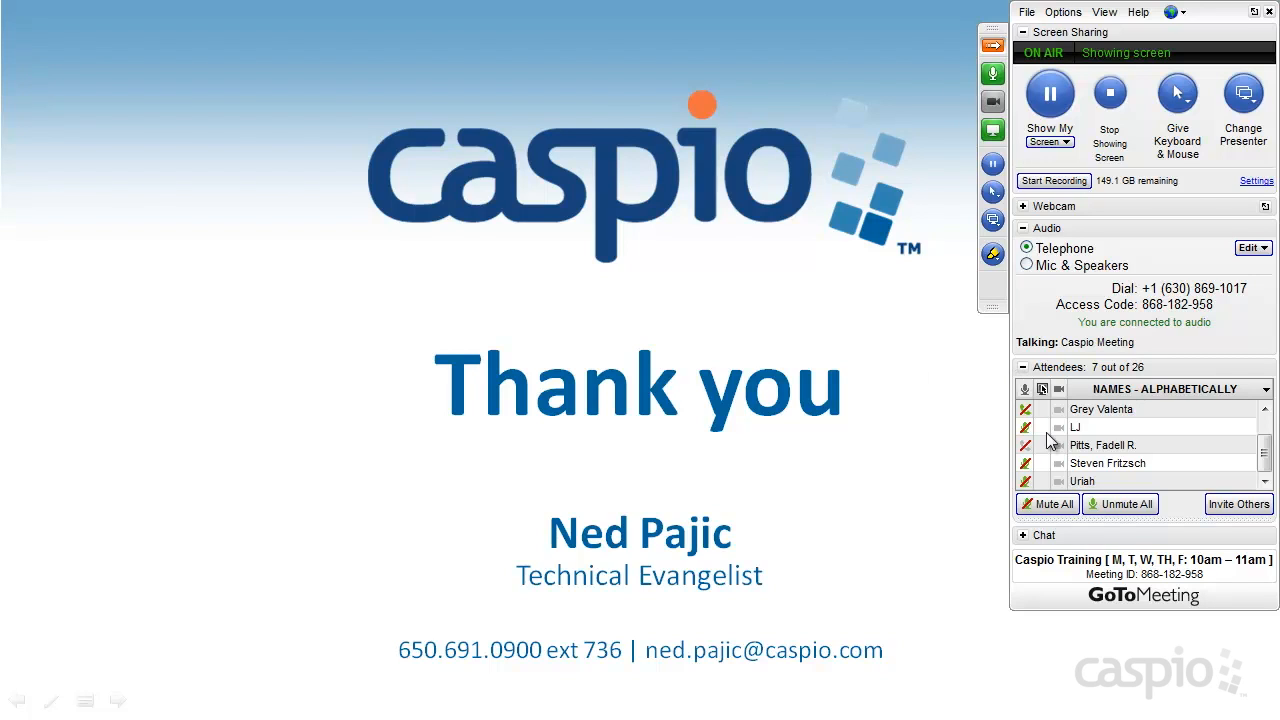
{"action": "left_click", "coordinate": [1024, 537]}
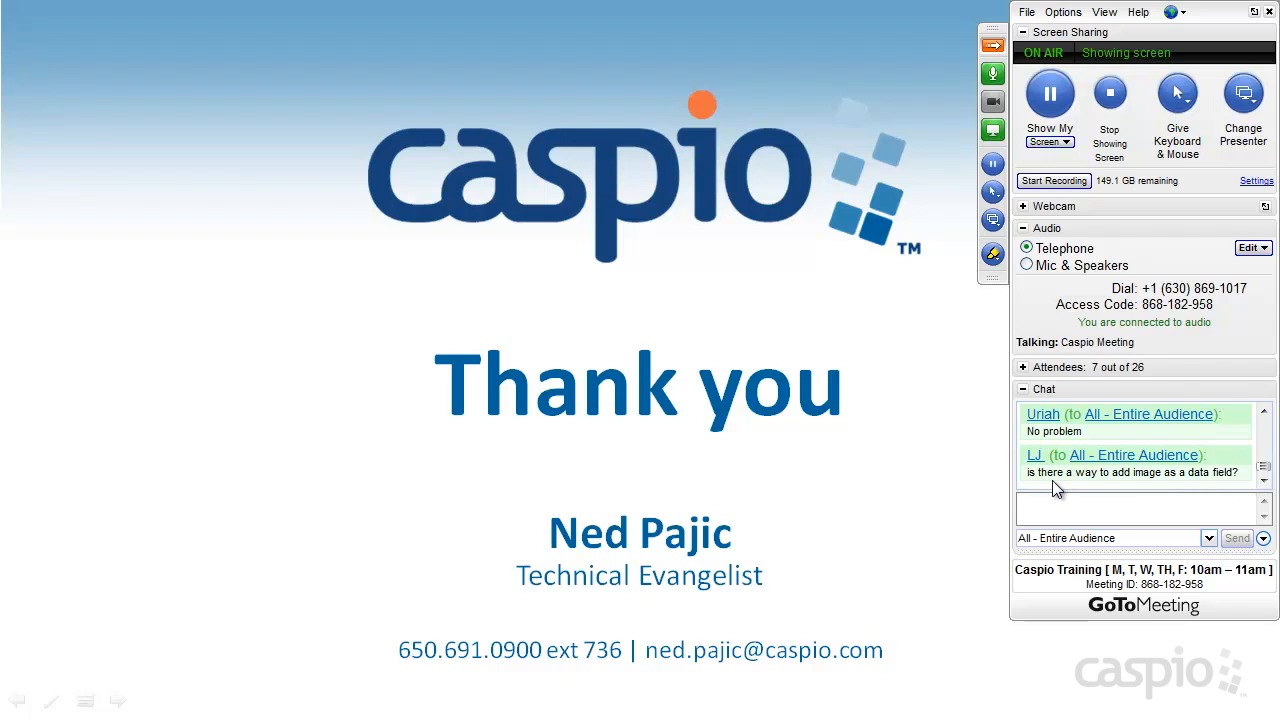
{"action": "key", "text": "alt+Tab"}
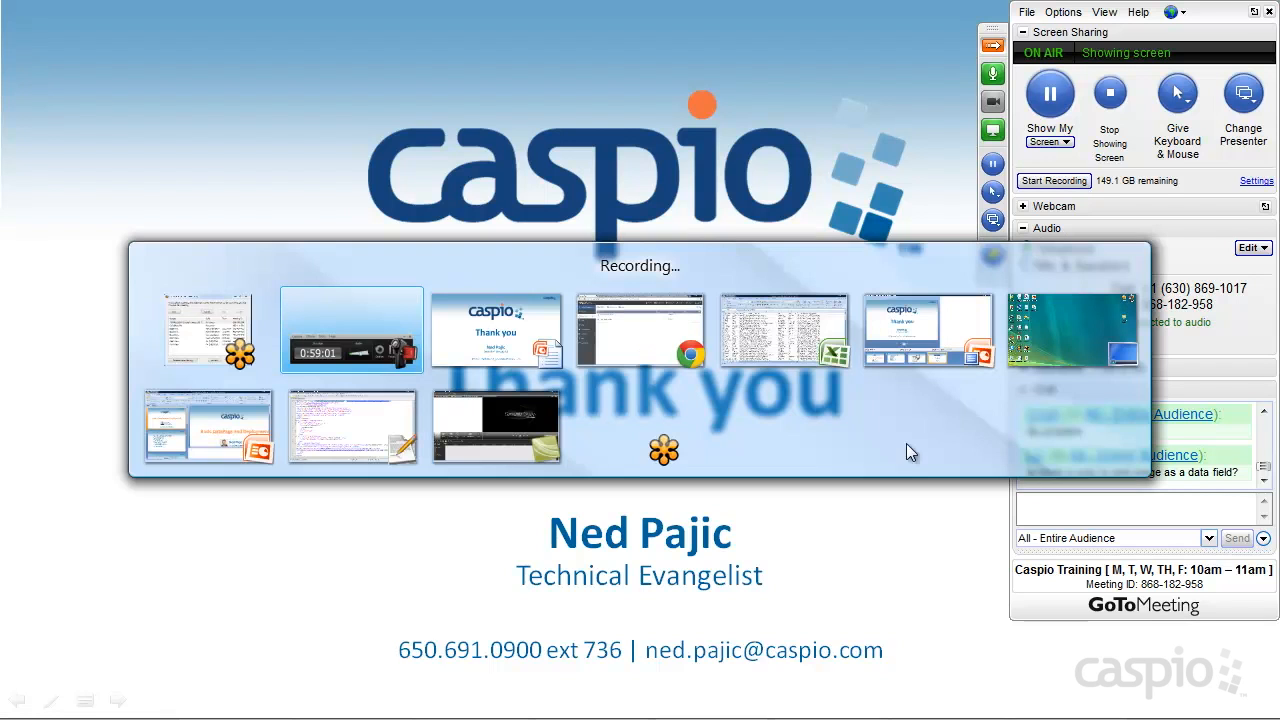
In Caspio Bridge, open the Contacts table in Table Design view
{"action": "left_click", "coordinate": [647, 350]}
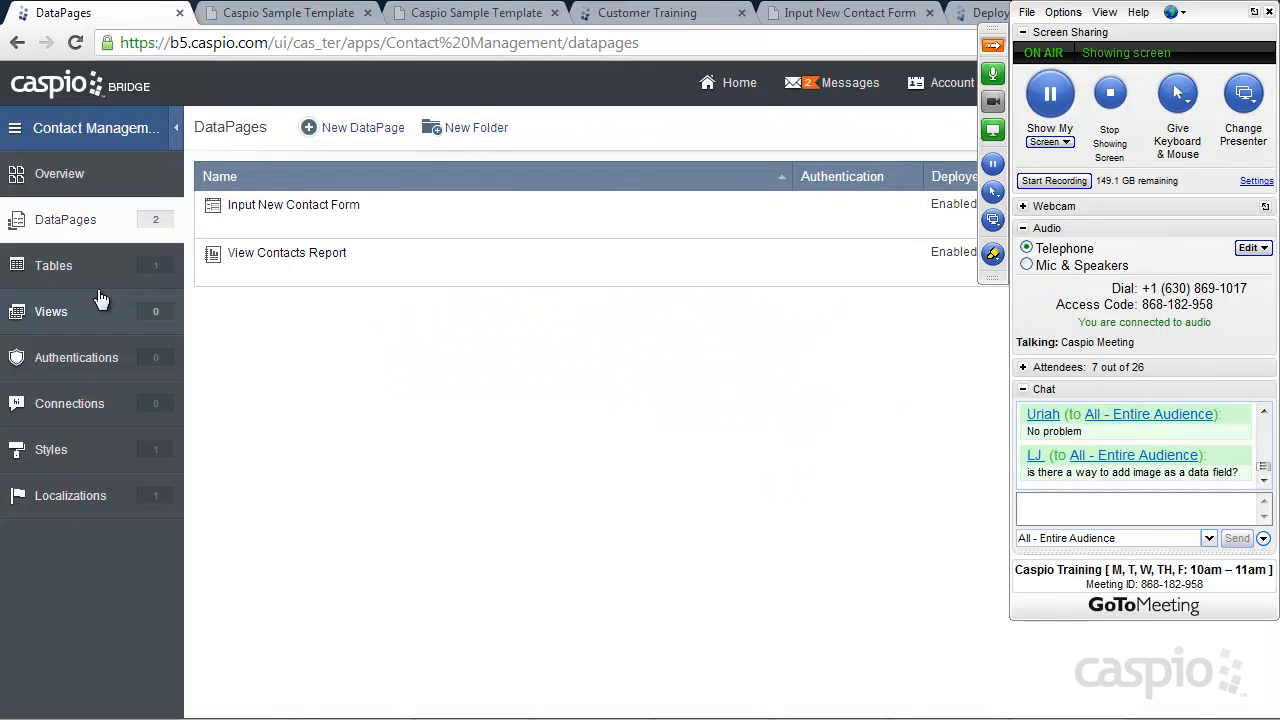
{"action": "left_click", "coordinate": [59, 270]}
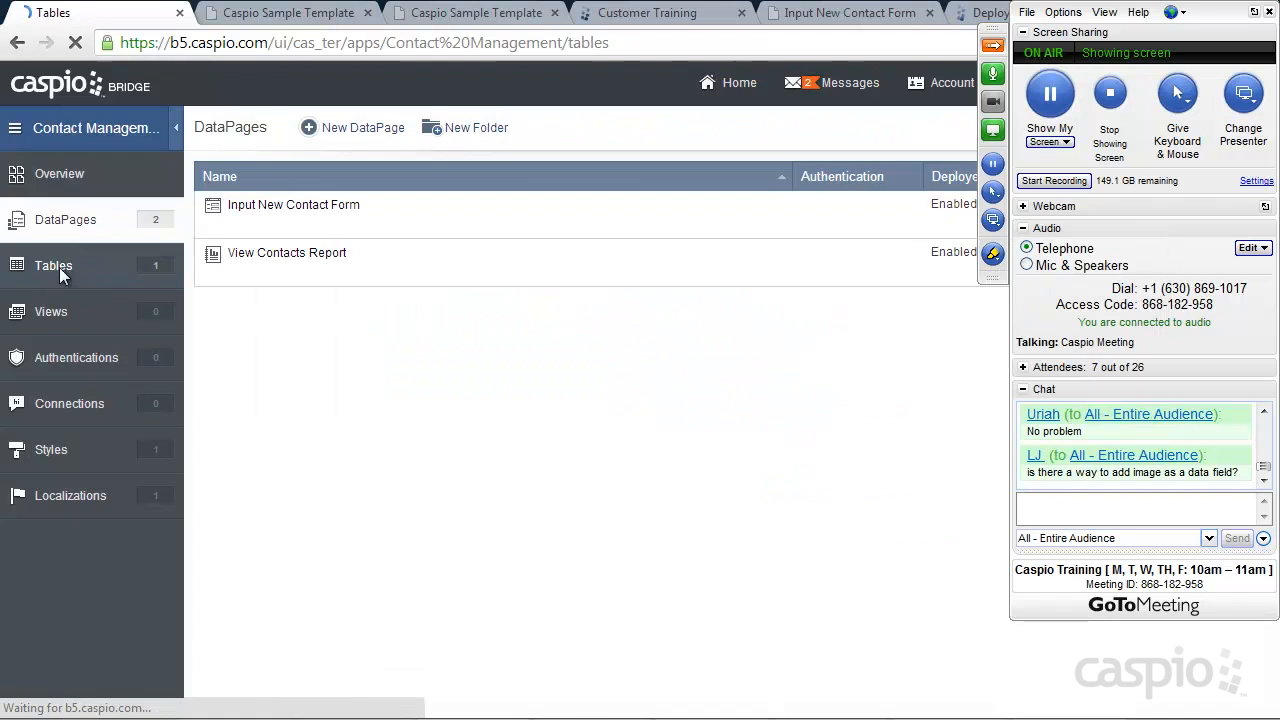
{"action": "mouse_move", "coordinate": [323, 229]}
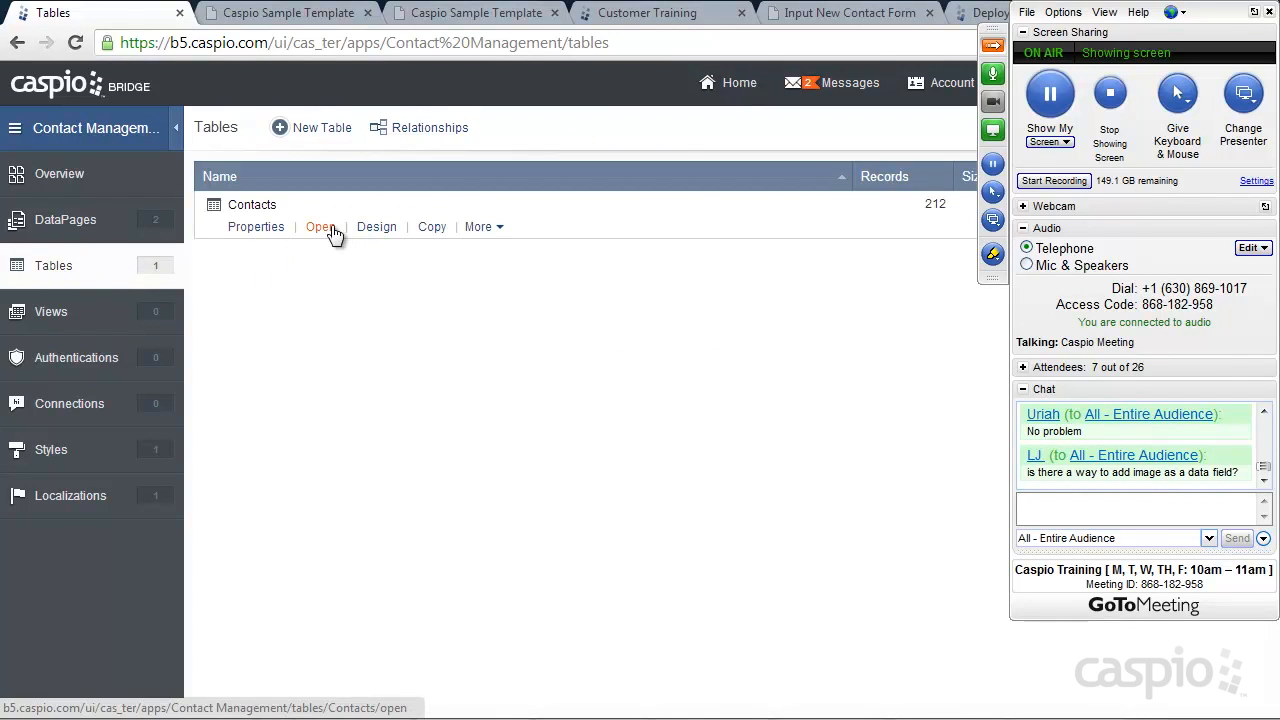
{"action": "left_click", "coordinate": [324, 226]}
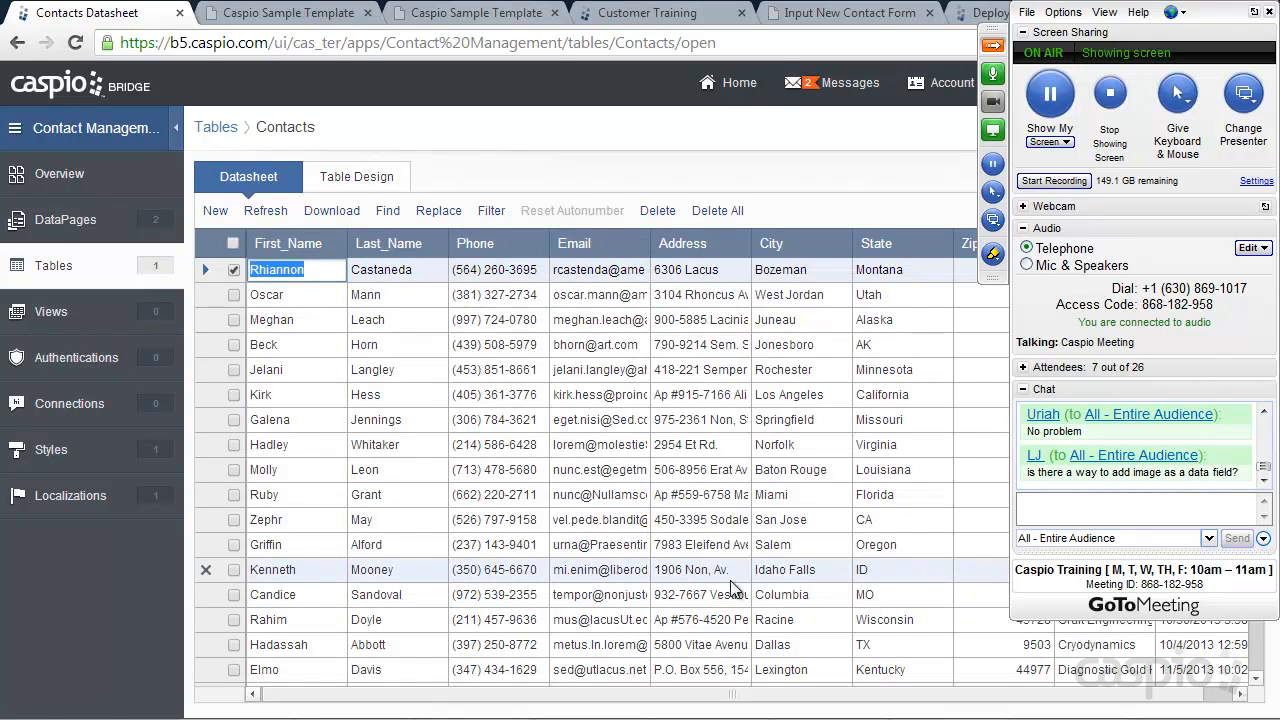
{"action": "left_click", "coordinate": [350, 176]}
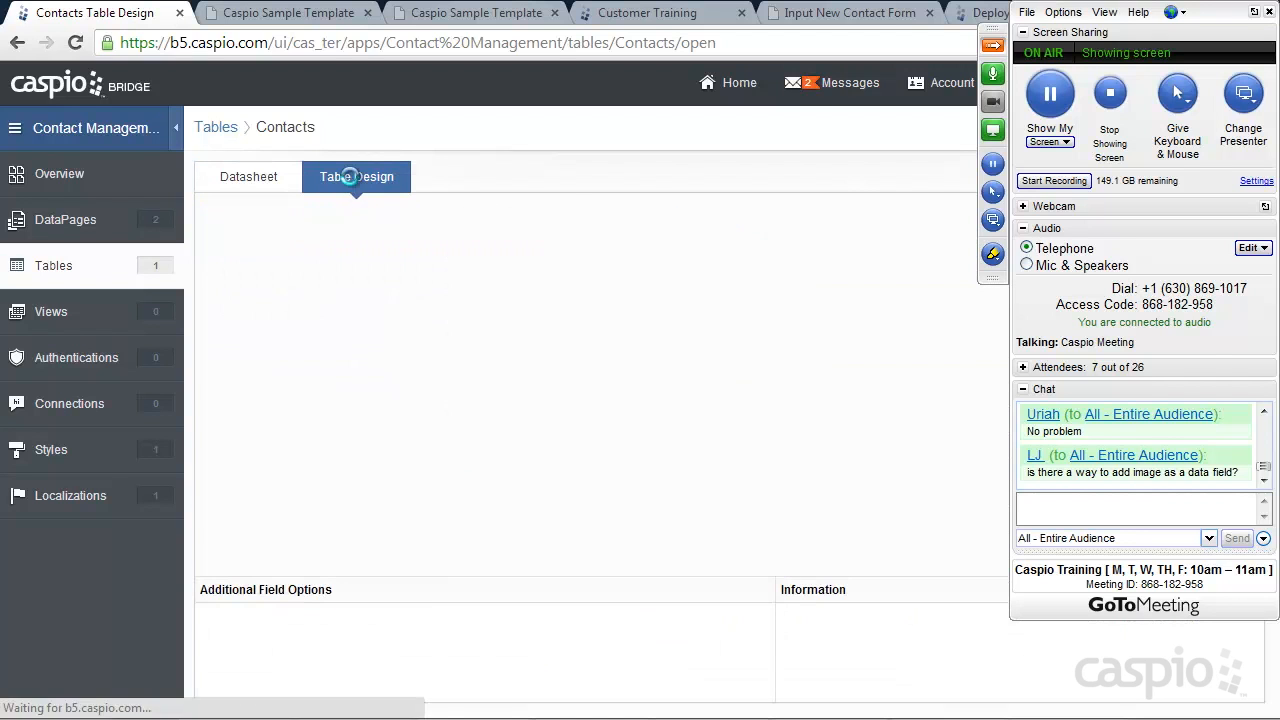
Add a new field named Image with the File data type
{"action": "left_click", "coordinate": [259, 518]}
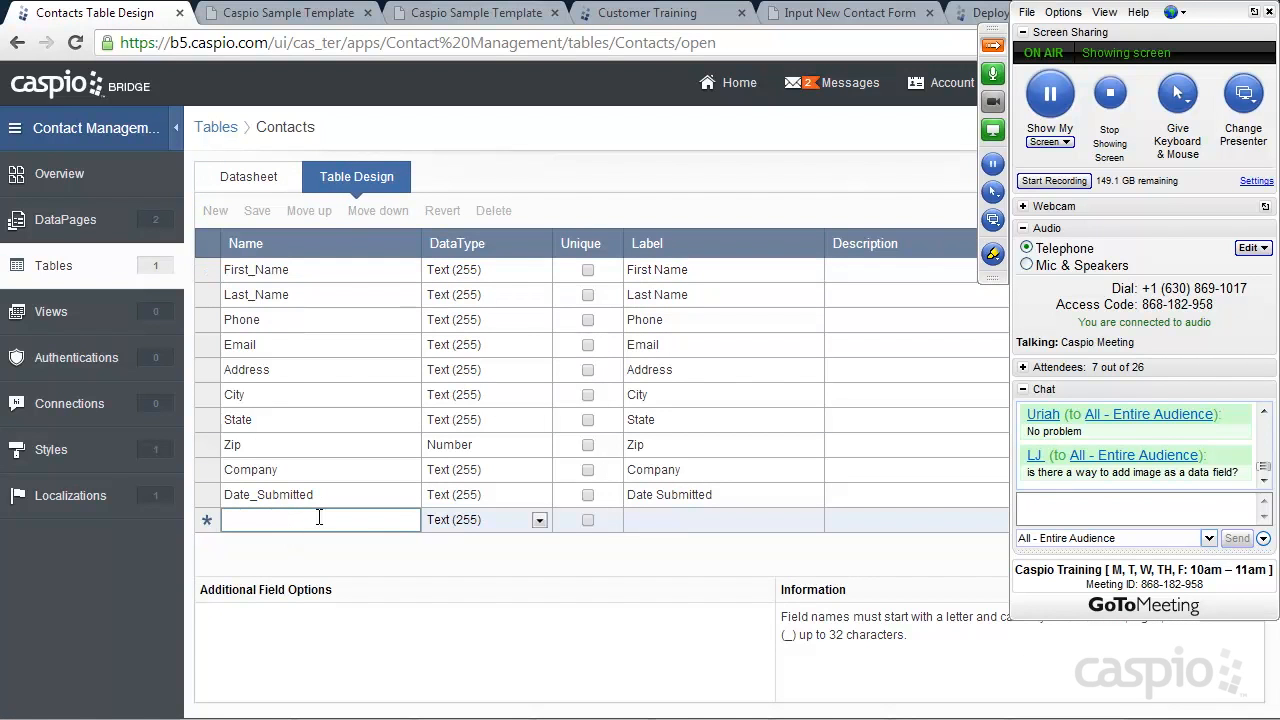
{"action": "type", "text": "Image"}
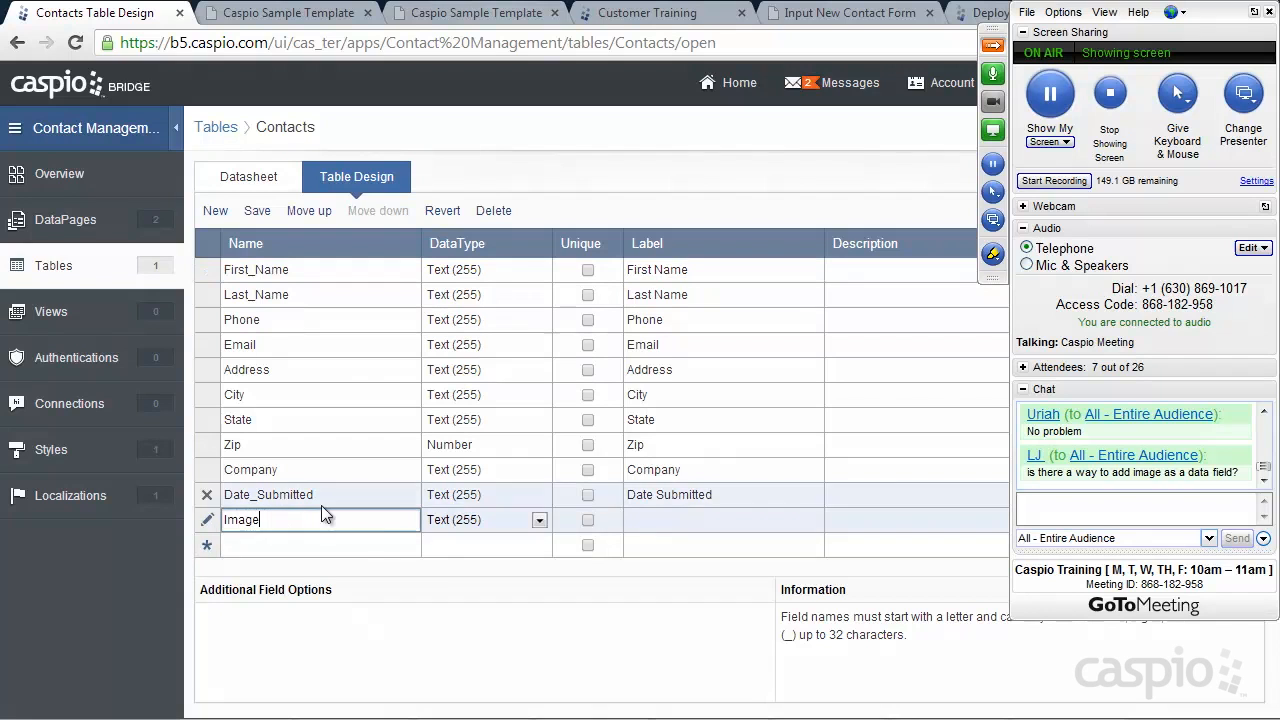
{"action": "left_click", "coordinate": [540, 519]}
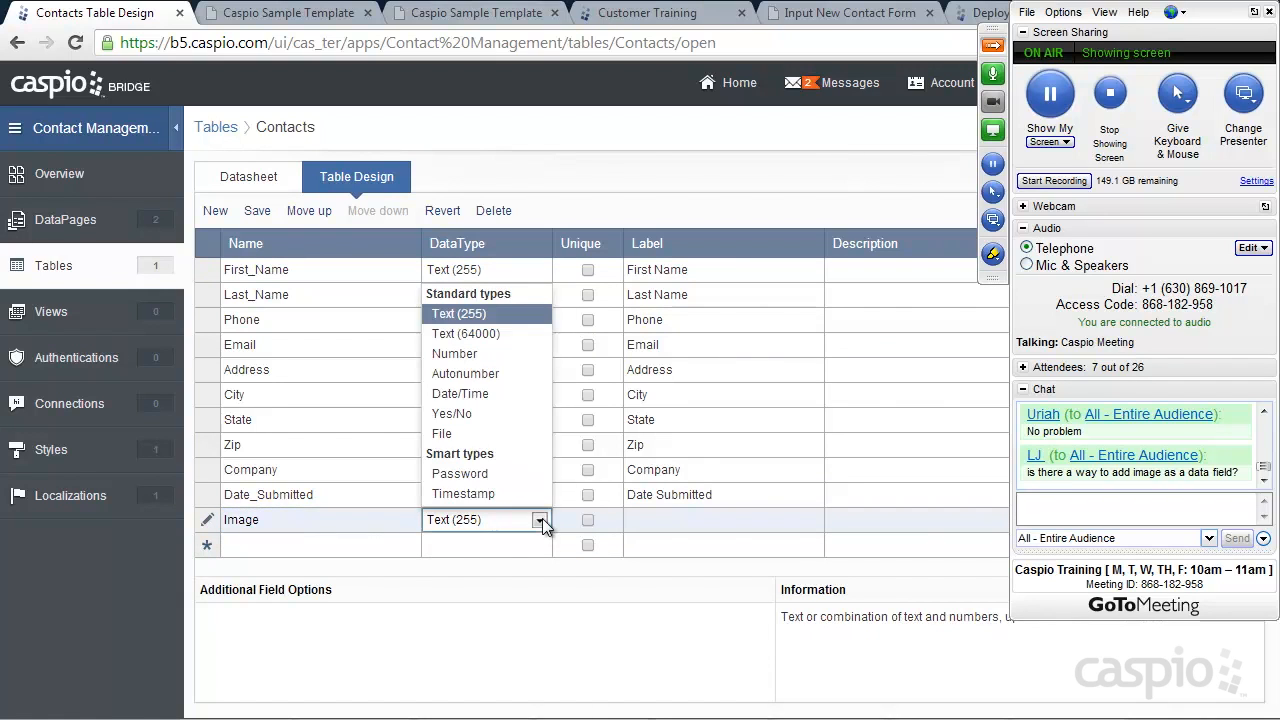
{"action": "left_click", "coordinate": [462, 436]}
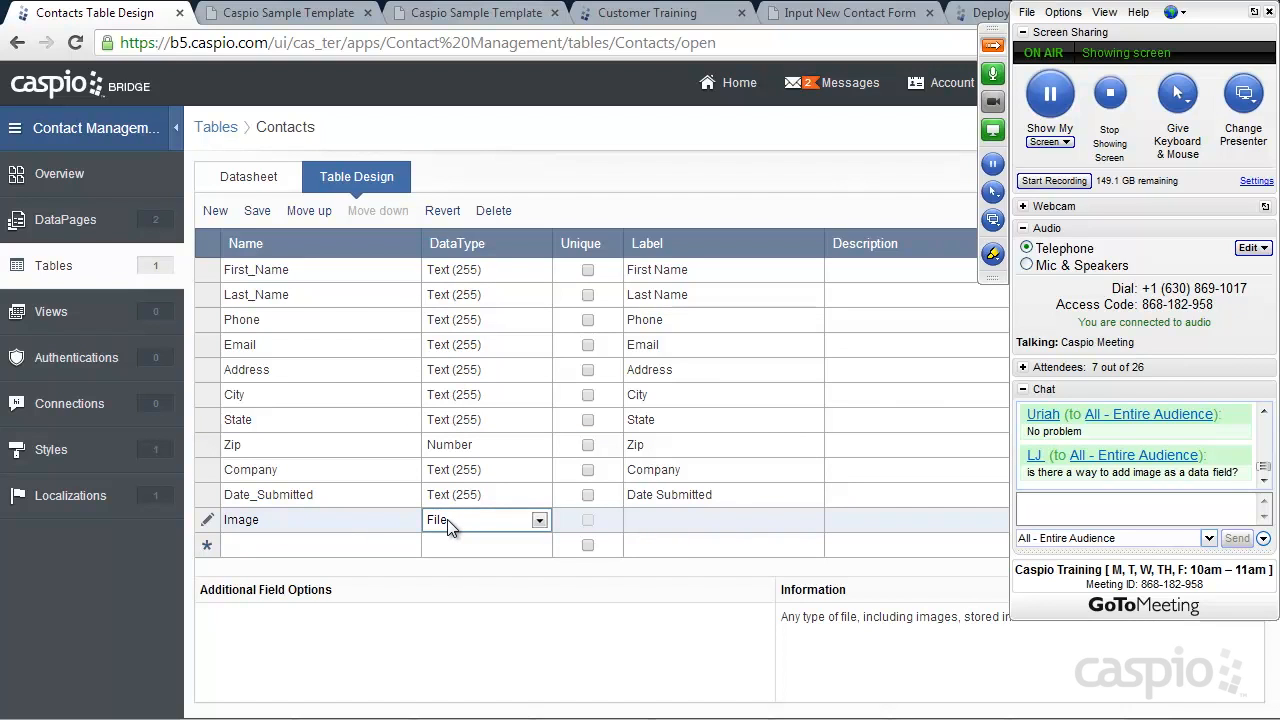
Change Date_Submitted to Date/Time, save and confirm the conversion, then return to Tables
{"action": "left_click", "coordinate": [538, 494]}
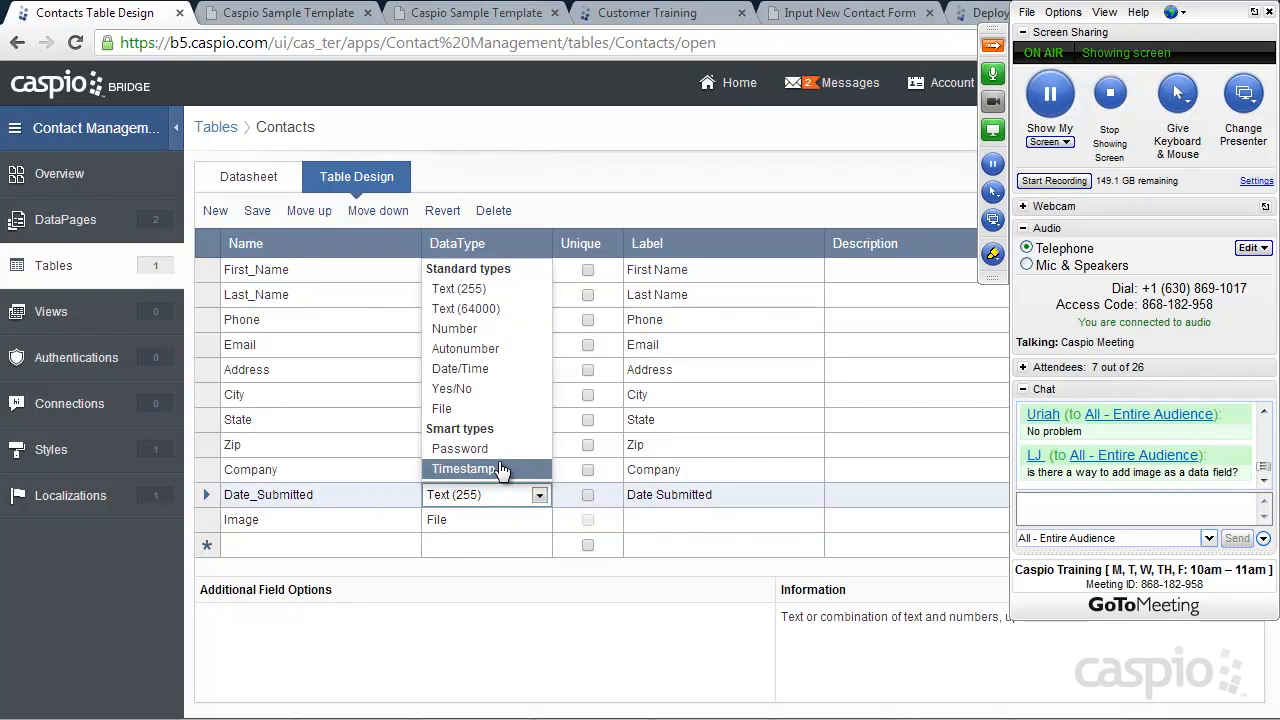
{"action": "left_click", "coordinate": [481, 370]}
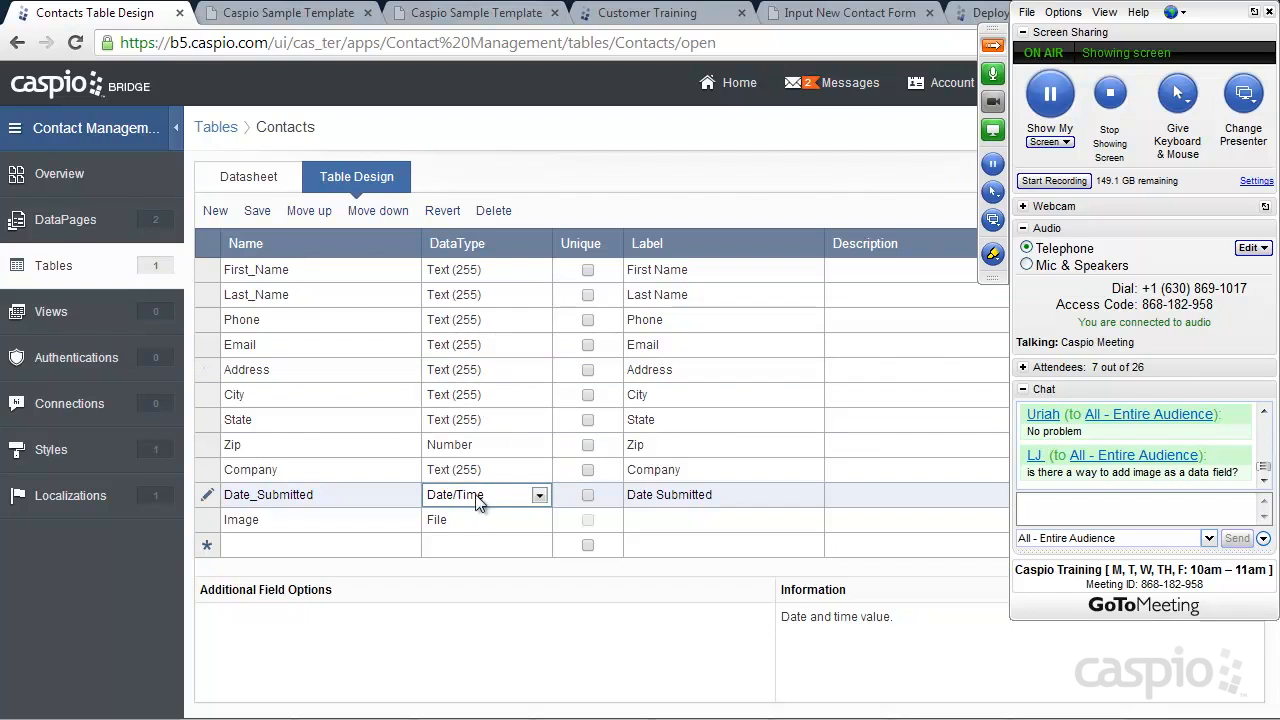
{"action": "left_click", "coordinate": [257, 212]}
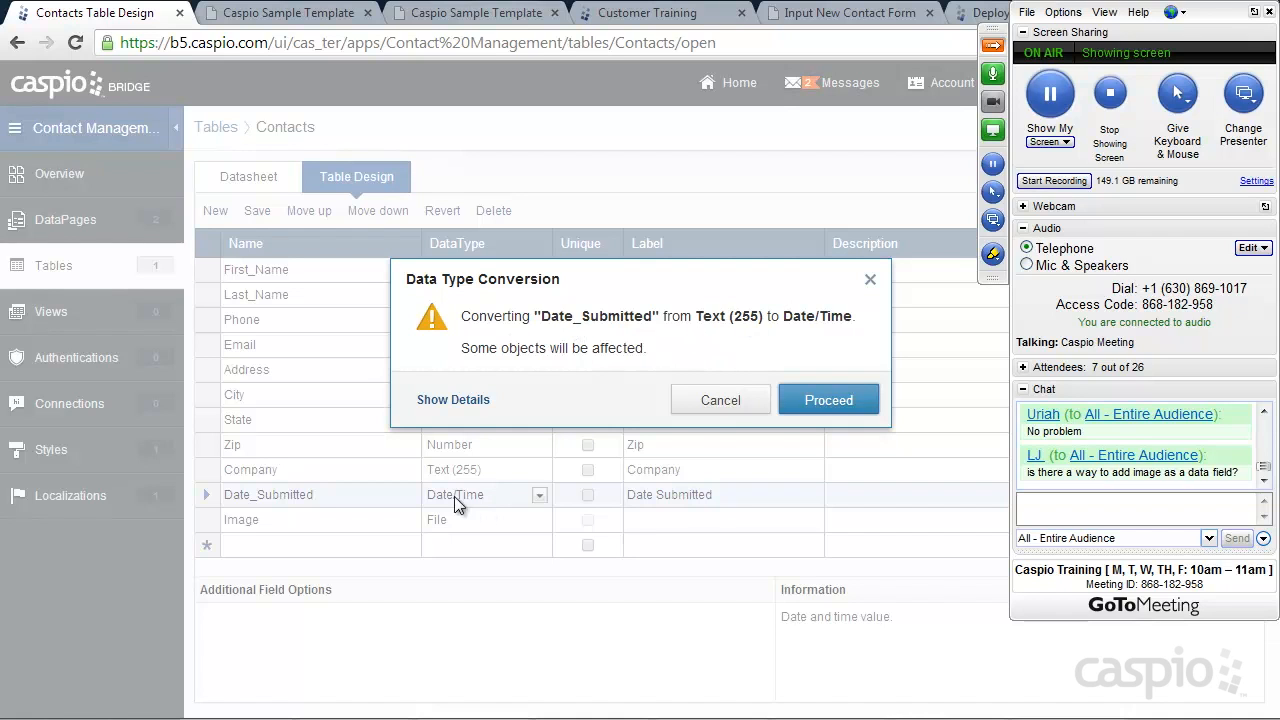
{"action": "left_click", "coordinate": [800, 400]}
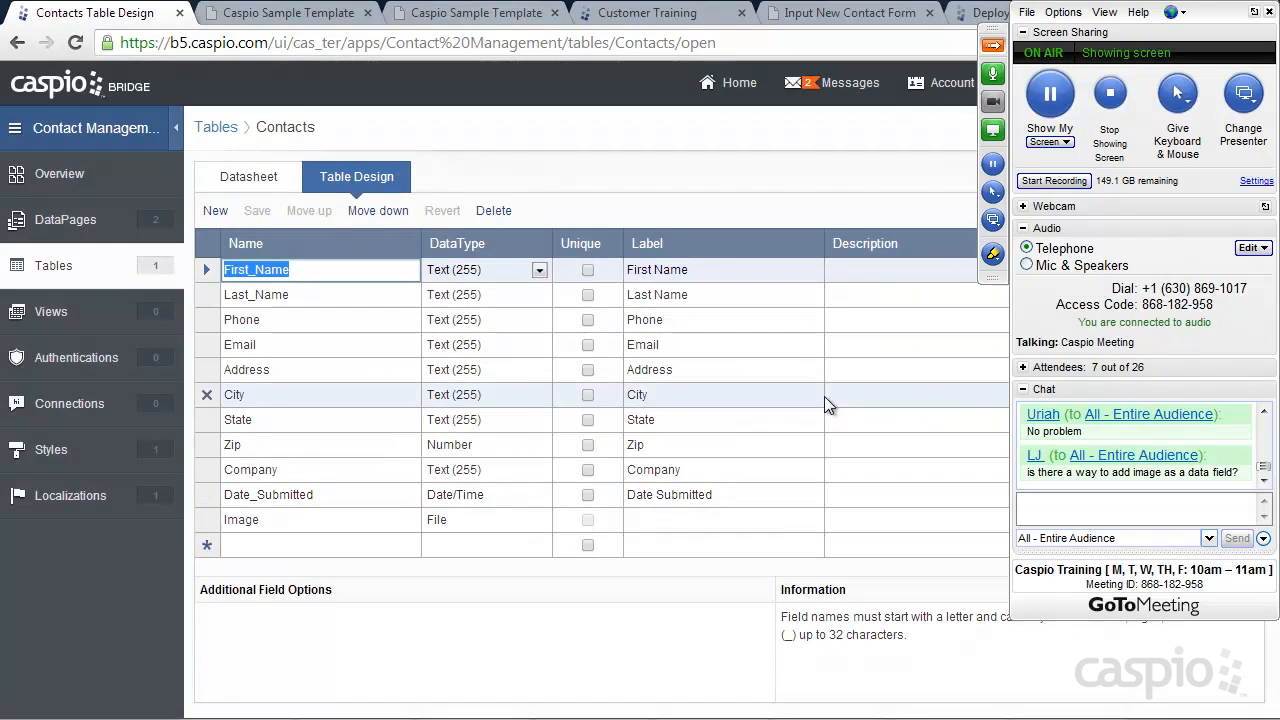
{"action": "left_click", "coordinate": [53, 265]}
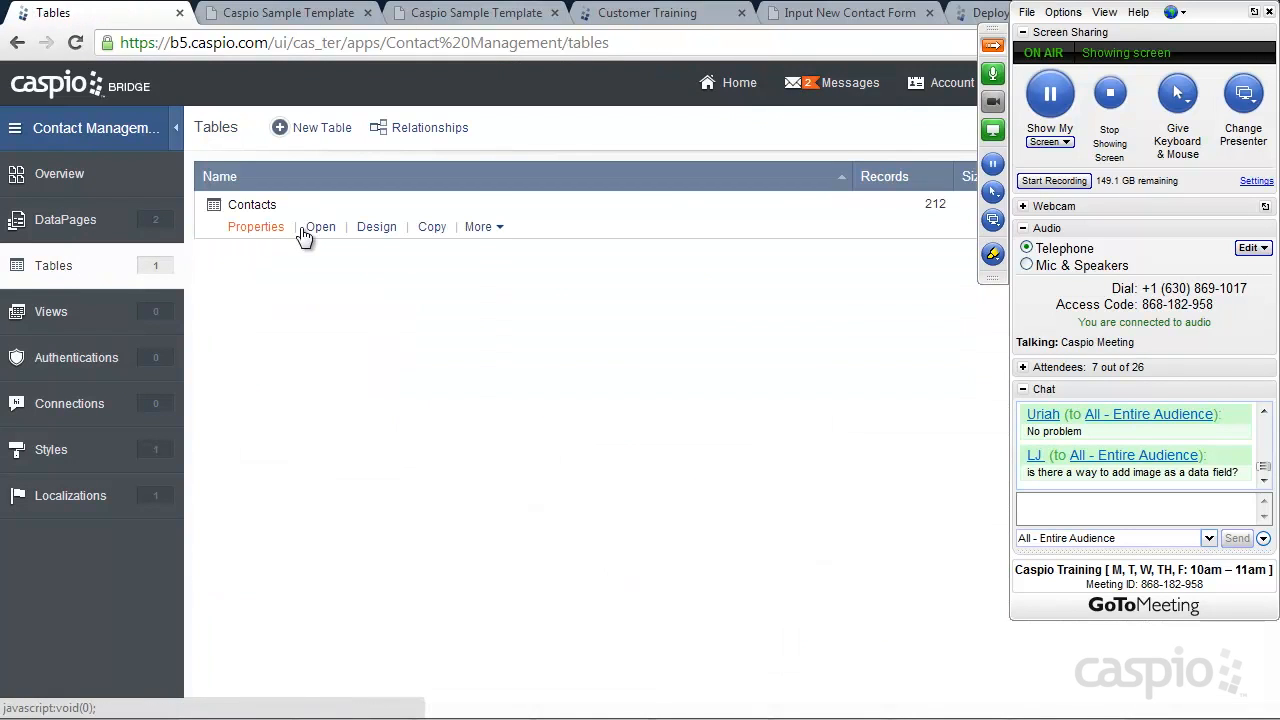
Open the Input New Contact Form DataPage for editing from the DataPages list
{"action": "left_click", "coordinate": [377, 227]}
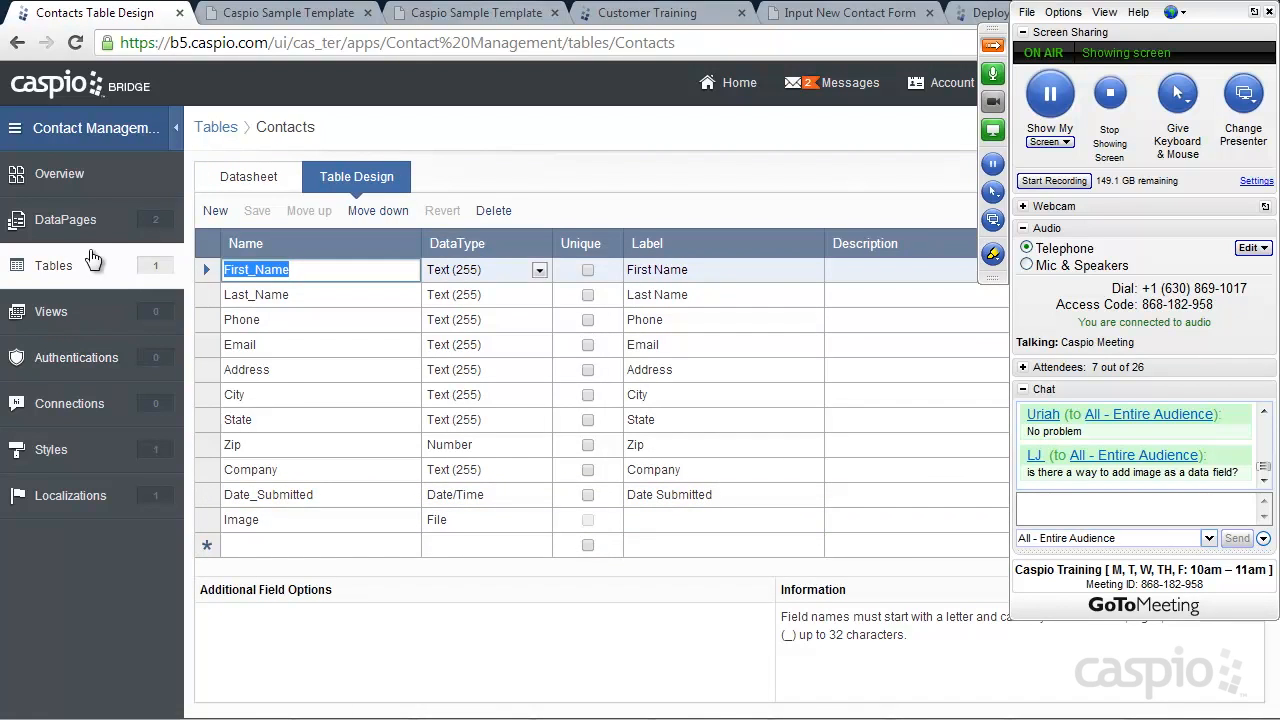
{"action": "left_click", "coordinate": [70, 222]}
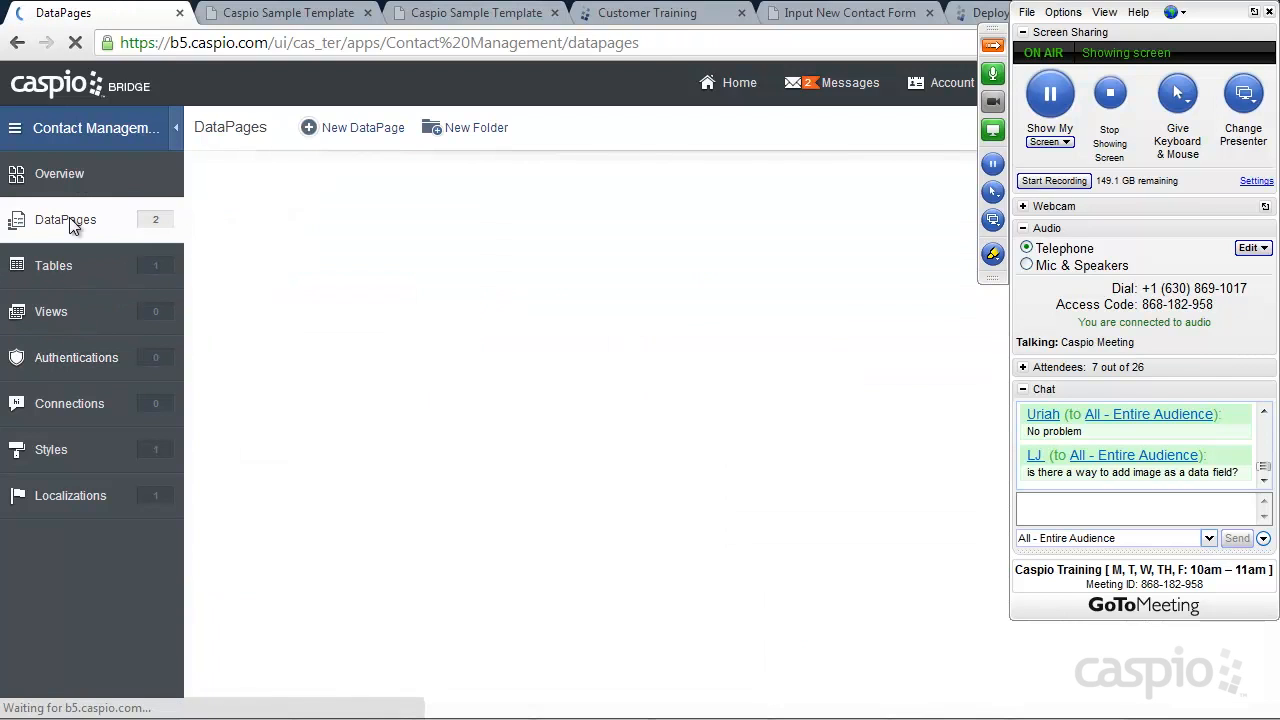
{"action": "mouse_move", "coordinate": [266, 240]}
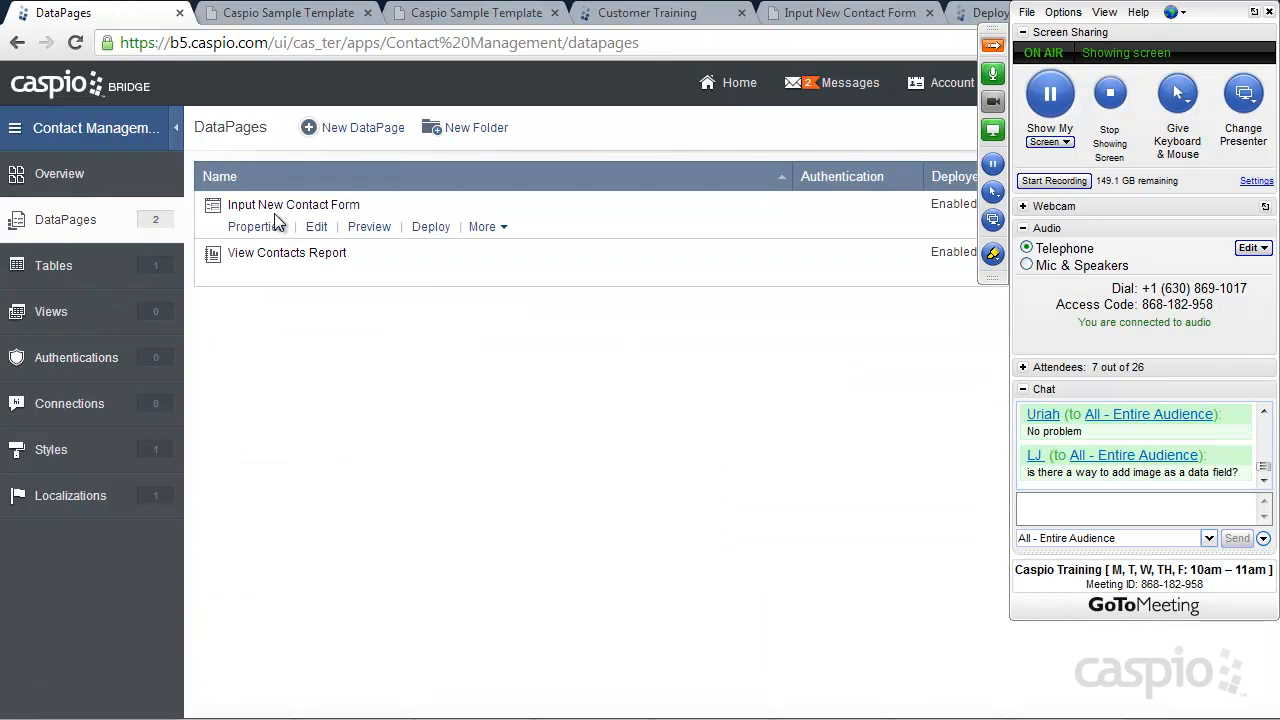
{"action": "left_click", "coordinate": [313, 225]}
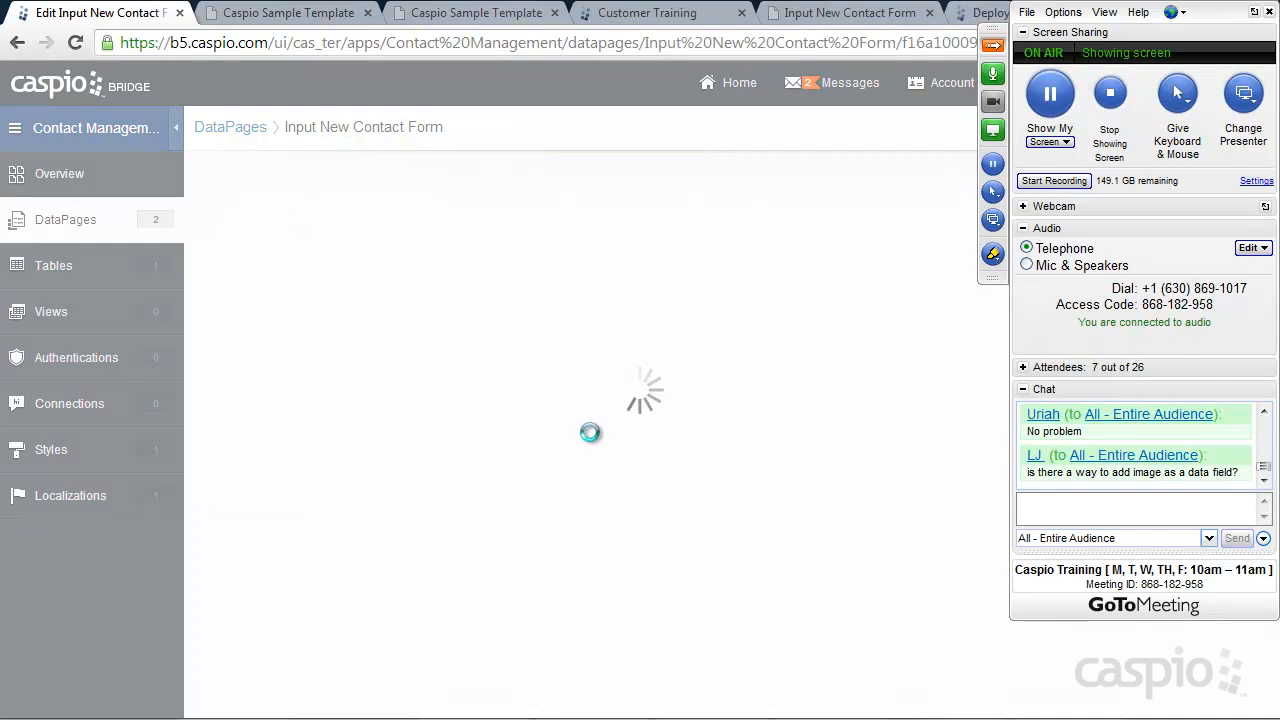
Add Date_Submitted and Image to the form's selected fields and continue to Configure Fields
{"action": "left_click", "coordinate": [798, 686]}
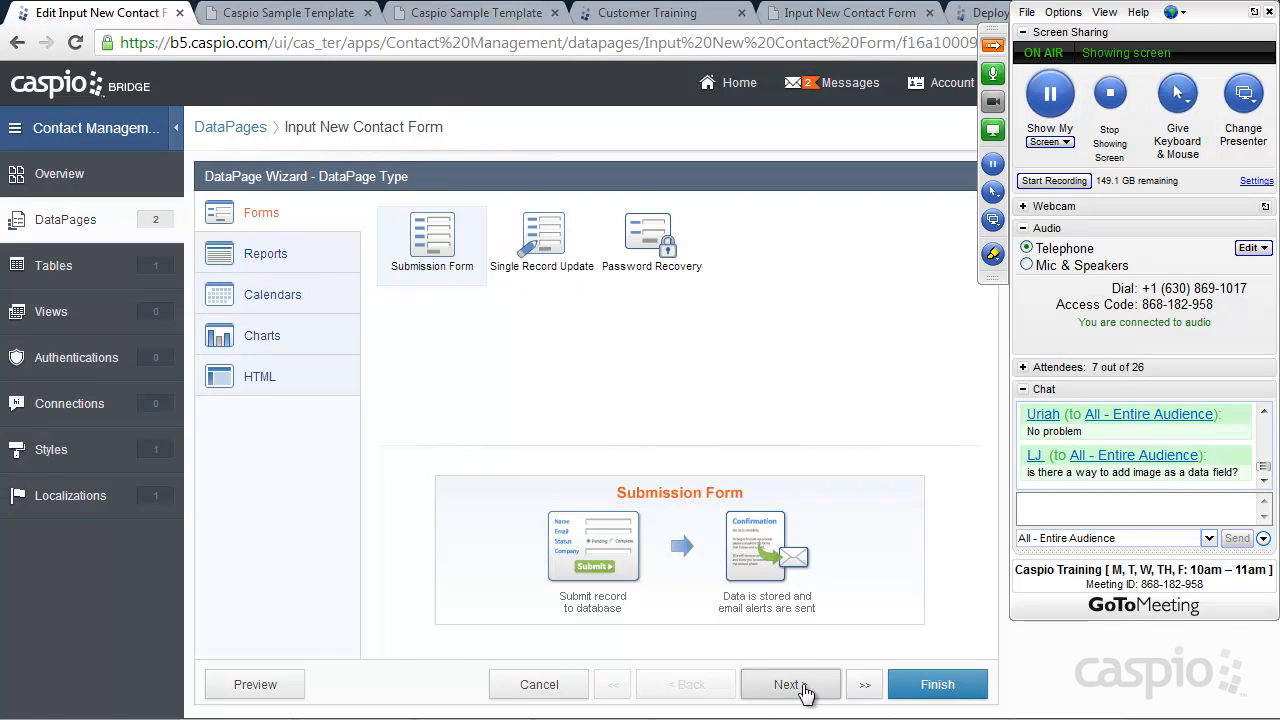
{"action": "left_click", "coordinate": [798, 686]}
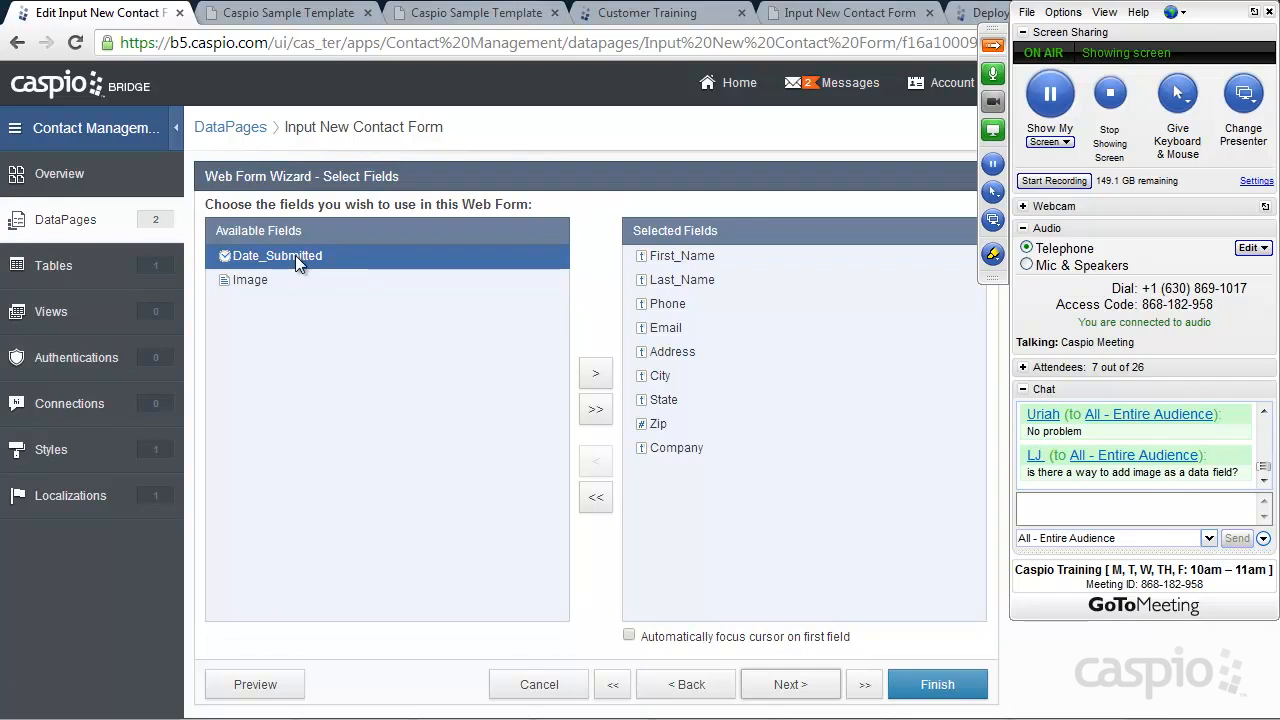
{"action": "left_click", "coordinate": [595, 375]}
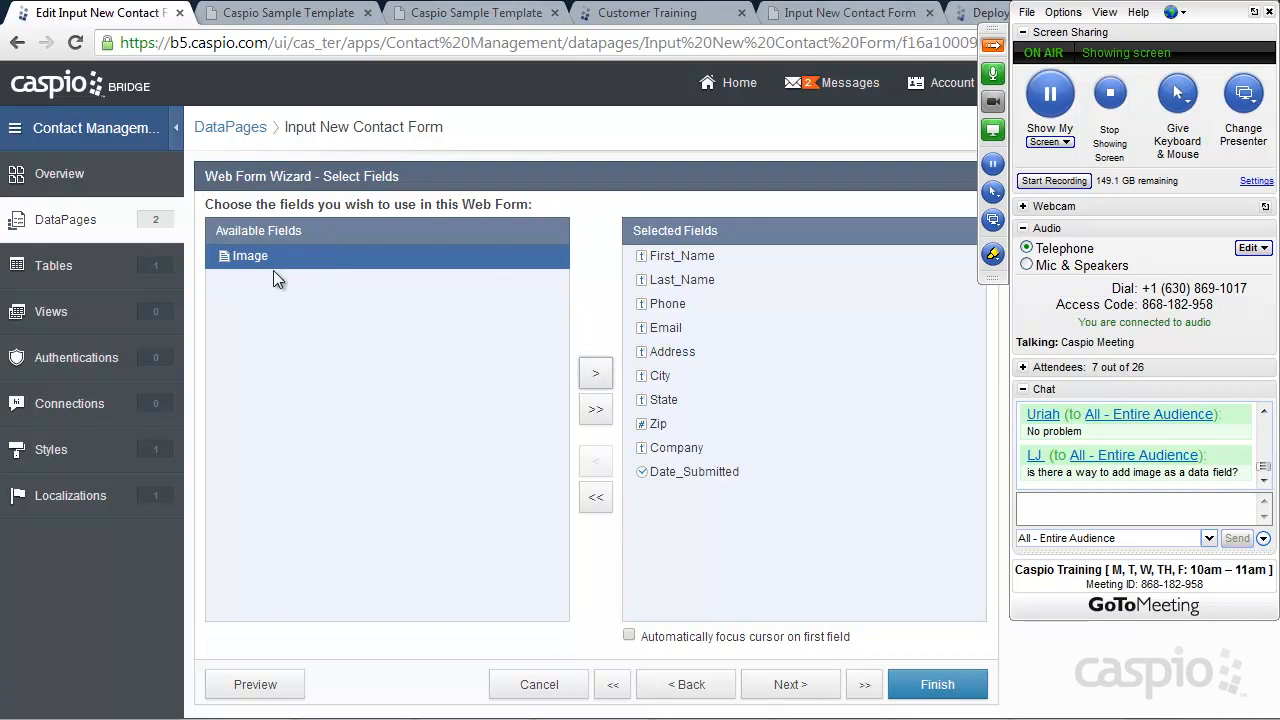
{"action": "left_click", "coordinate": [590, 376]}
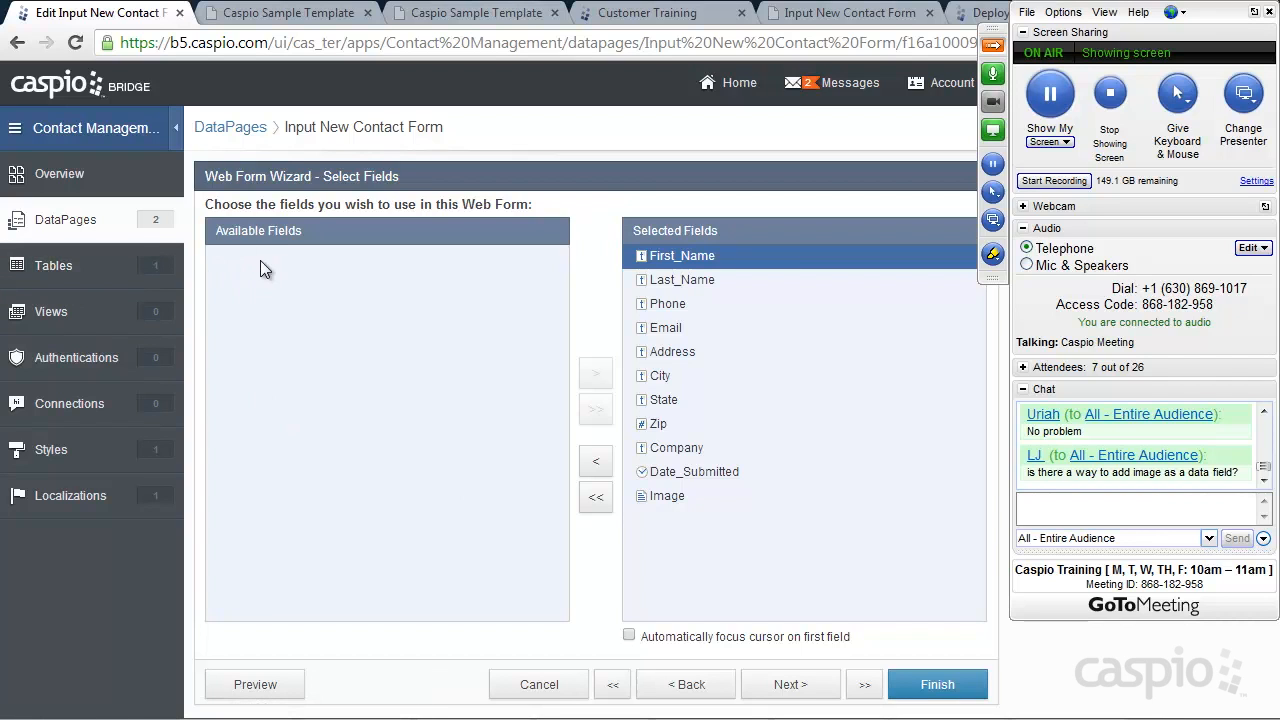
{"action": "left_click", "coordinate": [789, 678]}
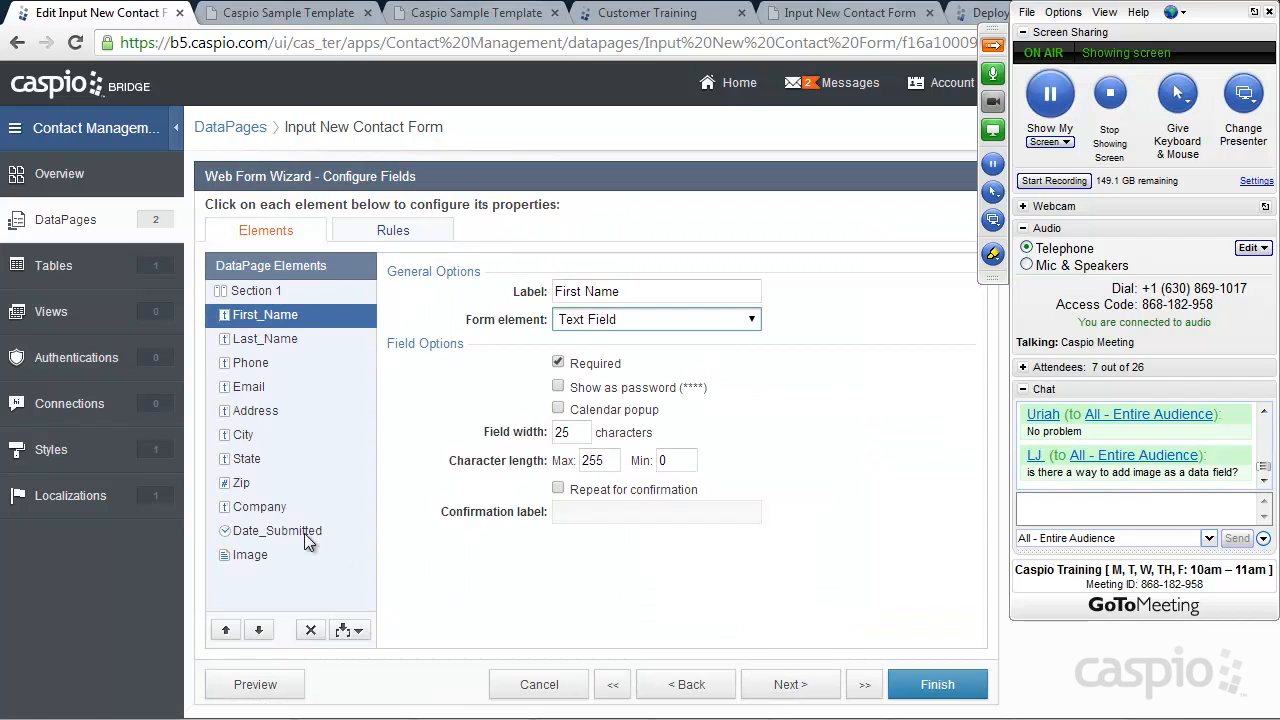
Set the Date_Submitted form element to a hidden TimeStamp
{"action": "left_click", "coordinate": [304, 540]}
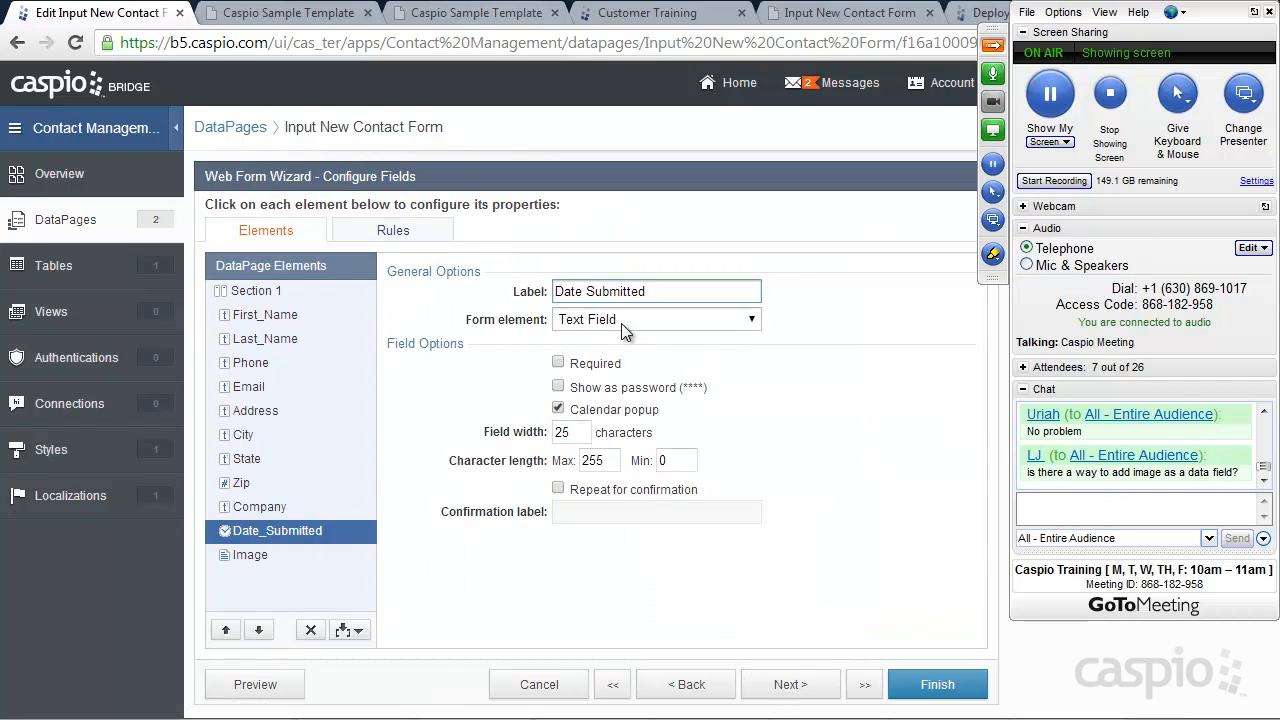
{"action": "left_click", "coordinate": [650, 319]}
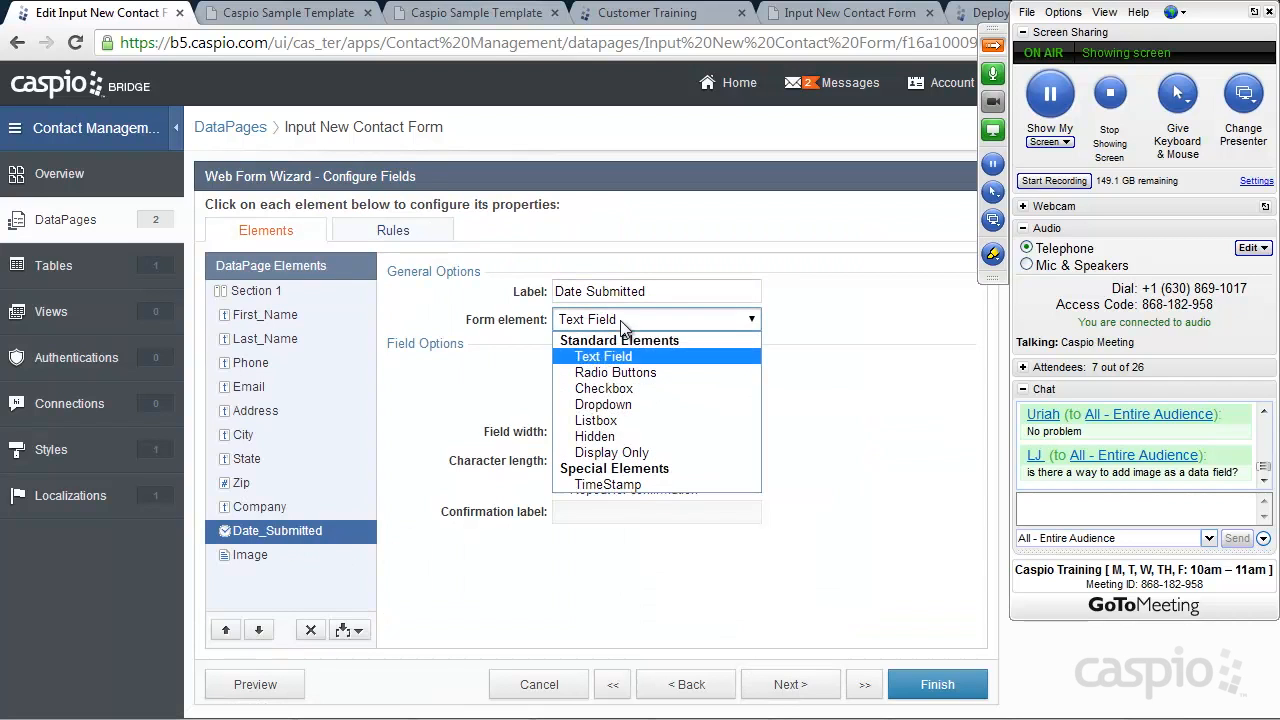
{"action": "left_click", "coordinate": [633, 485]}
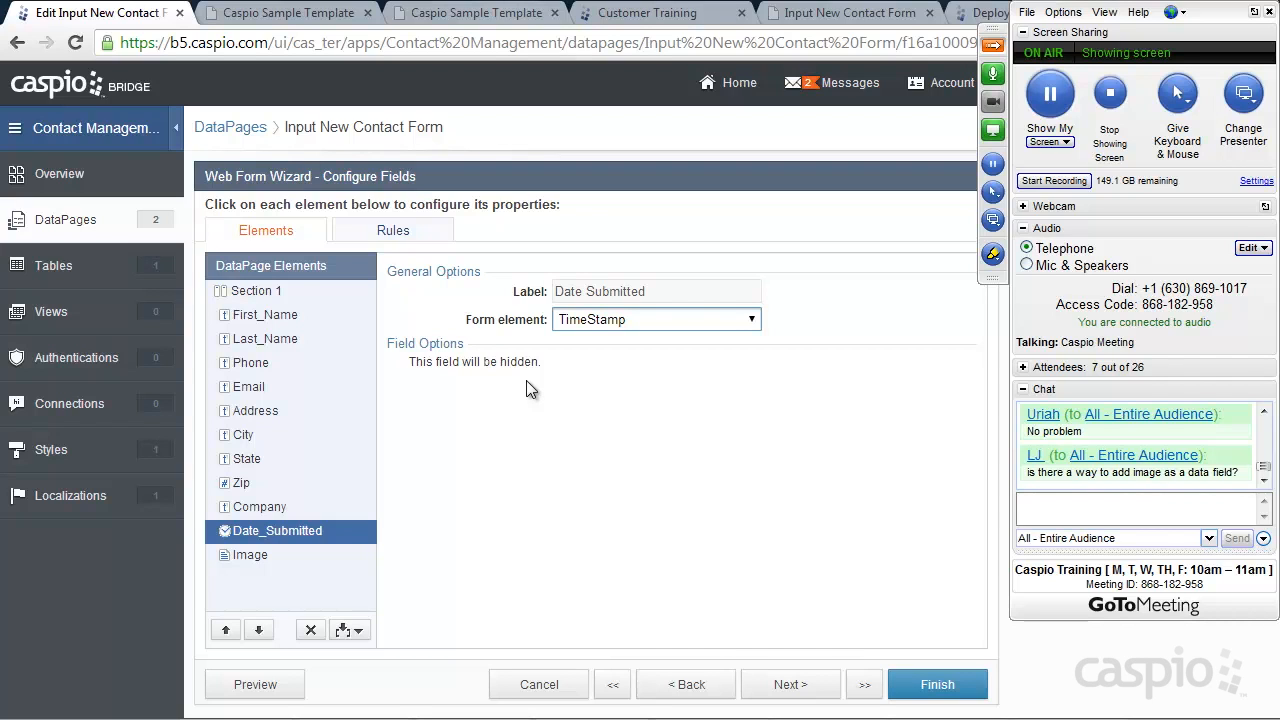
Limit Image uploads to a maximum of 10 MB and finish the form DataPage
{"action": "left_click", "coordinate": [250, 558]}
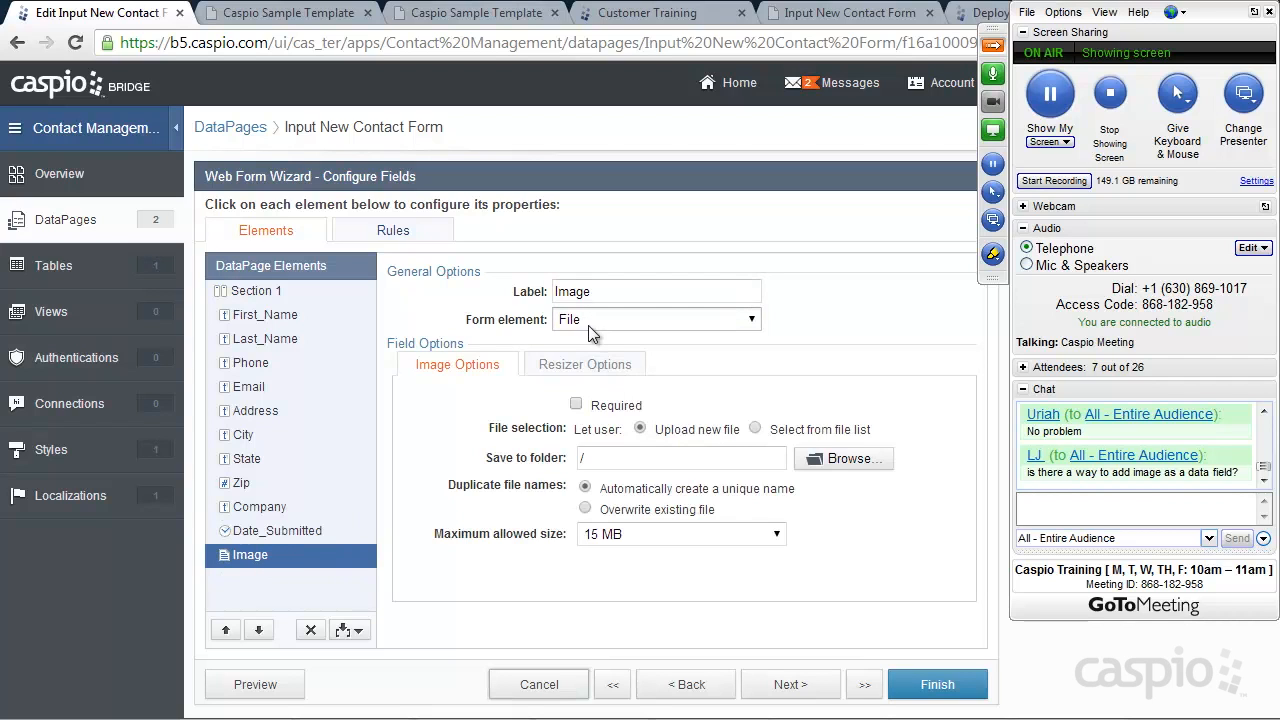
{"action": "left_click", "coordinate": [775, 538]}
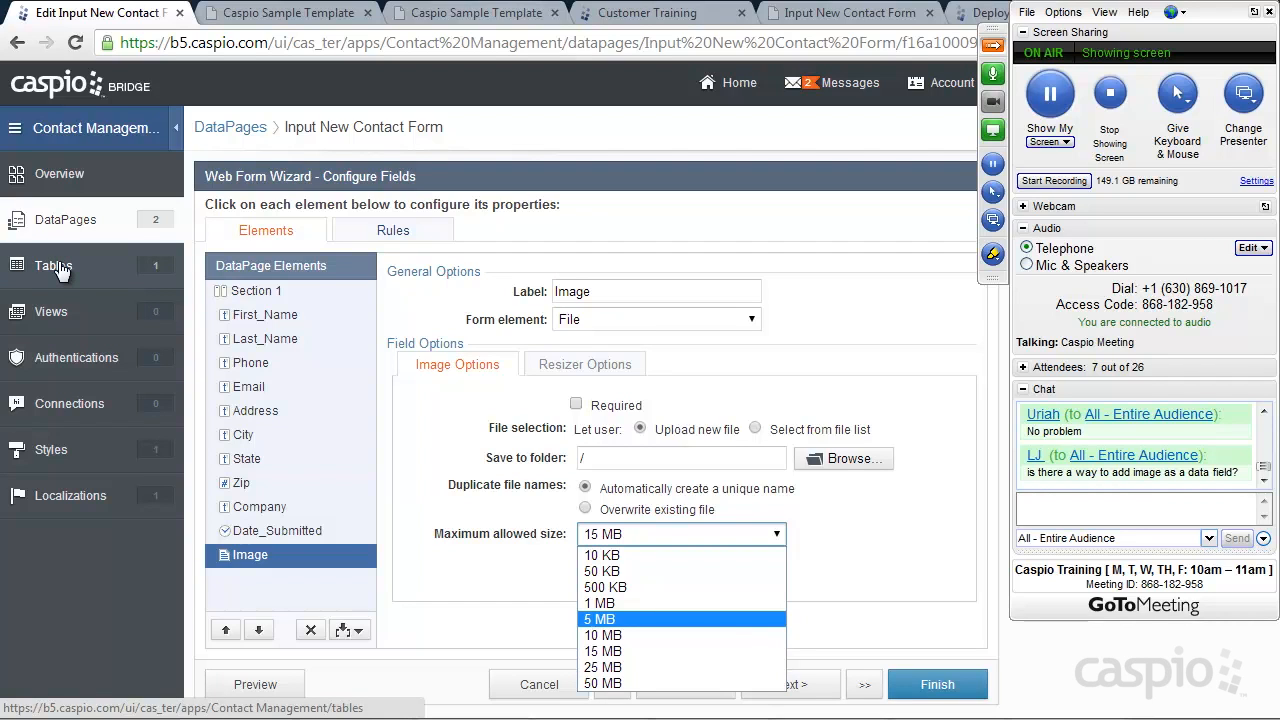
{"action": "left_click", "coordinate": [617, 637]}
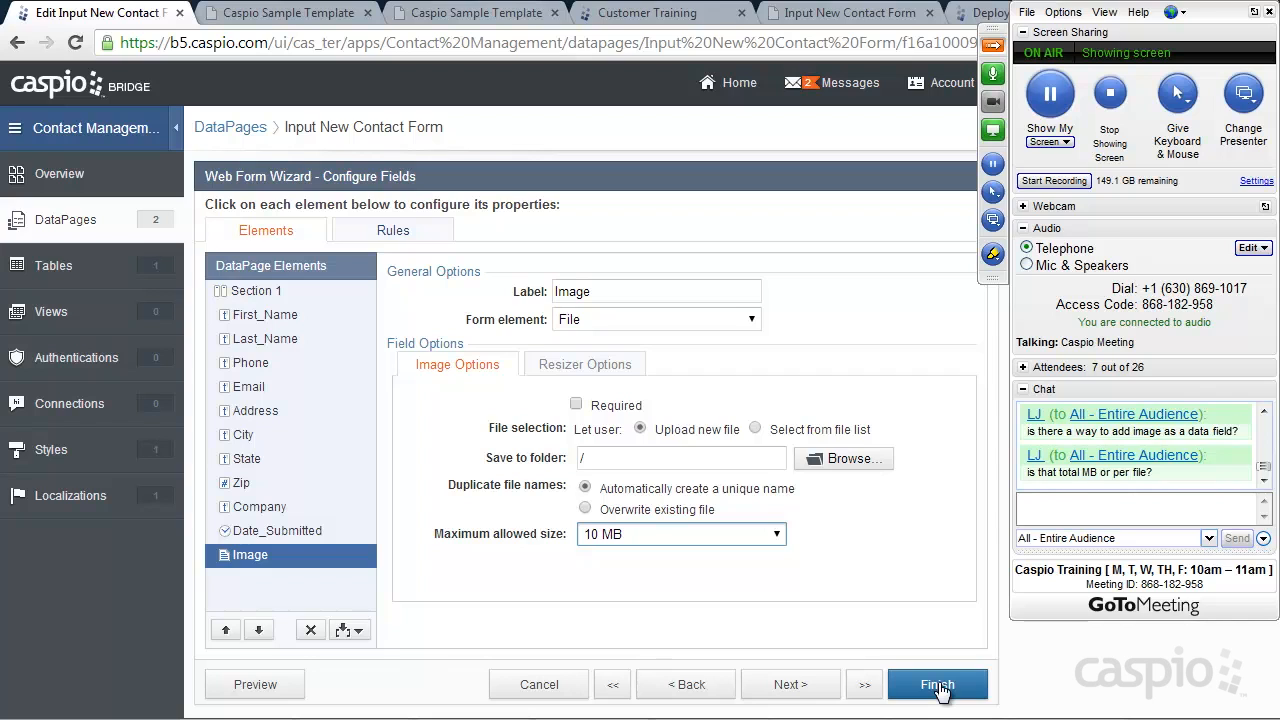
{"action": "left_click", "coordinate": [760, 536]}
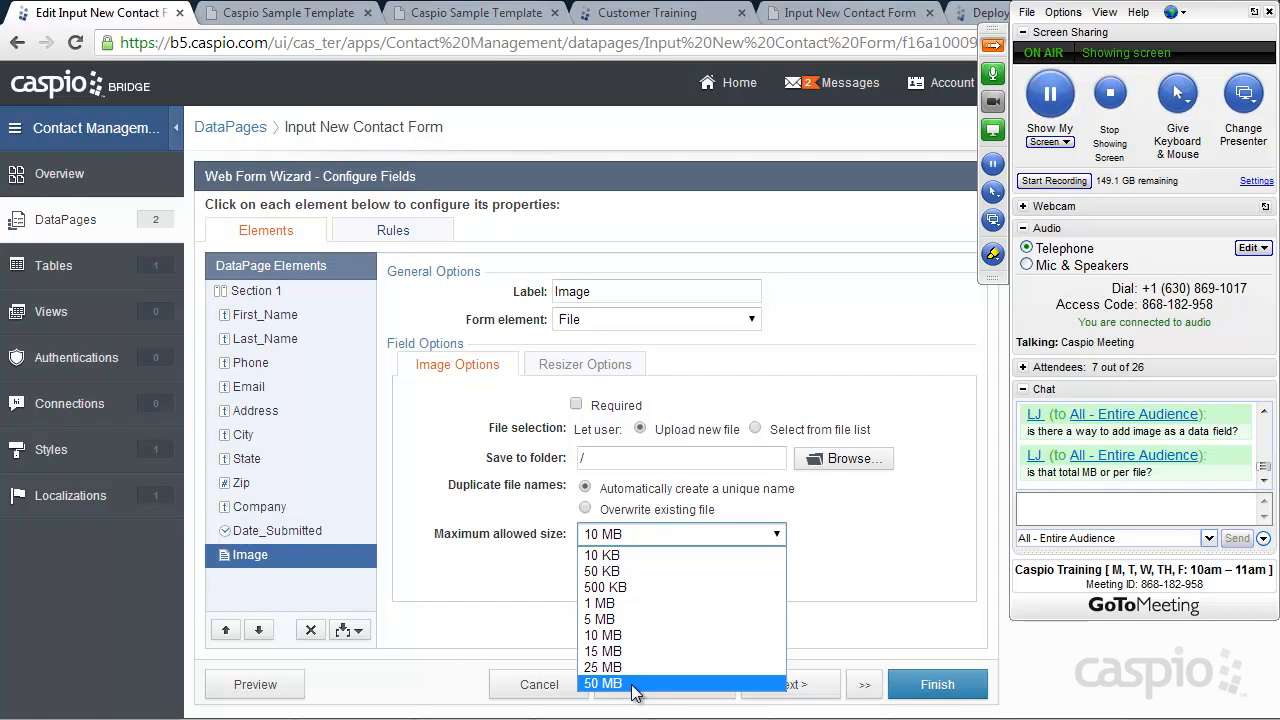
{"action": "left_click", "coordinate": [621, 635]}
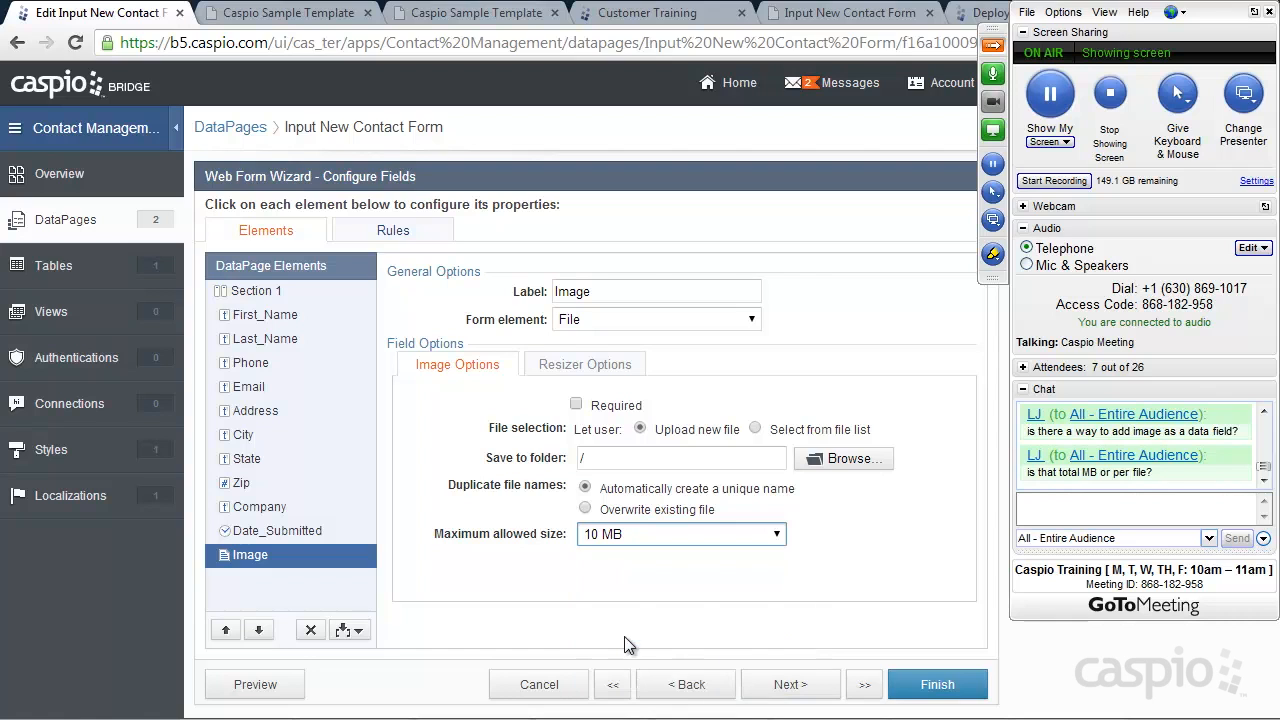
{"action": "left_click", "coordinate": [940, 689]}
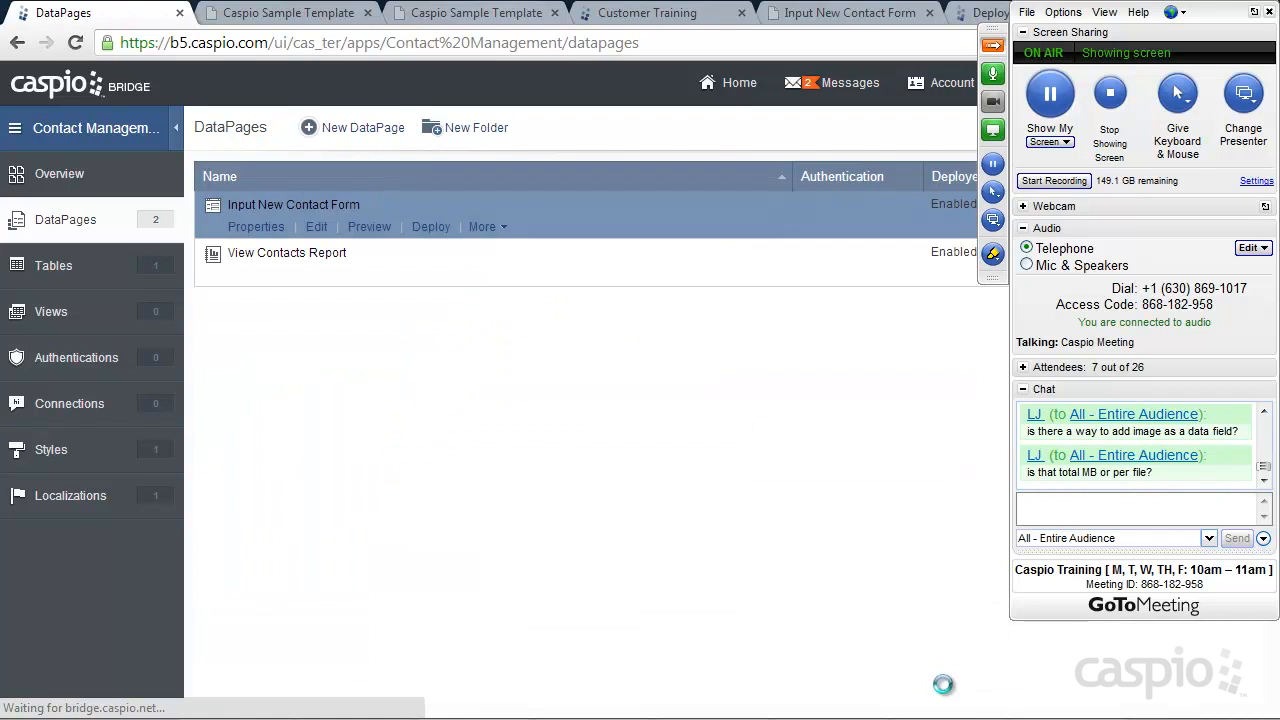
Open the Add Contact form on the live Caspio Training site
{"action": "left_click", "coordinate": [312, 14]}
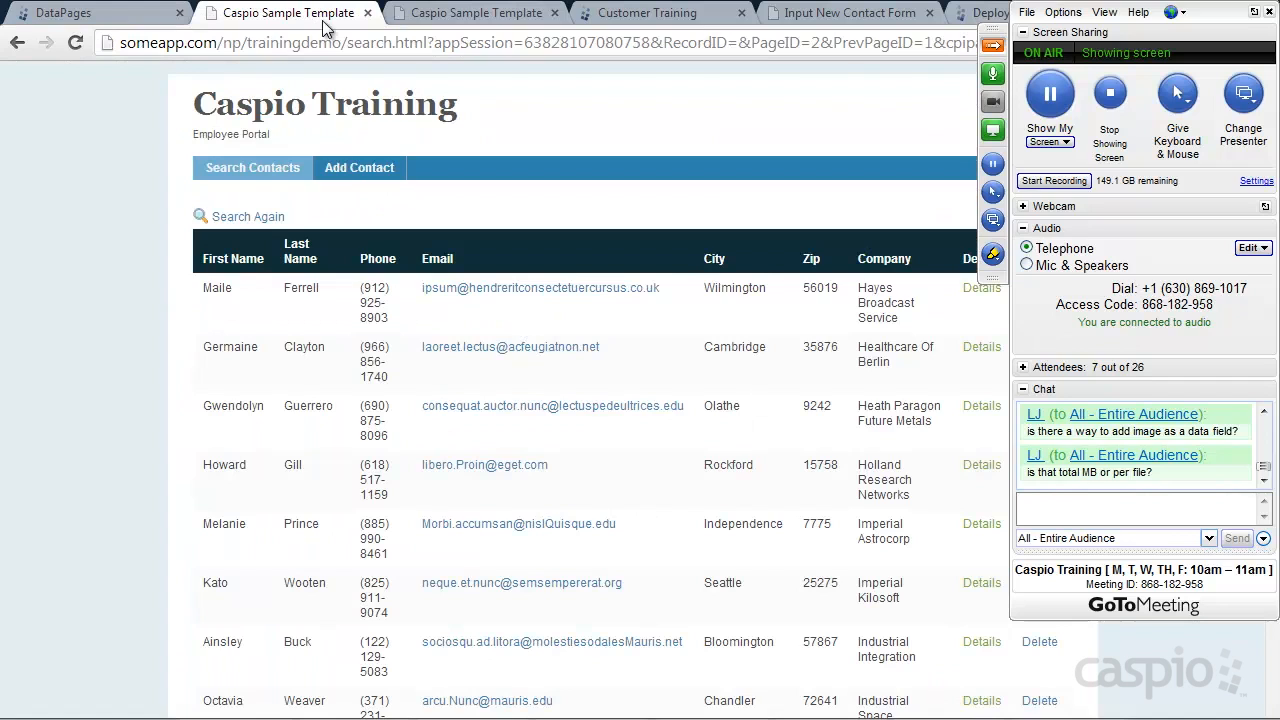
{"action": "left_click", "coordinate": [343, 170]}
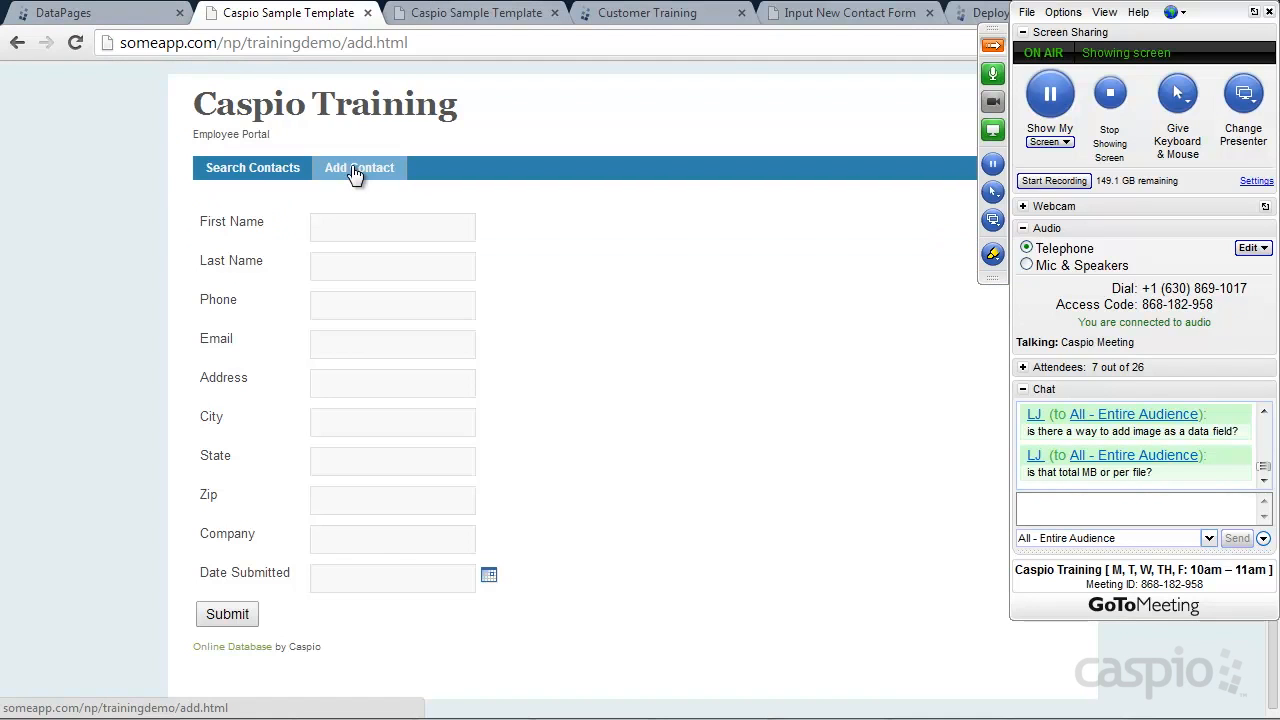
{"action": "left_click", "coordinate": [75, 42]}
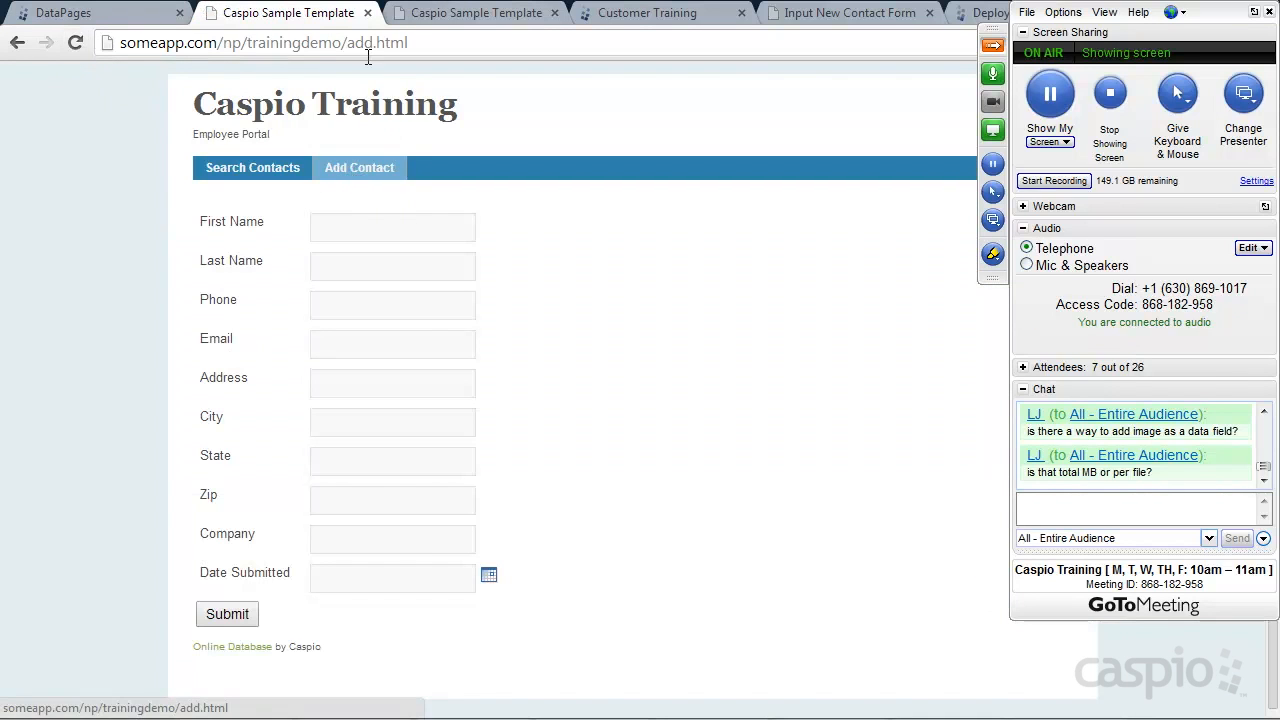
{"action": "left_click", "coordinate": [465, 14]}
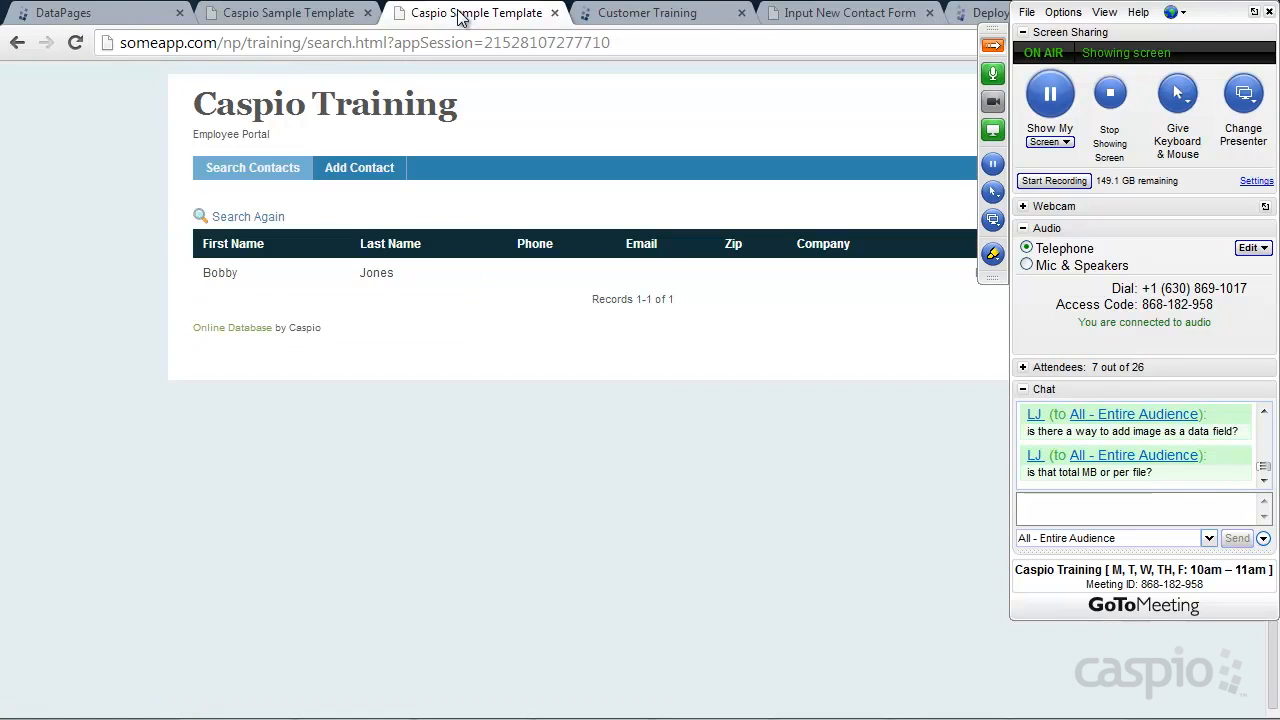
{"action": "left_click", "coordinate": [349, 162]}
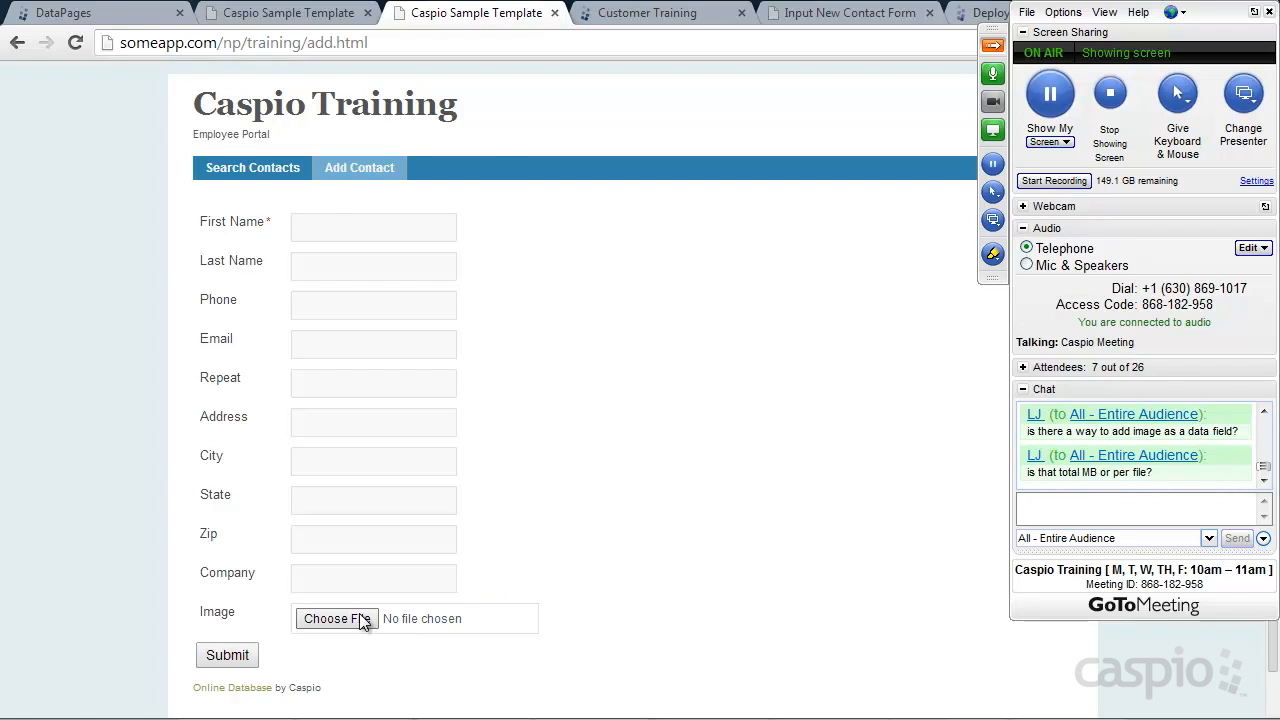
Enter the contact's first and last name, attach download.jpg, and submit the form
{"action": "left_click", "coordinate": [338, 228]}
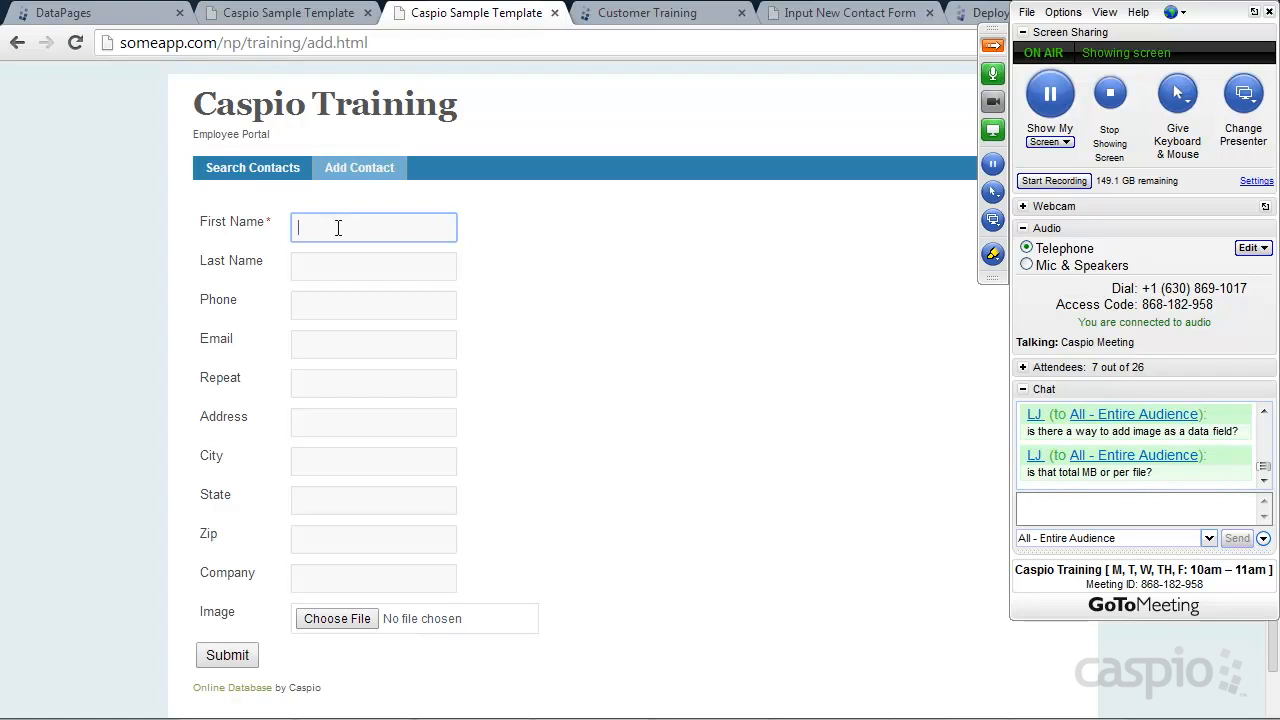
{"action": "key", "text": "Tab"}
{"action": "left_click", "coordinate": [357, 619]}
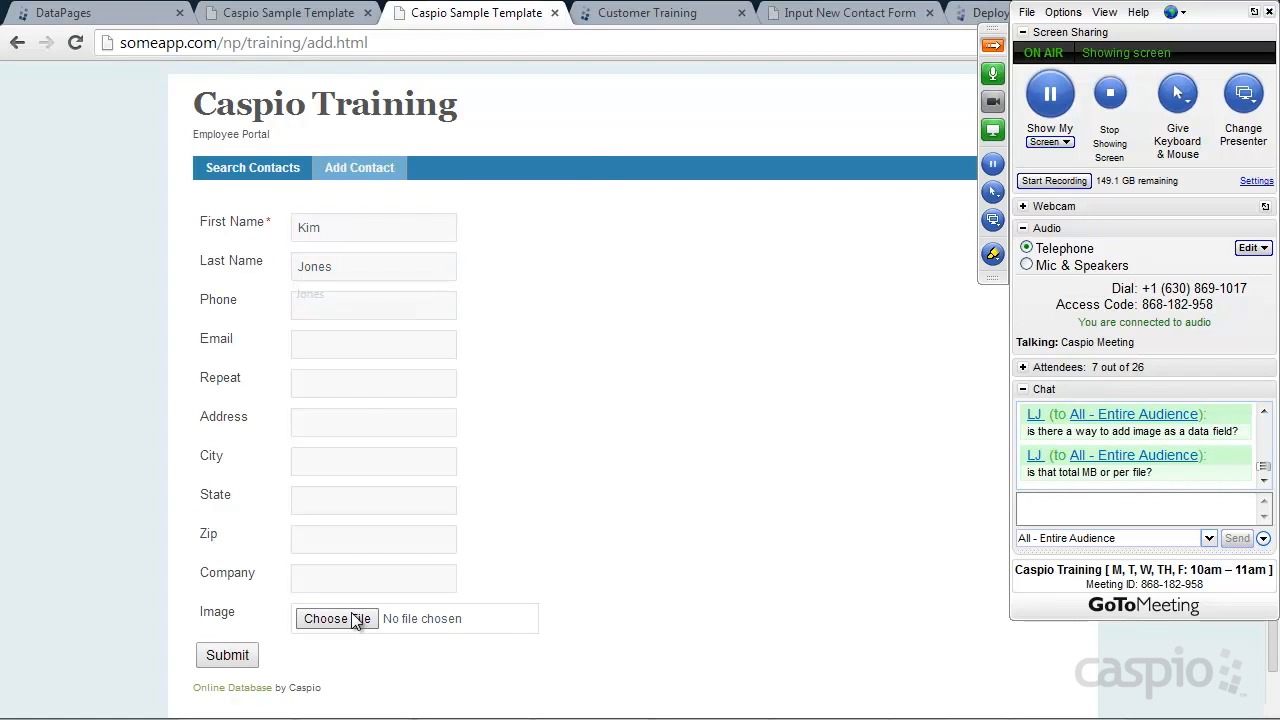
{"action": "left_click_drag", "start_coordinate": [597, 149], "coordinate": [592, 308]}
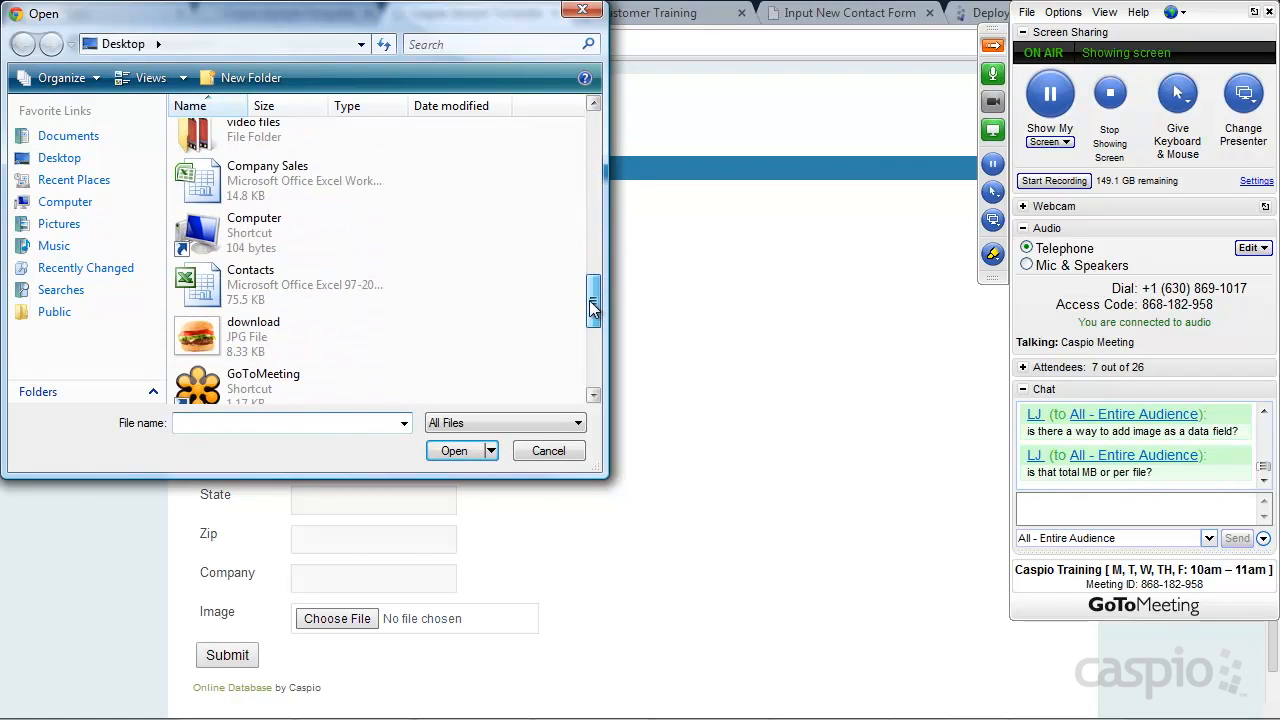
{"action": "double_click", "coordinate": [238, 343]}
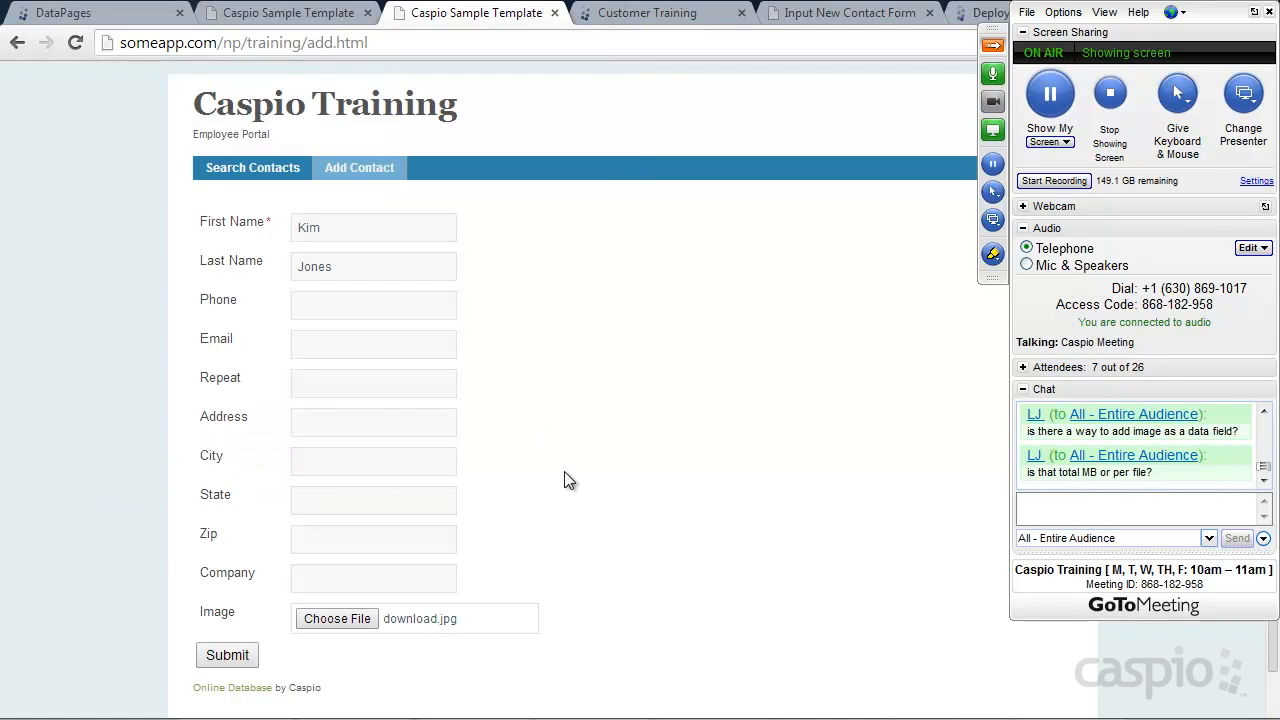
{"action": "left_click", "coordinate": [228, 655]}
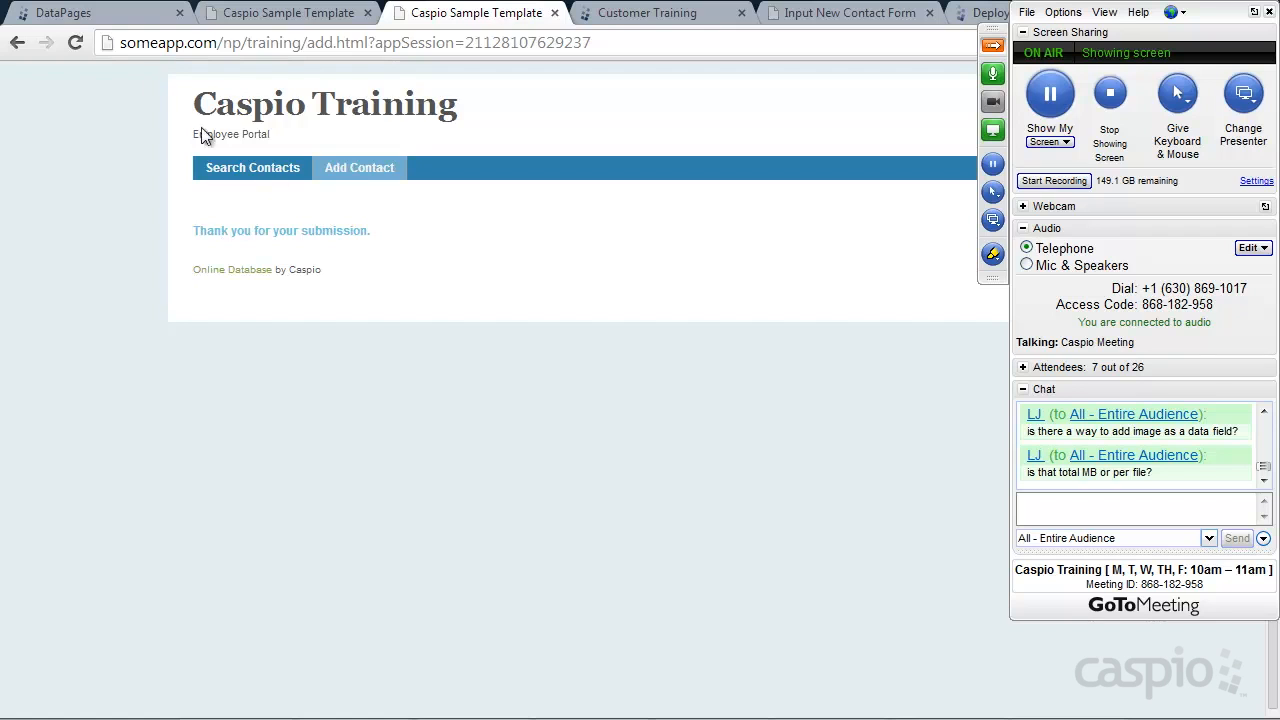
{"action": "left_click", "coordinate": [125, 16]}
Check the Contacts datasheet for the new record's timestamp and /download_1.jpg image, then return to DataPages
{"action": "left_click", "coordinate": [54, 267]}
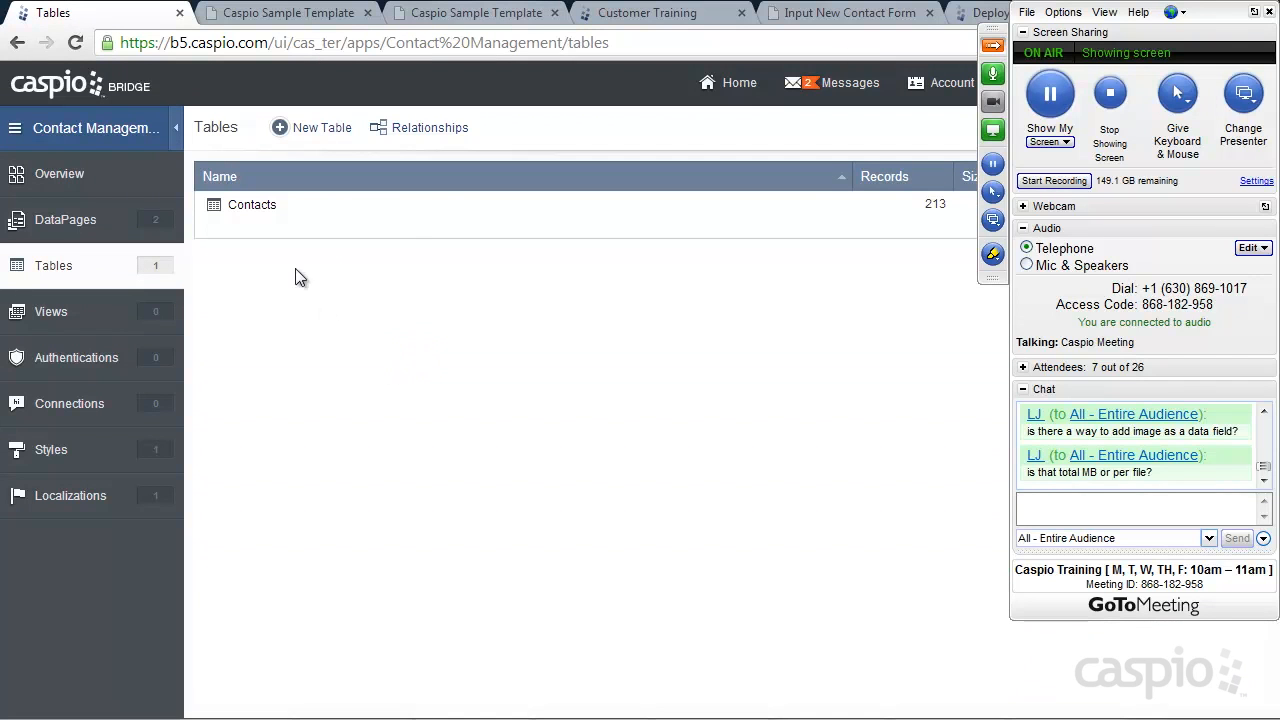
{"action": "left_click", "coordinate": [320, 228]}
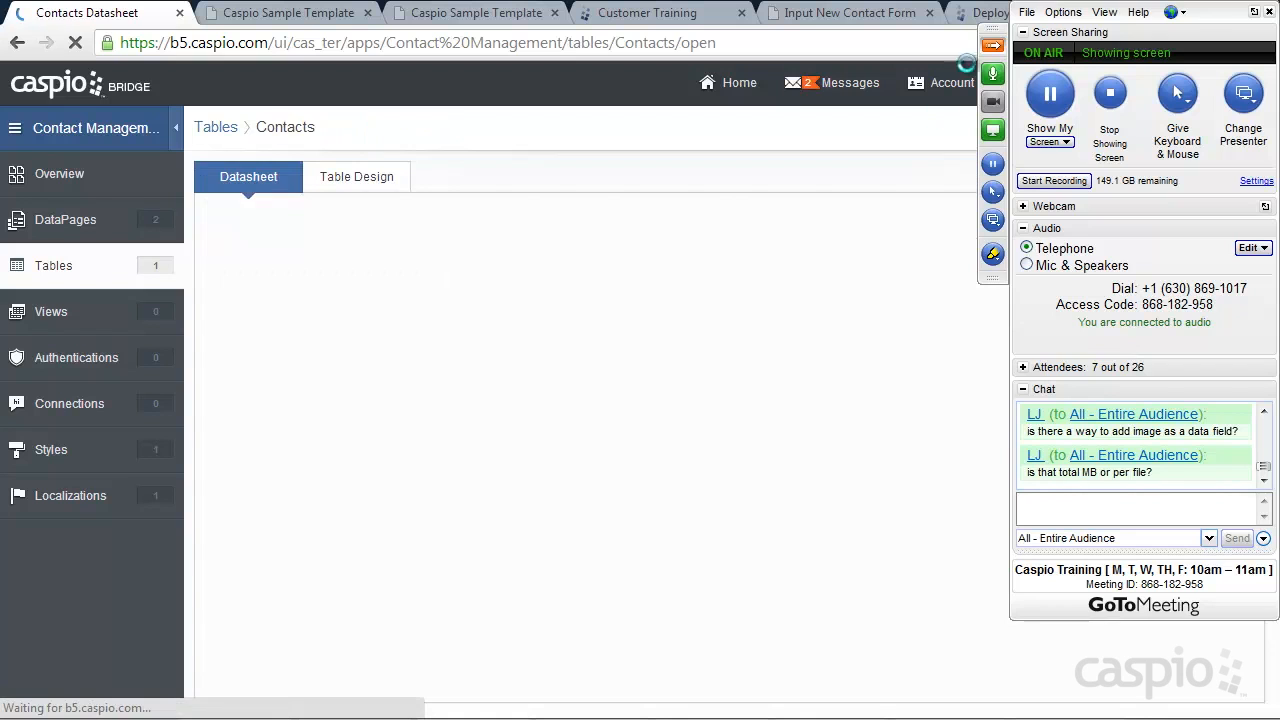
{"action": "left_click", "coordinate": [993, 46]}
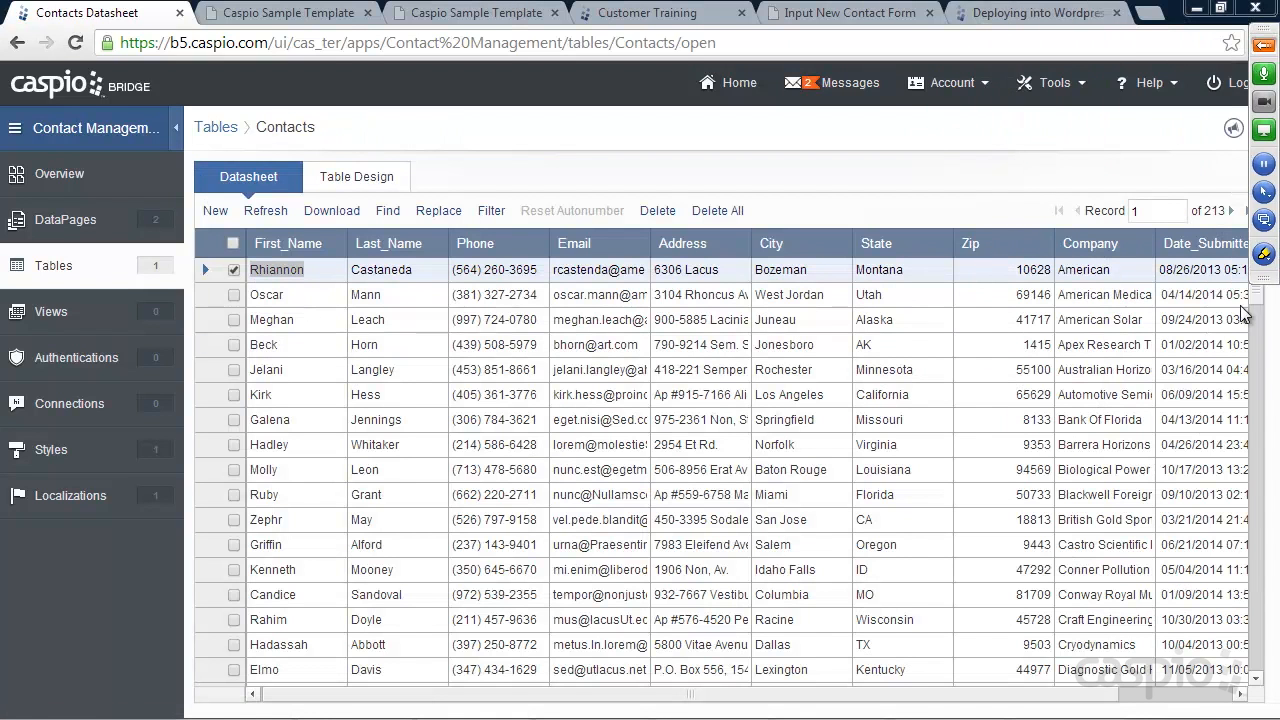
{"action": "left_click", "coordinate": [1259, 675]}
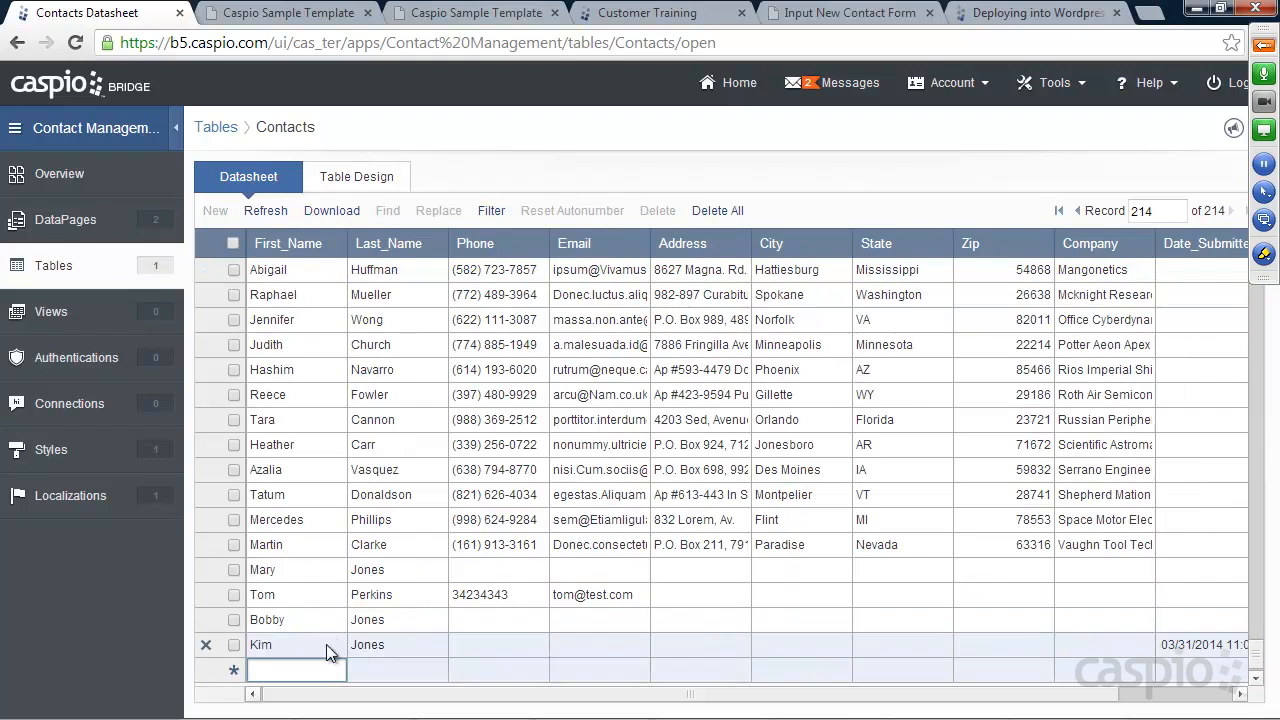
{"action": "left_click_drag", "start_coordinate": [880, 697], "coordinate": [1064, 688]}
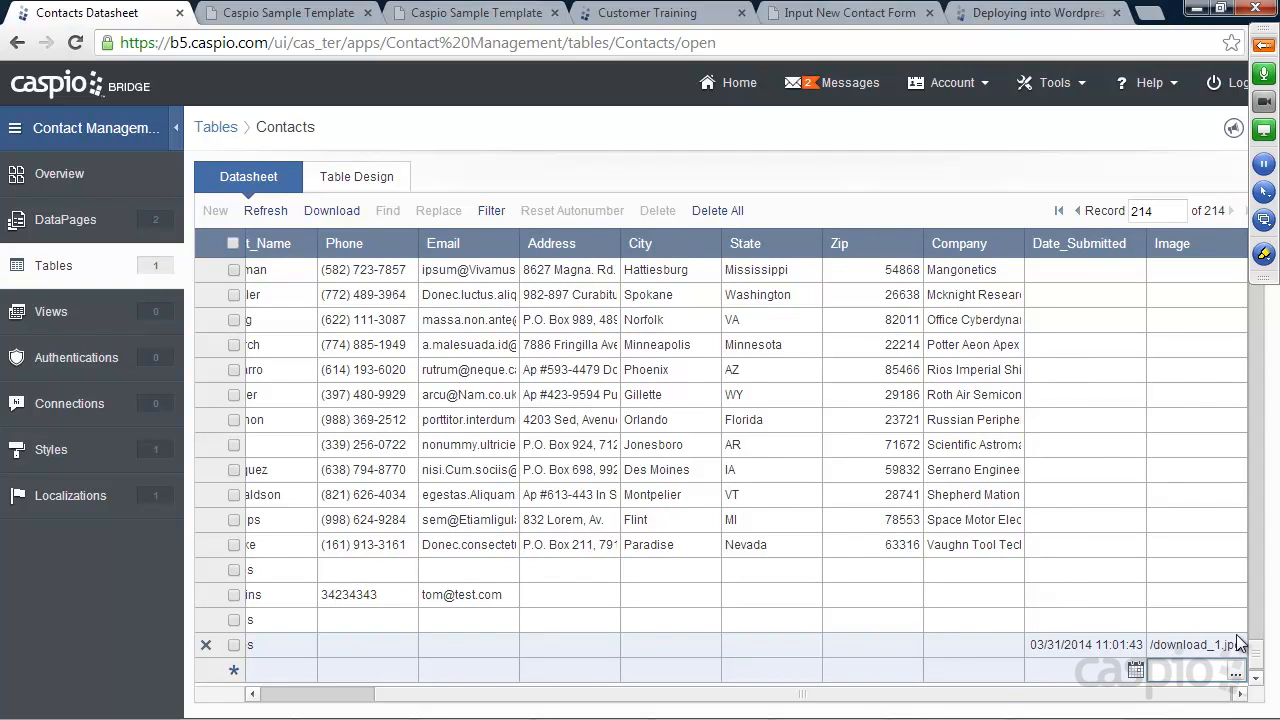
{"action": "left_click", "coordinate": [64, 221]}
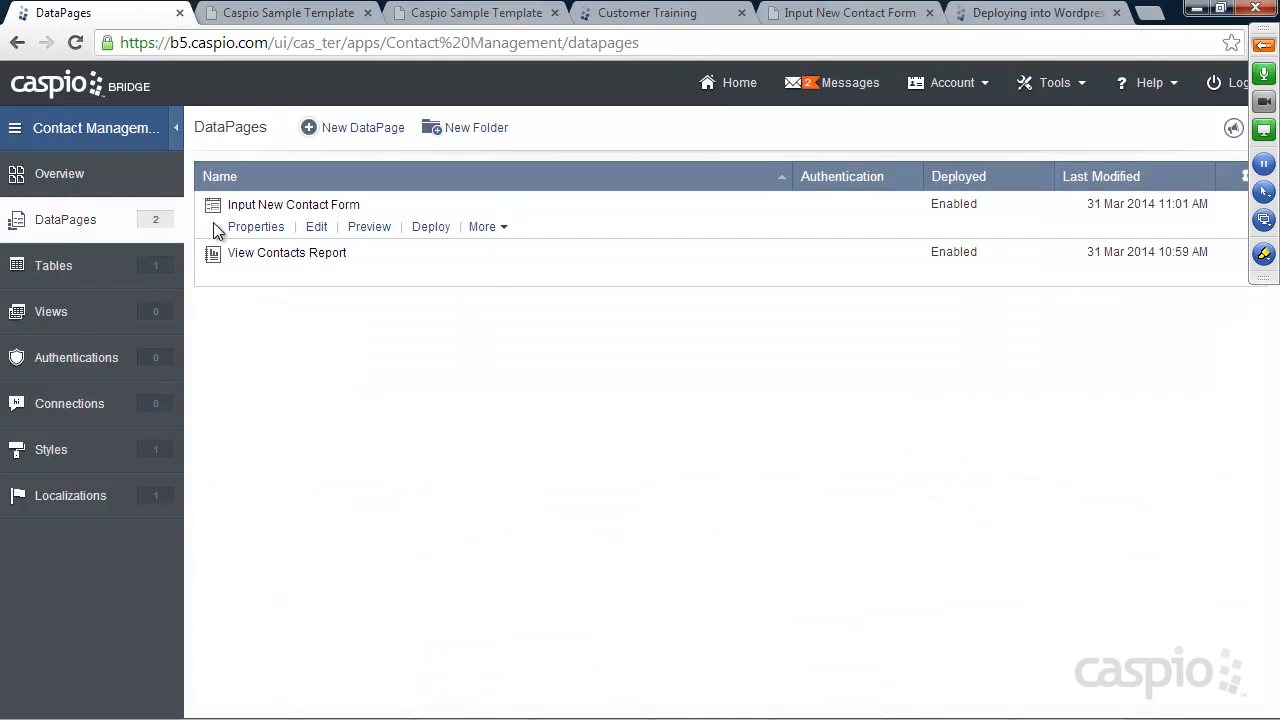
Edit View Contacts Report and add the Image field to the results page fields
{"action": "left_click", "coordinate": [315, 274]}
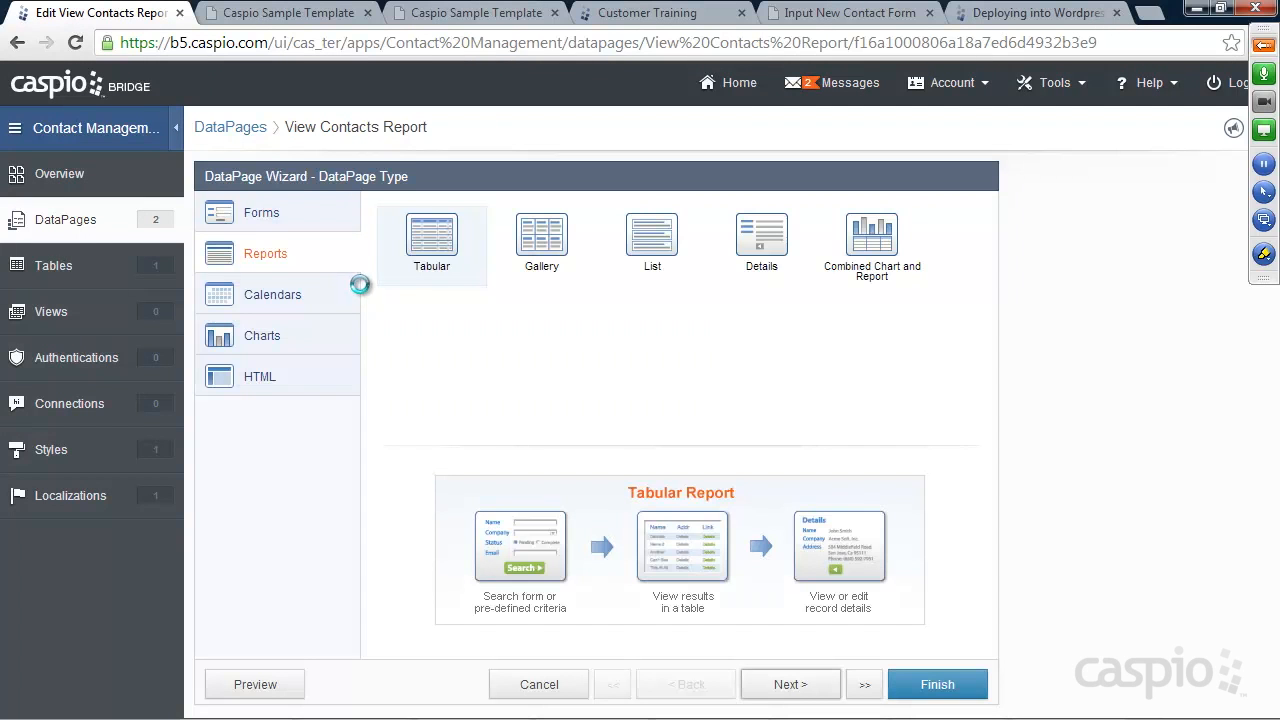
{"action": "left_click", "coordinate": [790, 688]}
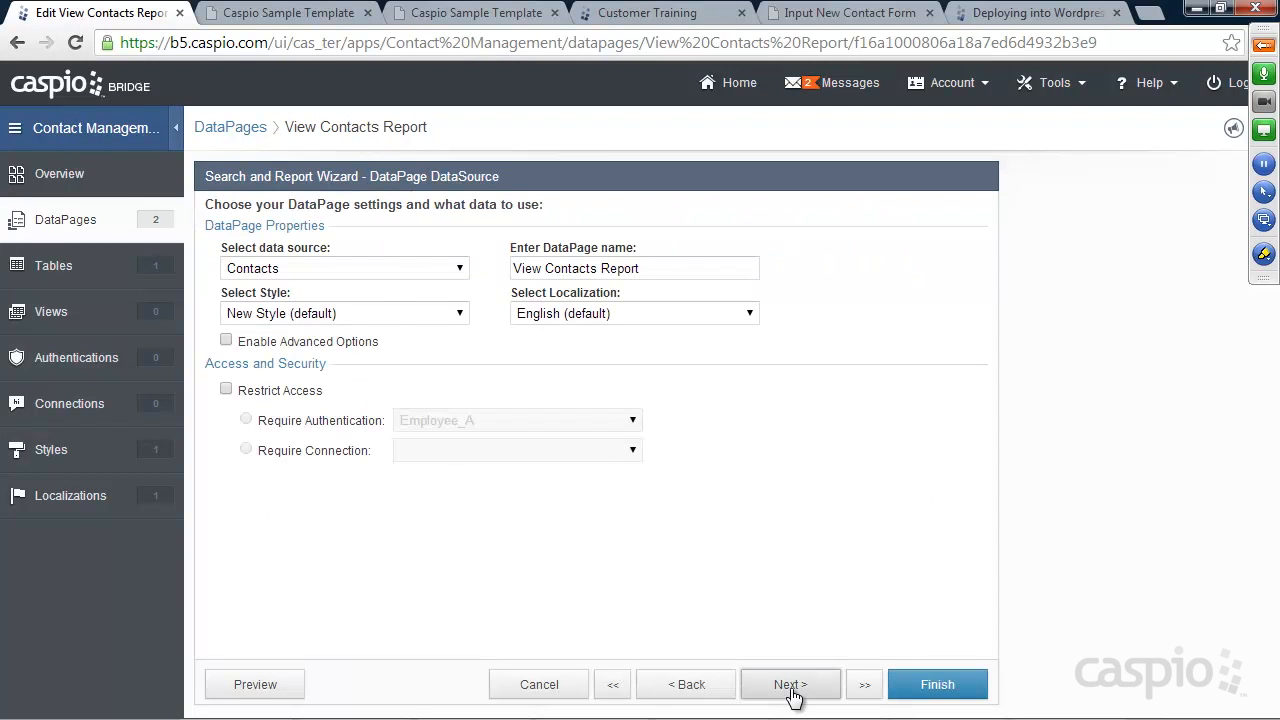
{"action": "left_click", "coordinate": [791, 688]}
{"action": "left_click", "coordinate": [792, 688]}
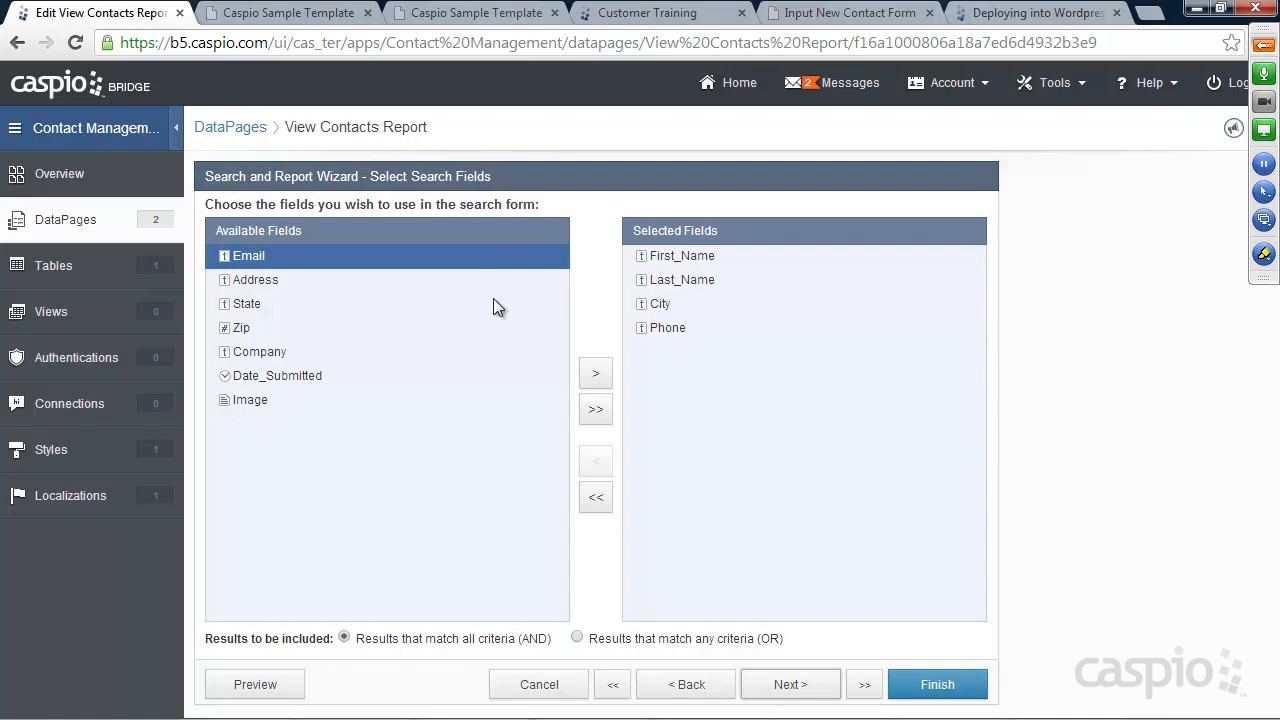
{"action": "left_click", "coordinate": [792, 690]}
{"action": "left_click", "coordinate": [792, 688]}
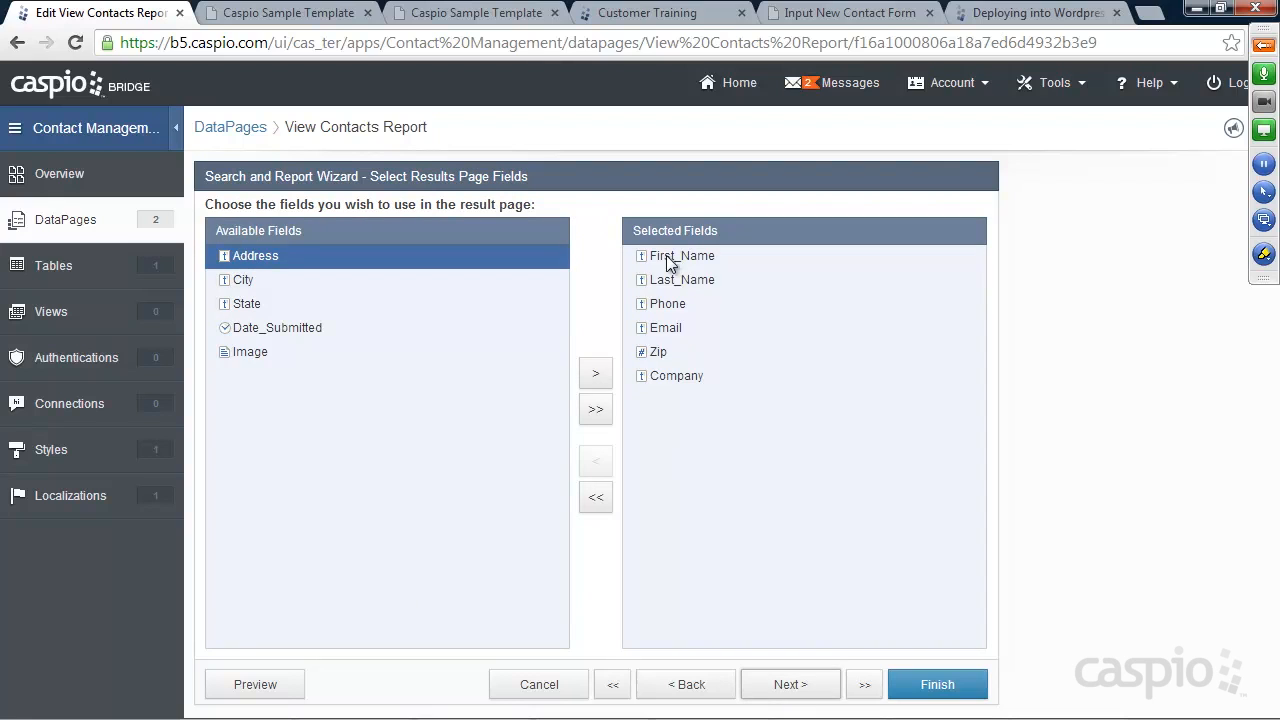
{"action": "left_click", "coordinate": [275, 354]}
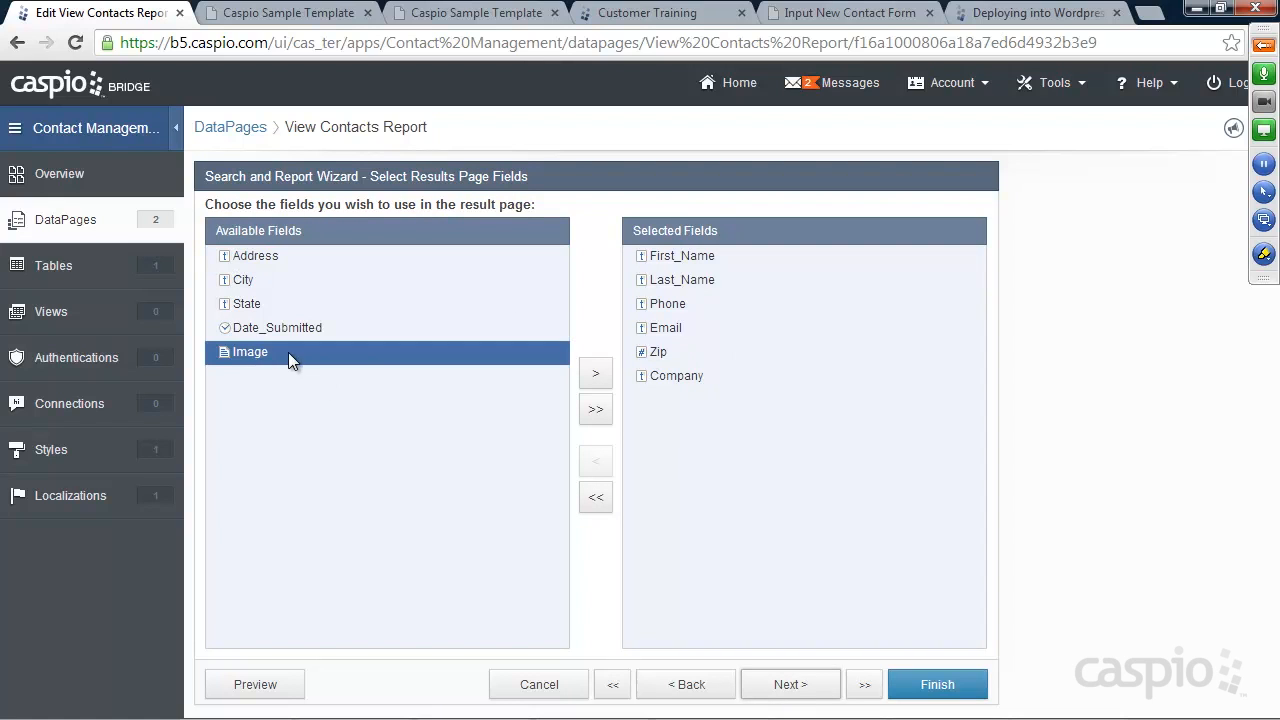
{"action": "left_click", "coordinate": [596, 372]}
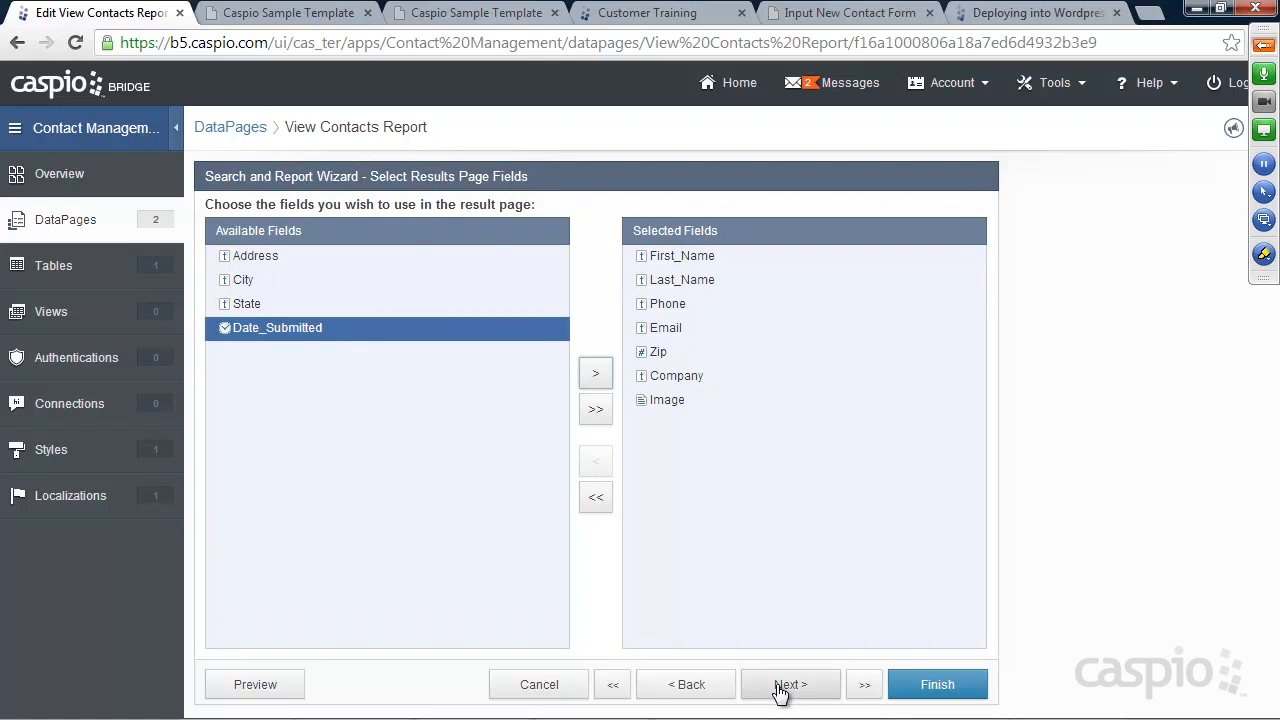
{"action": "left_click", "coordinate": [788, 686]}
Make Image the first results column, displayed as an image 75 px wide with no height
{"action": "left_click", "coordinate": [256, 401]}
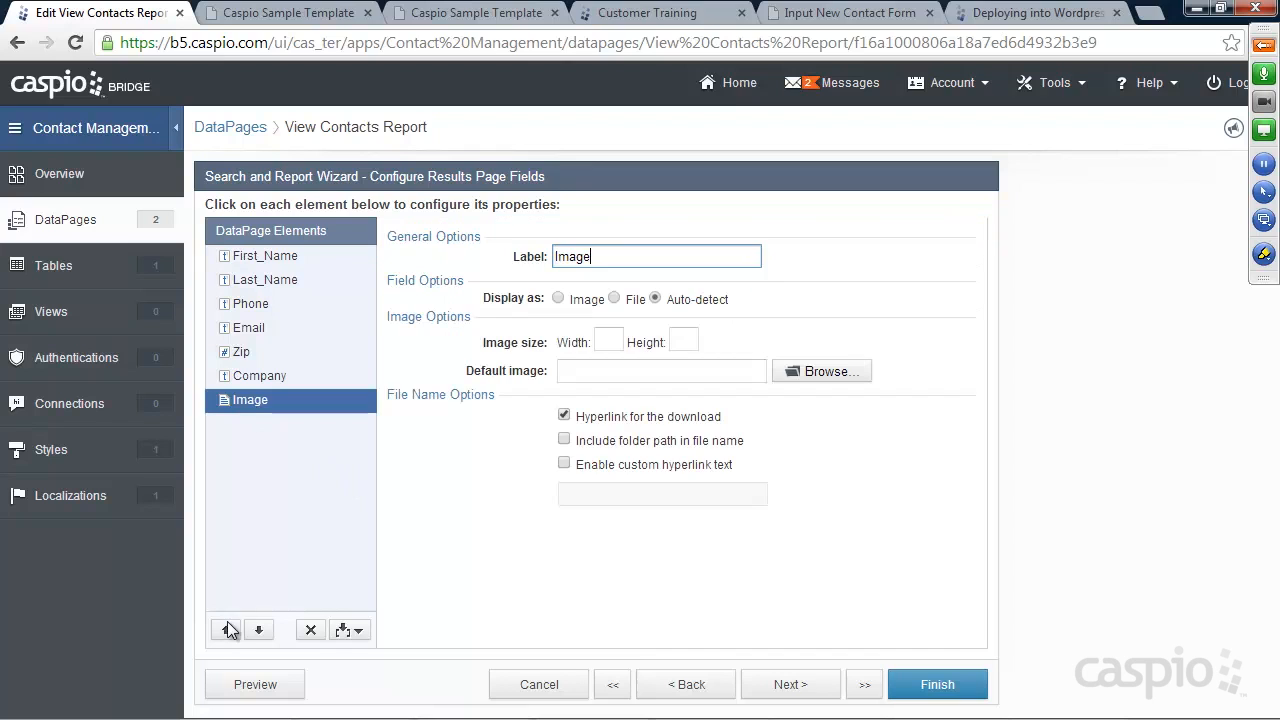
{"action": "left_click", "coordinate": [226, 630]}
{"action": "left_click", "coordinate": [226, 630]}
{"action": "left_click", "coordinate": [226, 630]}
{"action": "left_click", "coordinate": [226, 630]}
{"action": "left_click", "coordinate": [226, 630]}
{"action": "left_click", "coordinate": [226, 630]}
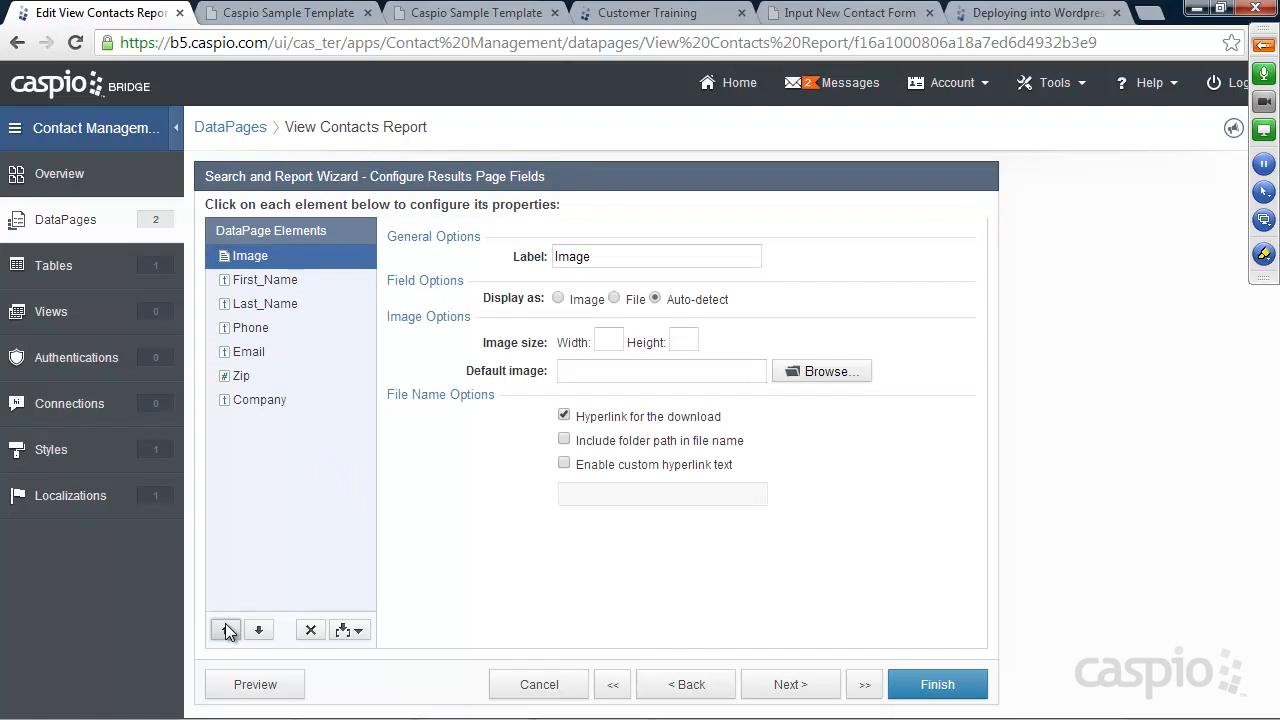
{"action": "left_click", "coordinate": [559, 299]}
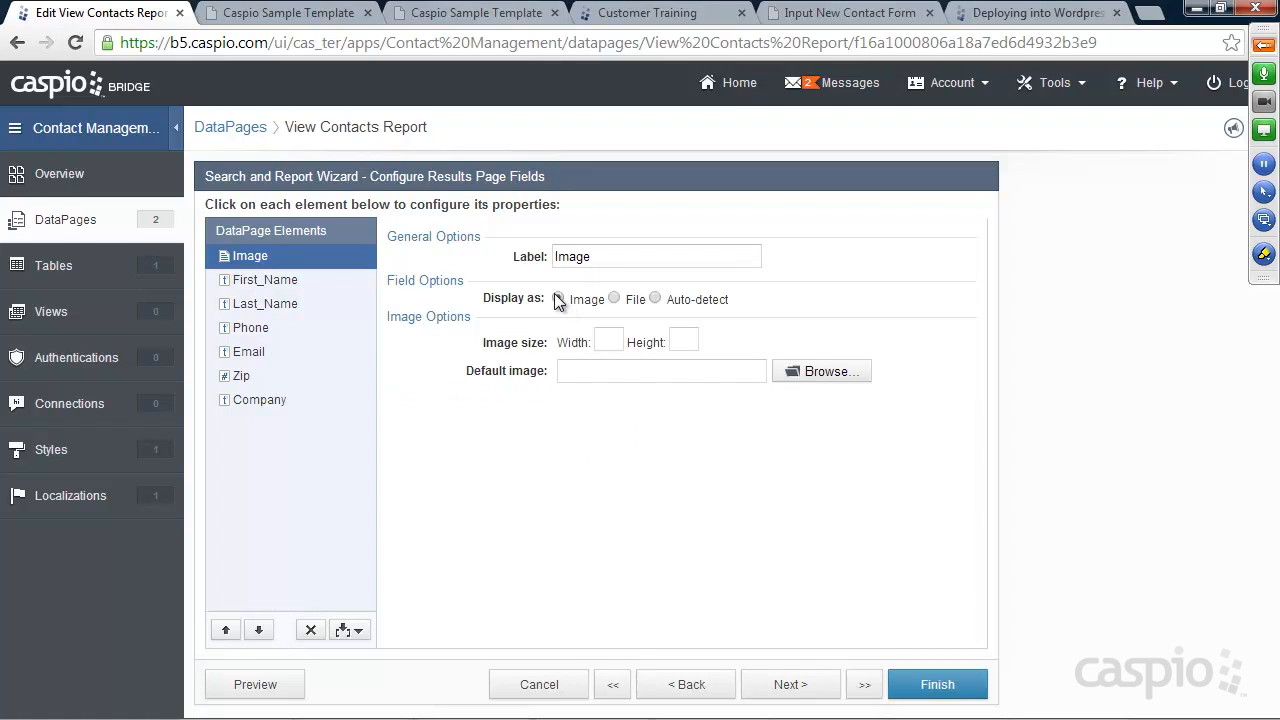
{"action": "left_click", "coordinate": [611, 340]}
{"action": "type", "text": "75"}
{"action": "left_click", "coordinate": [696, 339]}
{"action": "type", "text": "75"}
{"action": "key", "text": "BackSpace"}
{"action": "key", "text": "BackSpace"}
Add the Image field to the details page fields
{"action": "left_click", "coordinate": [808, 686]}
{"action": "left_click", "coordinate": [808, 686]}
{"action": "left_click", "coordinate": [808, 686]}
{"action": "left_click", "coordinate": [300, 282]}
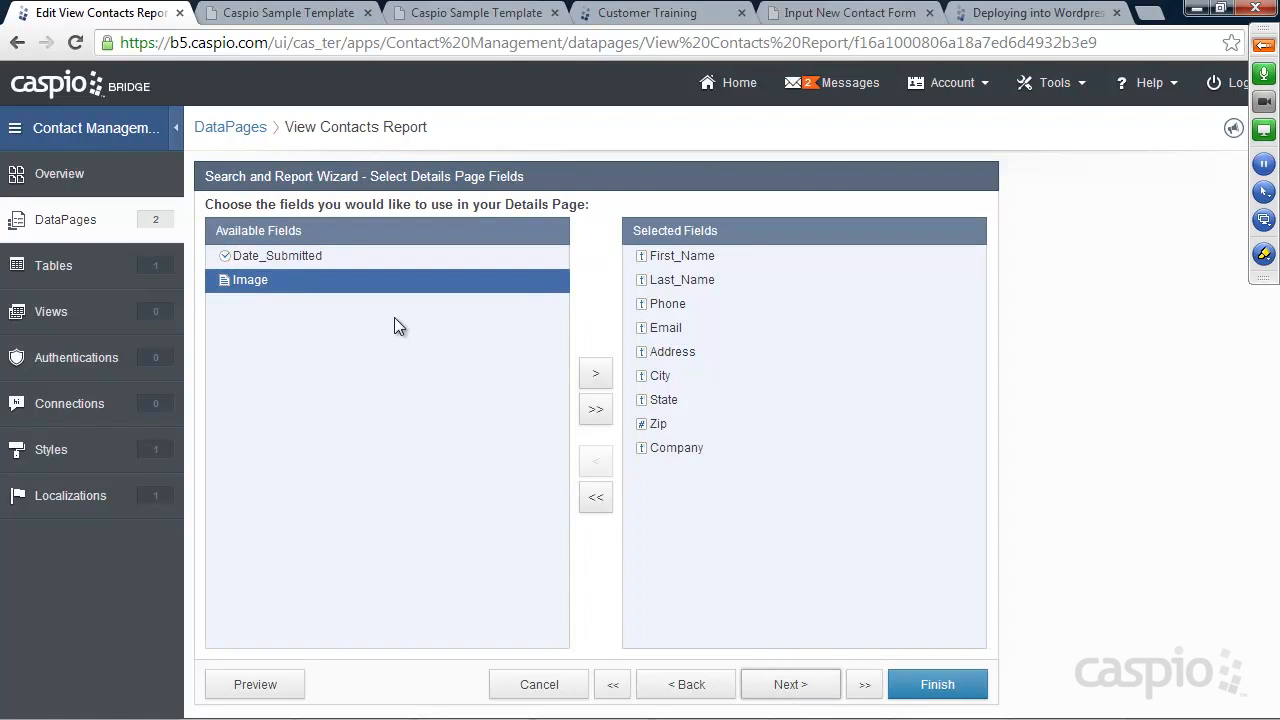
{"action": "left_click", "coordinate": [596, 375]}
{"action": "left_click", "coordinate": [788, 685]}
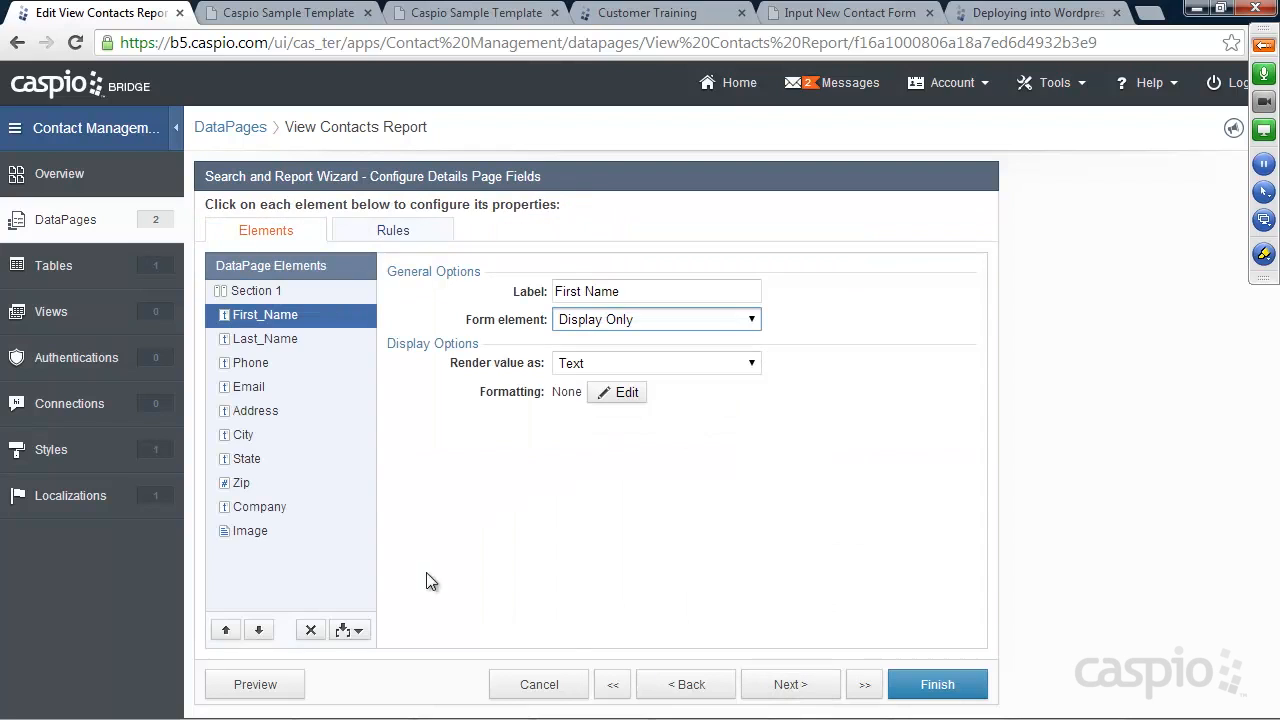
Put Image first on the details page, displayed as a 450 px-wide image, and finish
{"action": "left_click", "coordinate": [263, 532]}
{"action": "left_click", "coordinate": [227, 630]}
{"action": "left_click", "coordinate": [227, 630]}
{"action": "left_click", "coordinate": [227, 630]}
{"action": "left_click", "coordinate": [227, 630]}
{"action": "left_click", "coordinate": [227, 630]}
{"action": "left_click", "coordinate": [227, 630]}
{"action": "left_click", "coordinate": [227, 630]}
{"action": "left_click", "coordinate": [227, 630]}
{"action": "left_click", "coordinate": [227, 630]}
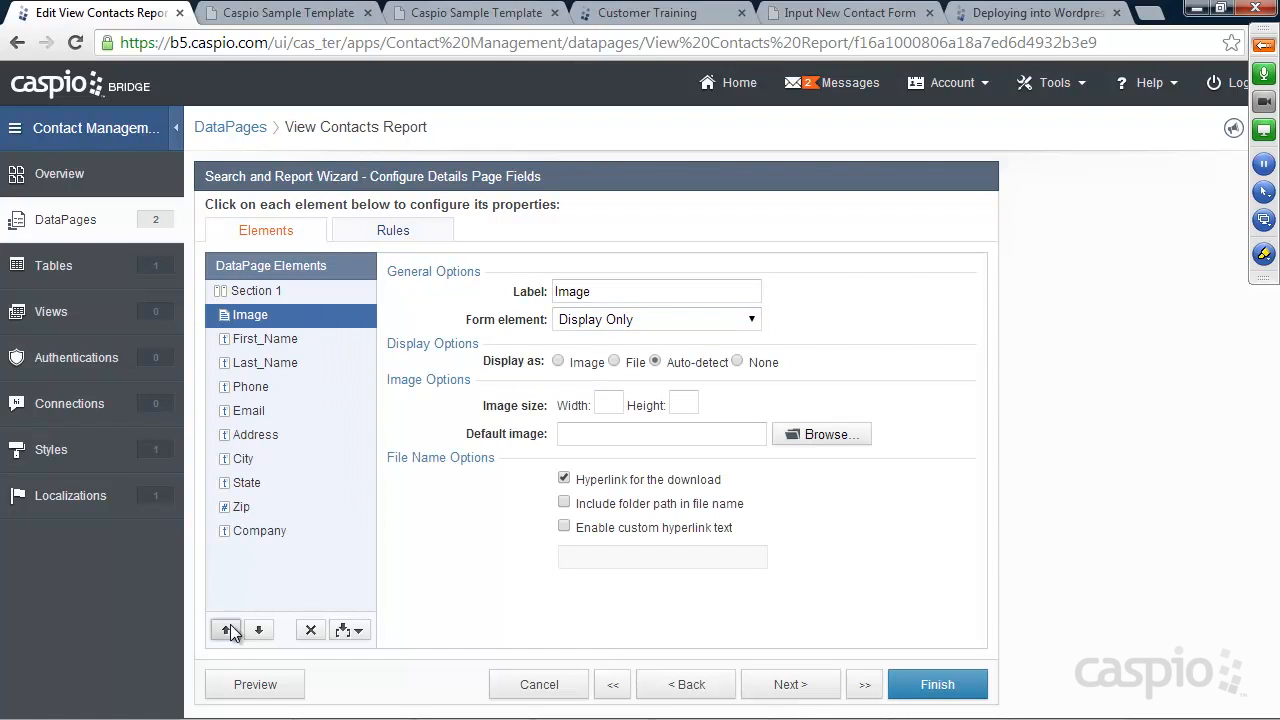
{"action": "left_click", "coordinate": [558, 361]}
{"action": "left_click", "coordinate": [610, 404]}
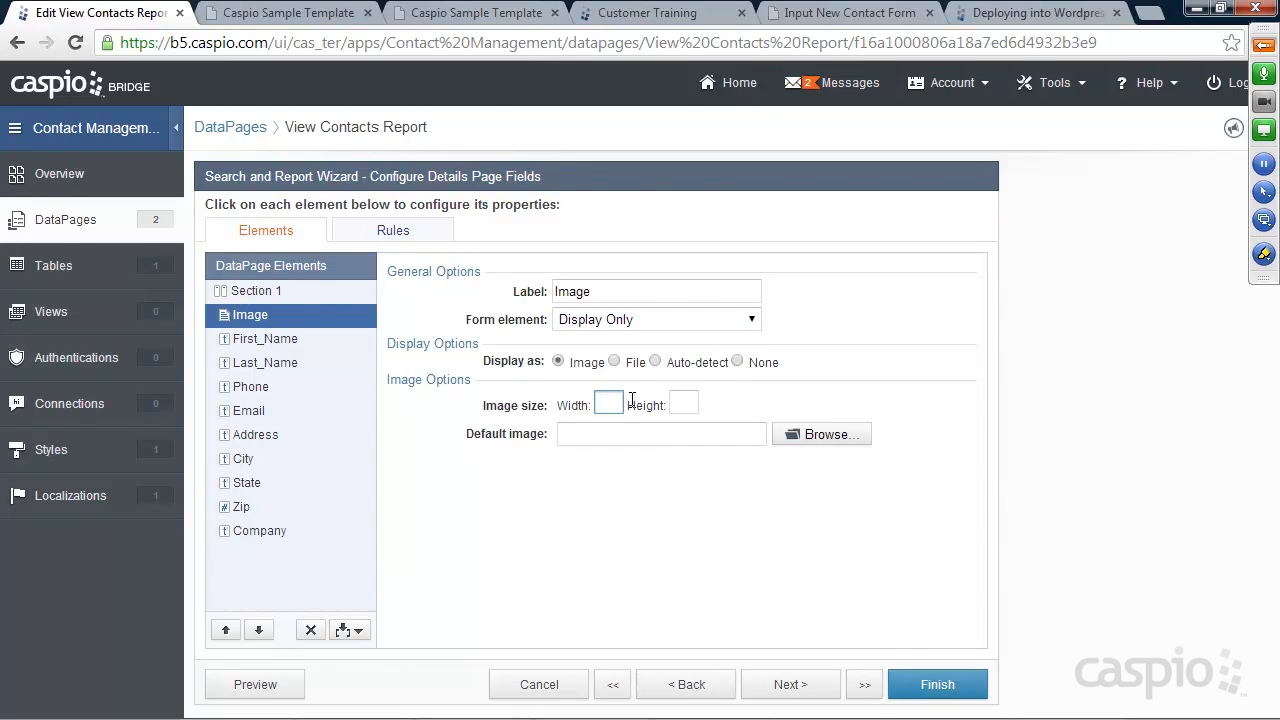
{"action": "type", "text": "450"}
{"action": "left_click", "coordinate": [920, 686]}
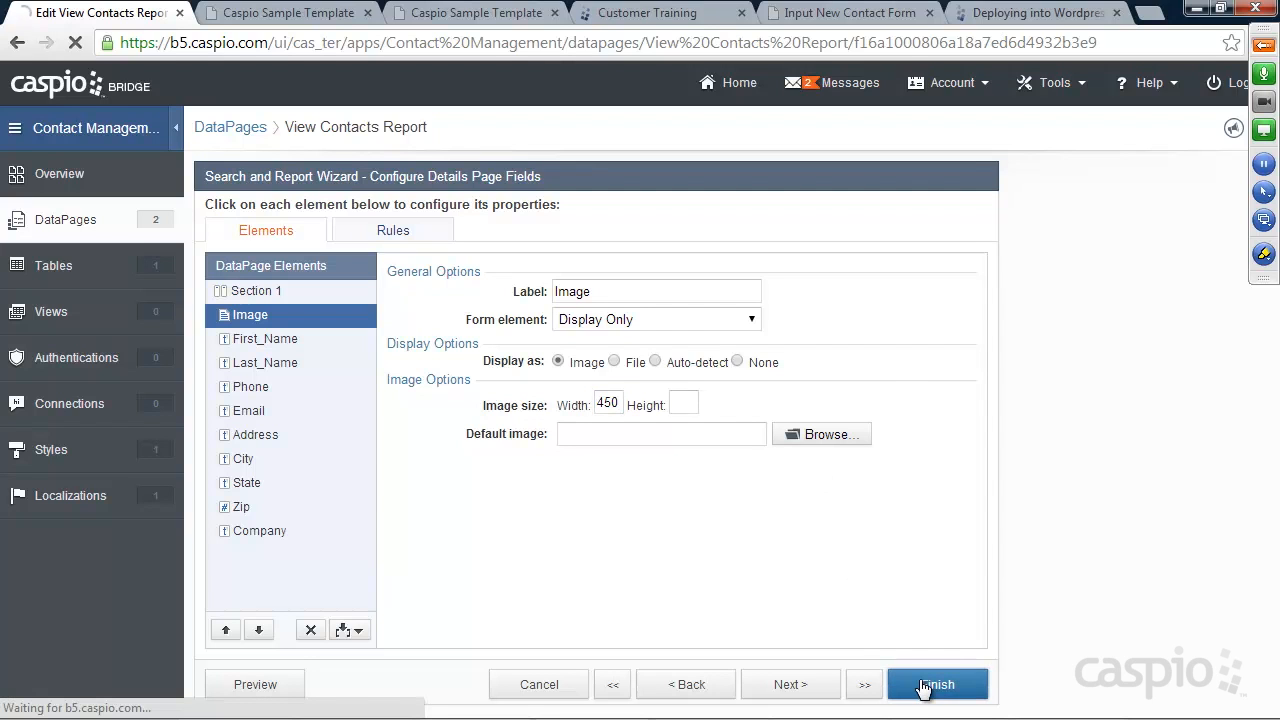
Reload the live site and run an empty contact search listing all contacts
{"action": "left_click", "coordinate": [282, 13]}
{"action": "left_click", "coordinate": [437, 13]}
{"action": "left_click", "coordinate": [76, 44]}
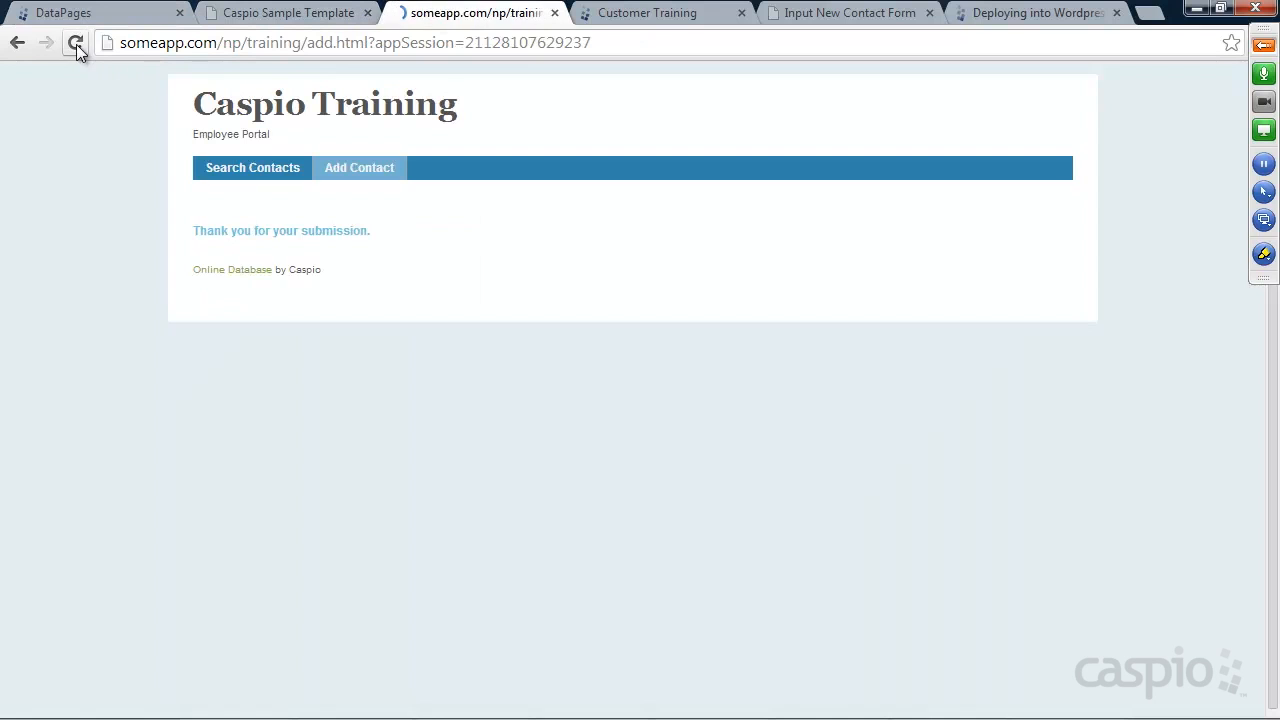
{"action": "left_click", "coordinate": [264, 176]}
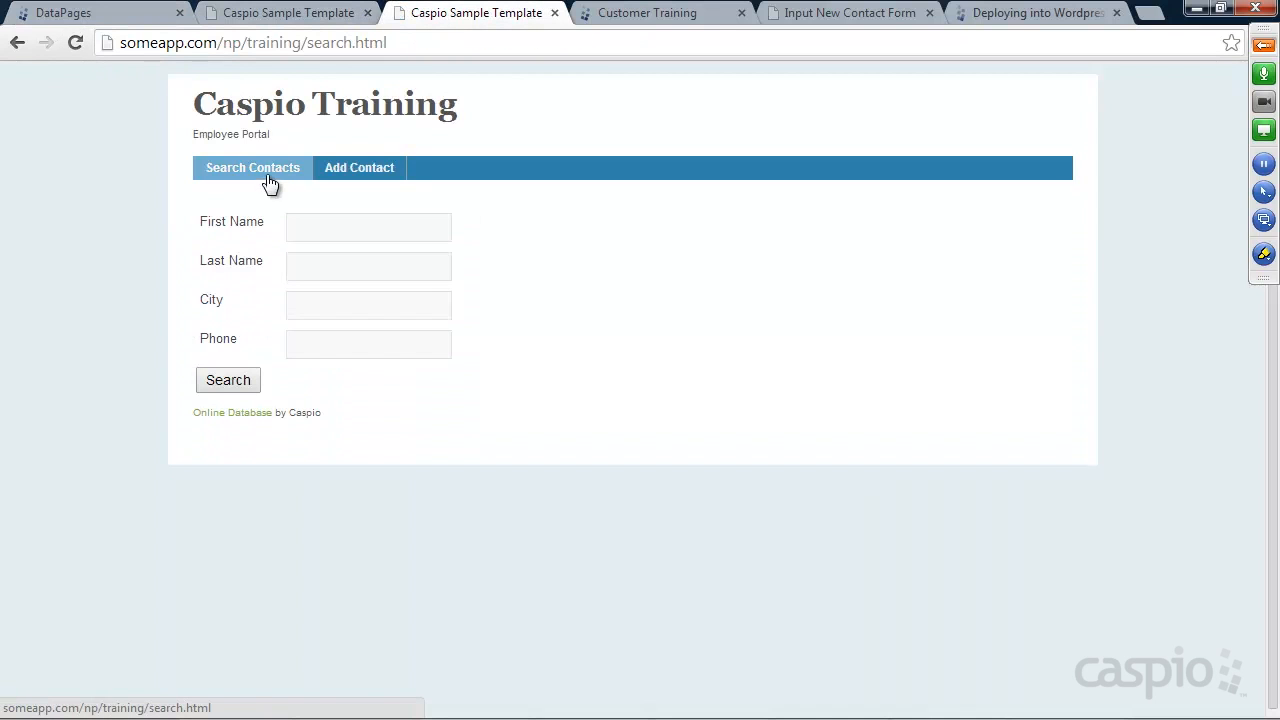
{"action": "left_click", "coordinate": [320, 228]}
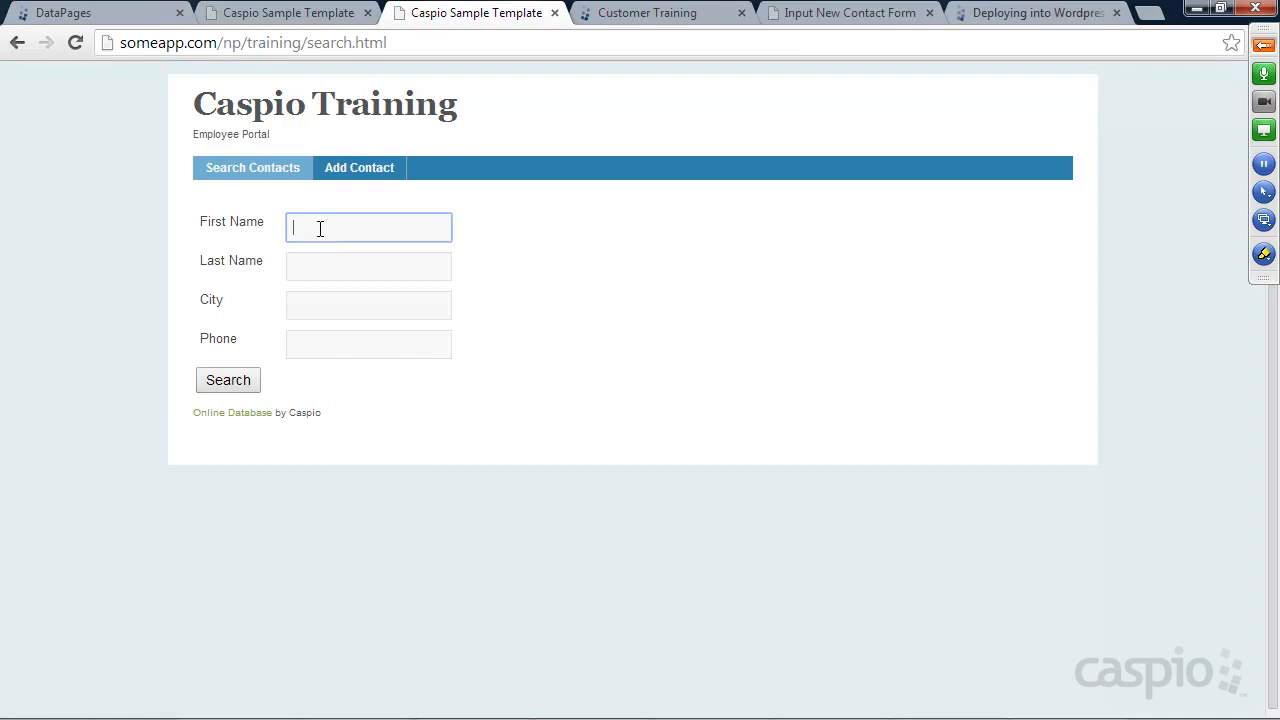
{"action": "left_click", "coordinate": [229, 380]}
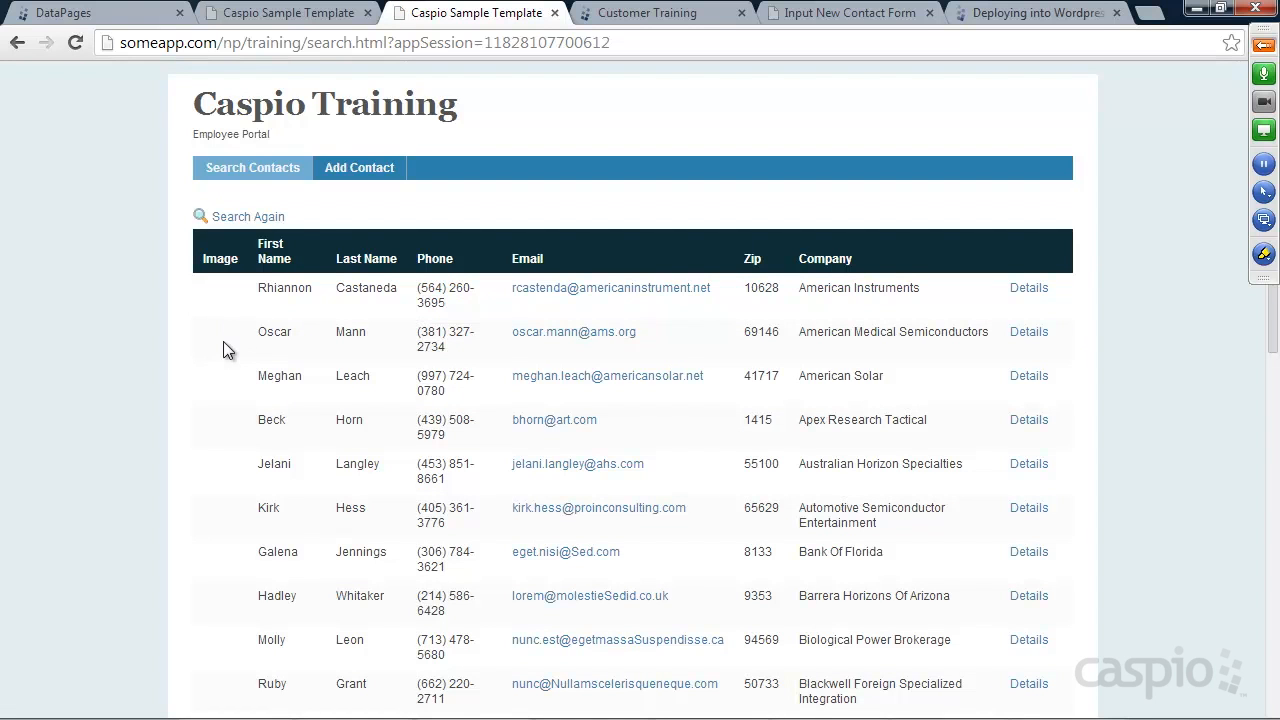
{"action": "left_click", "coordinate": [230, 218]}
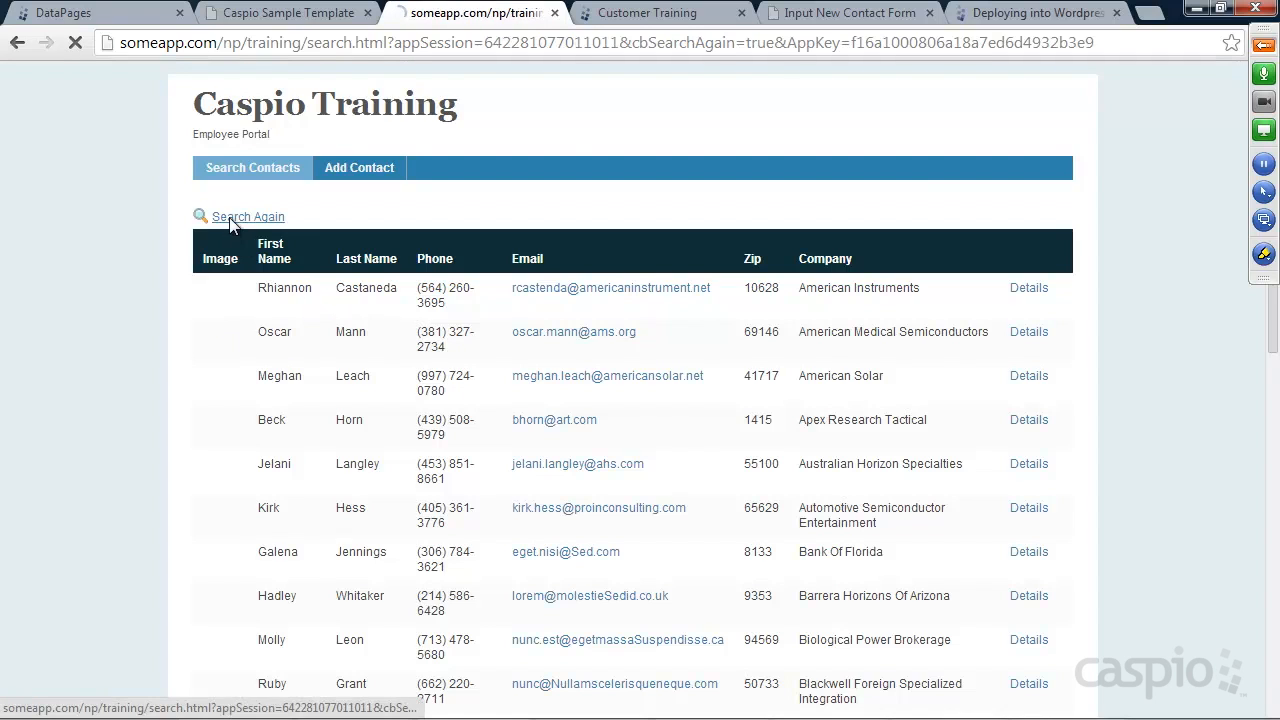
Search by the contact's first name and open the result's details page showing the large burger image
{"action": "left_click", "coordinate": [298, 230]}
{"action": "type", "text": "k"}
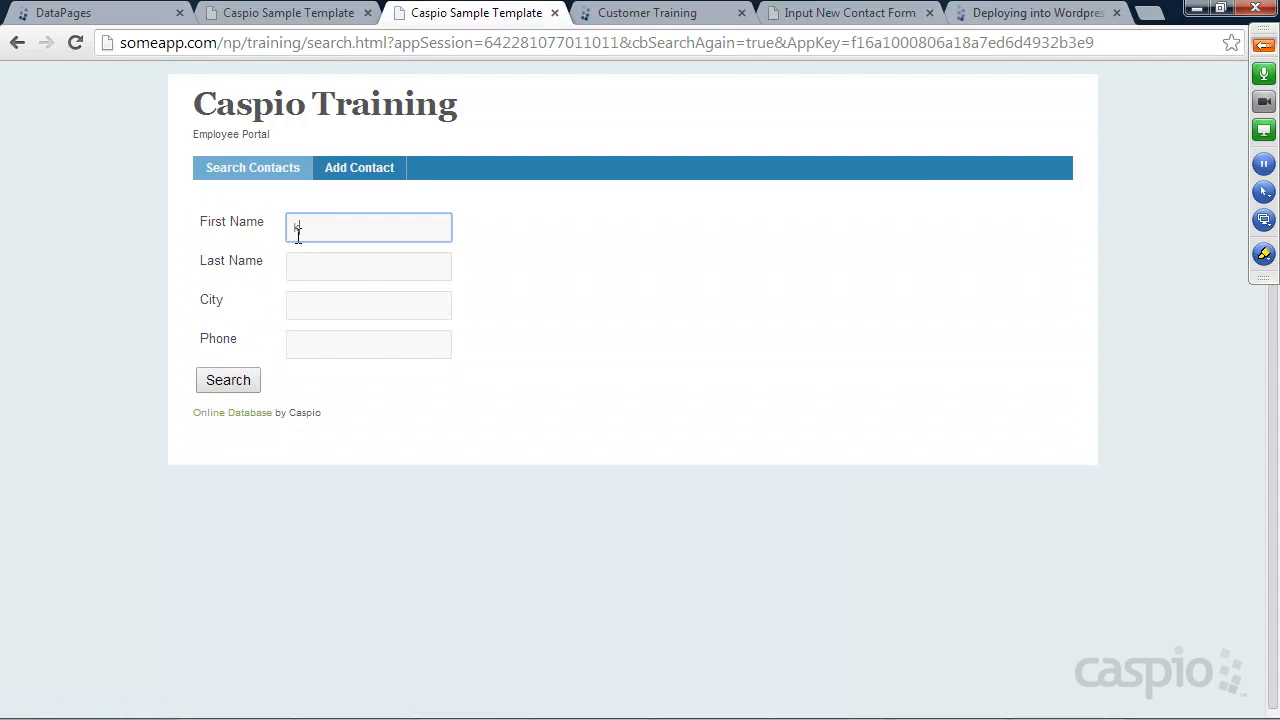
{"action": "type", "text": "im"}
{"action": "left_click", "coordinate": [228, 380]}
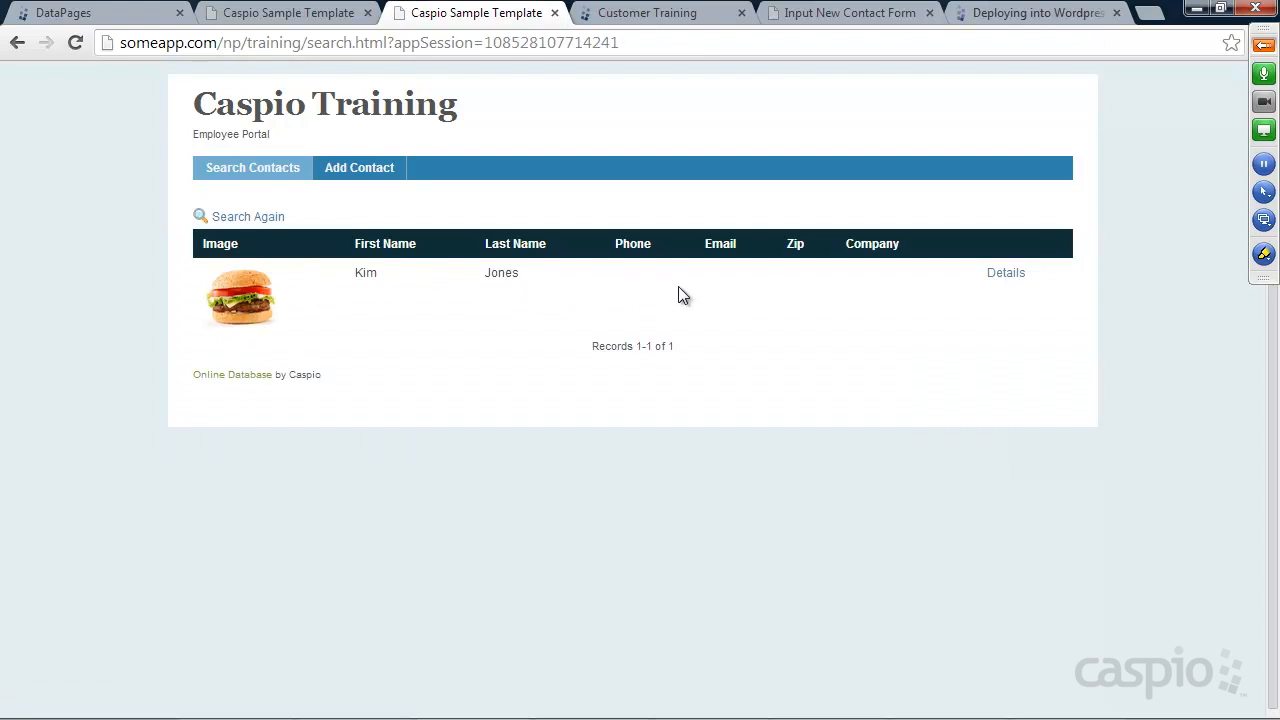
{"action": "left_click", "coordinate": [1008, 276]}
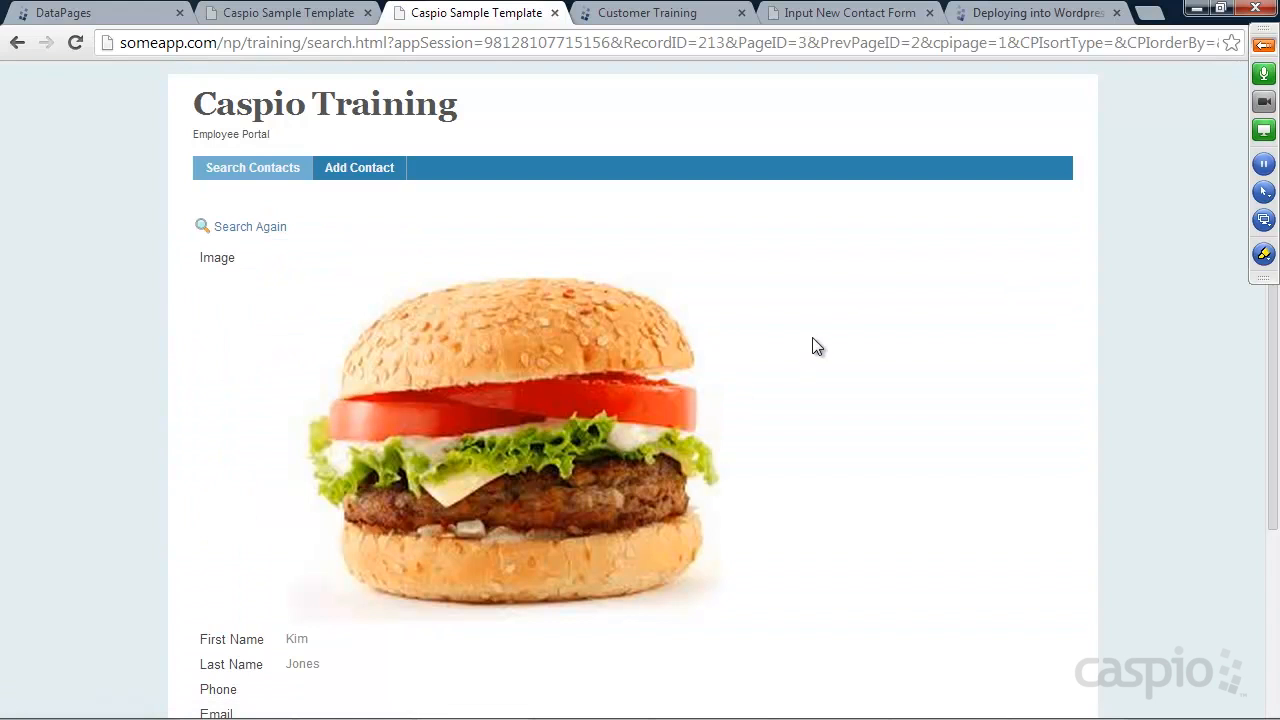
{"action": "scroll", "coordinate": [815, 278], "scroll_direction": "down", "scroll_amount": 3}
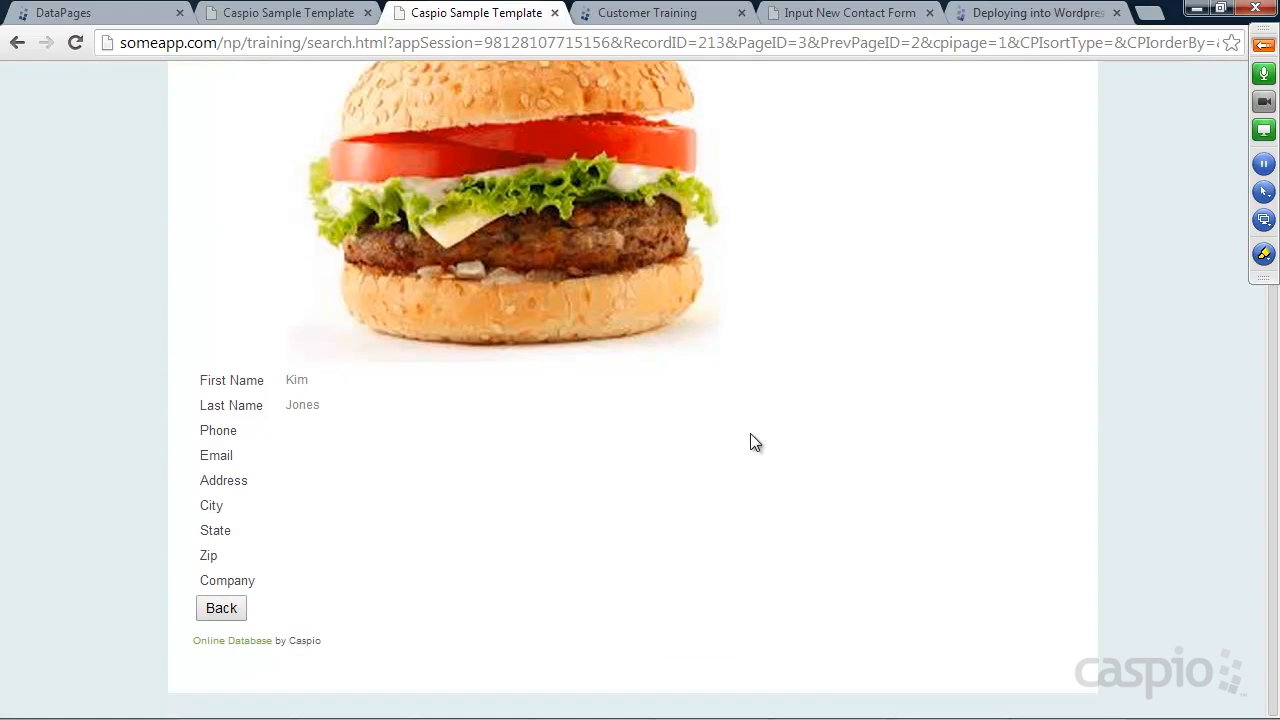
{"action": "scroll", "coordinate": [755, 440], "scroll_direction": "up", "scroll_amount": 3}
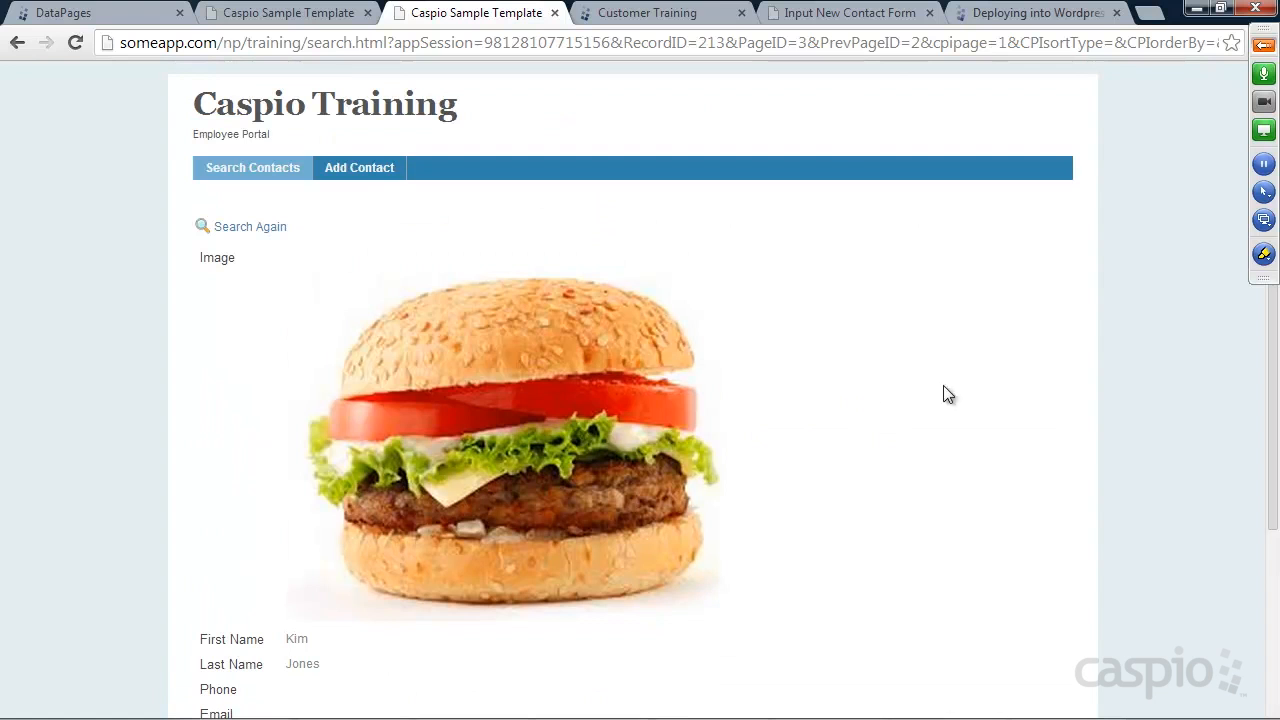
{"action": "left_click", "coordinate": [1264, 45]}
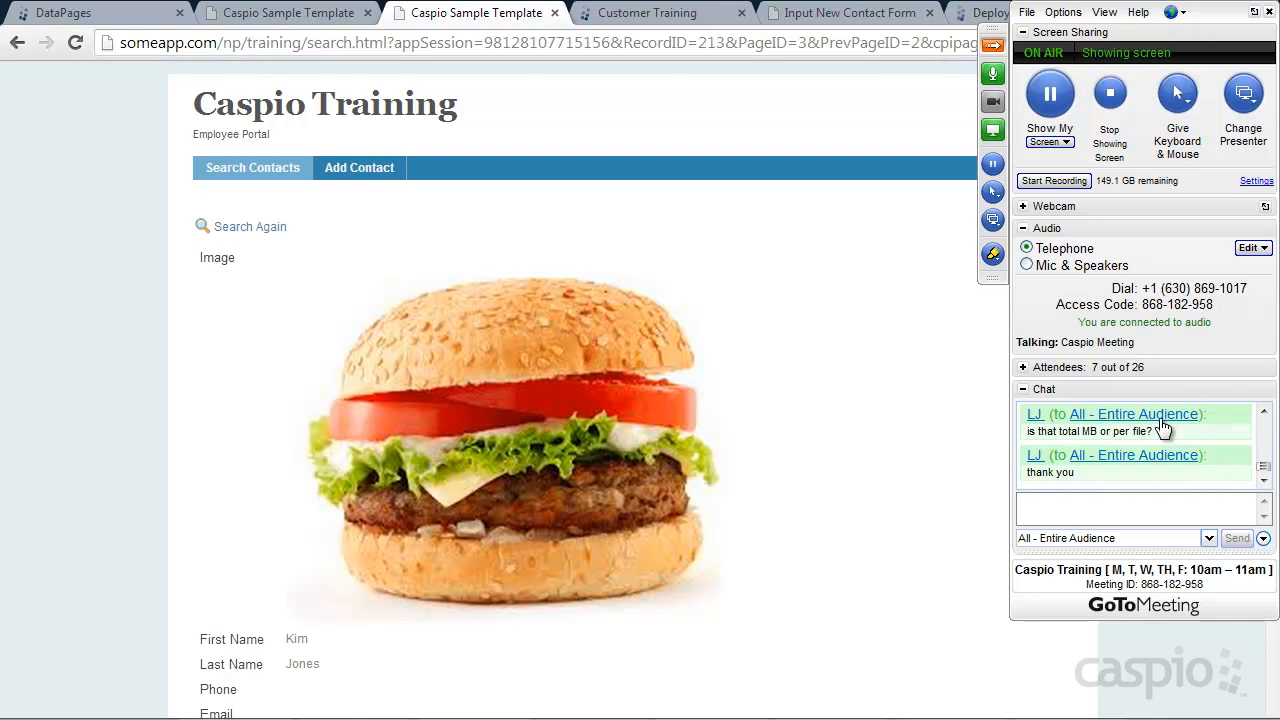
{"action": "key", "text": "alt+Tab"}
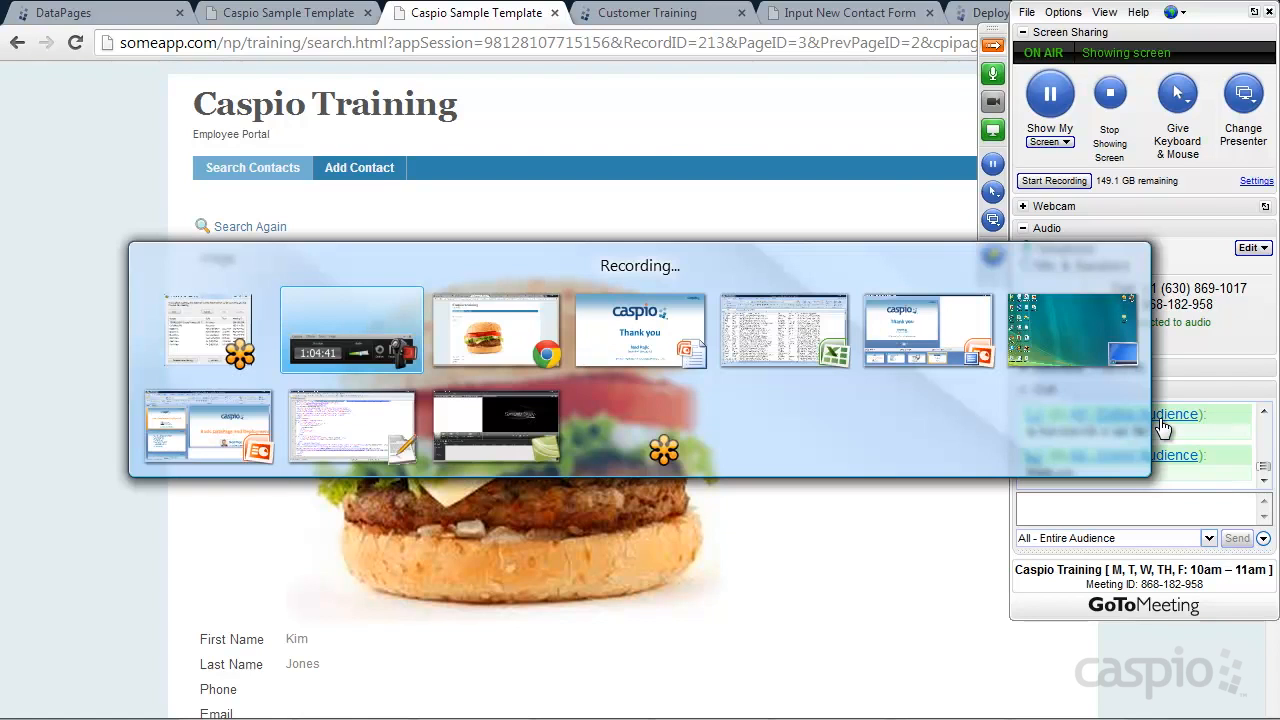
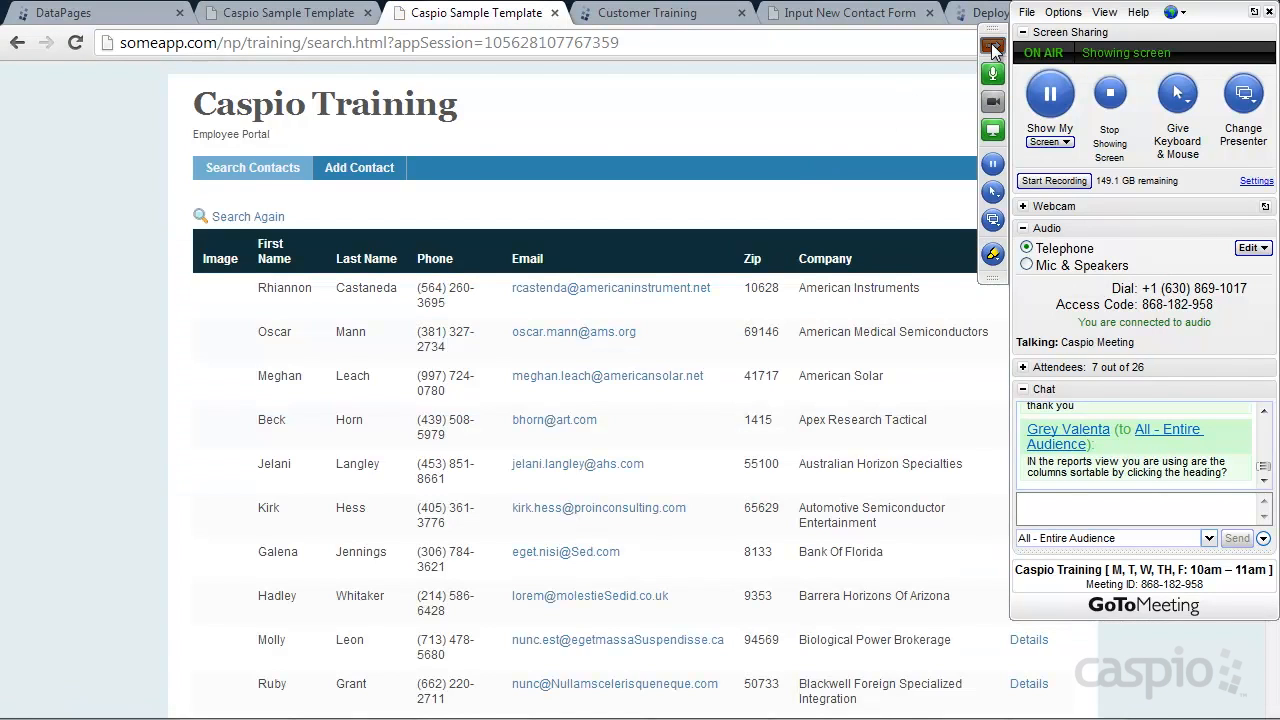
Sort the live contacts results by First Name ascending, then descending, and go back to DataPages
{"action": "left_click", "coordinate": [993, 45]}
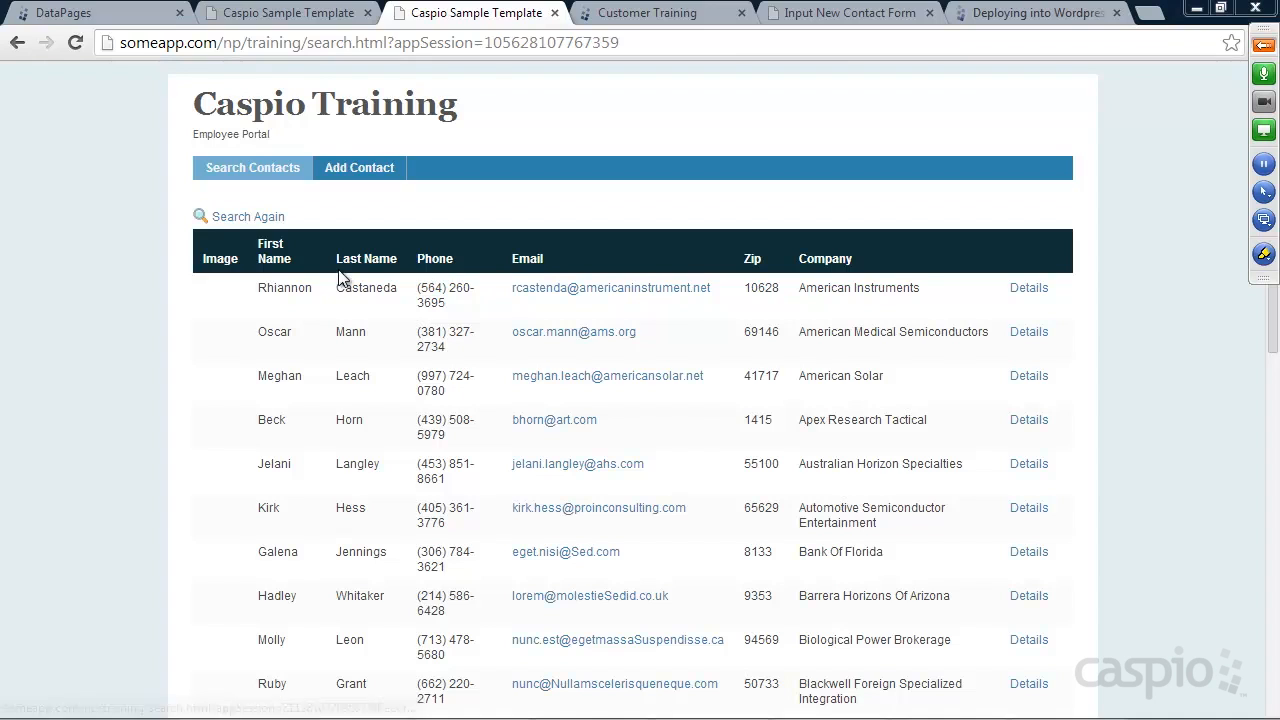
{"action": "left_click", "coordinate": [272, 262]}
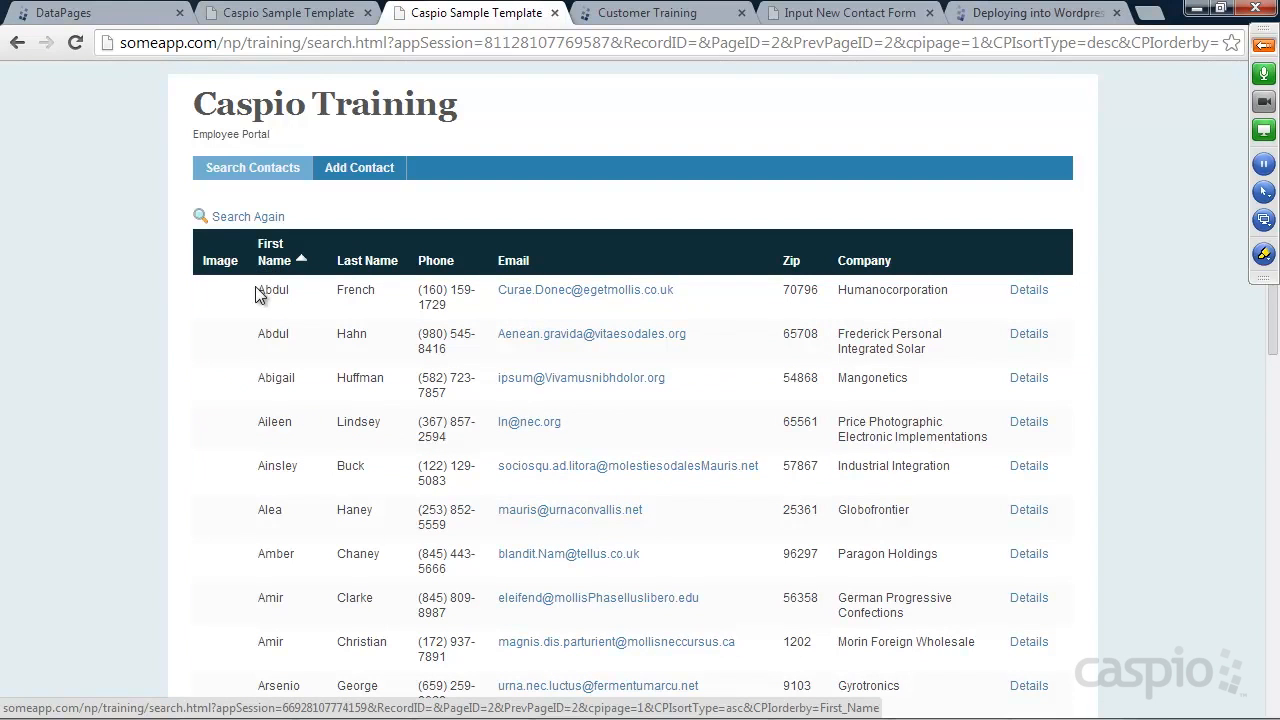
{"action": "left_click", "coordinate": [272, 259]}
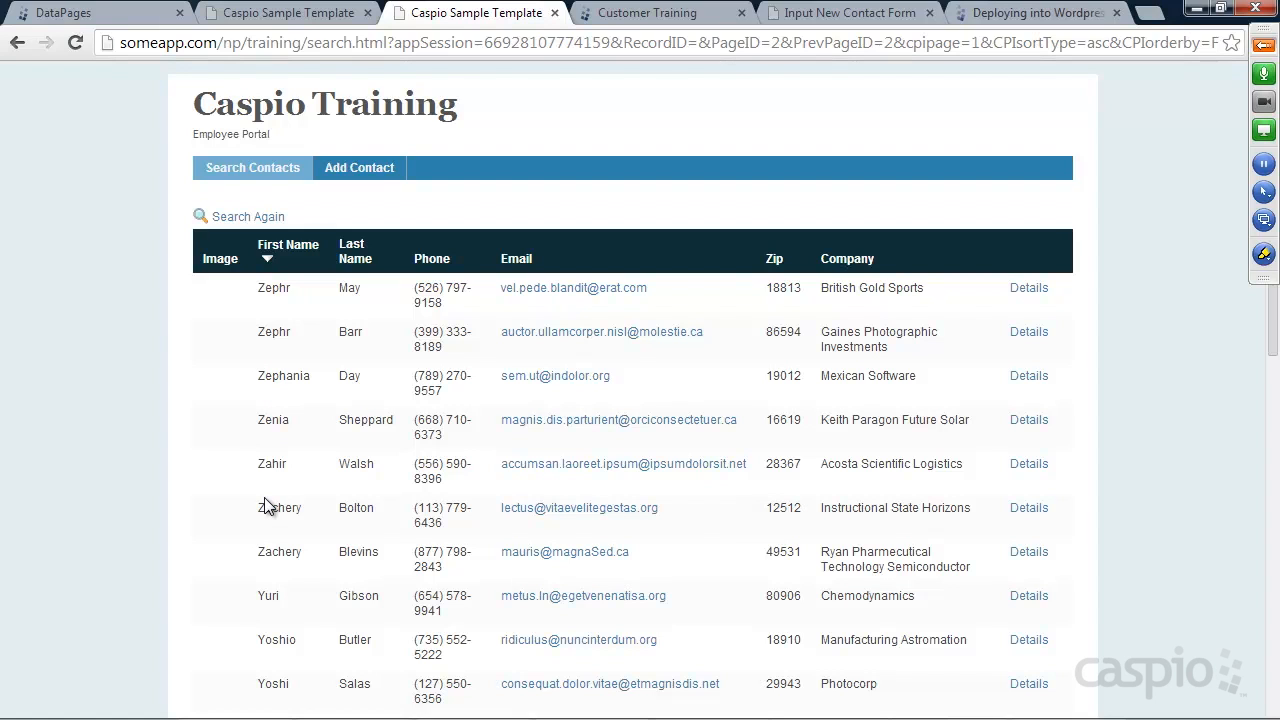
{"action": "left_click", "coordinate": [100, 14]}
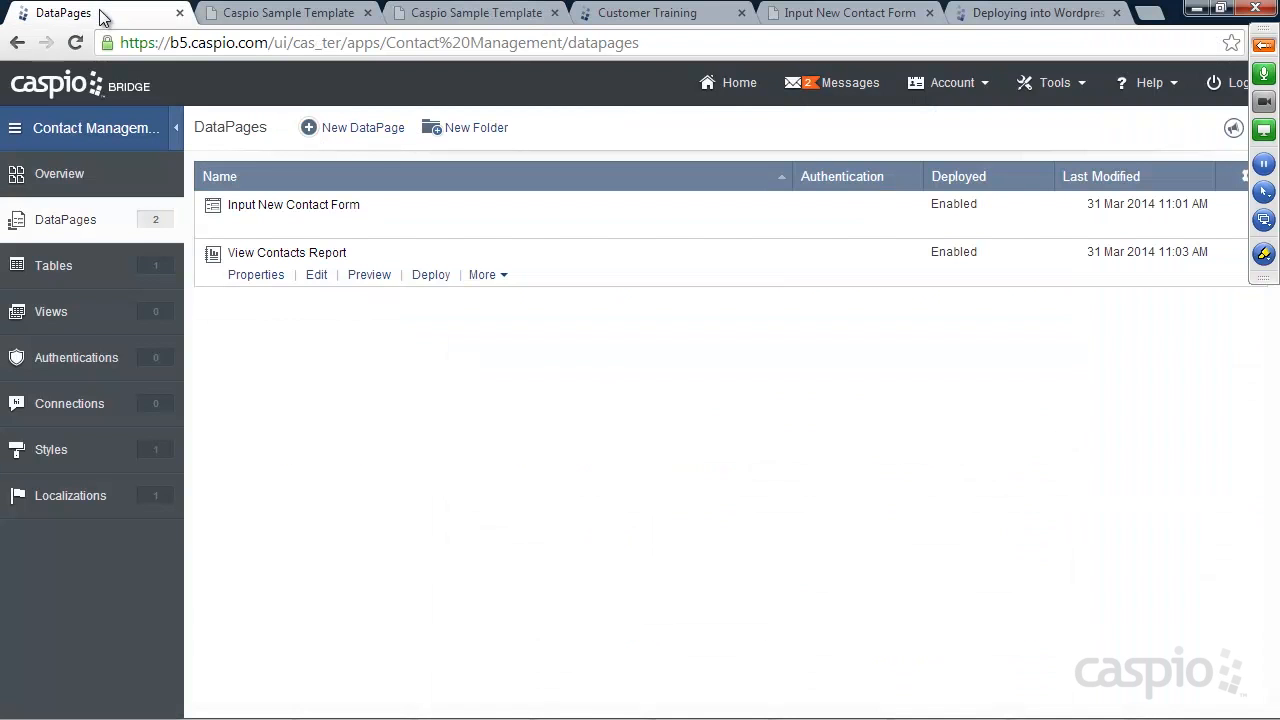
Open View Contacts Report for editing at its Search Results Options step
{"action": "left_click", "coordinate": [316, 275]}
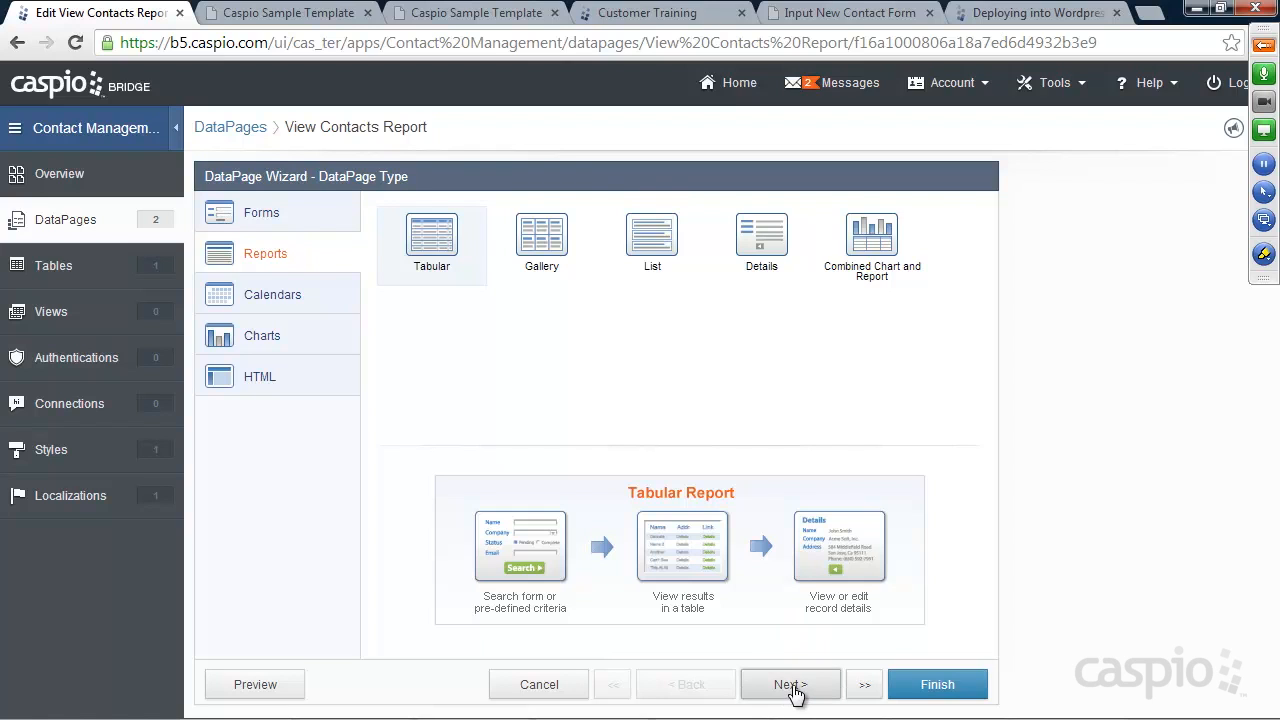
{"action": "left_click", "coordinate": [864, 686]}
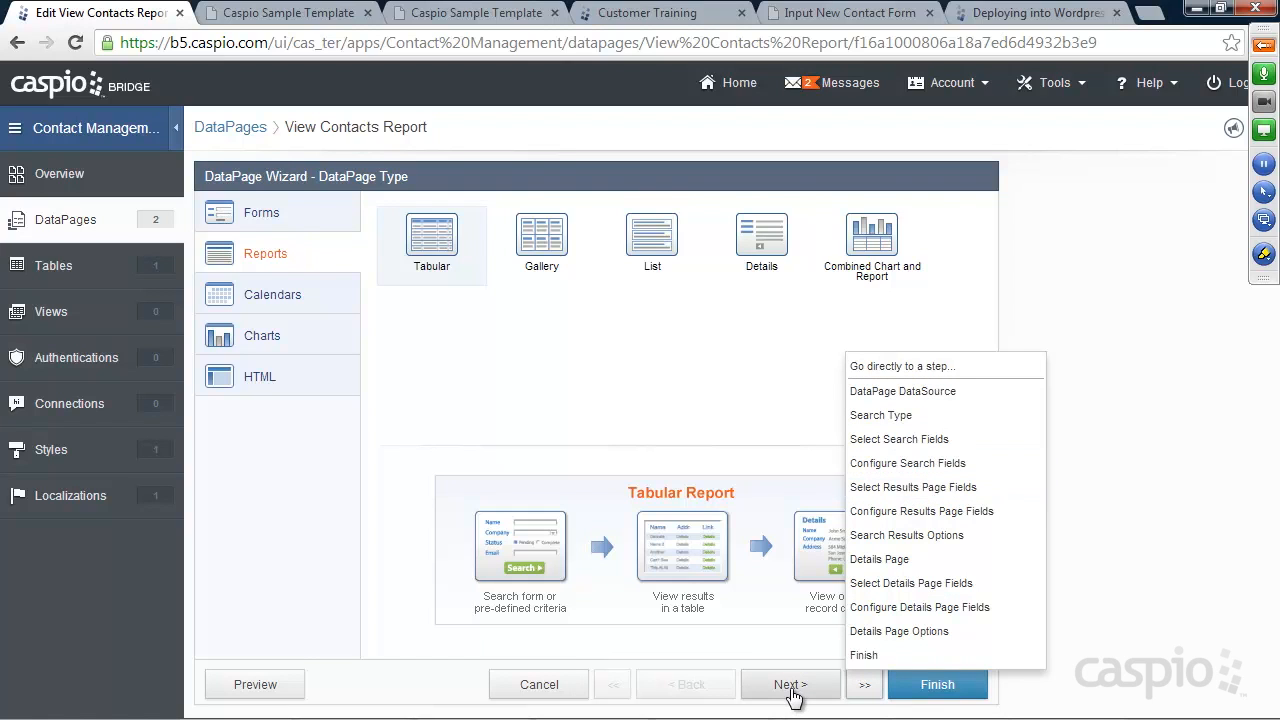
{"action": "left_click", "coordinate": [915, 537]}
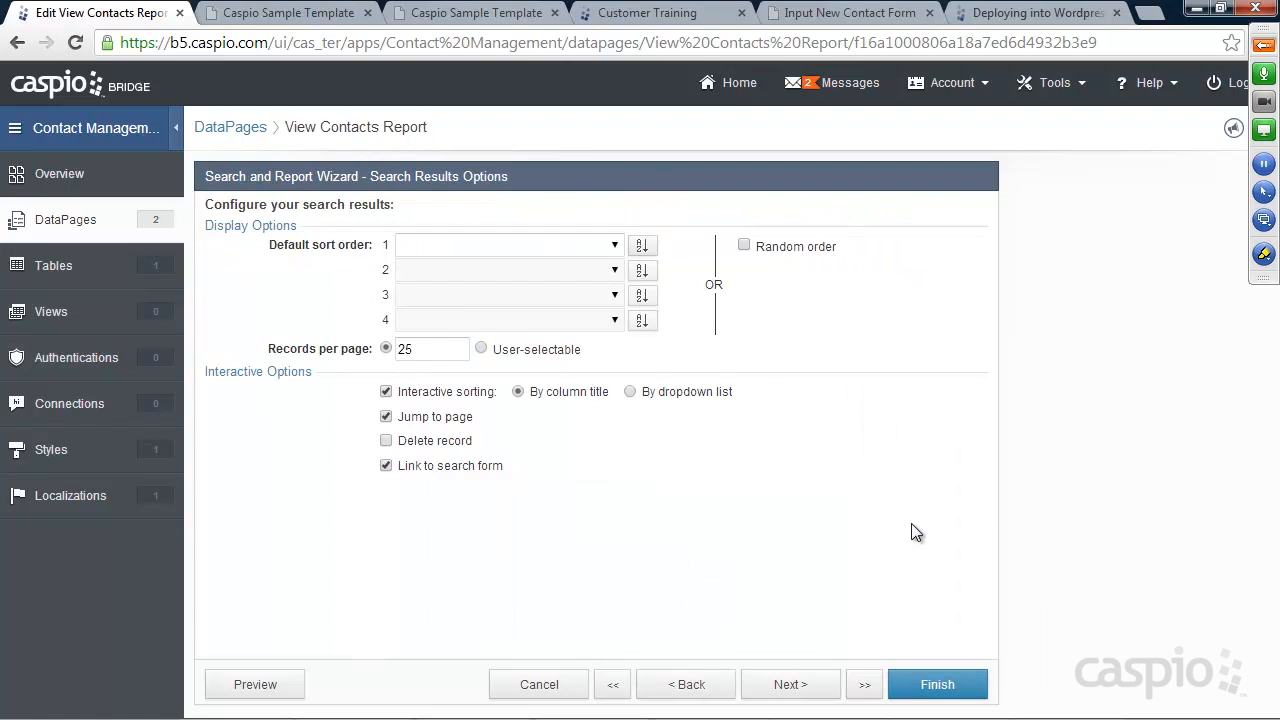
Clear the default sort field and switch interactive sorting to 'By dropdown list'
{"action": "left_click", "coordinate": [615, 248]}
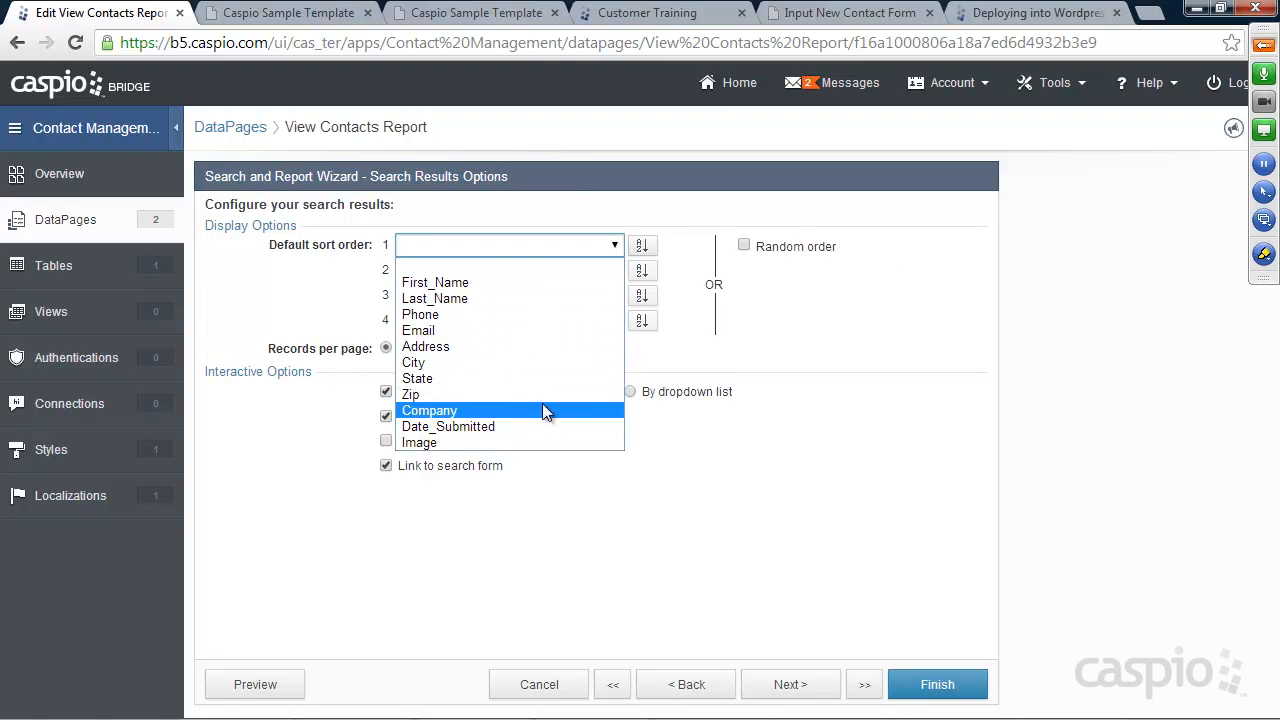
{"action": "left_click", "coordinate": [486, 279]}
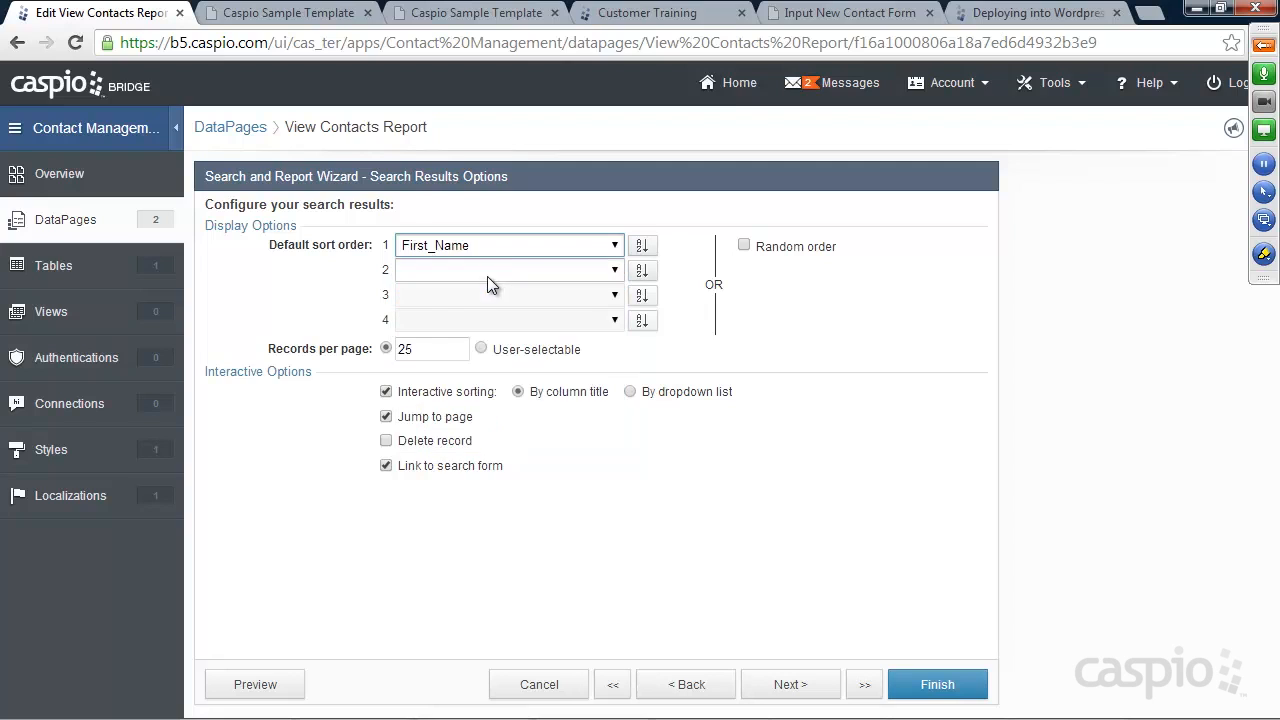
{"action": "left_click", "coordinate": [643, 250]}
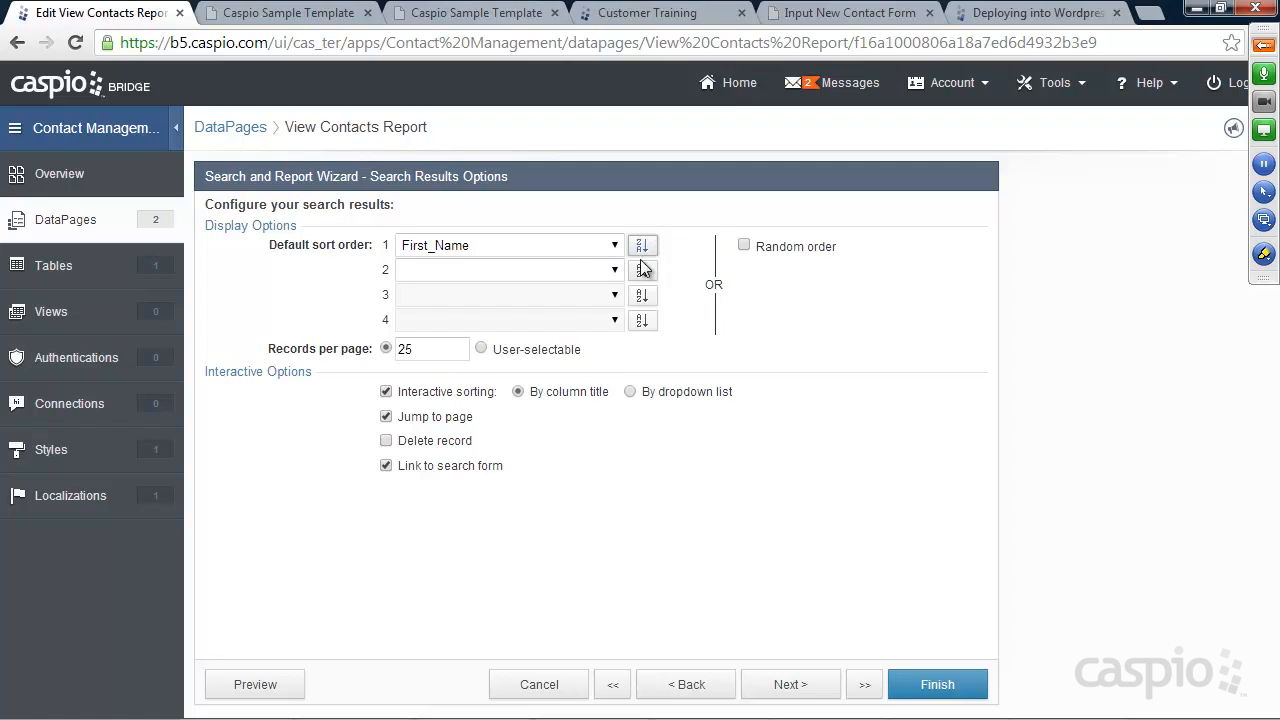
{"action": "left_click", "coordinate": [446, 250]}
{"action": "left_click", "coordinate": [494, 260]}
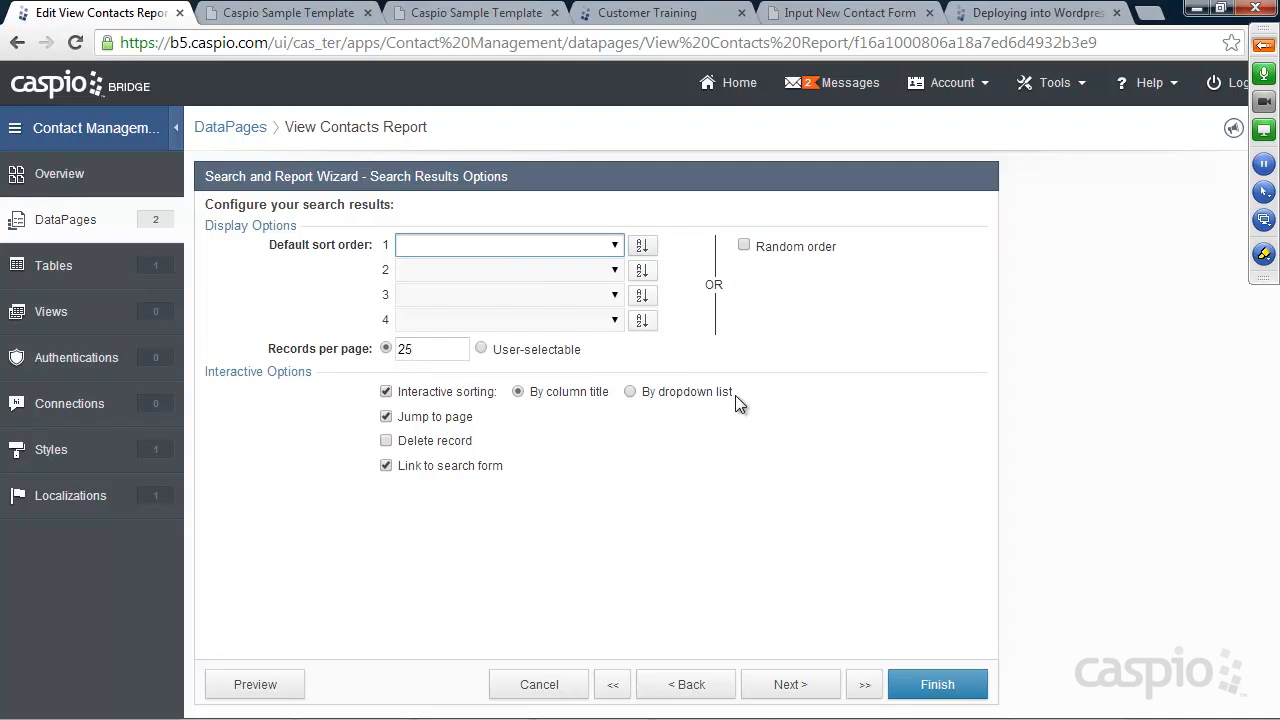
{"action": "left_click", "coordinate": [630, 393]}
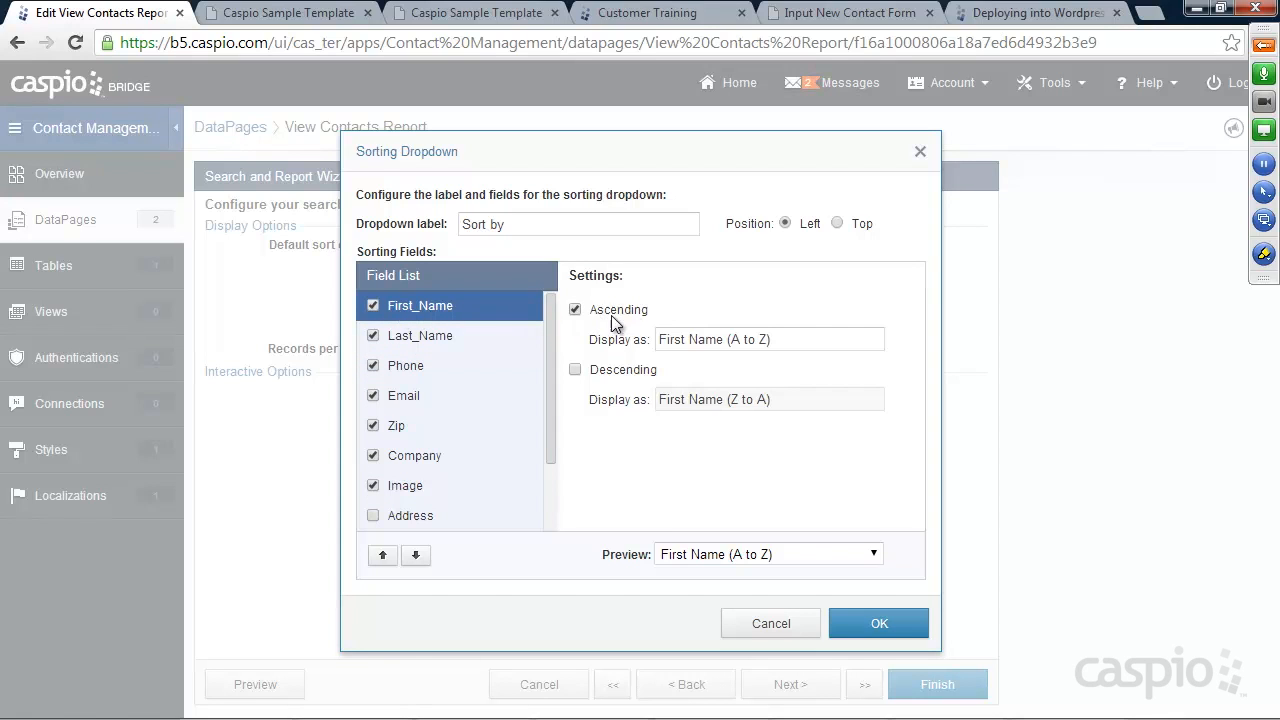
Add descending options for First_Name, Email and Last_Name, and remove Phone
{"action": "left_click", "coordinate": [575, 369]}
{"action": "left_click", "coordinate": [431, 333]}
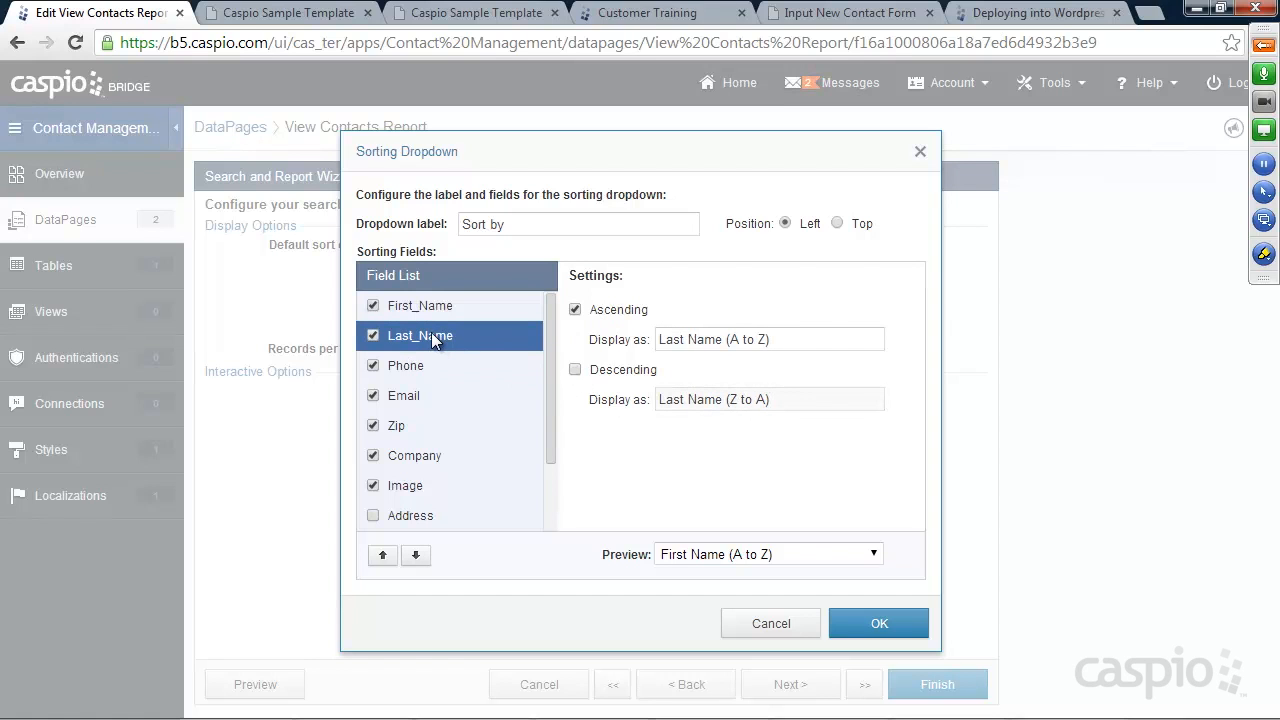
{"action": "left_click", "coordinate": [373, 365]}
{"action": "left_click", "coordinate": [405, 396]}
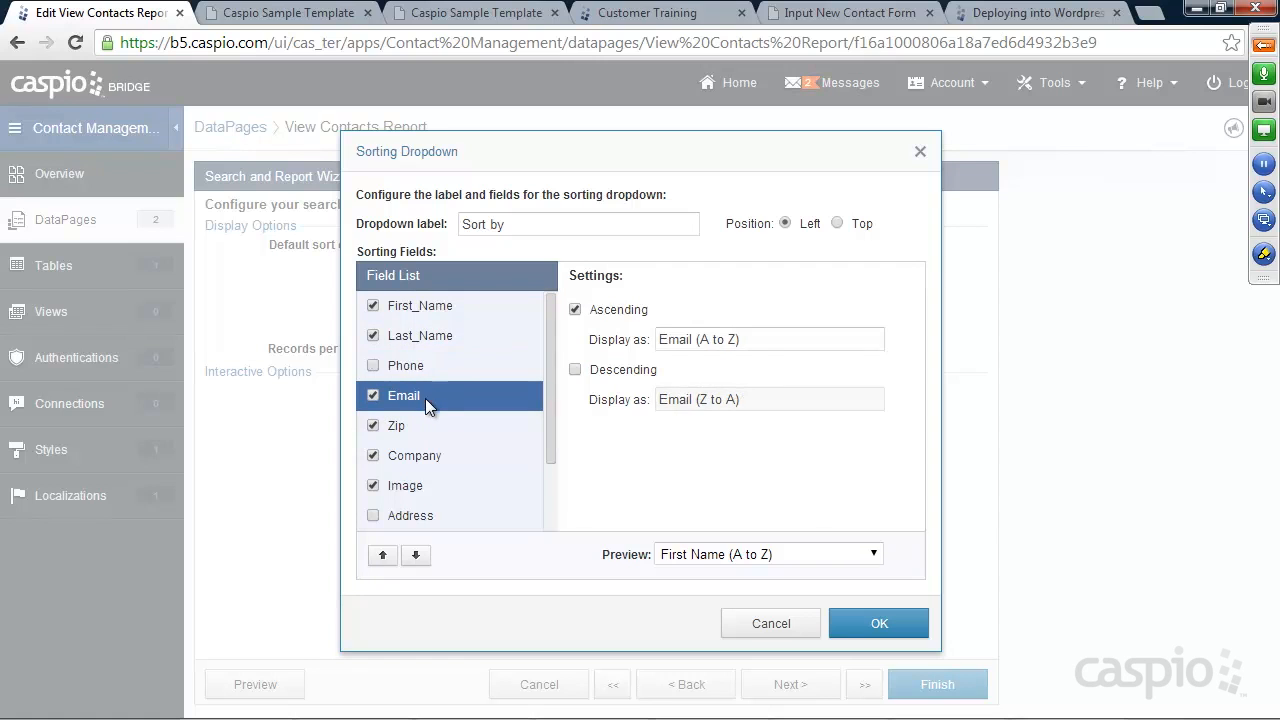
{"action": "left_click", "coordinate": [575, 369]}
{"action": "left_click", "coordinate": [409, 333]}
{"action": "left_click", "coordinate": [575, 369]}
Remove Zip and Image, add a descending option for Company, and confirm the dropdown
{"action": "left_click", "coordinate": [412, 424]}
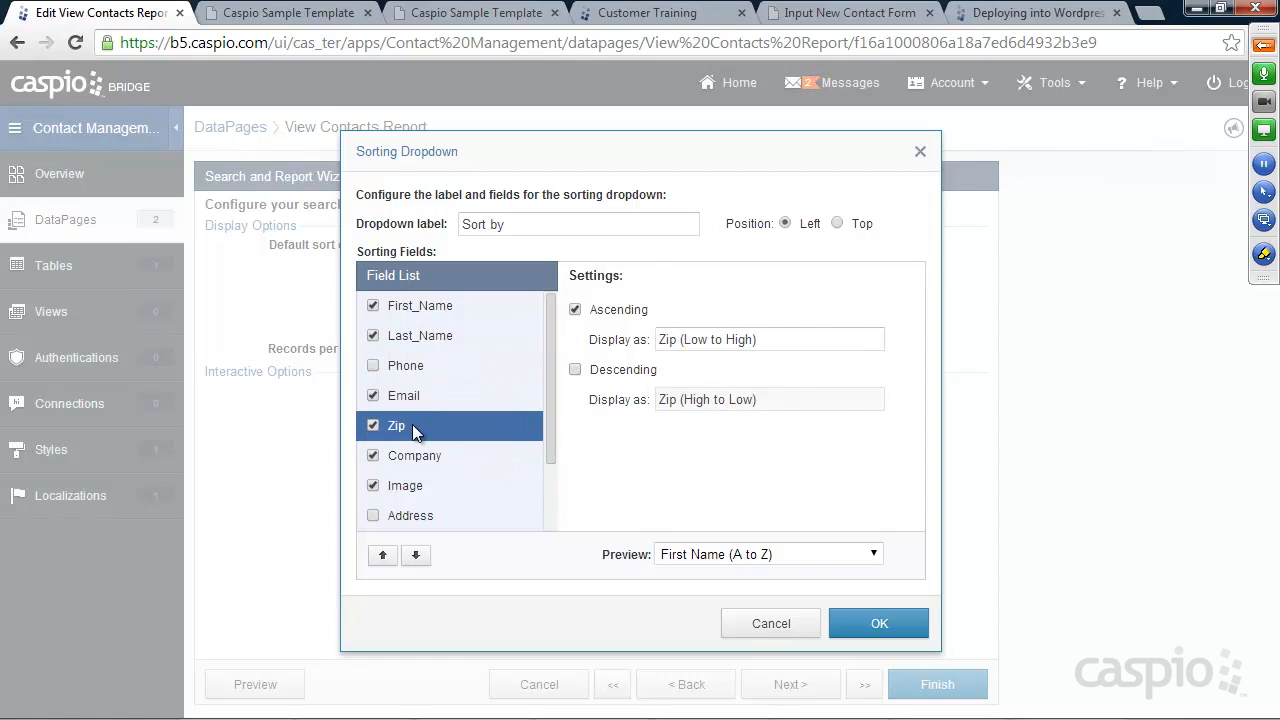
{"action": "left_click", "coordinate": [377, 426]}
{"action": "left_click", "coordinate": [421, 457]}
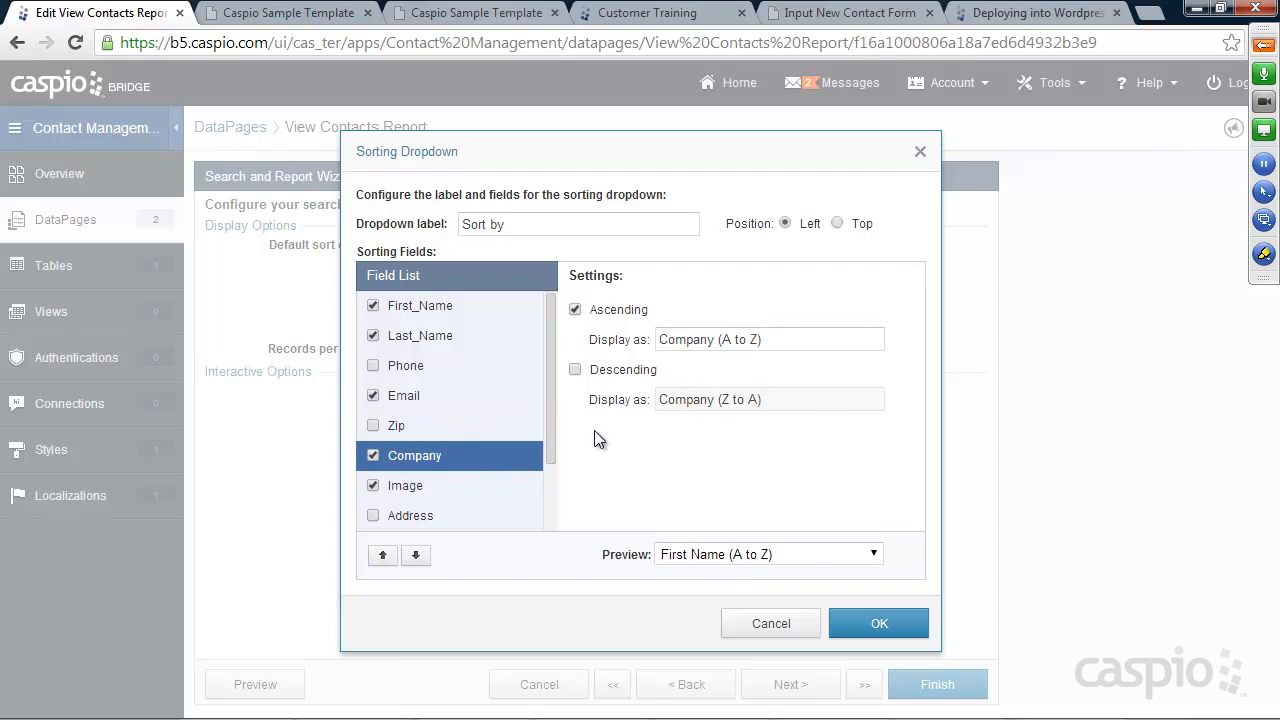
{"action": "left_click", "coordinate": [577, 371]}
{"action": "left_click", "coordinate": [420, 484]}
{"action": "left_click", "coordinate": [374, 486]}
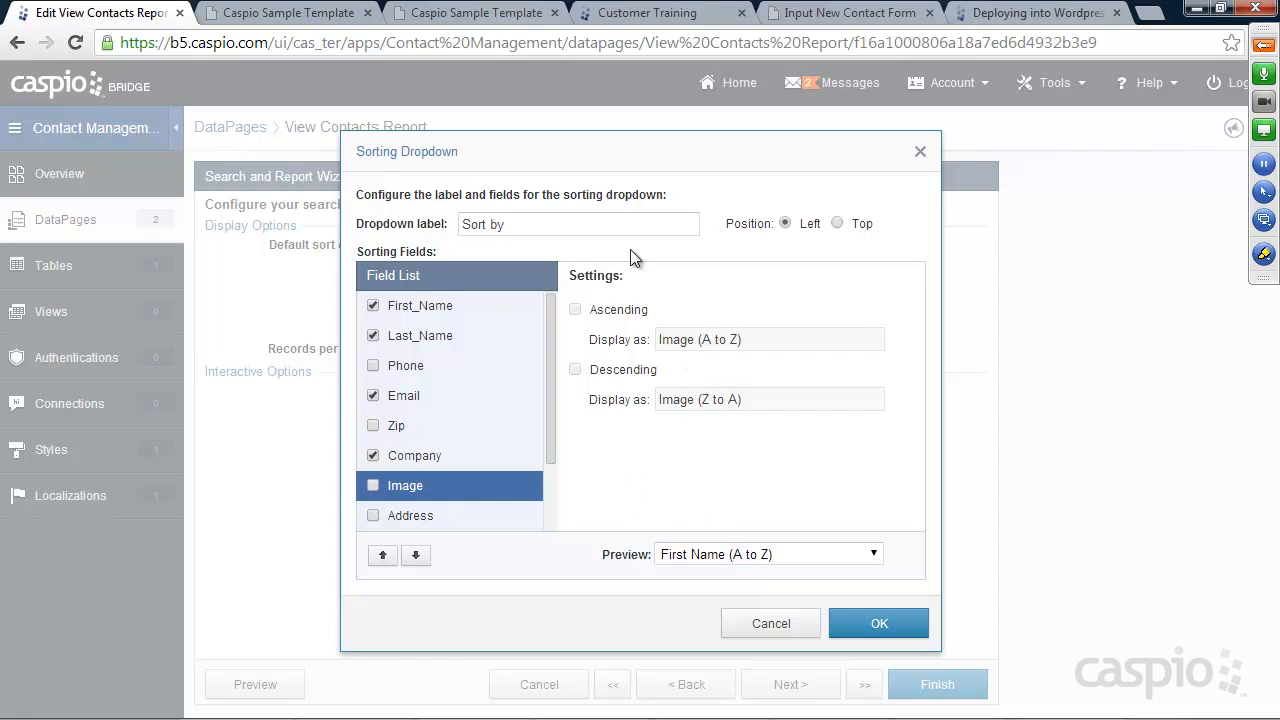
{"action": "left_click", "coordinate": [867, 627]}
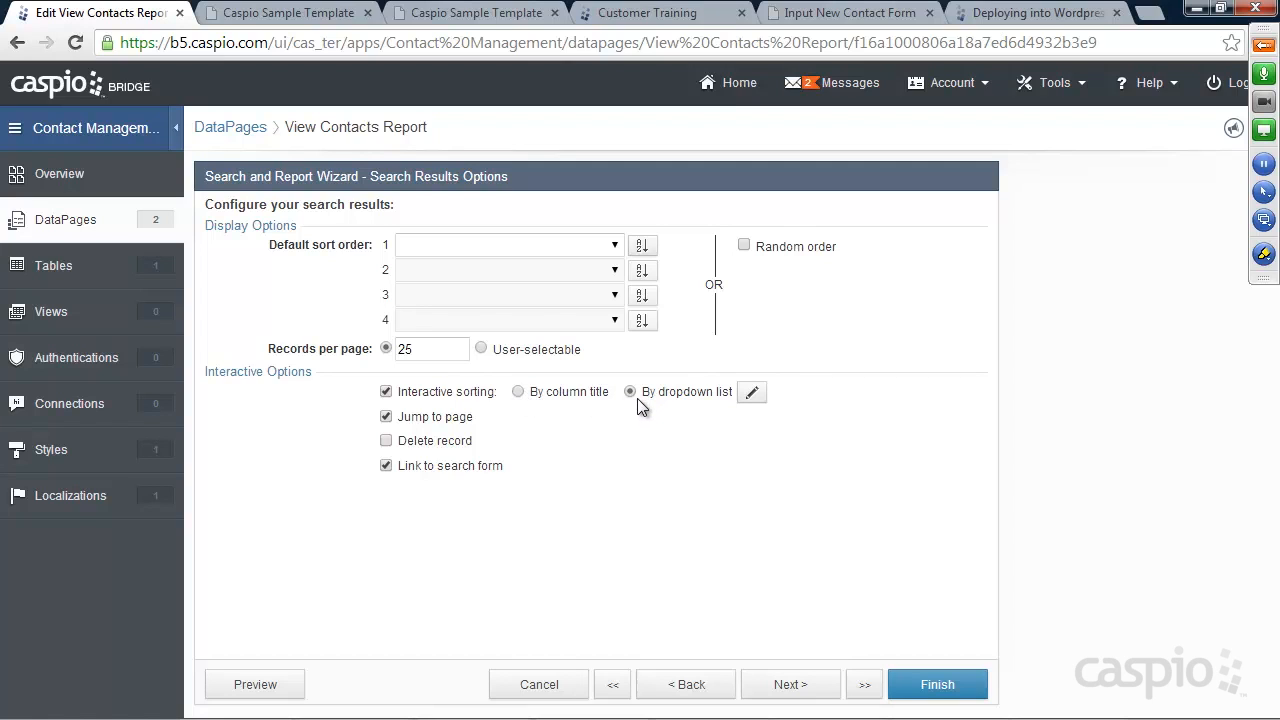
Save the report, check the reloaded live page's new Sort by list, and return to DataPages
{"action": "left_click", "coordinate": [940, 685]}
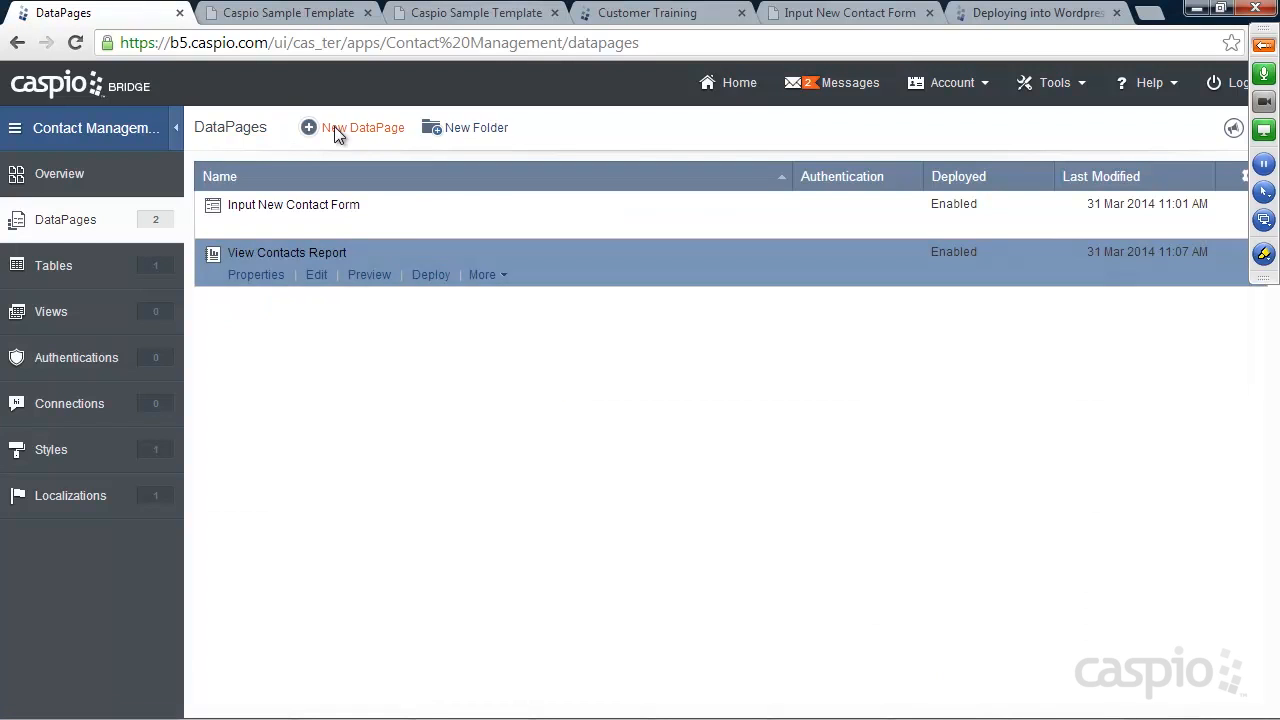
{"action": "left_click", "coordinate": [432, 14]}
{"action": "left_click", "coordinate": [80, 41]}
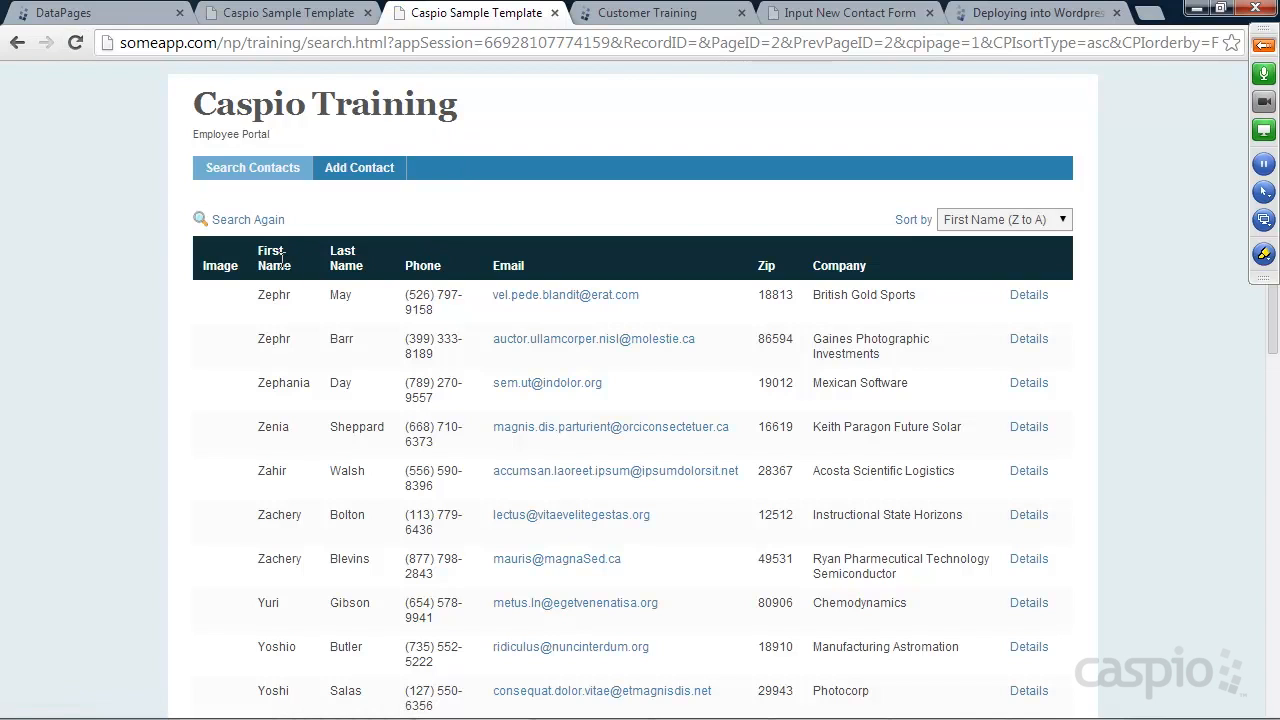
{"action": "left_click", "coordinate": [1063, 220]}
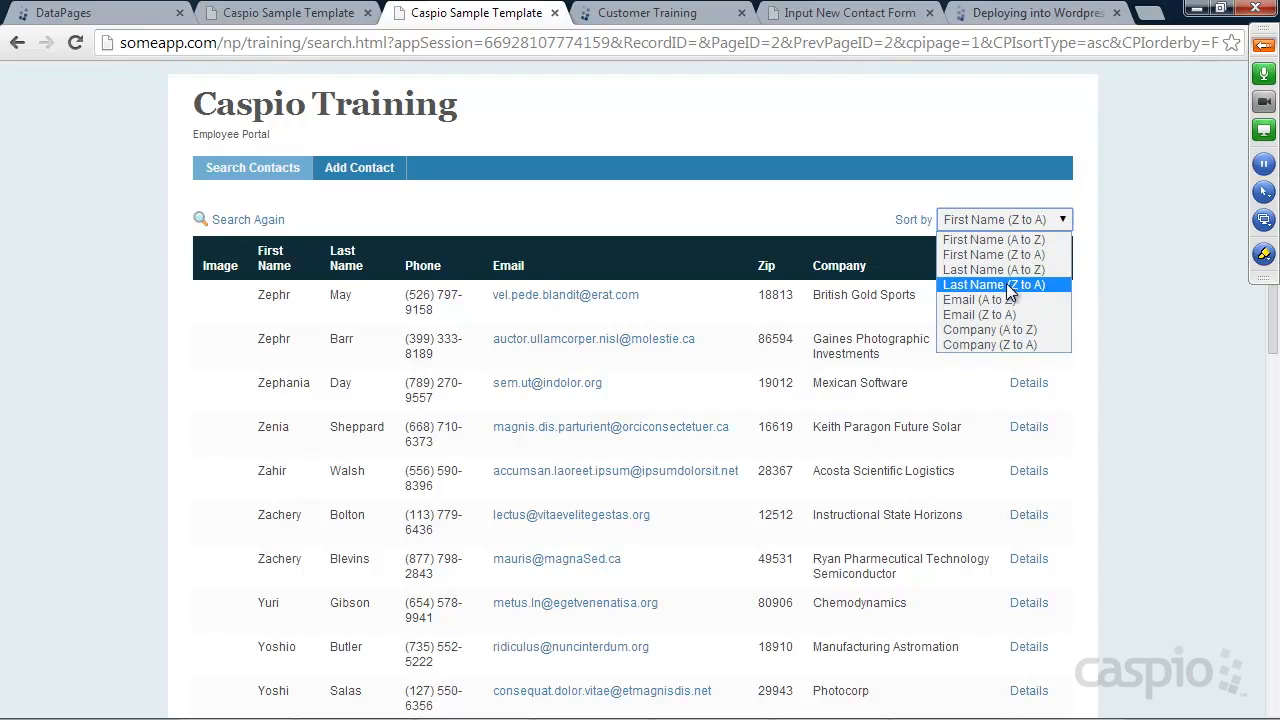
{"action": "left_click", "coordinate": [799, 215]}
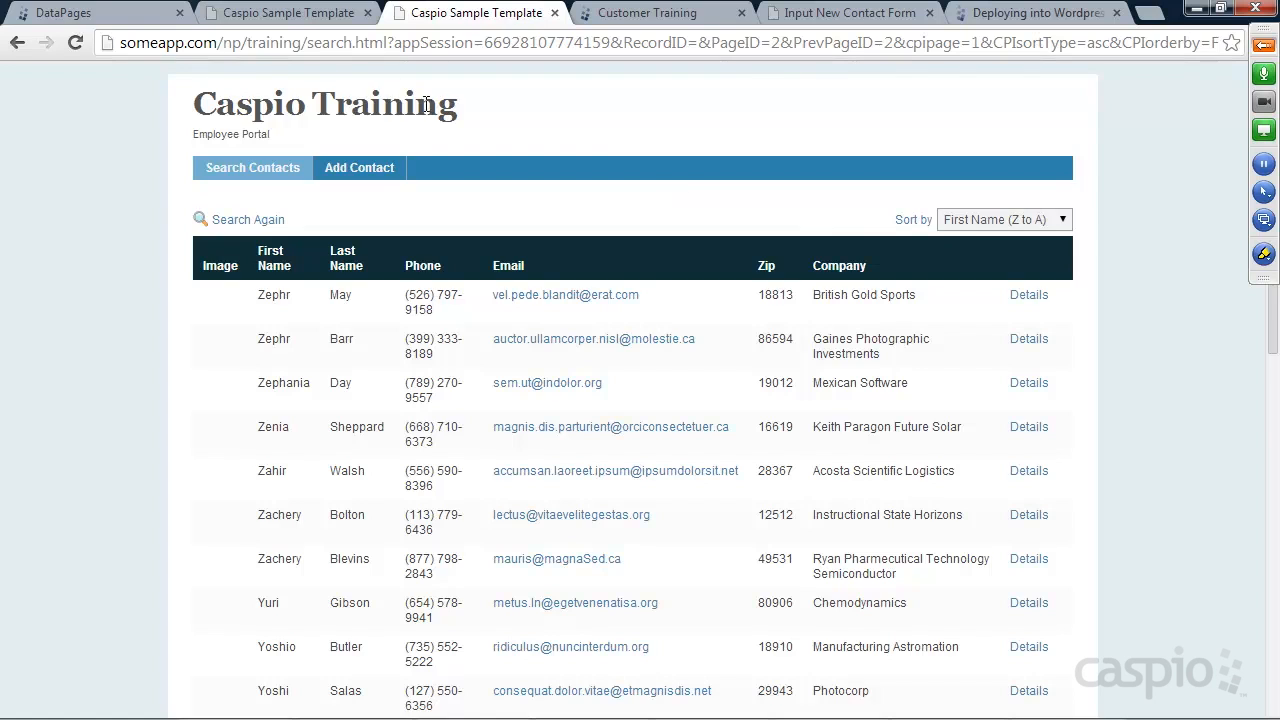
{"action": "left_click", "coordinate": [105, 15]}
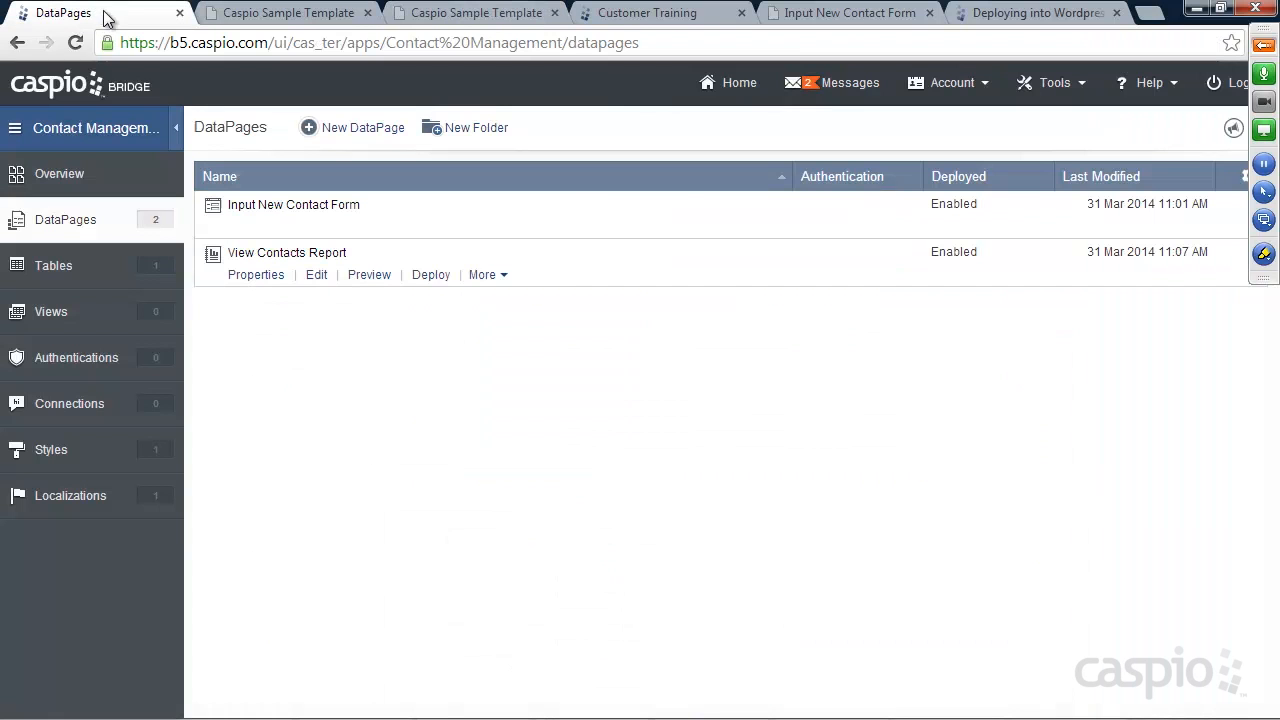
Edit View Contacts Report with Advanced Options on and jump to Search Results Options
{"action": "left_click", "coordinate": [318, 276]}
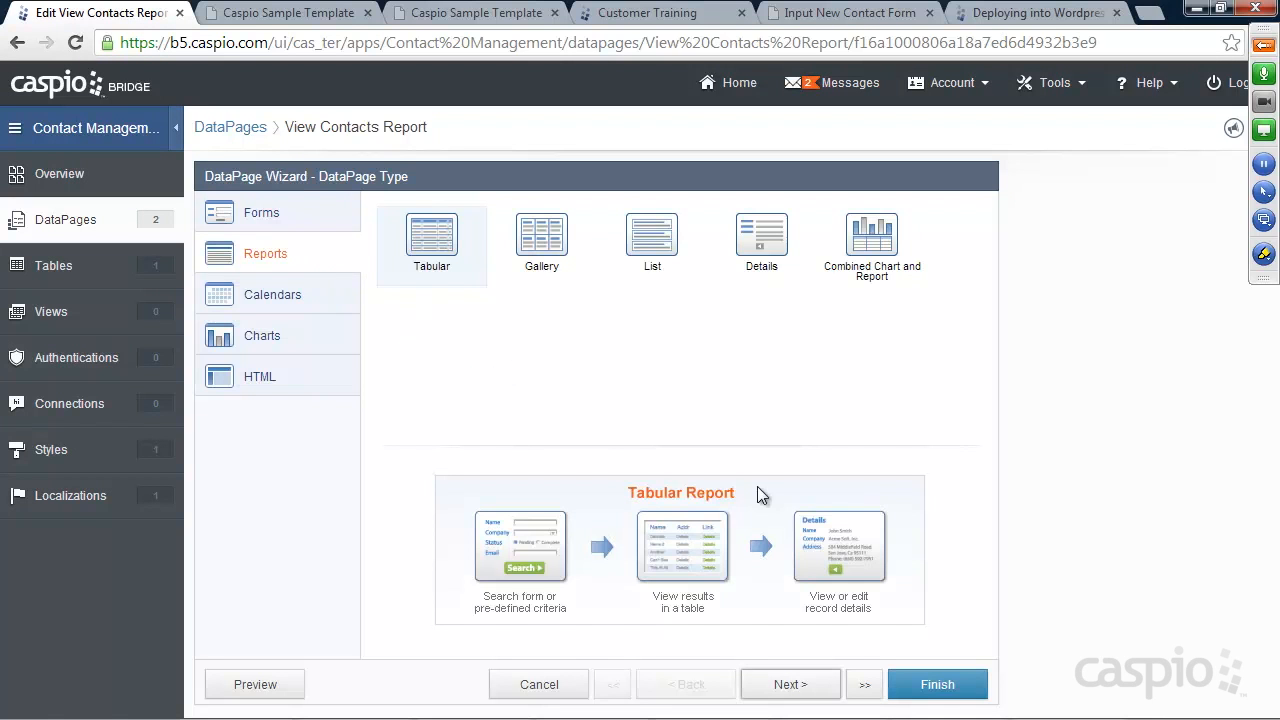
{"action": "left_click", "coordinate": [790, 684]}
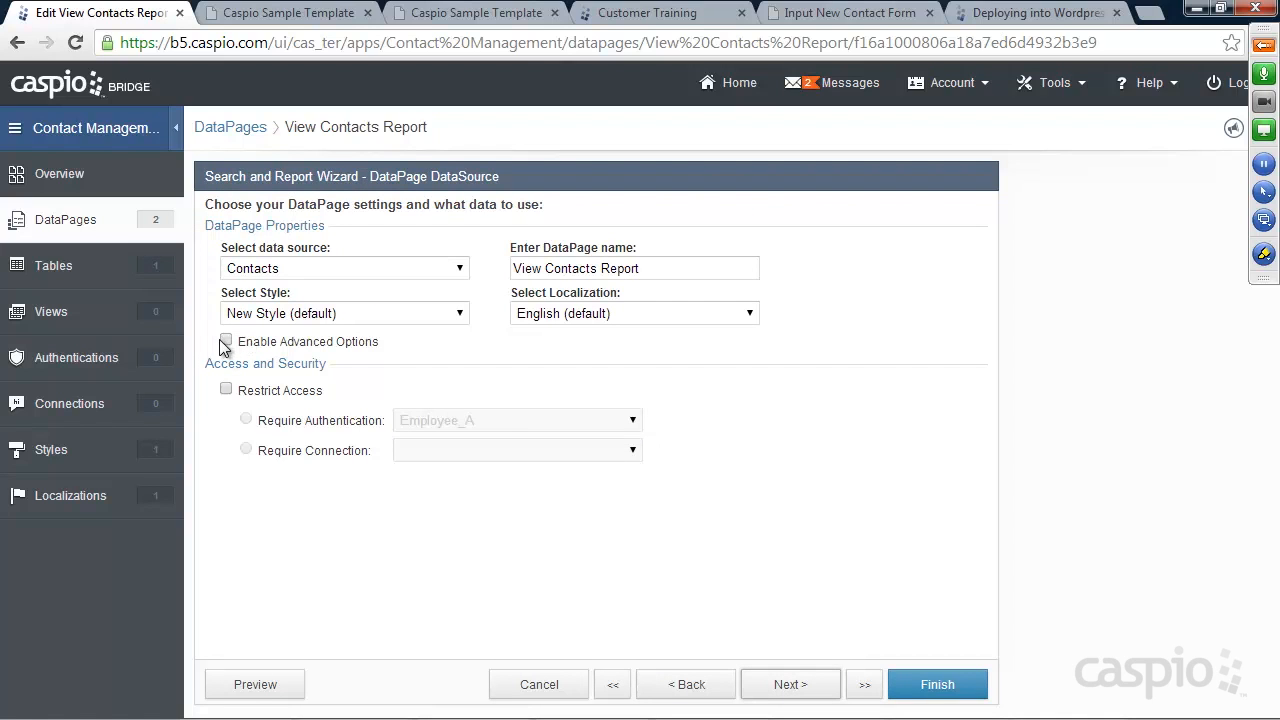
{"action": "left_click", "coordinate": [226, 341]}
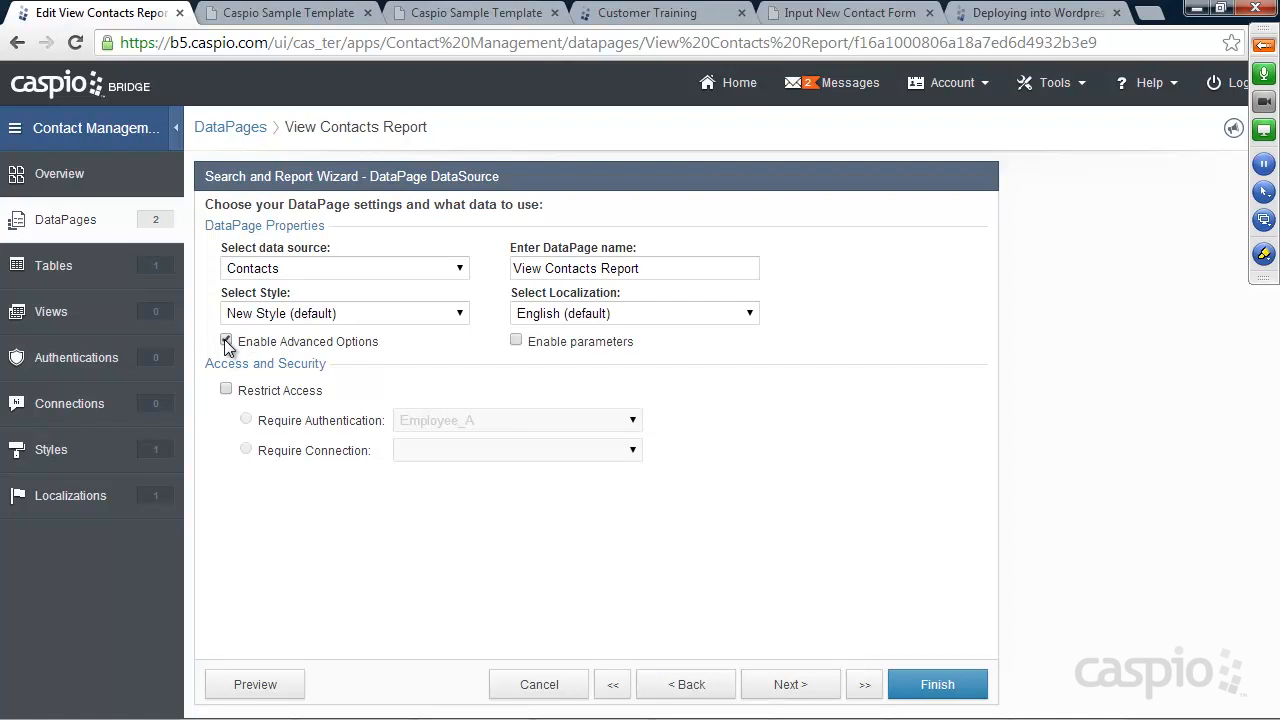
{"action": "left_click", "coordinate": [866, 684]}
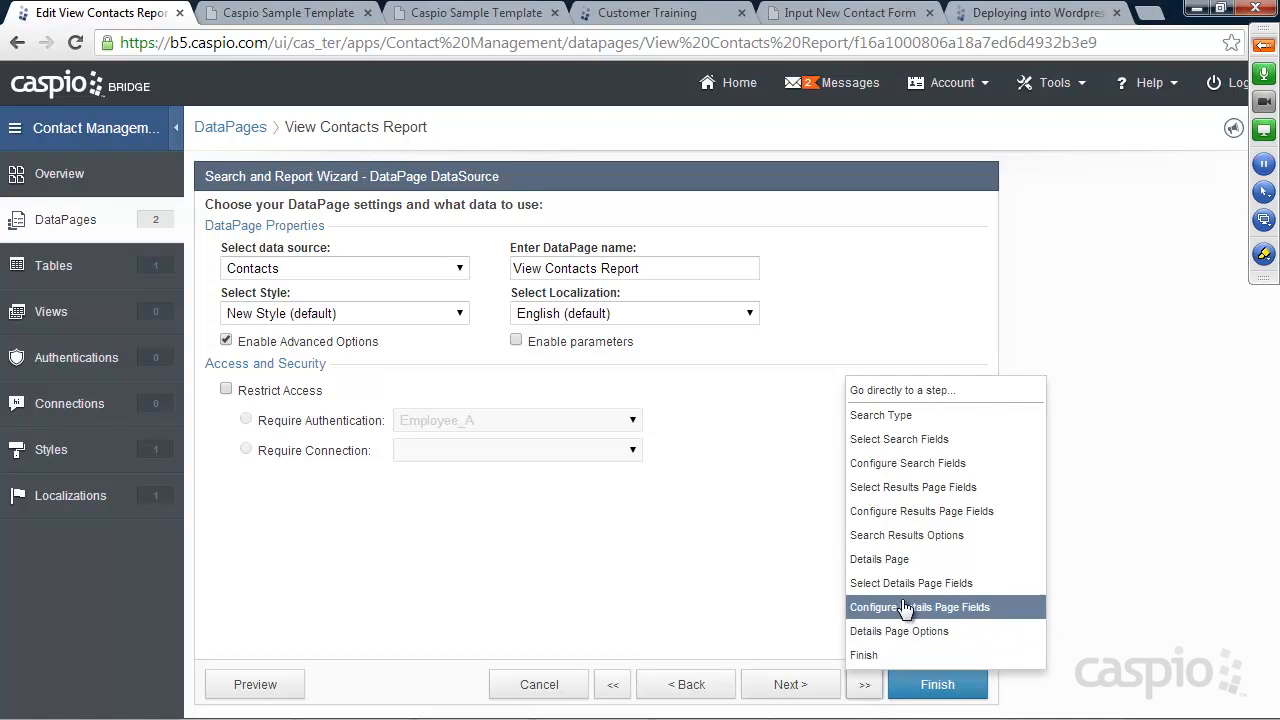
{"action": "left_click", "coordinate": [906, 535]}
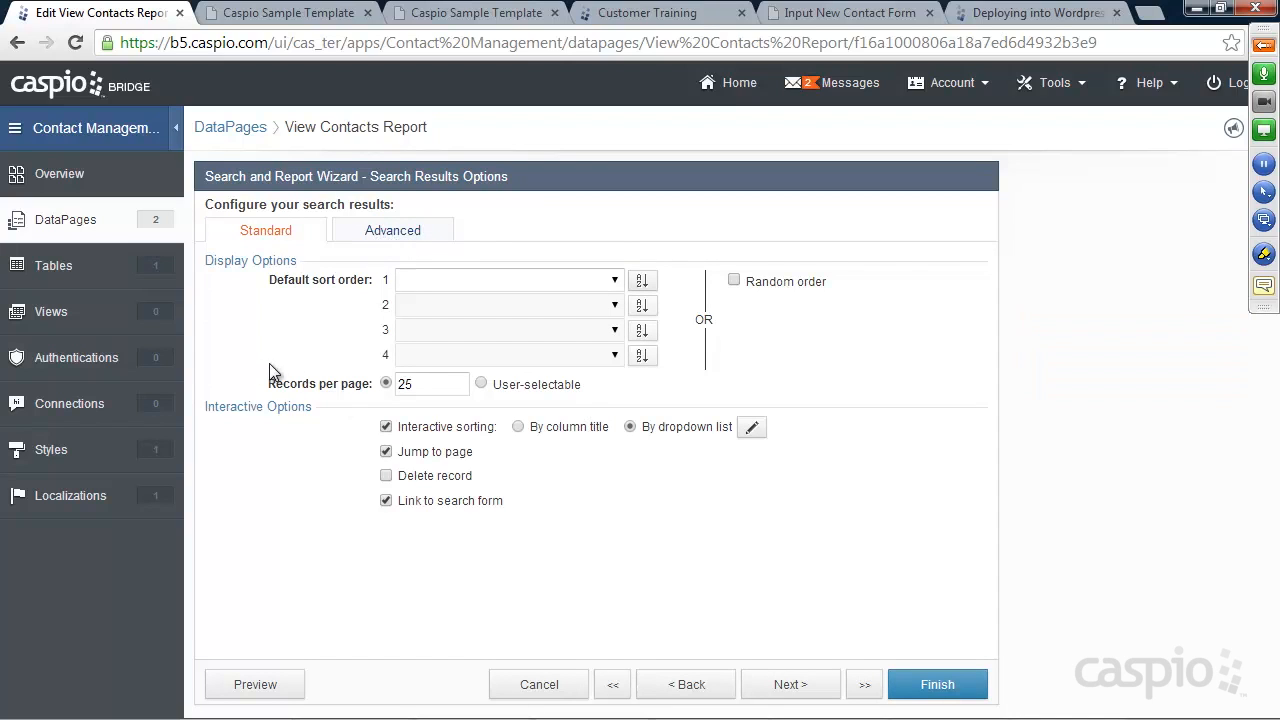
Show the advanced results settings, toggling the record count off and back on
{"action": "left_click", "coordinate": [392, 236]}
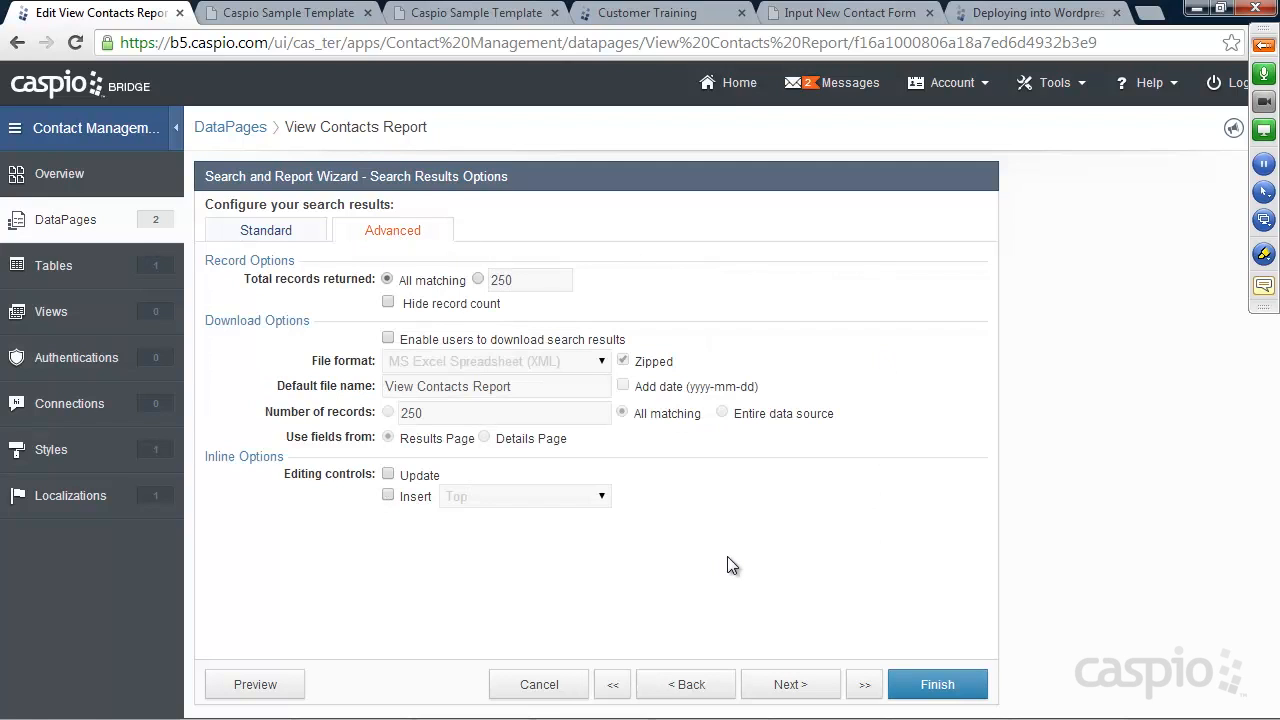
{"action": "left_click", "coordinate": [389, 304]}
{"action": "left_click", "coordinate": [434, 16]}
{"action": "scroll", "coordinate": [786, 491], "scroll_direction": "down", "scroll_amount": 8}
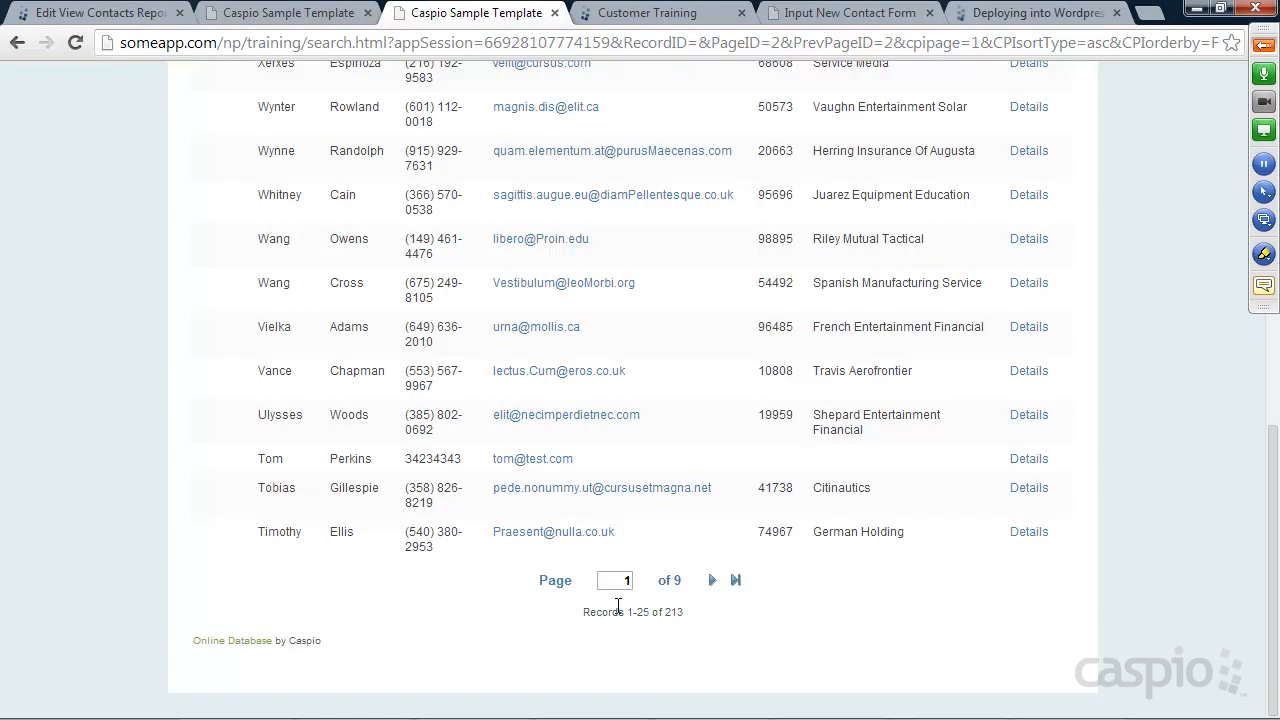
{"action": "left_click", "coordinate": [112, 13]}
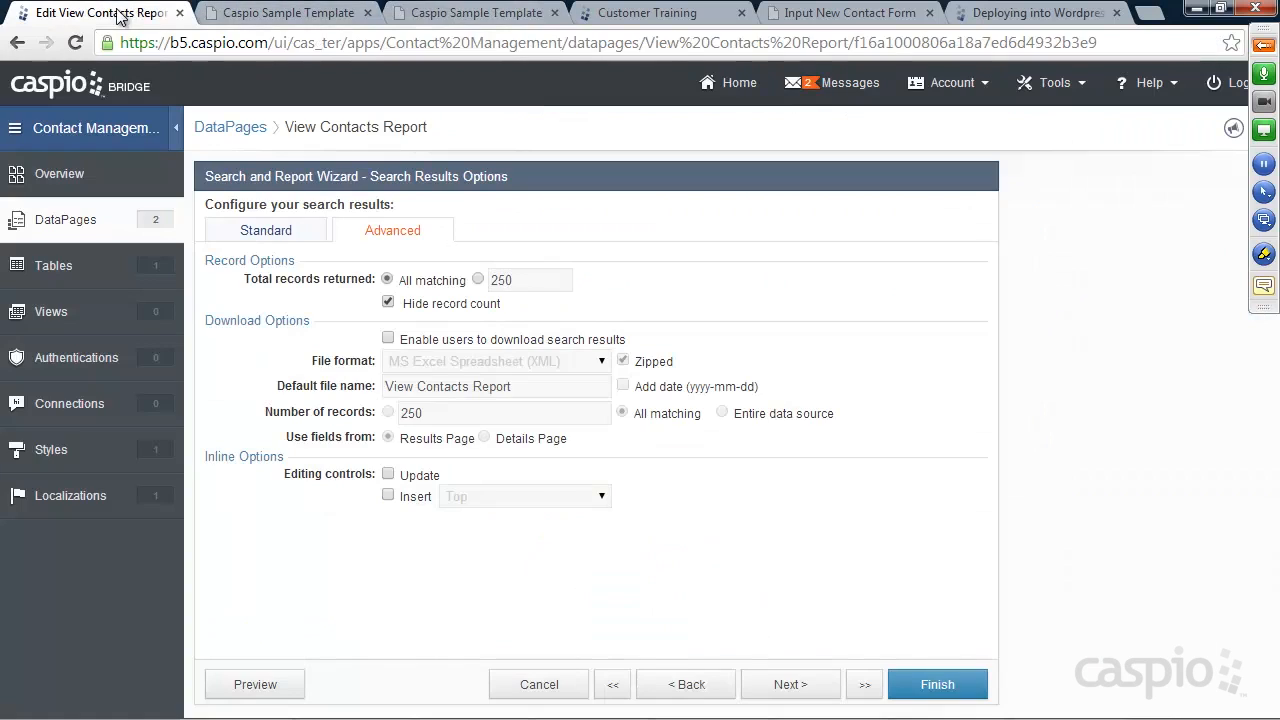
{"action": "left_click", "coordinate": [388, 302]}
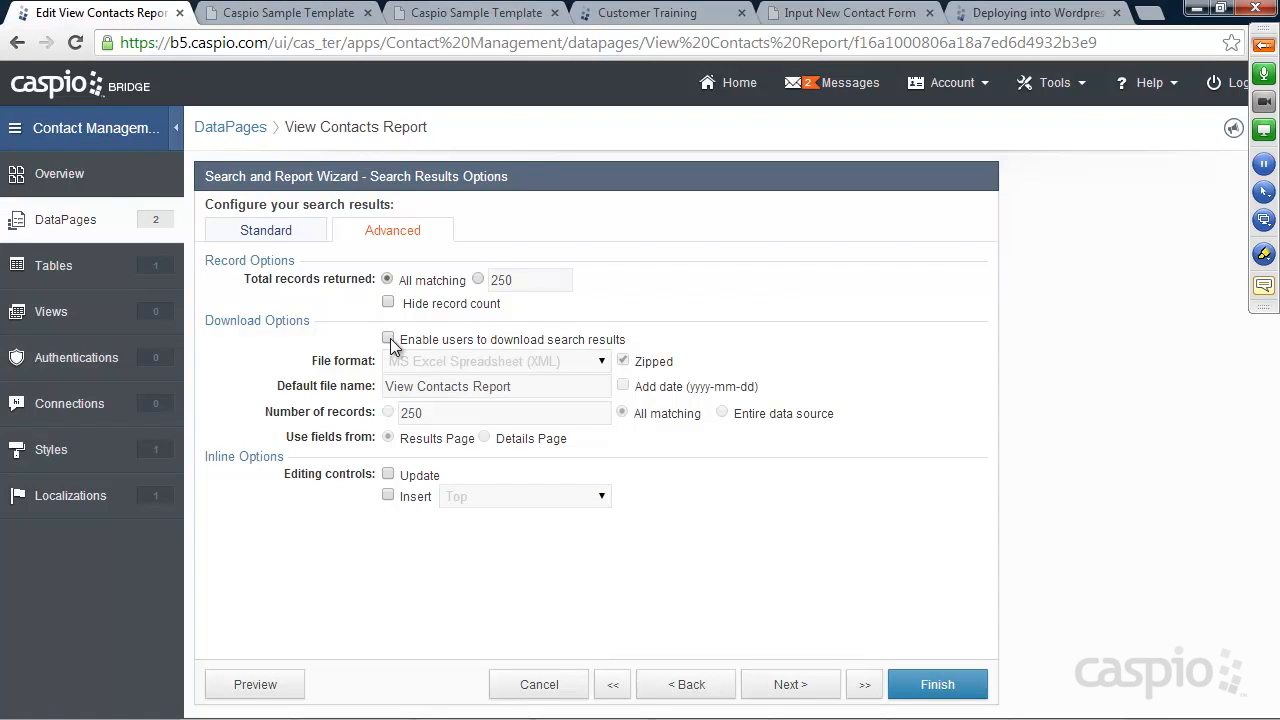
Let users download search results in CSV format and save the report
{"action": "left_click", "coordinate": [388, 338]}
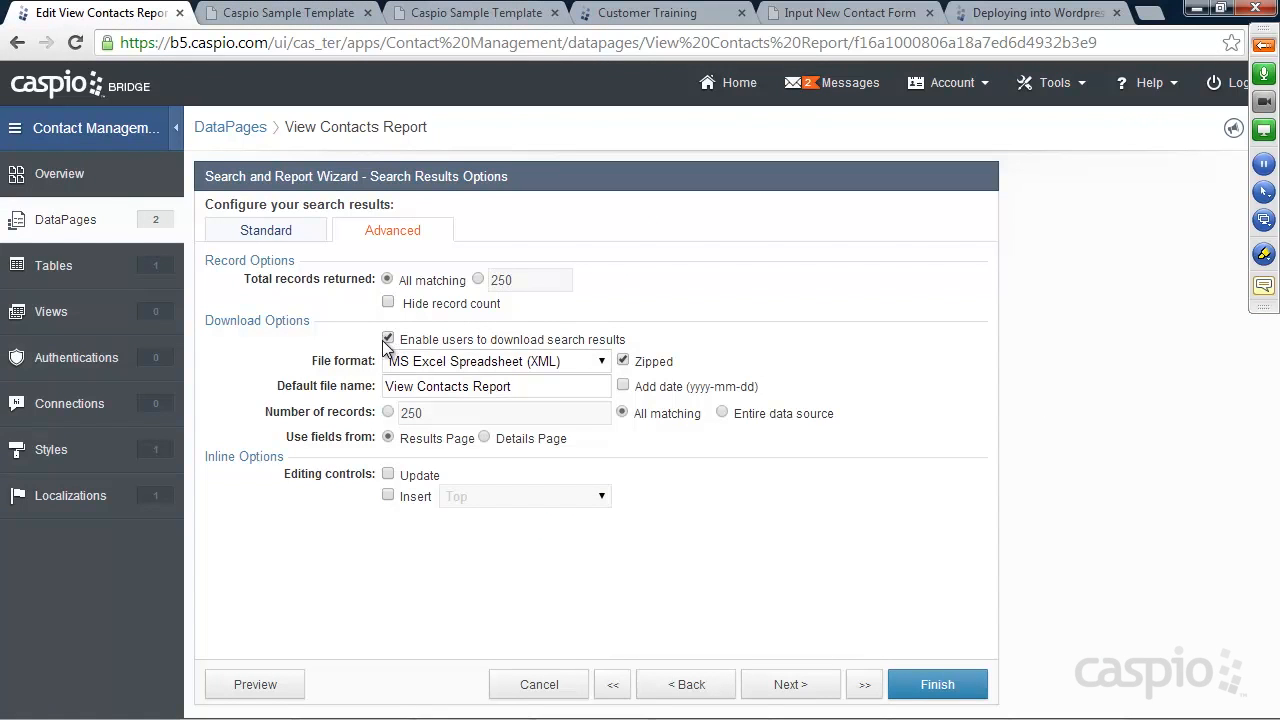
{"action": "left_click", "coordinate": [530, 361]}
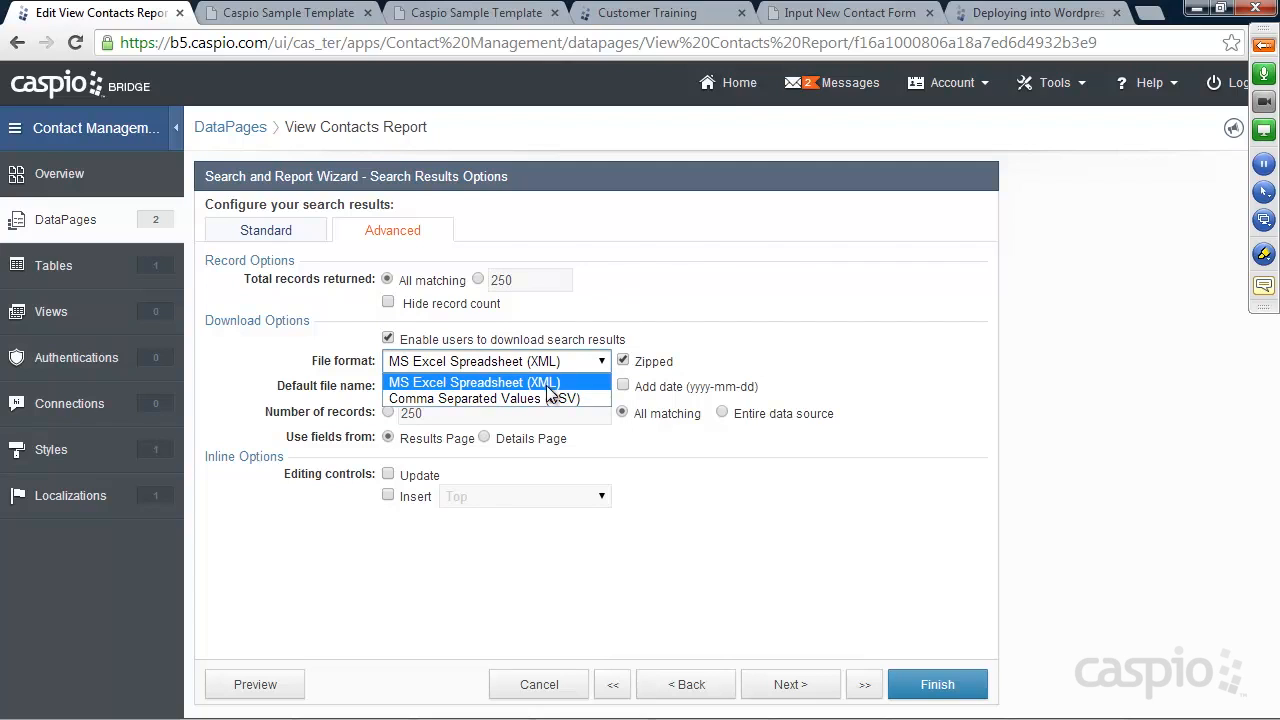
{"action": "left_click", "coordinate": [558, 399]}
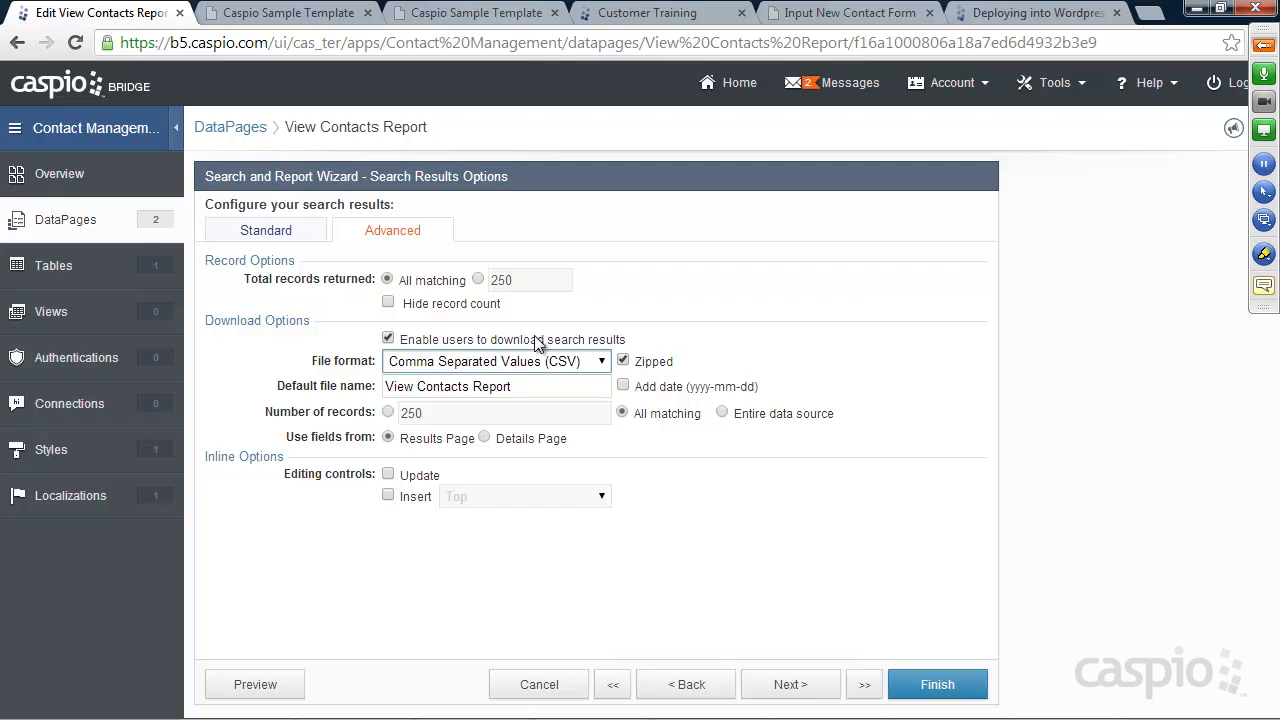
{"action": "left_click", "coordinate": [932, 688]}
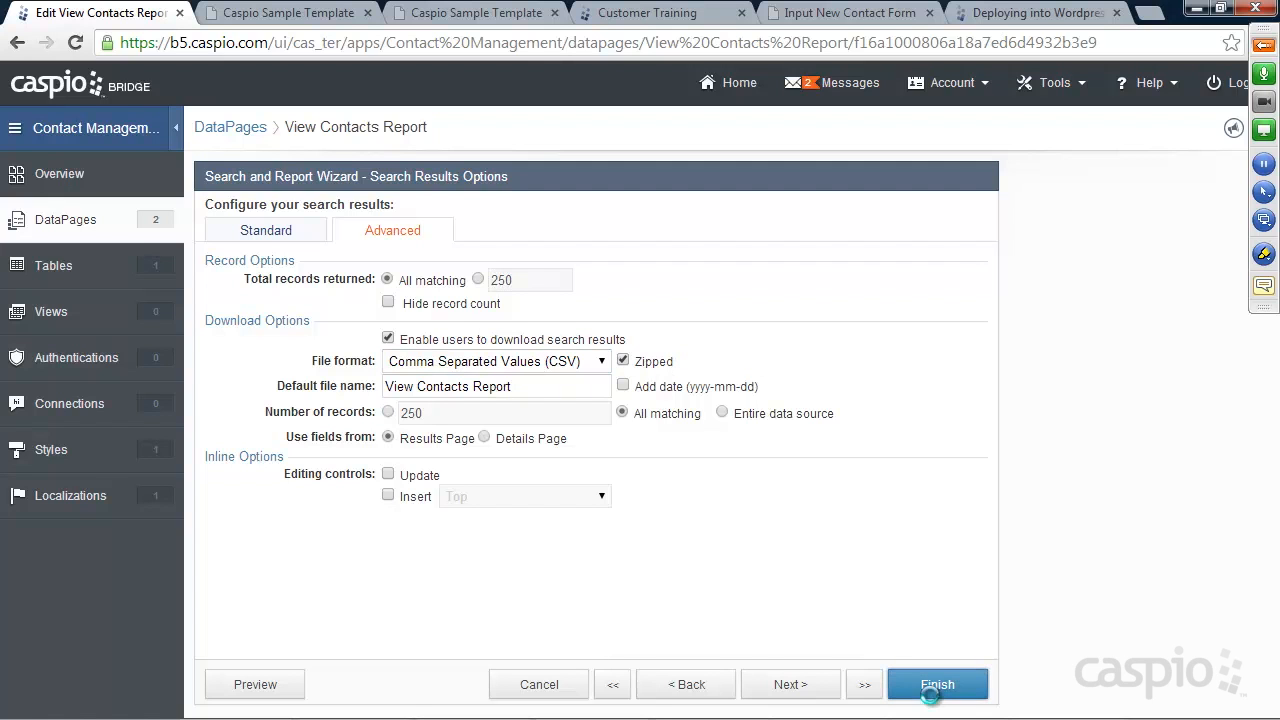
Reload the live page, search by a contact's first name, and download View Contacts Report.zip
{"action": "left_click", "coordinate": [455, 14]}
{"action": "left_click", "coordinate": [75, 43]}
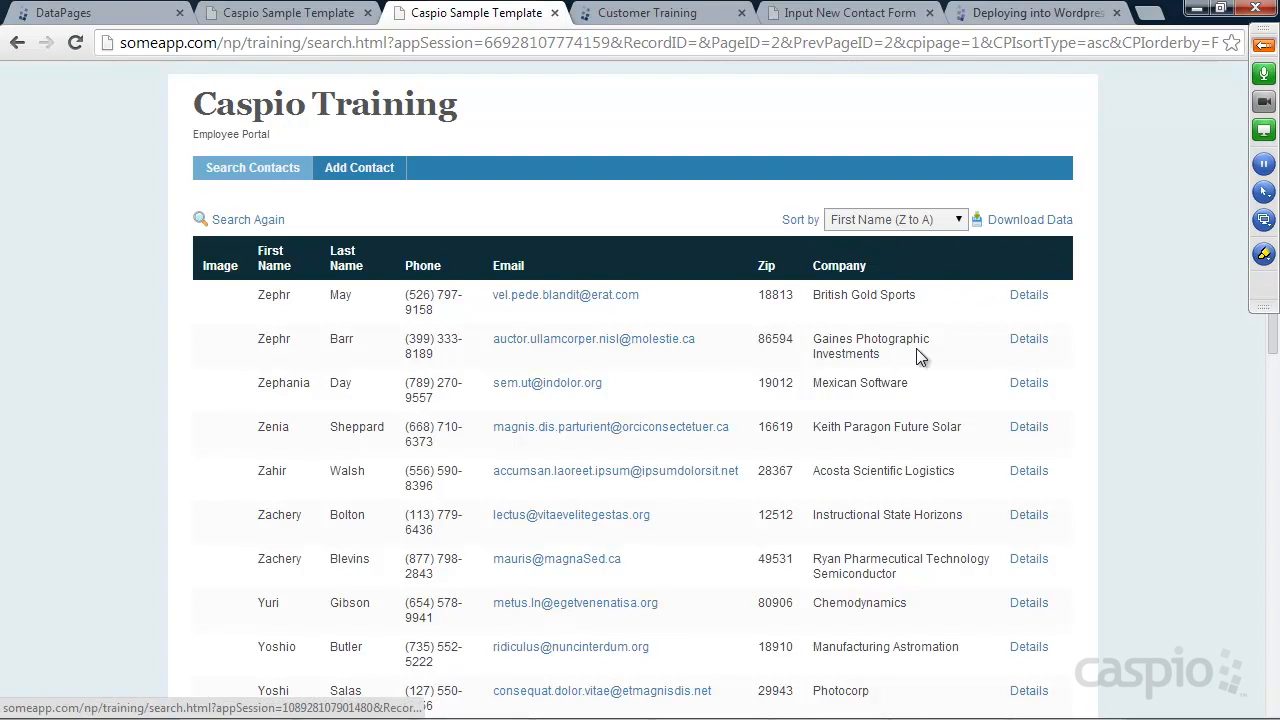
{"action": "left_click", "coordinate": [245, 220]}
{"action": "left_click", "coordinate": [296, 227]}
{"action": "type", "text": "Bobby"}
{"action": "left_click", "coordinate": [224, 382]}
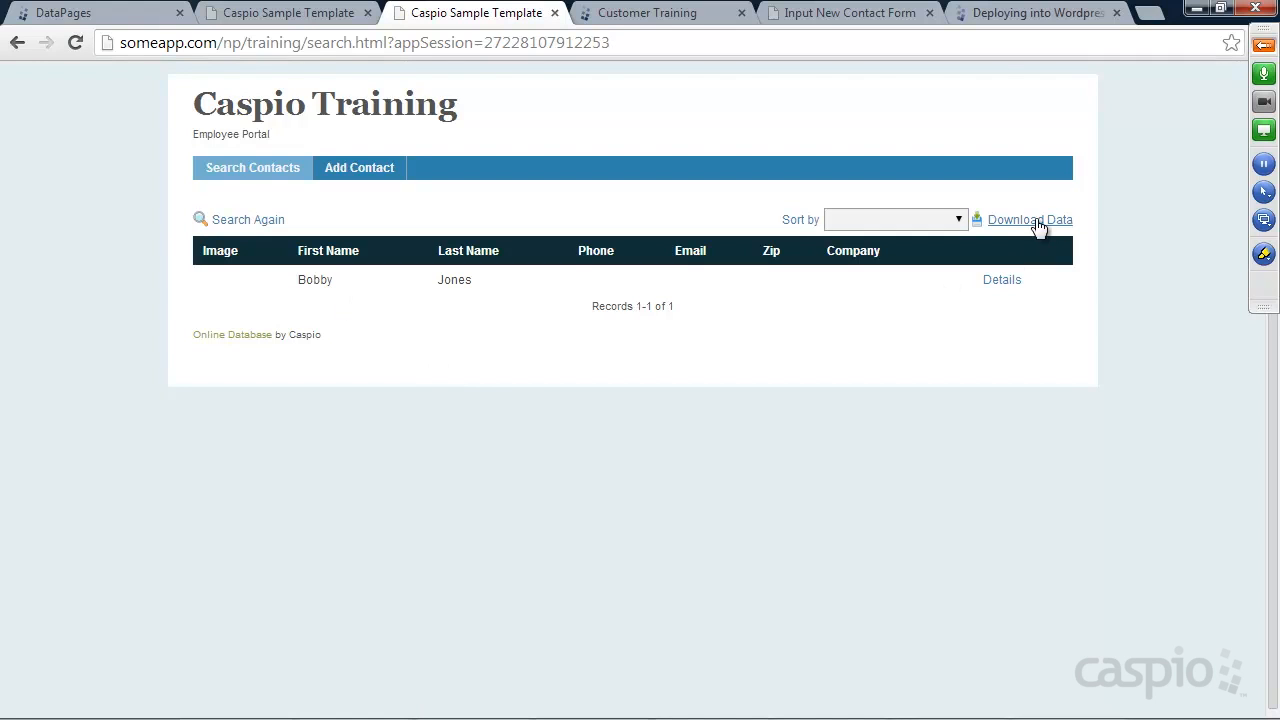
{"action": "left_click", "coordinate": [1041, 227]}
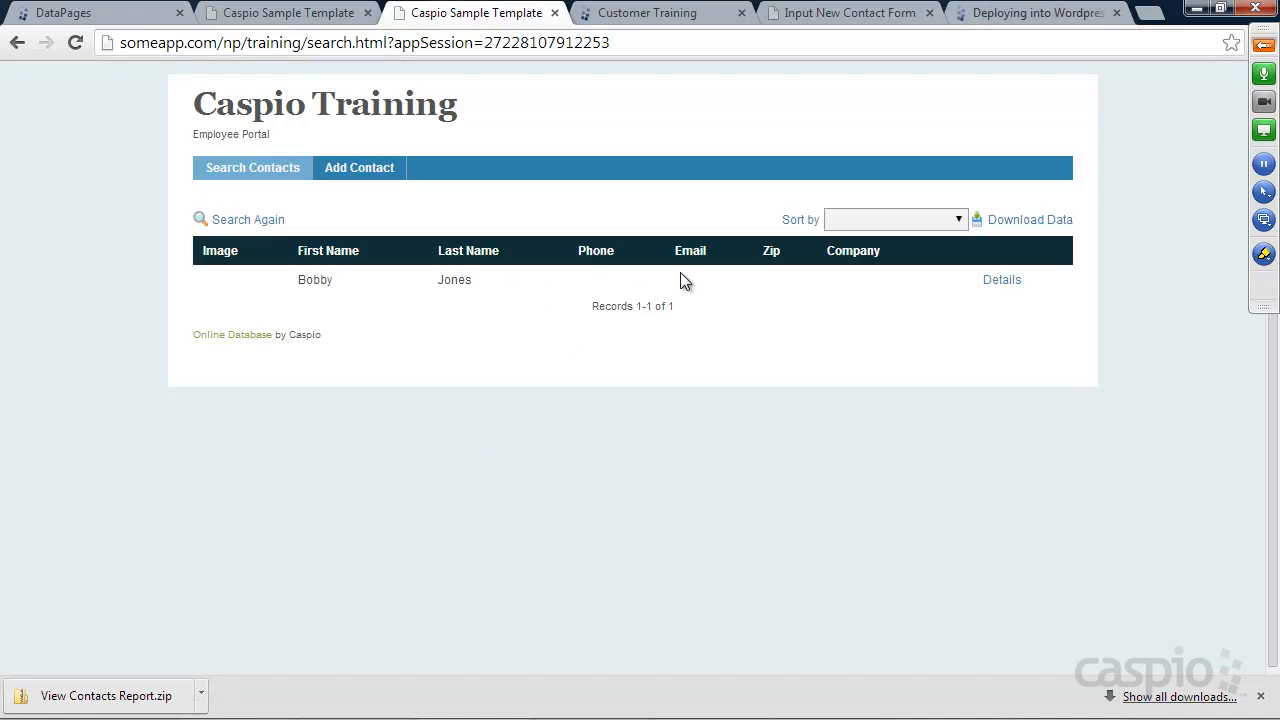
{"action": "left_click", "coordinate": [139, 700]}
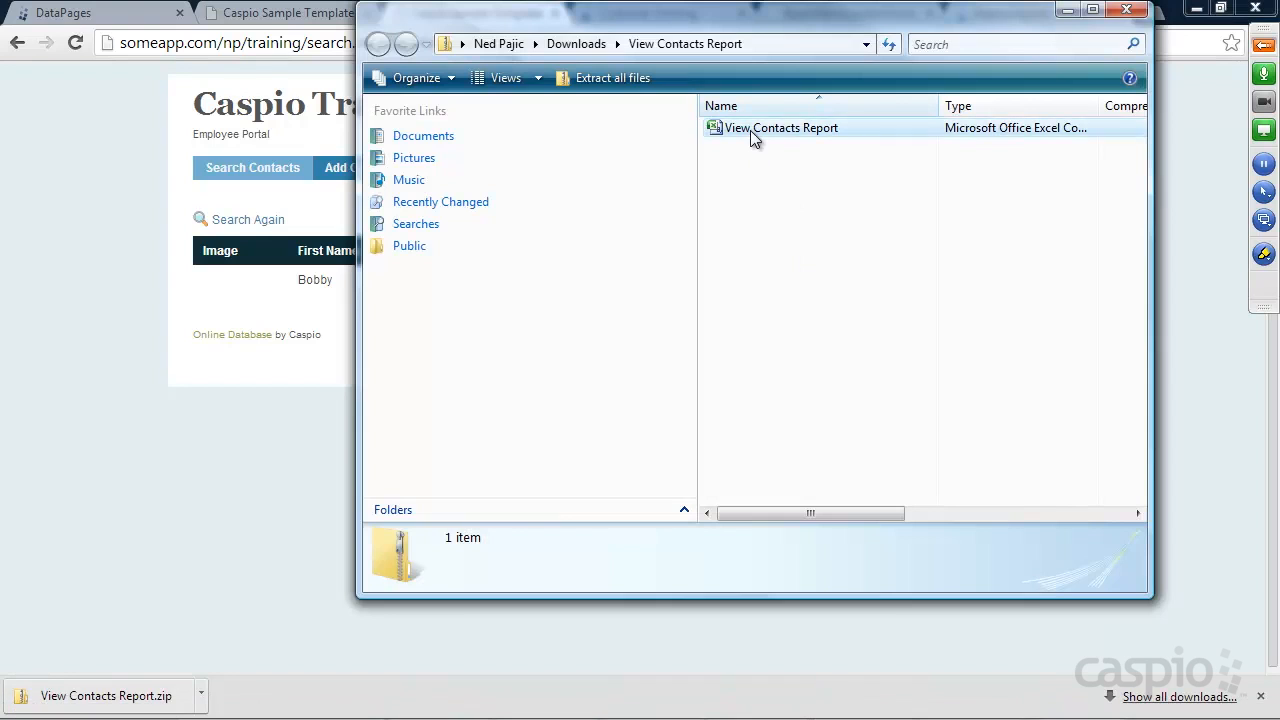
Open the exported report in Excel, confirm the one contact, and close both workbooks
{"action": "double_click", "coordinate": [750, 130]}
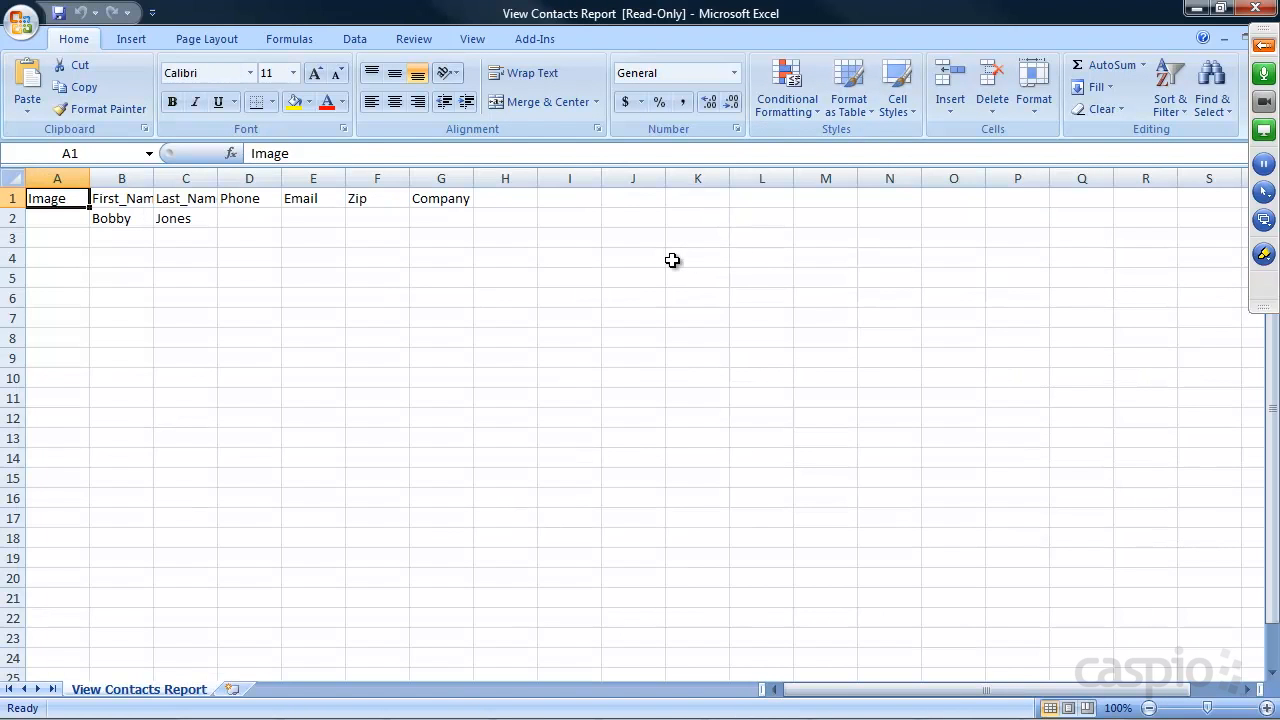
{"action": "left_click", "coordinate": [1256, 8]}
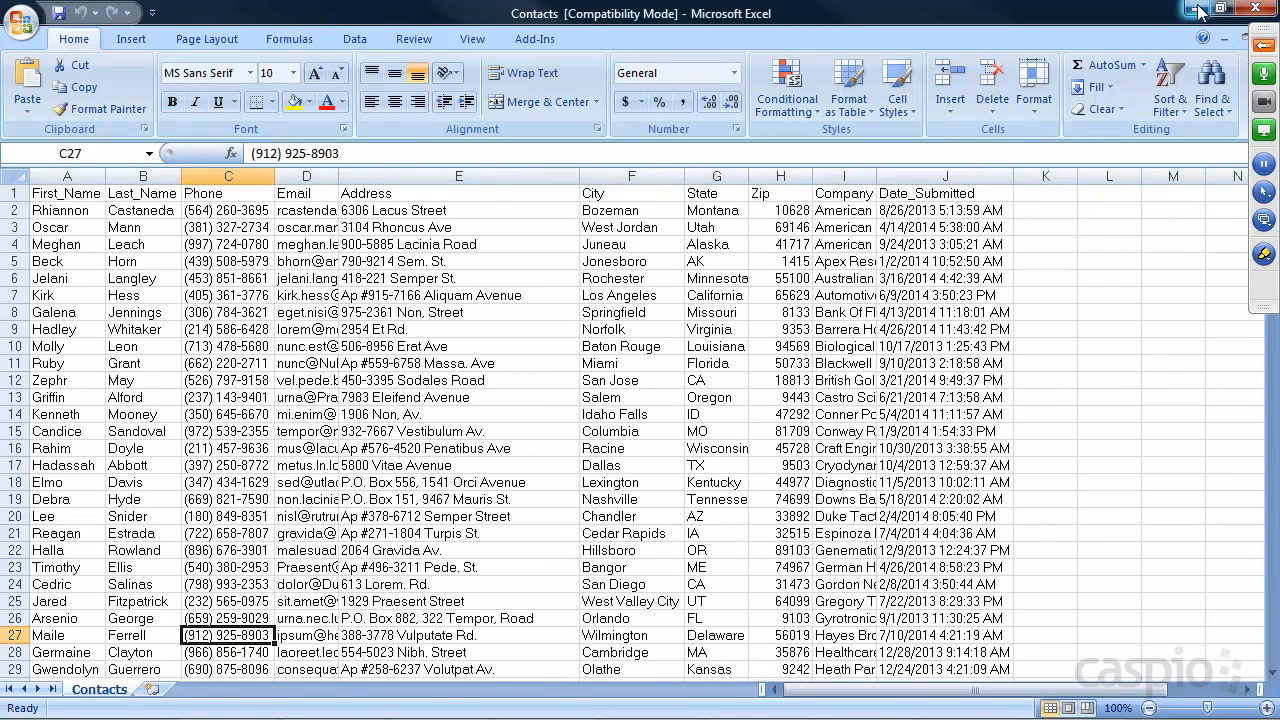
{"action": "left_click", "coordinate": [1196, 8]}
{"action": "left_click", "coordinate": [288, 476]}
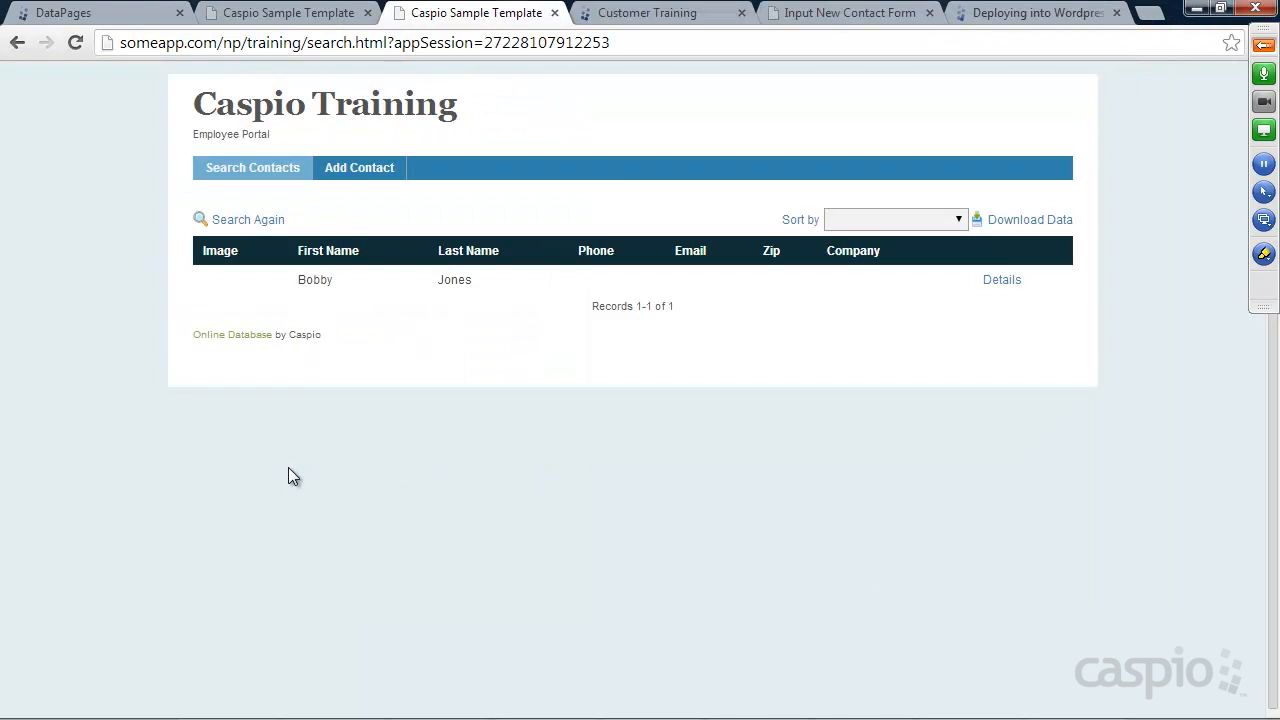
Run a contact search on the live page, then open View Contacts Report in the editing wizard
{"action": "left_click", "coordinate": [80, 12]}
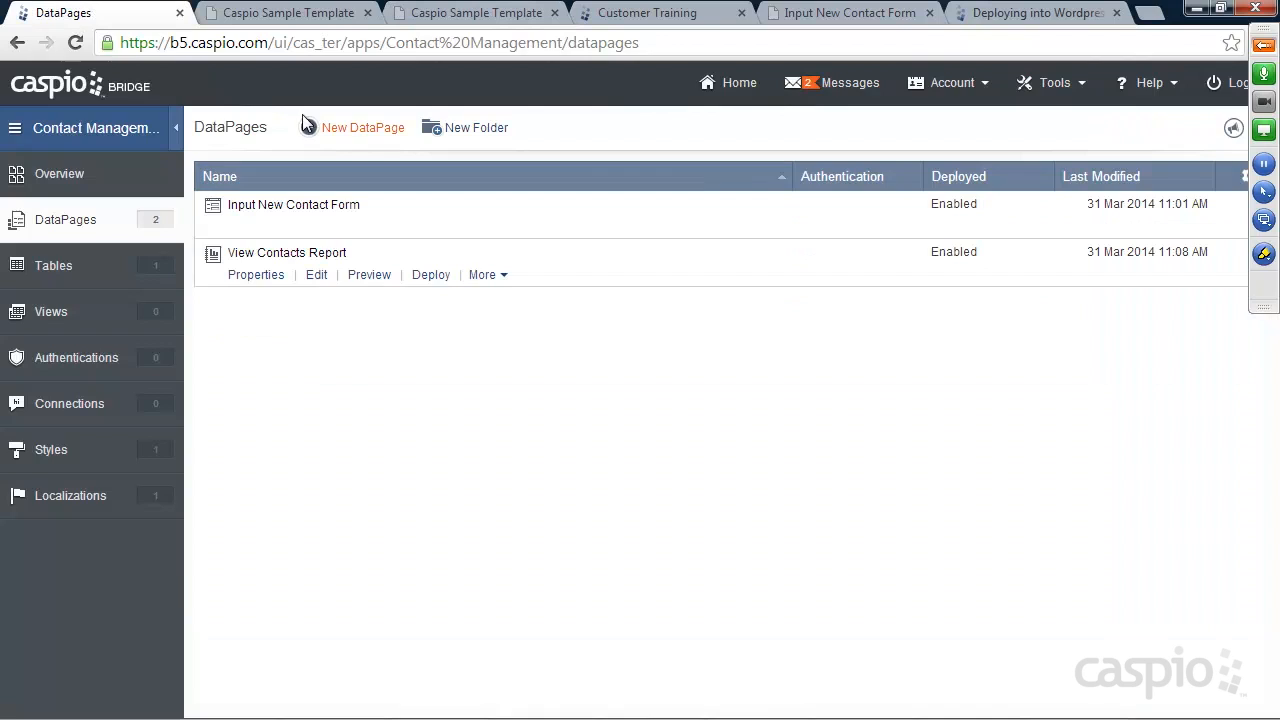
{"action": "left_click", "coordinate": [307, 22]}
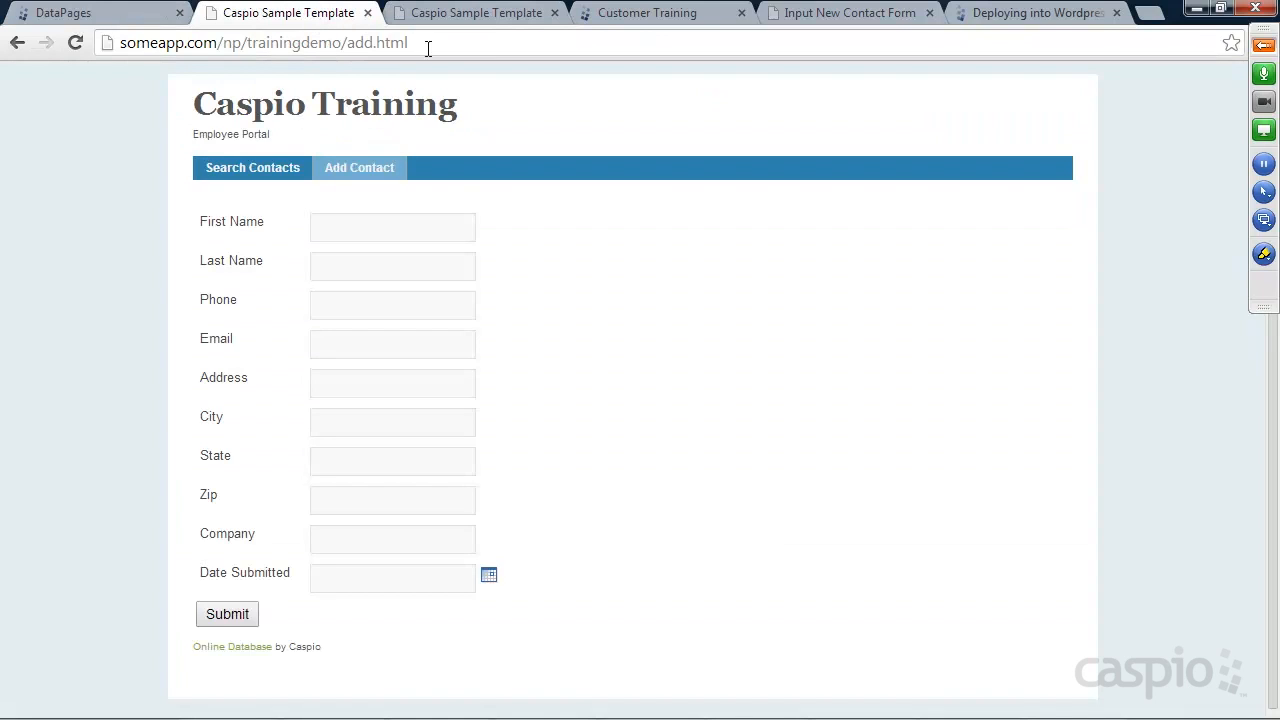
{"action": "left_click", "coordinate": [445, 22]}
{"action": "left_click", "coordinate": [254, 169]}
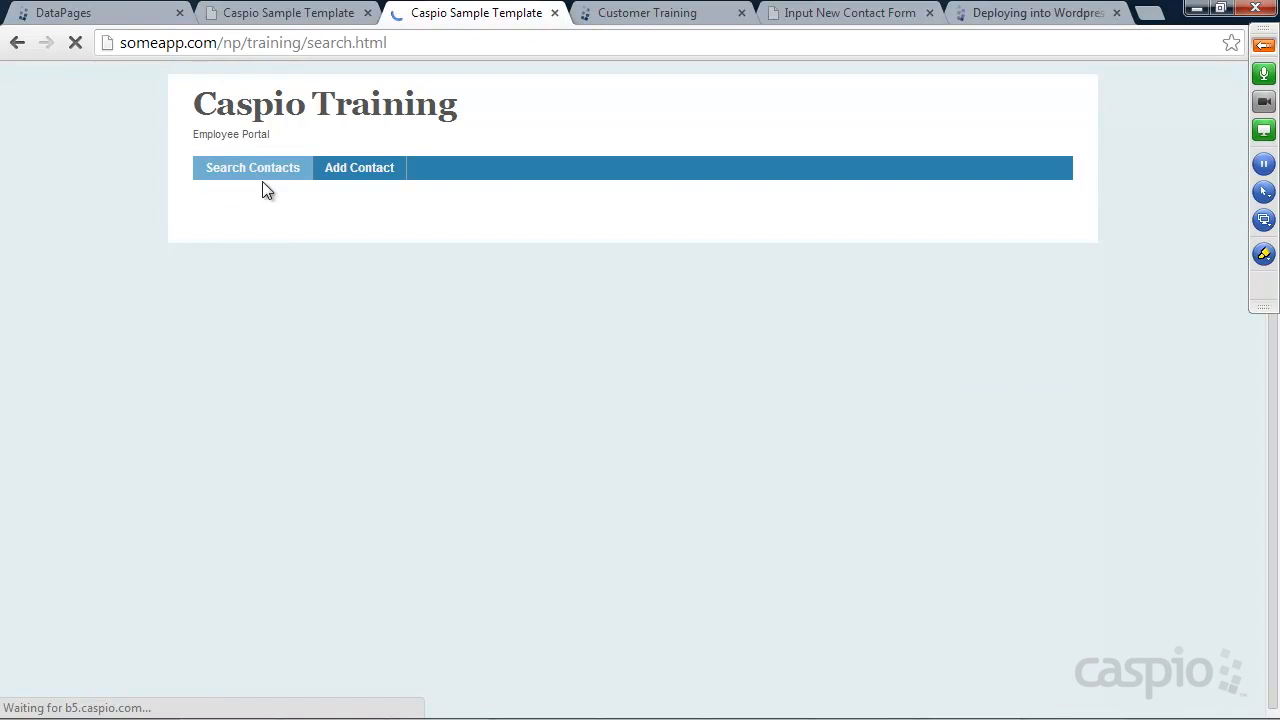
{"action": "left_click", "coordinate": [240, 381]}
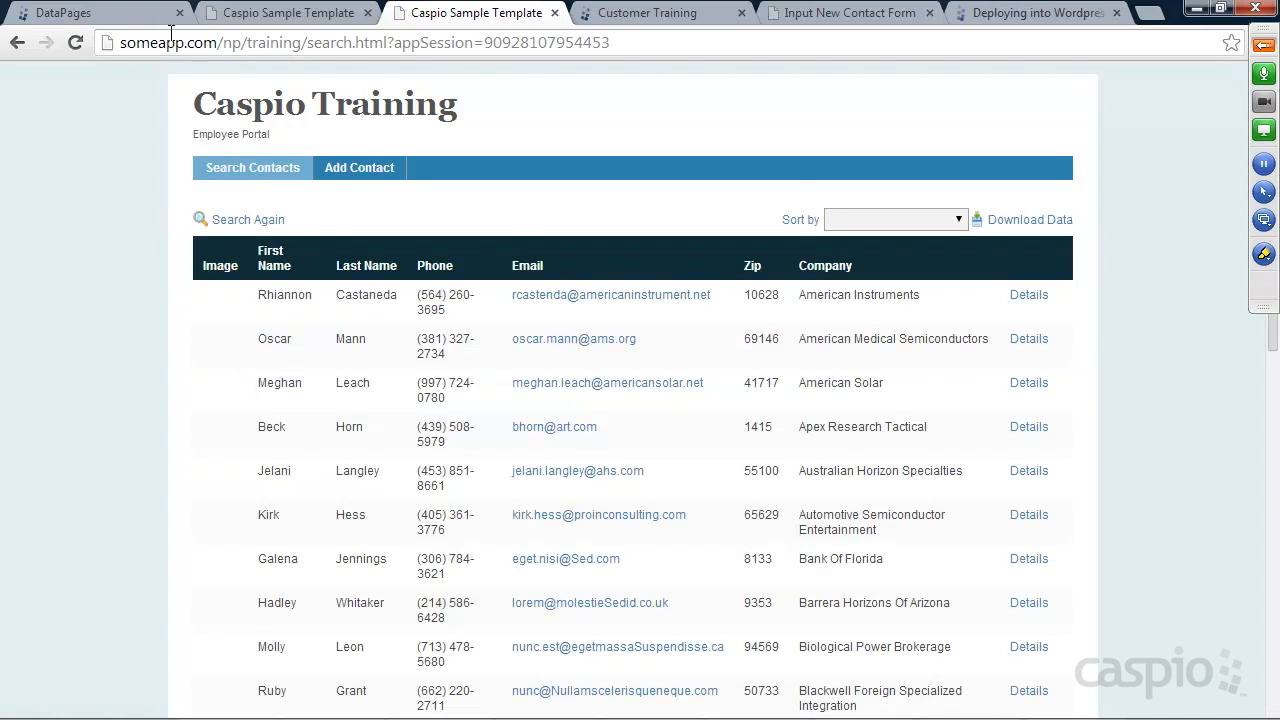
{"action": "left_click", "coordinate": [124, 20]}
{"action": "left_click", "coordinate": [316, 274]}
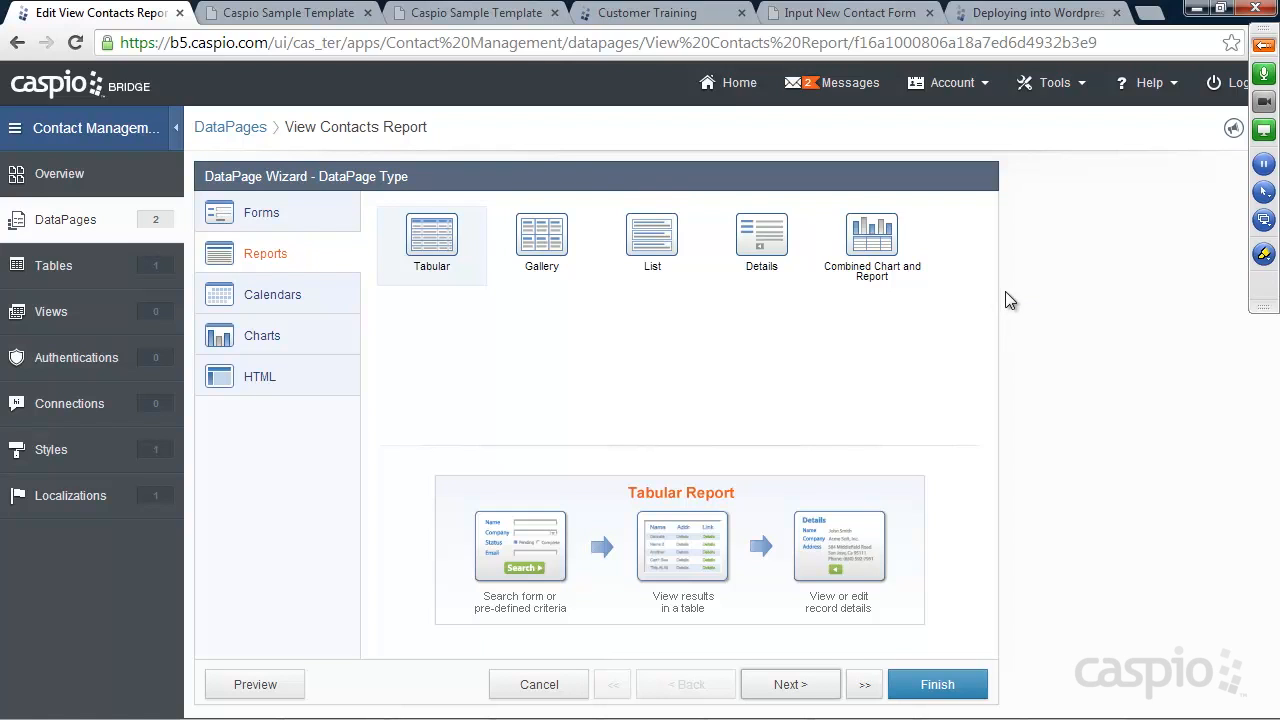
Enable the inline Update editing control under Search Results Options Advanced, and finish
{"action": "left_click", "coordinate": [789, 686]}
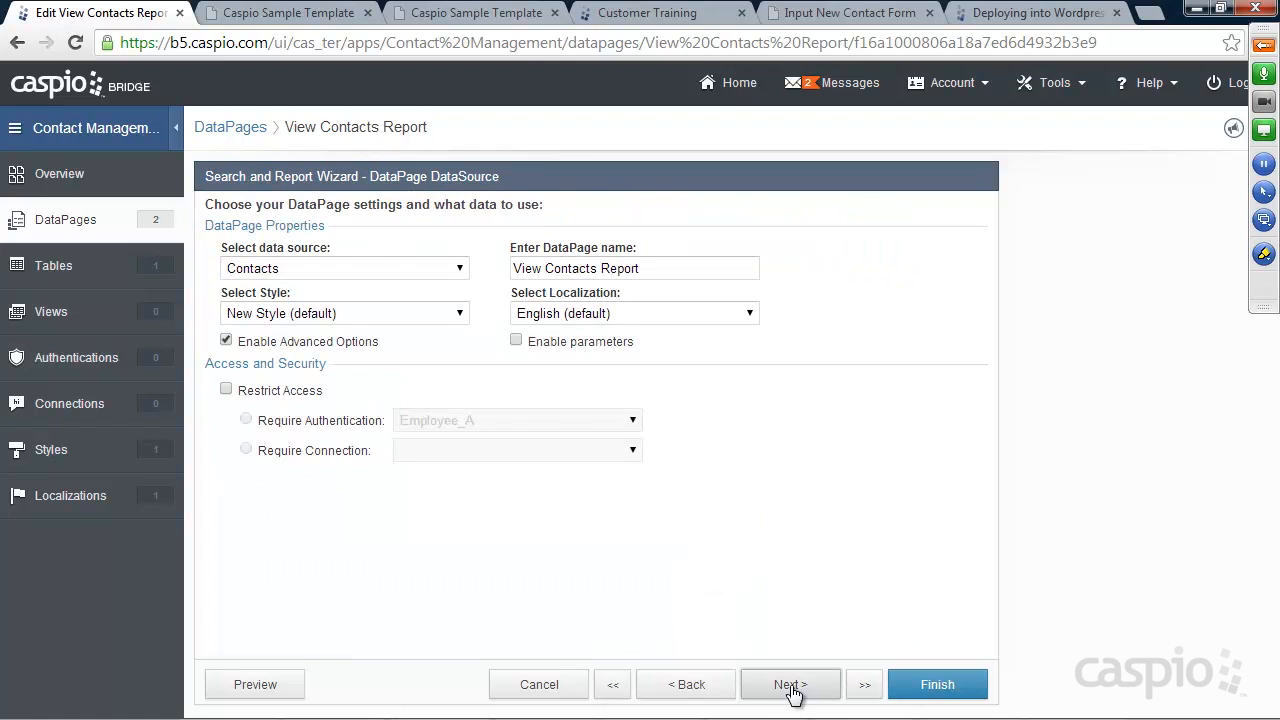
{"action": "left_click", "coordinate": [860, 686]}
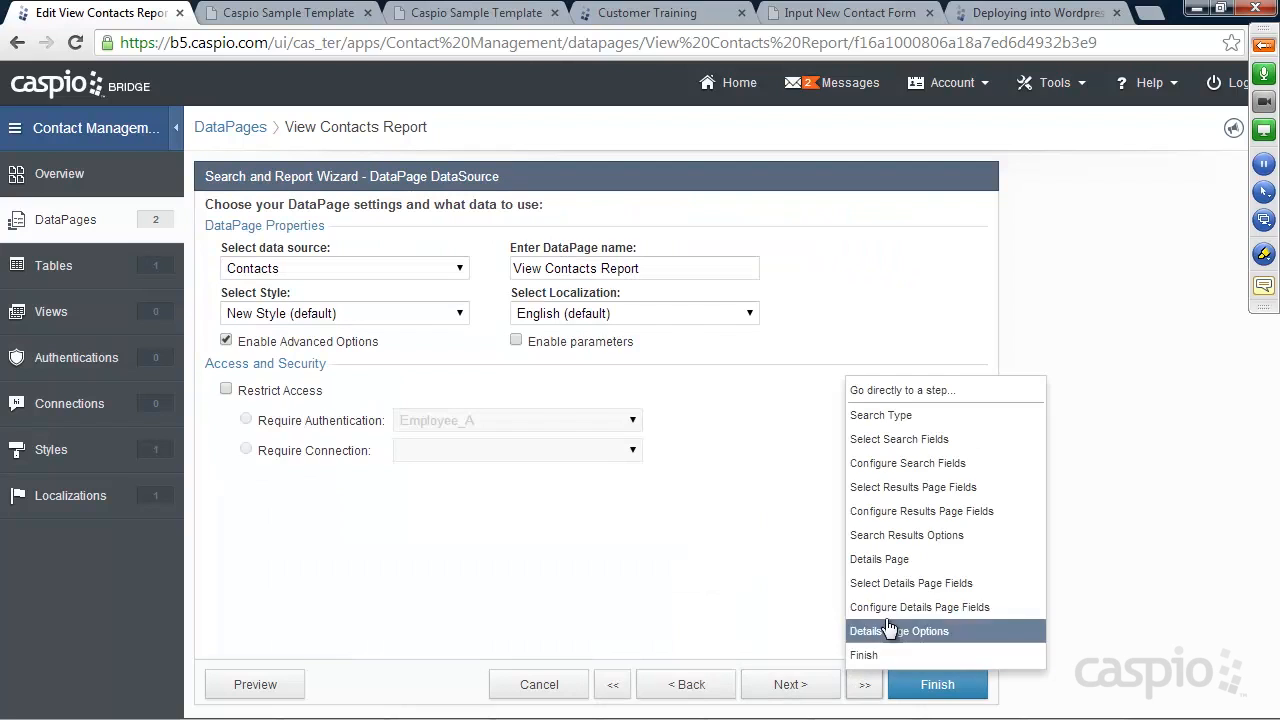
{"action": "left_click", "coordinate": [907, 540]}
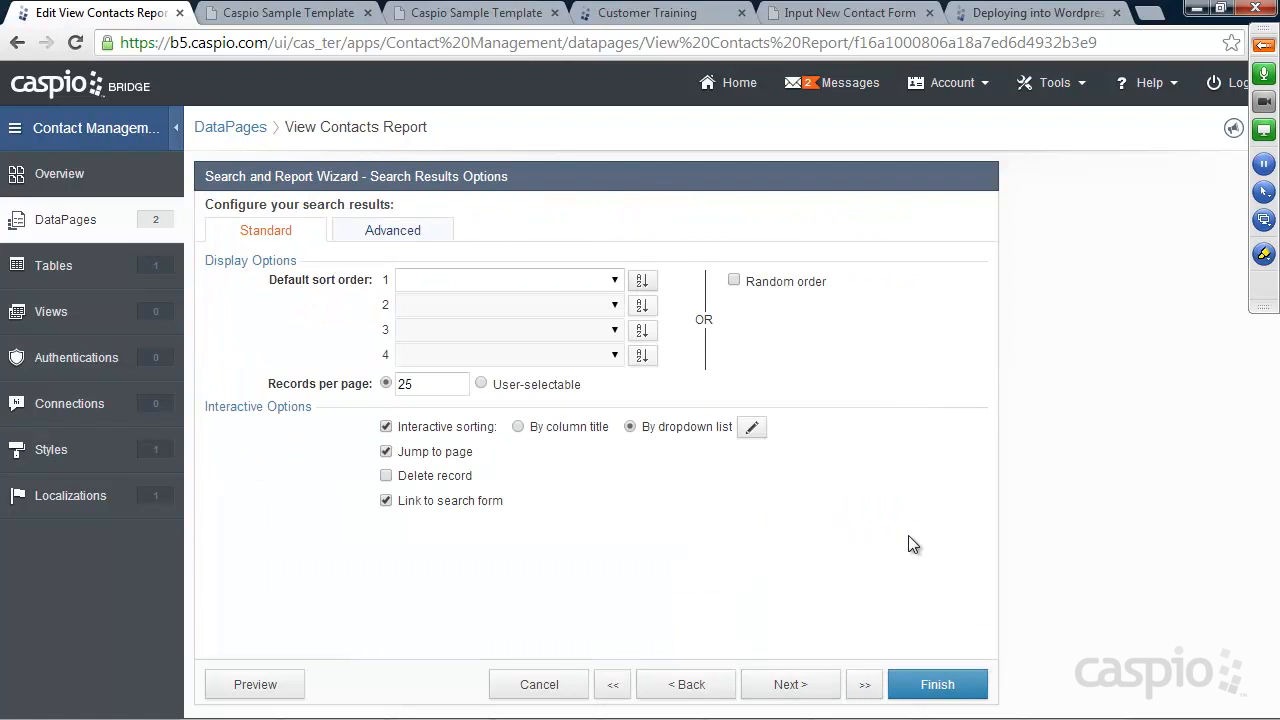
{"action": "left_click", "coordinate": [410, 230]}
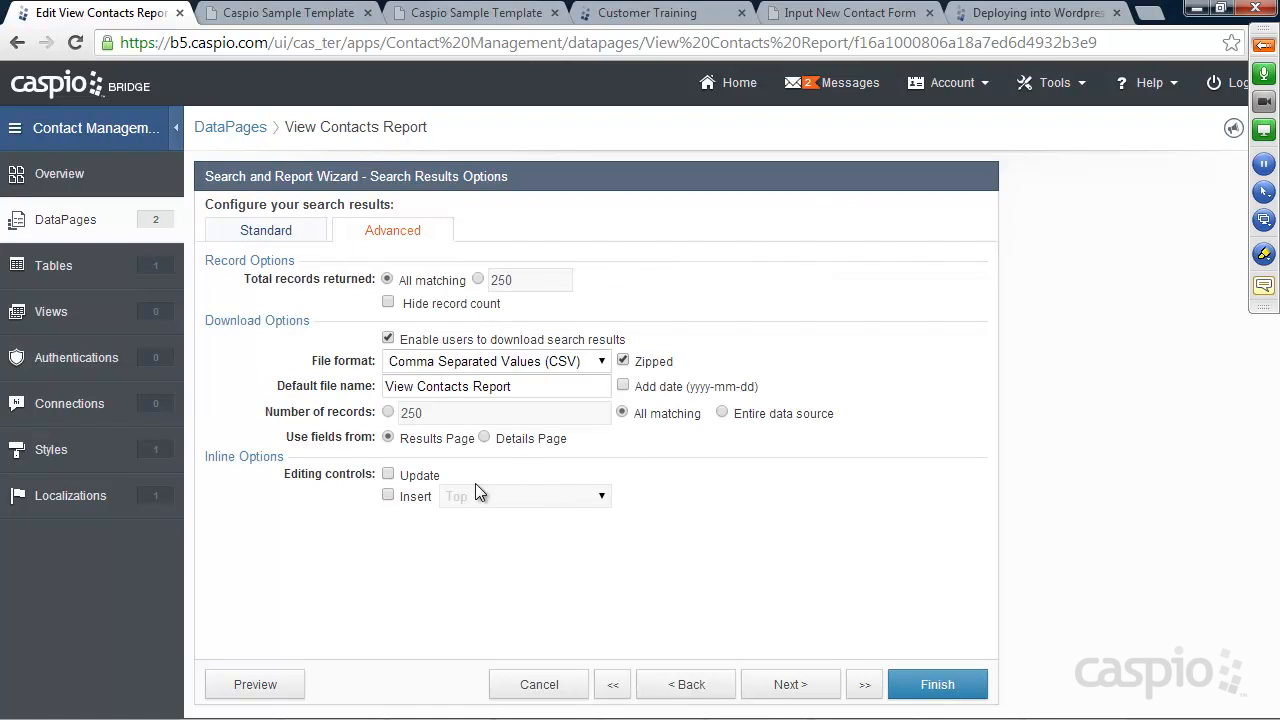
{"action": "left_click", "coordinate": [389, 474]}
{"action": "left_click", "coordinate": [933, 684]}
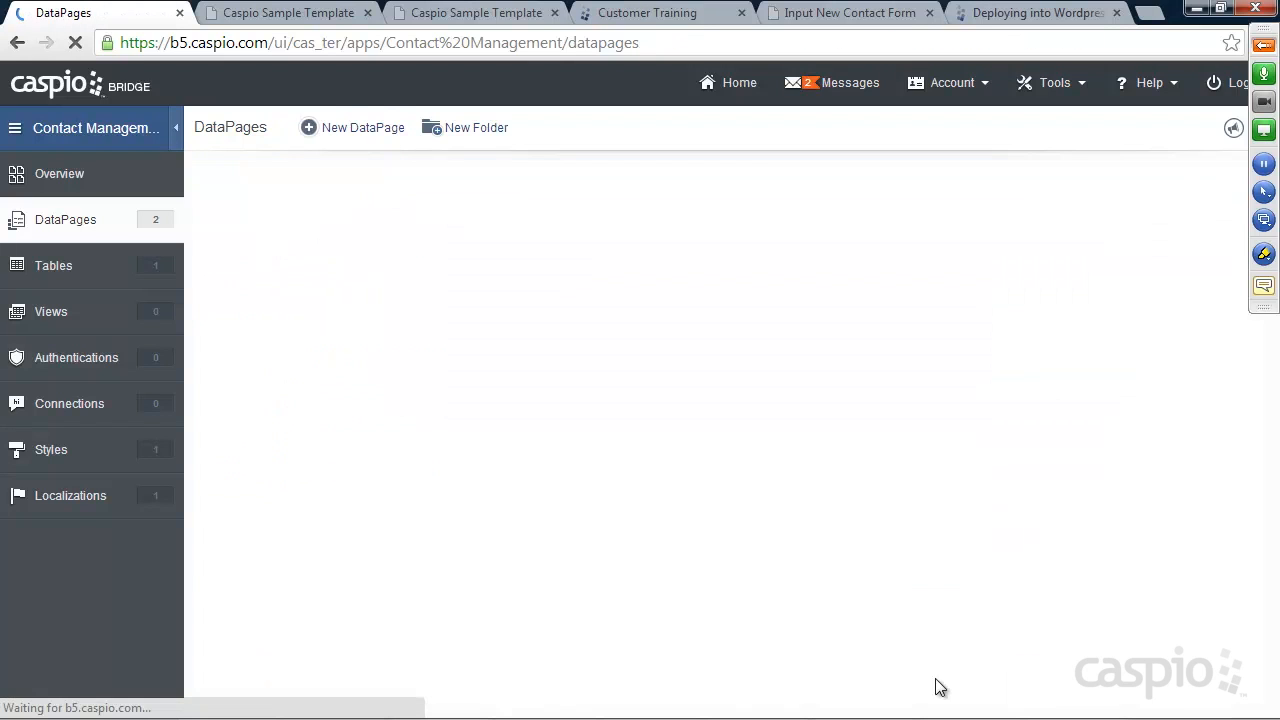
Preview View Contacts Report, search, and view the first contact's details before returning
{"action": "left_click", "coordinate": [369, 275]}
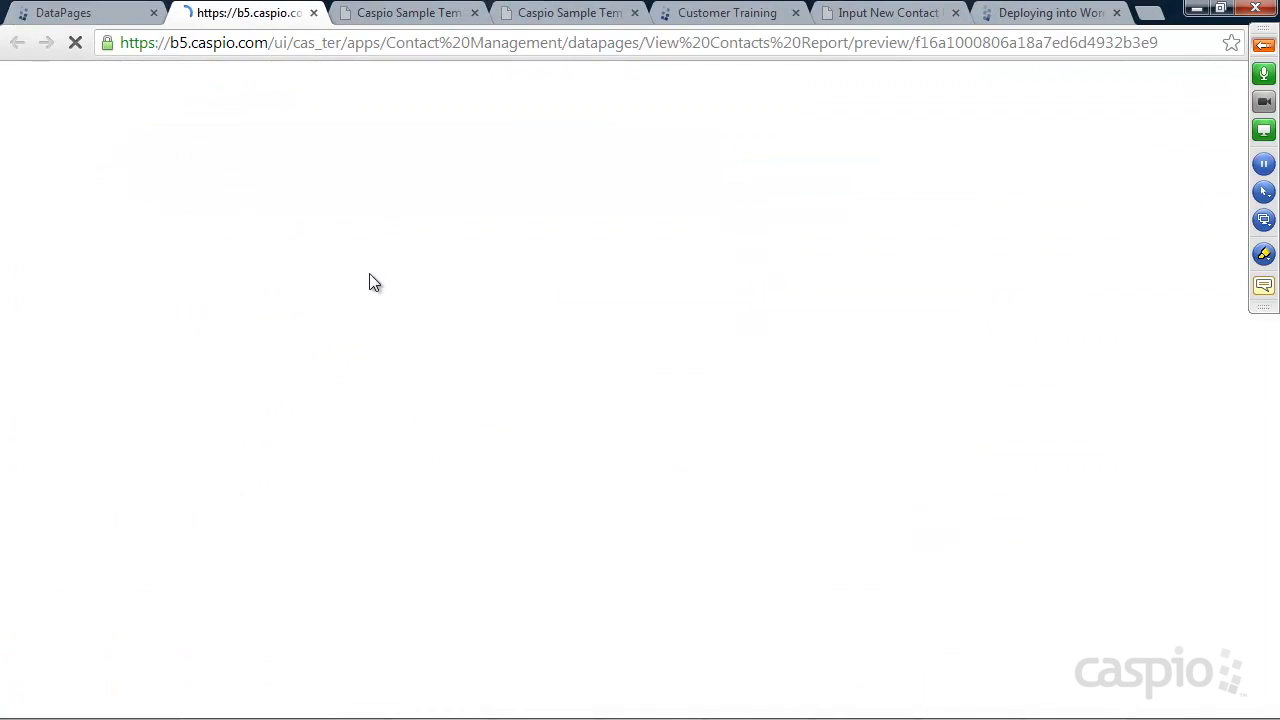
{"action": "left_click", "coordinate": [59, 311]}
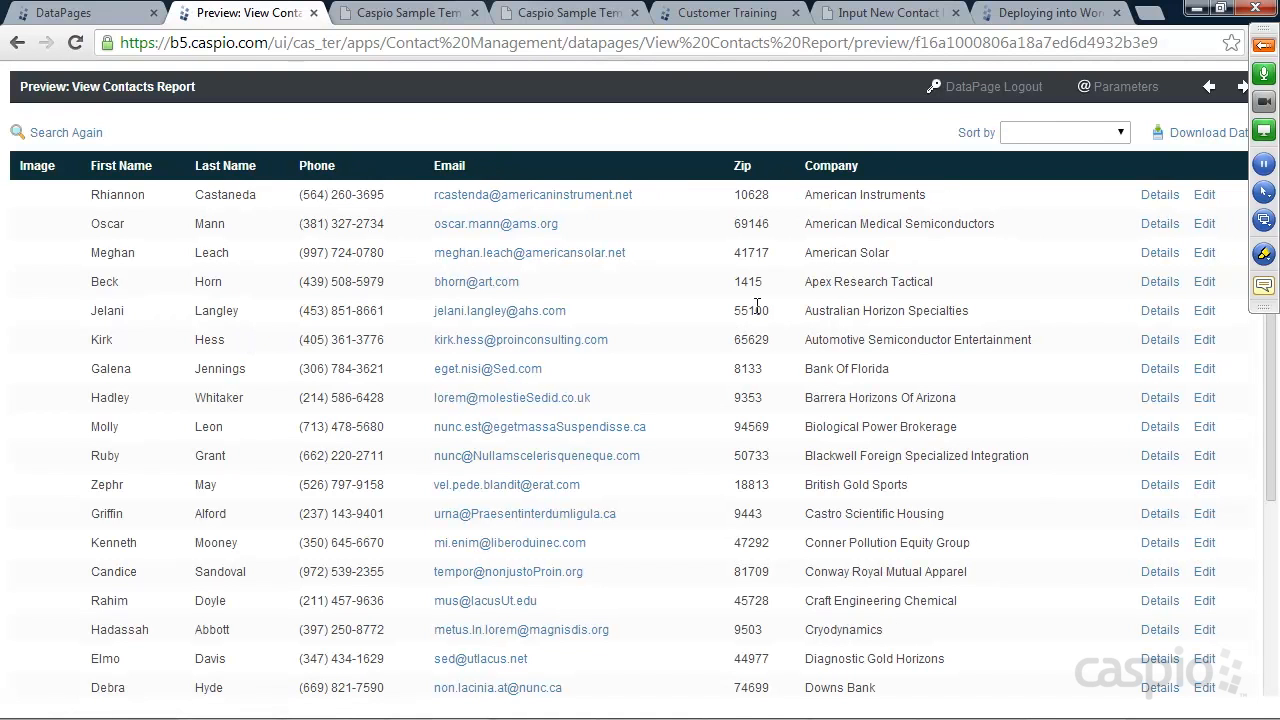
{"action": "left_click", "coordinate": [1163, 200]}
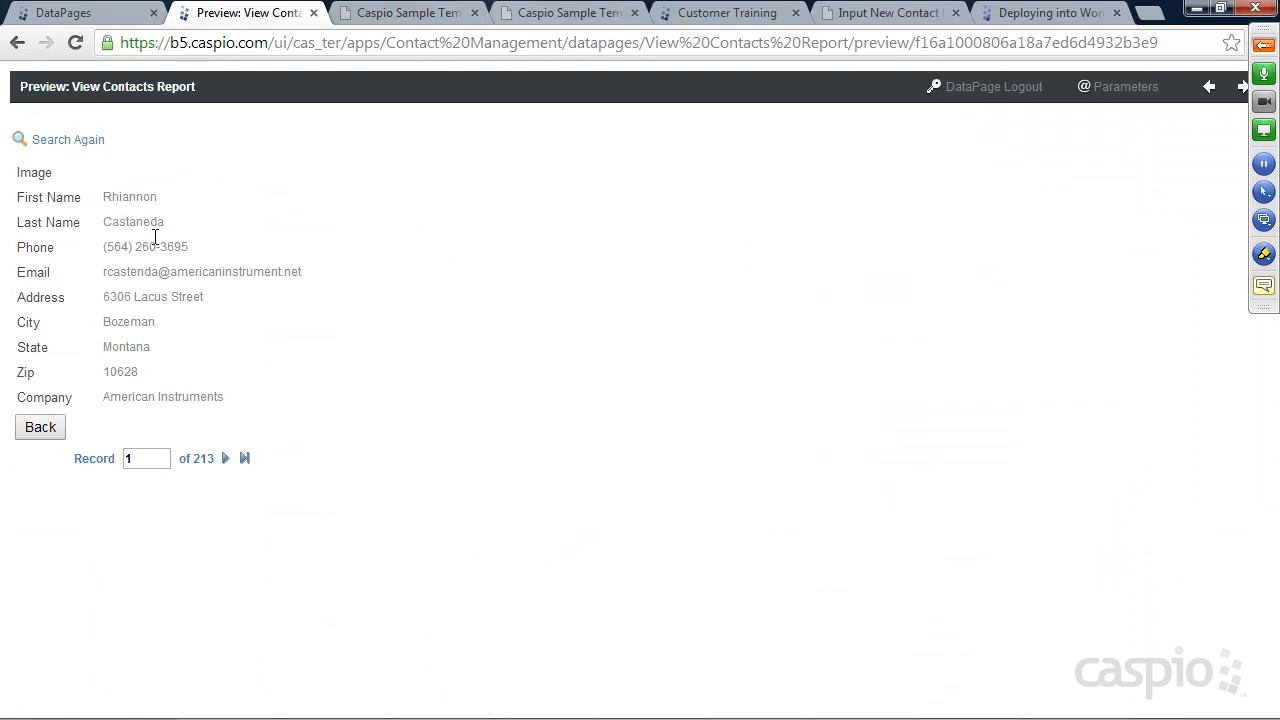
{"action": "left_click", "coordinate": [47, 430]}
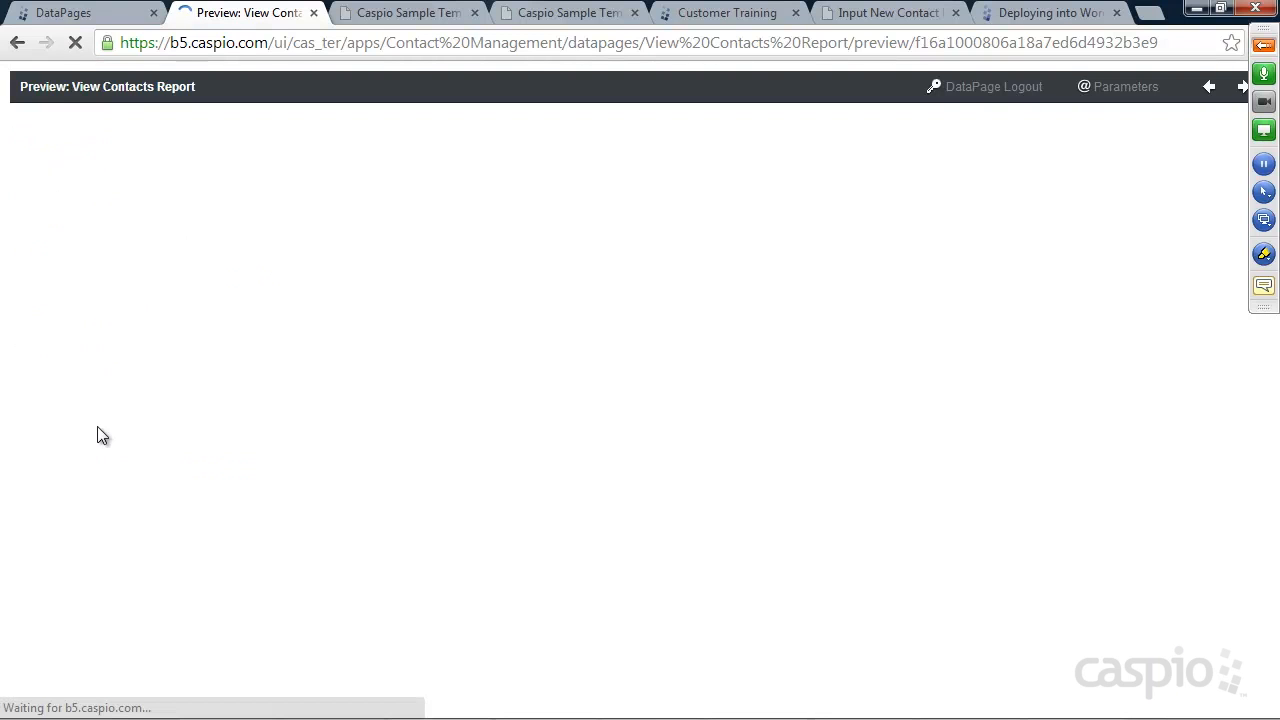
Inline-edit the first contact's Zip from 10628 to 15487, save it, and return to DataPages
{"action": "left_click", "coordinate": [1204, 196]}
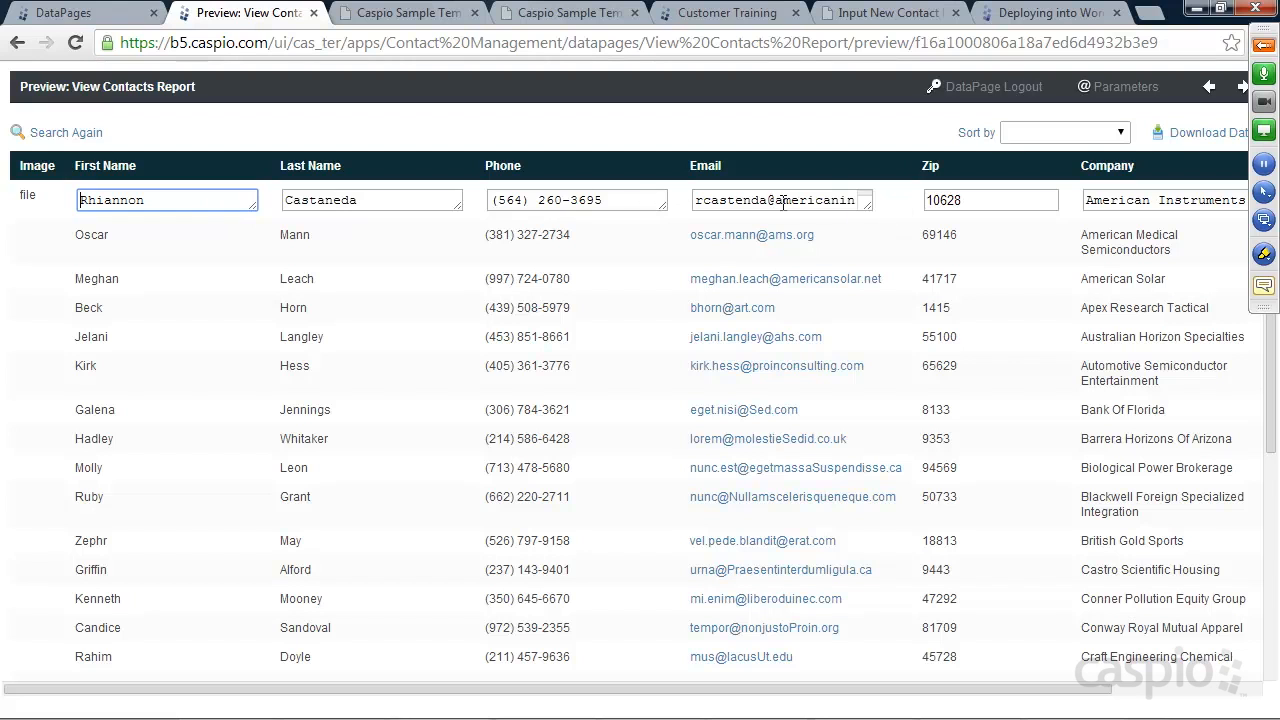
{"action": "left_click_drag", "start_coordinate": [951, 690], "coordinate": [784, 688]}
{"action": "left_click_drag", "start_coordinate": [757, 690], "coordinate": [910, 690]}
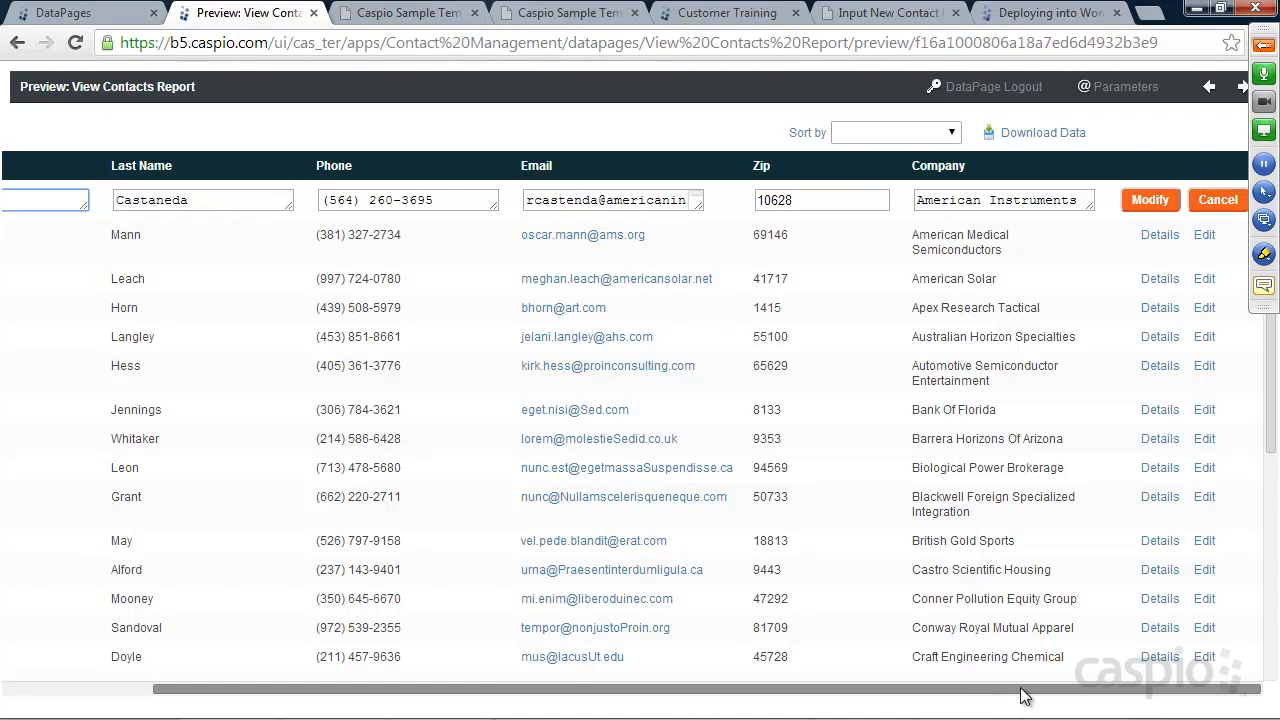
{"action": "left_click_drag", "start_coordinate": [850, 200], "coordinate": [711, 202]}
{"action": "type", "text": "15487"}
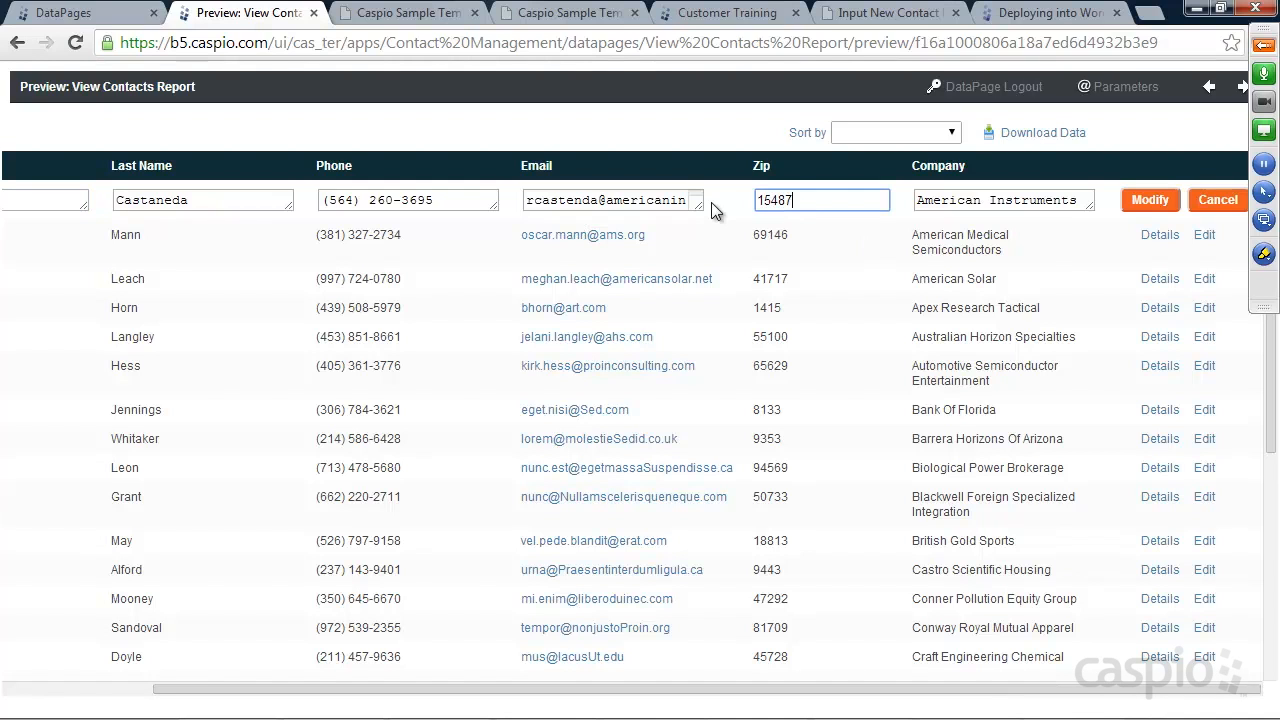
{"action": "left_click", "coordinate": [1150, 198]}
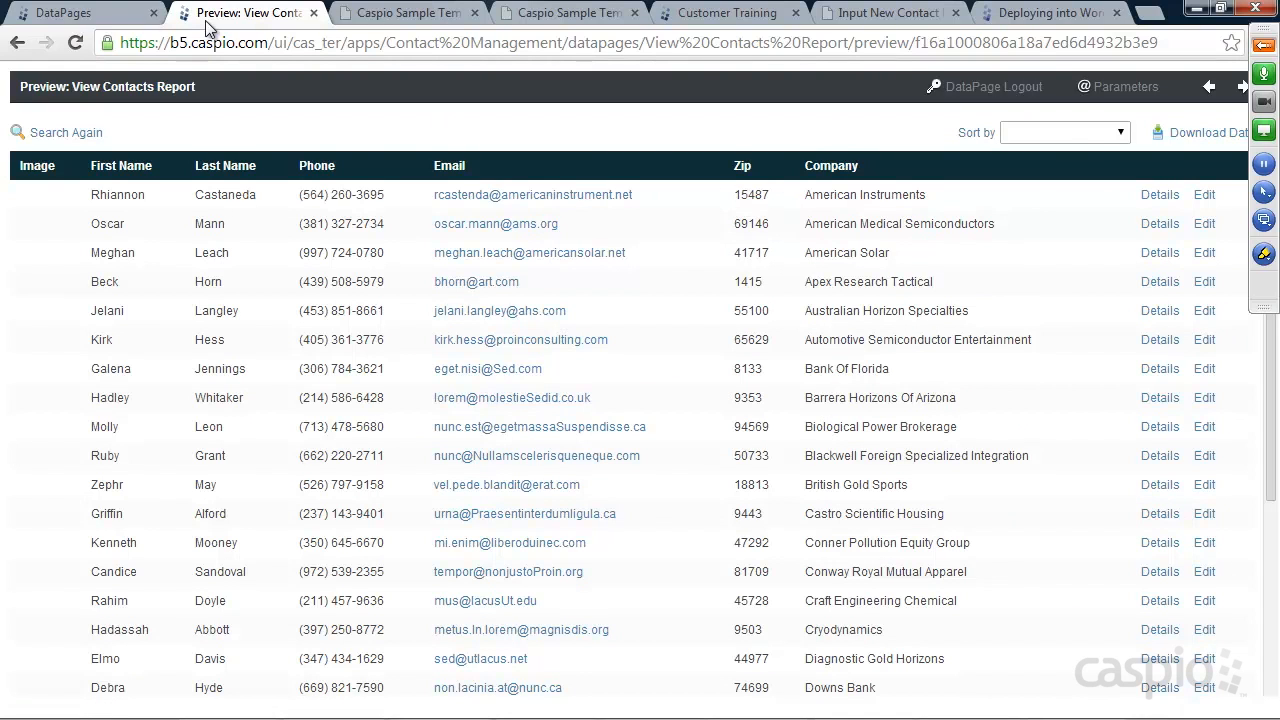
{"action": "left_click", "coordinate": [80, 14]}
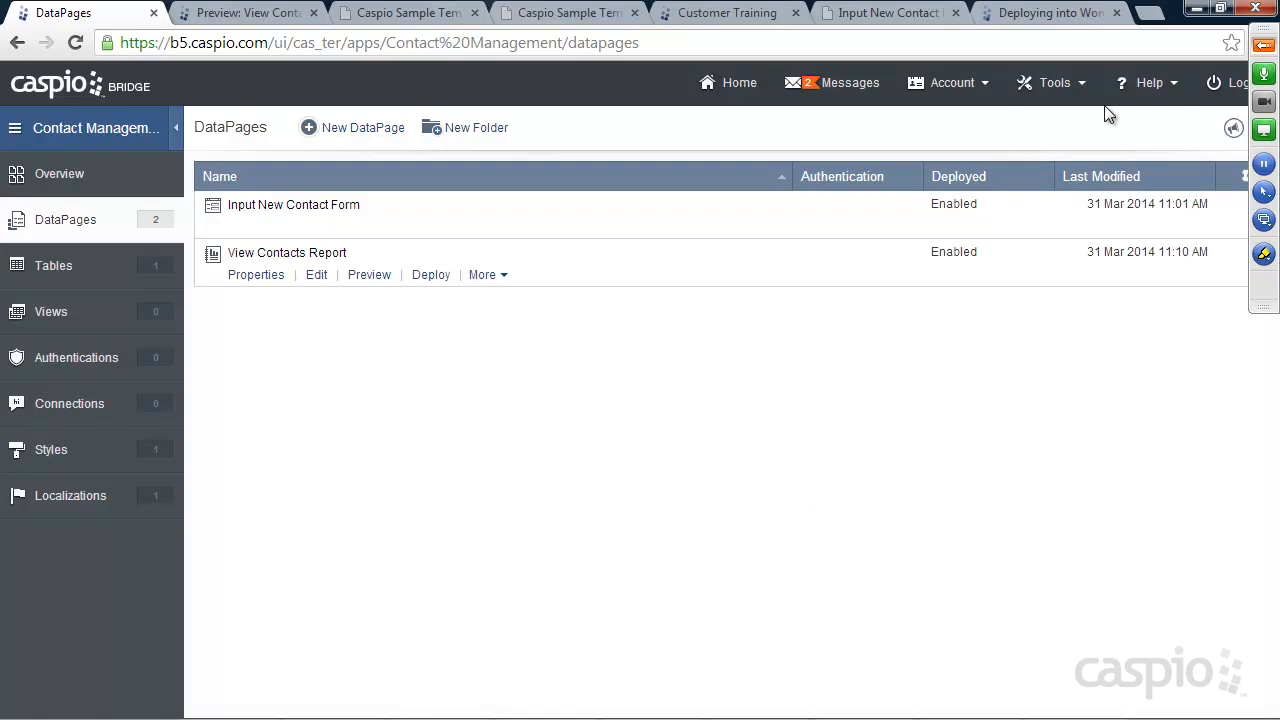
Expand the full GoToMeeting control panel from the orange toolbar arrow
{"action": "left_click", "coordinate": [1263, 46]}
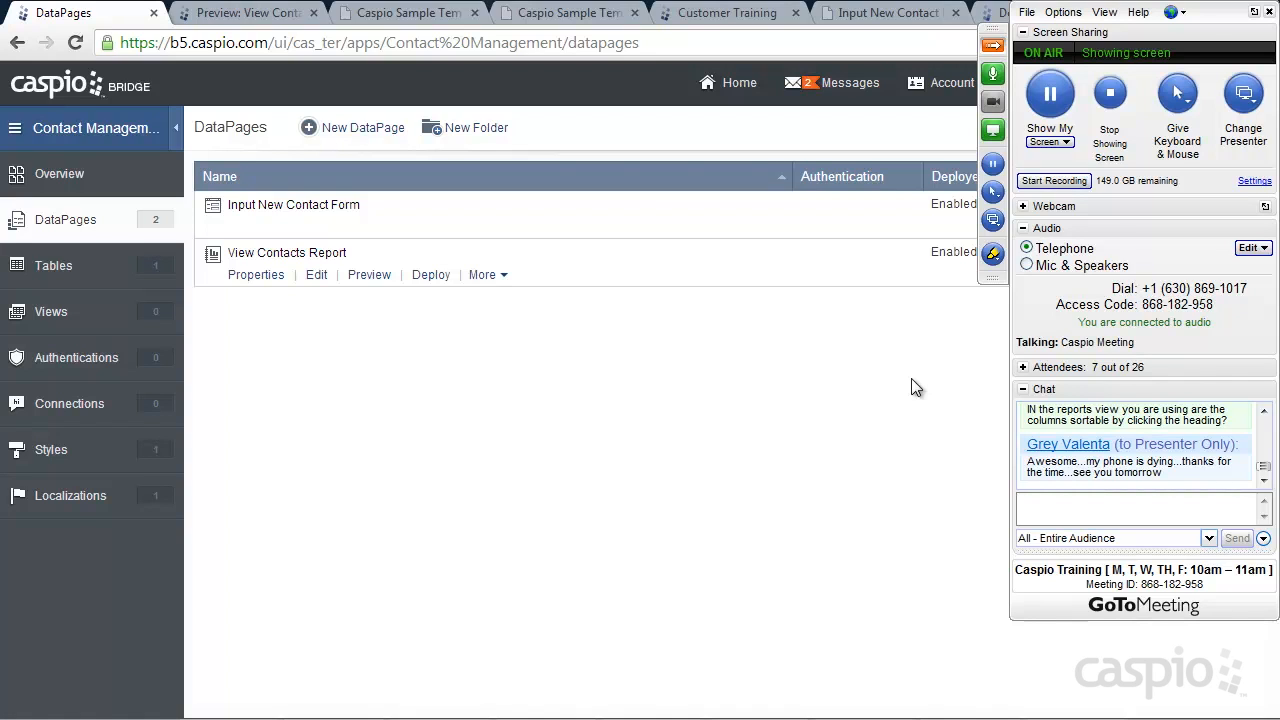
Unmute all attendees from the Attendees list, then end the meeting for all participants
{"action": "left_click", "coordinate": [1022, 367]}
{"action": "left_click", "coordinate": [1100, 510]}
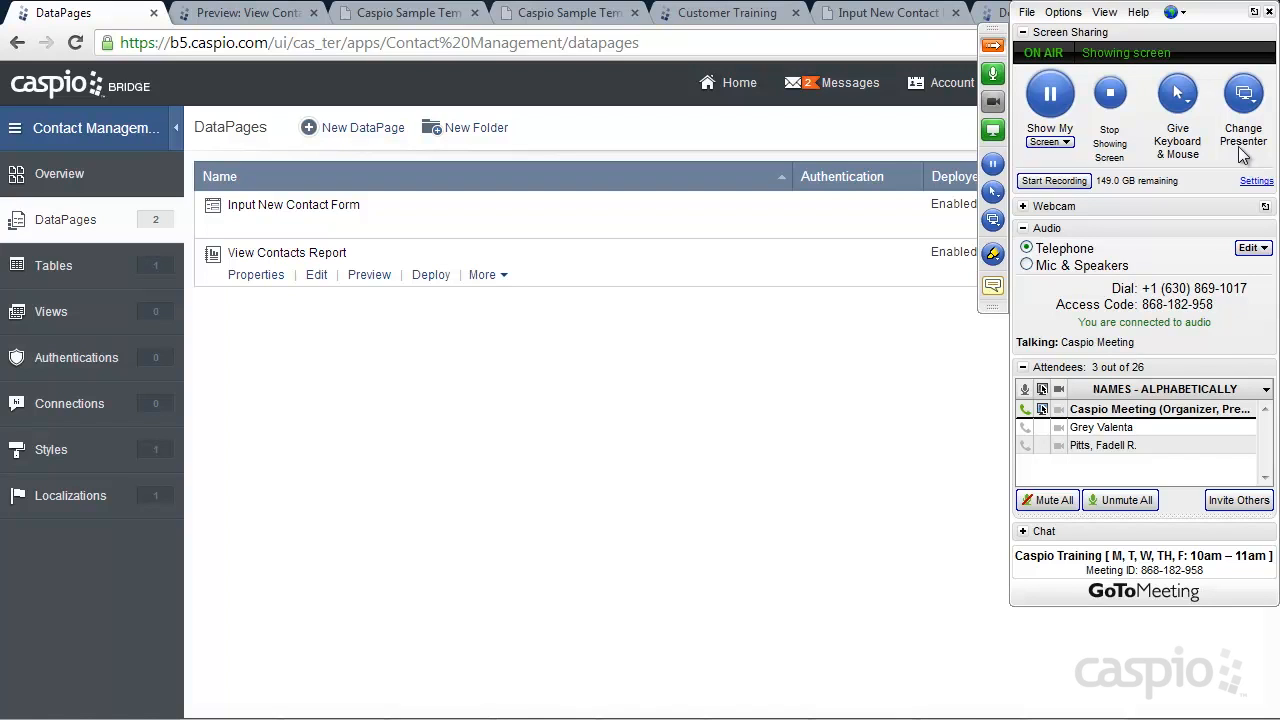
{"action": "left_click", "coordinate": [1268, 13]}
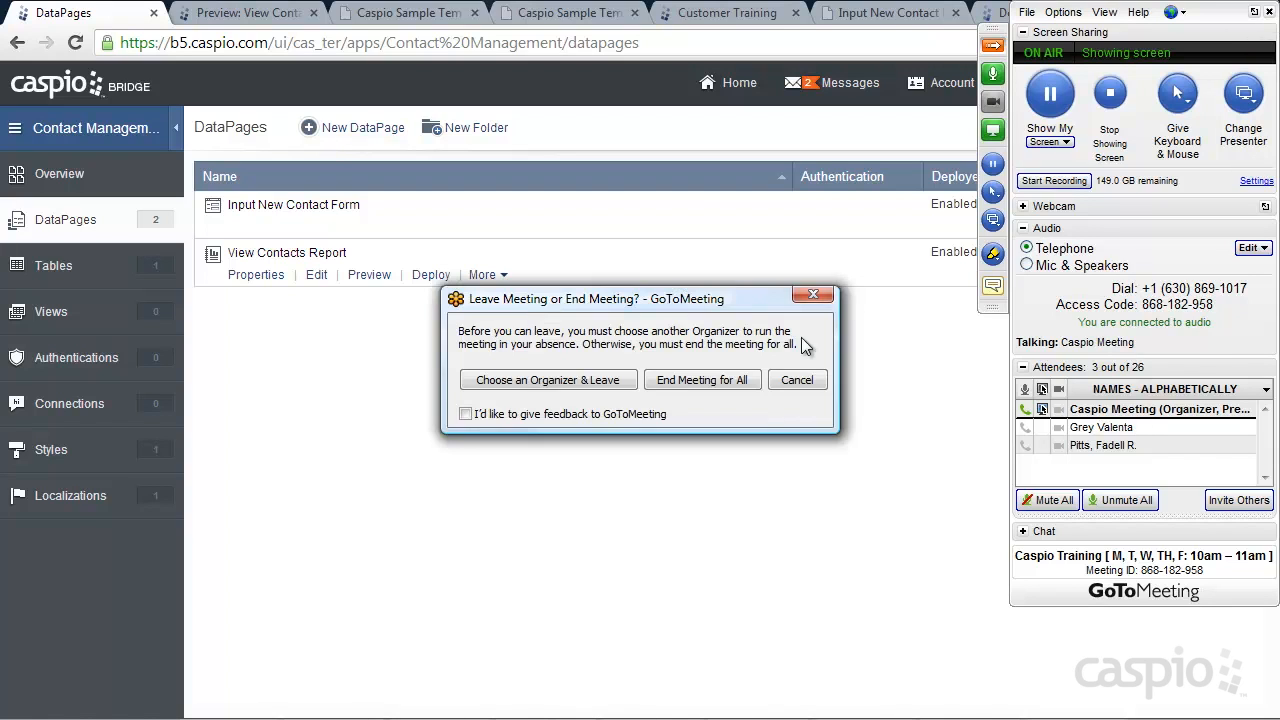
{"action": "left_click", "coordinate": [693, 380]}
{"action": "left_click", "coordinate": [699, 379]}
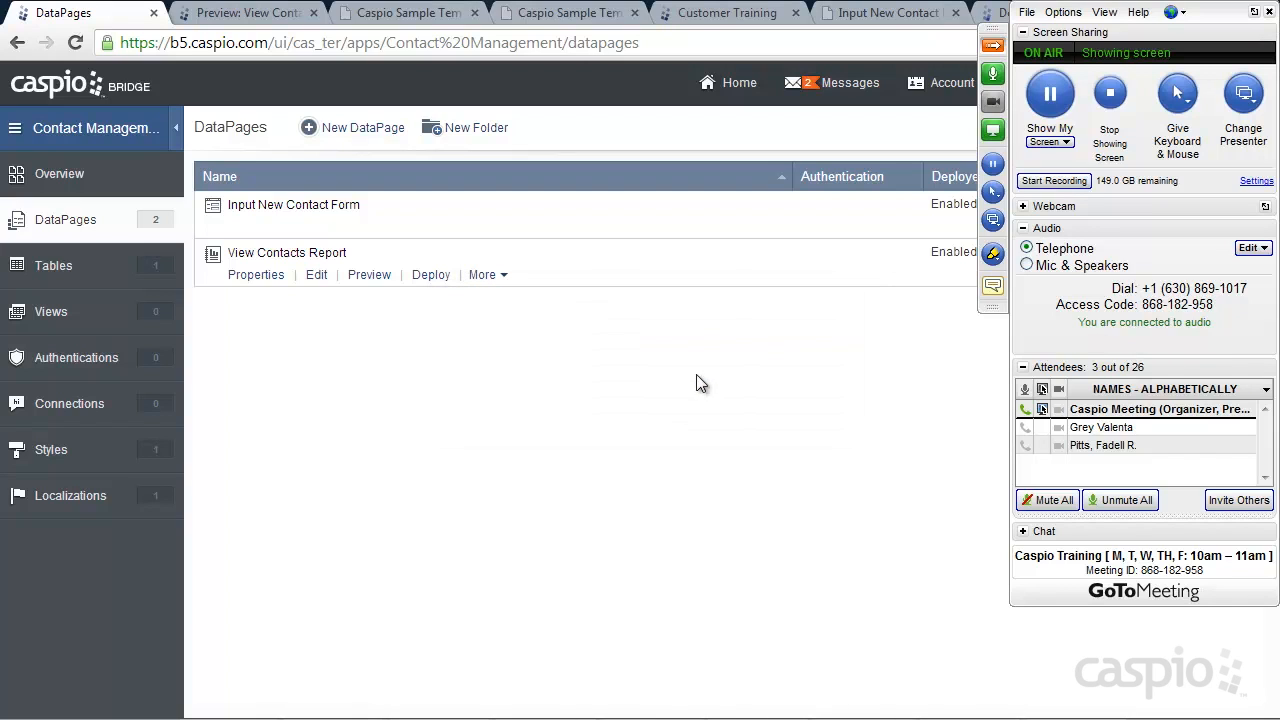